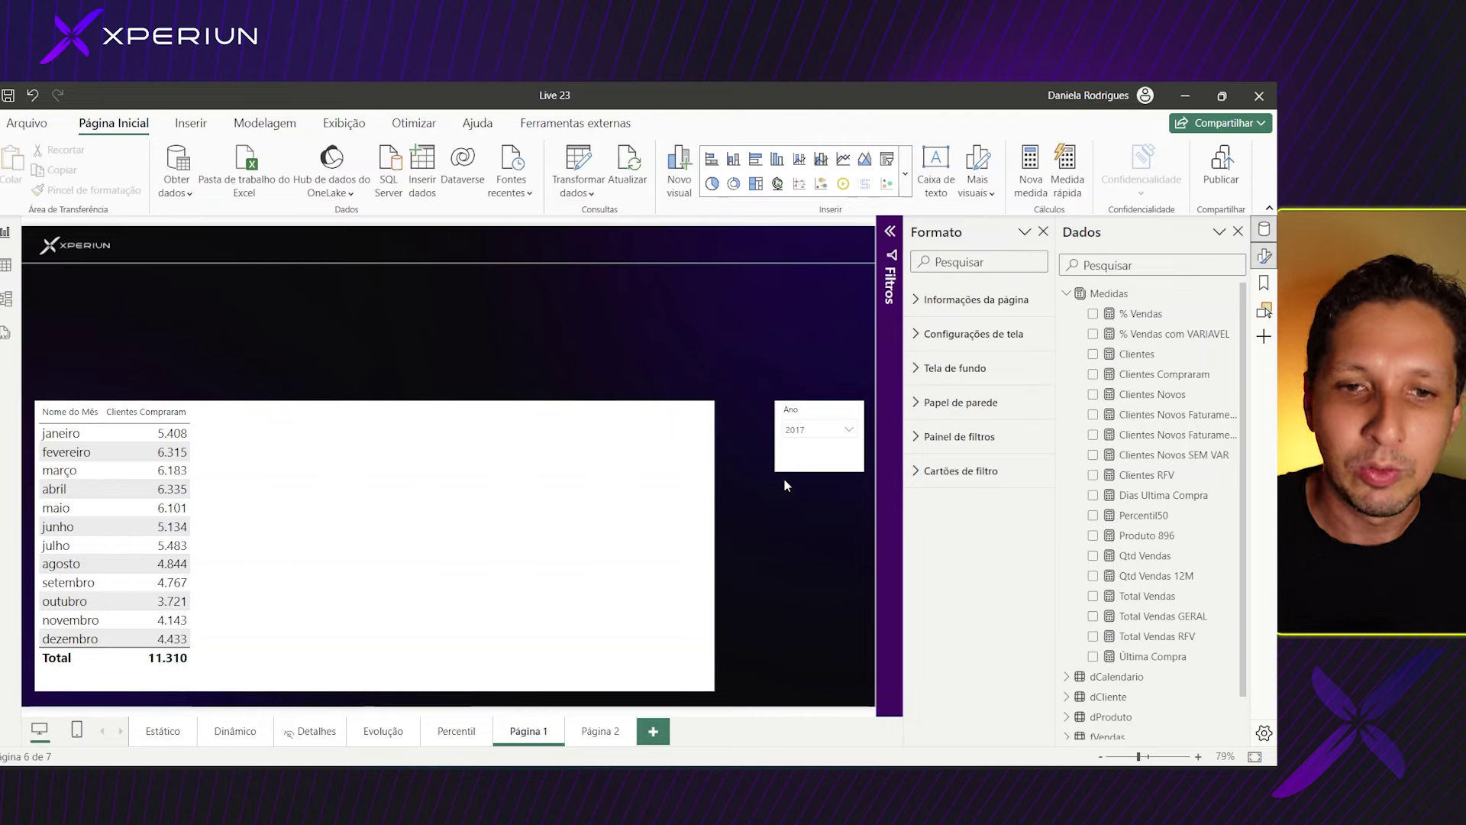
# - Create a new measure in the Medidas table and start a formula line below its name
pyautogui.rightClick(1113, 295)
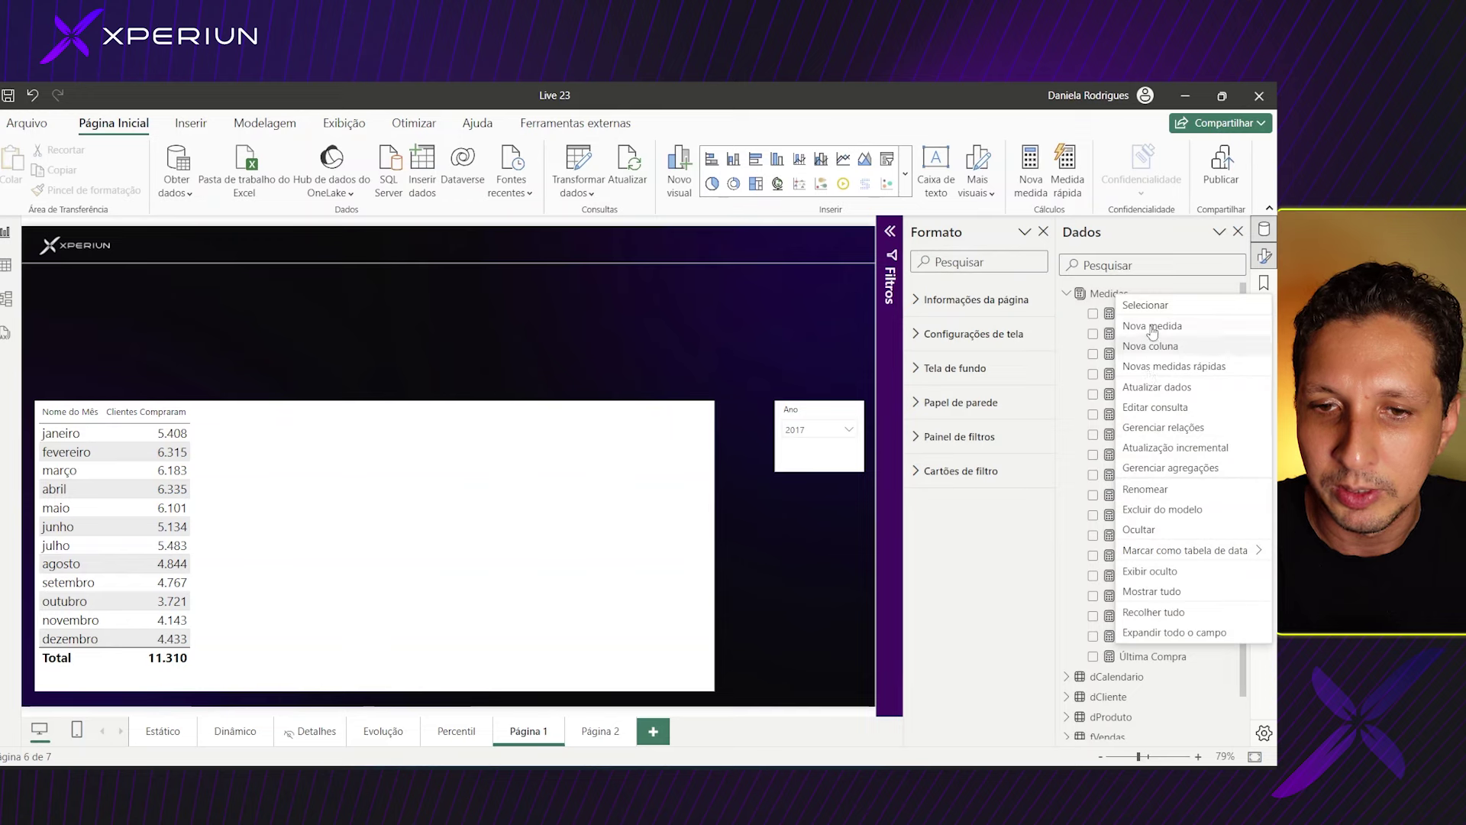
pyautogui.click(653, 369)
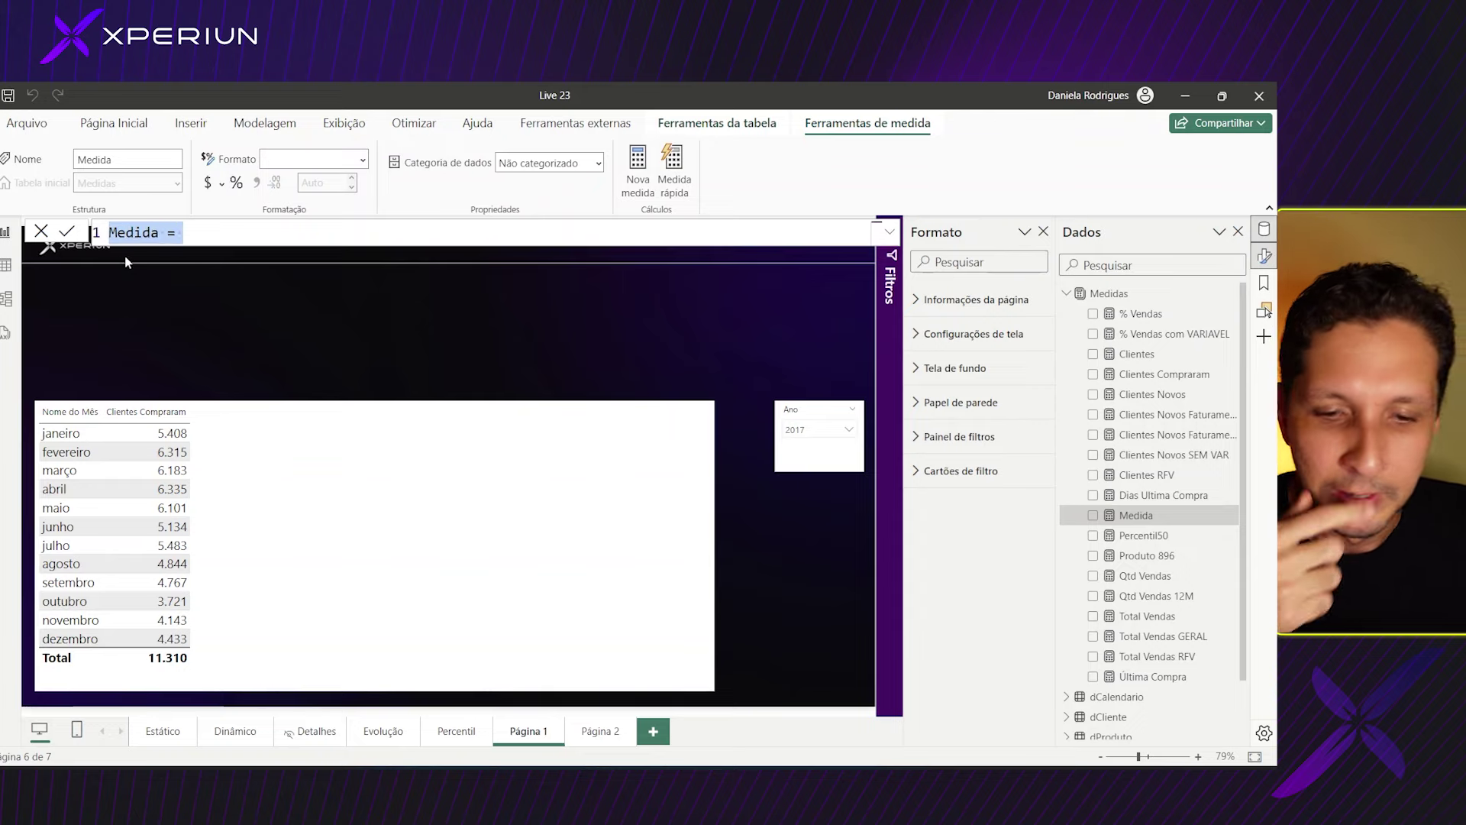
pyautogui.press('End')
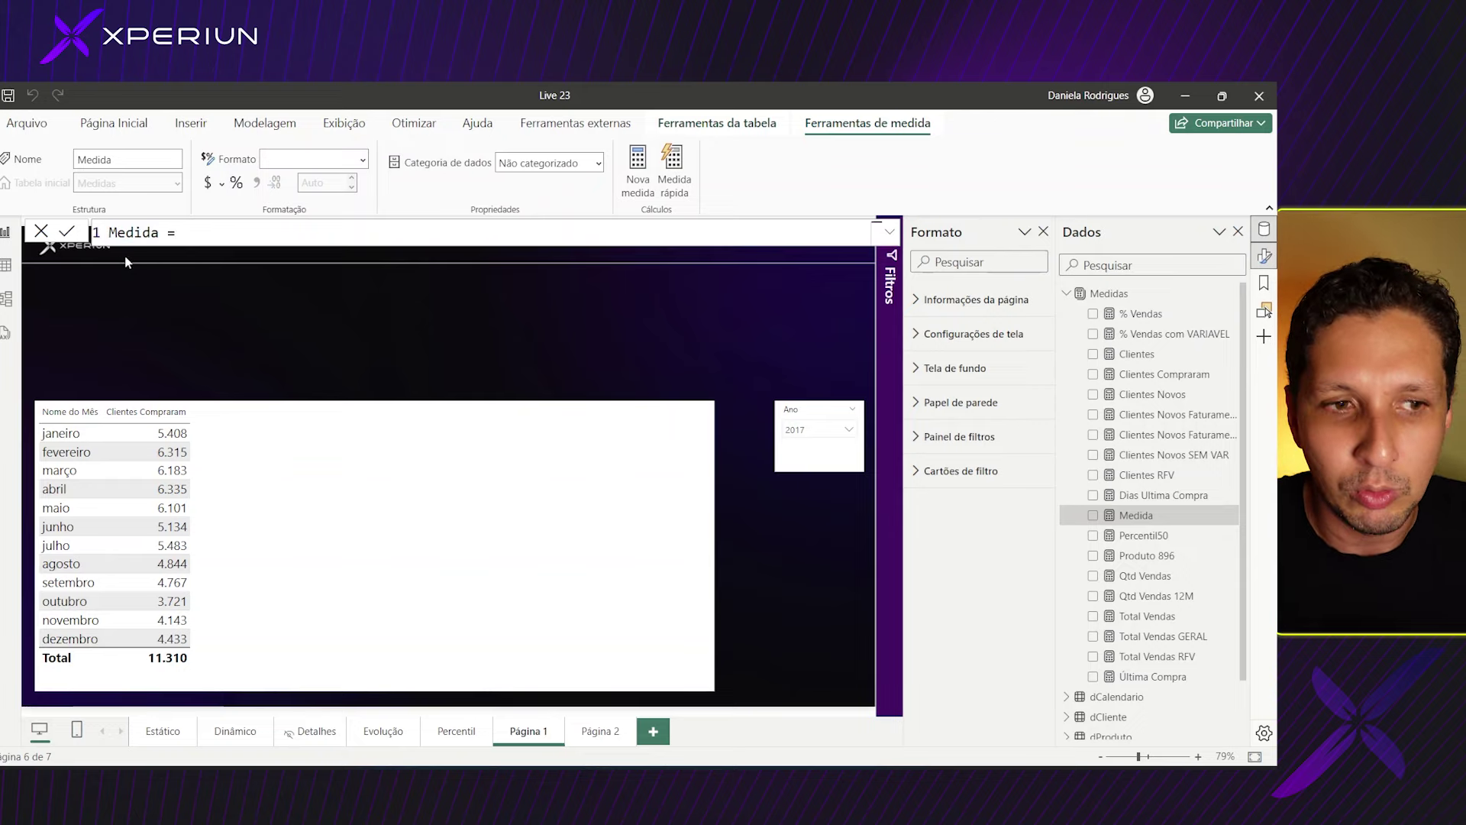
pyautogui.hotkey('shift', 'Return')
pyautogui.write('VAR v')
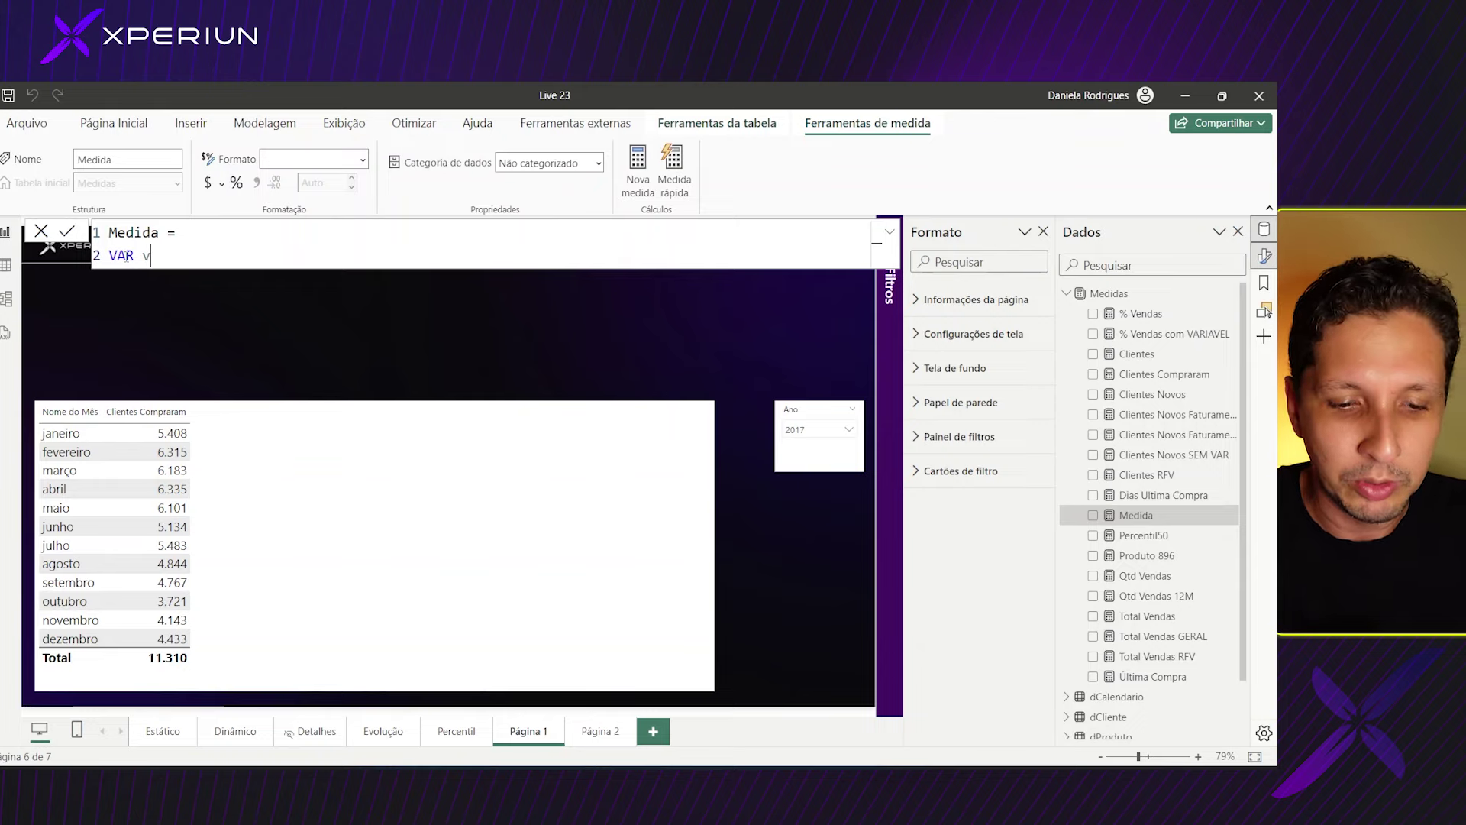
# - Lay out the formula as VAR vNome with a placeholder line, then RETURN and a blank line
pyautogui.write('Nome =')
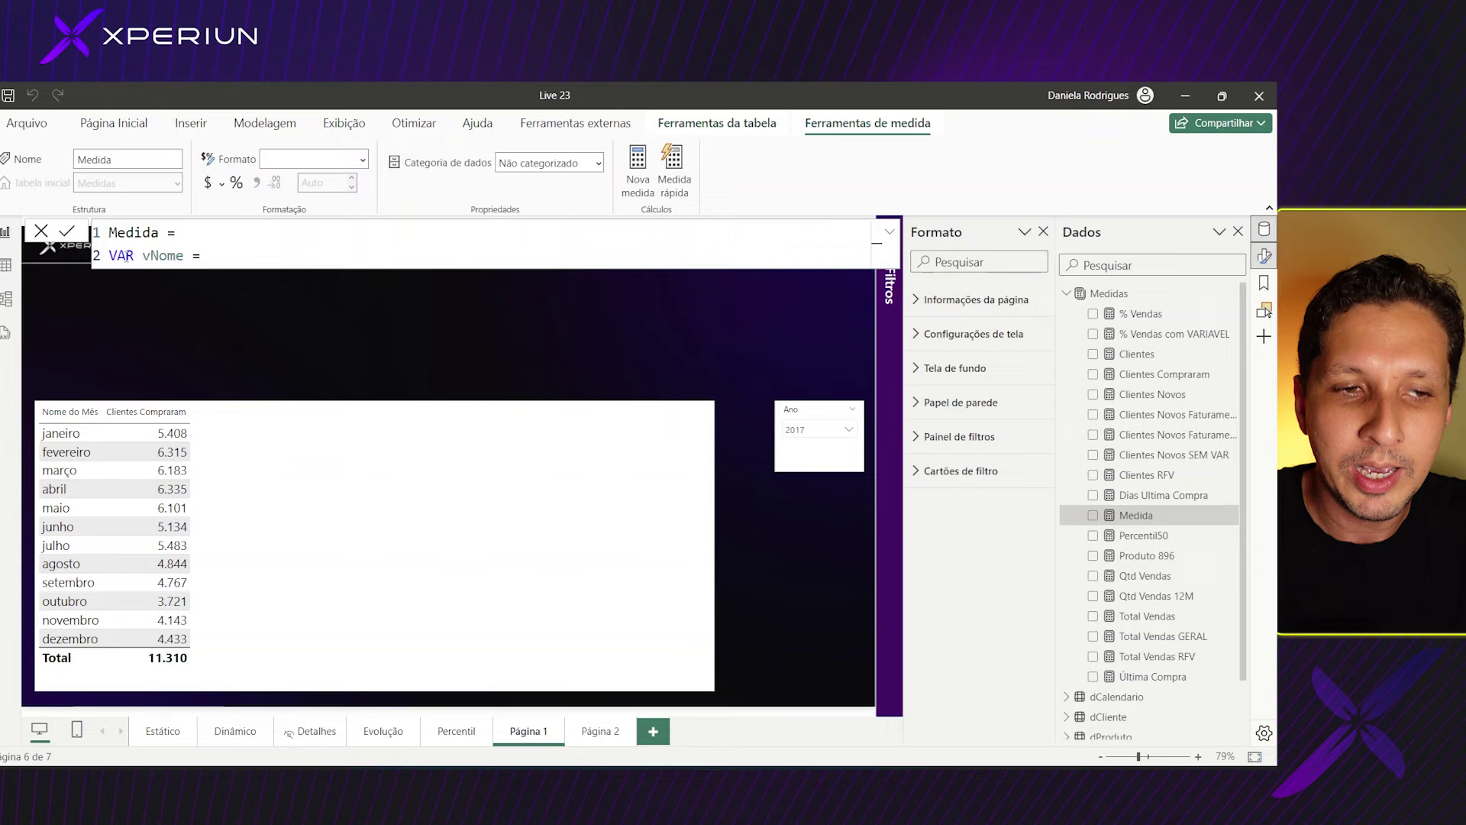
pyautogui.hotkey('shift', 'Return')
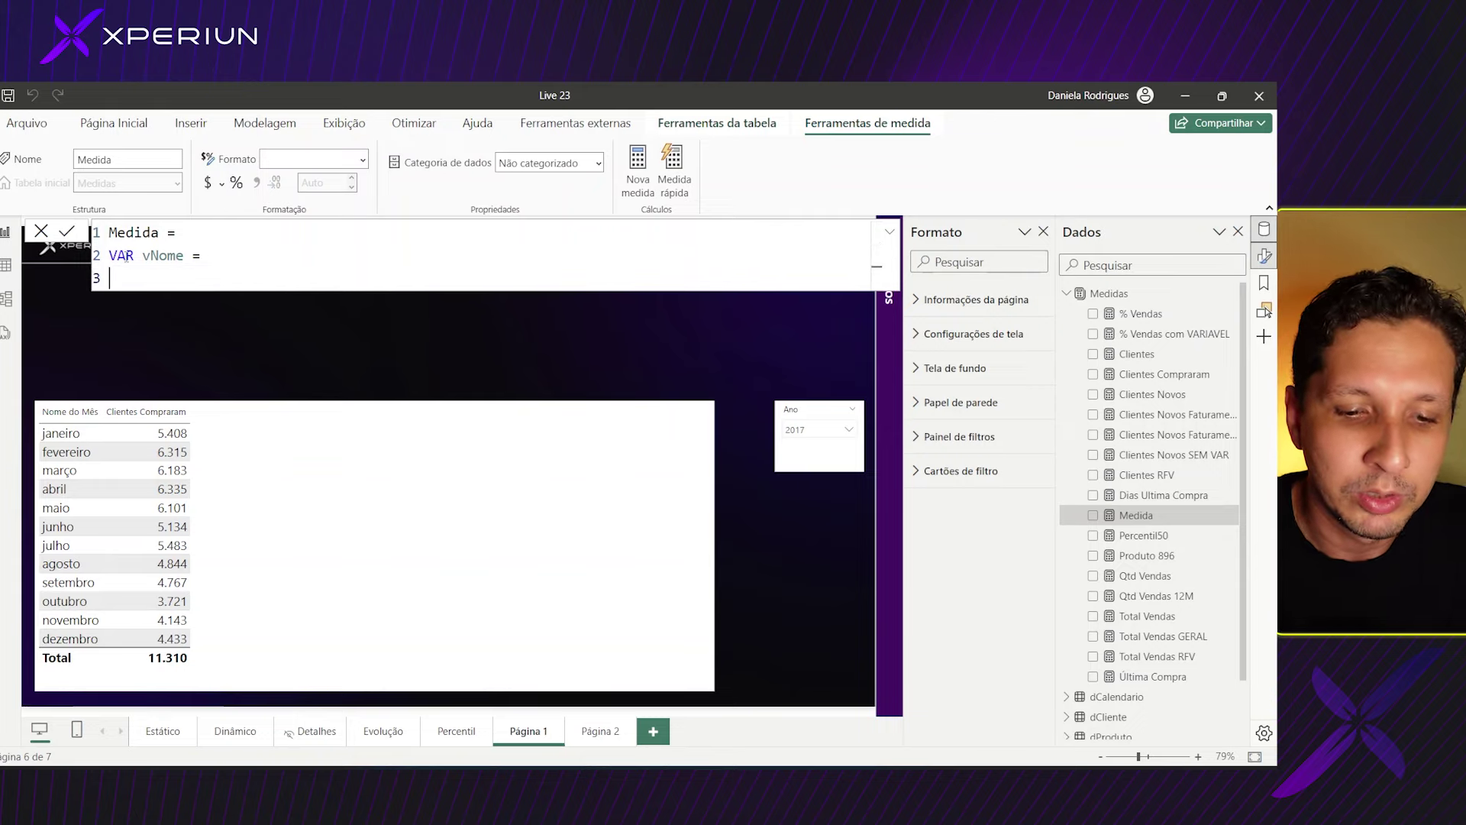
pyautogui.write('erhuervhueivhuefvh')
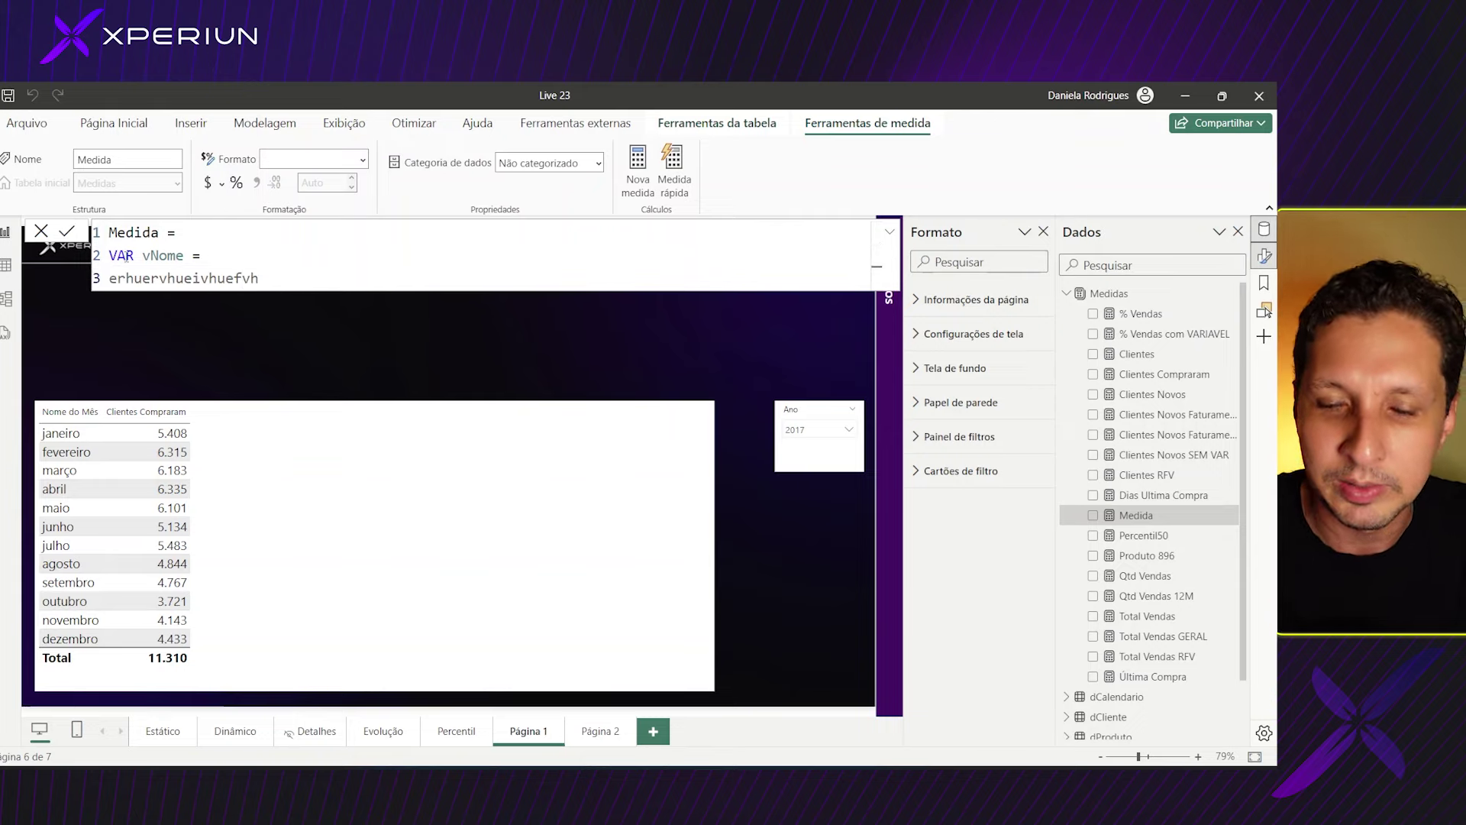
pyautogui.hotkey('shift', 'Return')
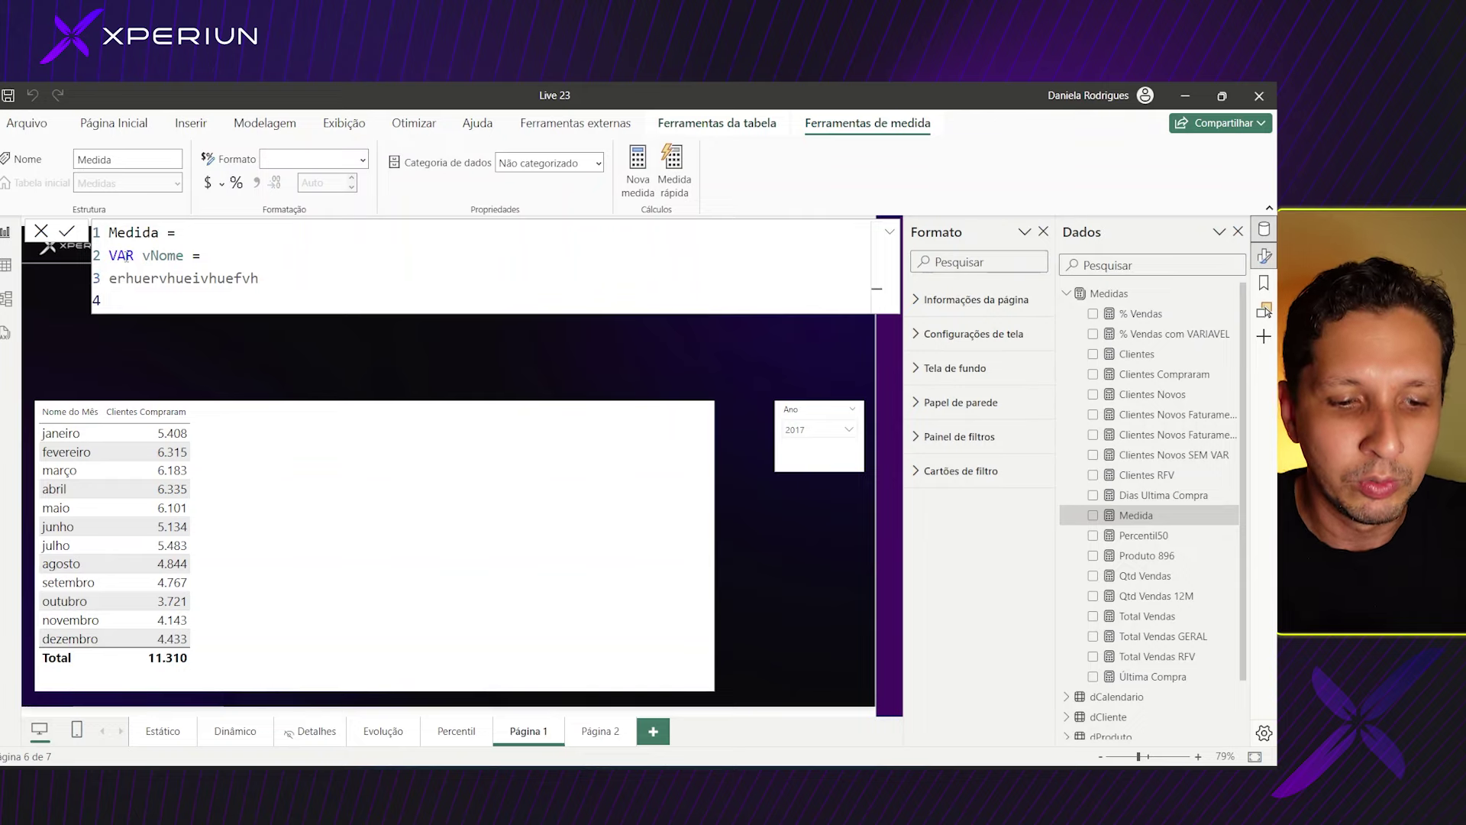
pyautogui.write('RET')
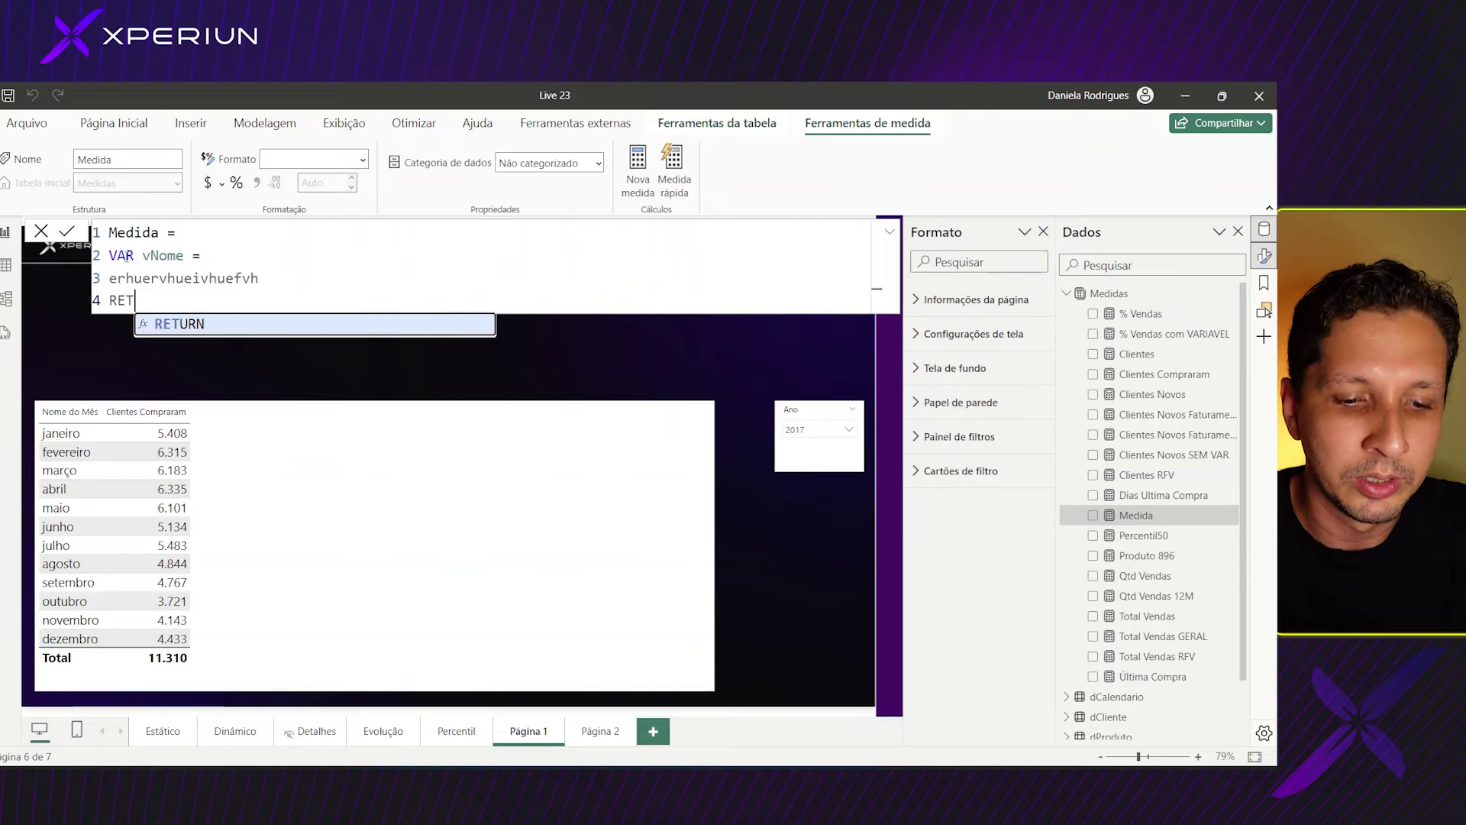
pyautogui.write('UNR')
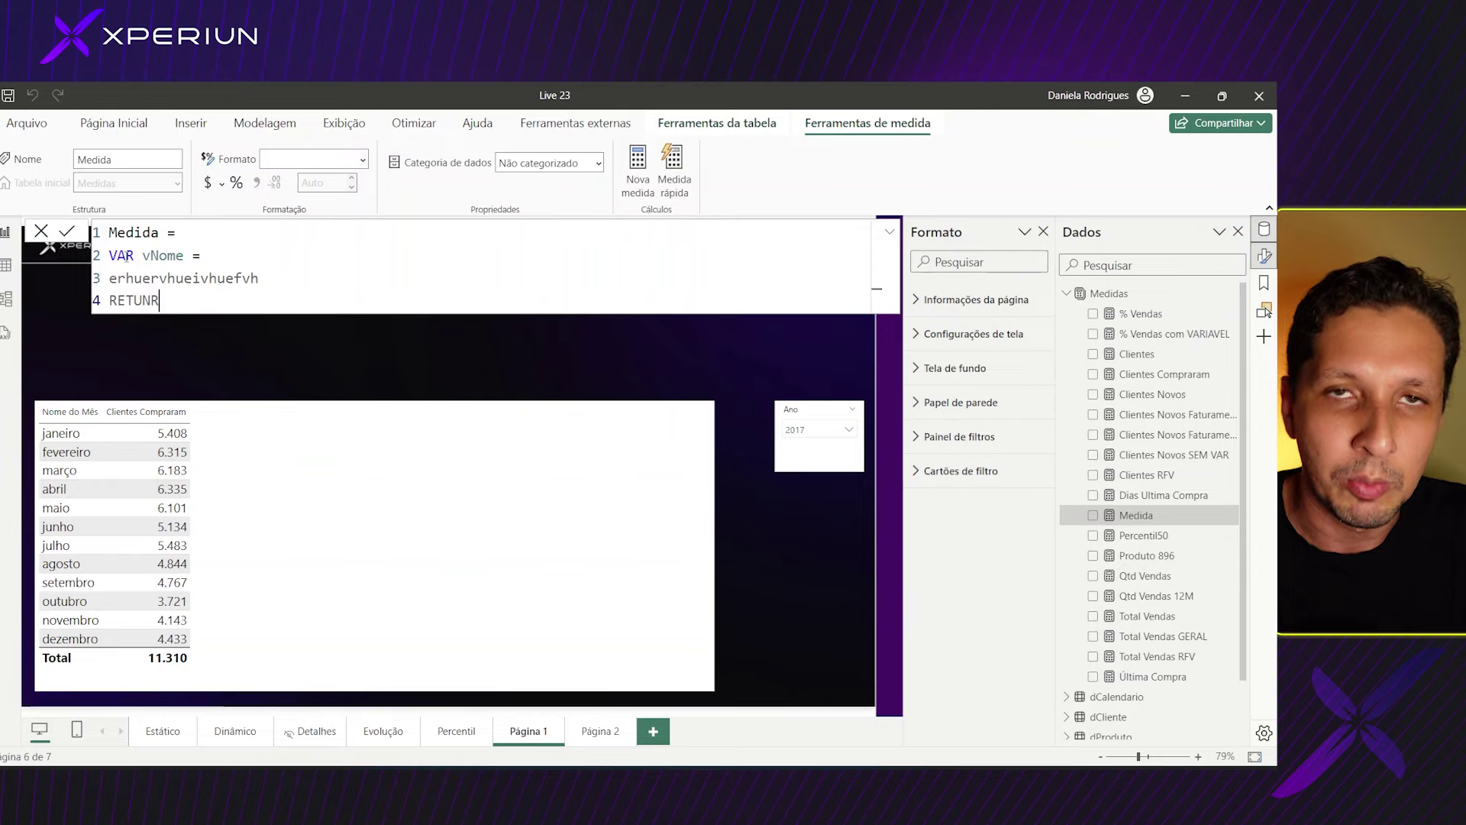
pyautogui.press('BackSpace')
pyautogui.press('BackSpace')
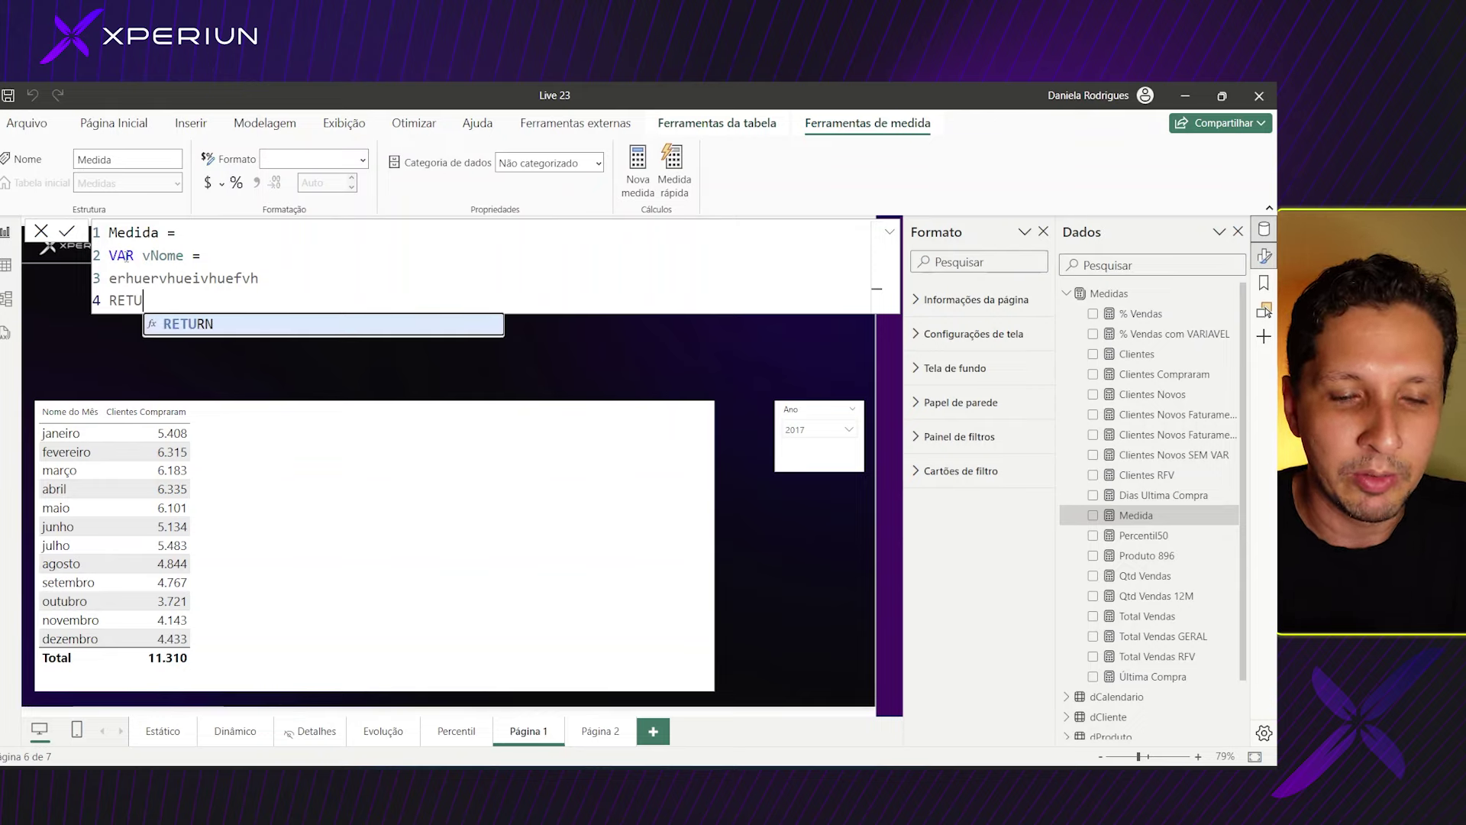
pyautogui.press('Tab')
pyautogui.hotkey('shift', 'Return')
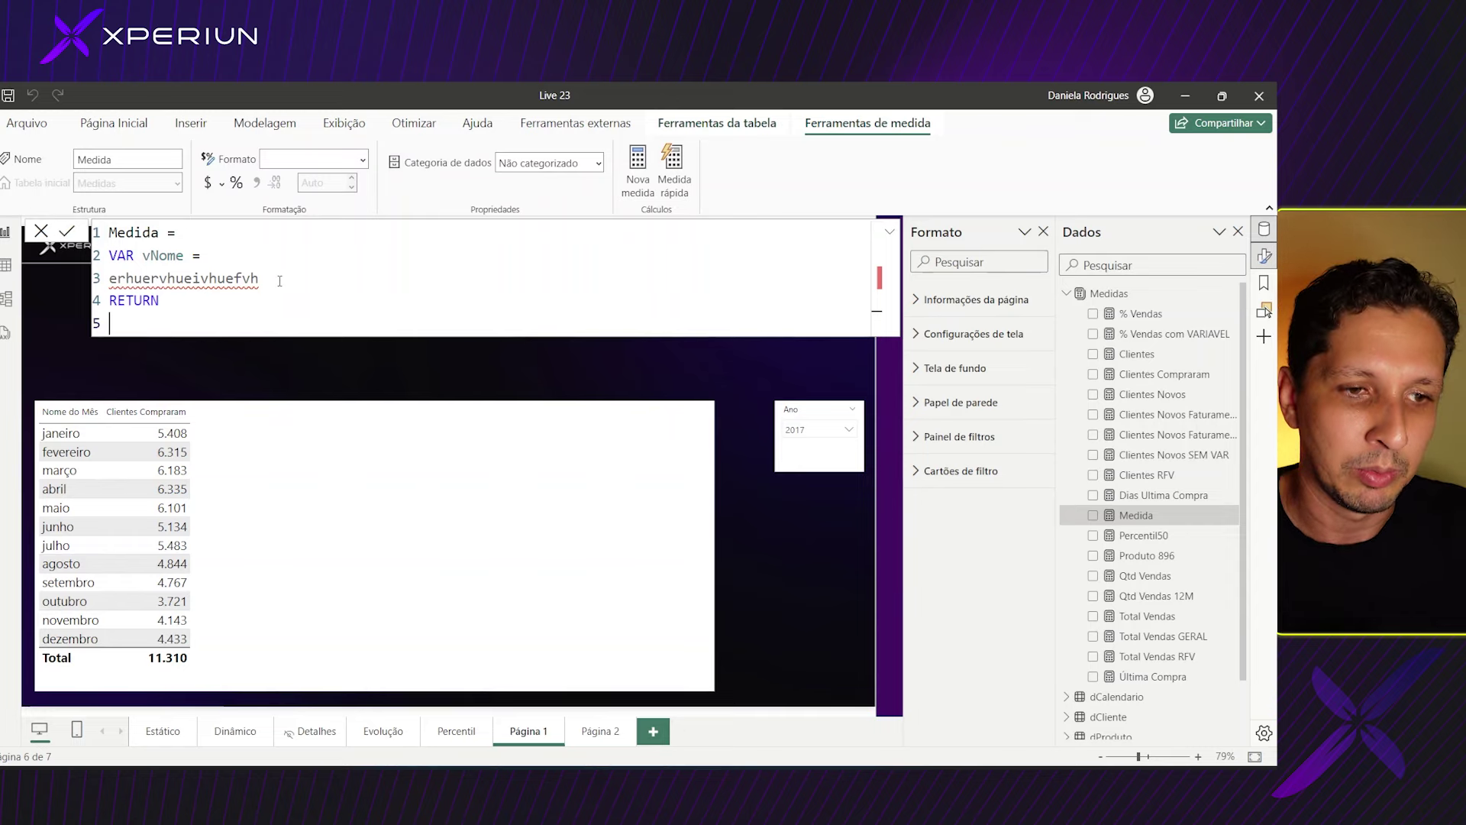
# - Replace the placeholder so vNome equals SUM(fVendas[Valor Venda])
pyautogui.moveTo(279, 281); pyautogui.dragTo(102, 281)
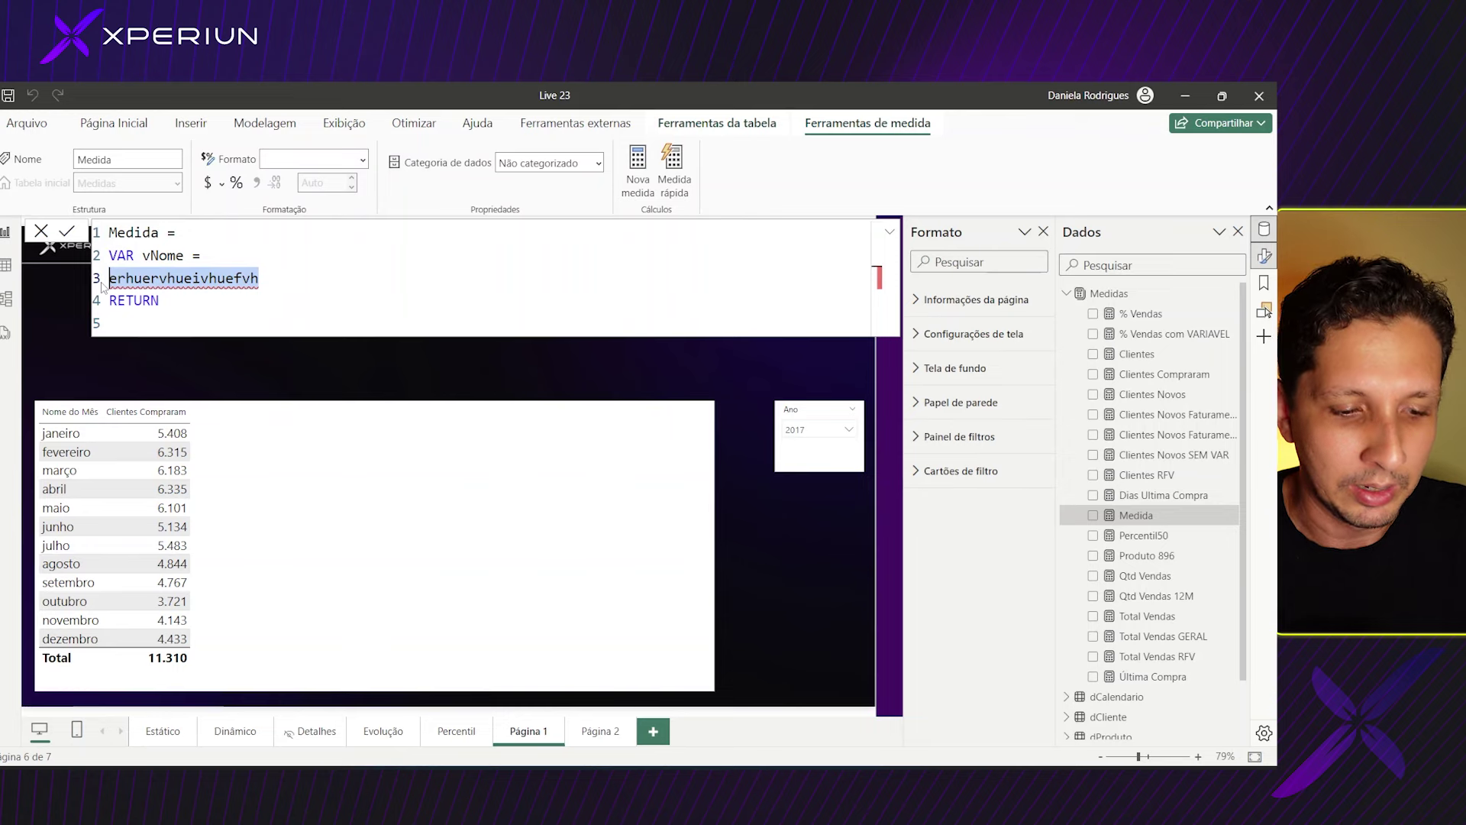
pyautogui.write('SU')
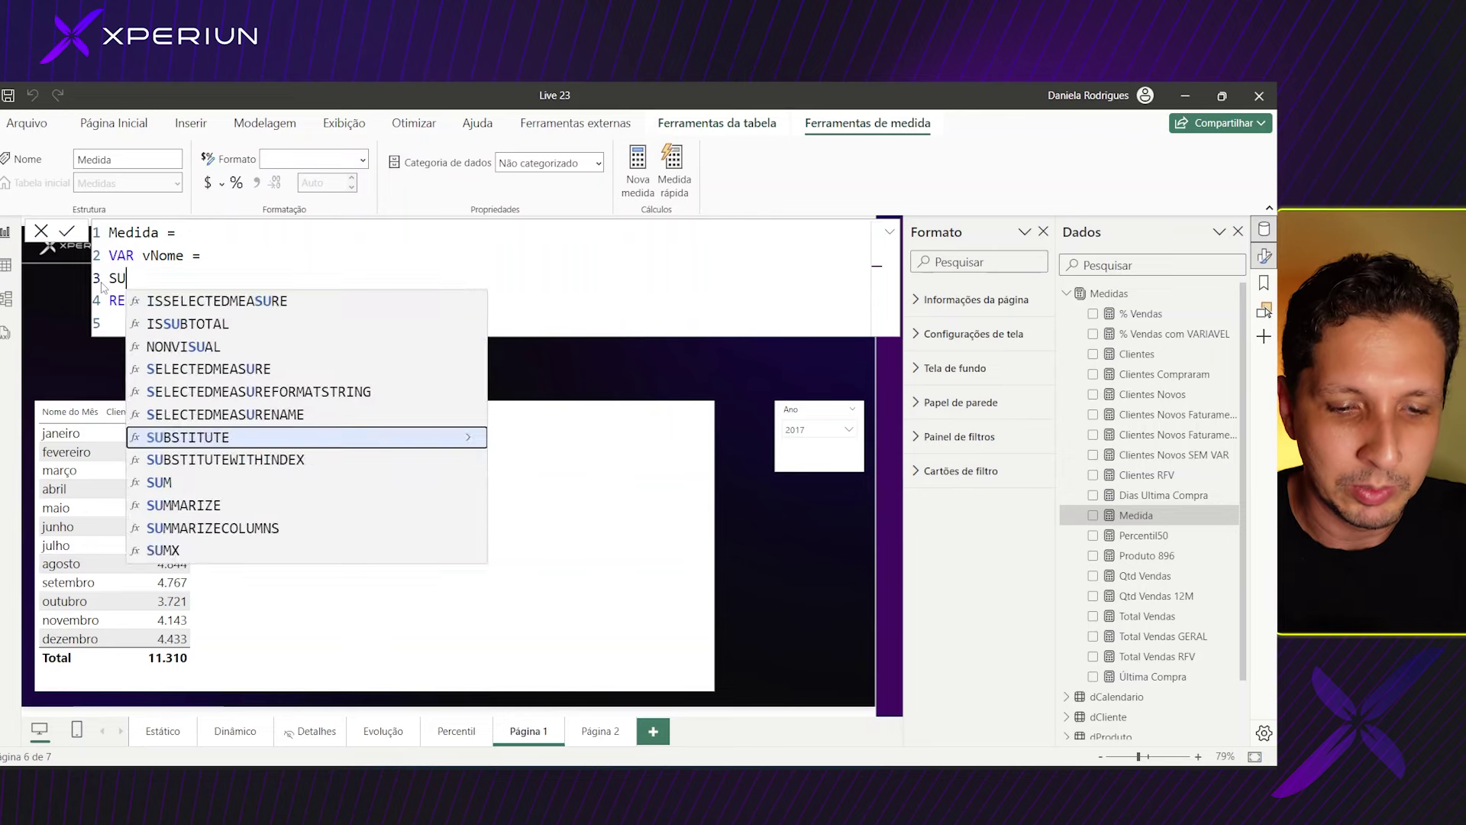
pyautogui.write('M(F')
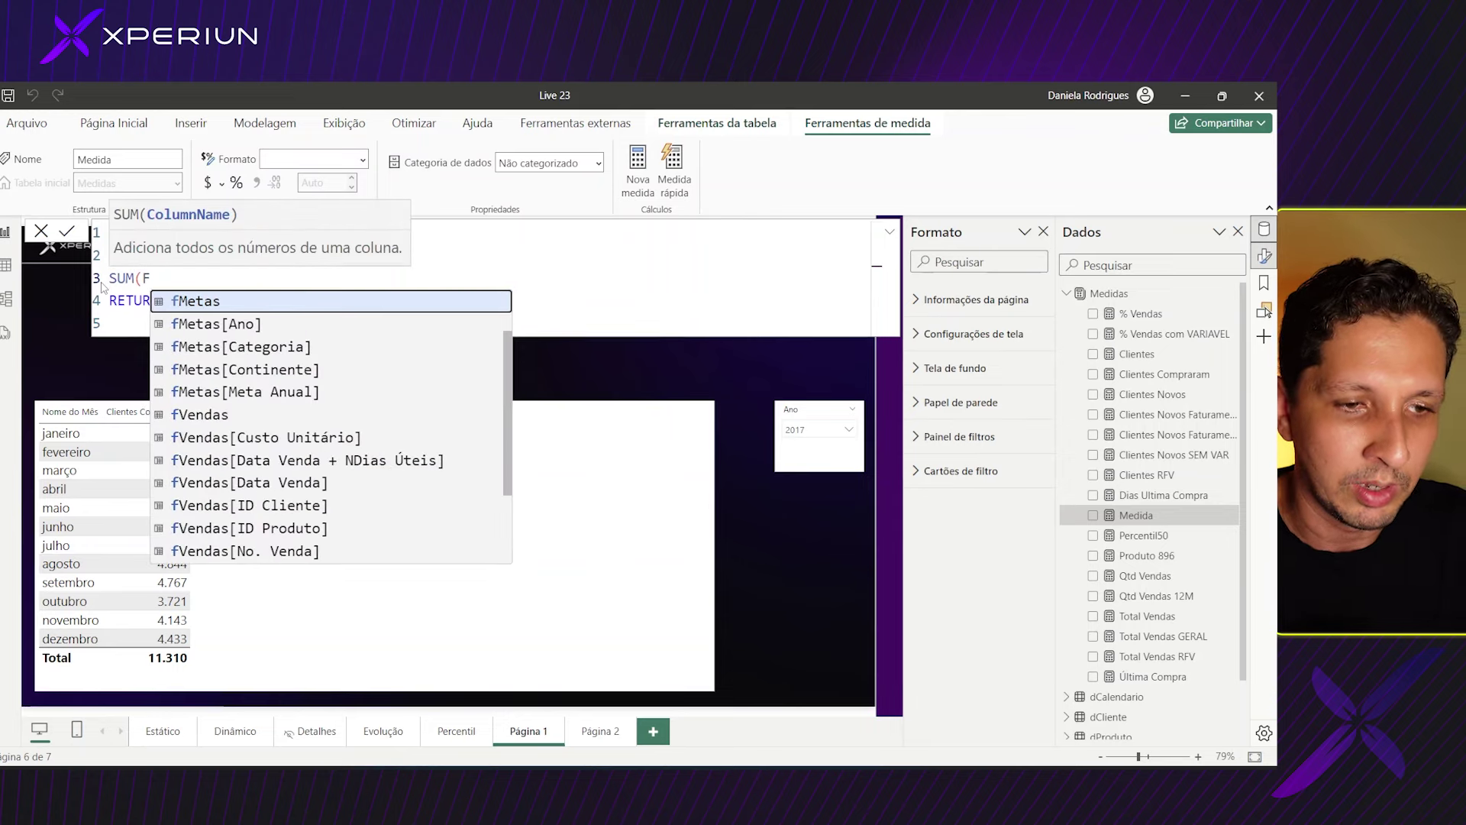
pyautogui.press('Down')
pyautogui.press('Down')
pyautogui.press('Down')
pyautogui.press('Down')
pyautogui.press('Down')
pyautogui.press('Down')
pyautogui.press('Down')
pyautogui.press('Down')
pyautogui.press('Down')
pyautogui.press('Down')
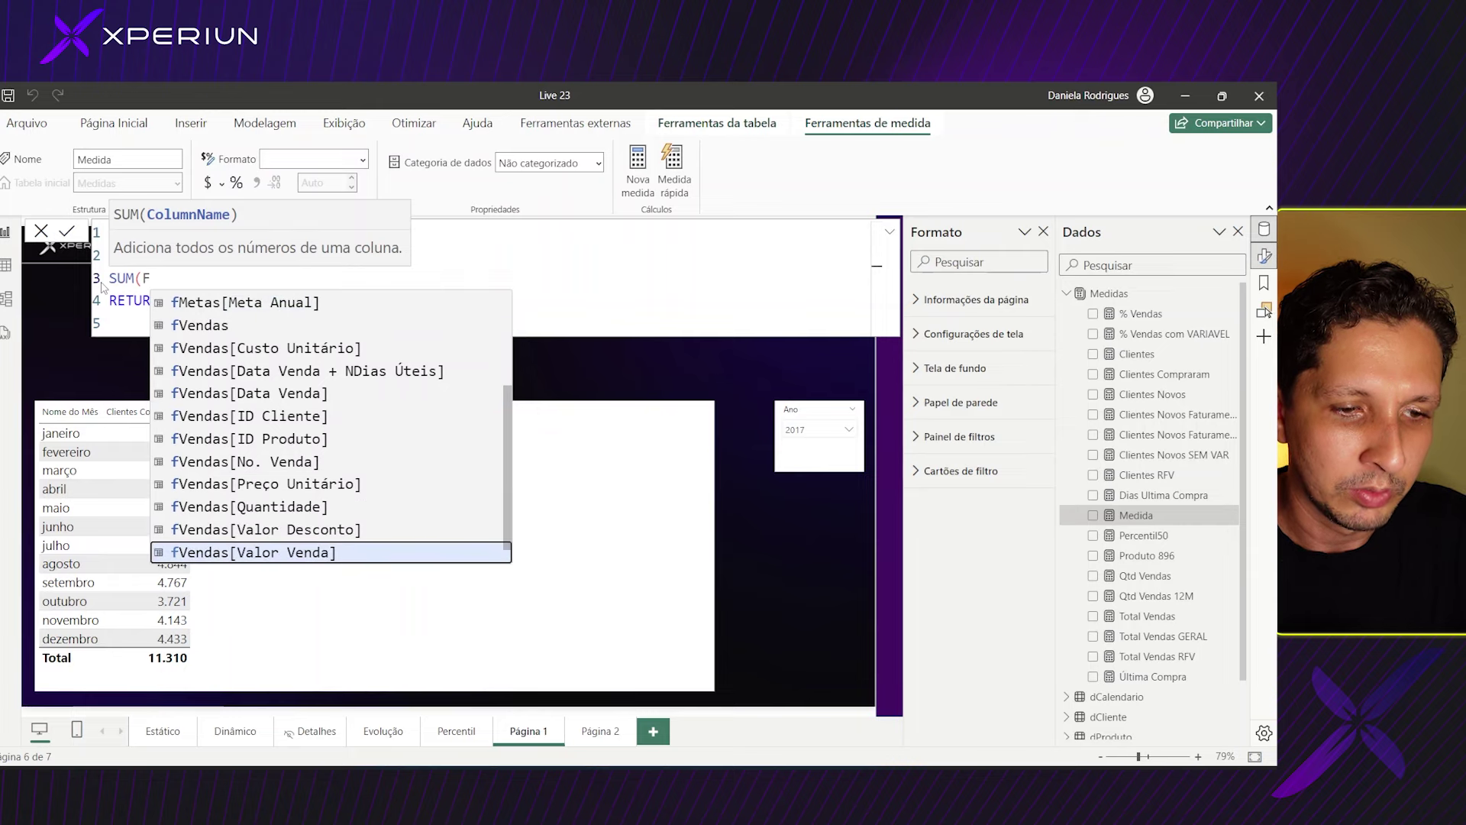
pyautogui.press('Tab')
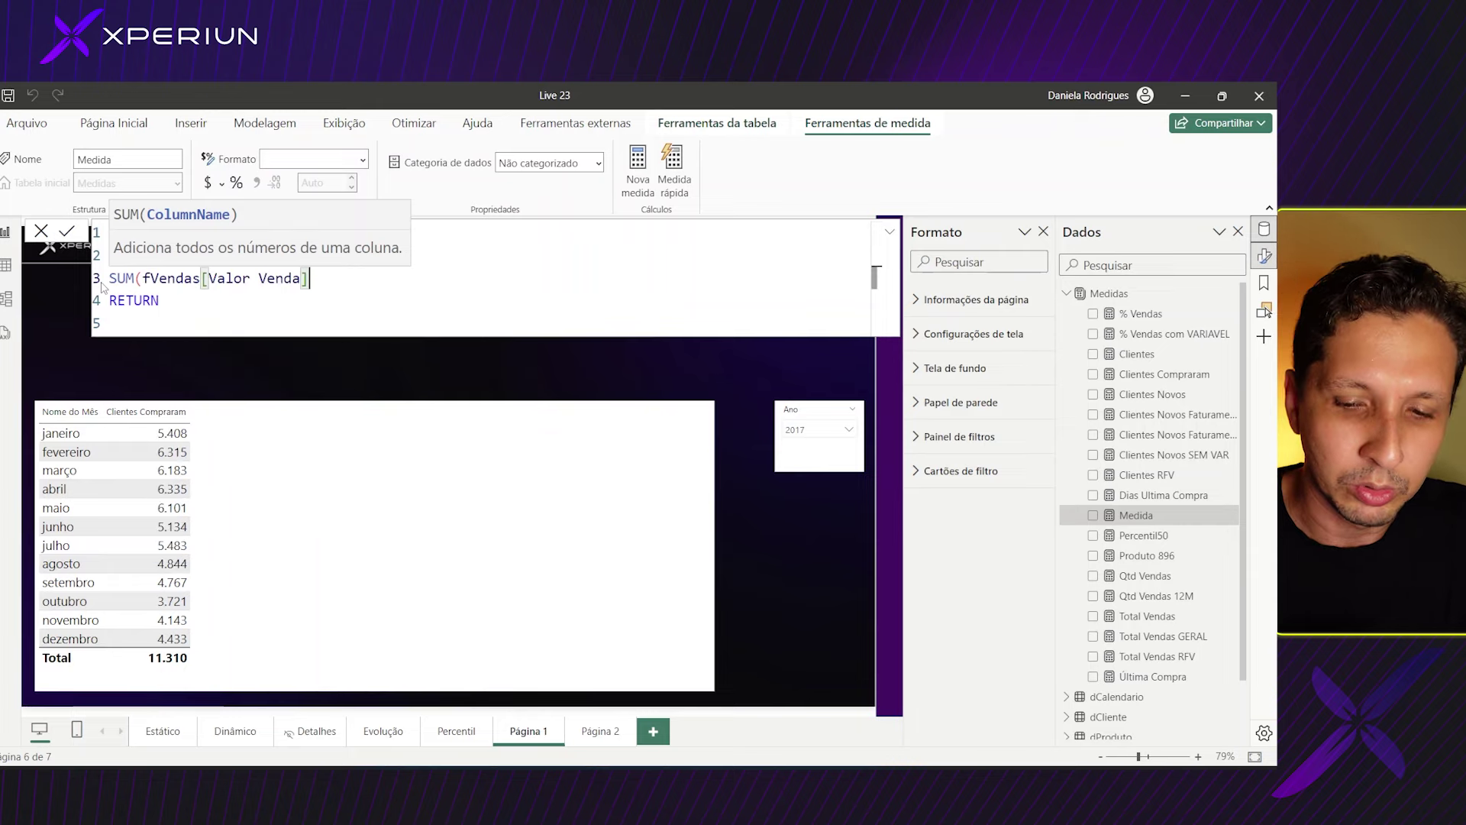
pyautogui.write(')')
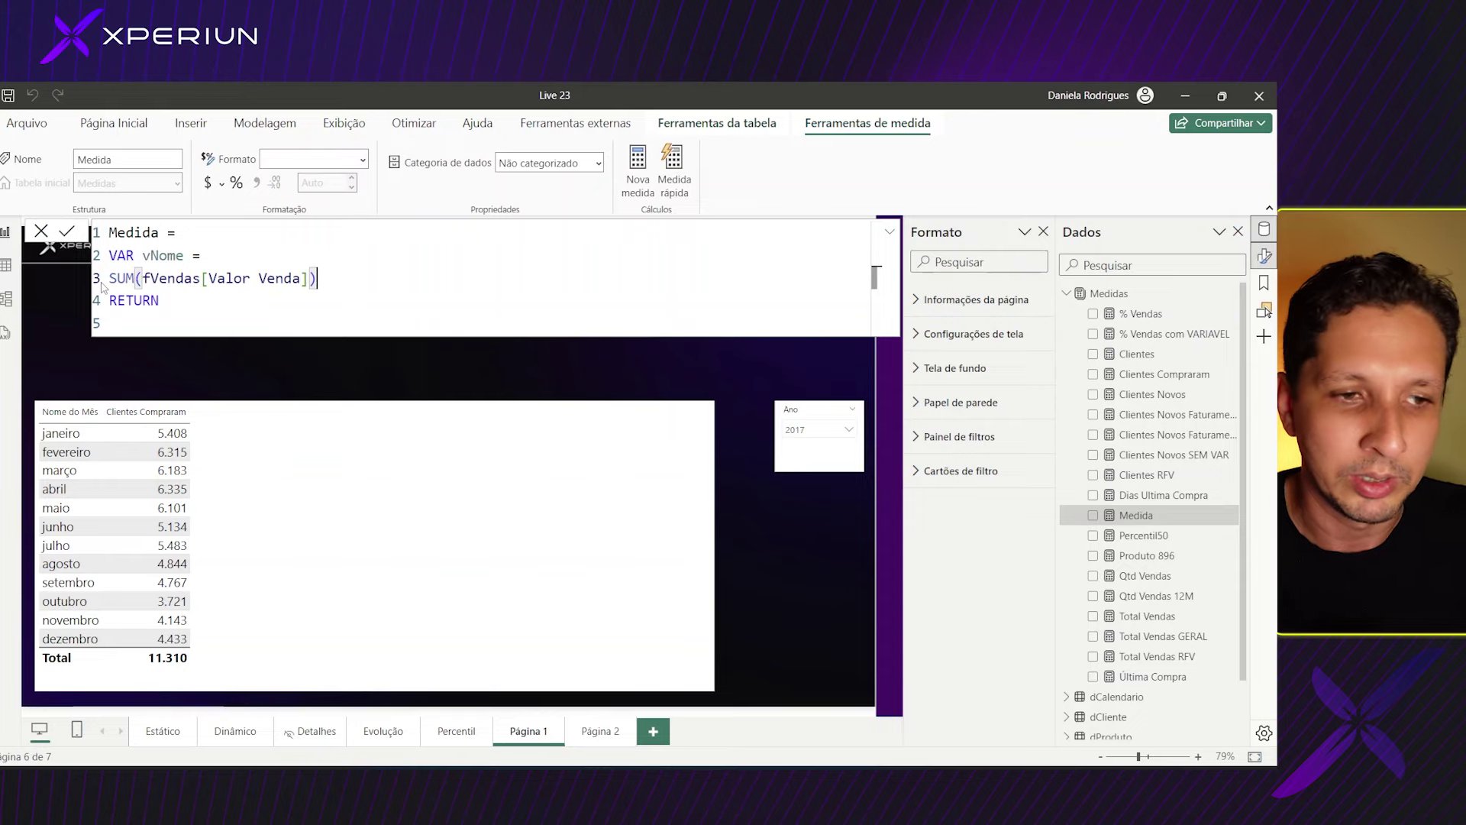
# - Make the measure return COUNT(fVendas[ID Cliente]), then select the whole formula
pyautogui.click(151, 322)
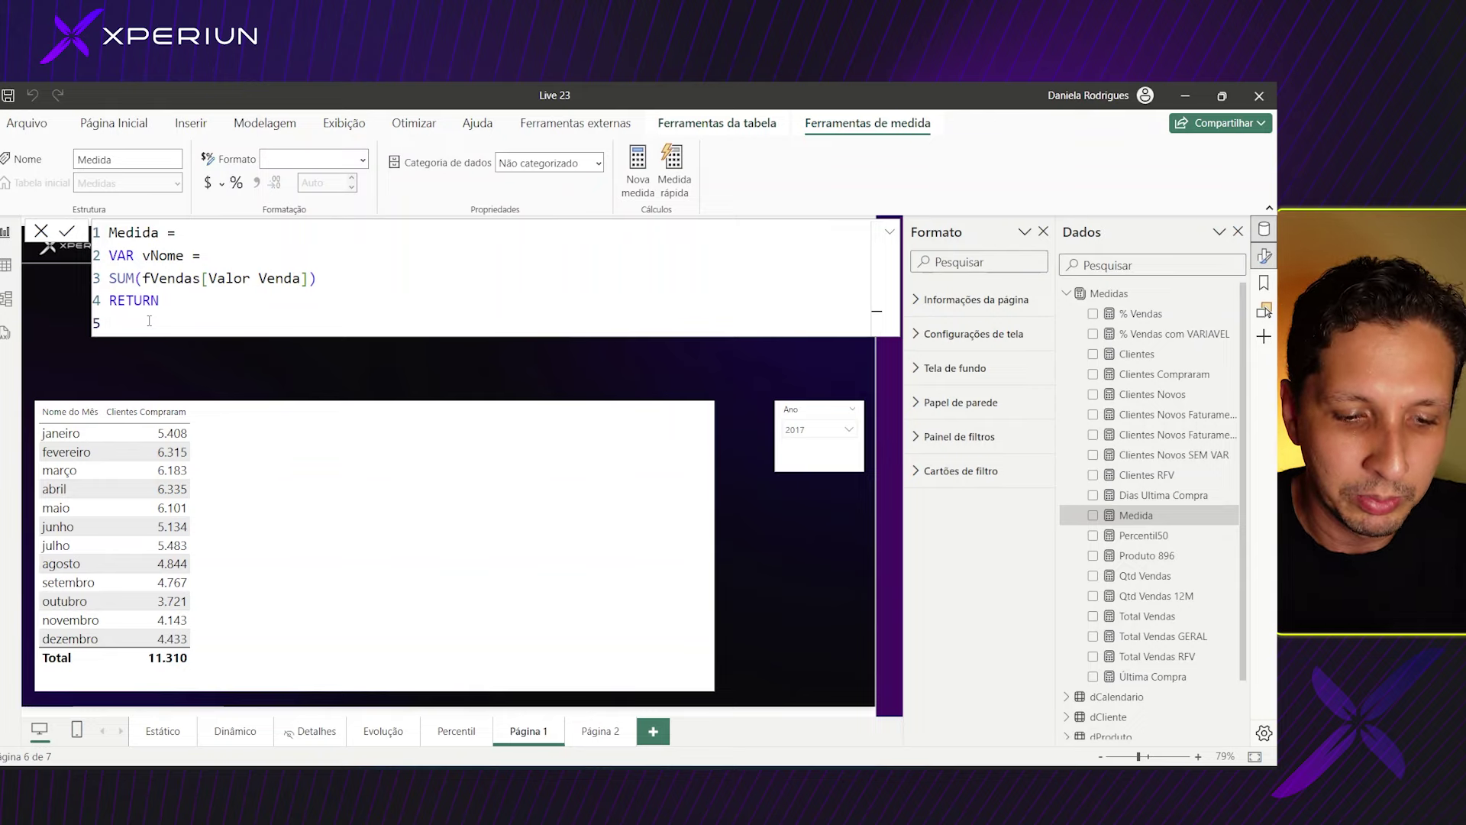
pyautogui.write('COUNT')
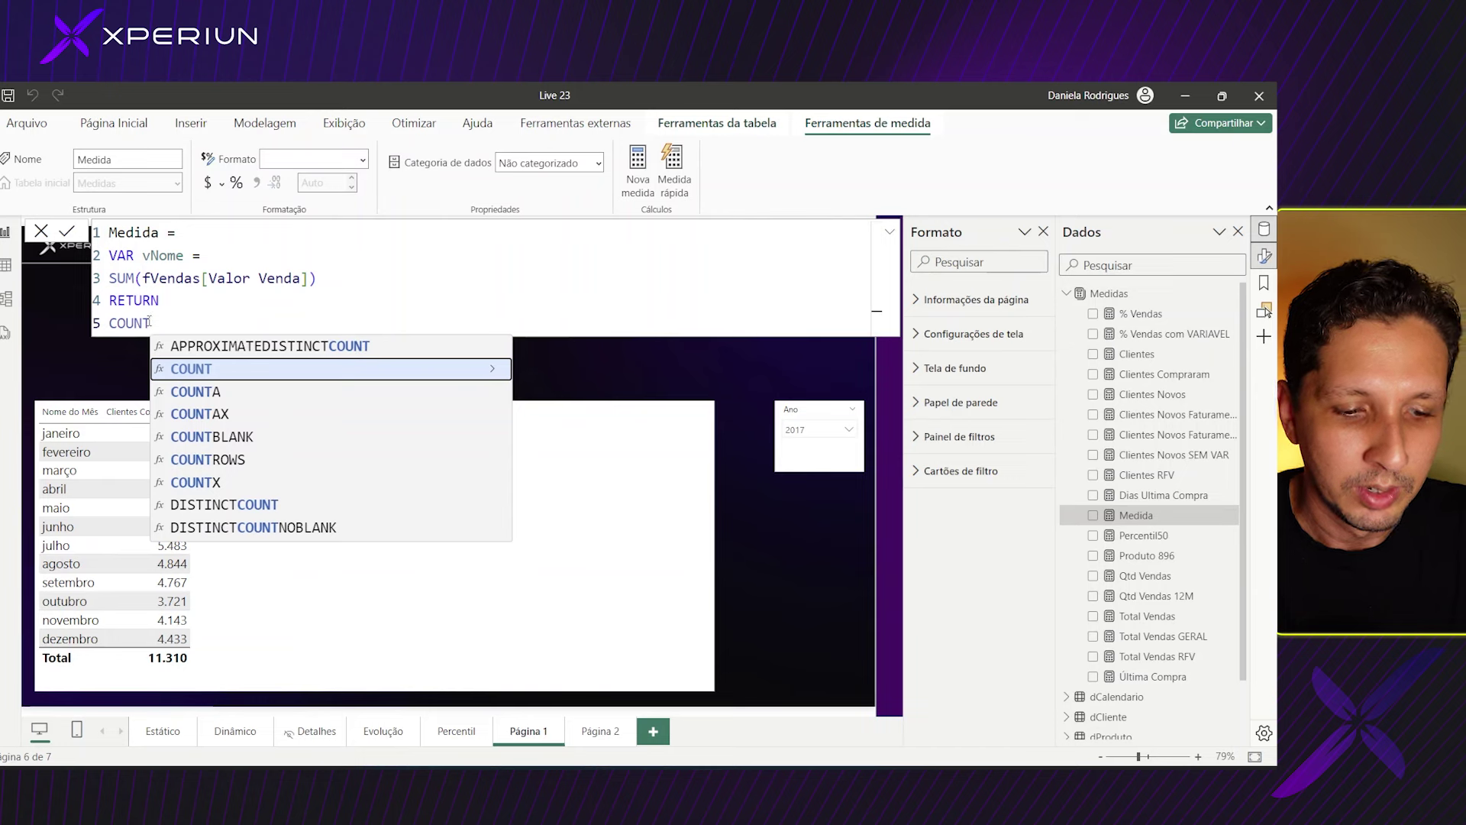
pyautogui.write('(F')
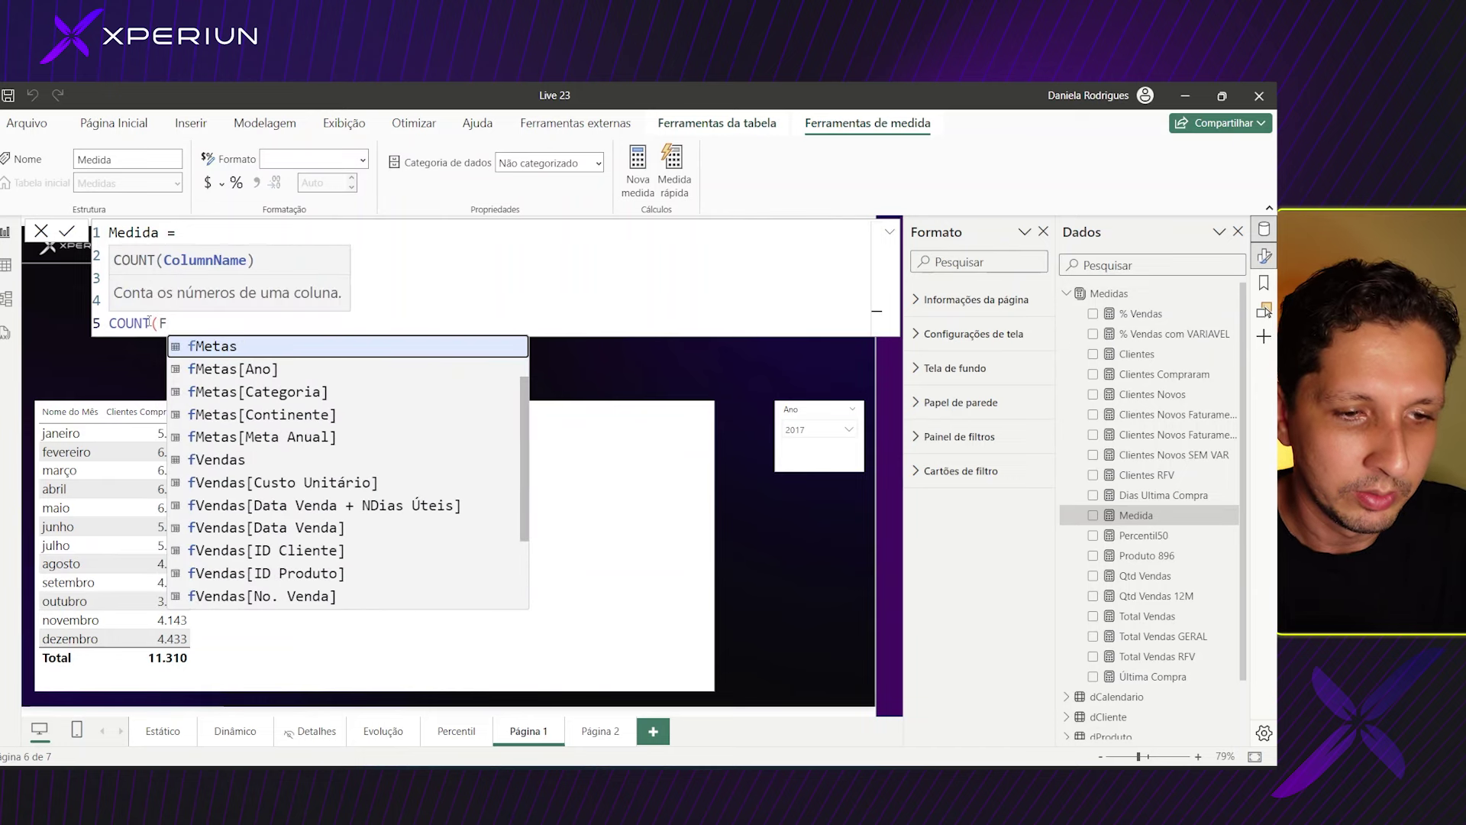
pyautogui.press('Down')
pyautogui.press('Down')
pyautogui.press('Down')
pyautogui.press('Down')
pyautogui.press('Down')
pyautogui.press('Down')
pyautogui.press('Down')
pyautogui.press('Down')
pyautogui.press('Down')
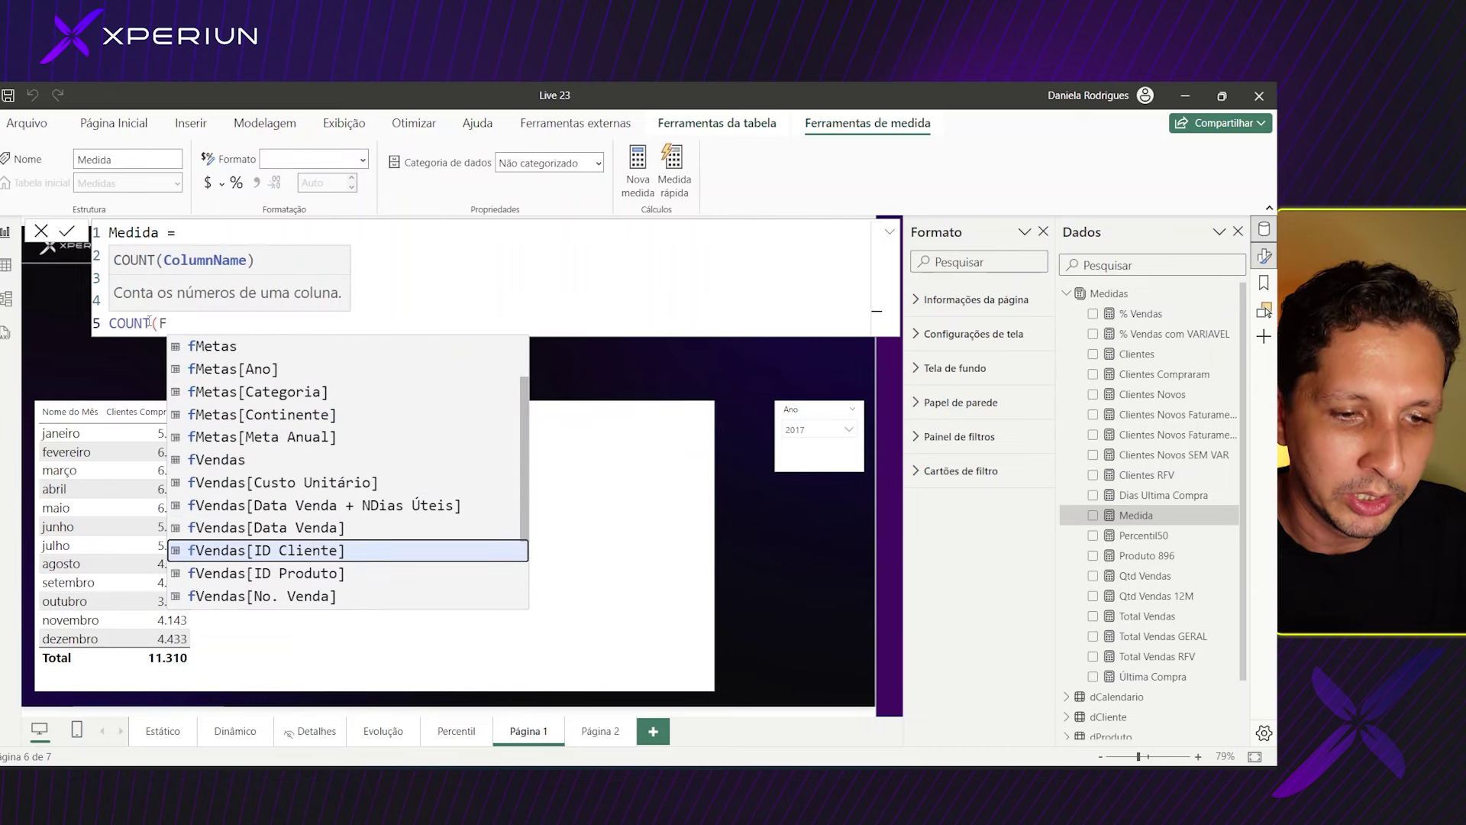
pyautogui.press('Tab')
pyautogui.write(')')
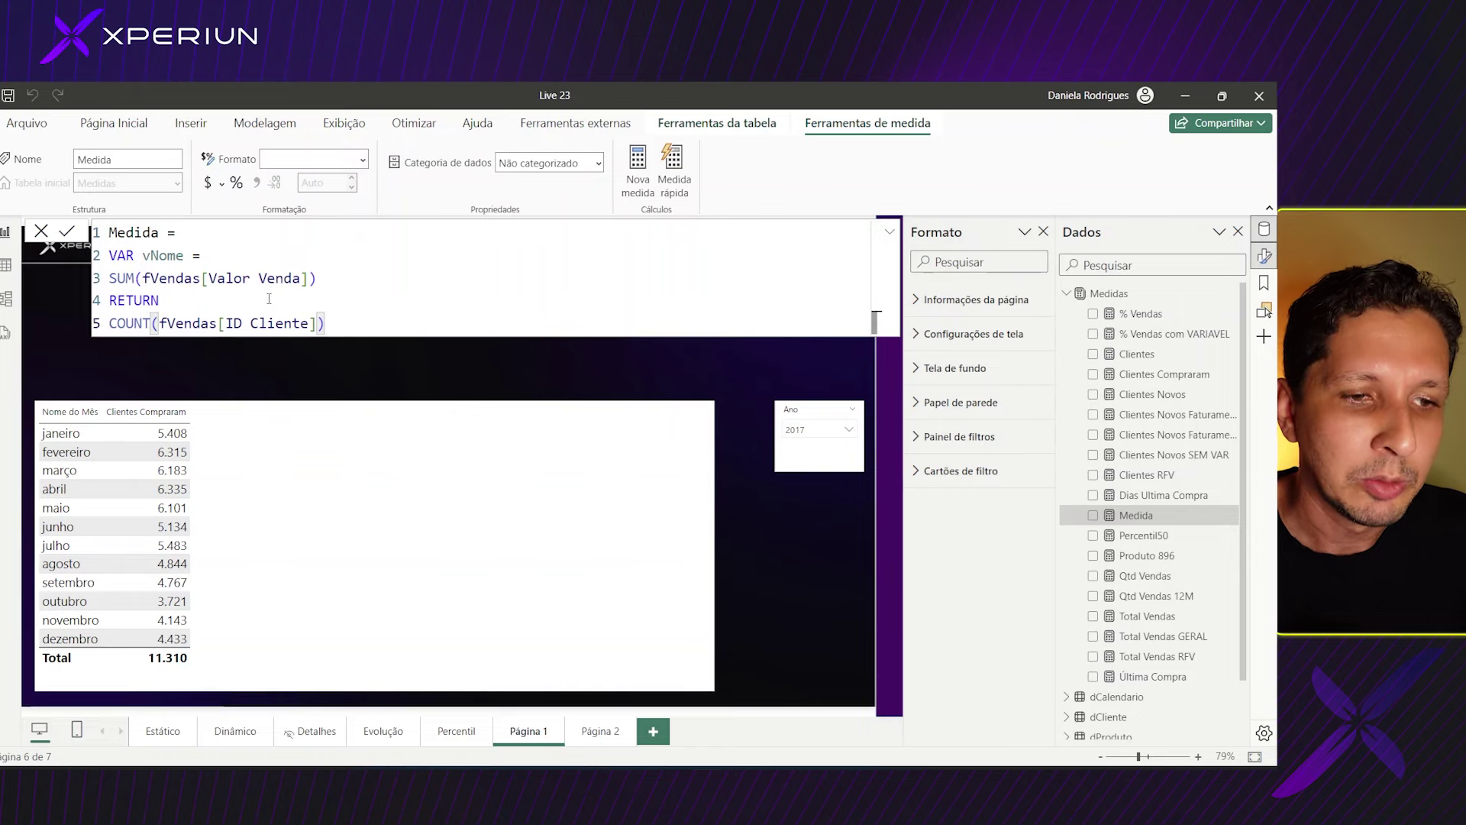
pyautogui.moveTo(339, 321); pyautogui.dragTo(101, 244)
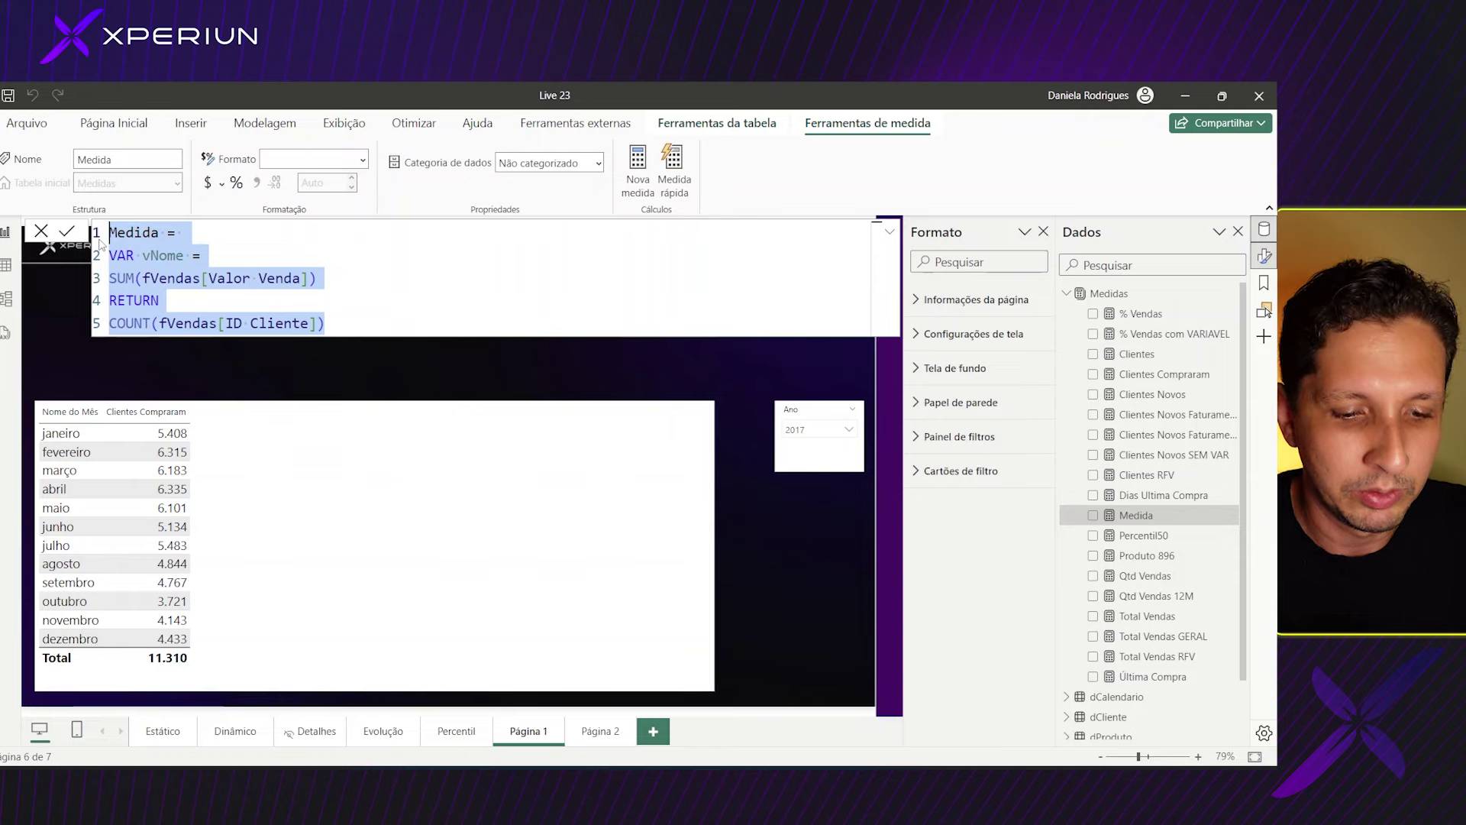
# - Name the new measure 'Faturamento' in the formula bar, fixing the typo
pyautogui.write('Faturamen')
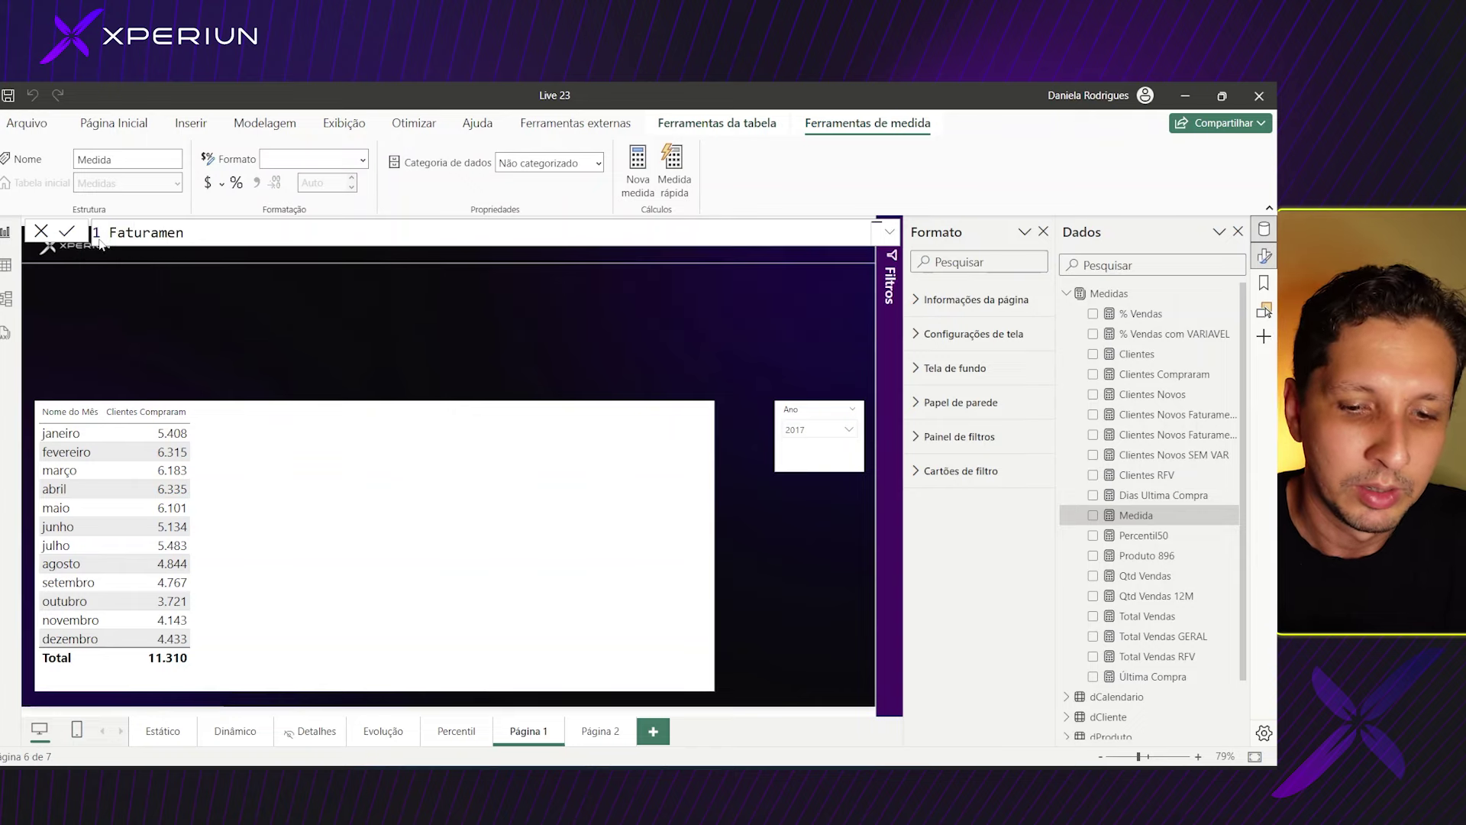
pyautogui.write('p')
pyautogui.press('BackSpace')
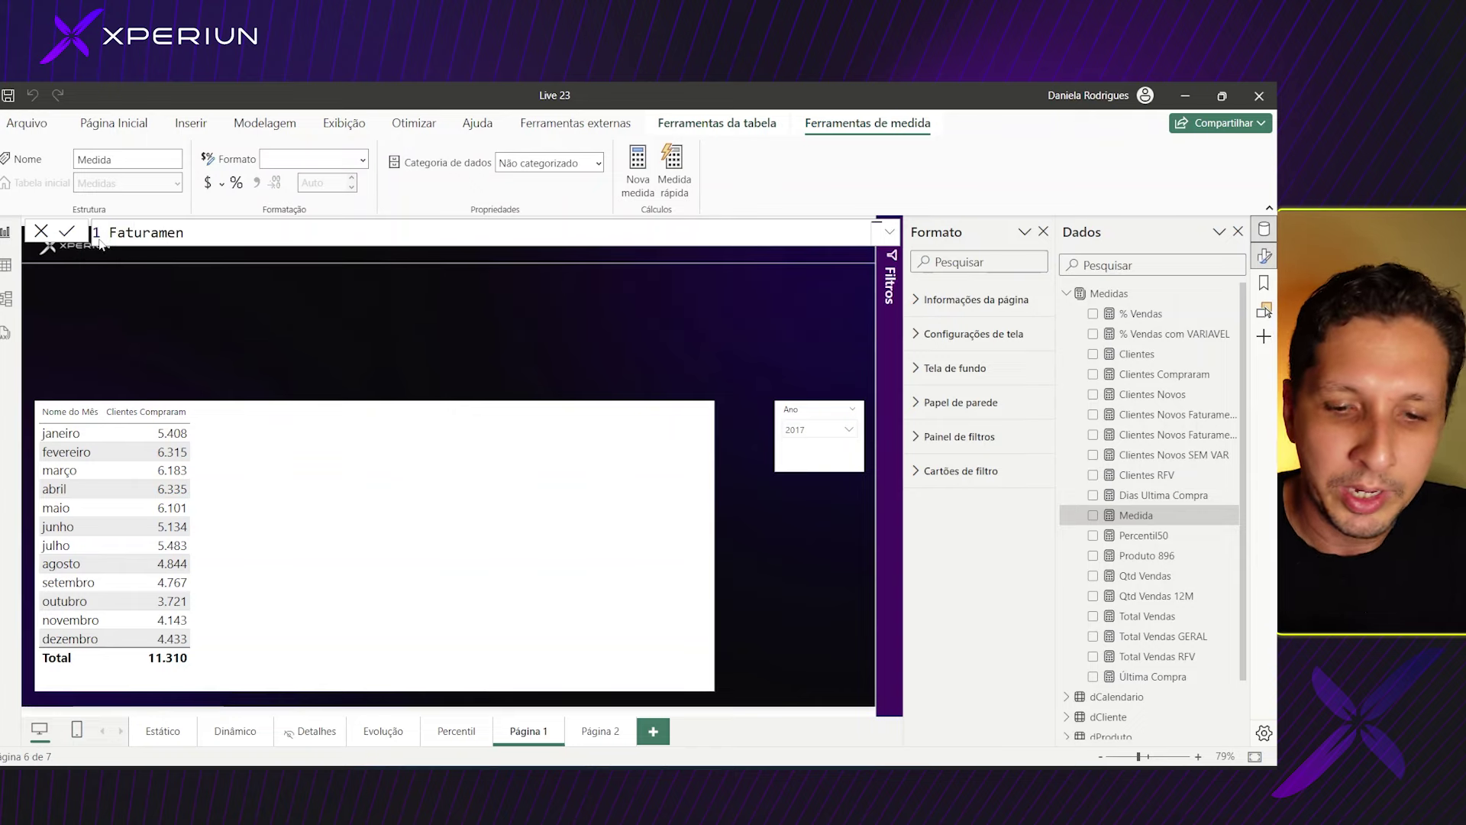
pyautogui.write('to')
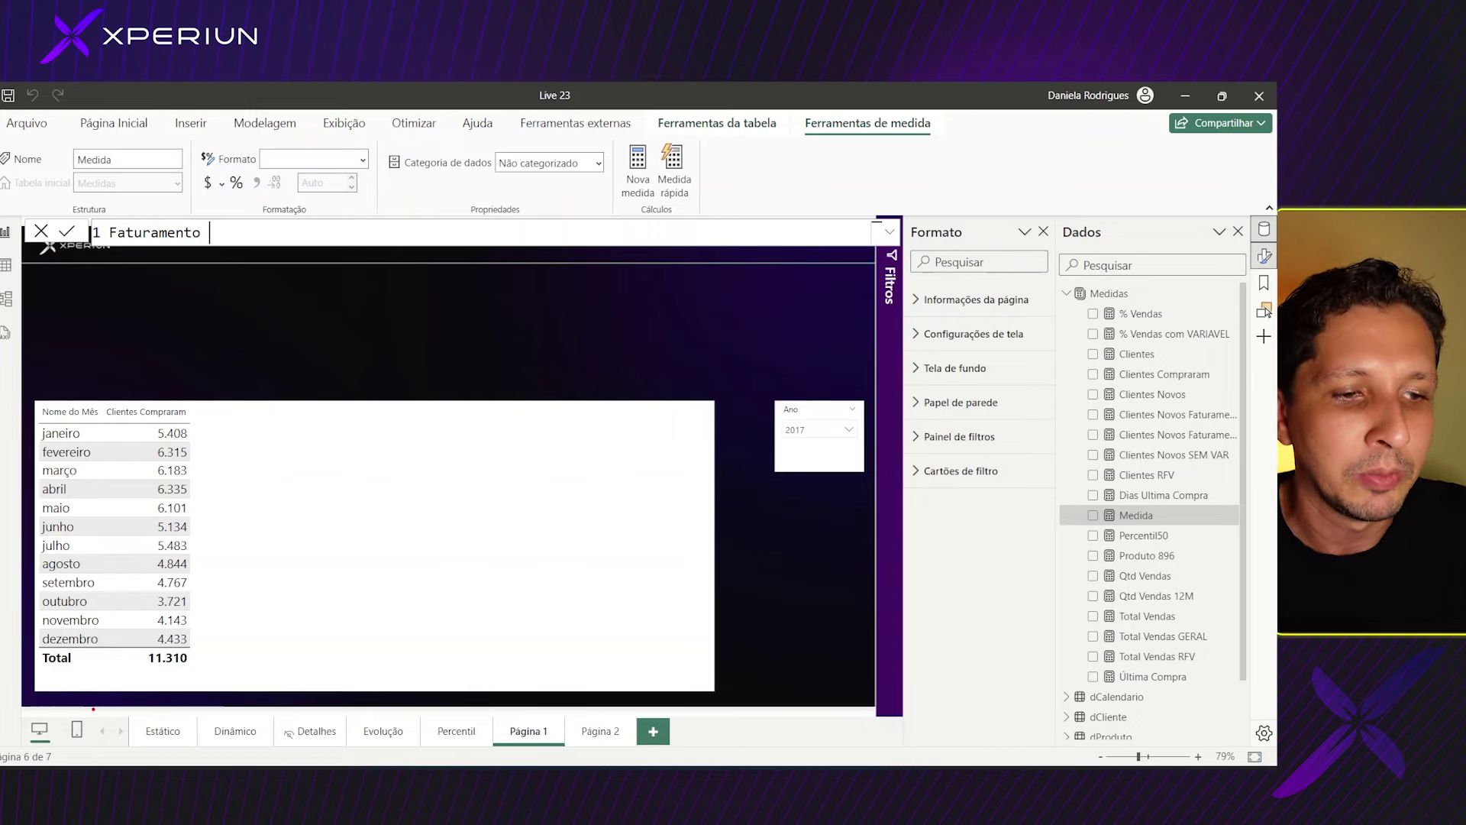
pyautogui.moveTo(61, 384); pyautogui.dragTo(42, 403)
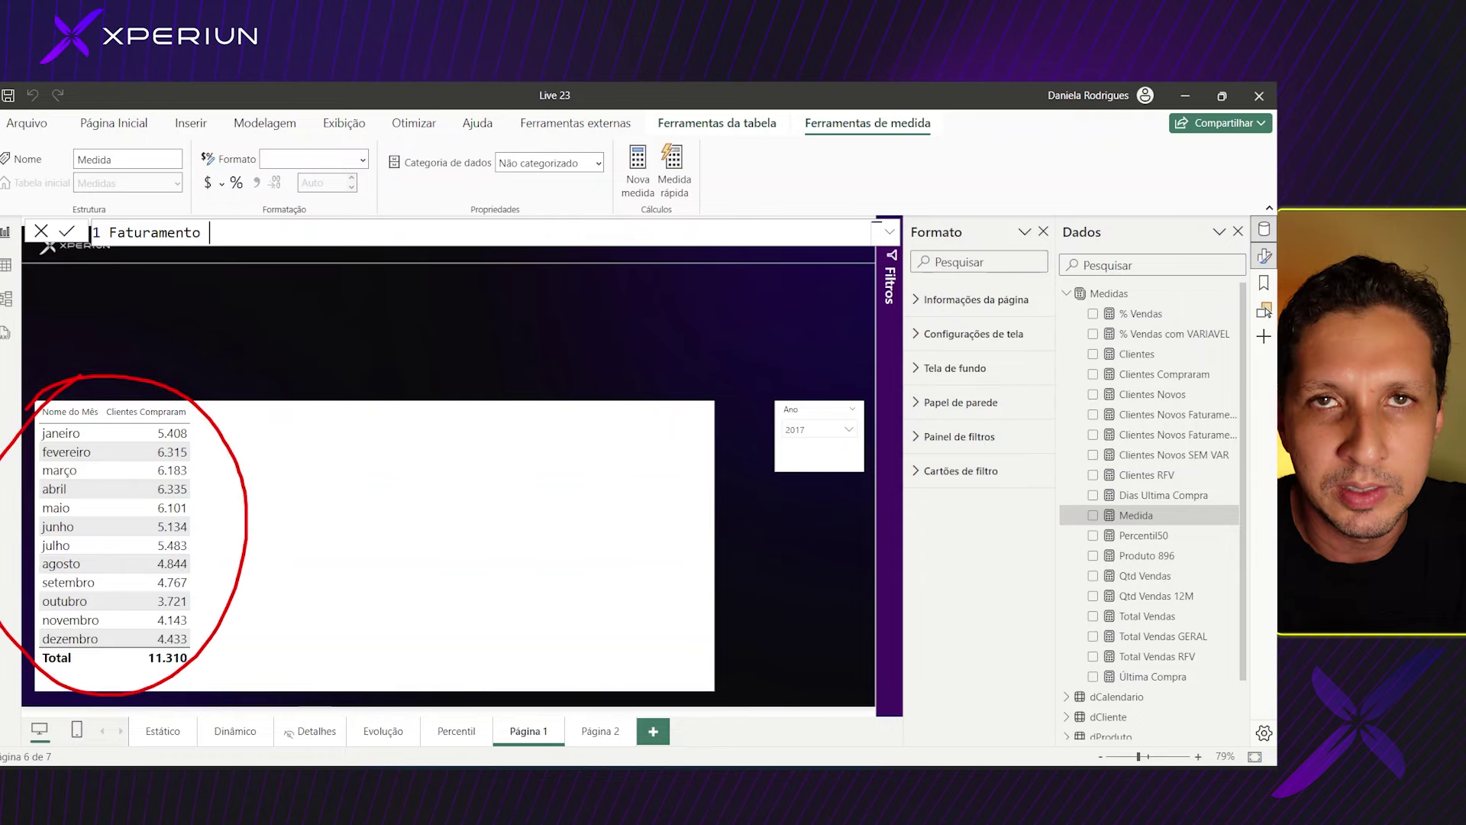
pyautogui.moveTo(92, 433); pyautogui.dragTo(107, 479)
pyautogui.moveTo(93, 494); pyautogui.dragTo(103, 495)
pyautogui.moveTo(95, 544); pyautogui.dragTo(105, 540)
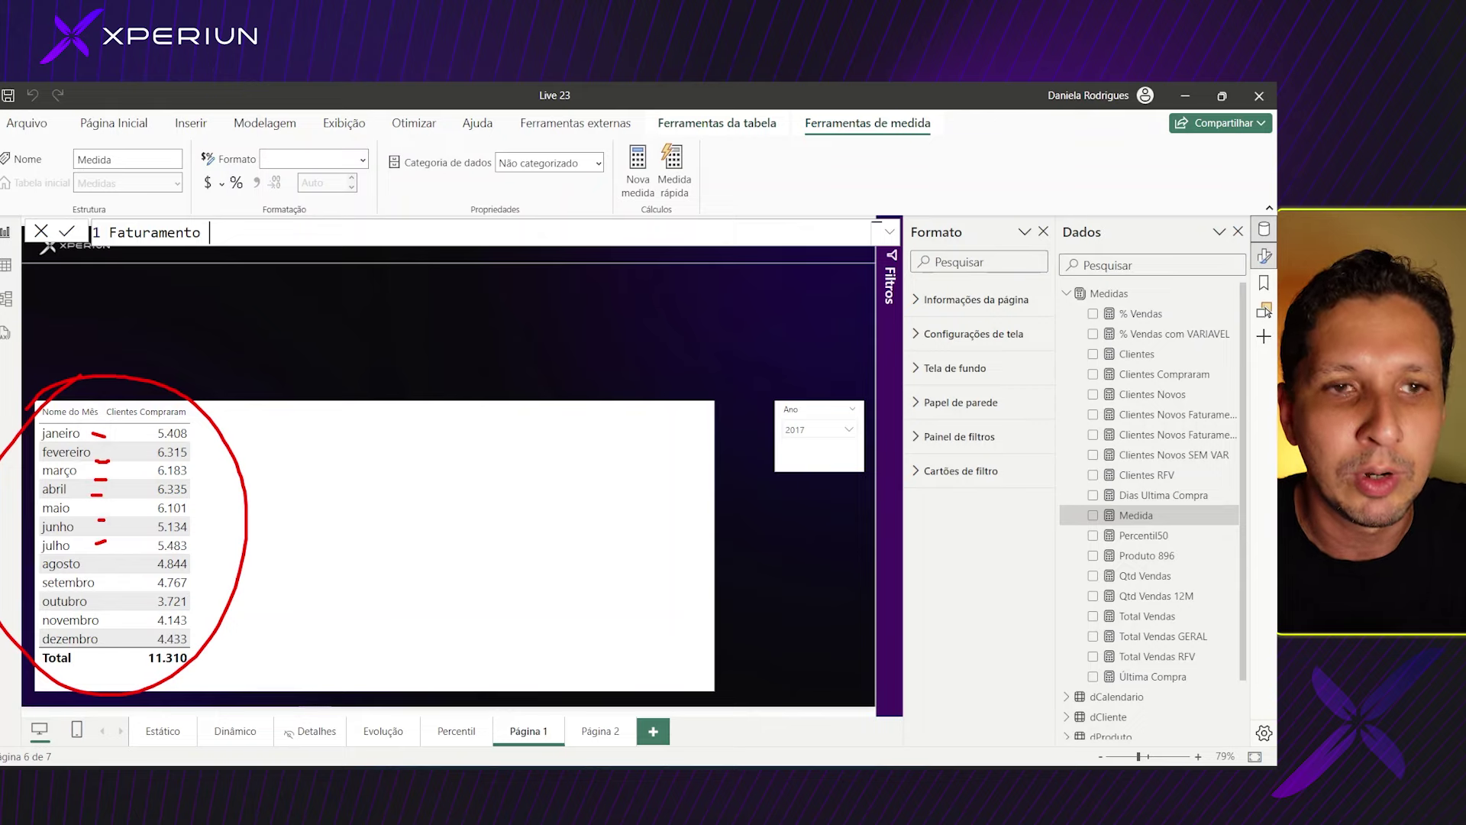
pyautogui.click(223, 492)
pyautogui.moveTo(200, 657); pyautogui.dragTo(197, 661)
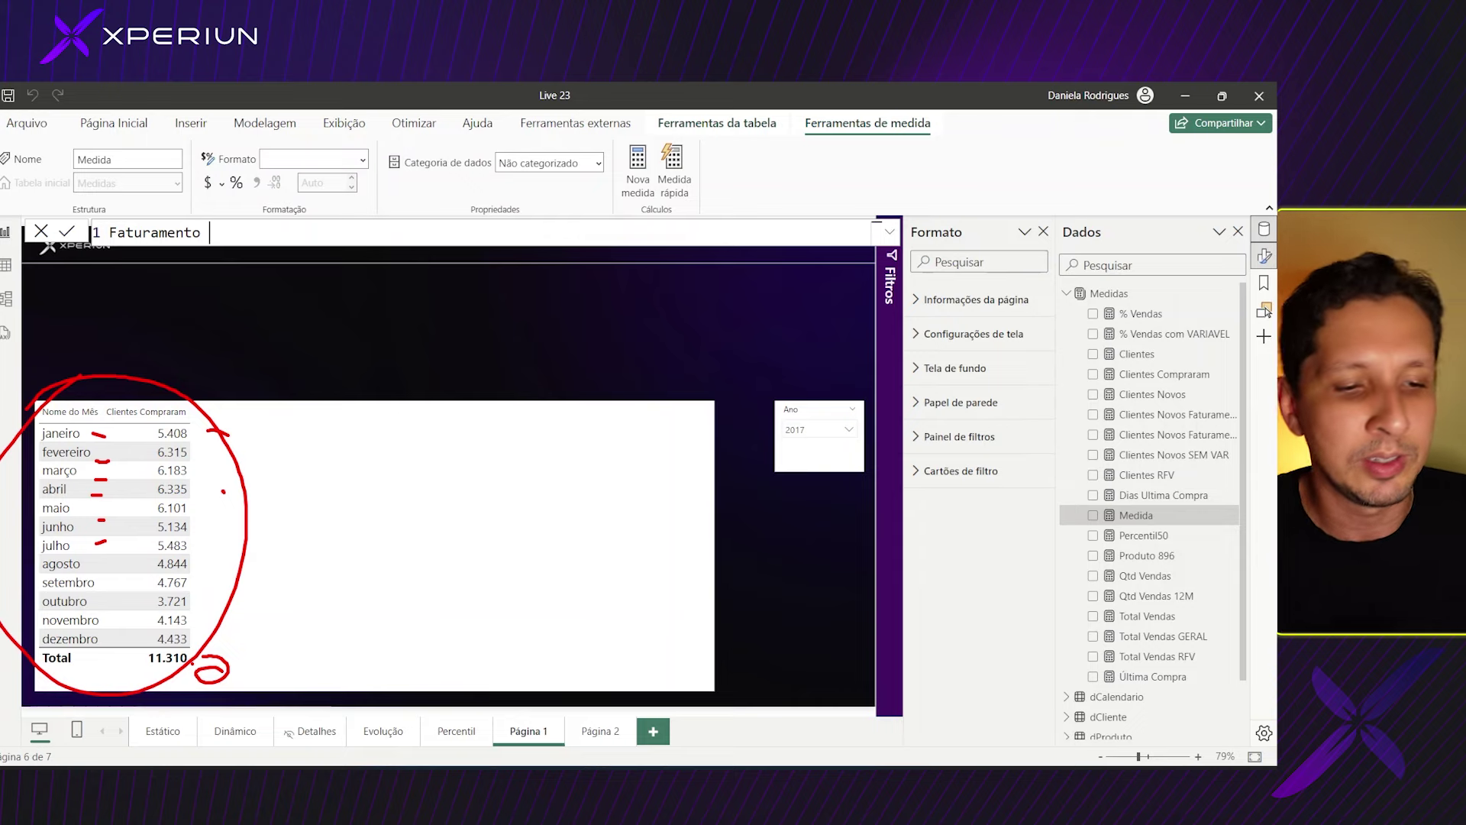
pyautogui.press('Escape')
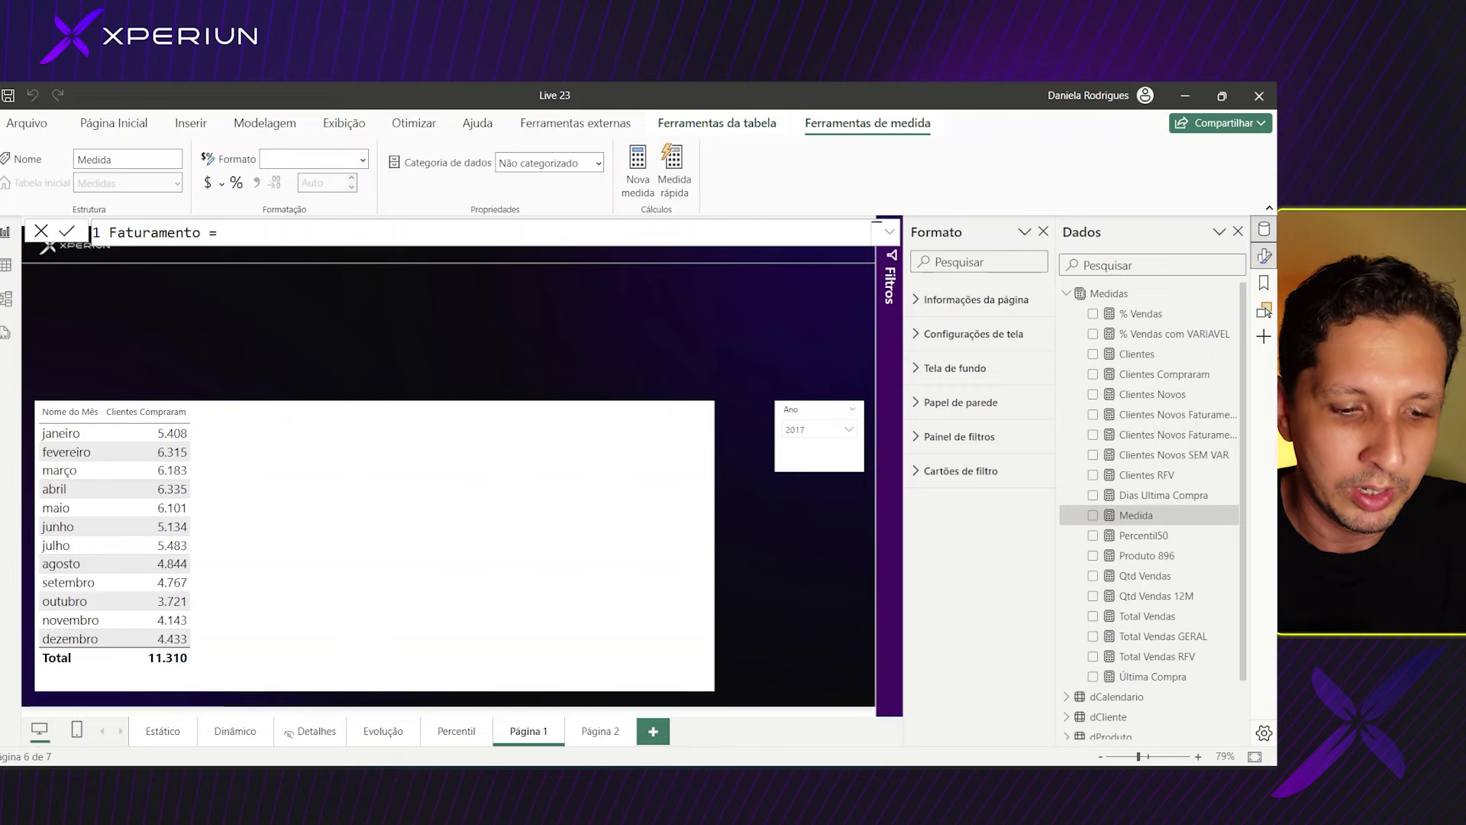
# - Define Faturamento as = SUM(fVendas[Valor Venda]) and commit it
pyautogui.write('= SUM(')
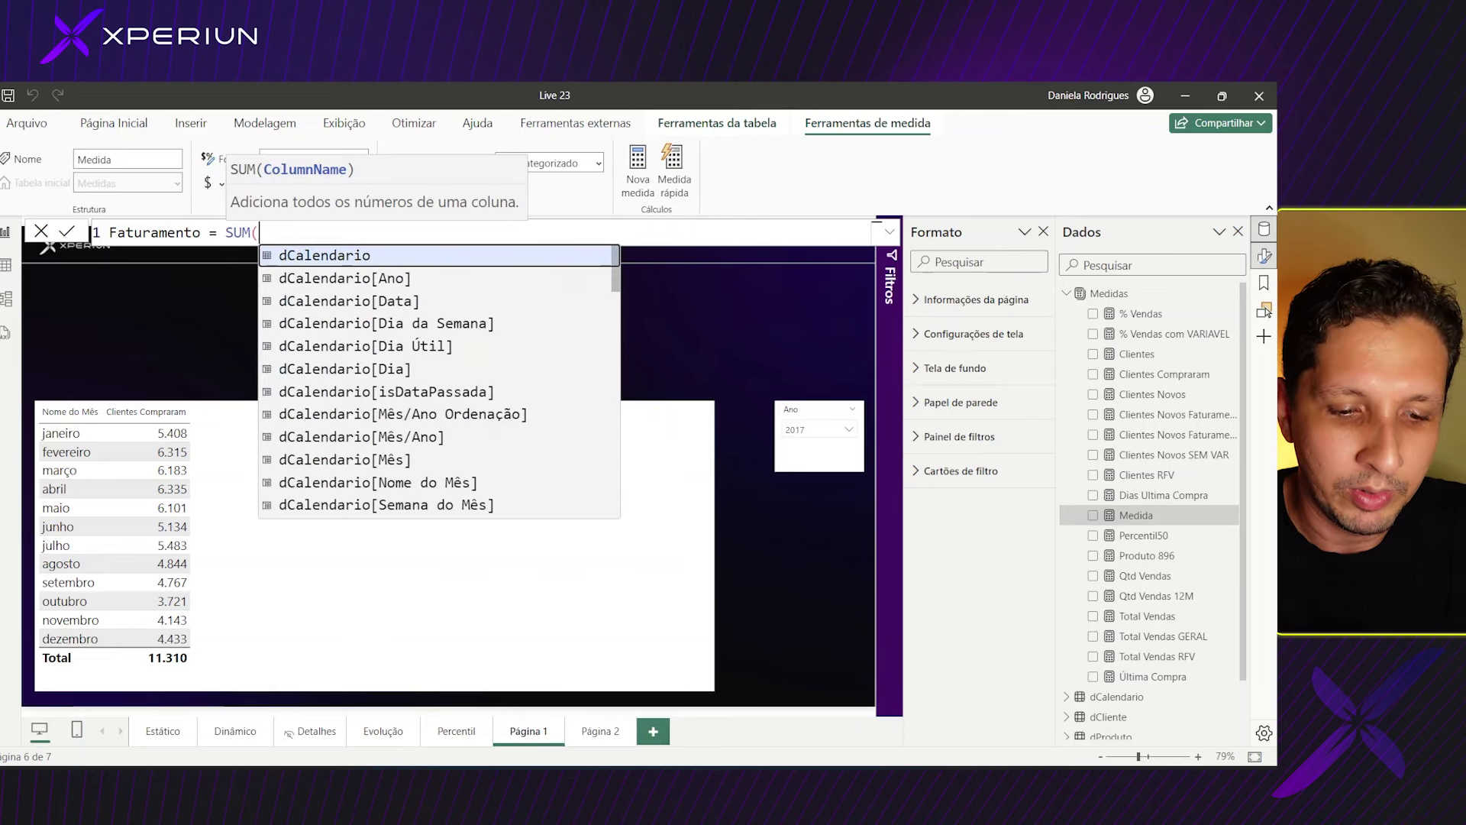
pyautogui.write('VAL')
pyautogui.press('Down')
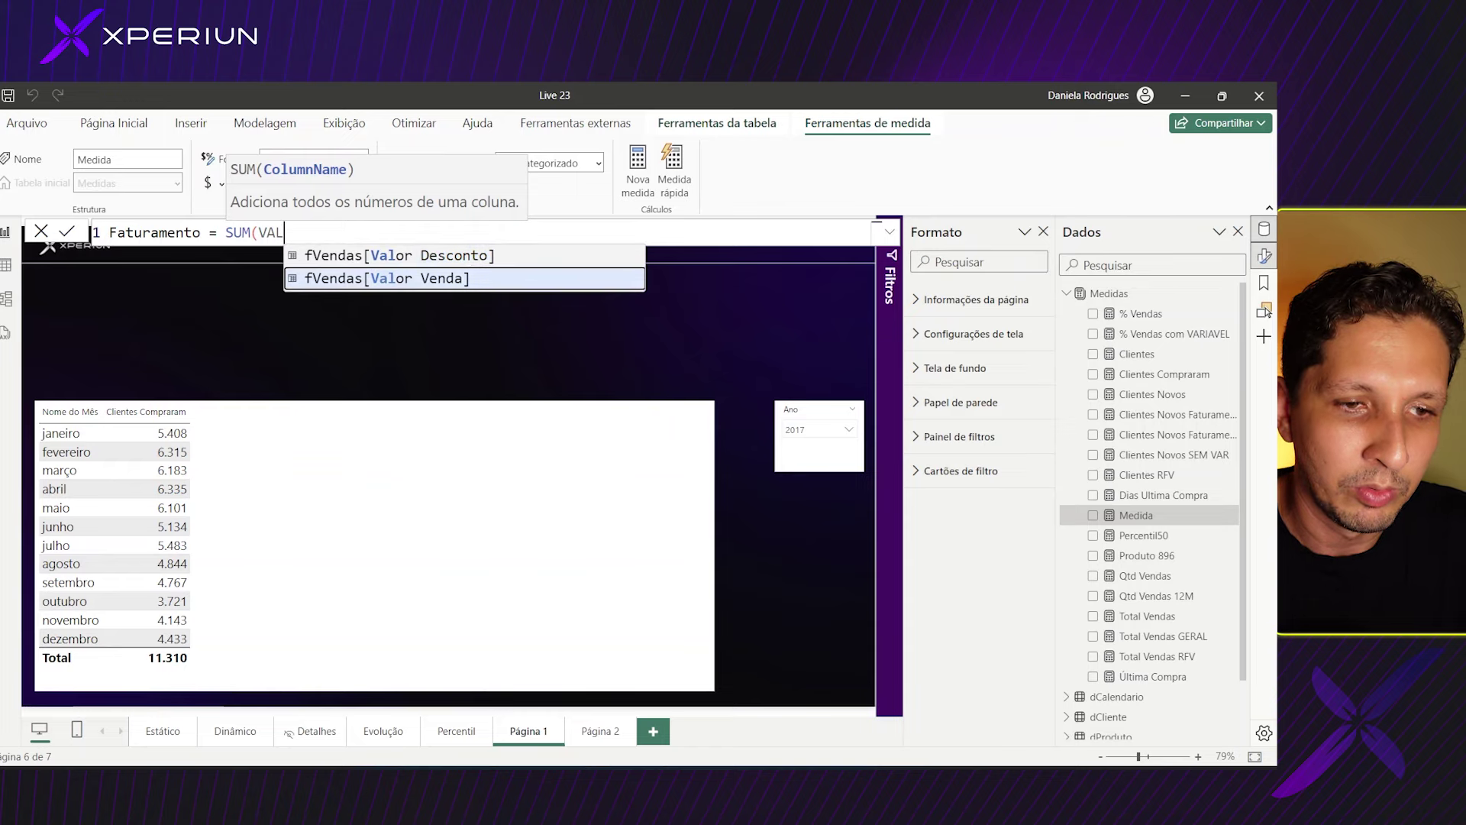
pyautogui.press('Tab')
pyautogui.write(')')
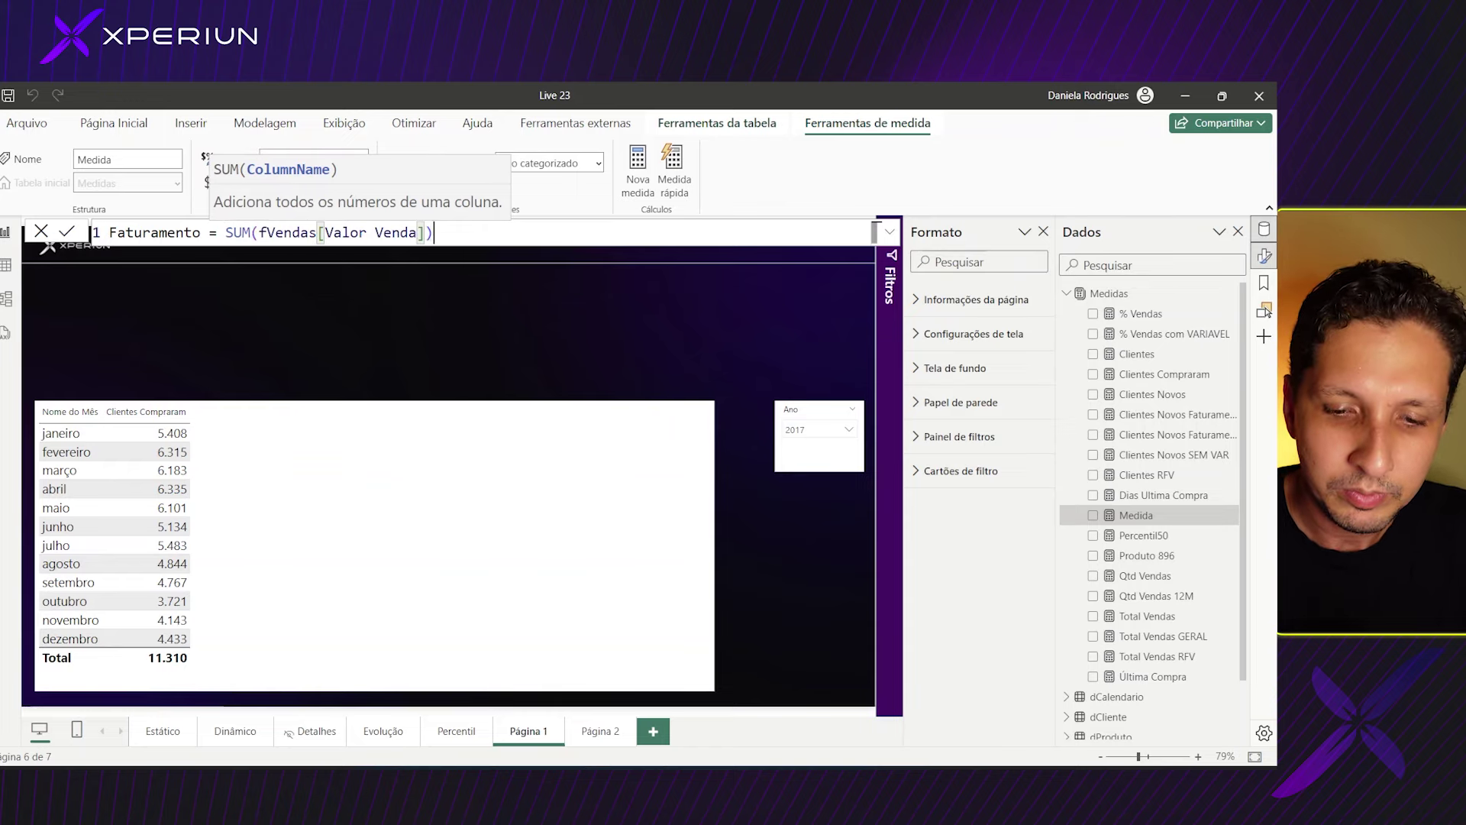
pyautogui.press('Return')
# - Add Faturamento as a column in the month table
pyautogui.hotkey('alt', 'Tab')
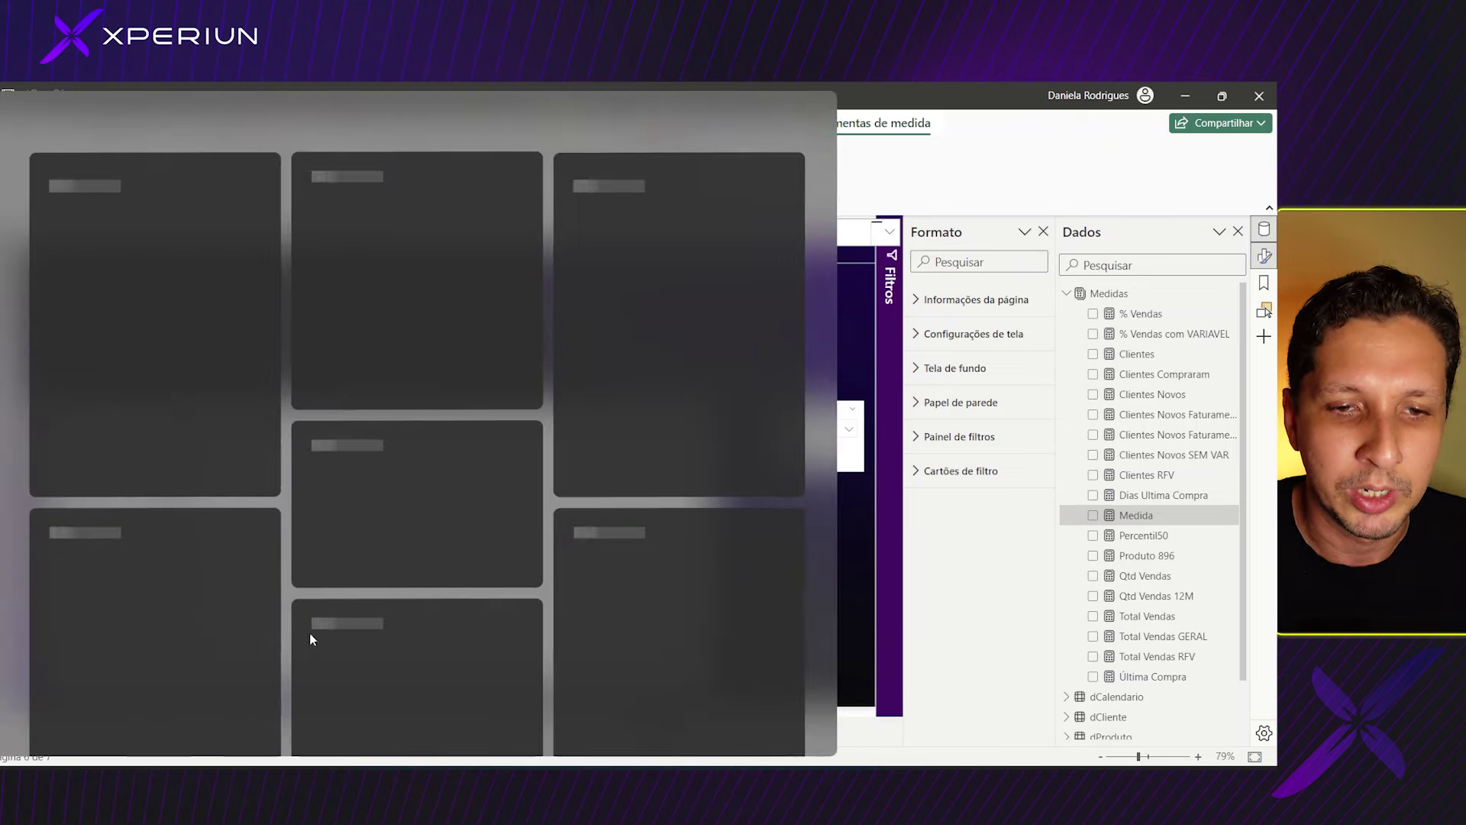
pyautogui.press('Escape')
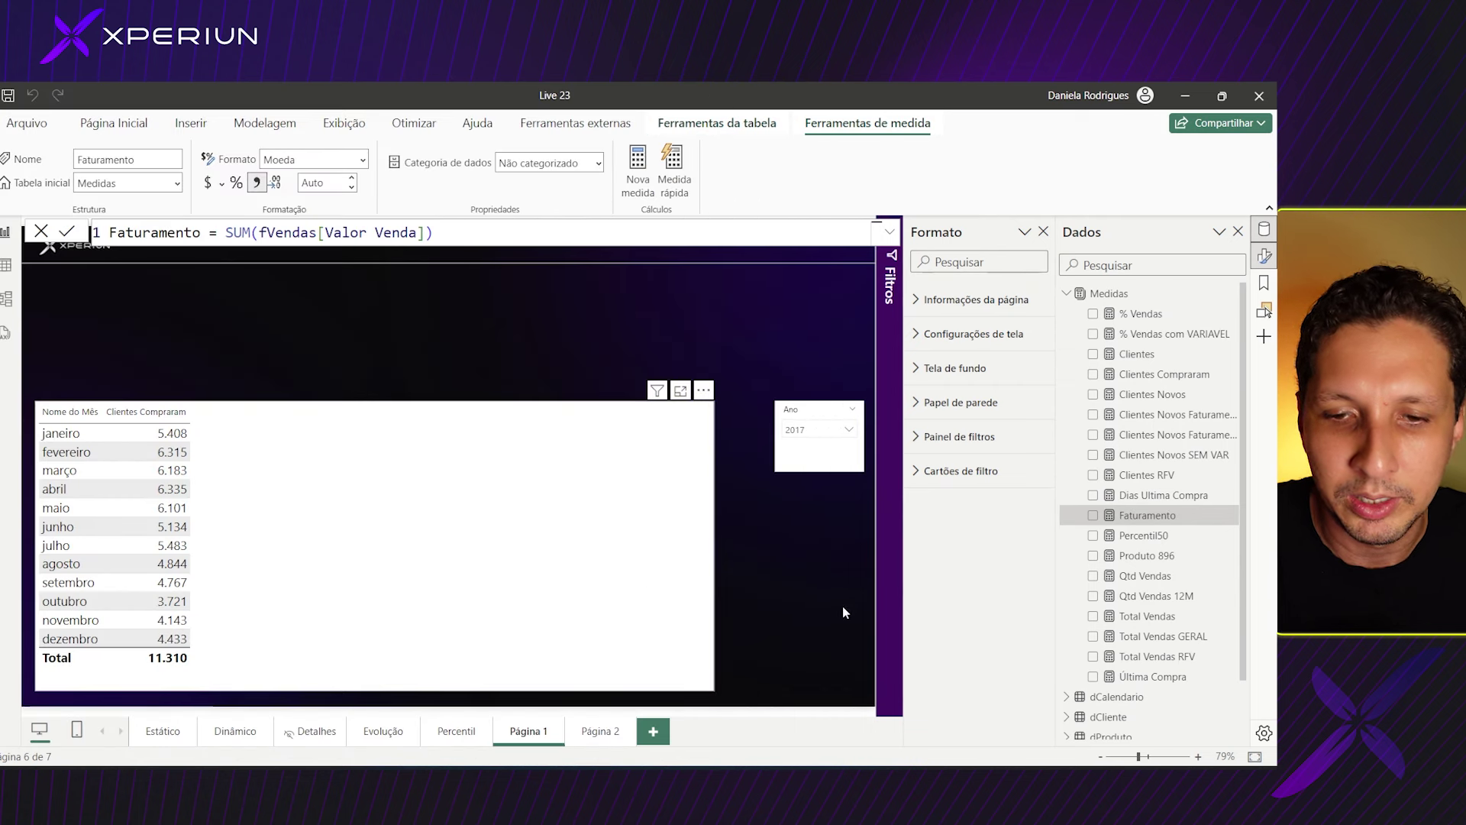
pyautogui.click(1092, 515)
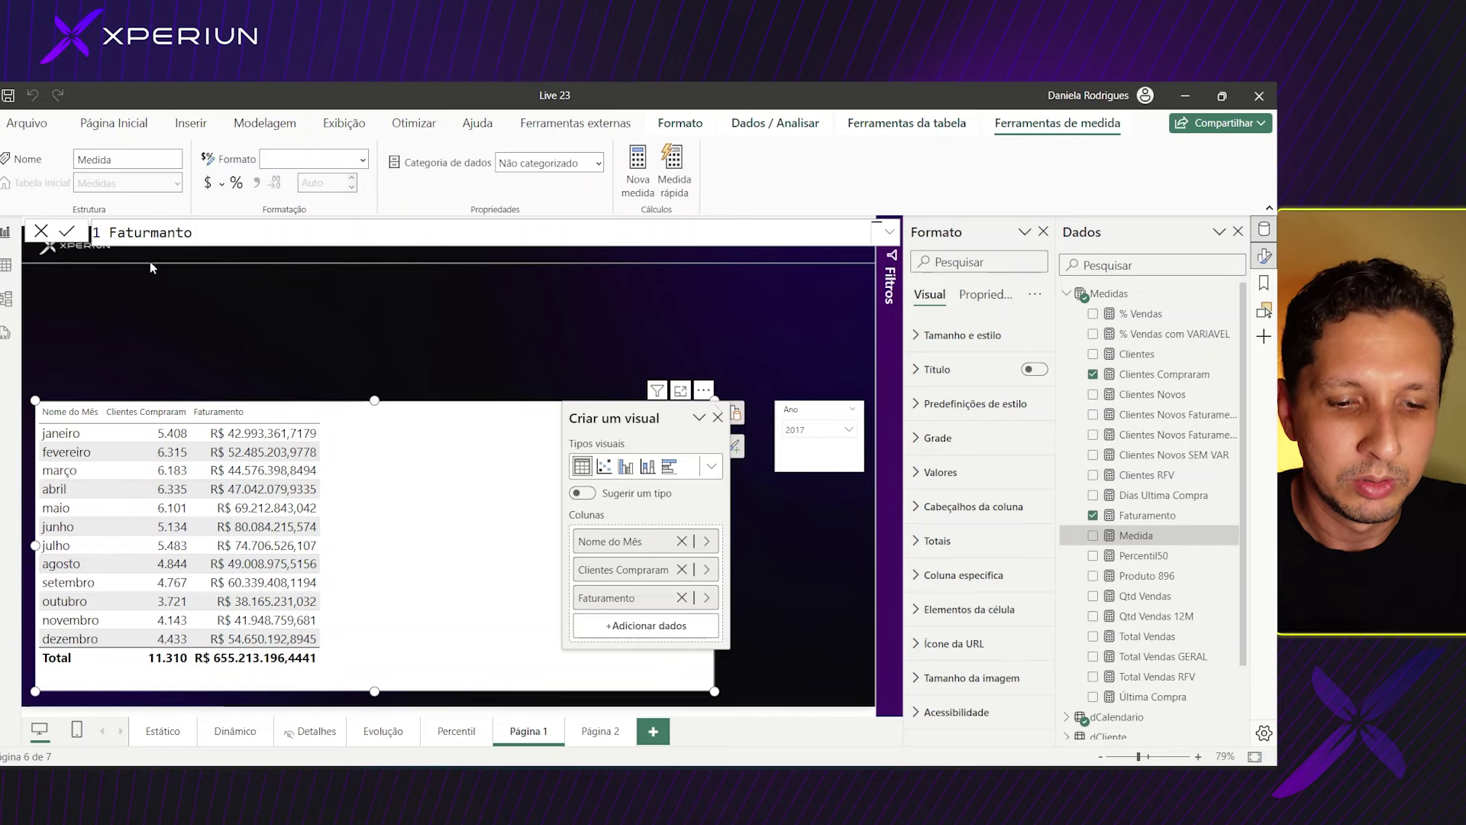
# - Write 'Total =' followed by CALCULATE([Faturamento], ALLSELECTED( on separate lines
pyautogui.write(' Total =')
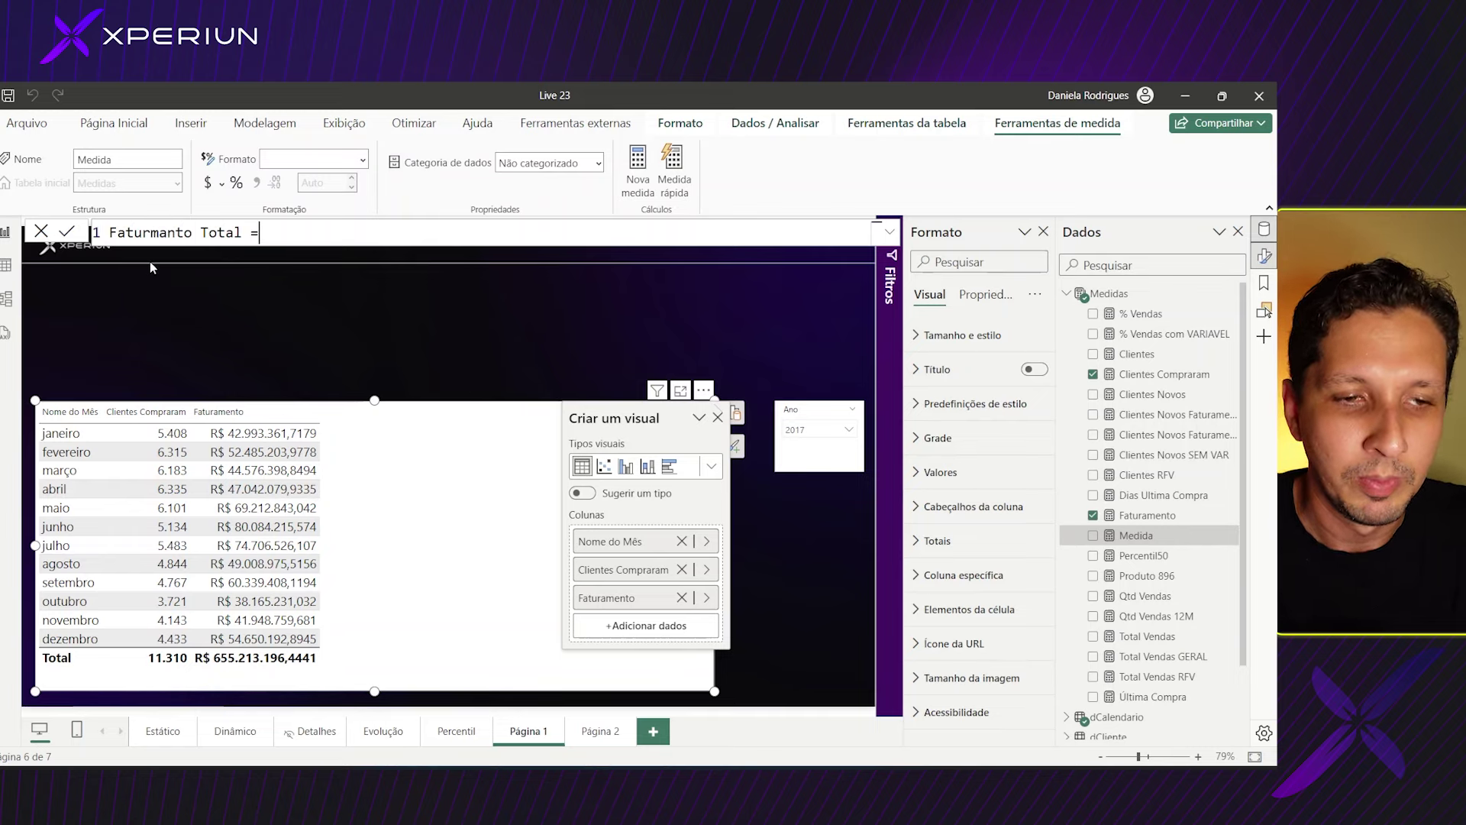
pyautogui.hotkey('shift', 'Return')
pyautogui.write('CALCULATE(')
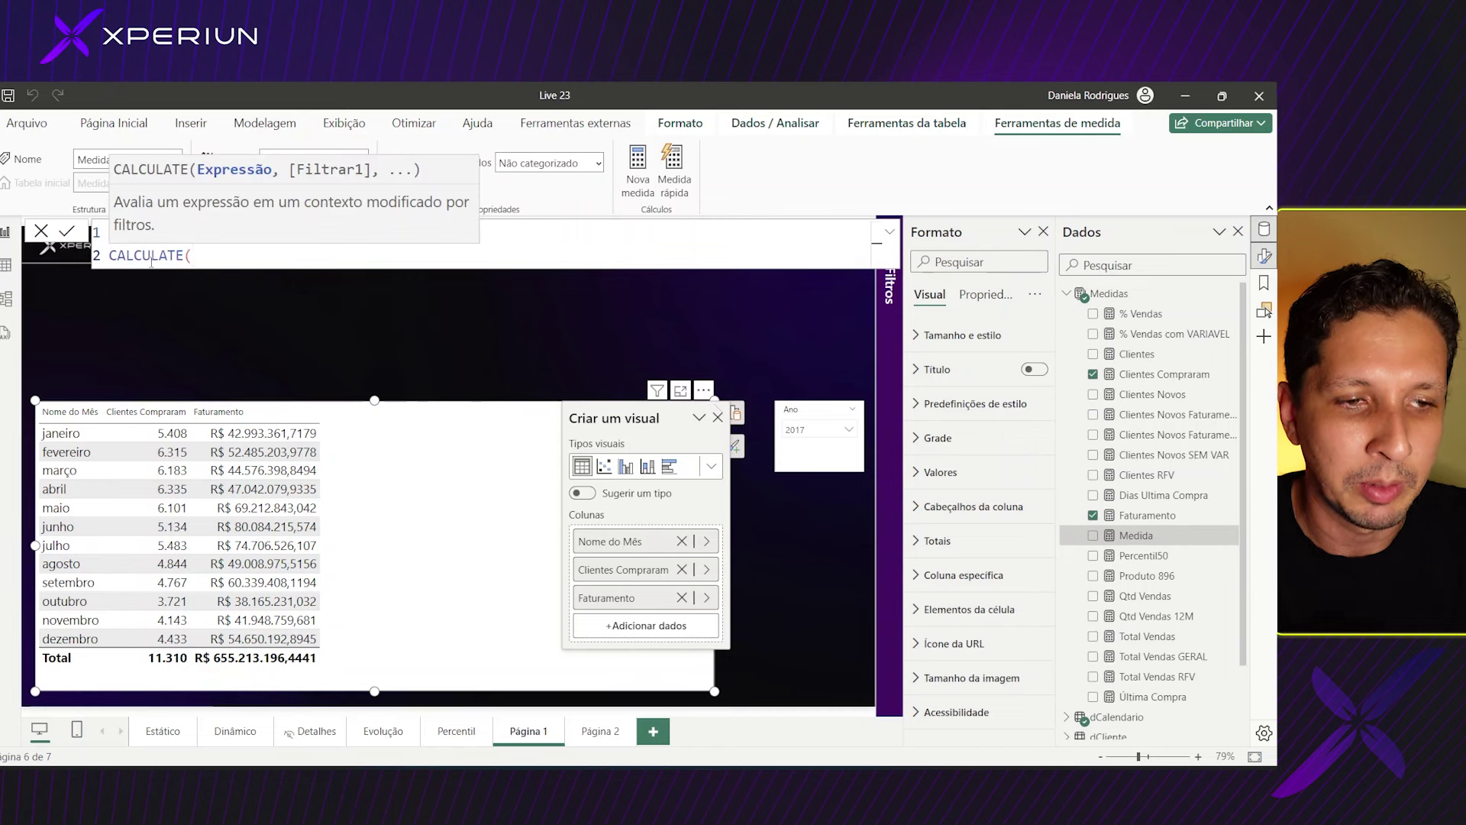
pyautogui.hotkey('shift', 'Return')
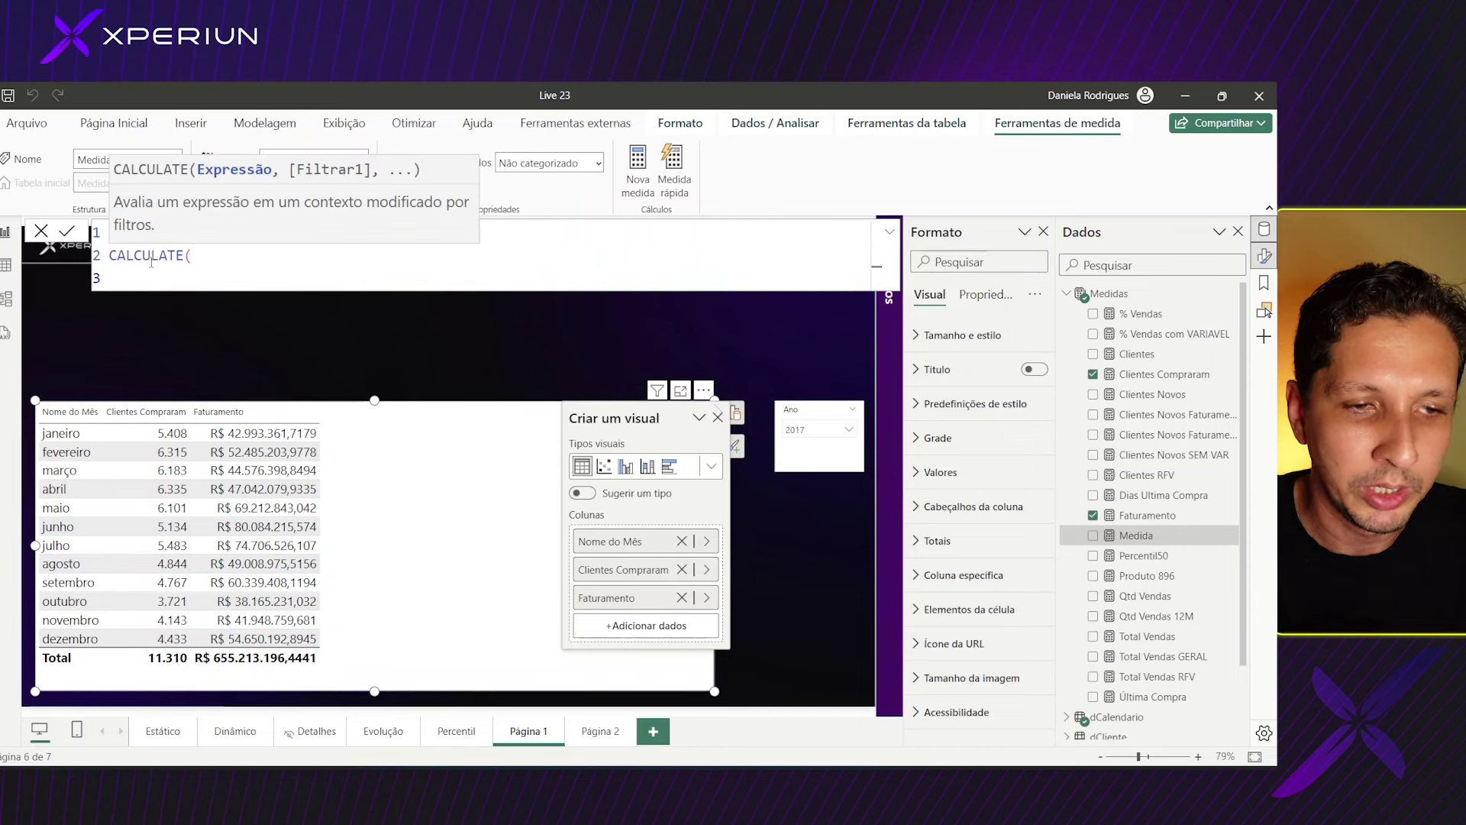
pyautogui.write('[')
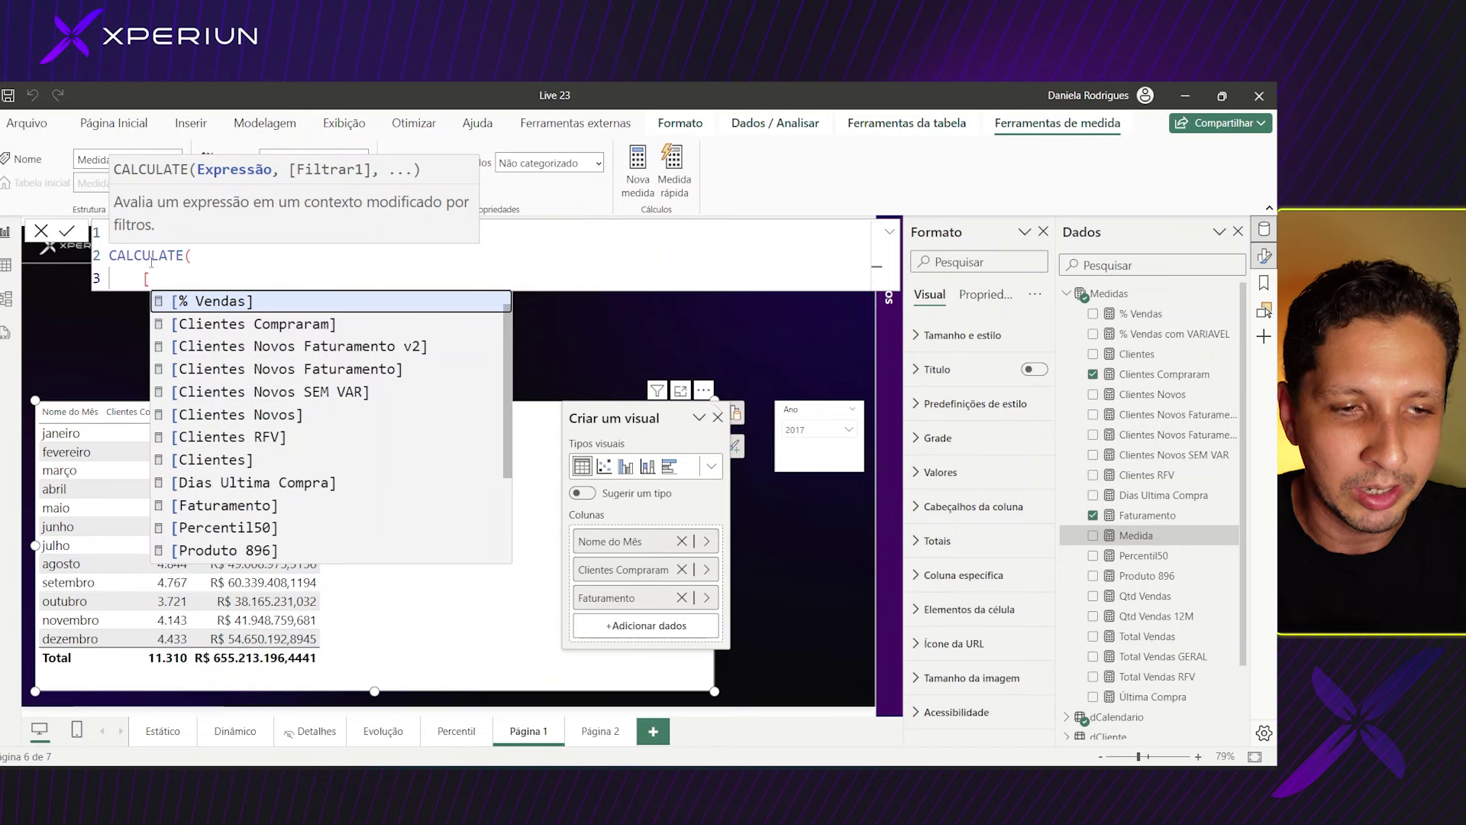
pyautogui.write('FAT')
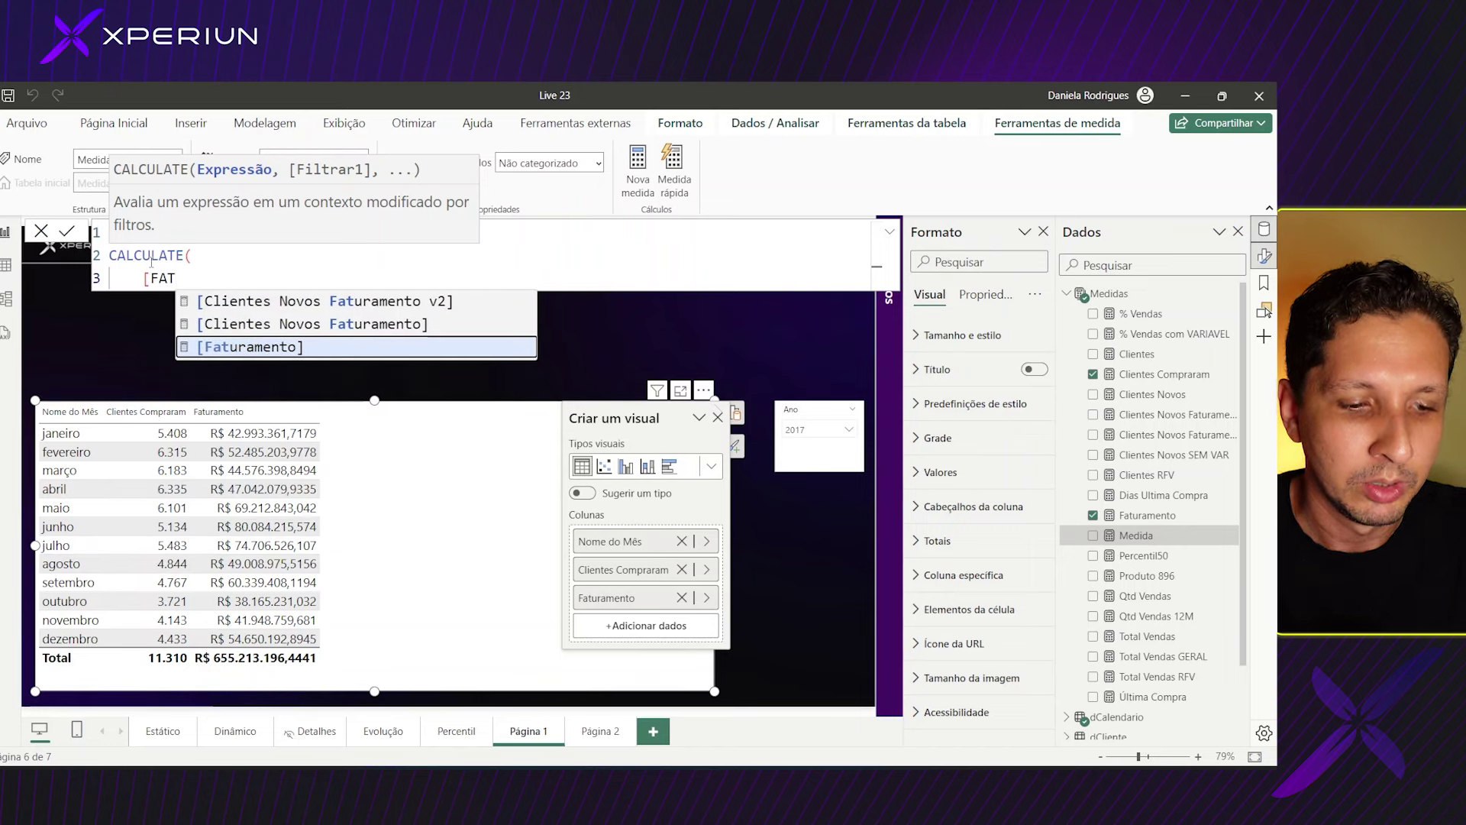
pyautogui.press('Tab')
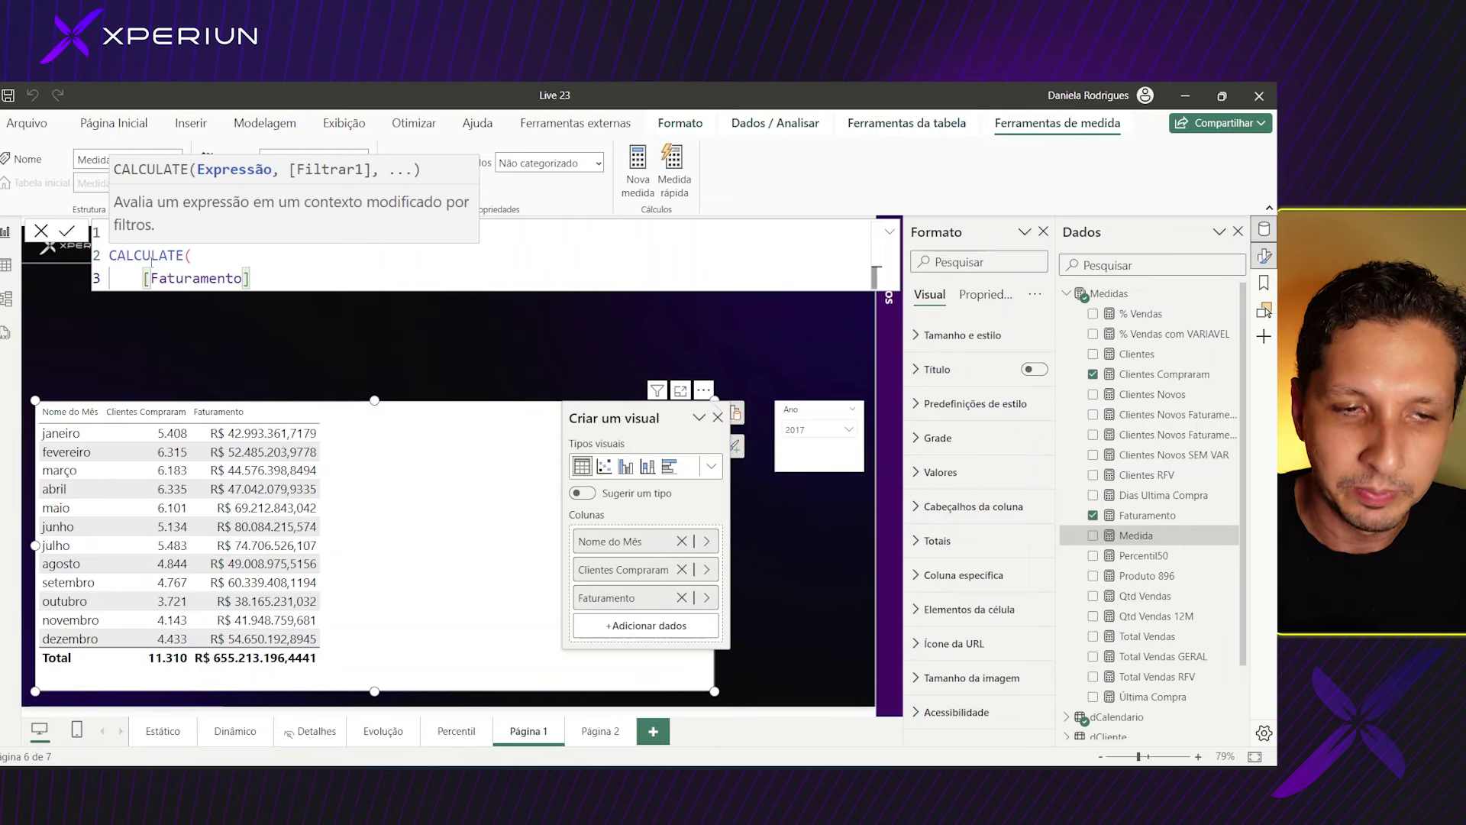
pyautogui.write(',')
pyautogui.press('Return')
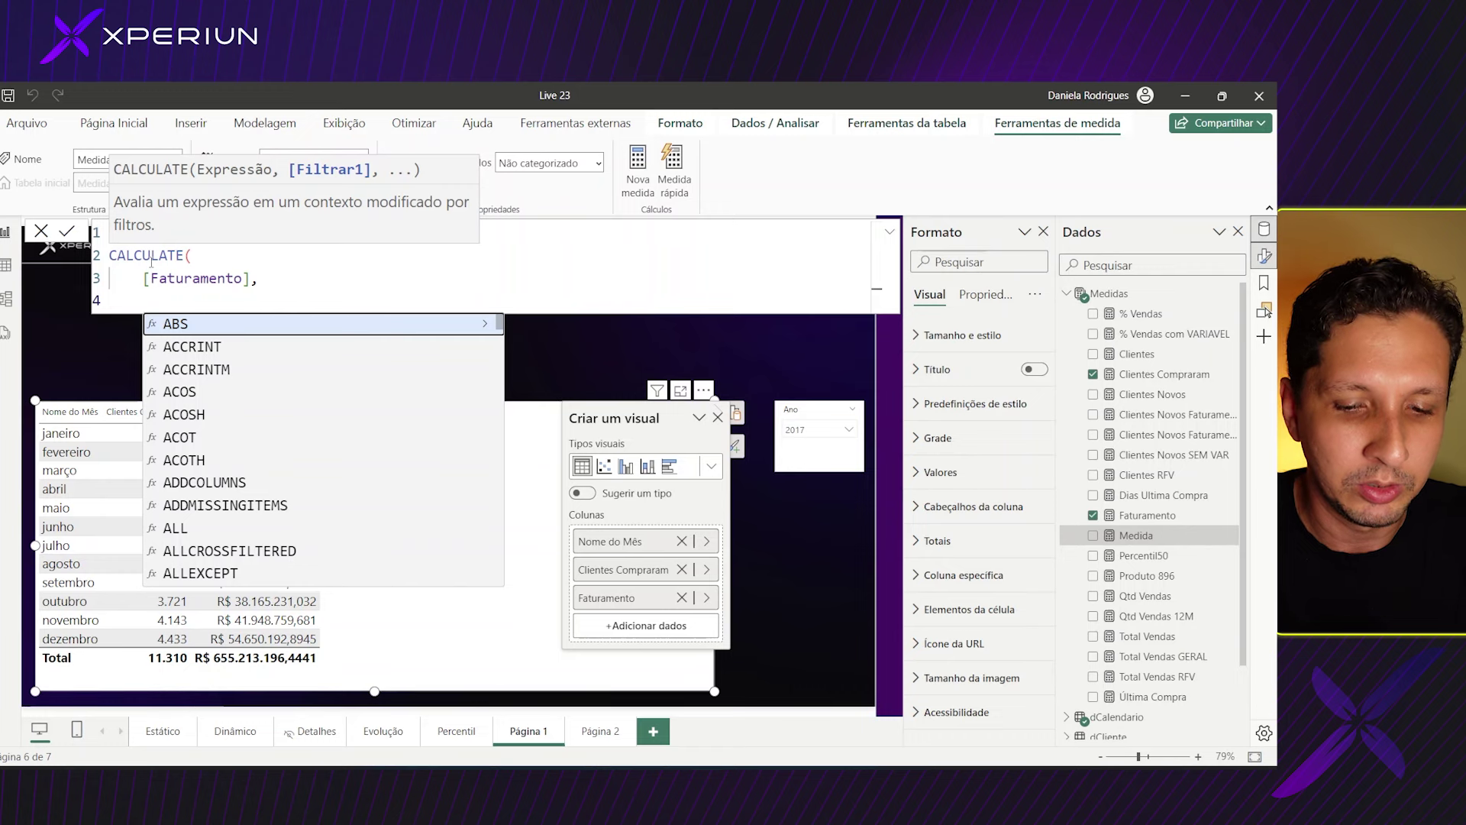
pyautogui.write('AL')
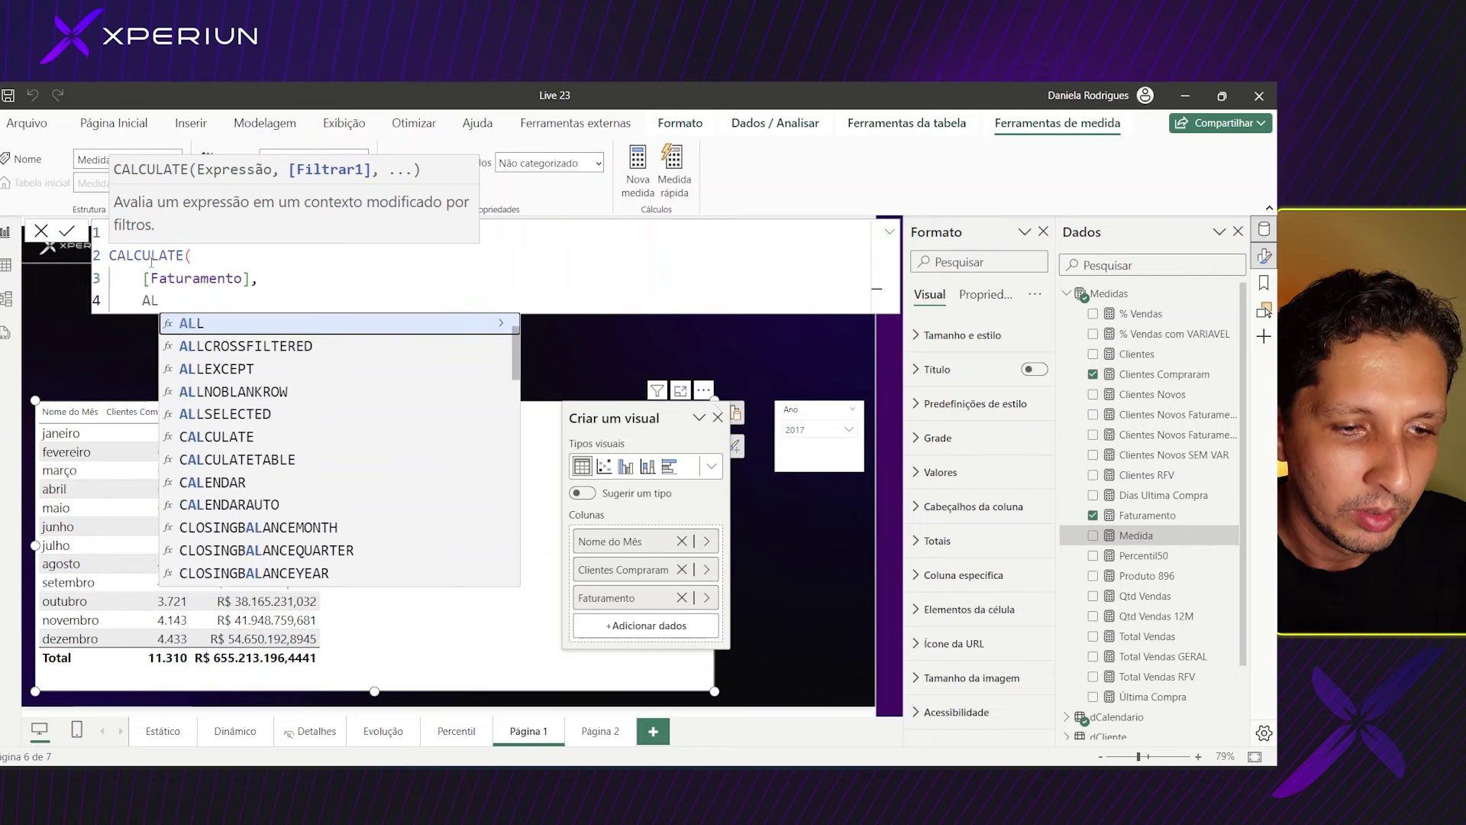
pyautogui.write('LS')
pyautogui.press('Tab')
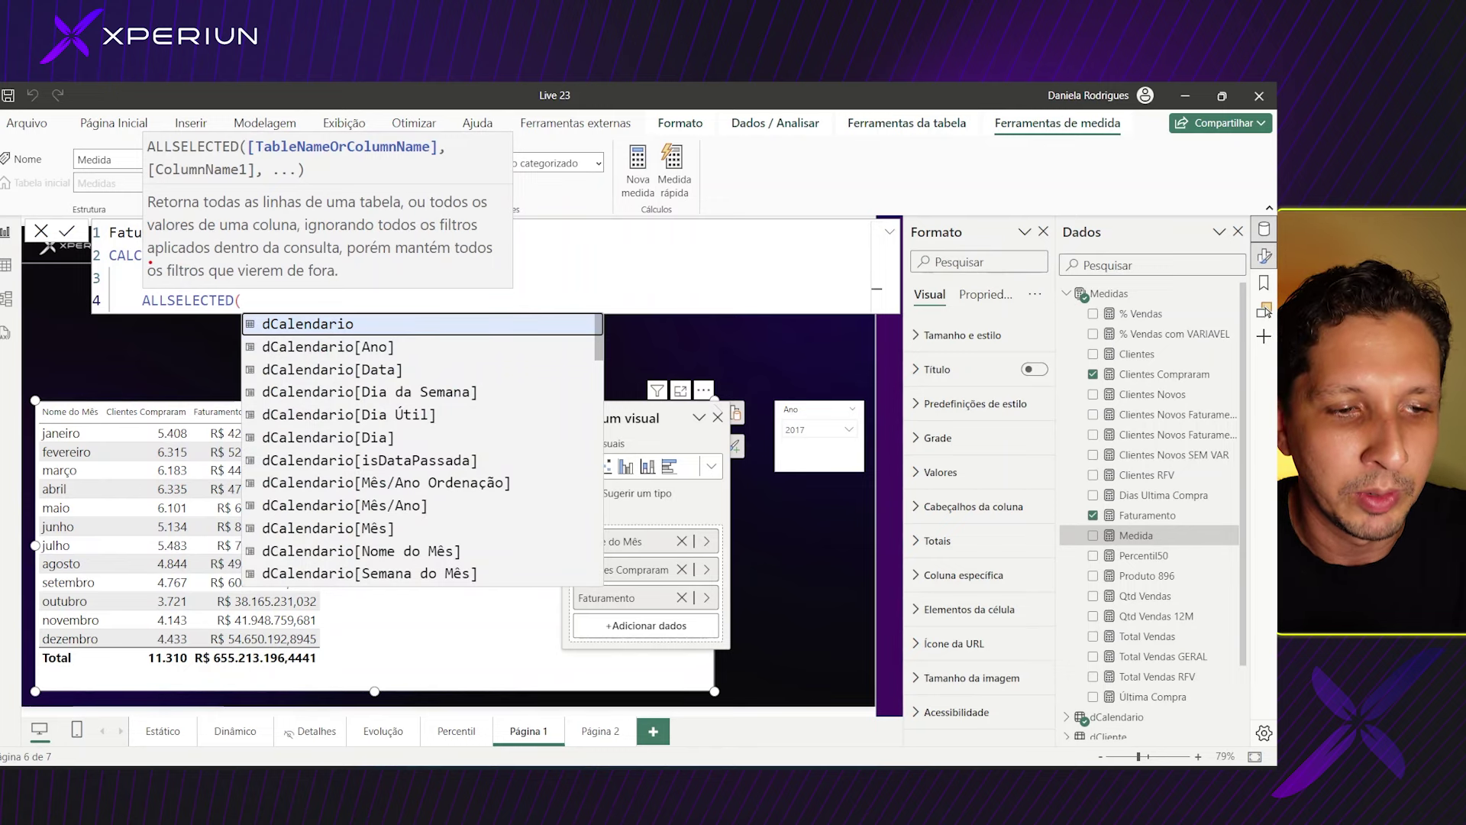
pyautogui.moveTo(38, 434)
pyautogui.mouseDown()
pyautogui.moveTo(103, 672)
pyautogui.moveTo(42, 436)
pyautogui.mouseUp()
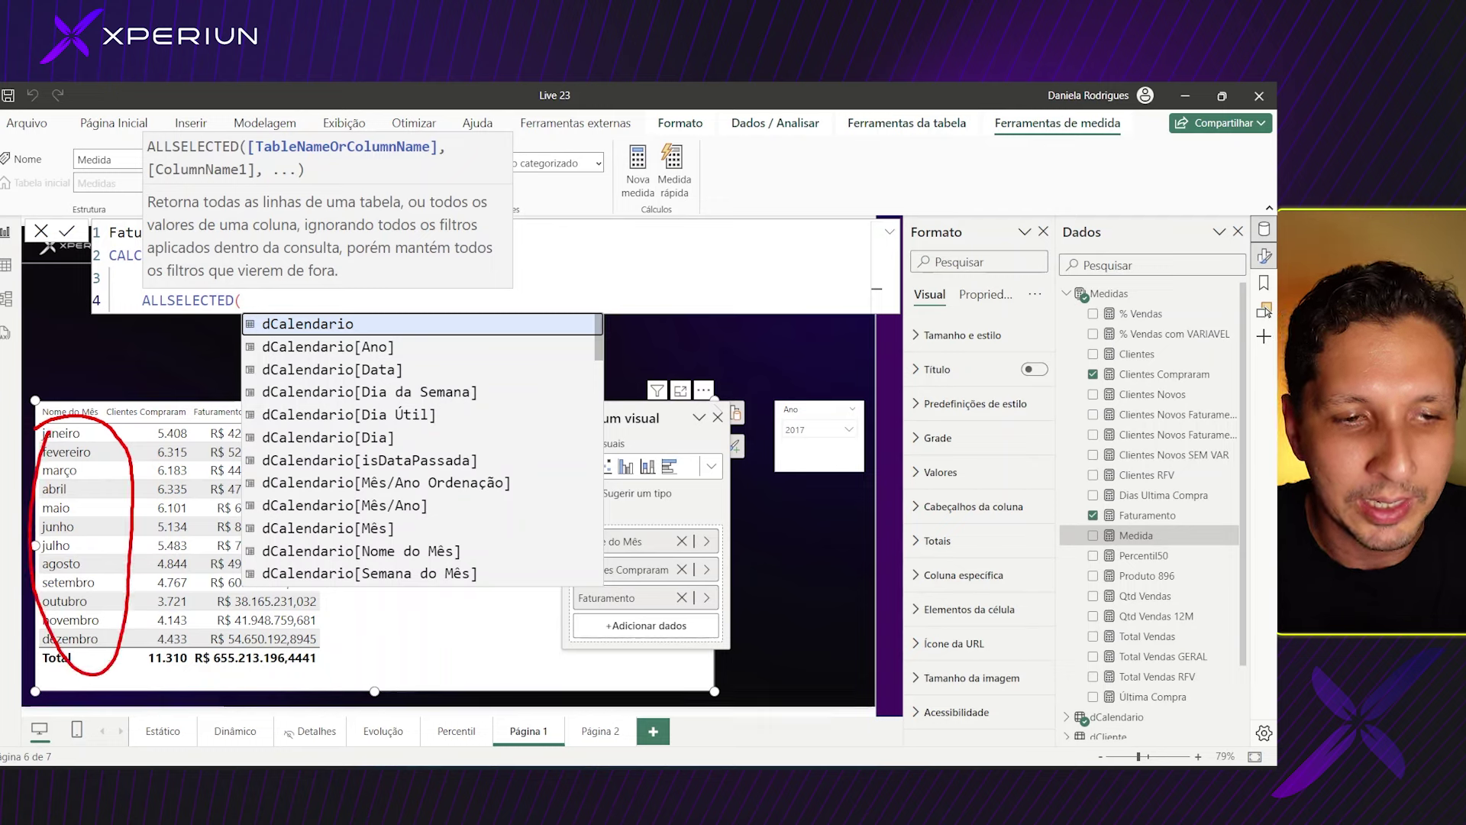
pyautogui.moveTo(256, 303); pyautogui.dragTo(292, 303)
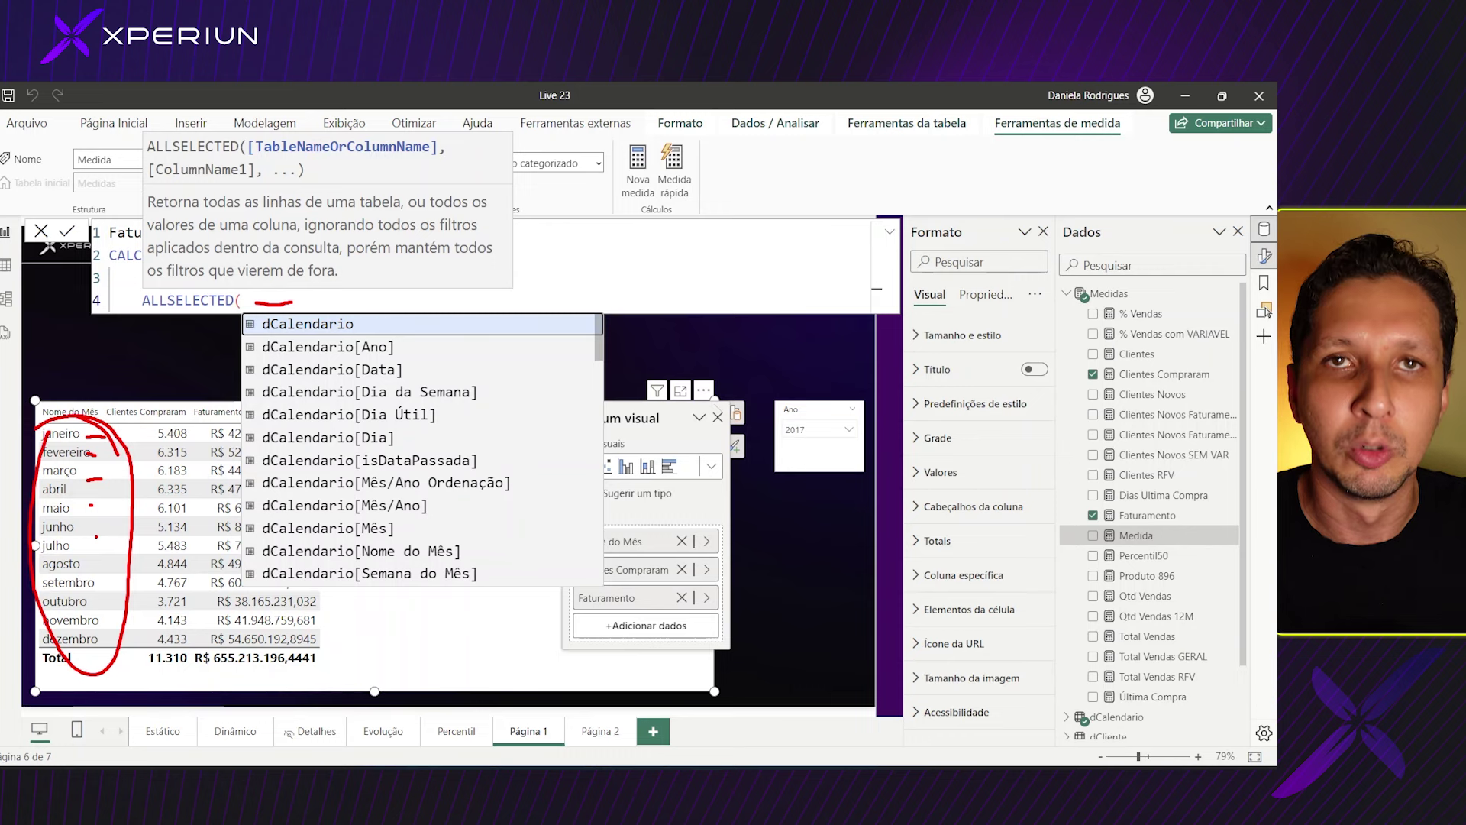
pyautogui.press('Escape')
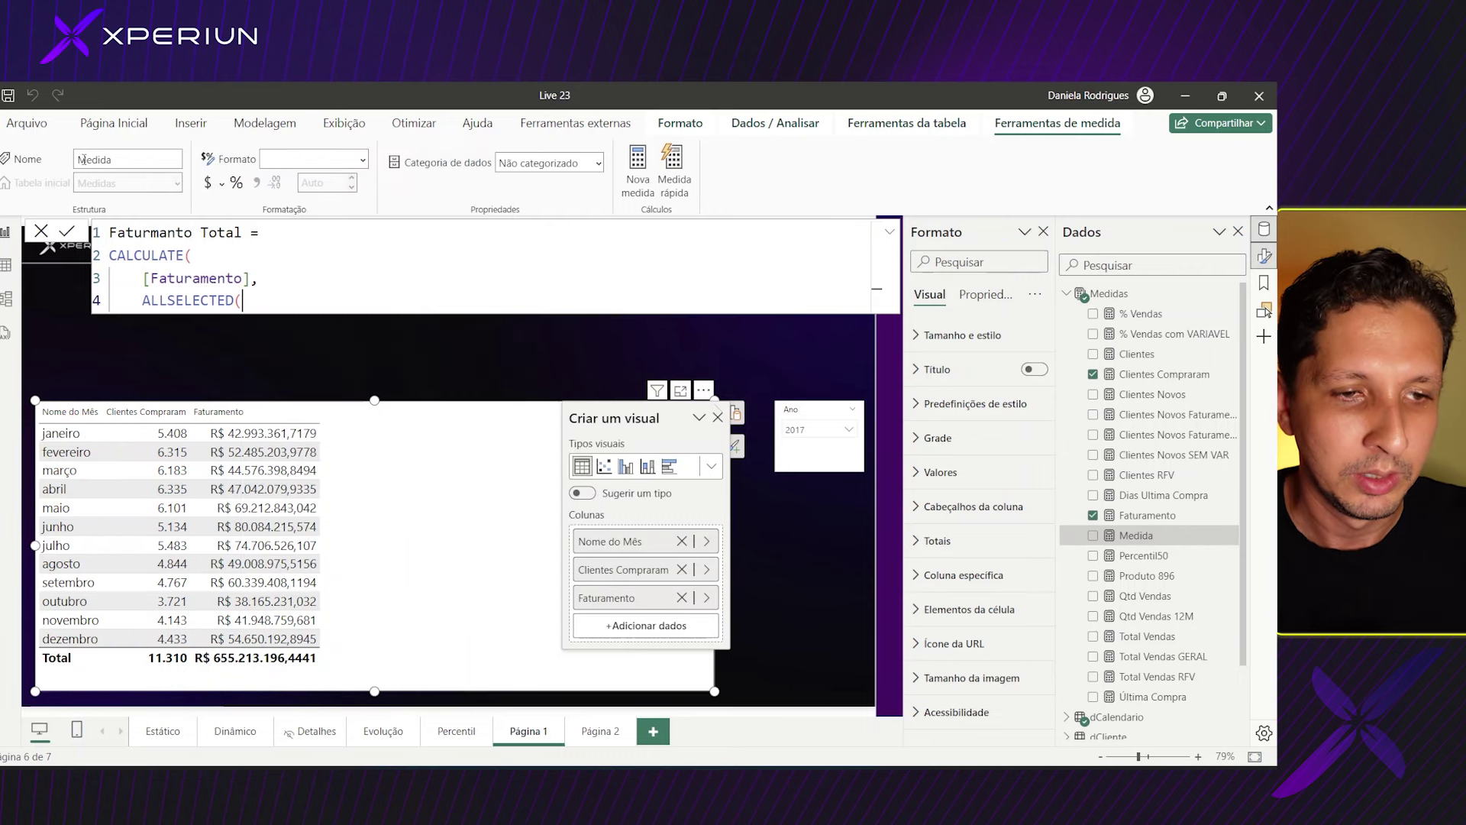
# - Add dCalendario[Nome do Mês] and dCalendario[Mês] as the ALLSELECTED columns
pyautogui.write('D')
pyautogui.press('Down')
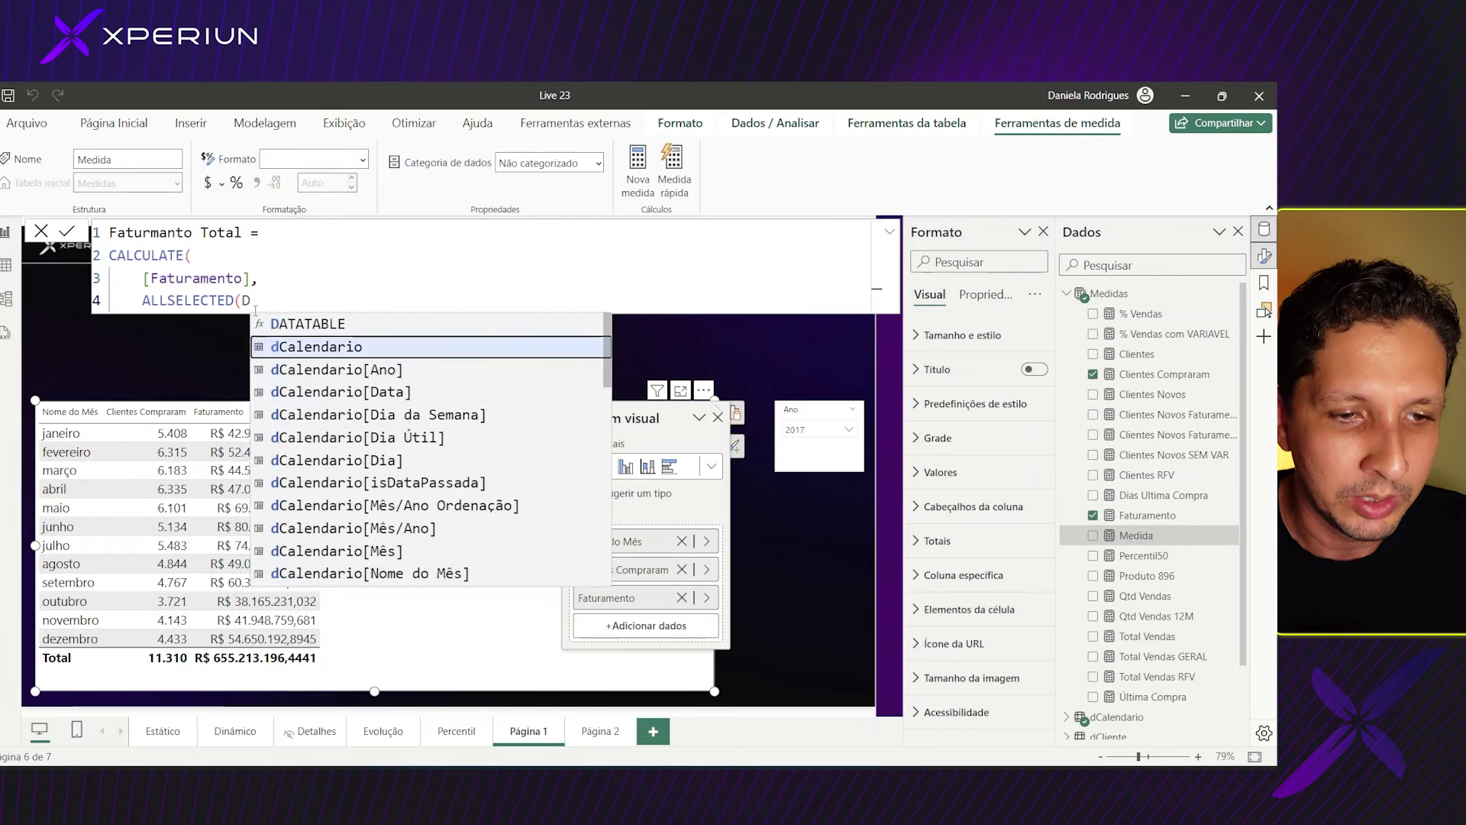
pyautogui.press('Down')
pyautogui.press('Down')
pyautogui.press('Down')
pyautogui.press('Down')
pyautogui.press('Down')
pyautogui.press('Down')
pyautogui.press('Down')
pyautogui.press('Down')
pyautogui.press('Down')
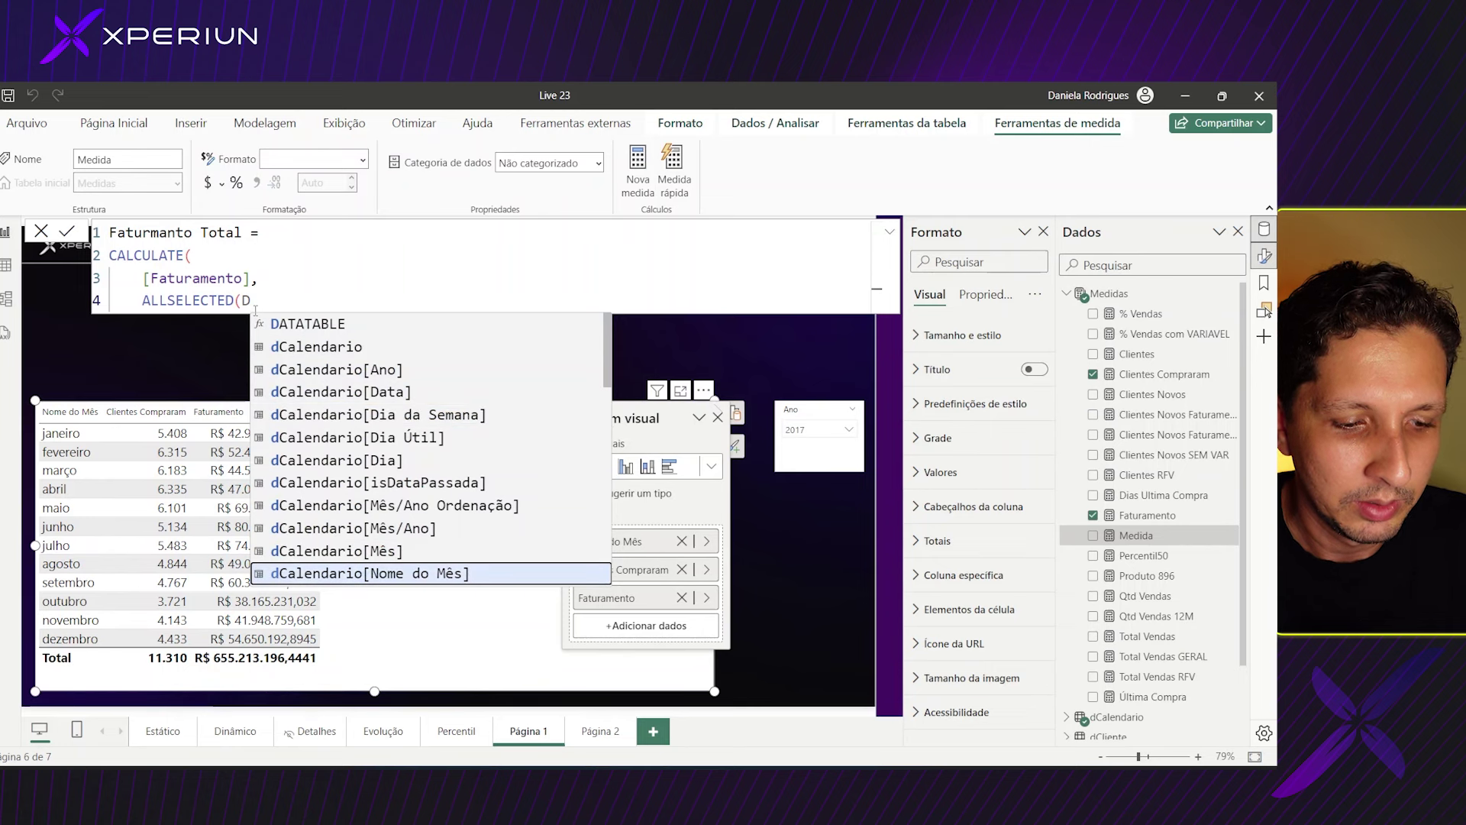
pyautogui.press('Tab')
pyautogui.write(',')
pyautogui.press('Down')
pyautogui.press('Down')
pyautogui.press('Down')
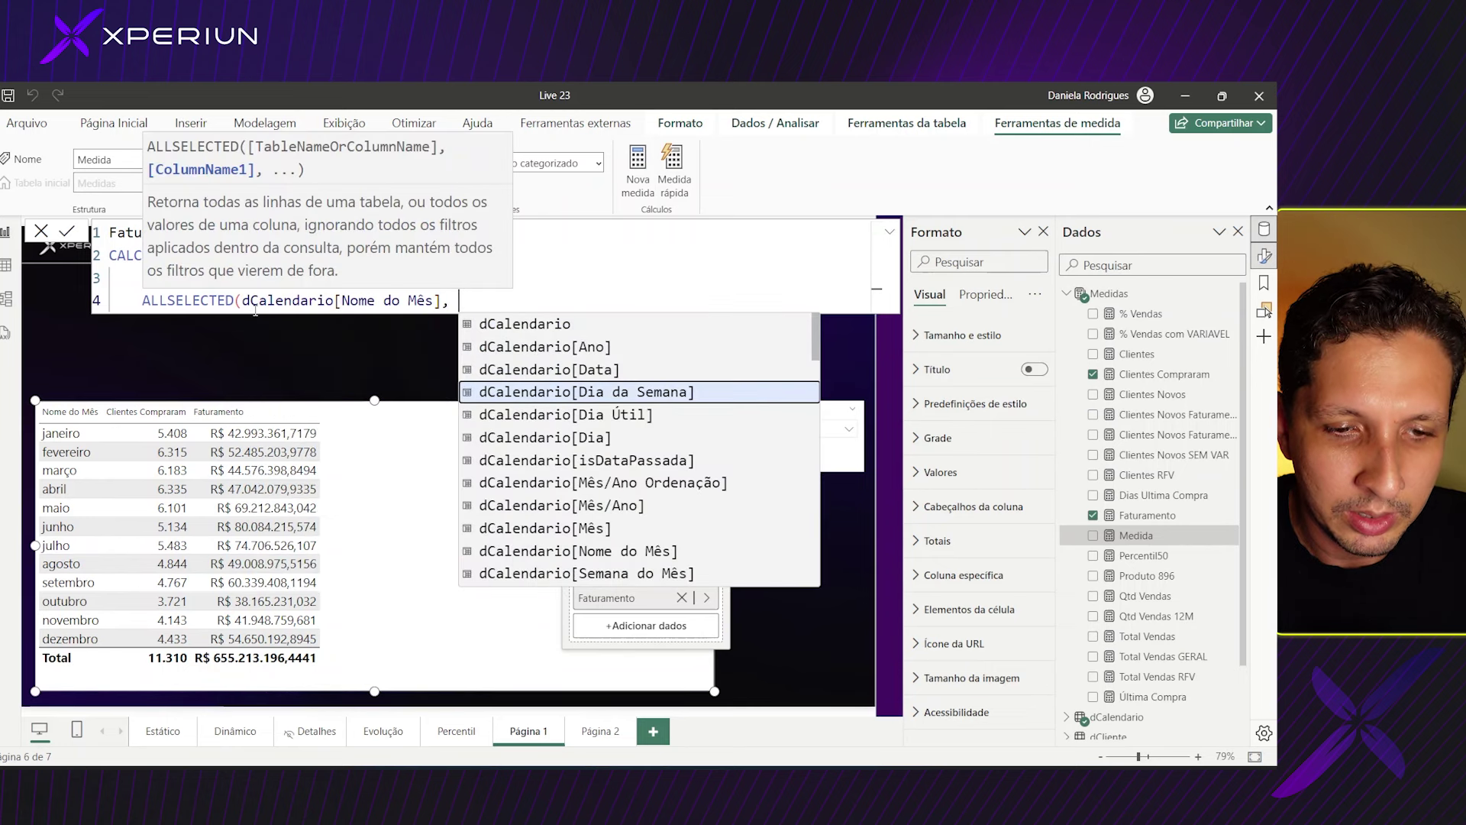
pyautogui.press('Down')
pyautogui.press('Down')
pyautogui.press('Down')
pyautogui.press('Up')
pyautogui.press('Up')
pyautogui.press('Tab')
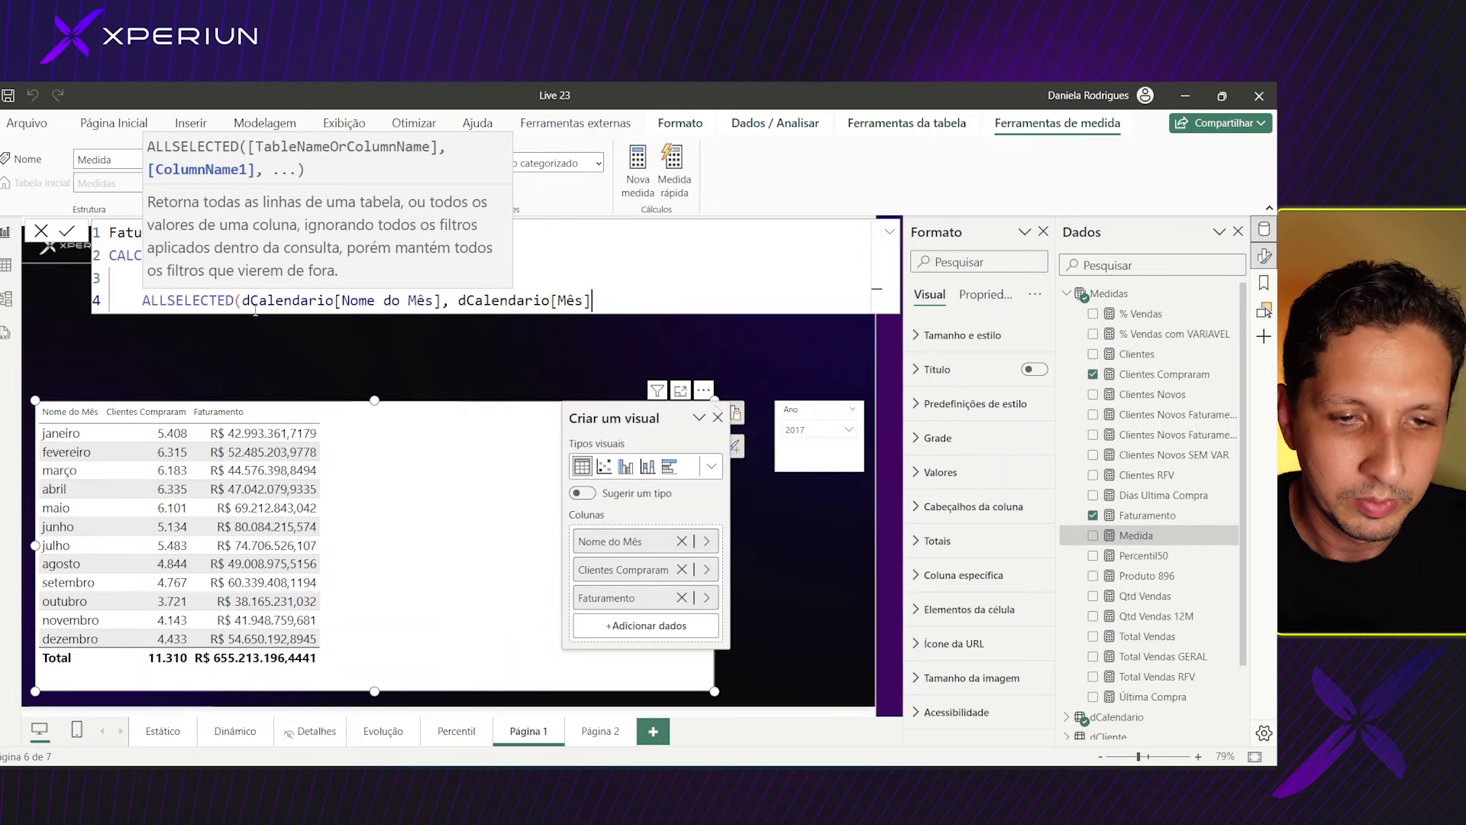
# - Close ALLSELECTED and CALCULATE and commit the Faturmanto Total measure
pyautogui.write(')')
pyautogui.hotkey('shift', 'Return')
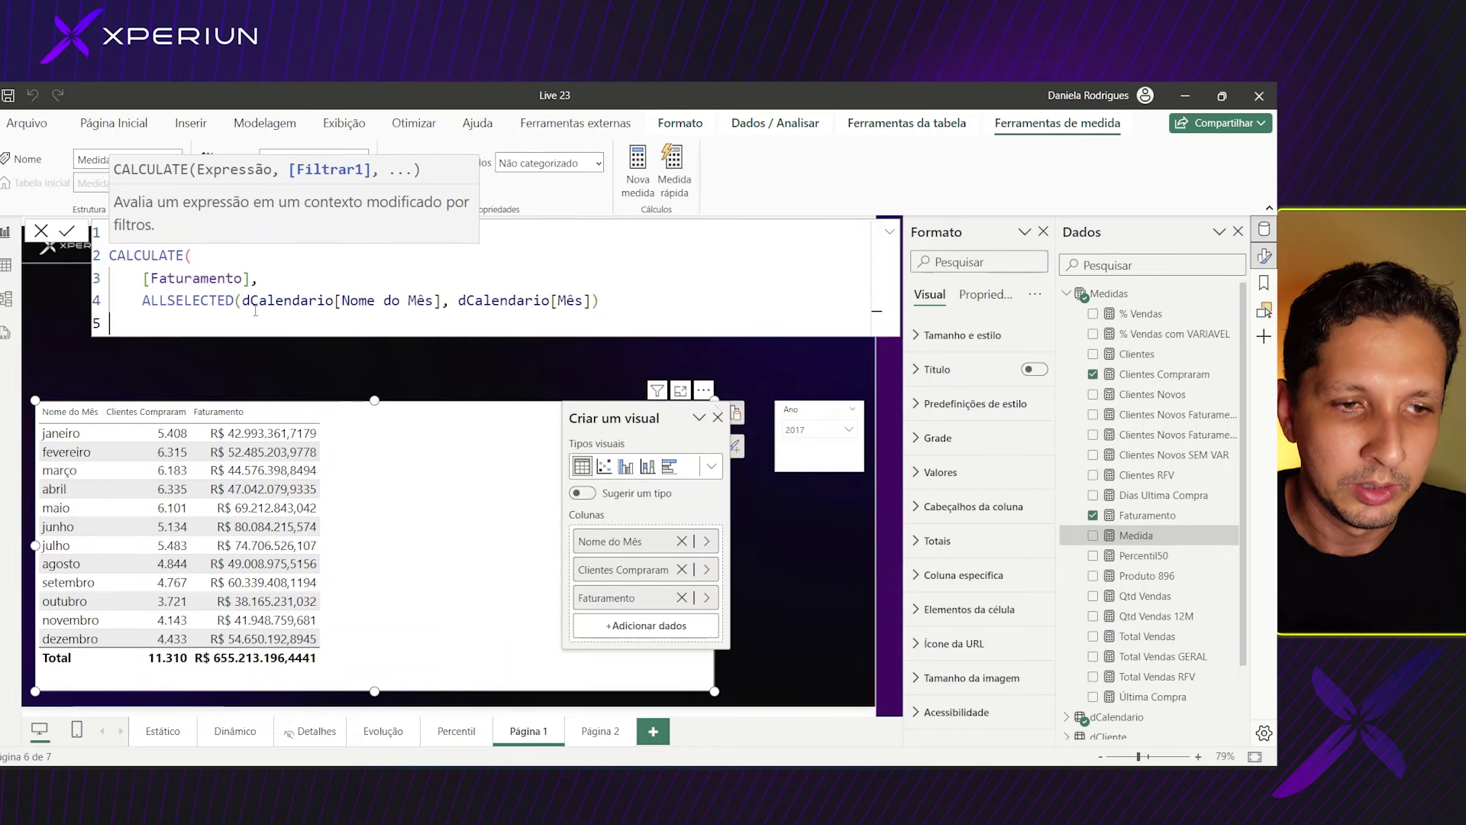
pyautogui.write(')')
pyautogui.press('Return')
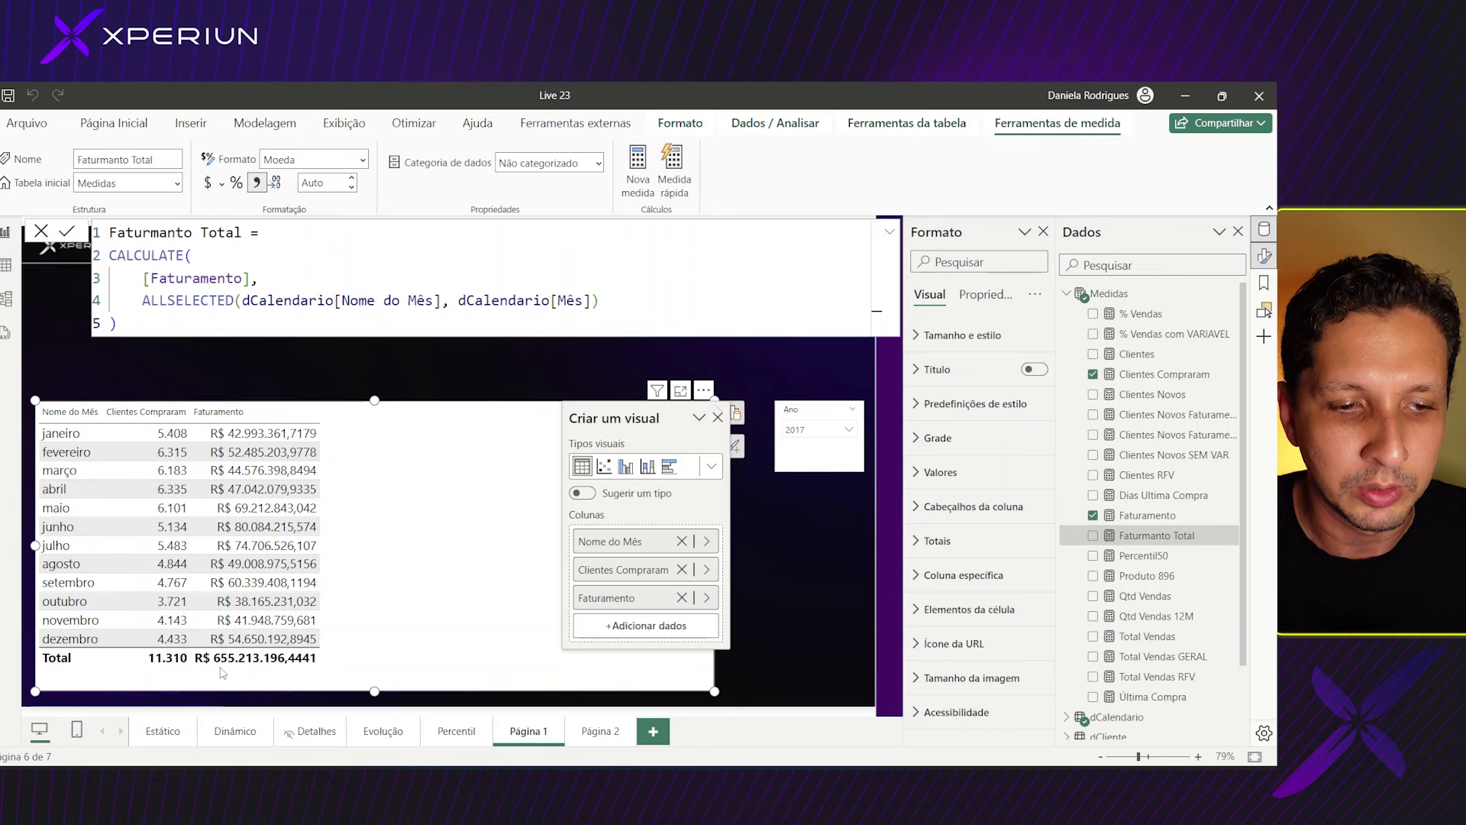
# - Add Faturmanto Total to the month table and set Faturamento to 0 decimal places
pyautogui.click(822, 594)
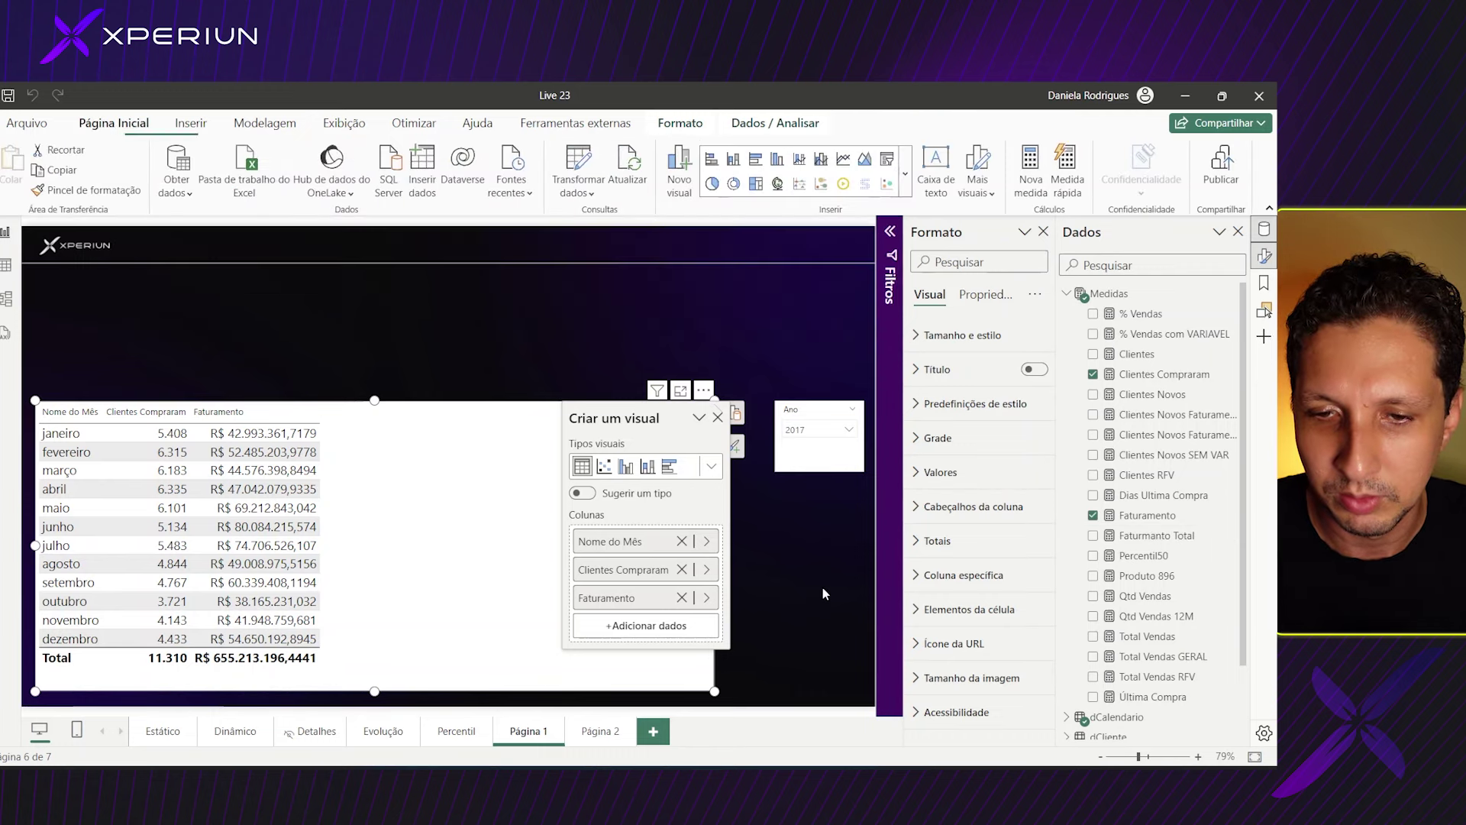
pyautogui.click(1118, 538)
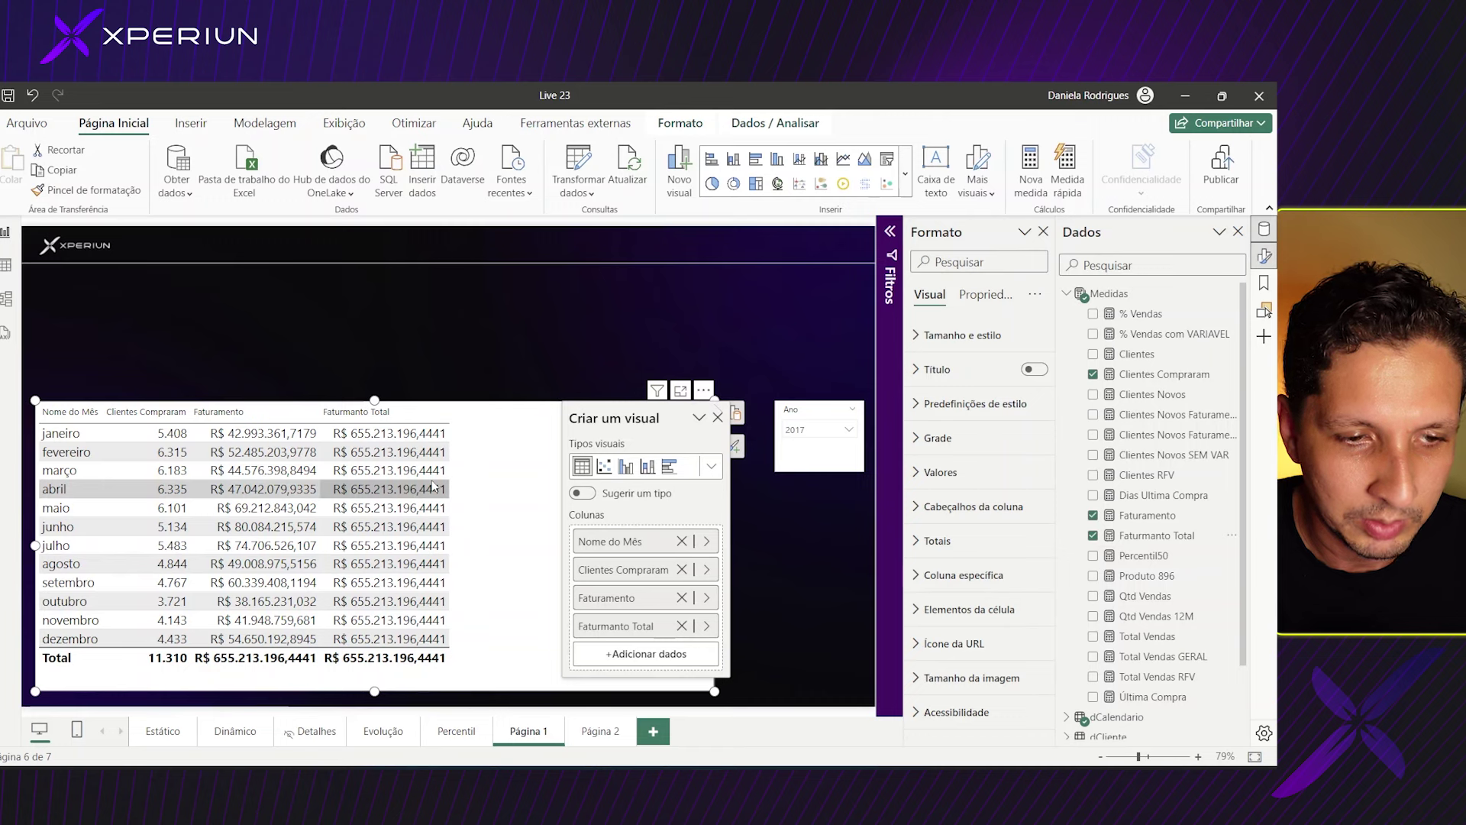
pyautogui.click(1149, 515)
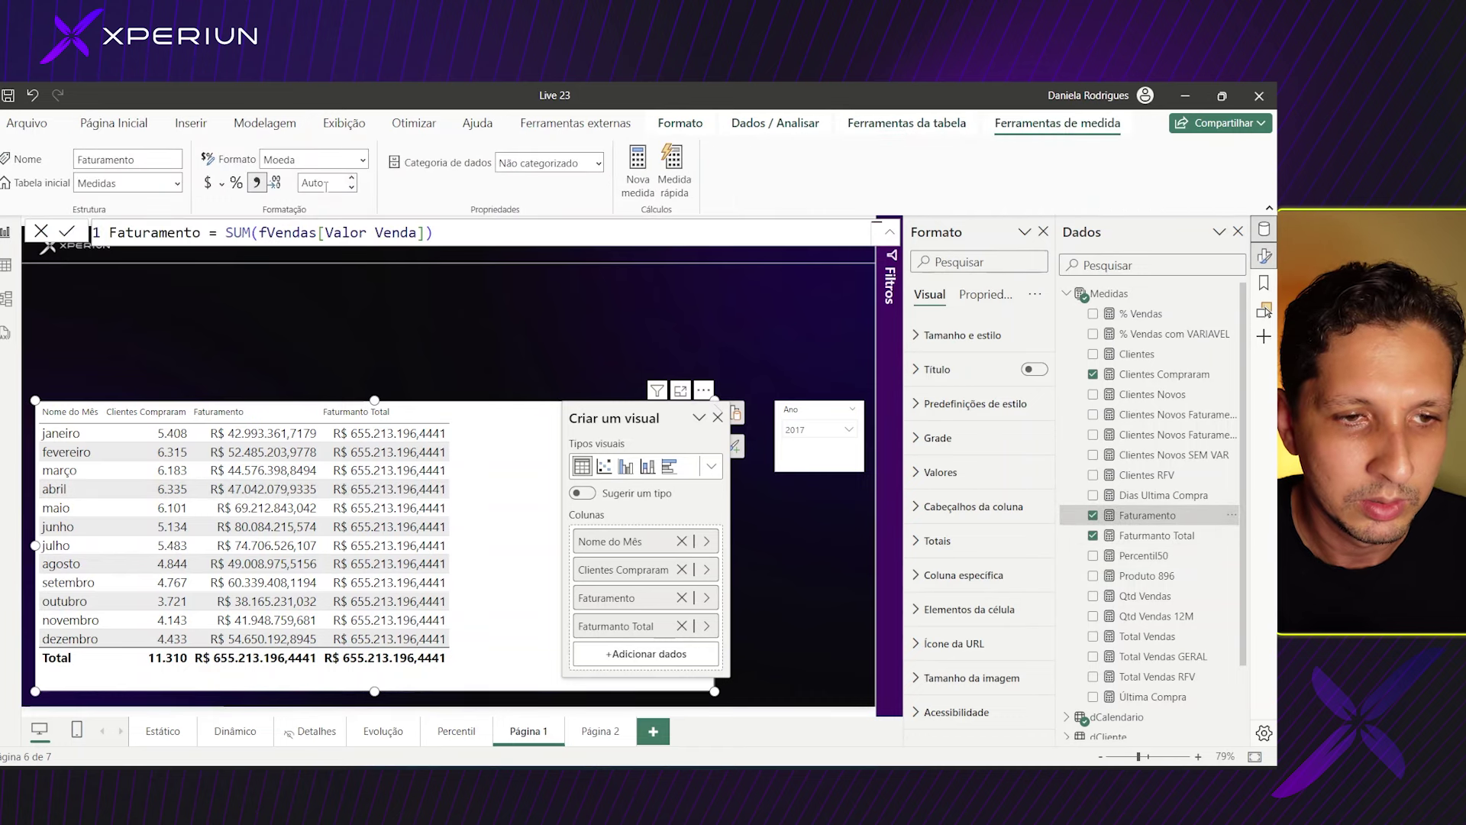
pyautogui.press('BackSpace')
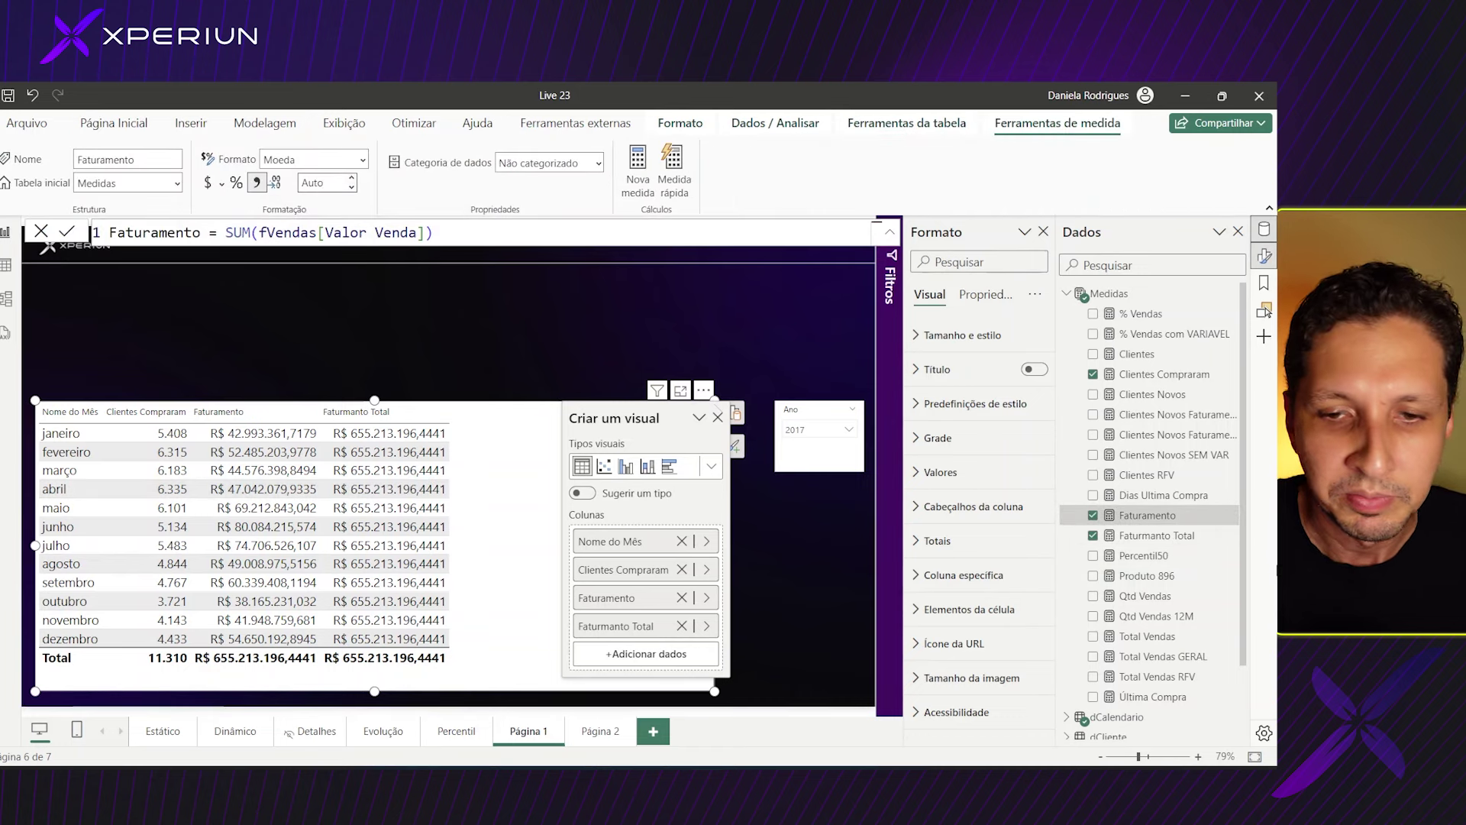
pyautogui.write('0')
pyautogui.press('Return')
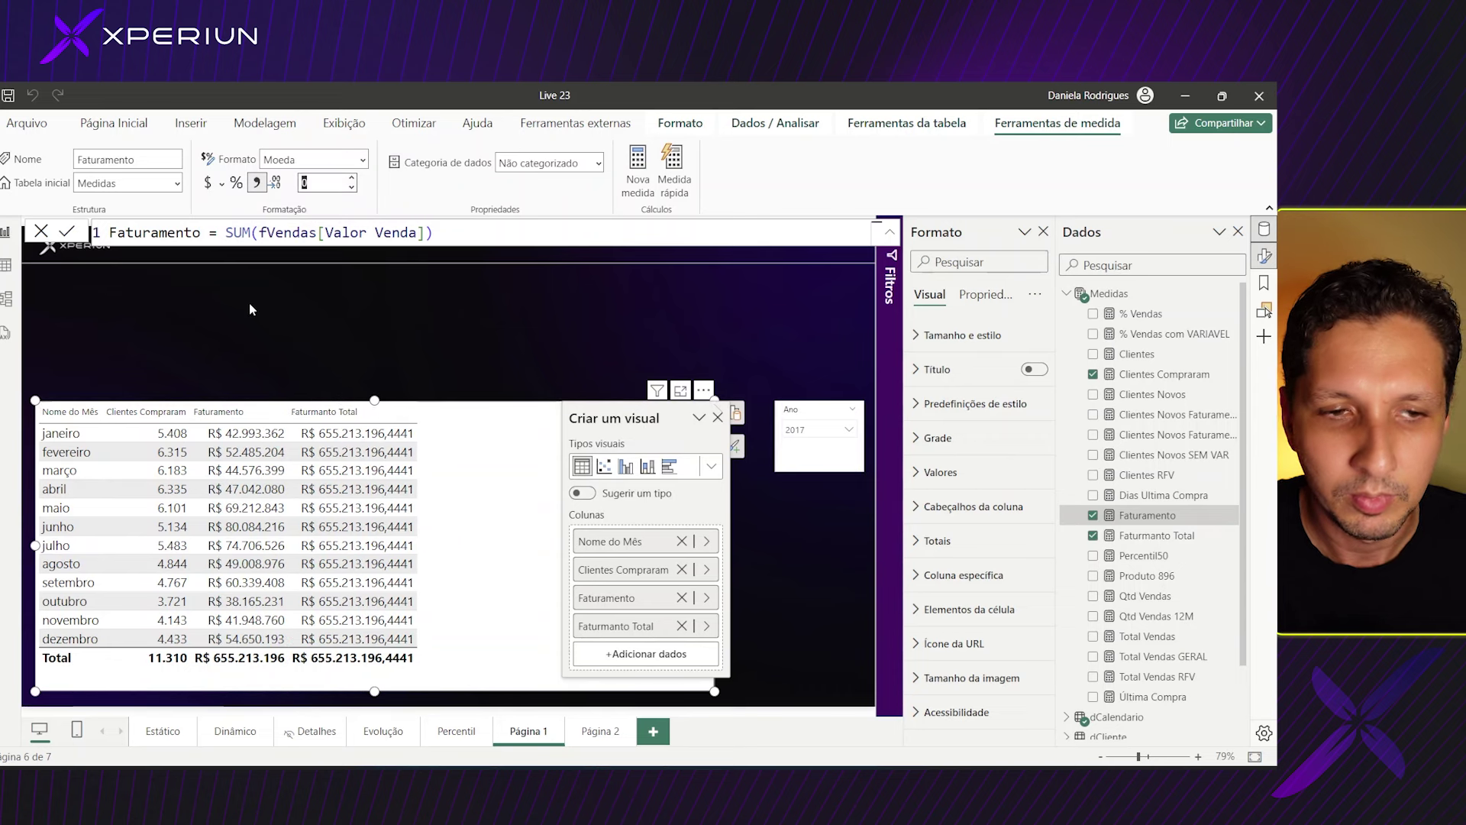
# - Set Faturmanto Total to 0 decimal places
pyautogui.click(1157, 535)
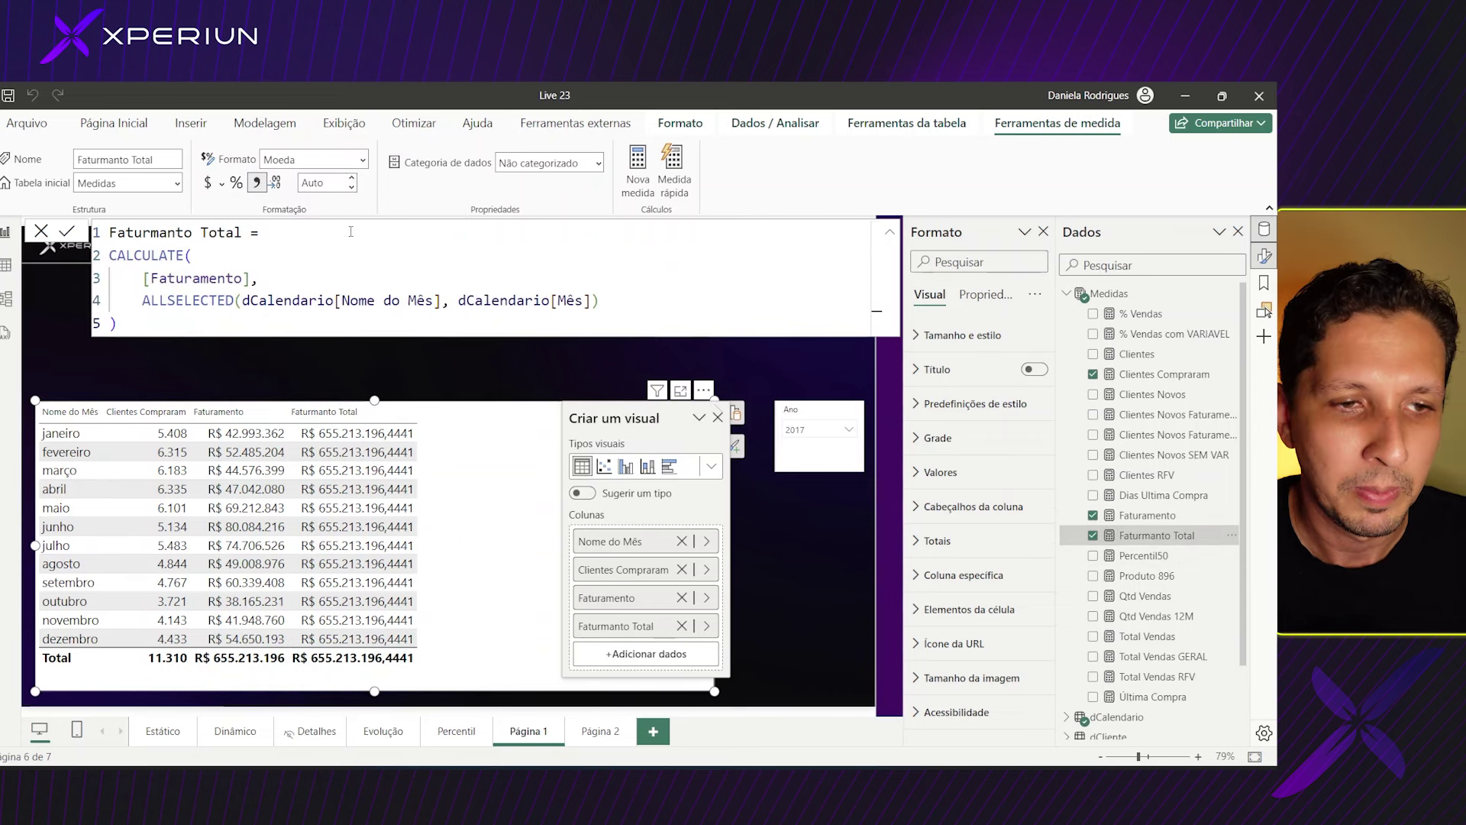
pyautogui.click(331, 185)
pyautogui.write('0')
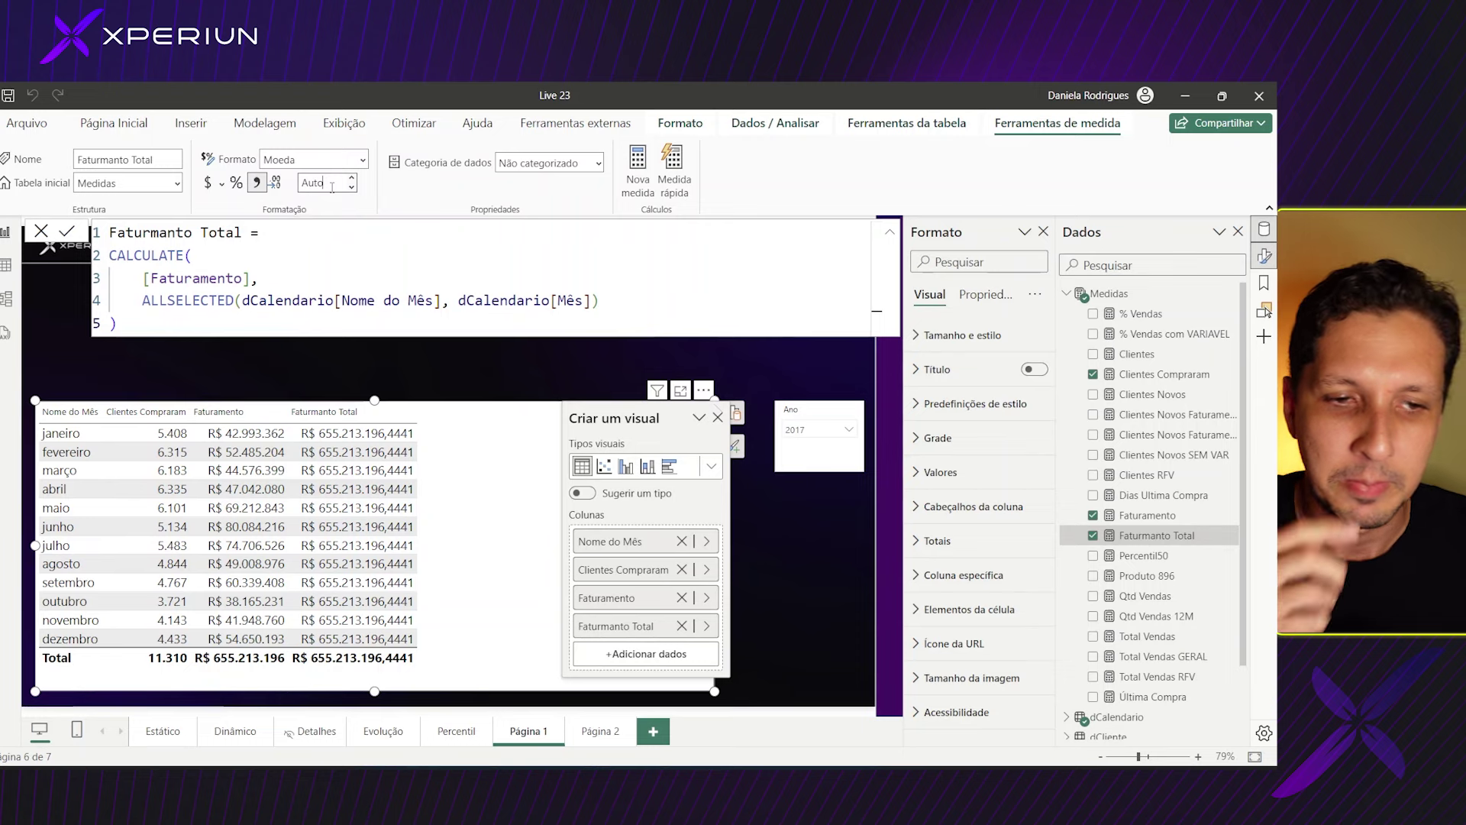
pyautogui.press('Return')
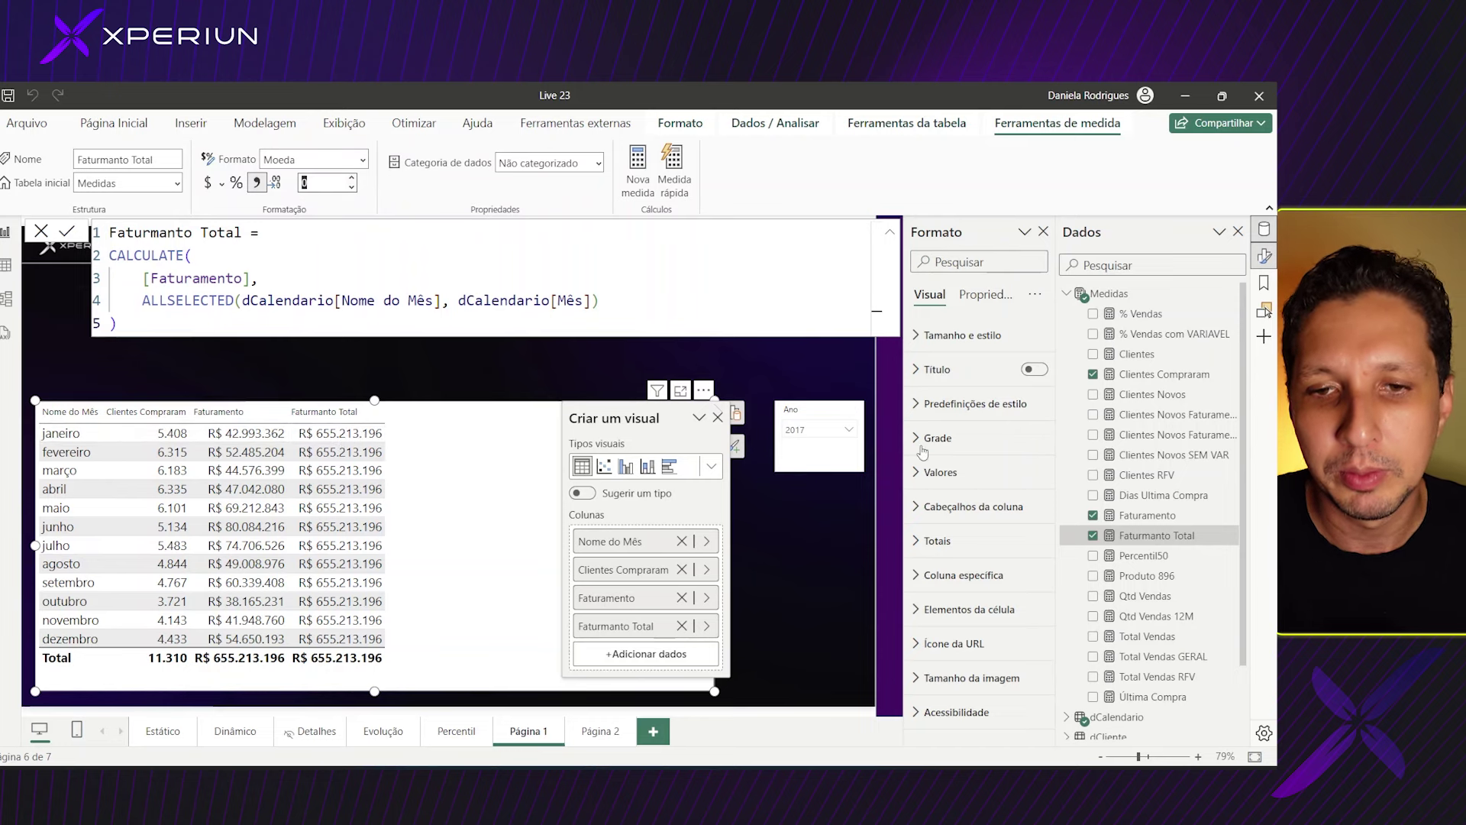
# - Create the measure % FAT = DIVIDE([Faturamento], [Faturmanto Total]) and commit it
pyautogui.rightClick(1106, 293)
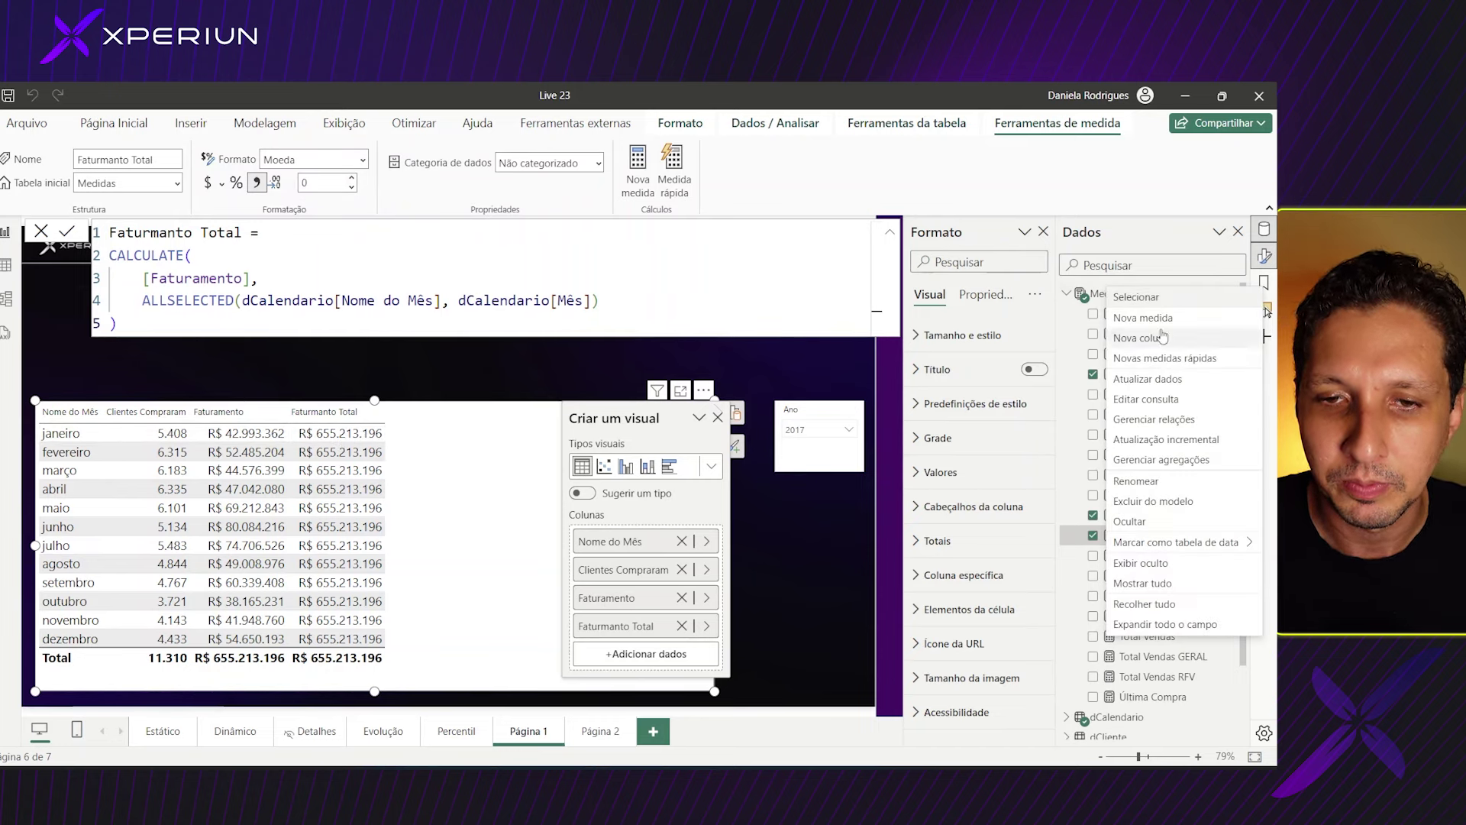
pyautogui.press('Escape')
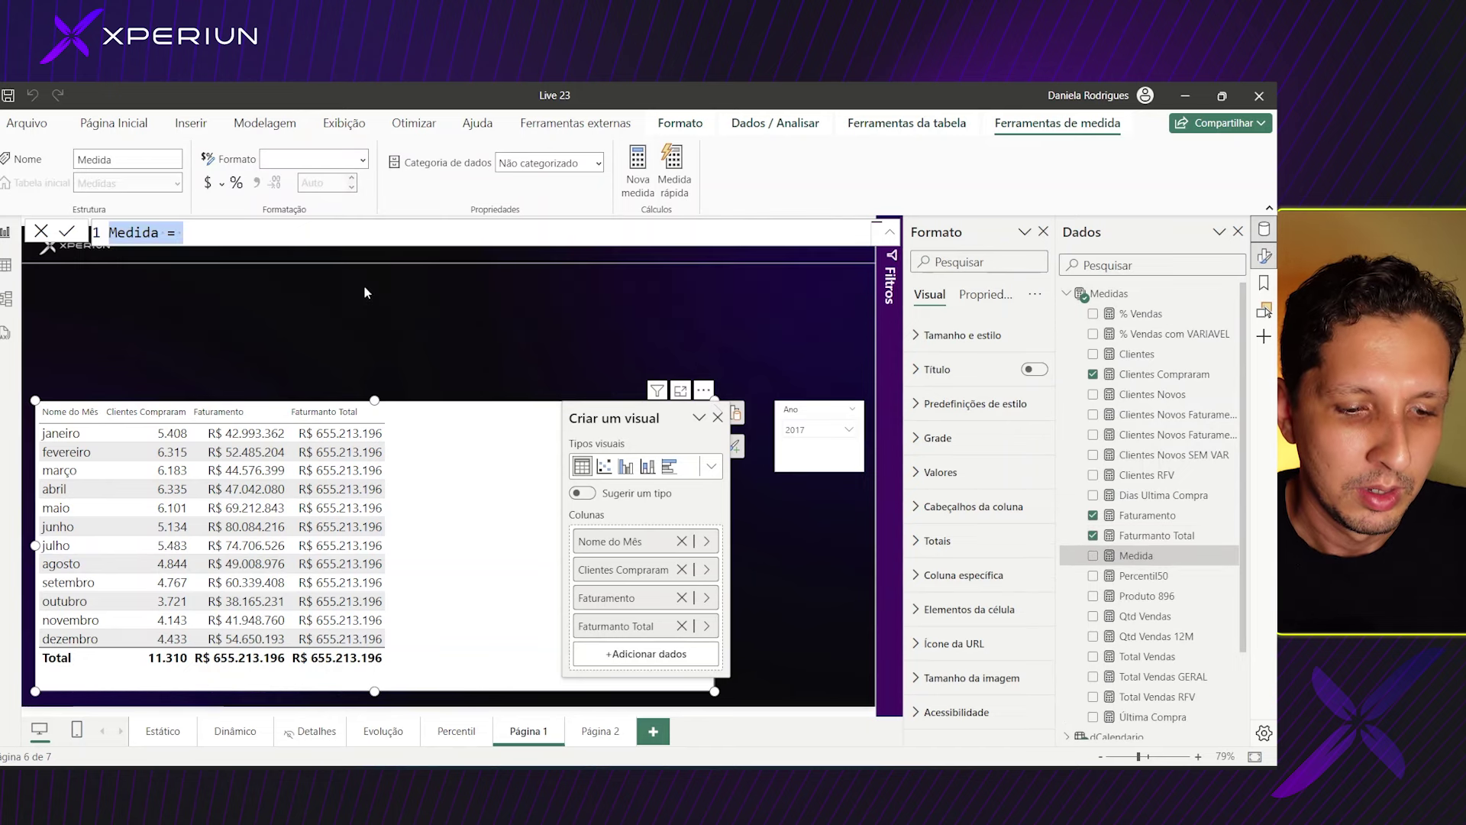
pyautogui.write('%')
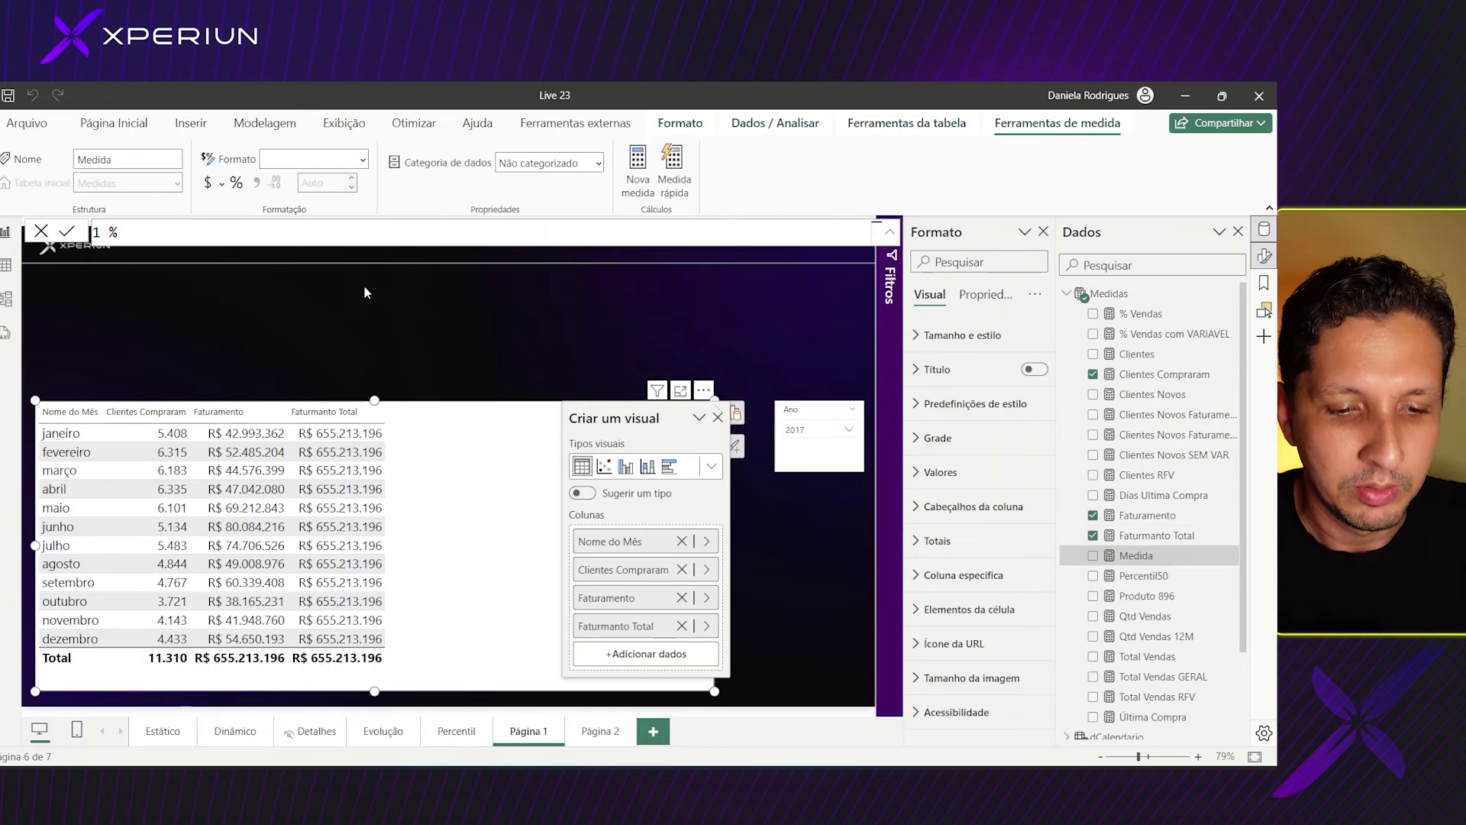
pyautogui.write(' FAT = ')
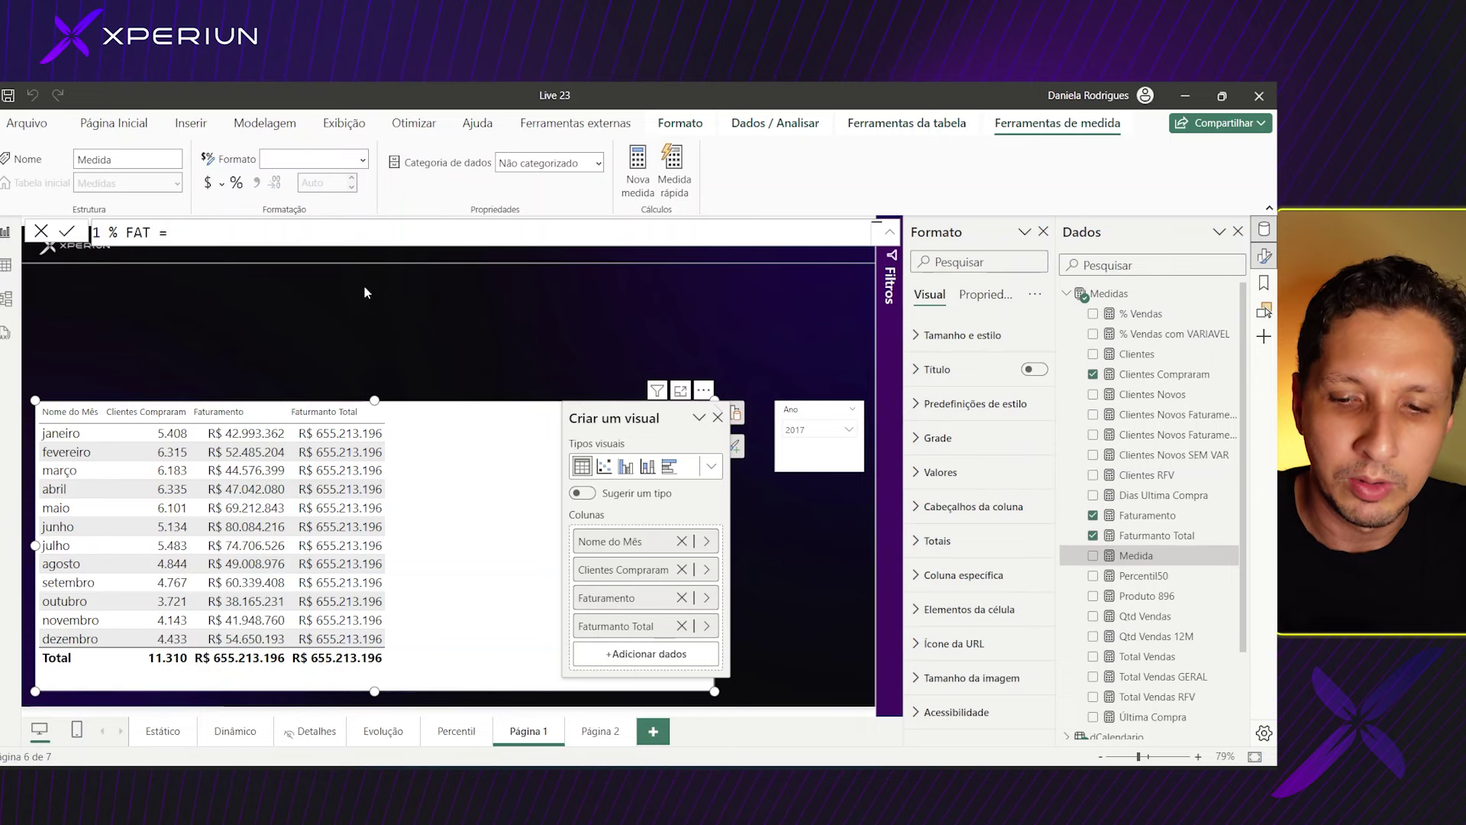
pyautogui.write('DIV')
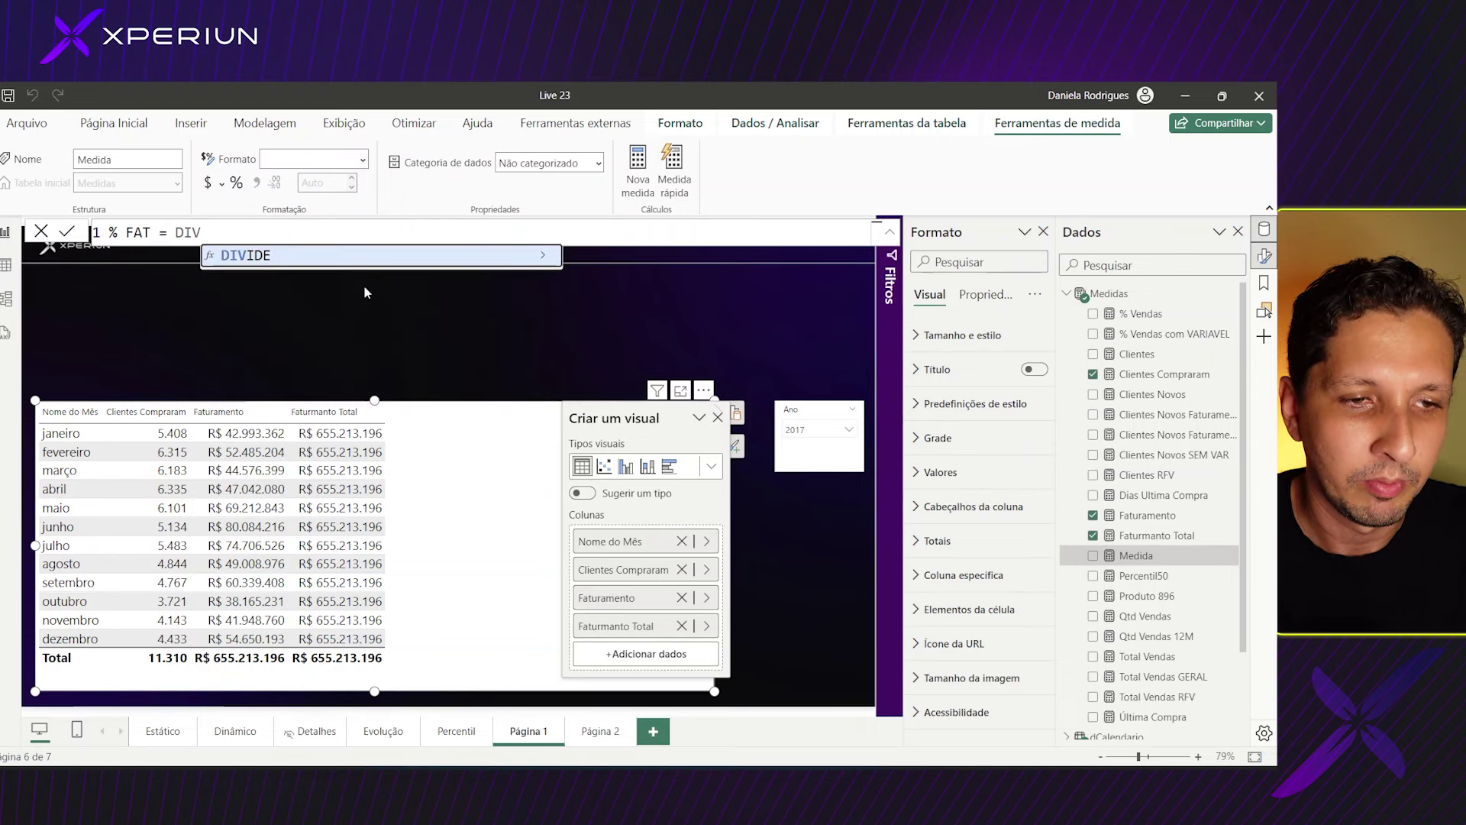
pyautogui.press('Tab')
pyautogui.write('[Fat')
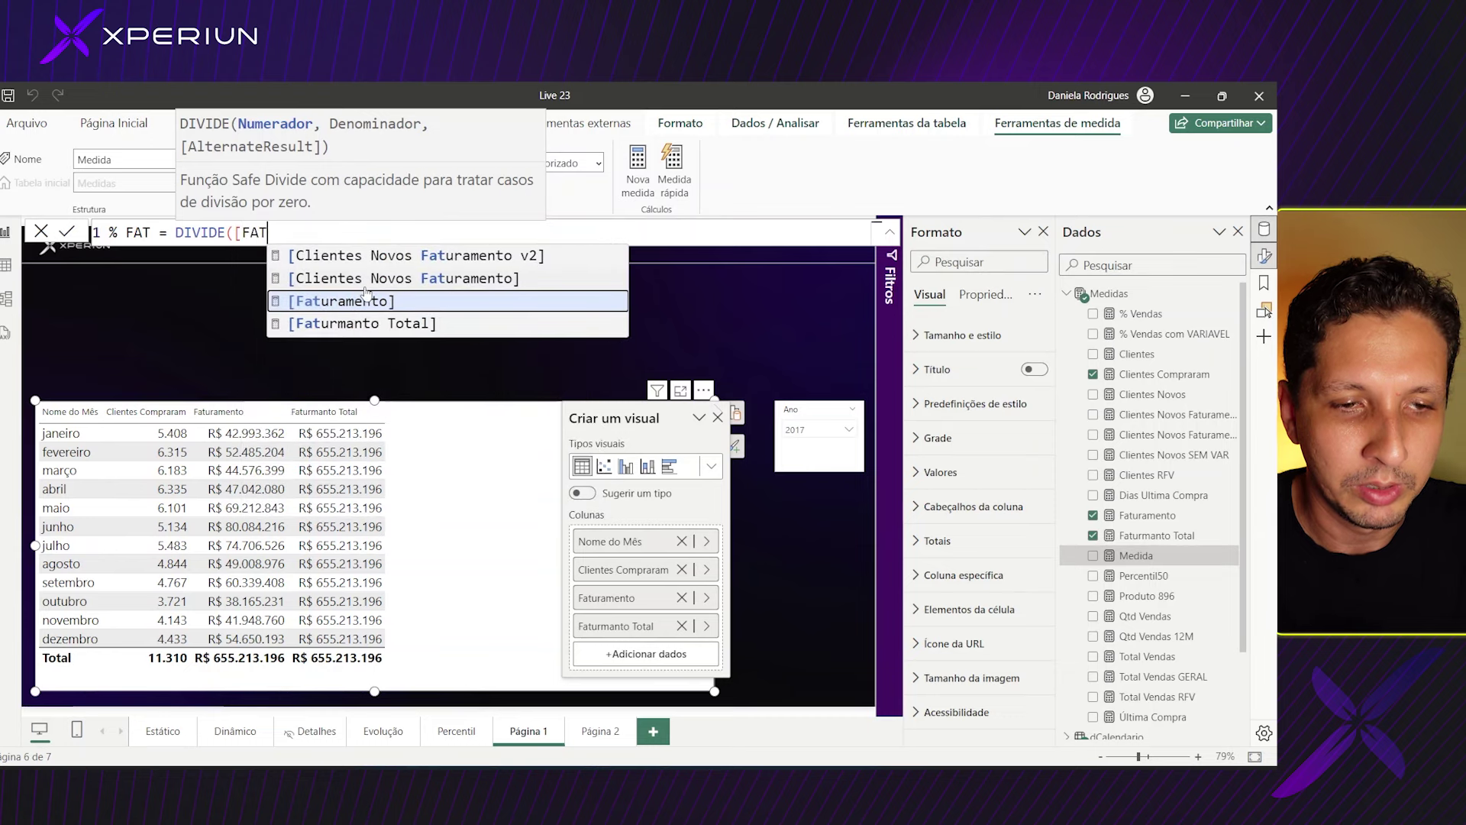
pyautogui.press('Tab')
pyautogui.write(', ')
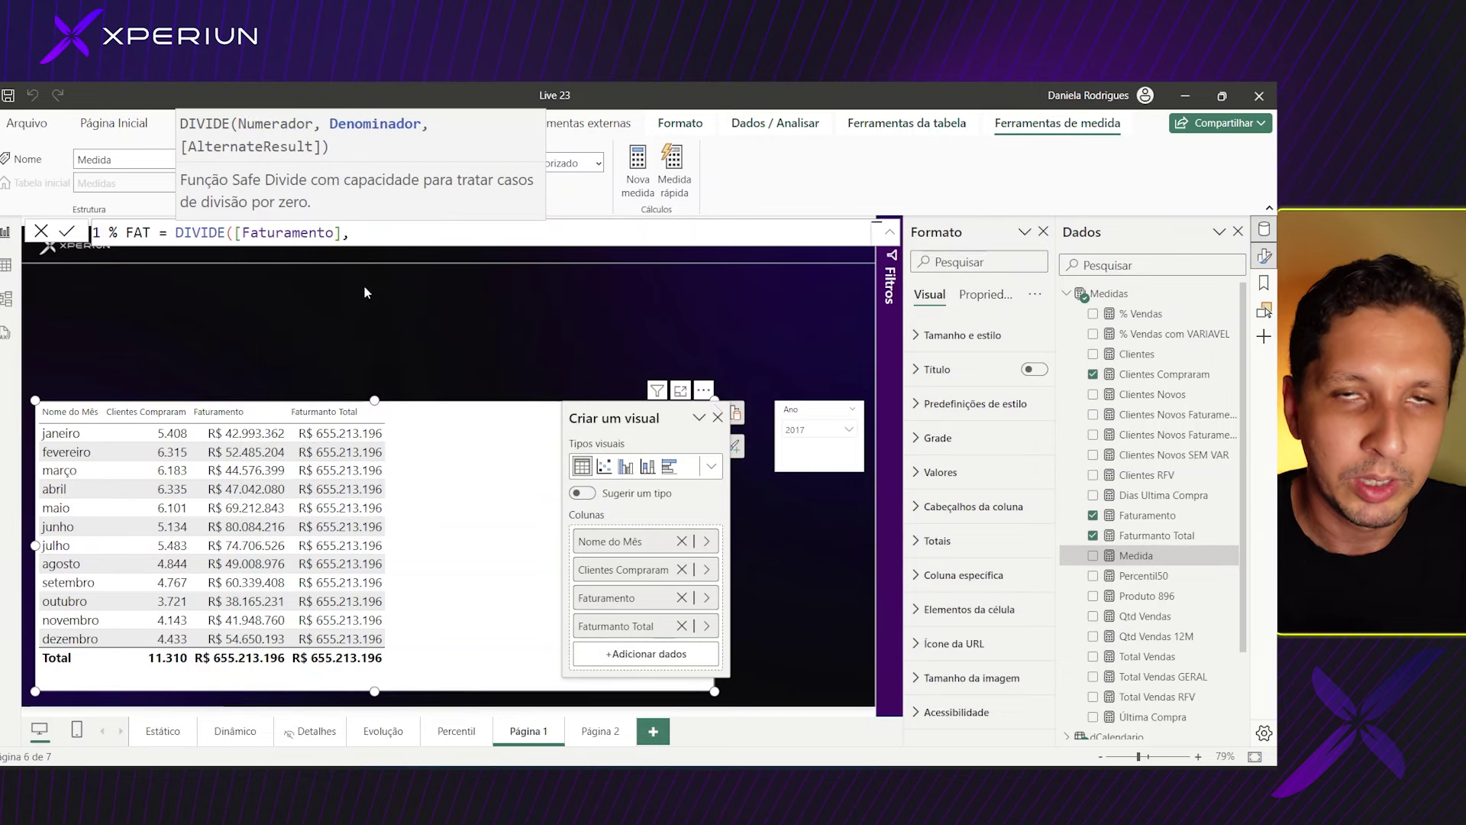
pyautogui.write('F')
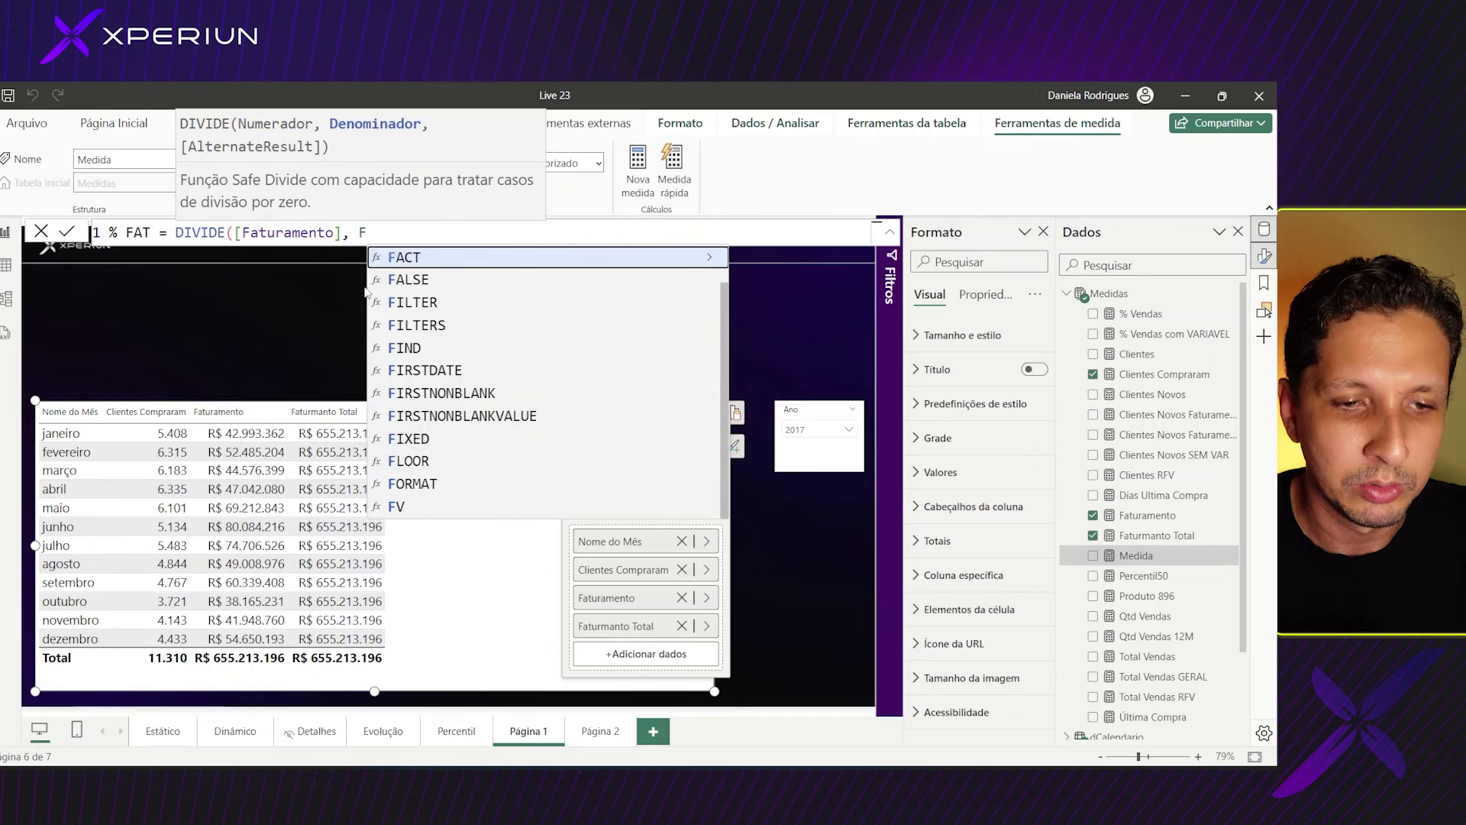
pyautogui.press('BackSpace')
pyautogui.write('[F')
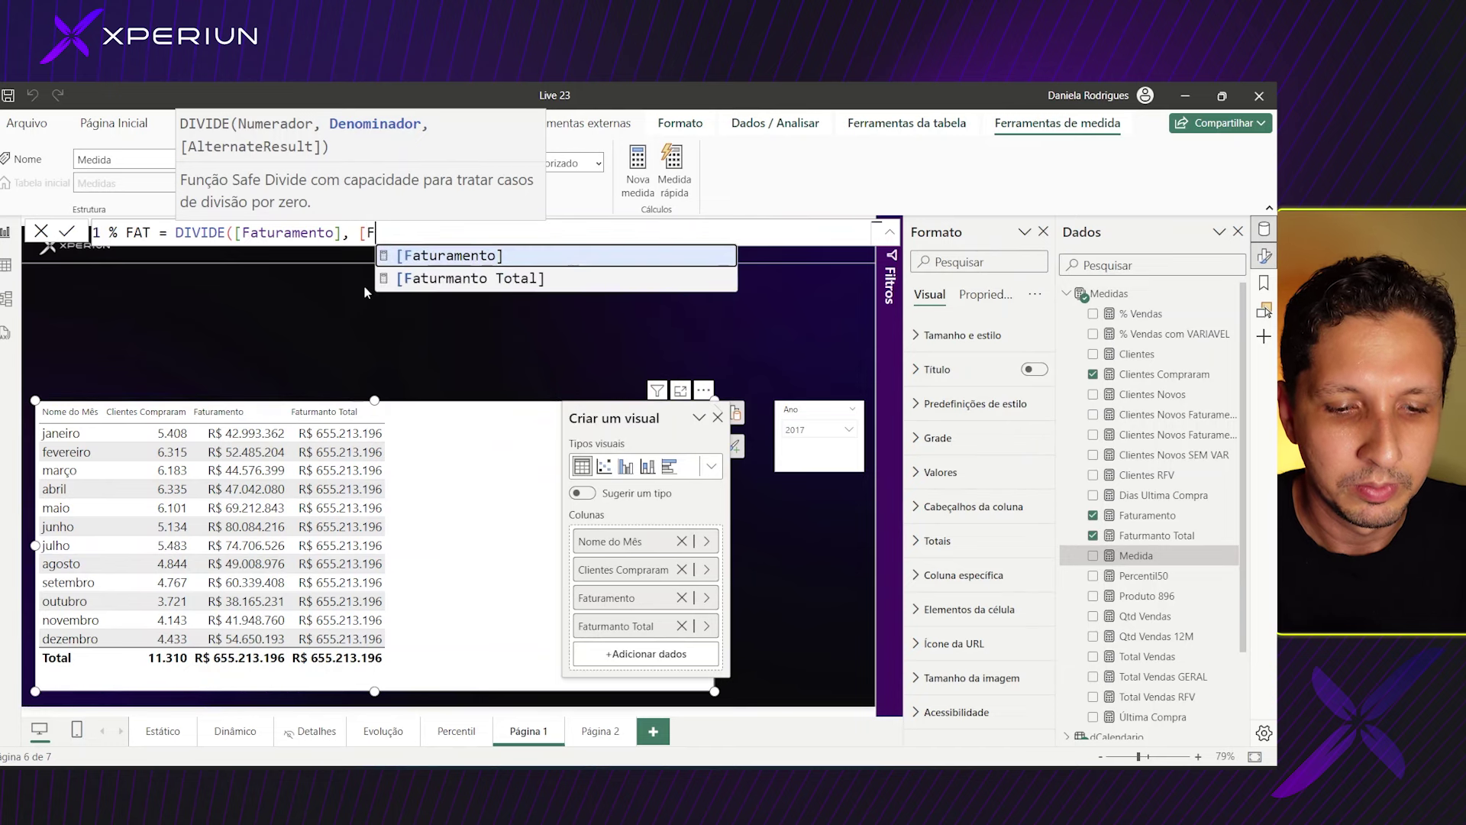
pyautogui.write('AT')
pyautogui.press('Down')
pyautogui.press('Tab')
pyautogui.write(')')
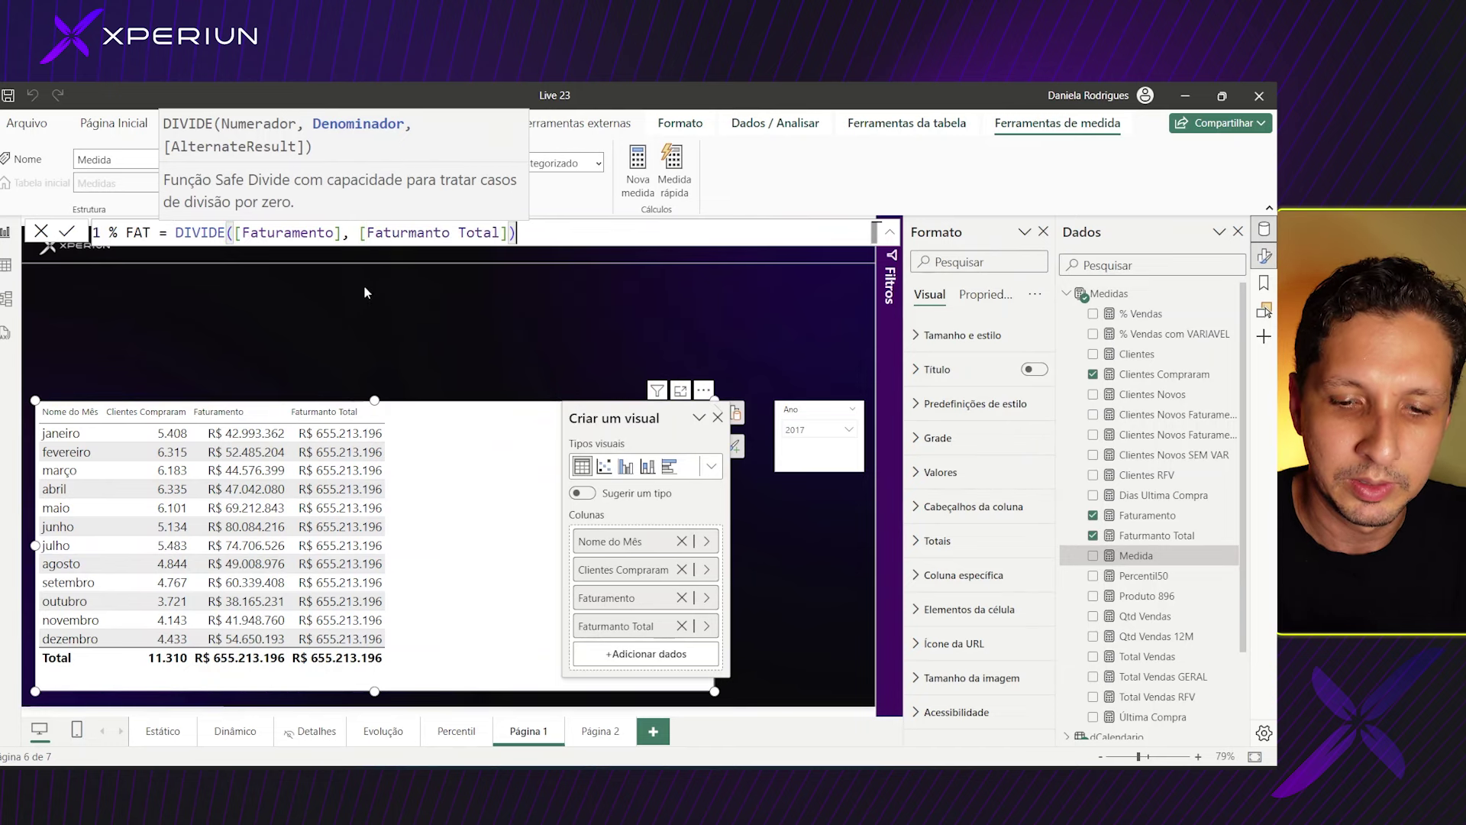
pyautogui.press('Return')
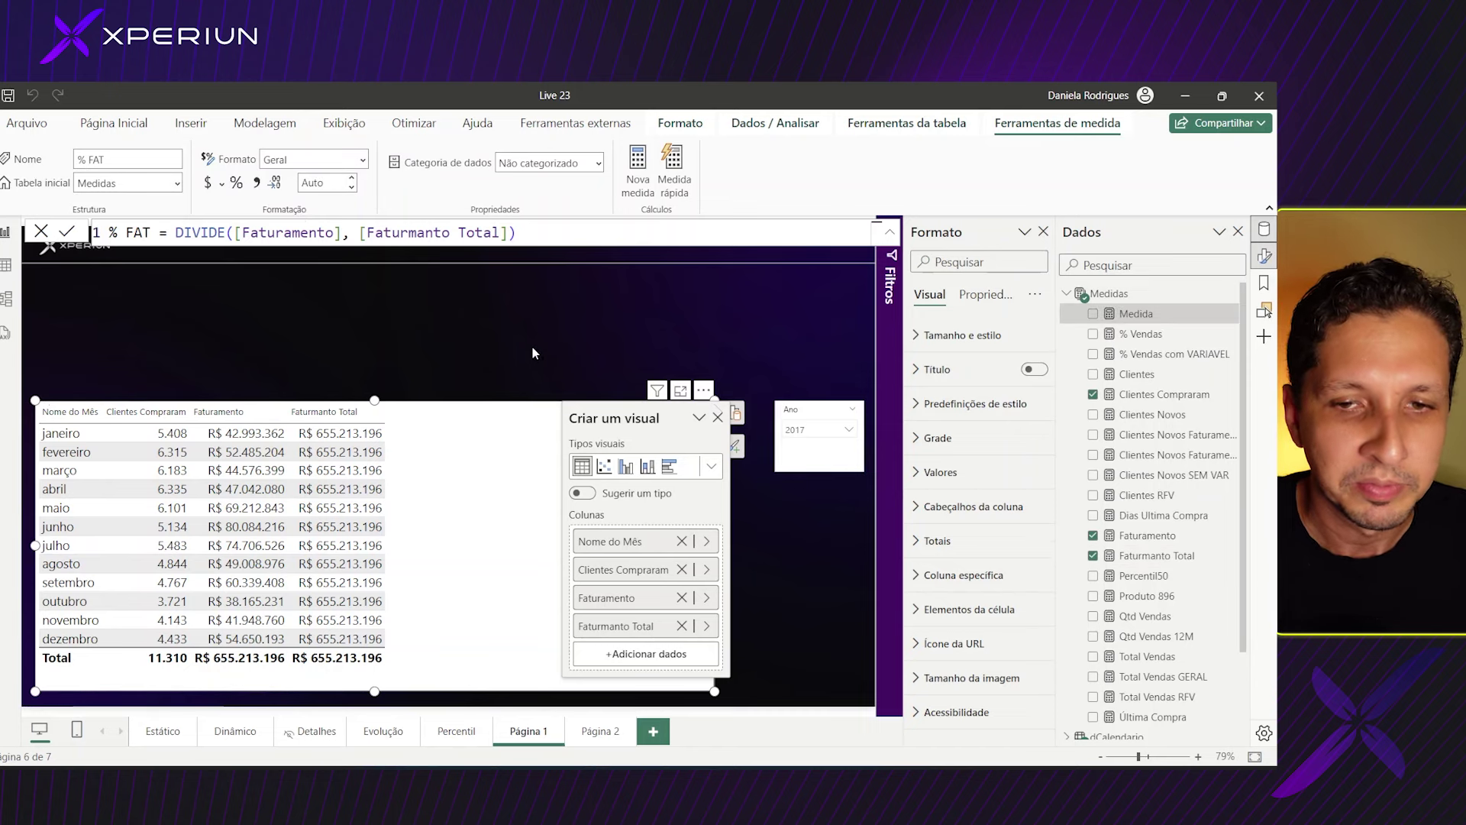
# - Format % FAT as a percentage and add it as a column in the month table
pyautogui.click(236, 183)
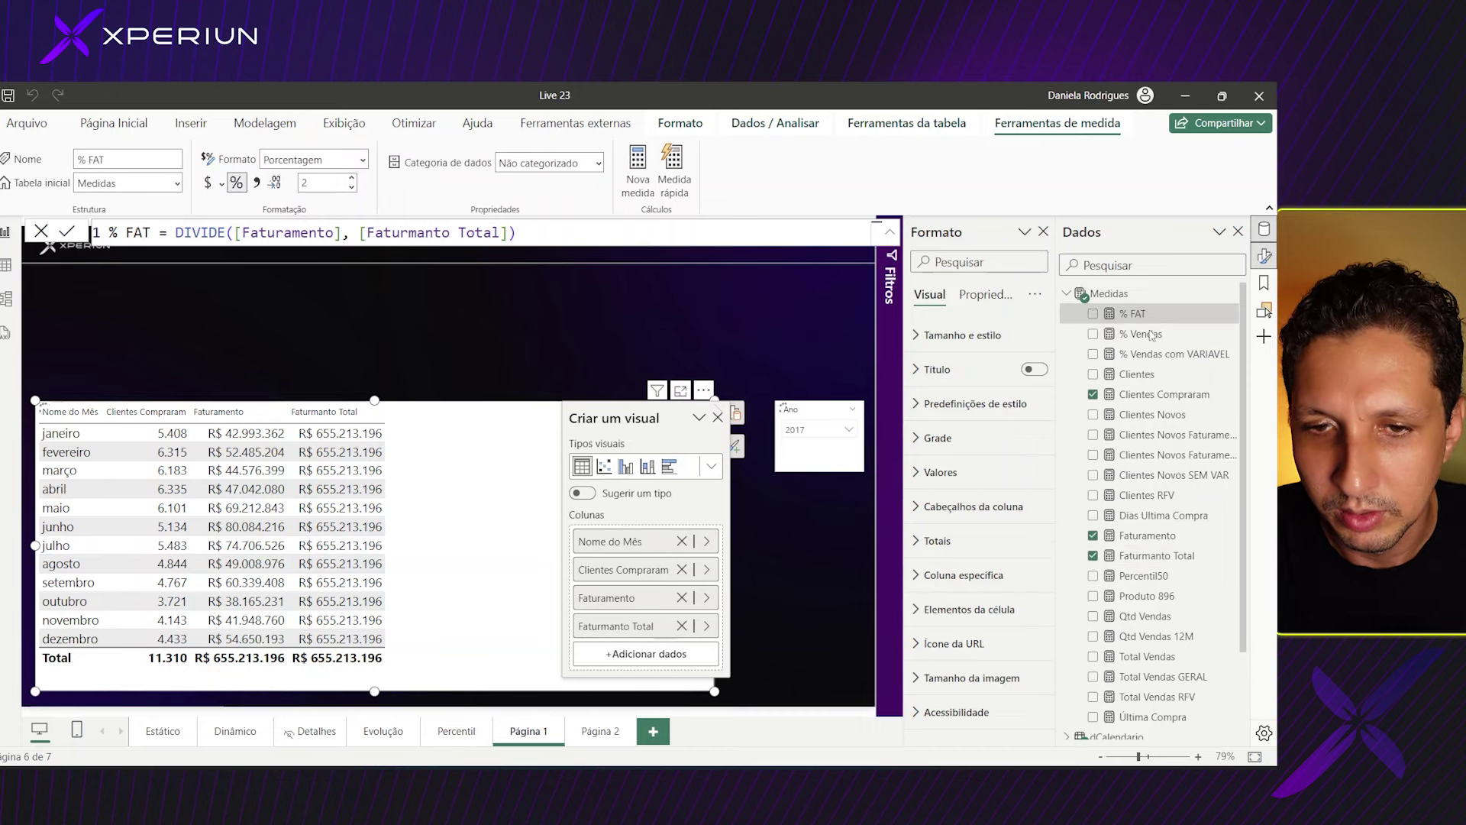
pyautogui.moveTo(1145, 318); pyautogui.dragTo(489, 672)
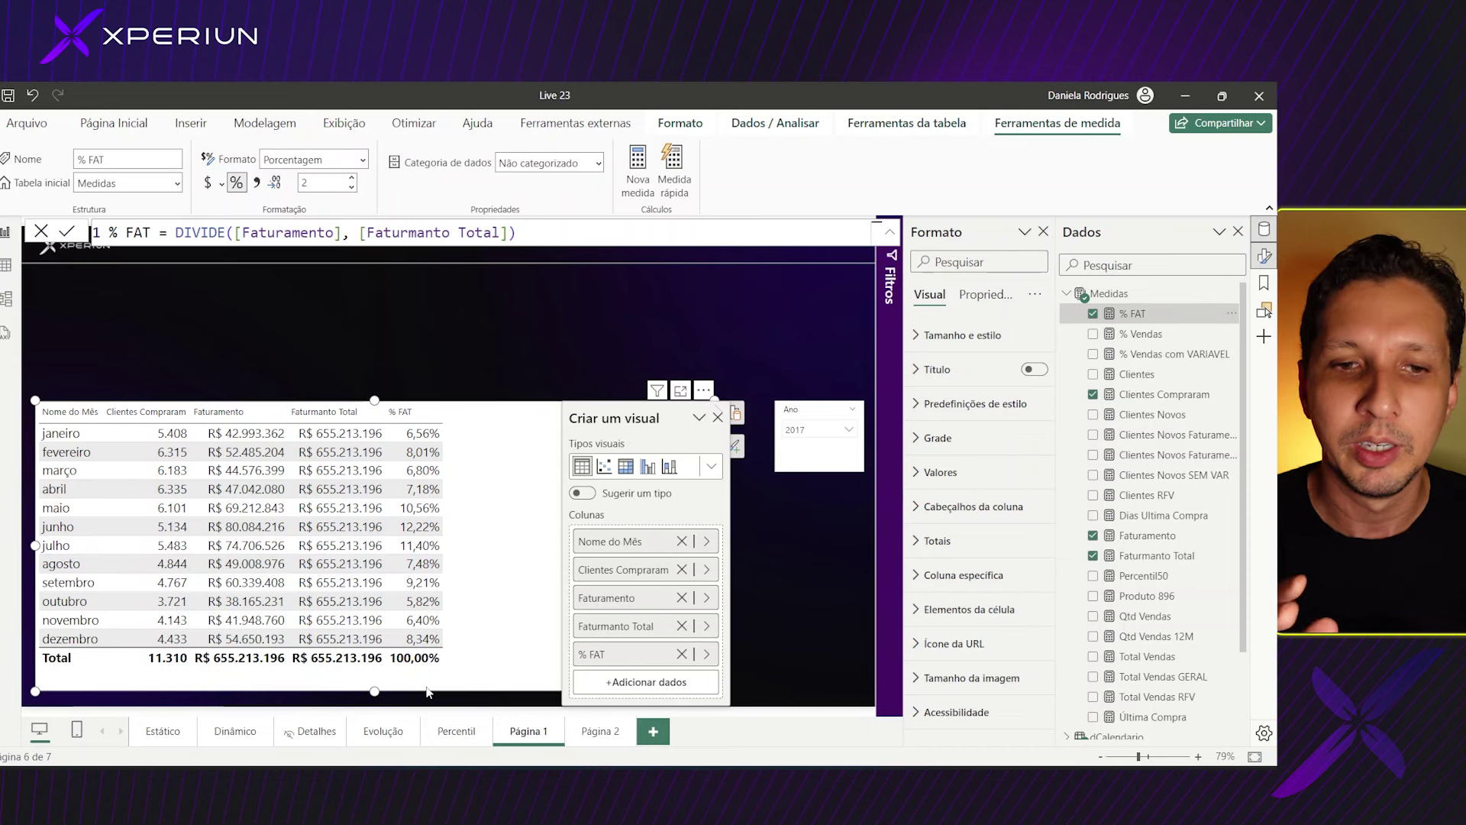
# - Start a new measure % Fat v2 with DIVIDE and numerator SUM(fVendas[Valor Venda])
pyautogui.rightClick(1107, 301)
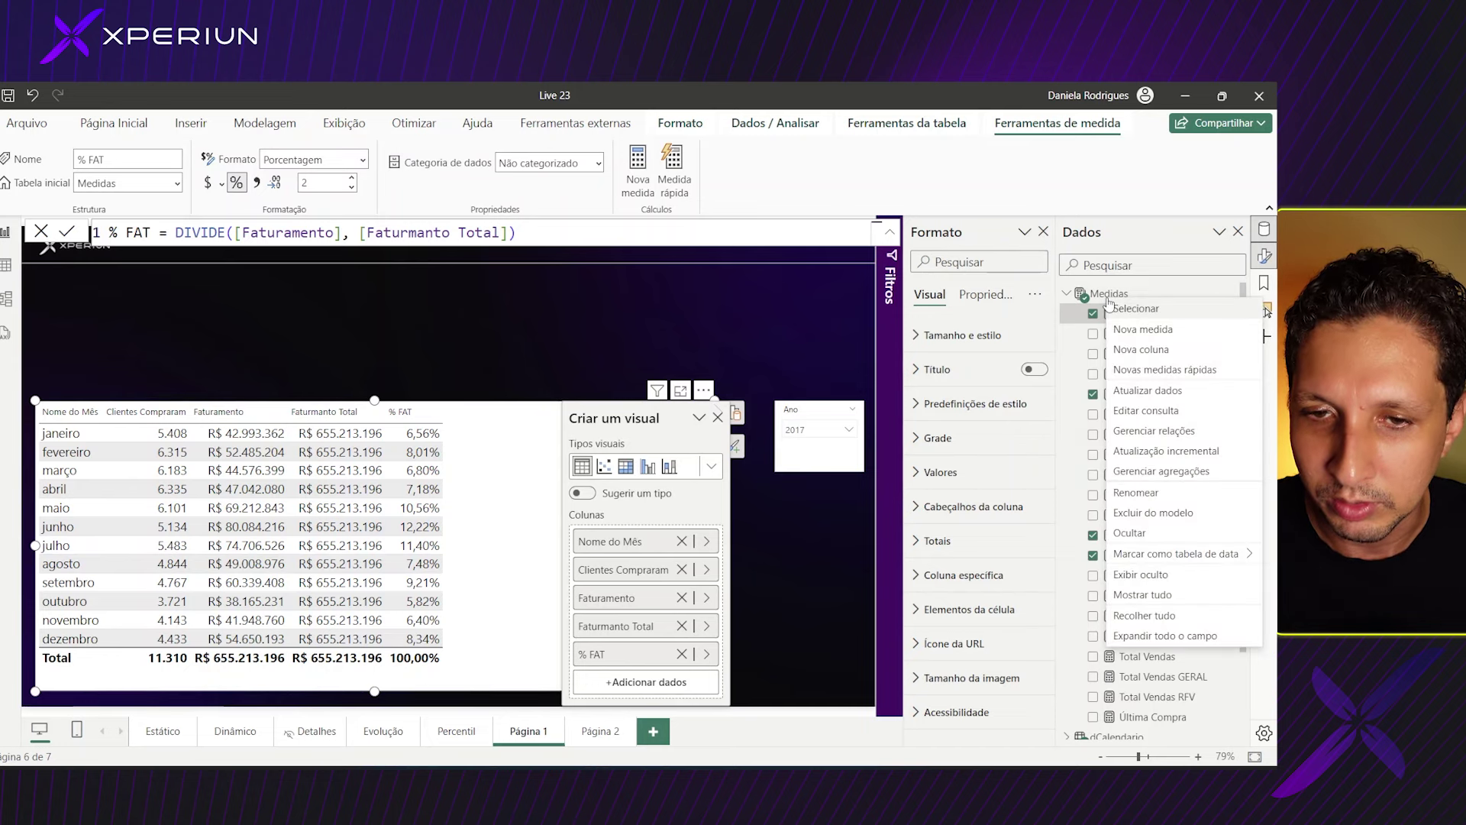
pyautogui.press('Escape')
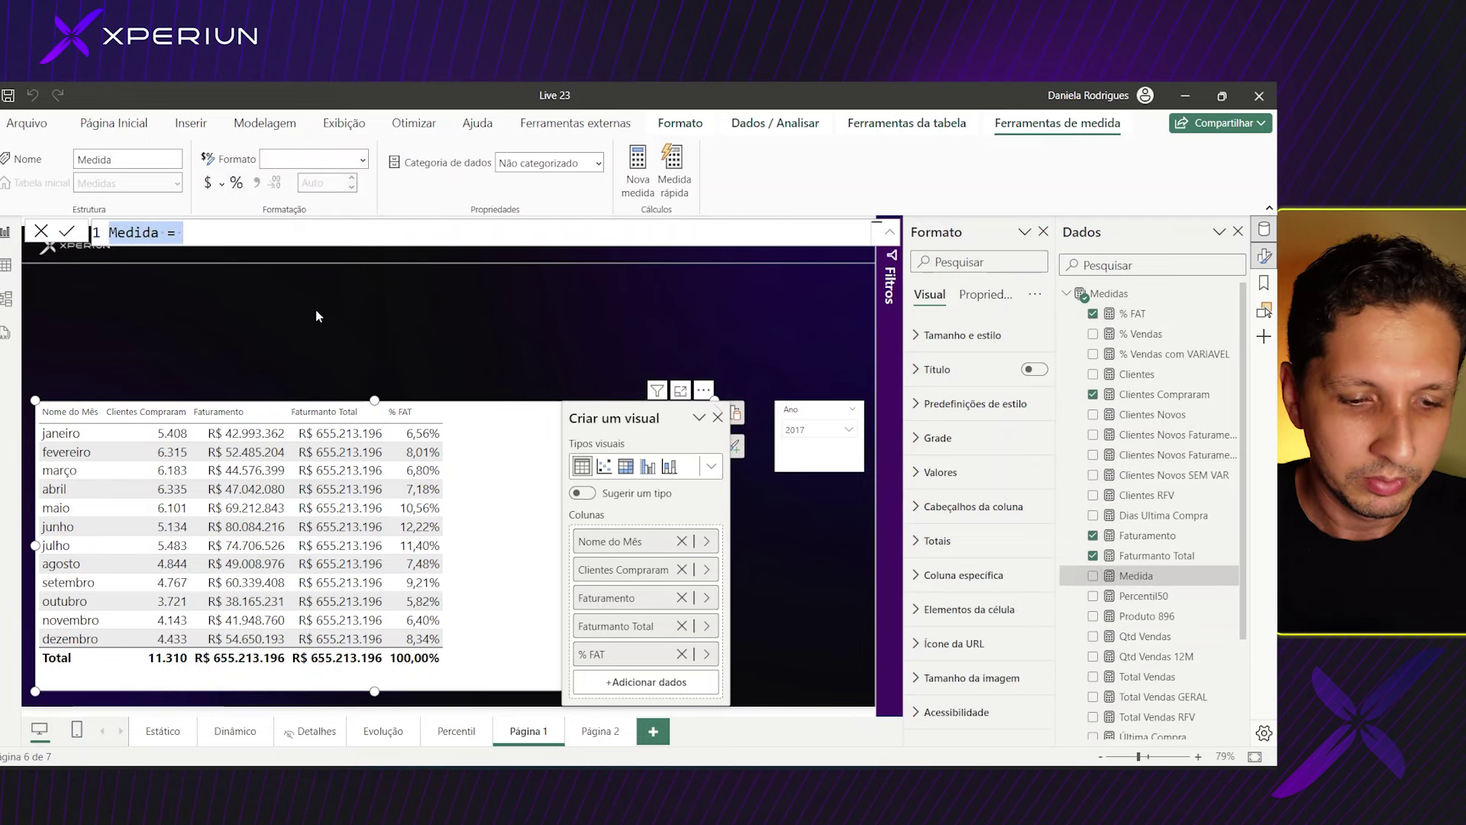
pyautogui.write('%')
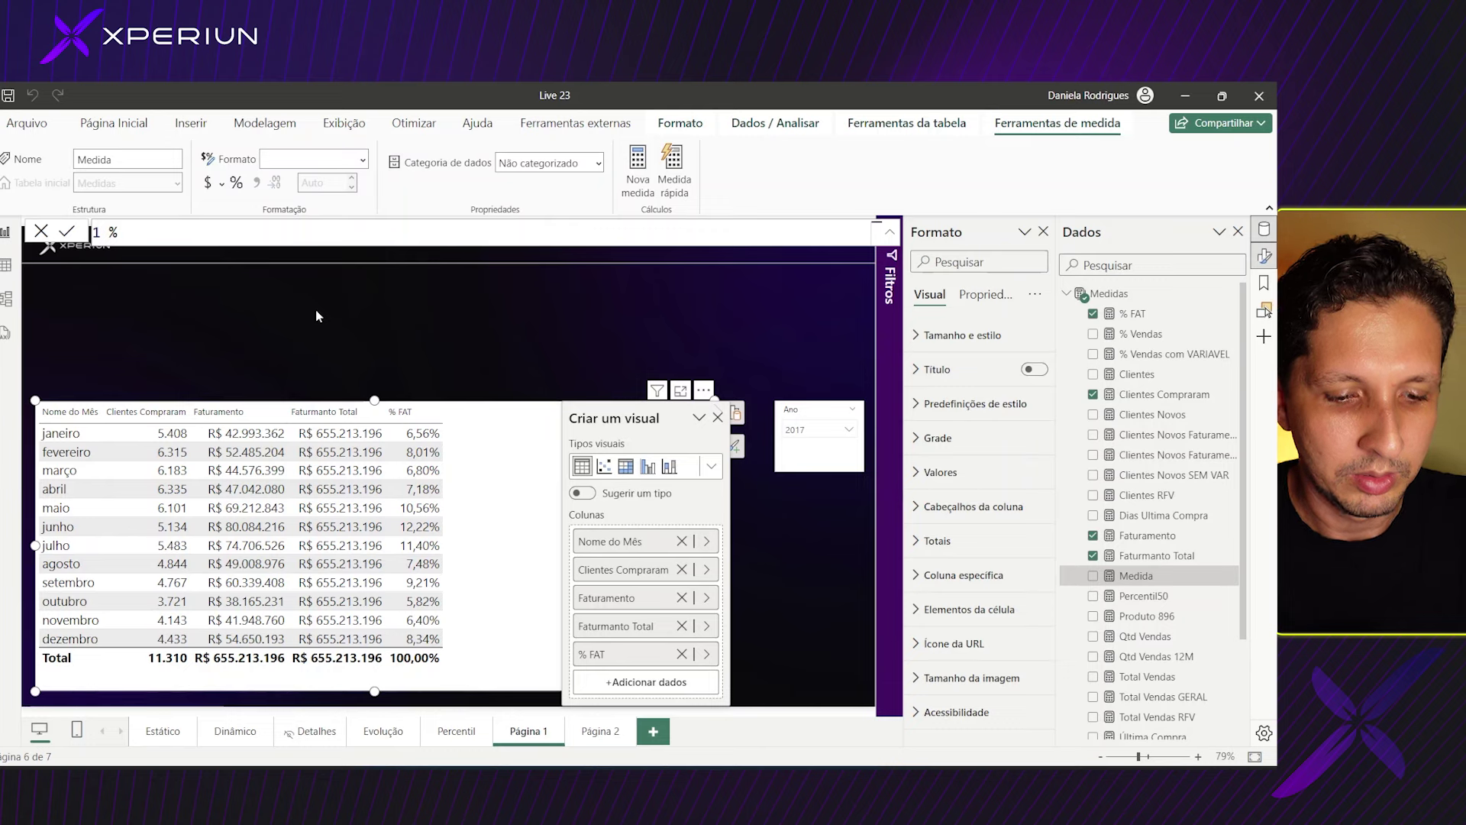
pyautogui.write(' Fat v2 =')
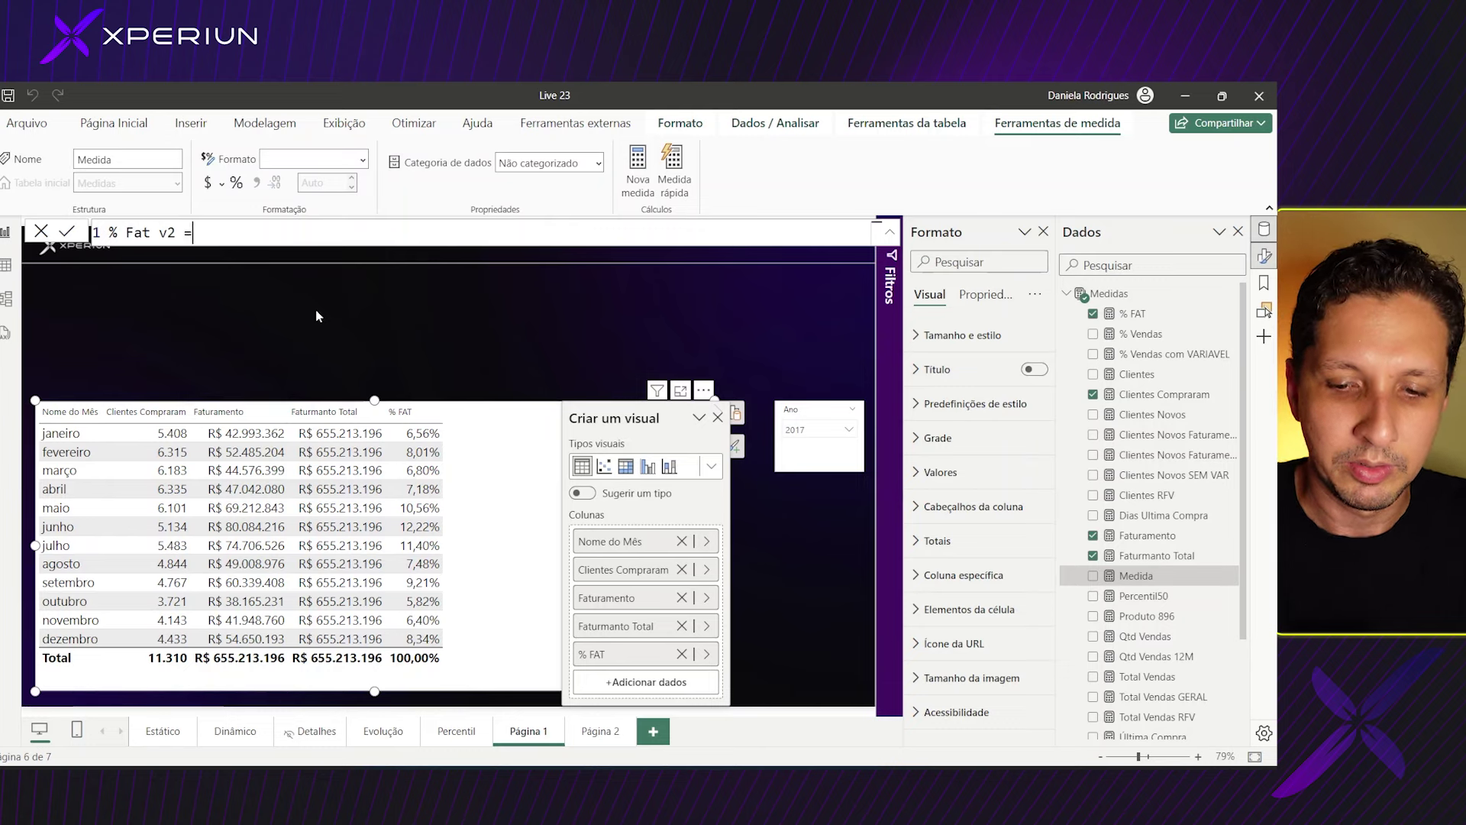
pyautogui.hotkey('shift', 'Return')
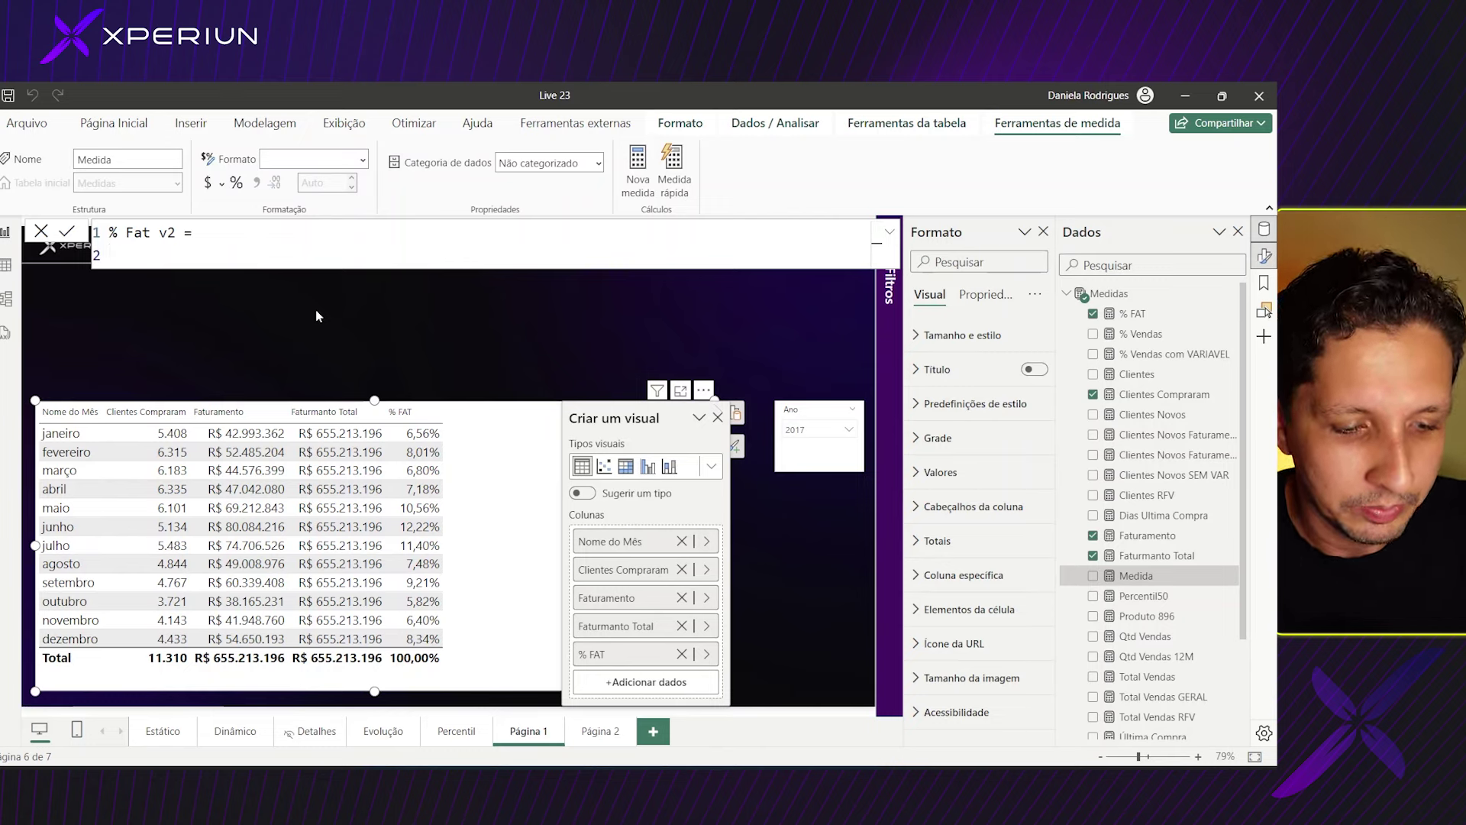
pyautogui.write('DI')
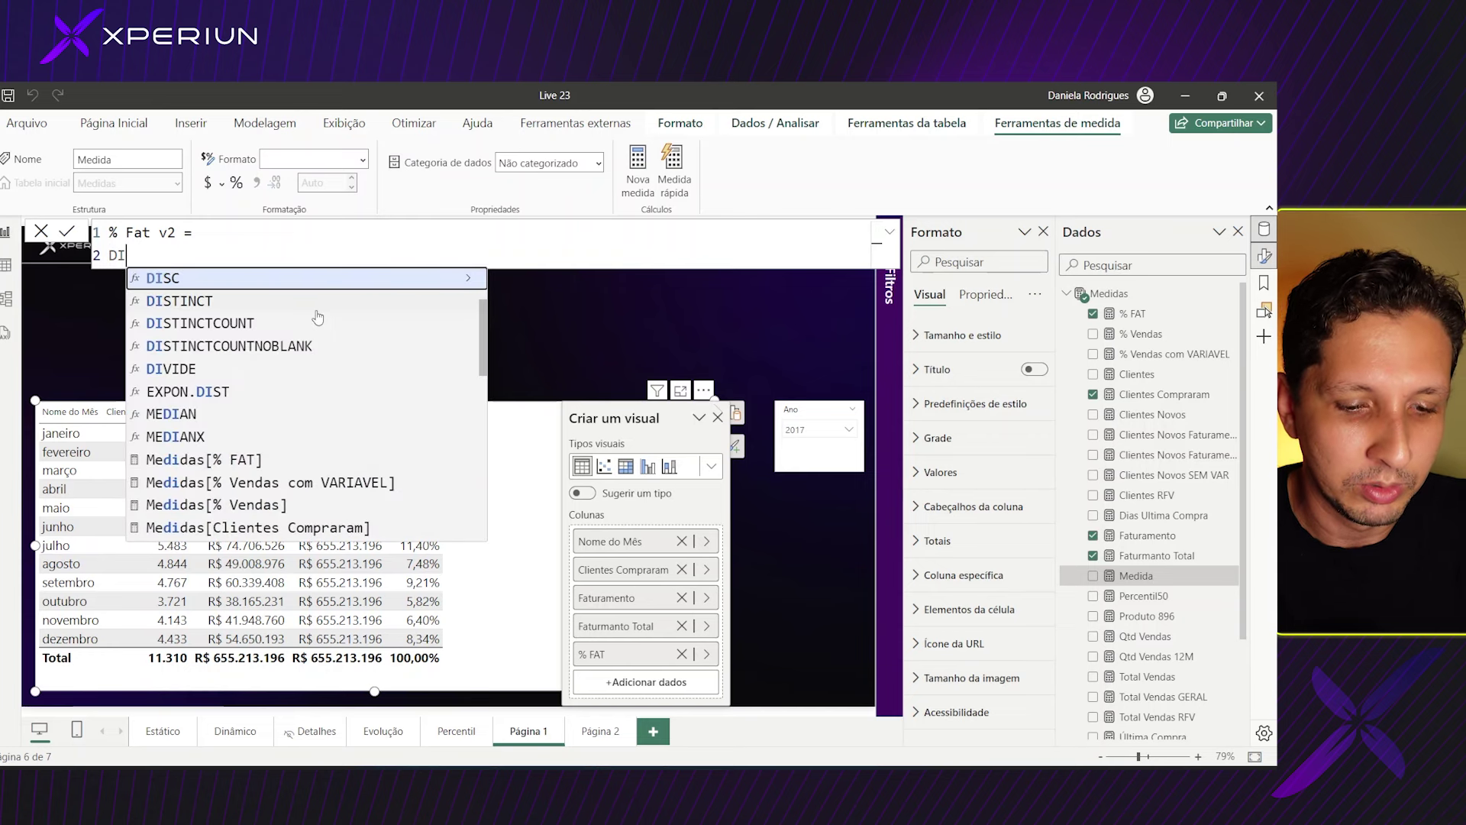
pyautogui.write('V')
pyautogui.press('Tab')
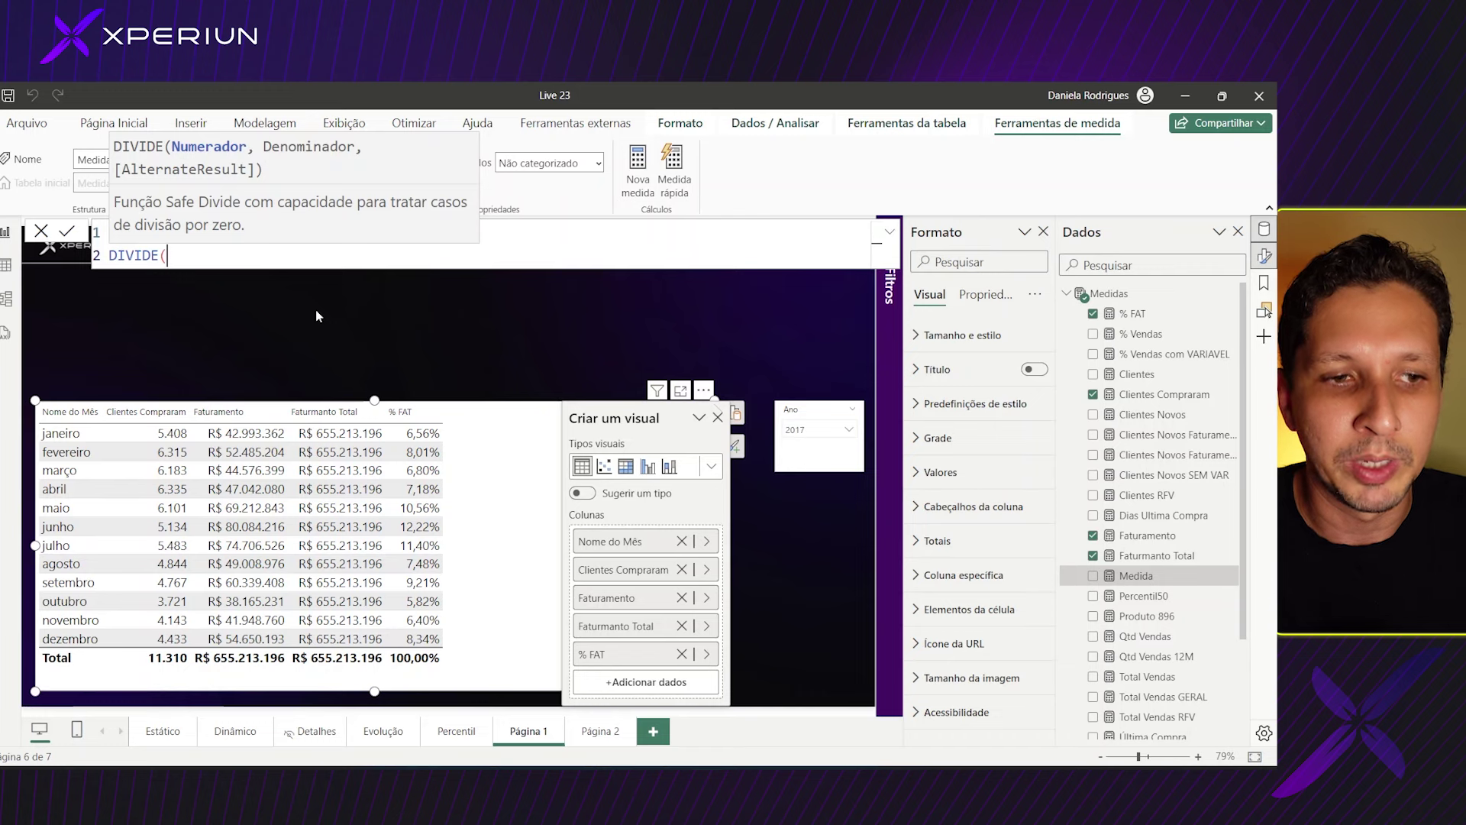
pyautogui.hotkey('shift', 'Return')
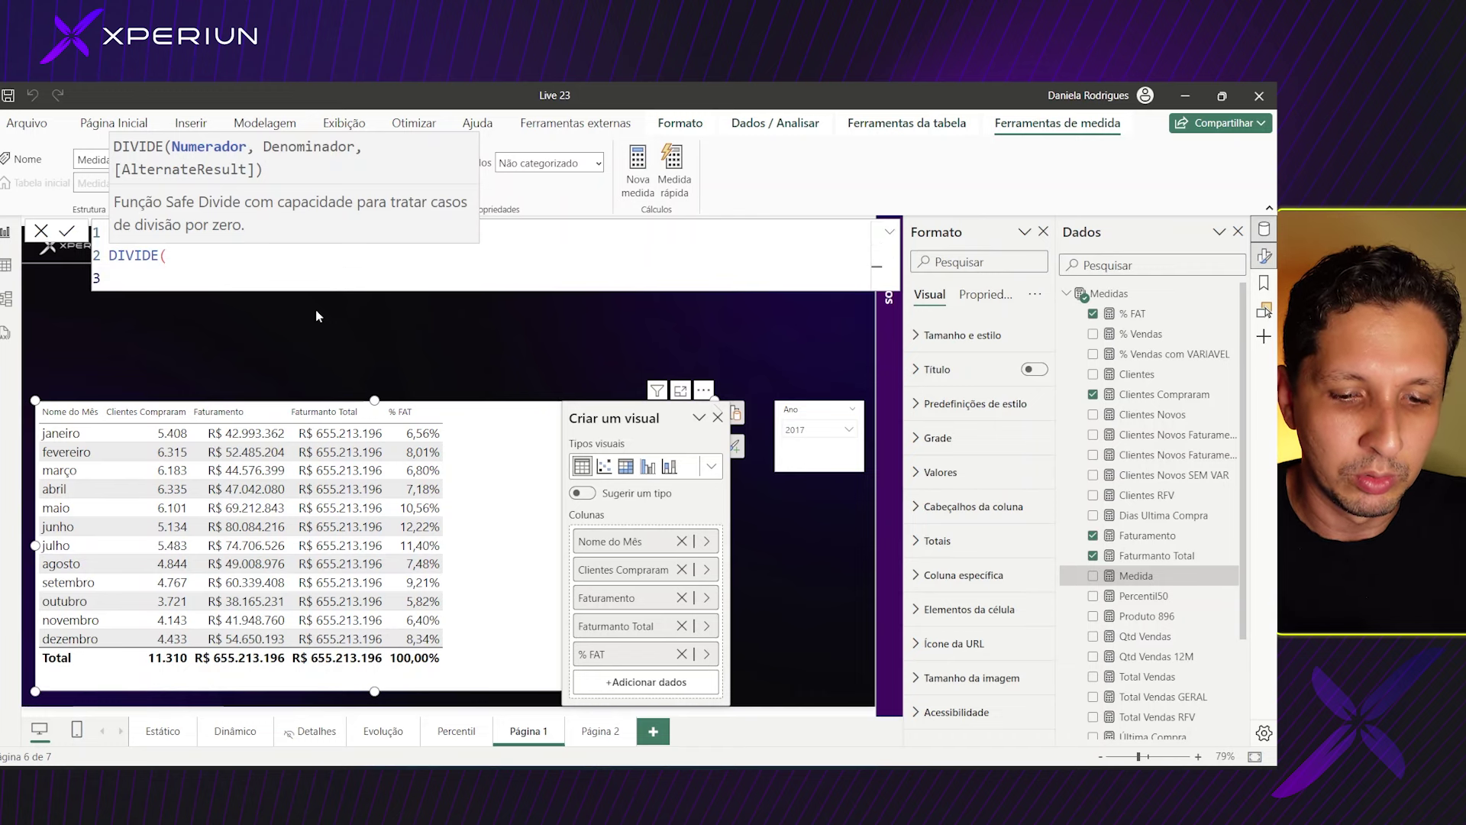
pyautogui.write('SUM(')
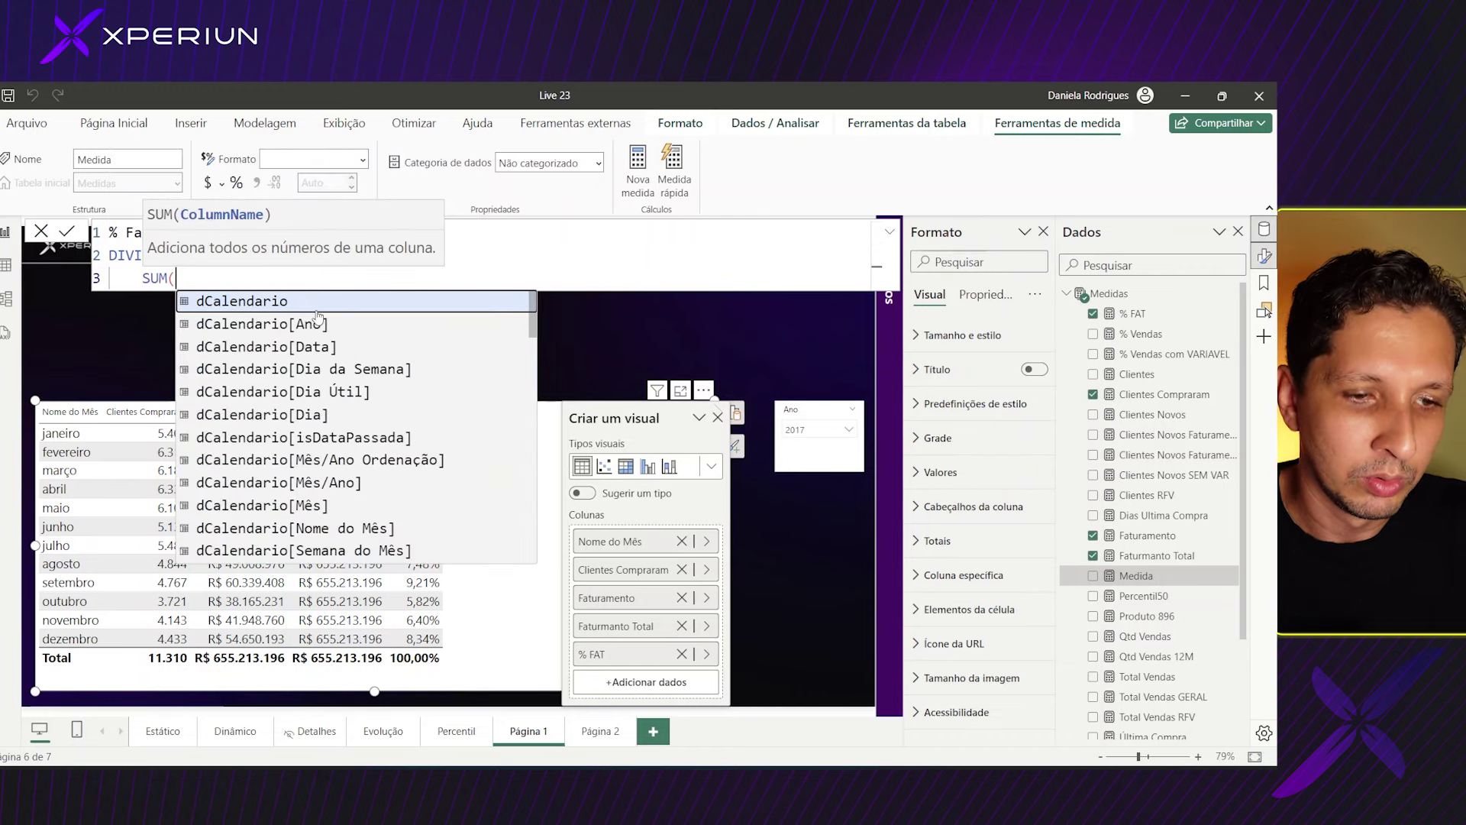
pyautogui.write('V')
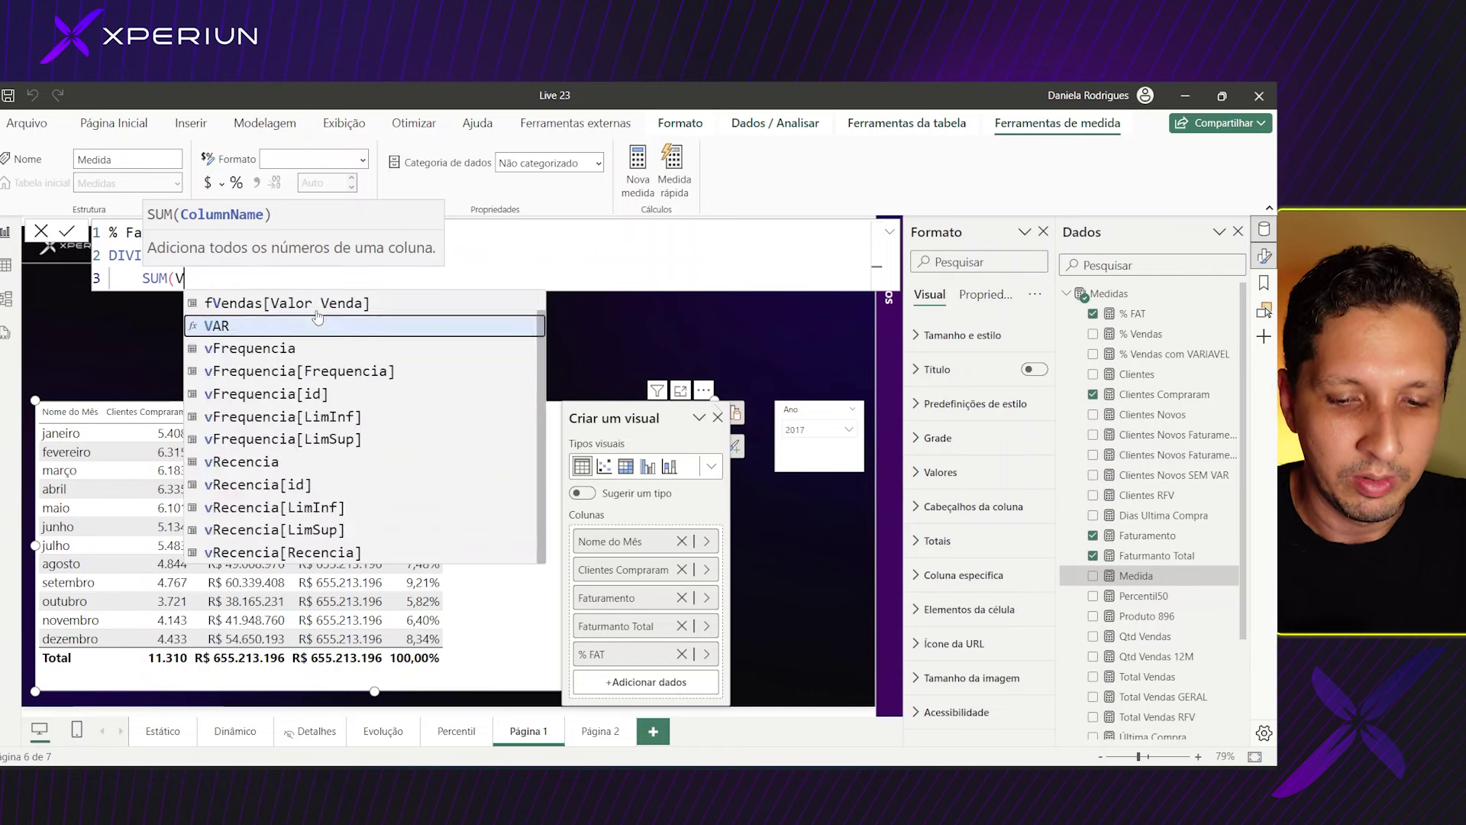
pyautogui.write('AL')
pyautogui.click(318, 320)
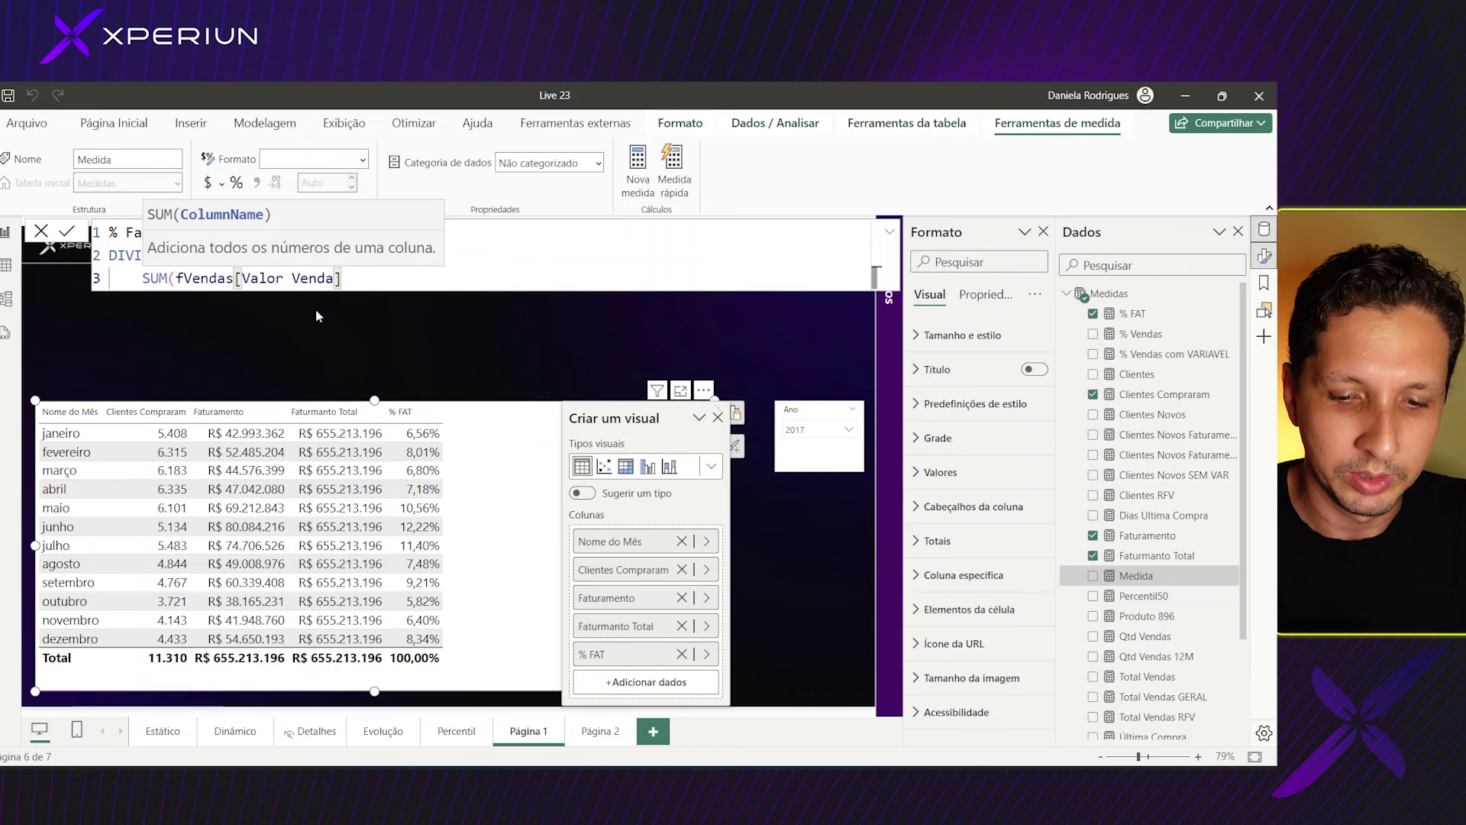
pyautogui.write(',')
# - Begin the CALCULATE denominator and close the numerator's SUM parenthesis
pyautogui.hotkey('shift', 'Return')
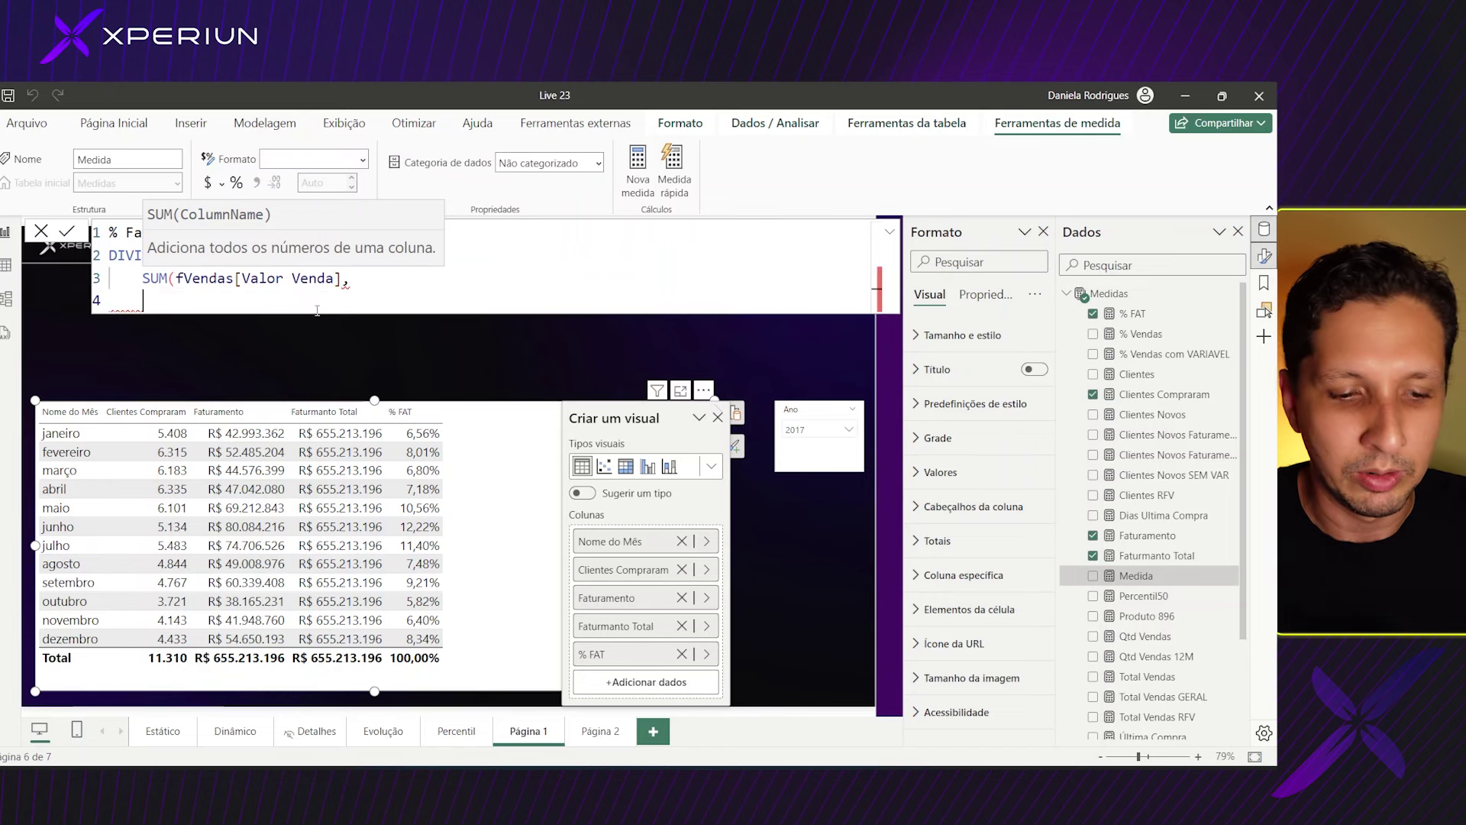
pyautogui.write('CAL')
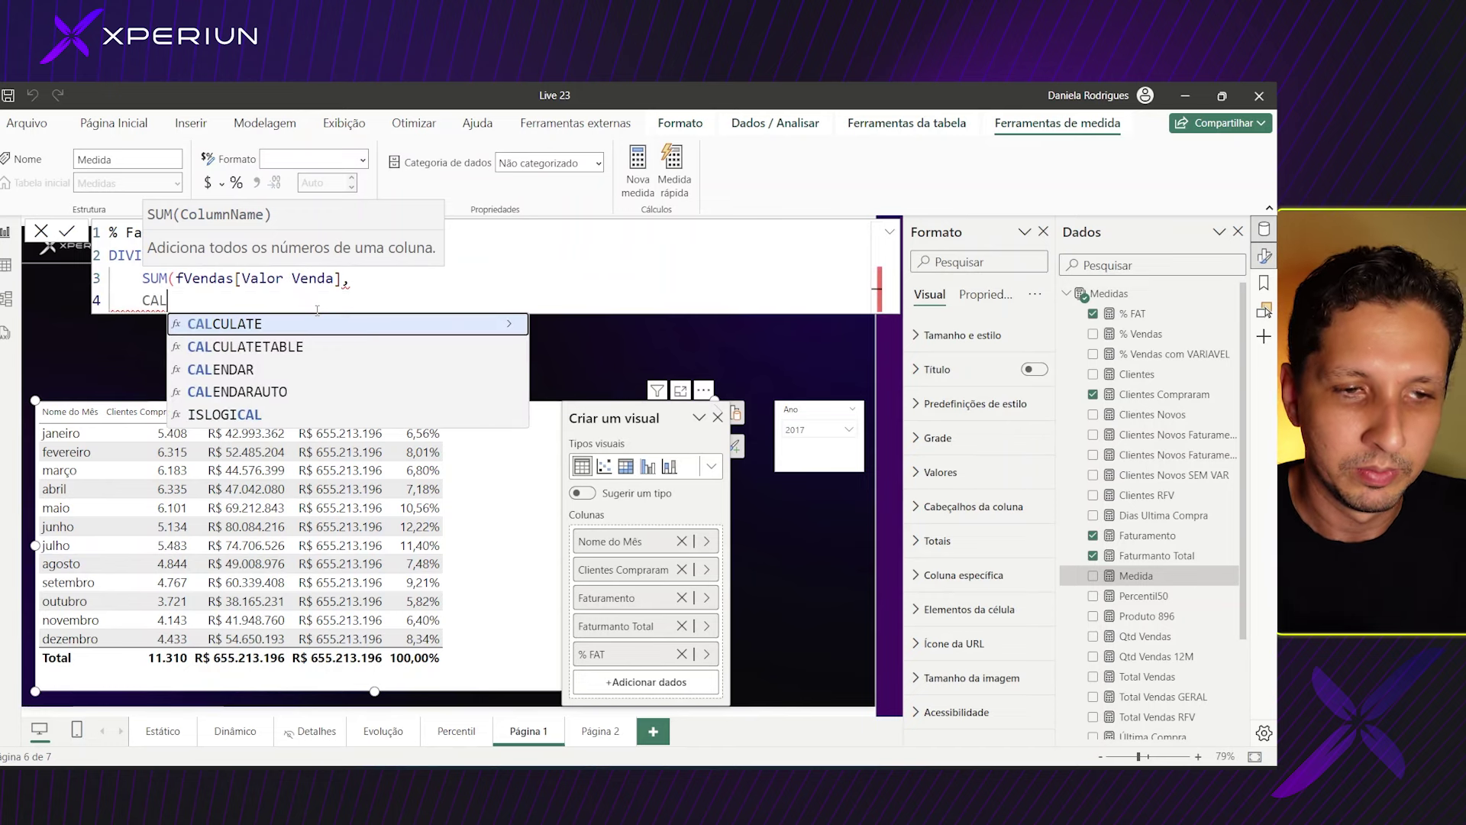
pyautogui.press('Tab')
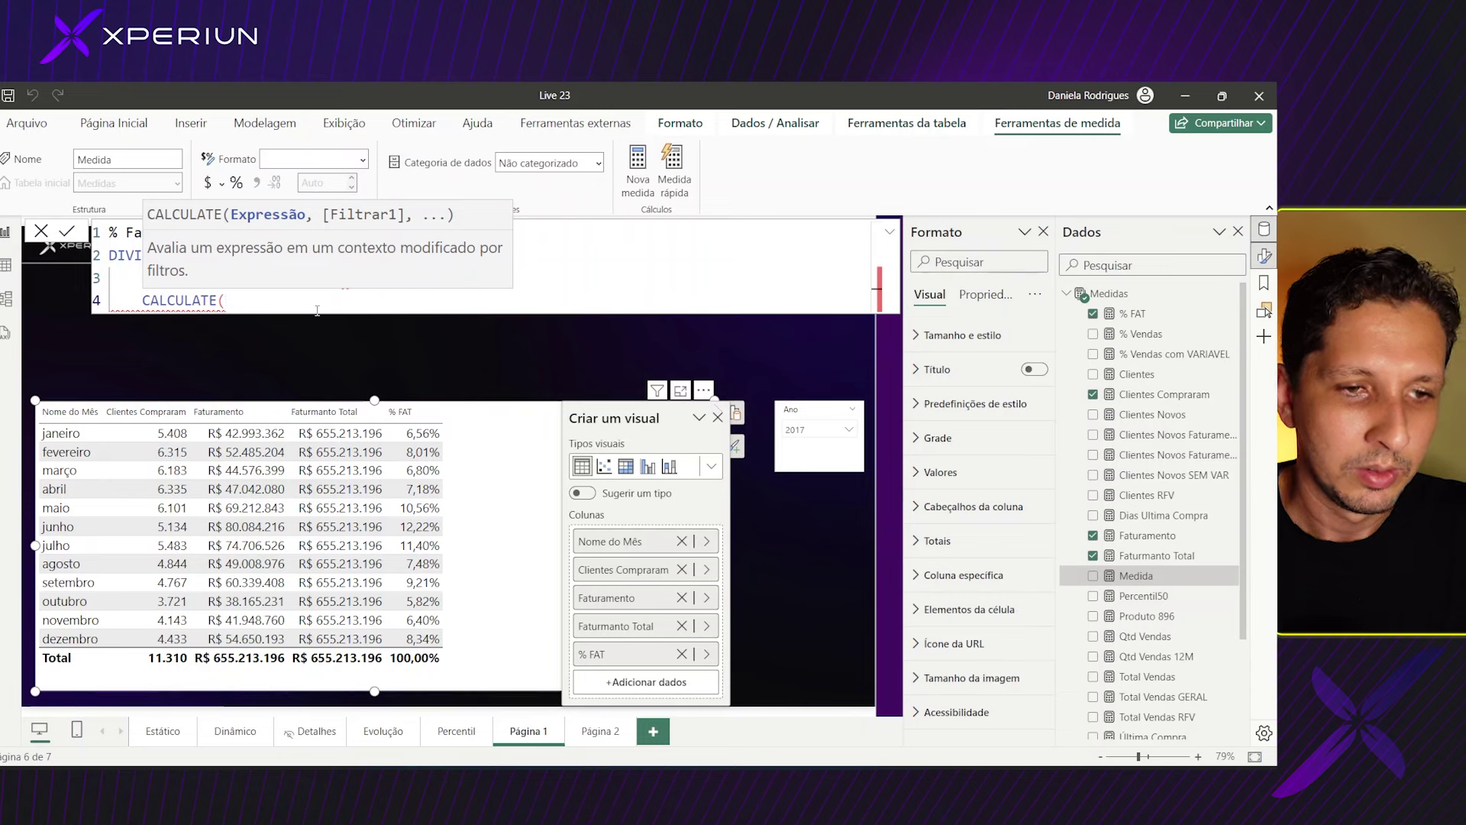
pyautogui.hotkey('shift', 'Return')
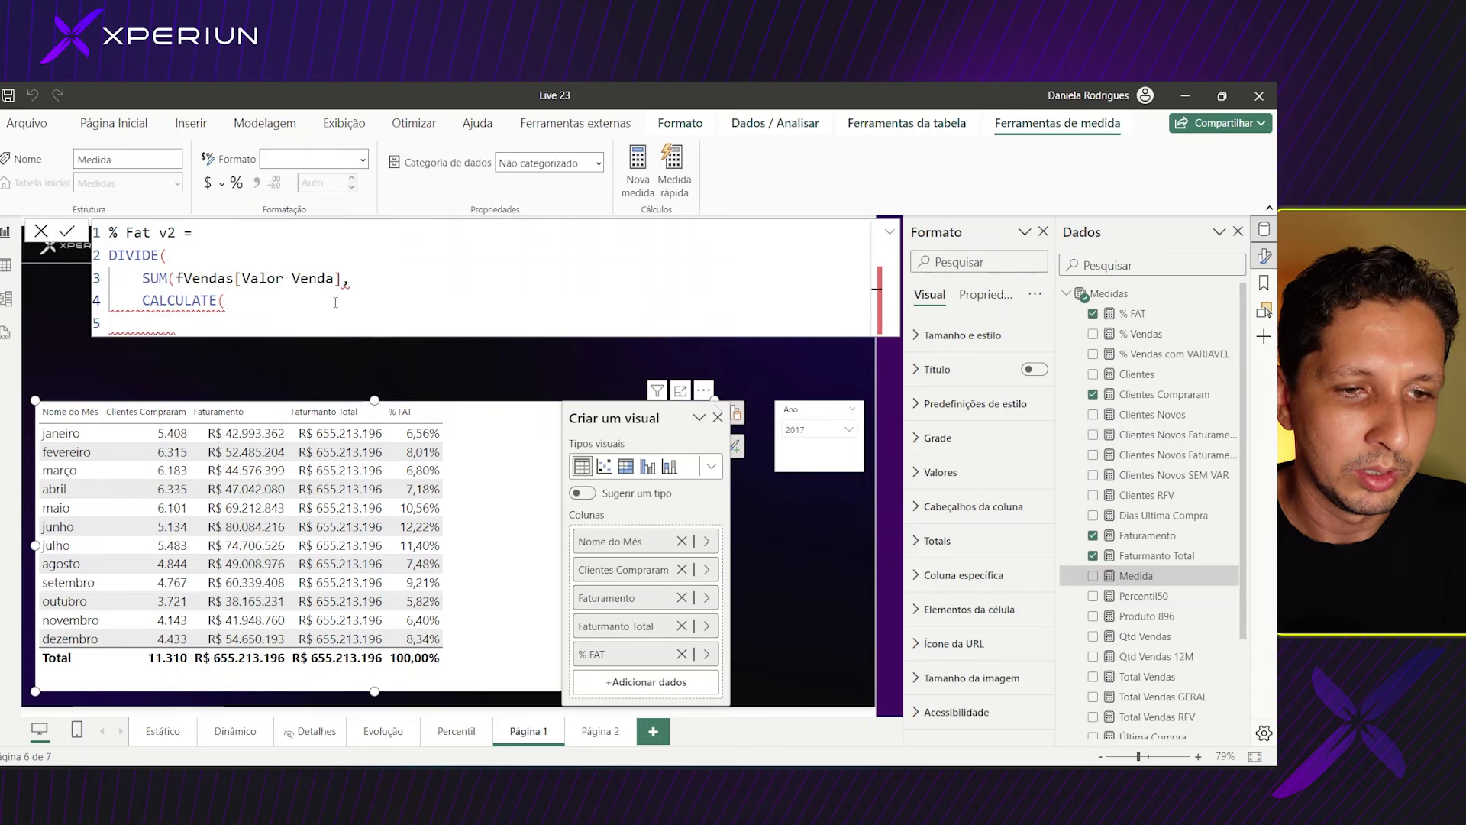
pyautogui.doubleClick(345, 281)
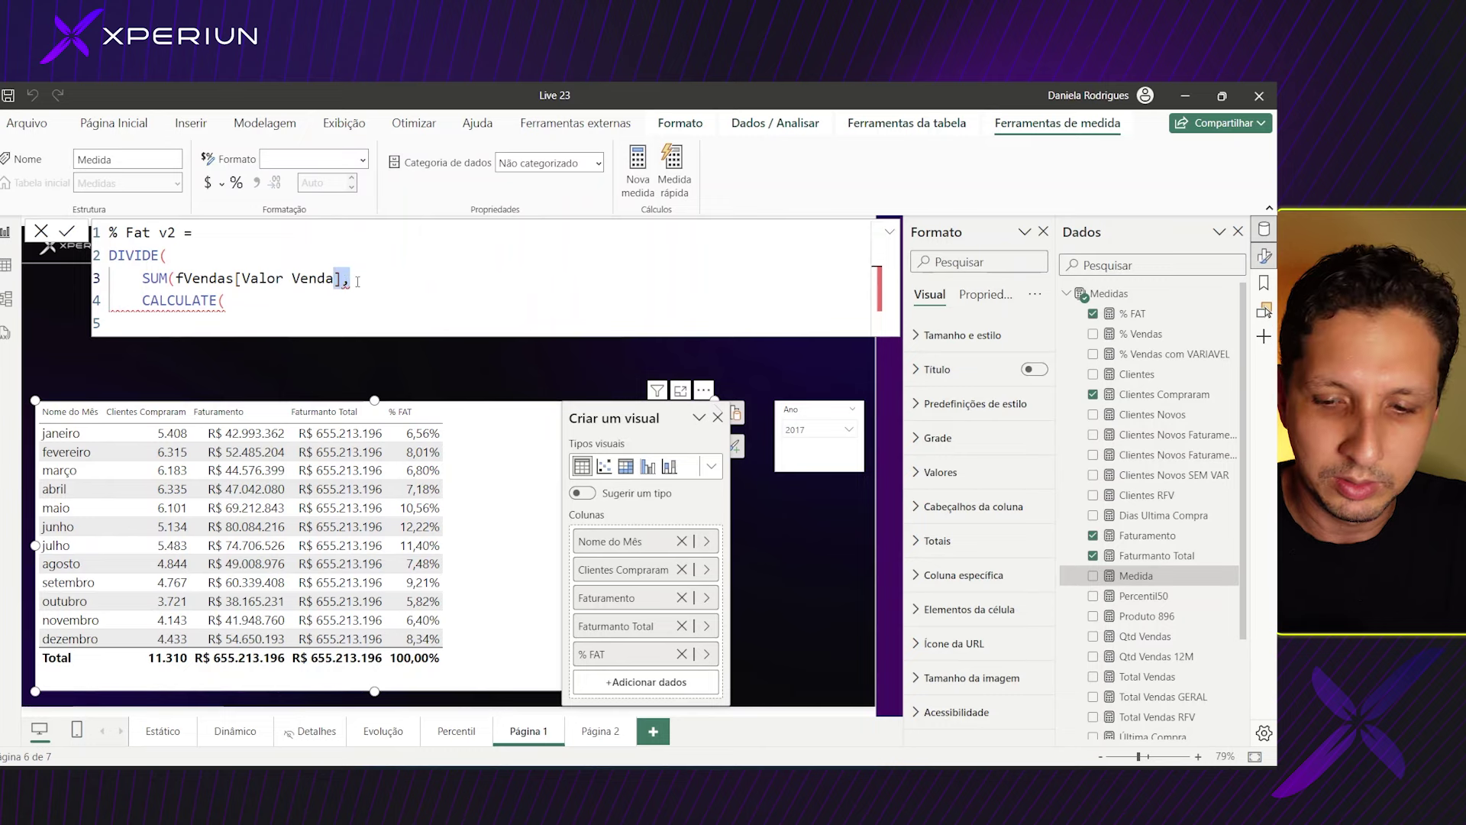
pyautogui.press('Left')
pyautogui.write(')')
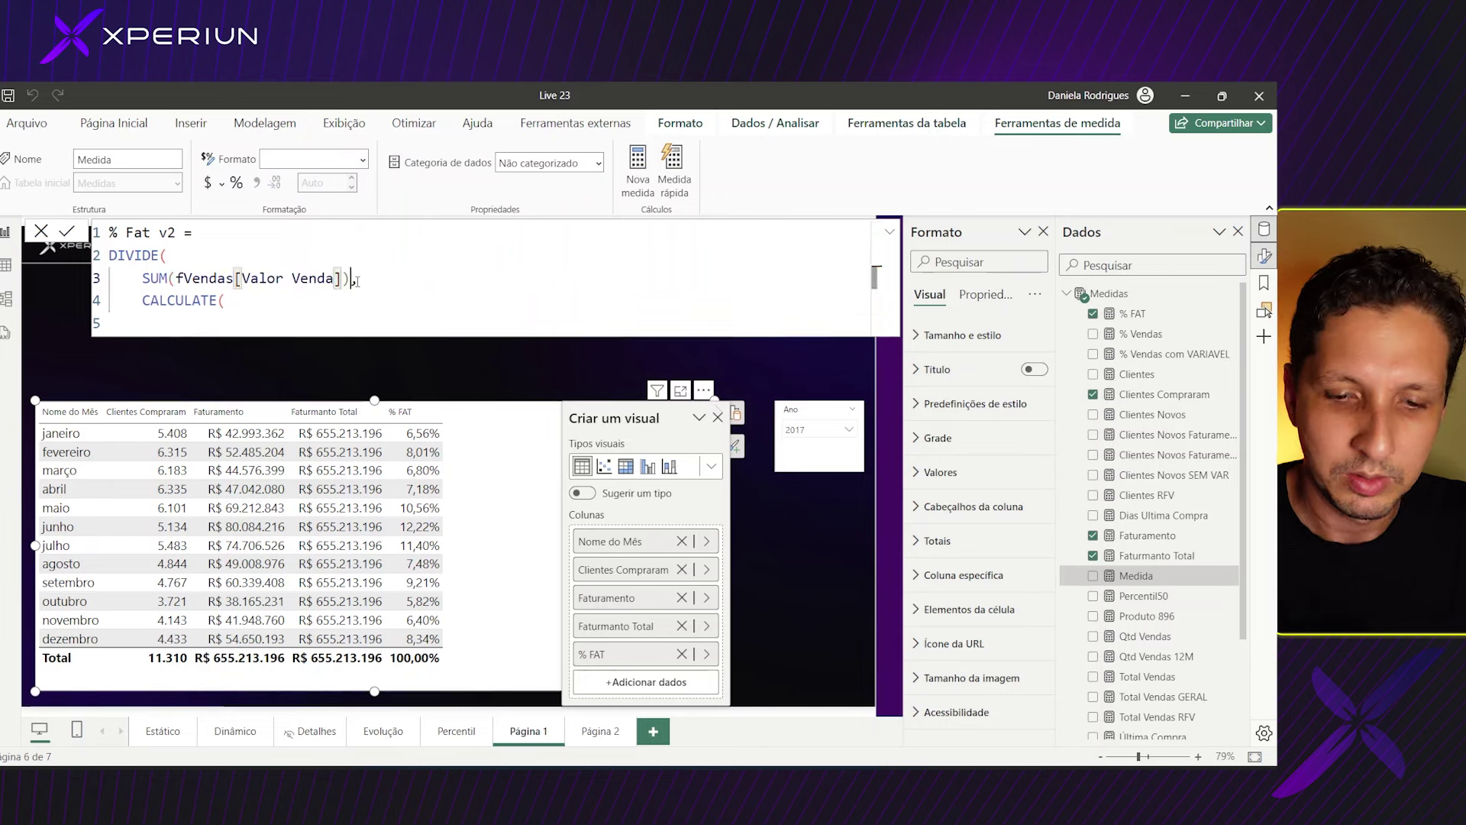
pyautogui.press('Down')
# - Inside CALCULATE, add SUM(fVendas[Valor Venda]) and start an ALLSELECTED filter
pyautogui.hotkey('shift', 'Return')
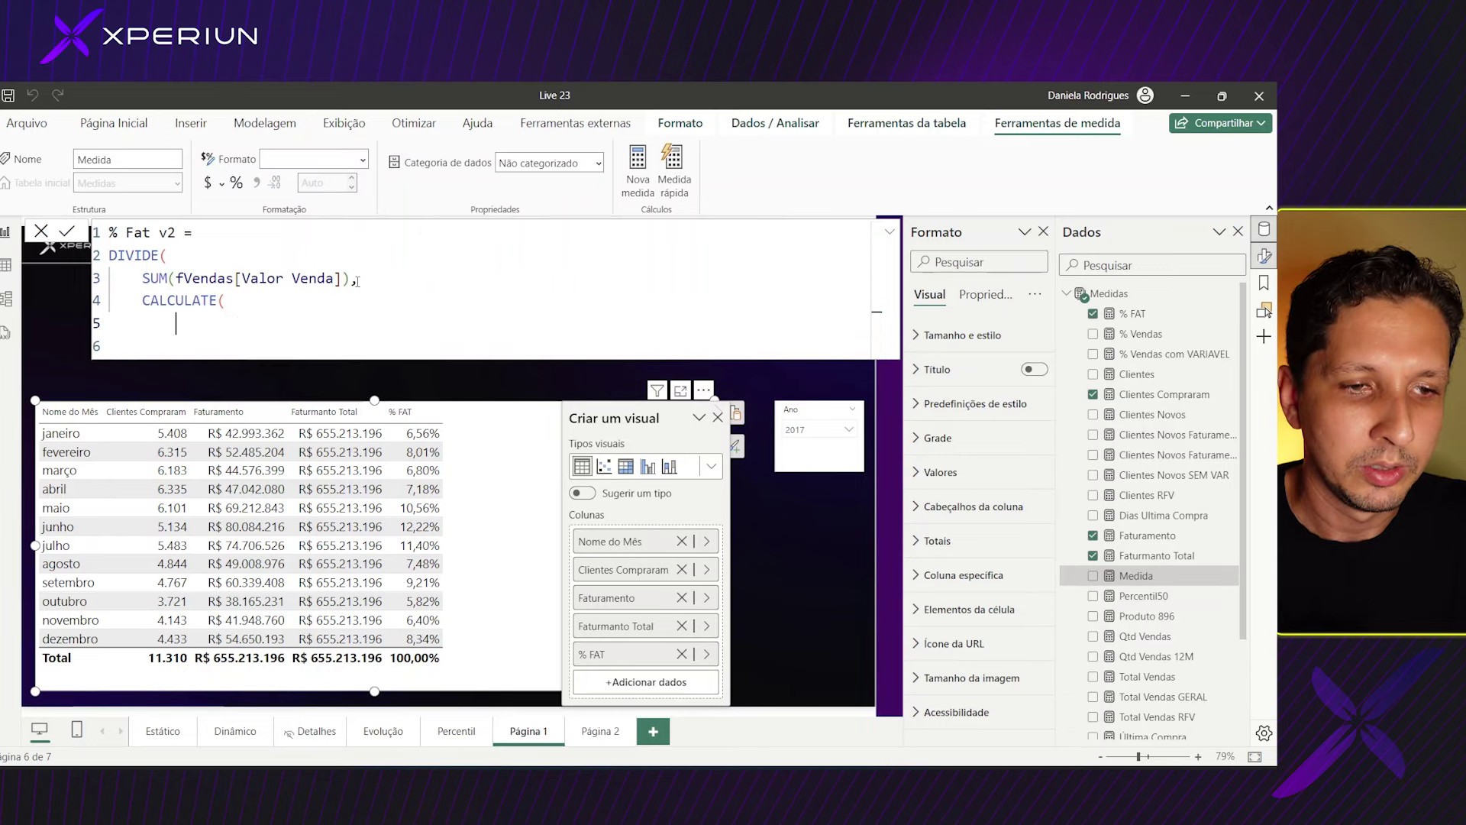
pyautogui.write('SUM')
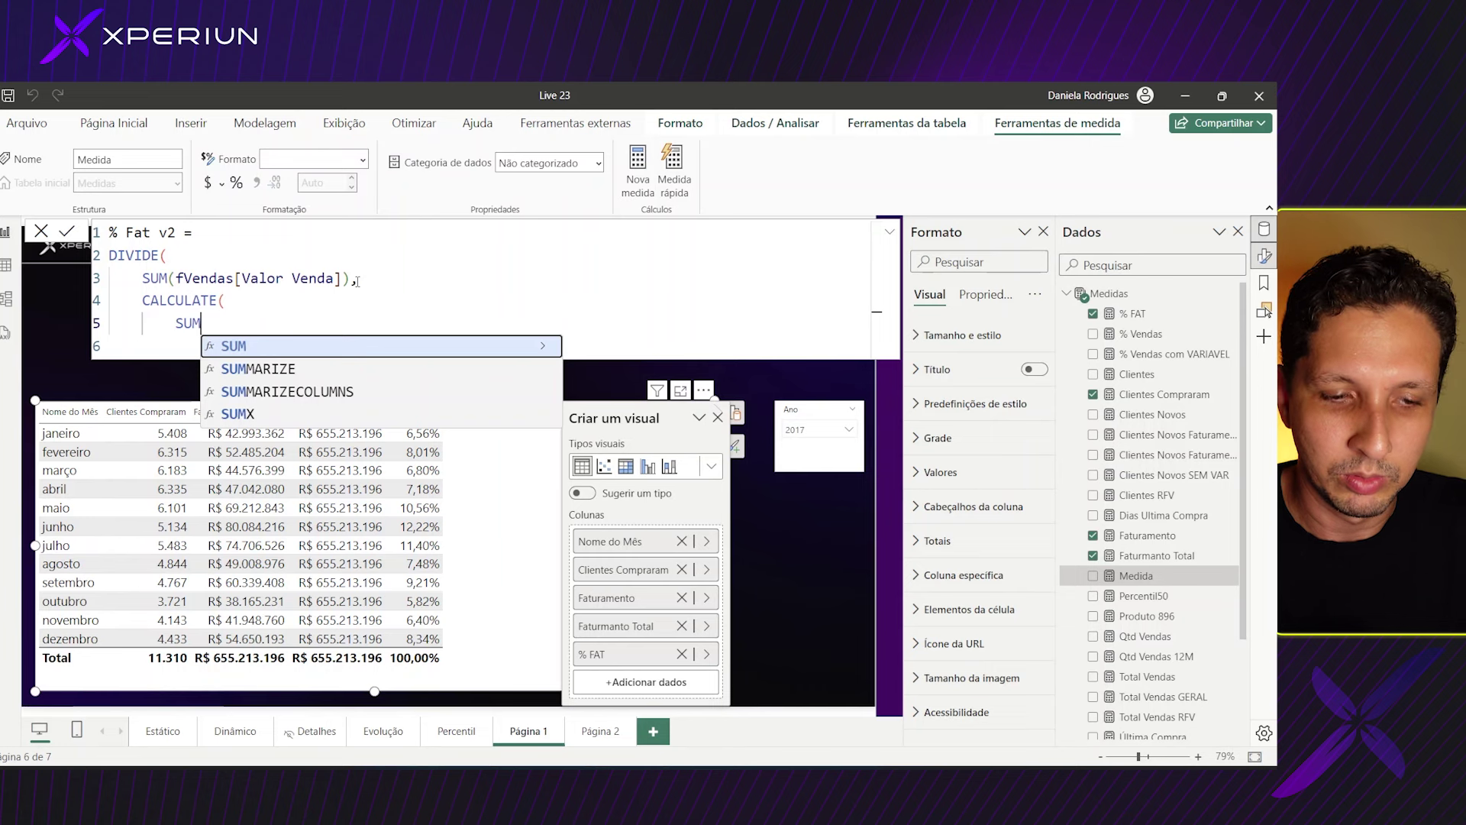
pyautogui.write('(VALO')
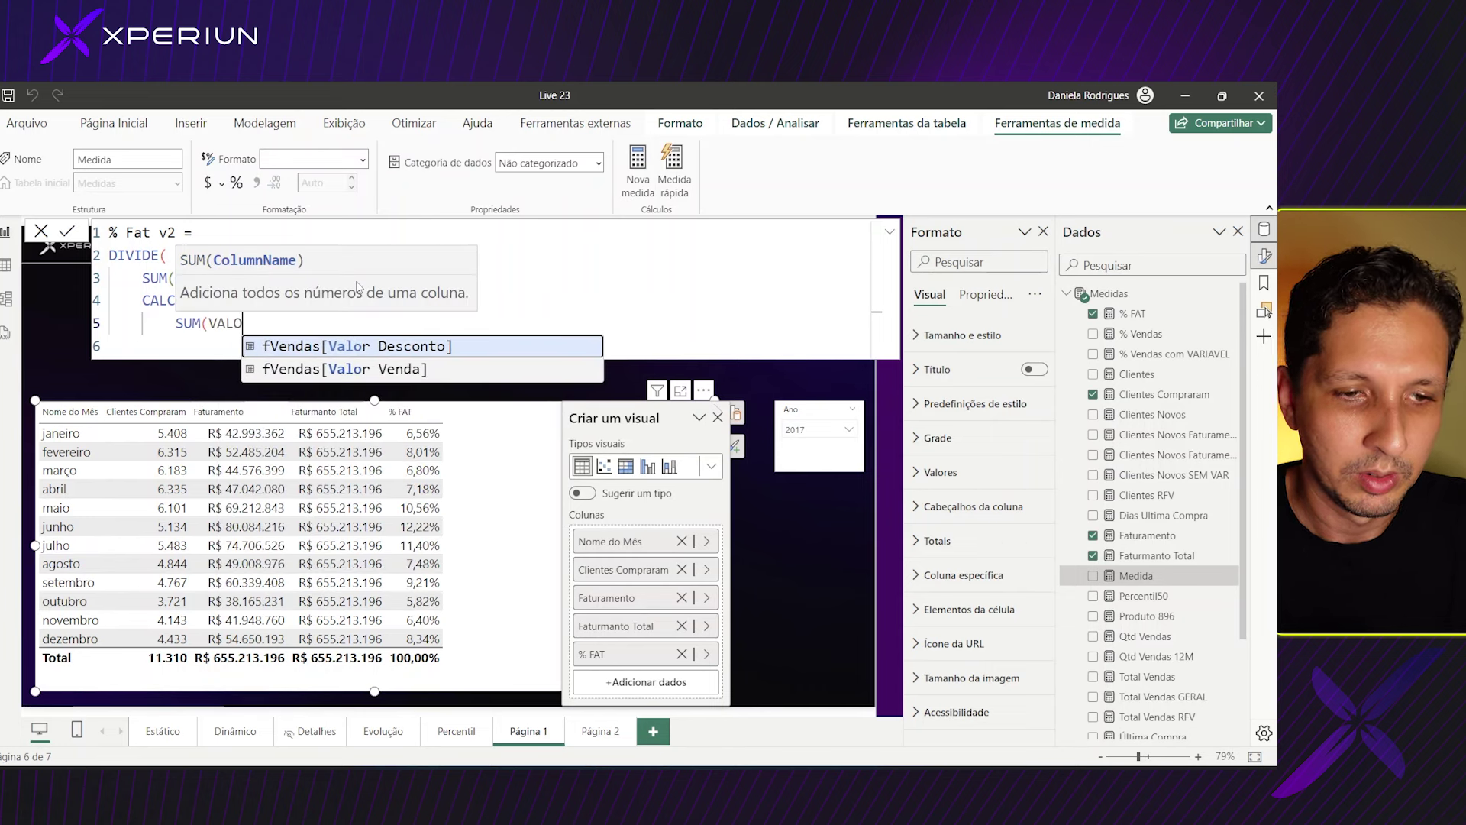
pyautogui.press('Down')
pyautogui.press('Tab')
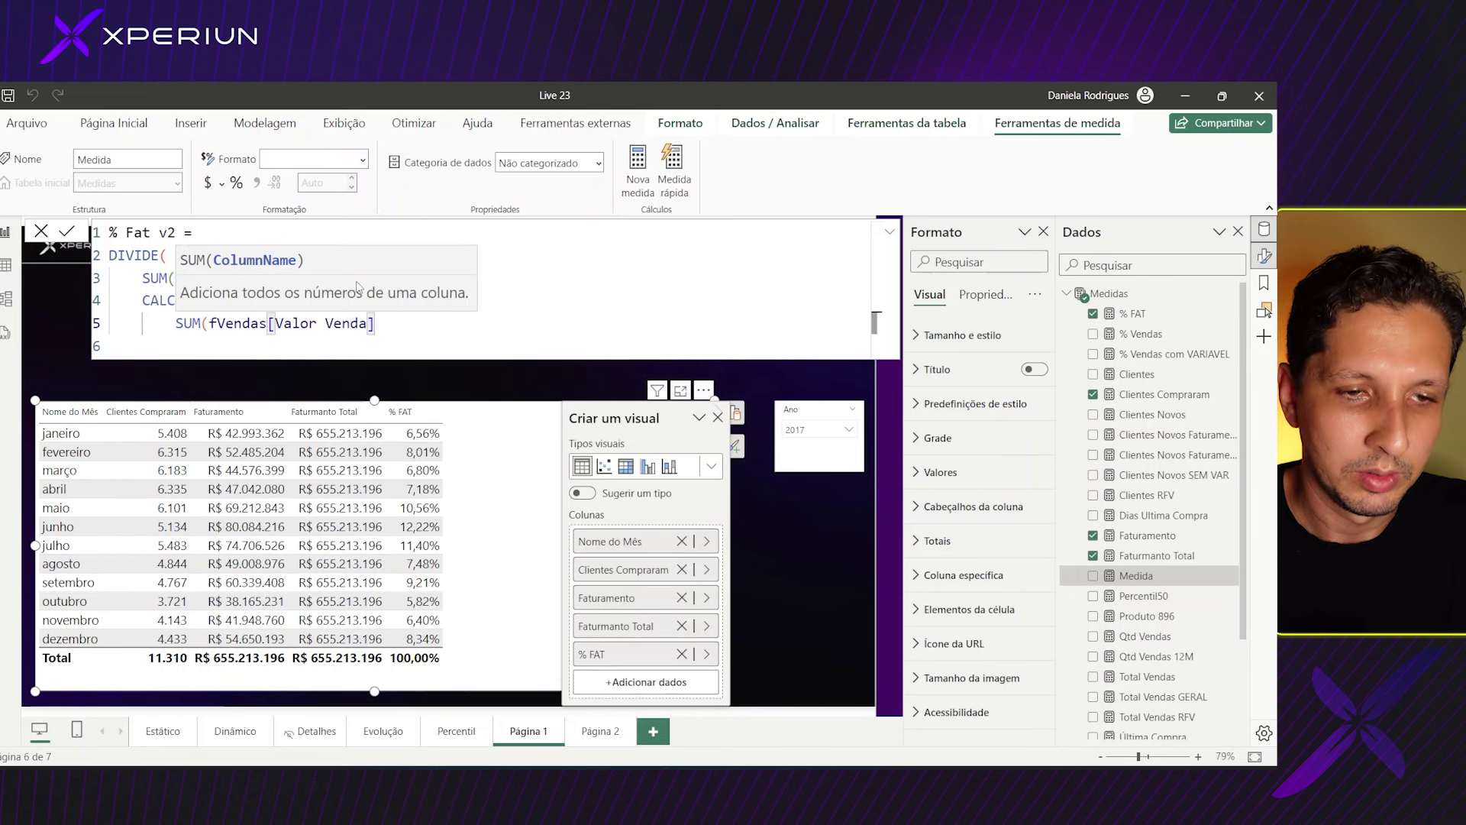
pyautogui.write('),')
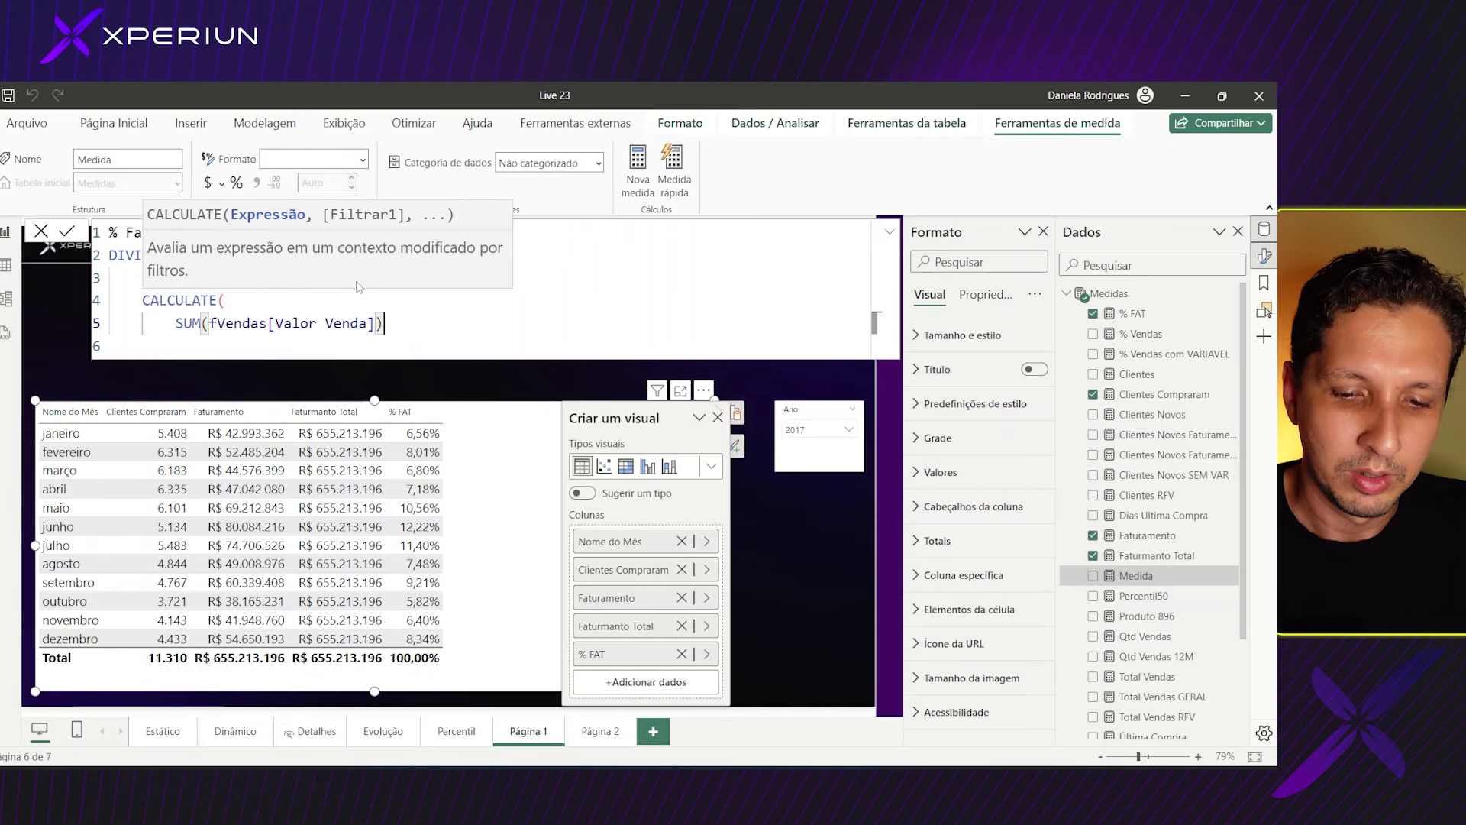
pyautogui.hotkey('shift', 'Return')
pyautogui.write('ALL')
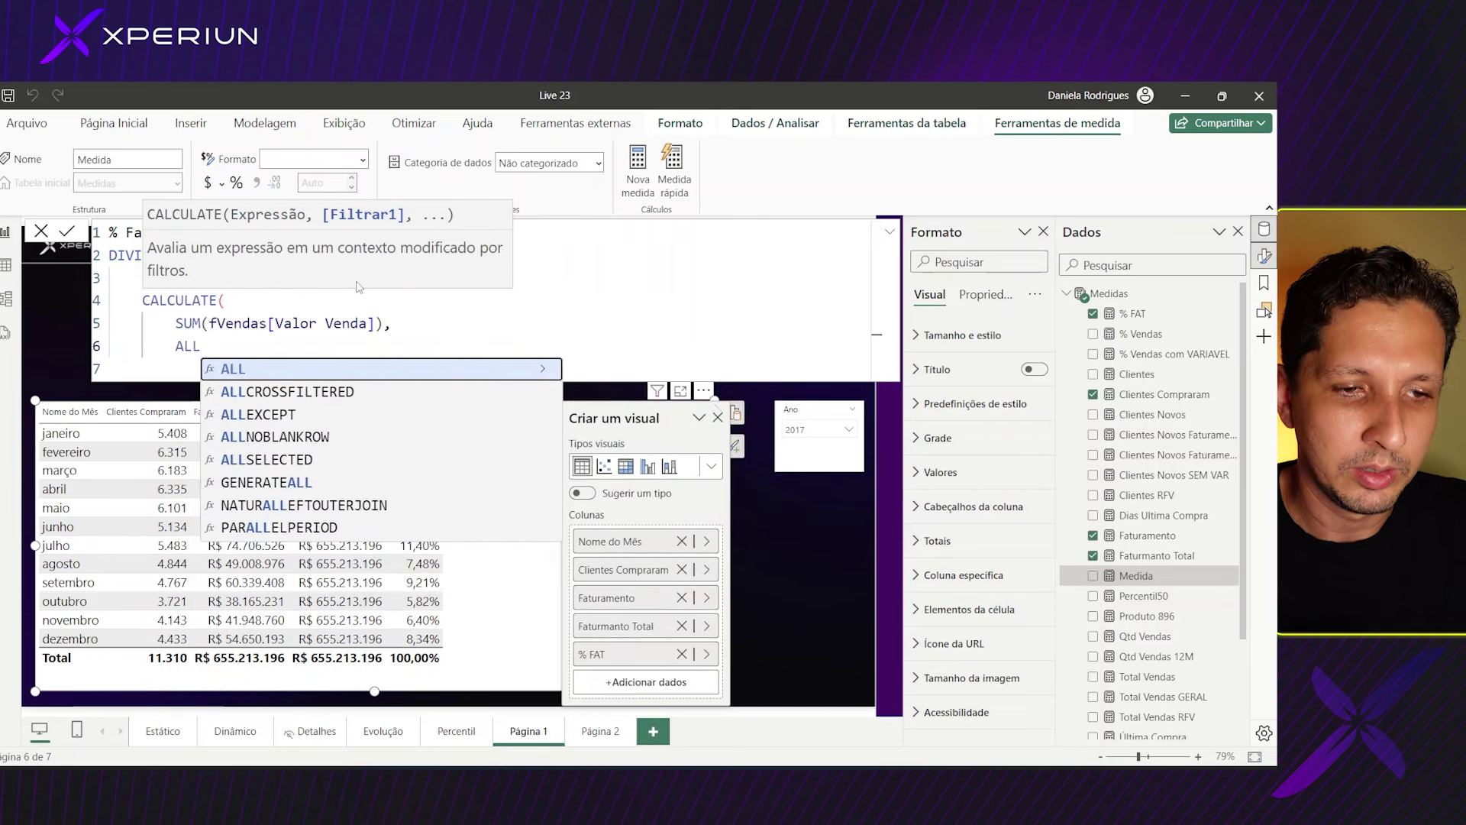
pyautogui.press('Down')
pyautogui.press('Down')
pyautogui.press('Down')
pyautogui.press('Down')
pyautogui.press('Down')
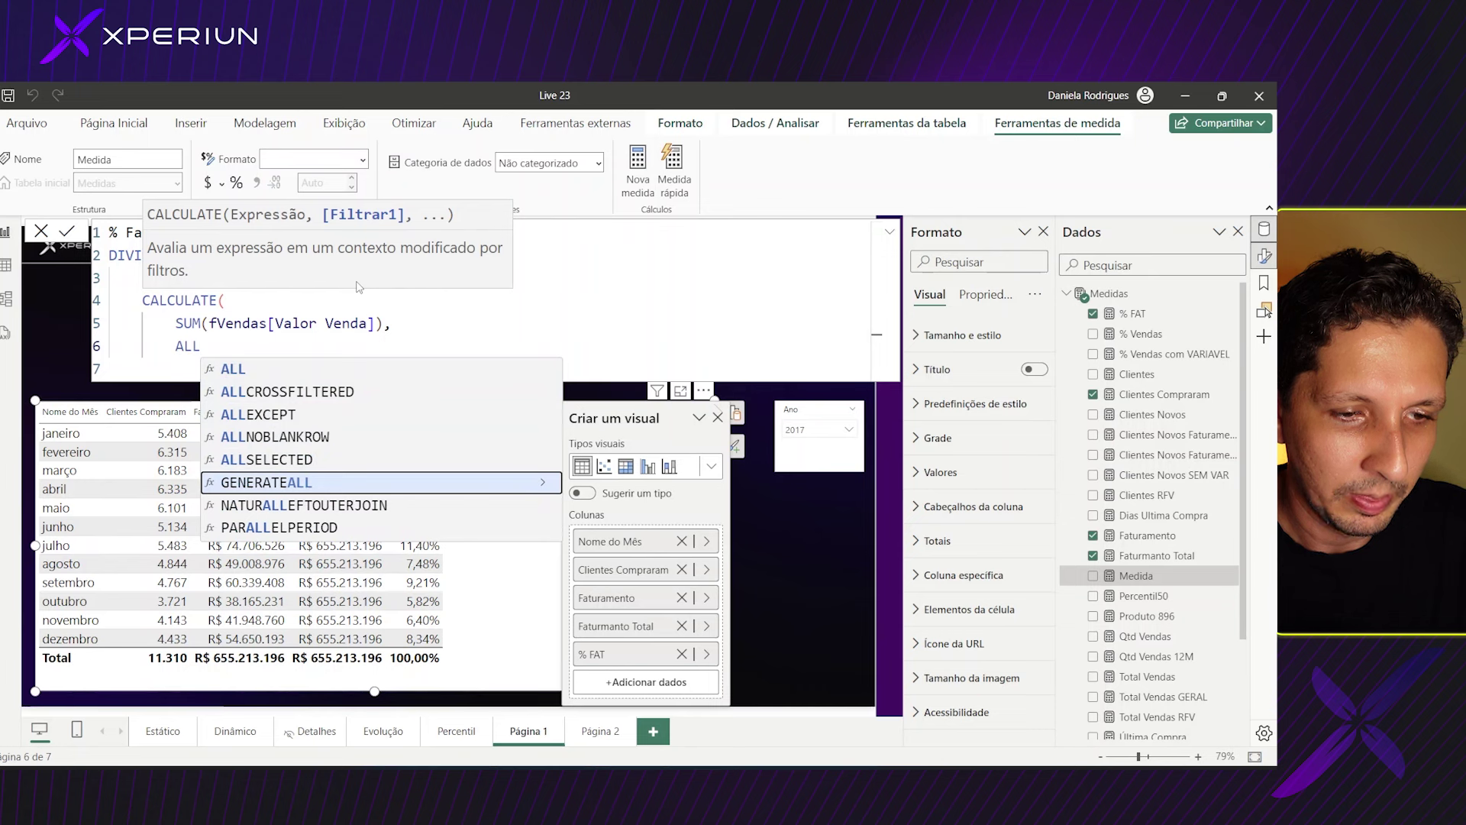
pyautogui.press('Up')
pyautogui.press('Tab')
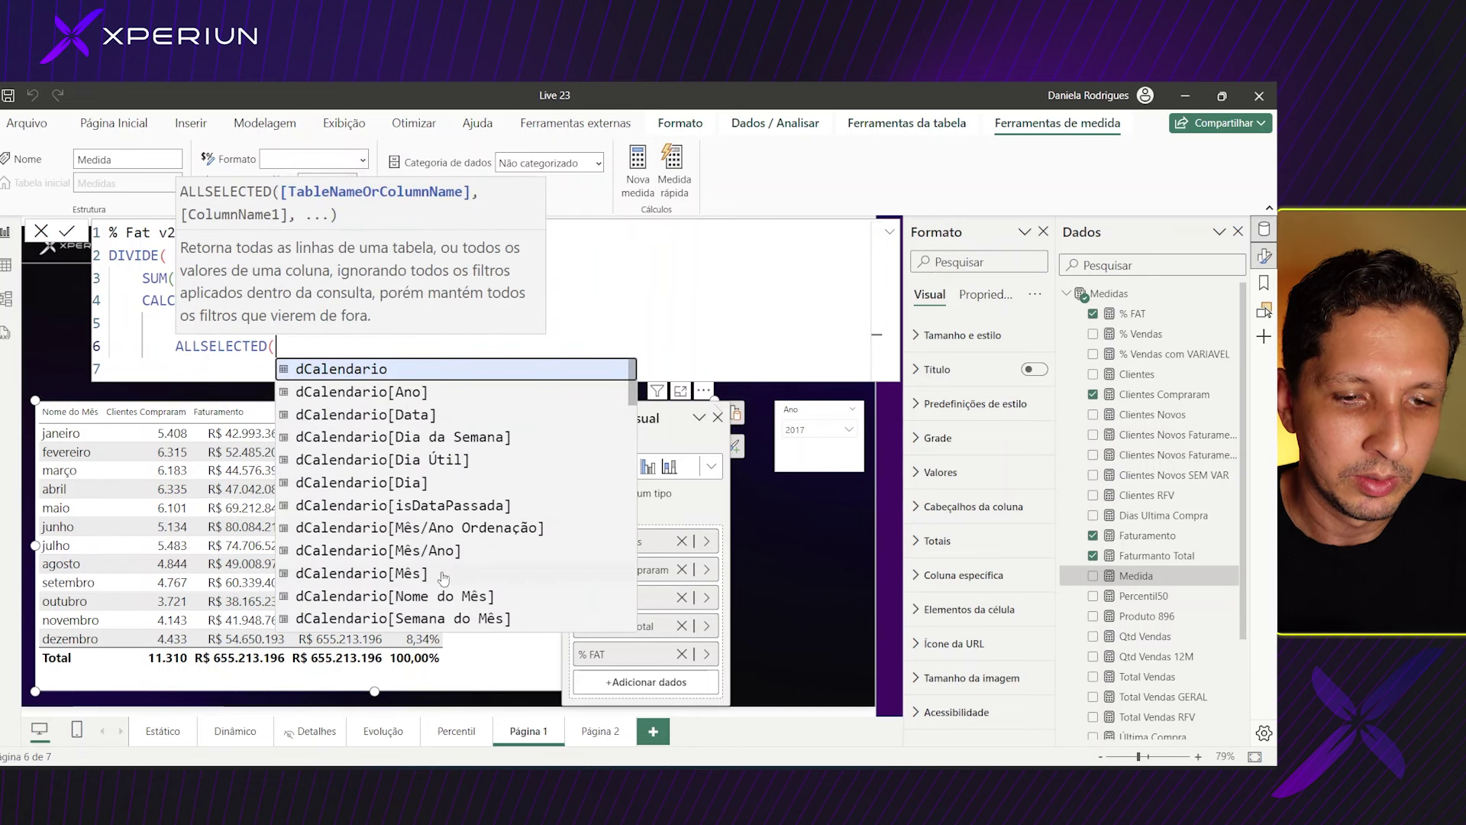
# - Filter ALLSELECTED on dCalendario[Nome do Mês] and dCalendario[Mês], close all parentheses, and commit
pyautogui.doubleClick(437, 602)
pyautogui.write(',')
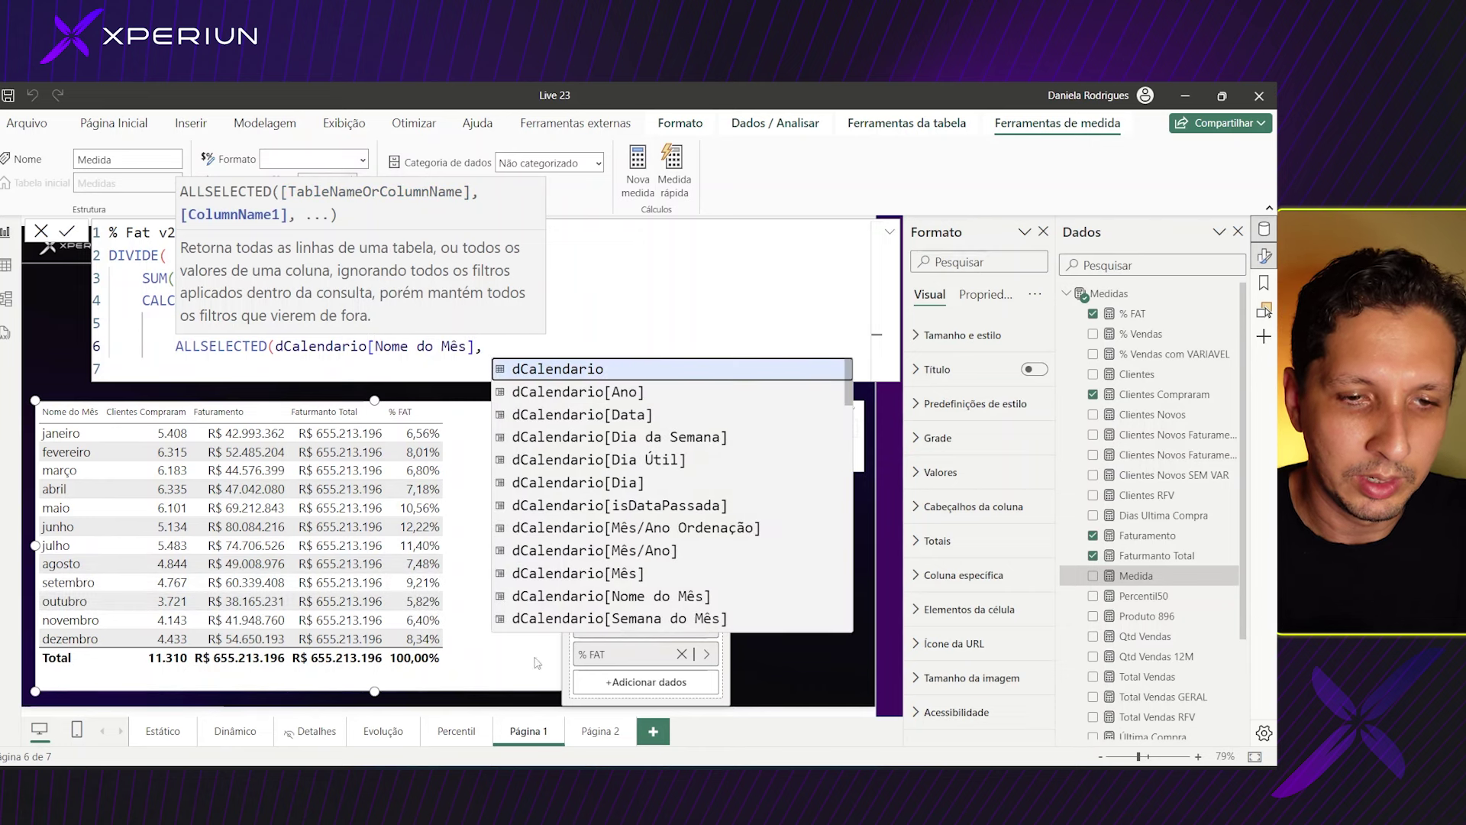
pyautogui.doubleClick(628, 574)
pyautogui.write(')')
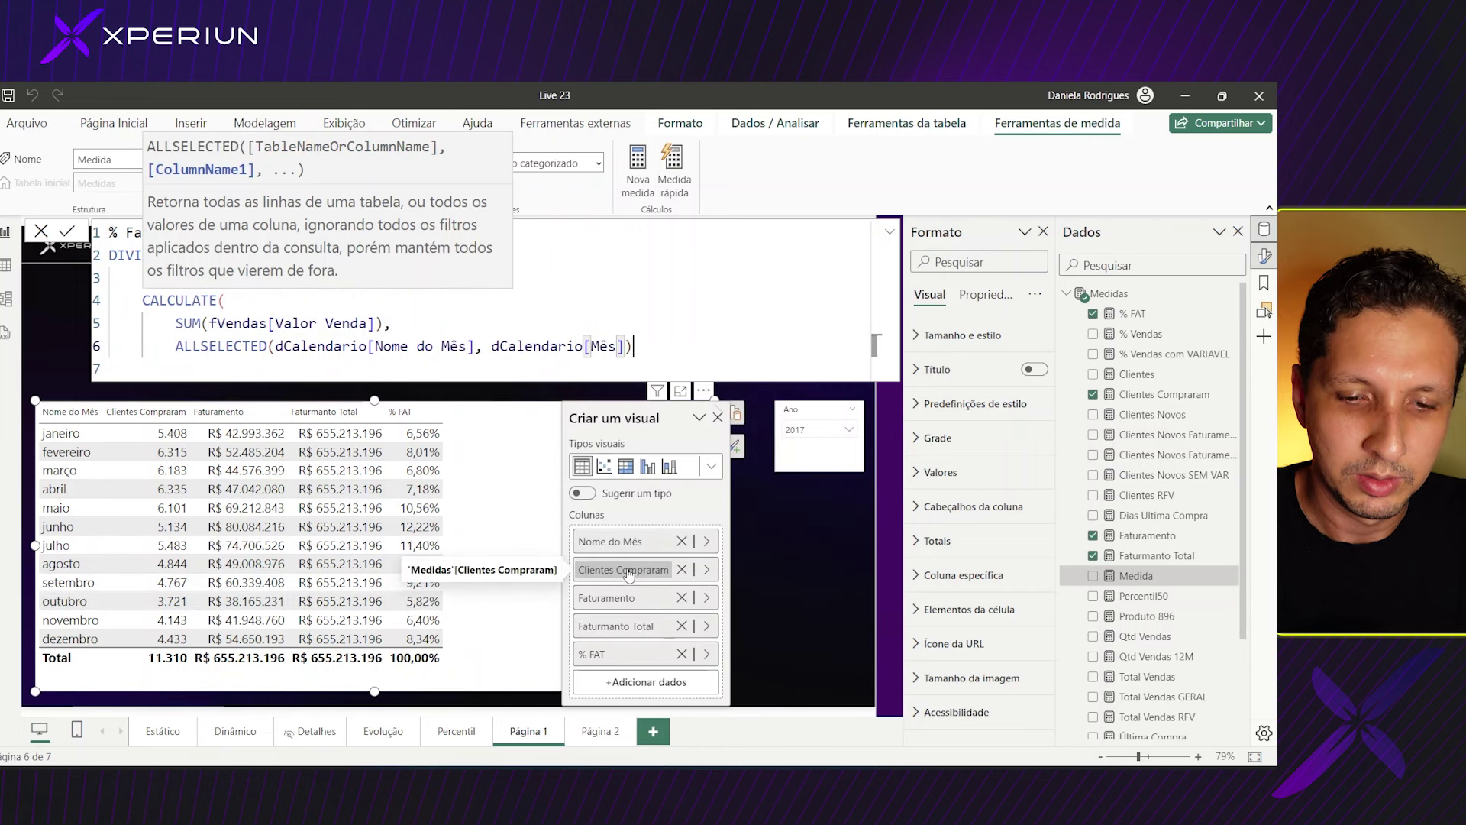
pyautogui.hotkey('shift', 'Return')
pyautogui.write(')')
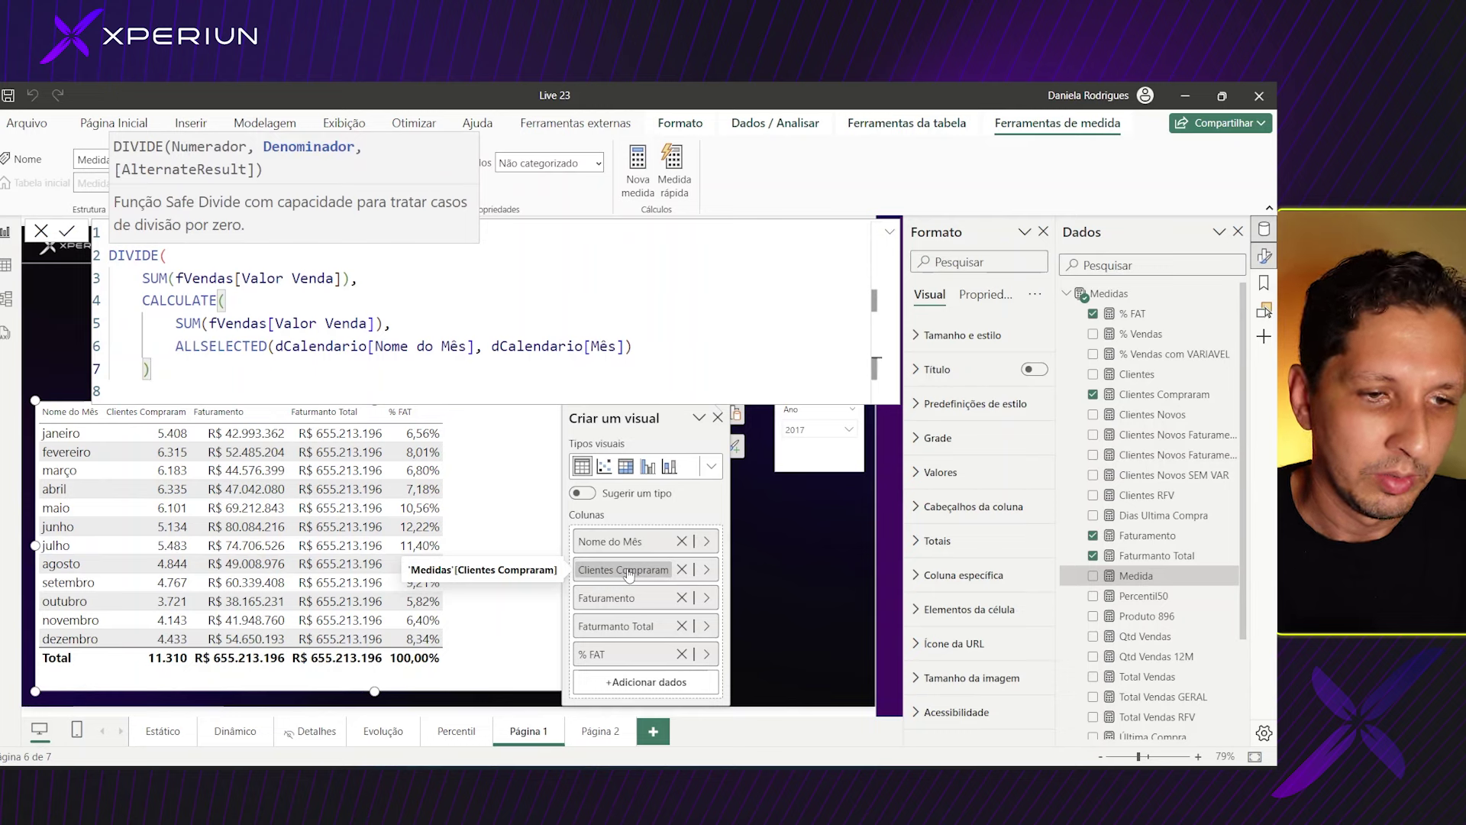
pyautogui.hotkey('shift', 'Return')
pyautogui.write(')')
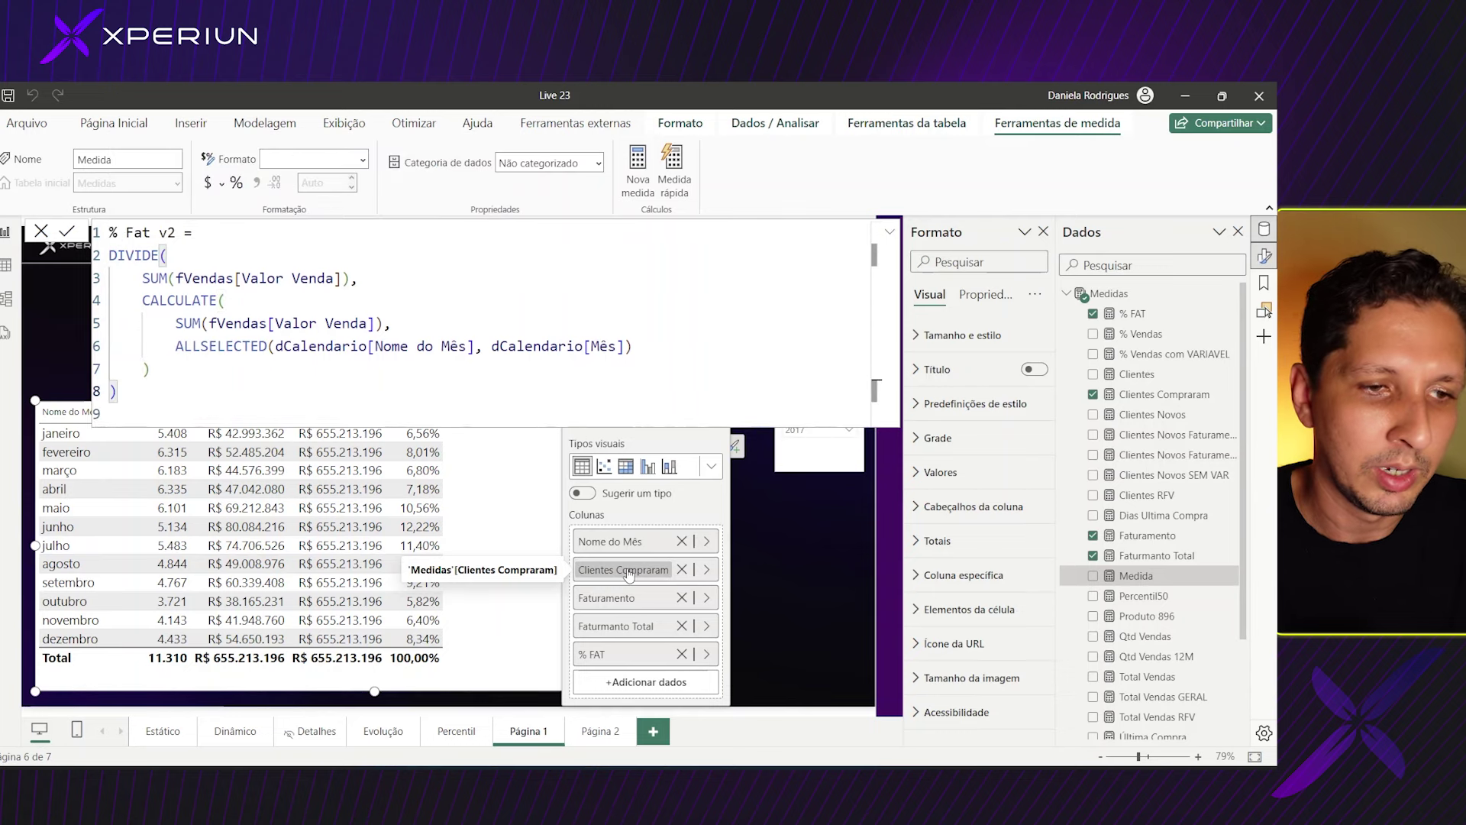
pyautogui.press('Return')
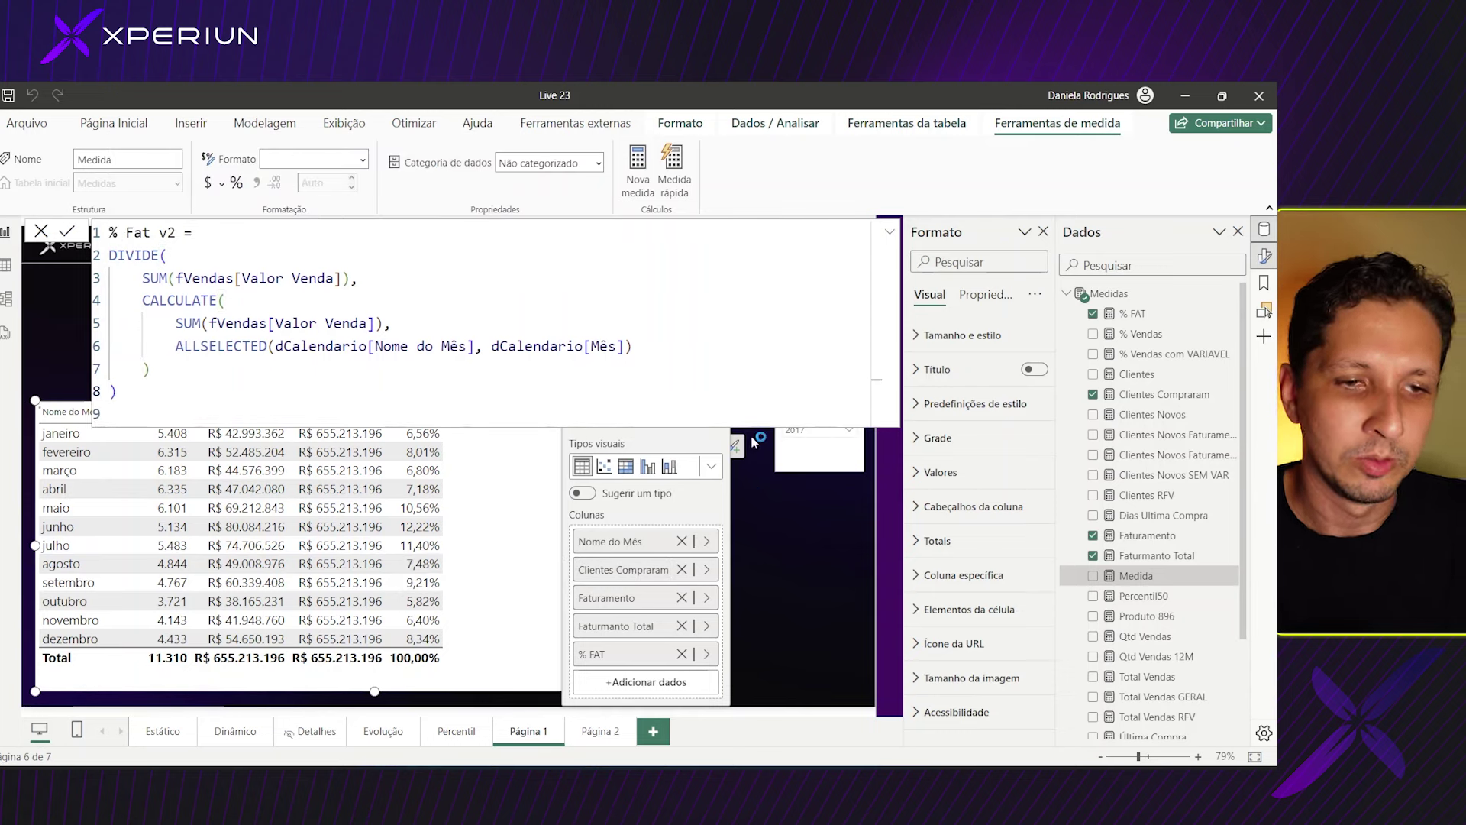
# - Format % Fat v2 as a percentage and add it to the month table beside % FAT
pyautogui.click(236, 183)
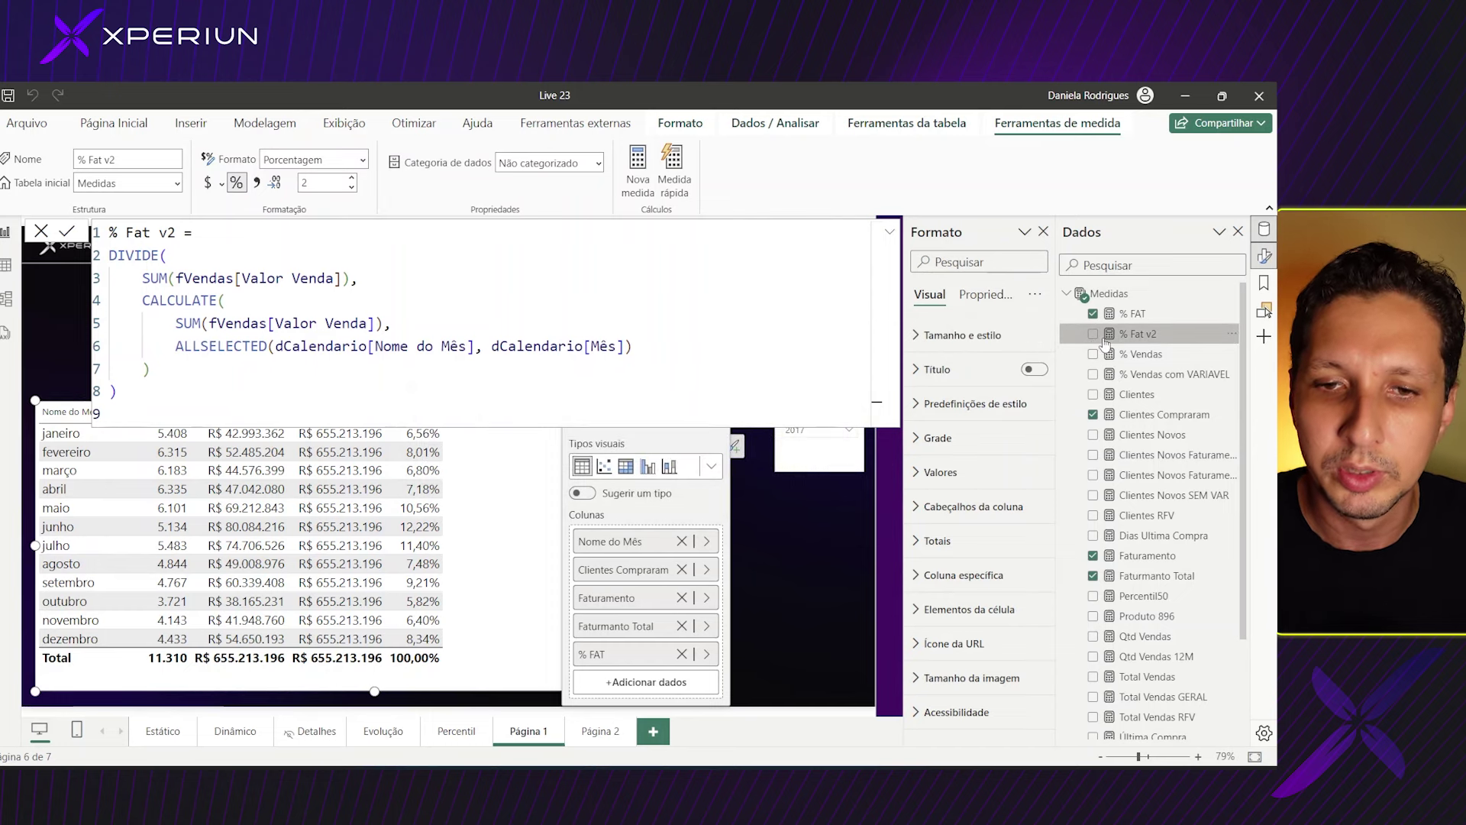
pyautogui.click(1092, 334)
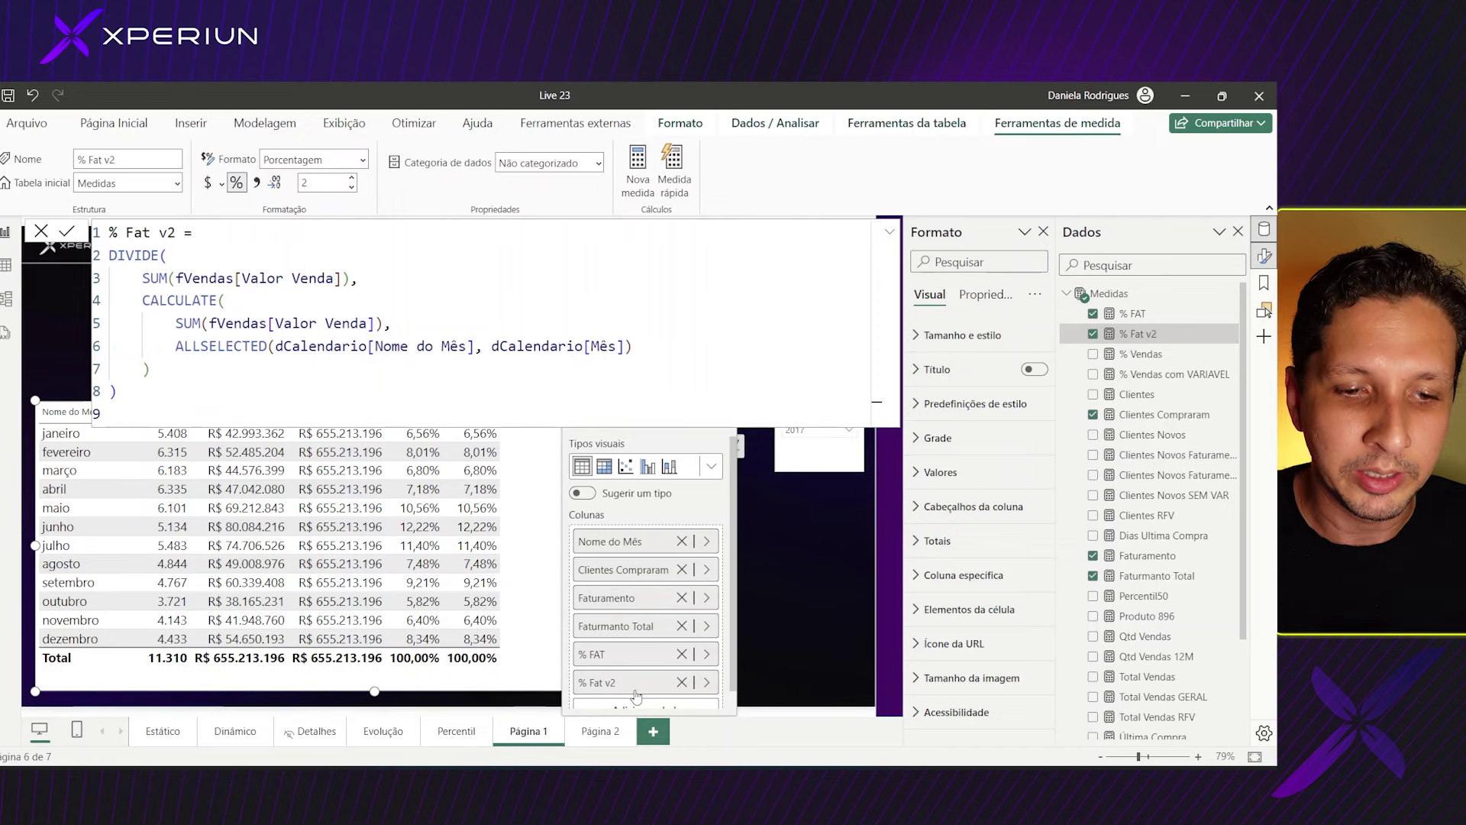
pyautogui.click(744, 607)
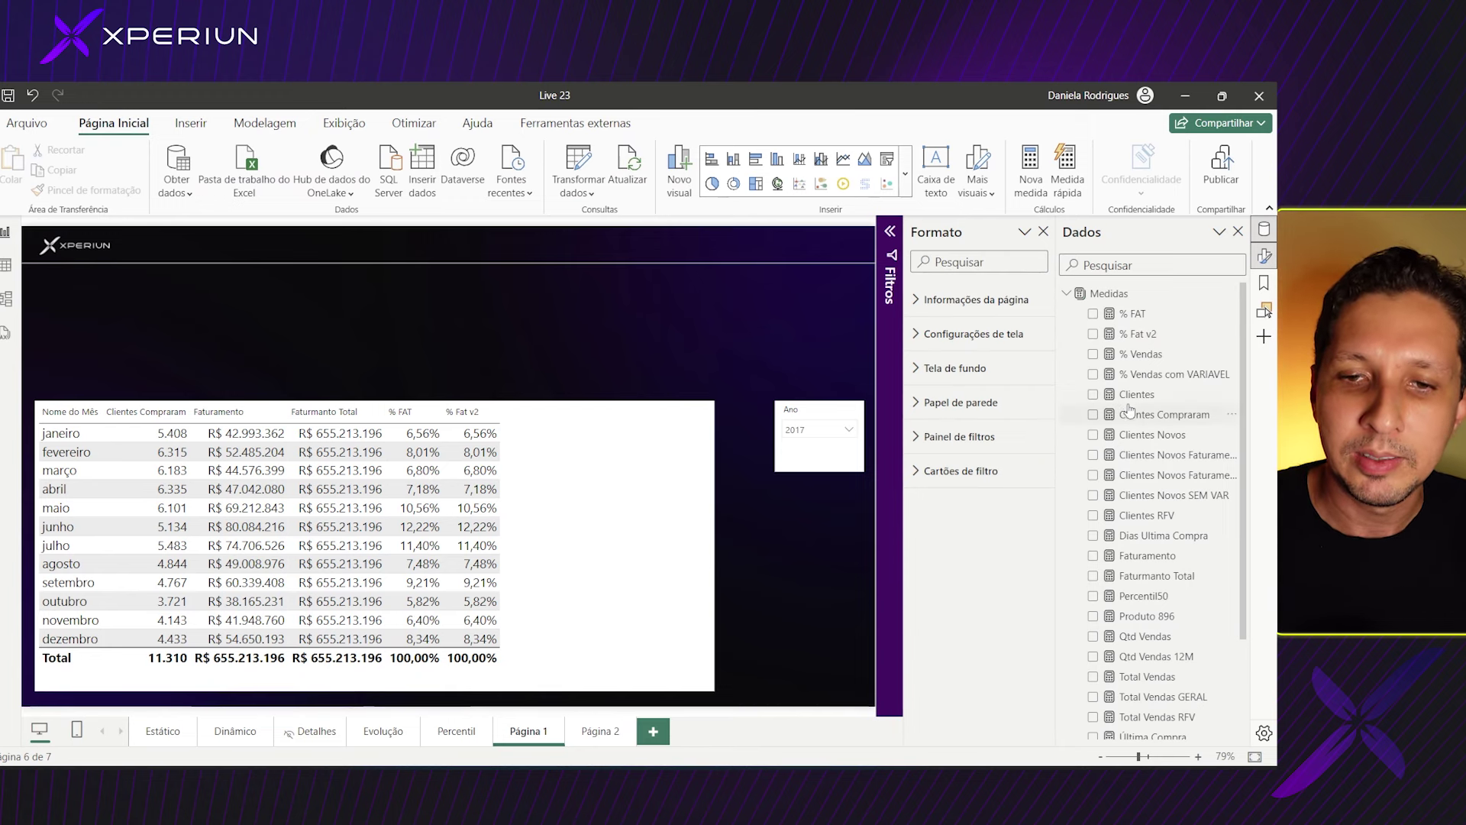
# - Open the % Fat v2 formula and highlight its SUM numerator while reviewing the code
pyautogui.click(1138, 334)
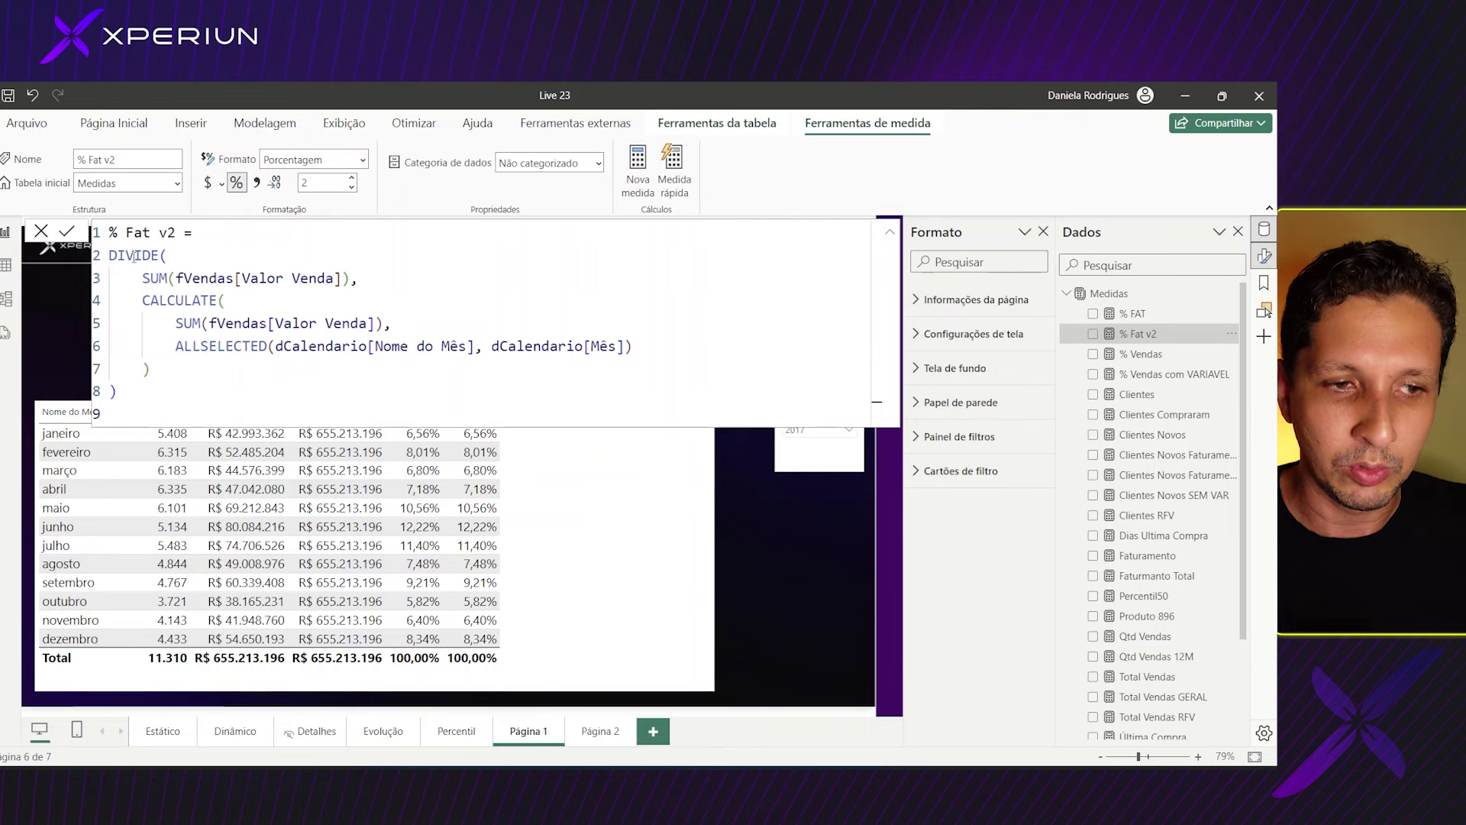
pyautogui.moveTo(126, 278); pyautogui.dragTo(267, 278)
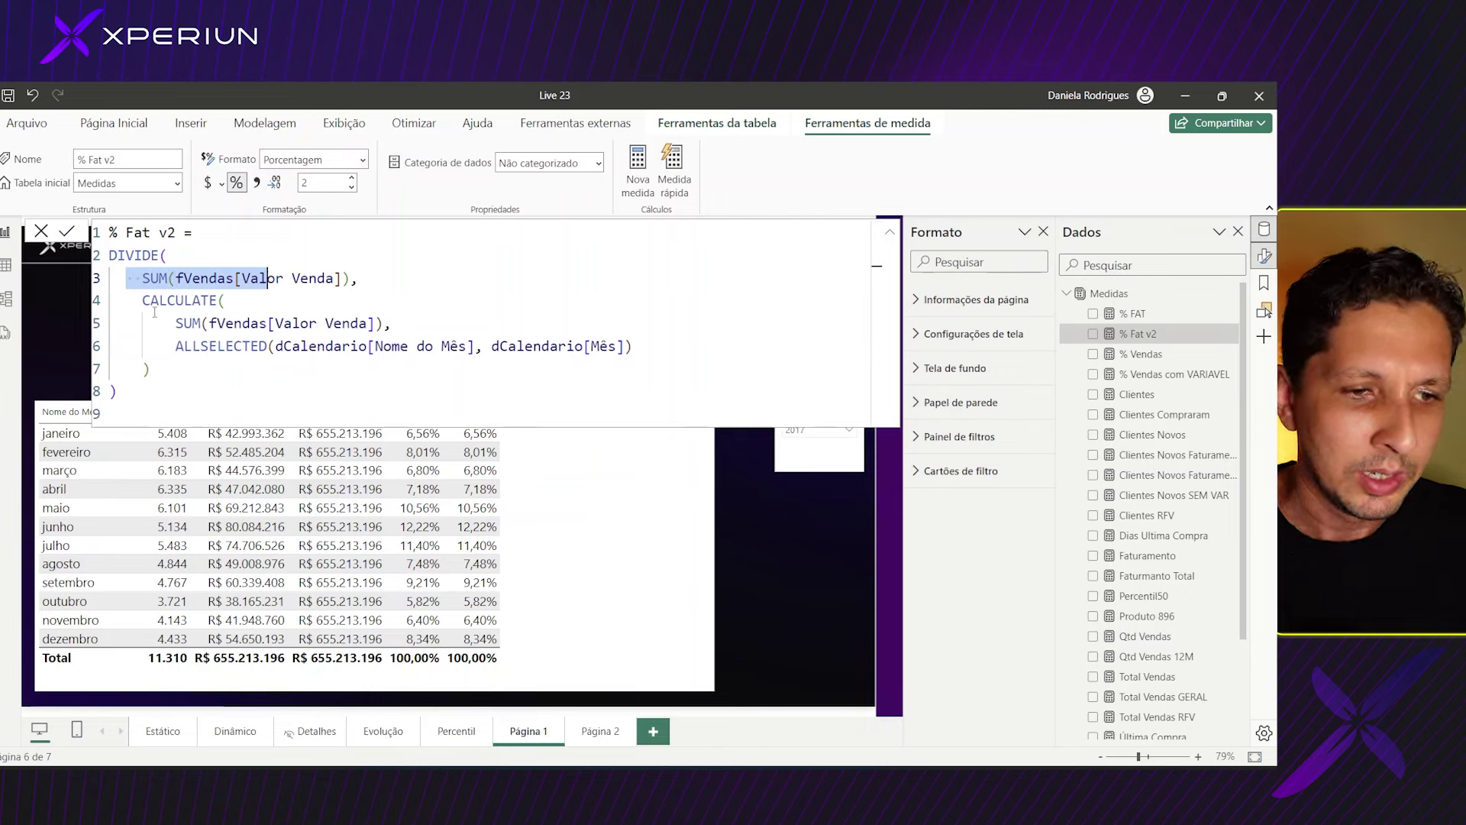
pyautogui.click(168, 346)
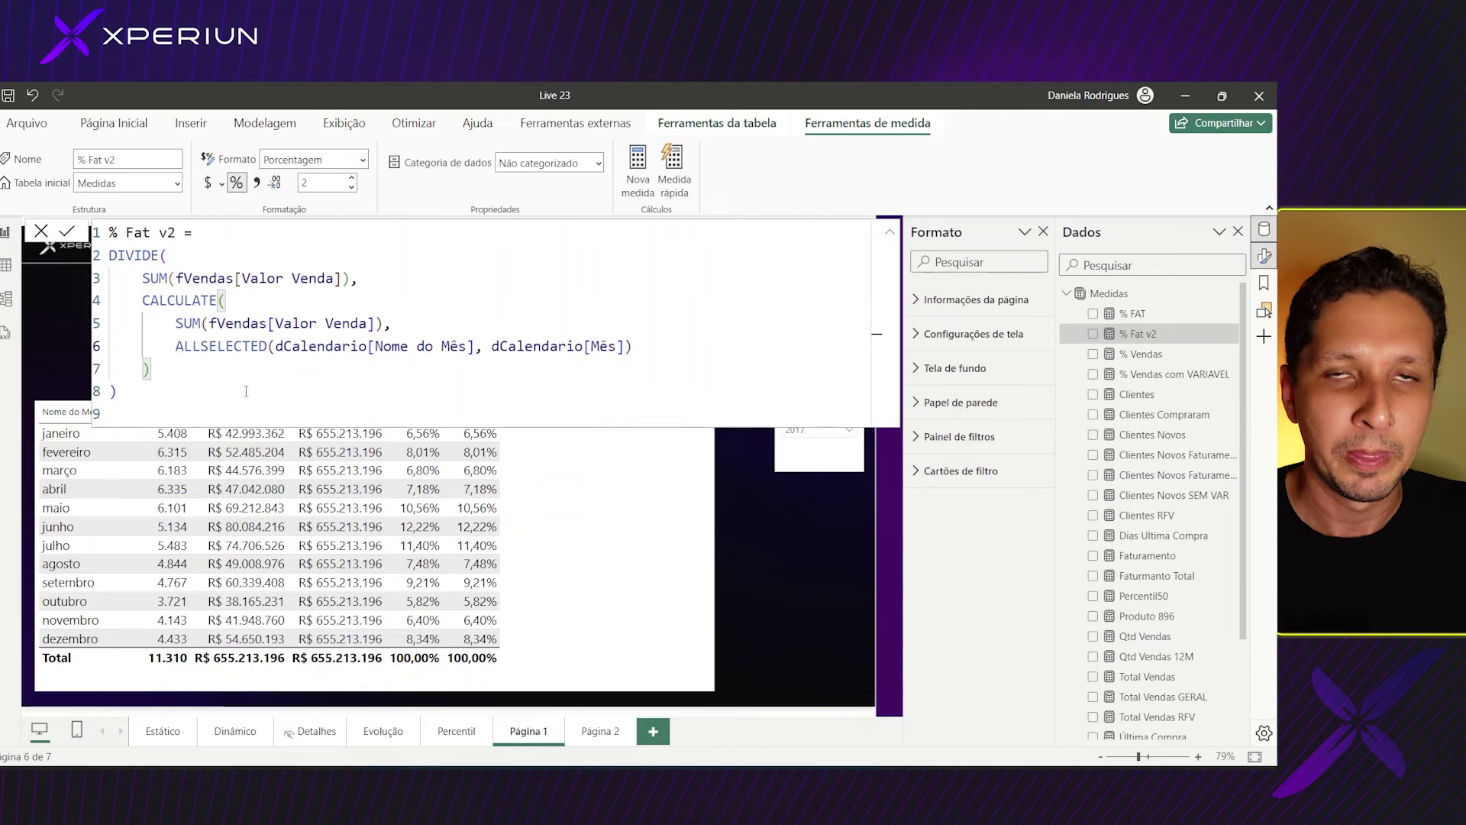
# - Add the variable VAR vFaturamento = SUM(fVendas[Valor Venda]) at the top of % Fat v2
pyautogui.click(204, 233)
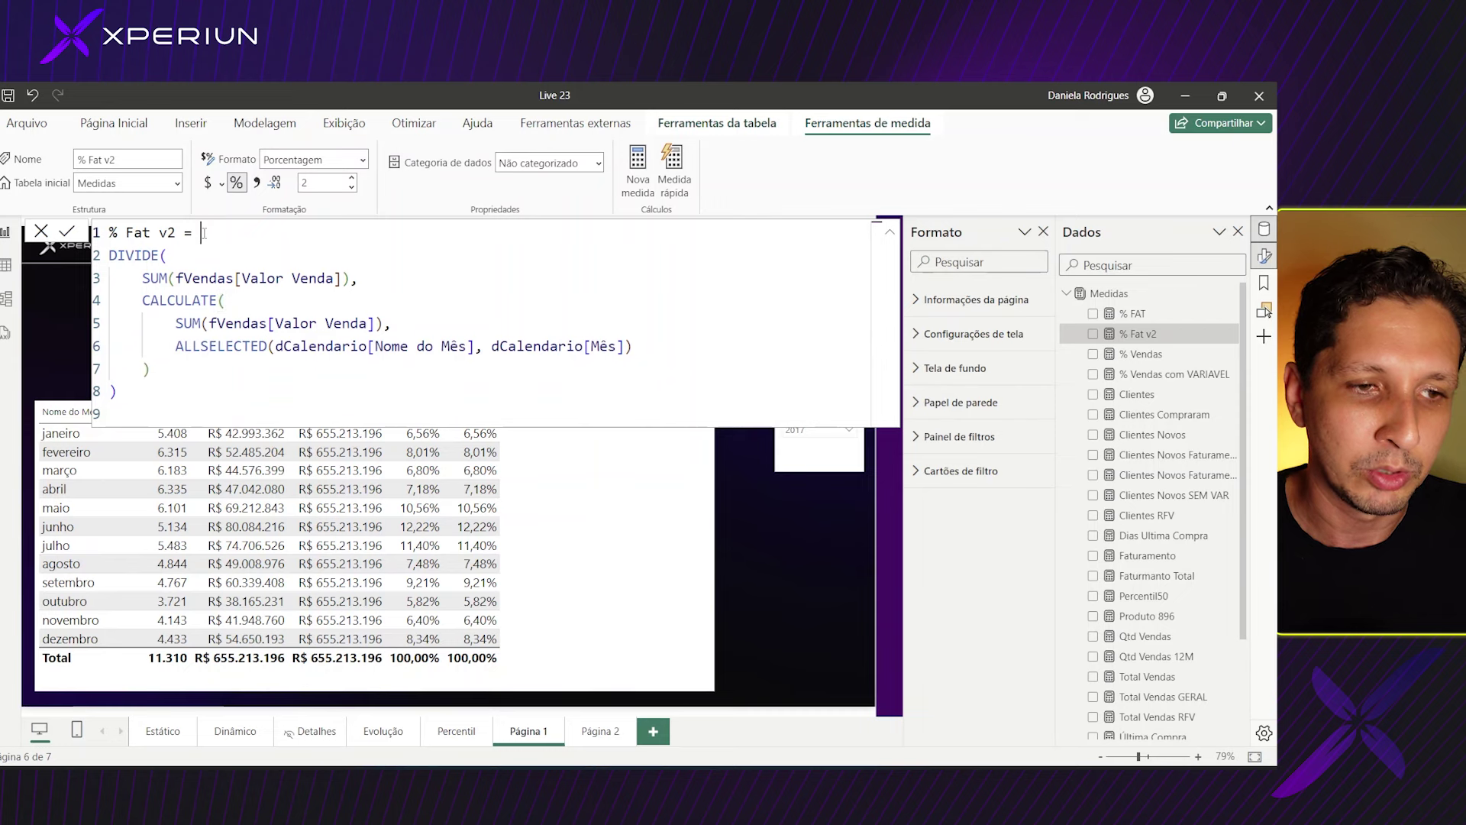
pyautogui.press('Return')
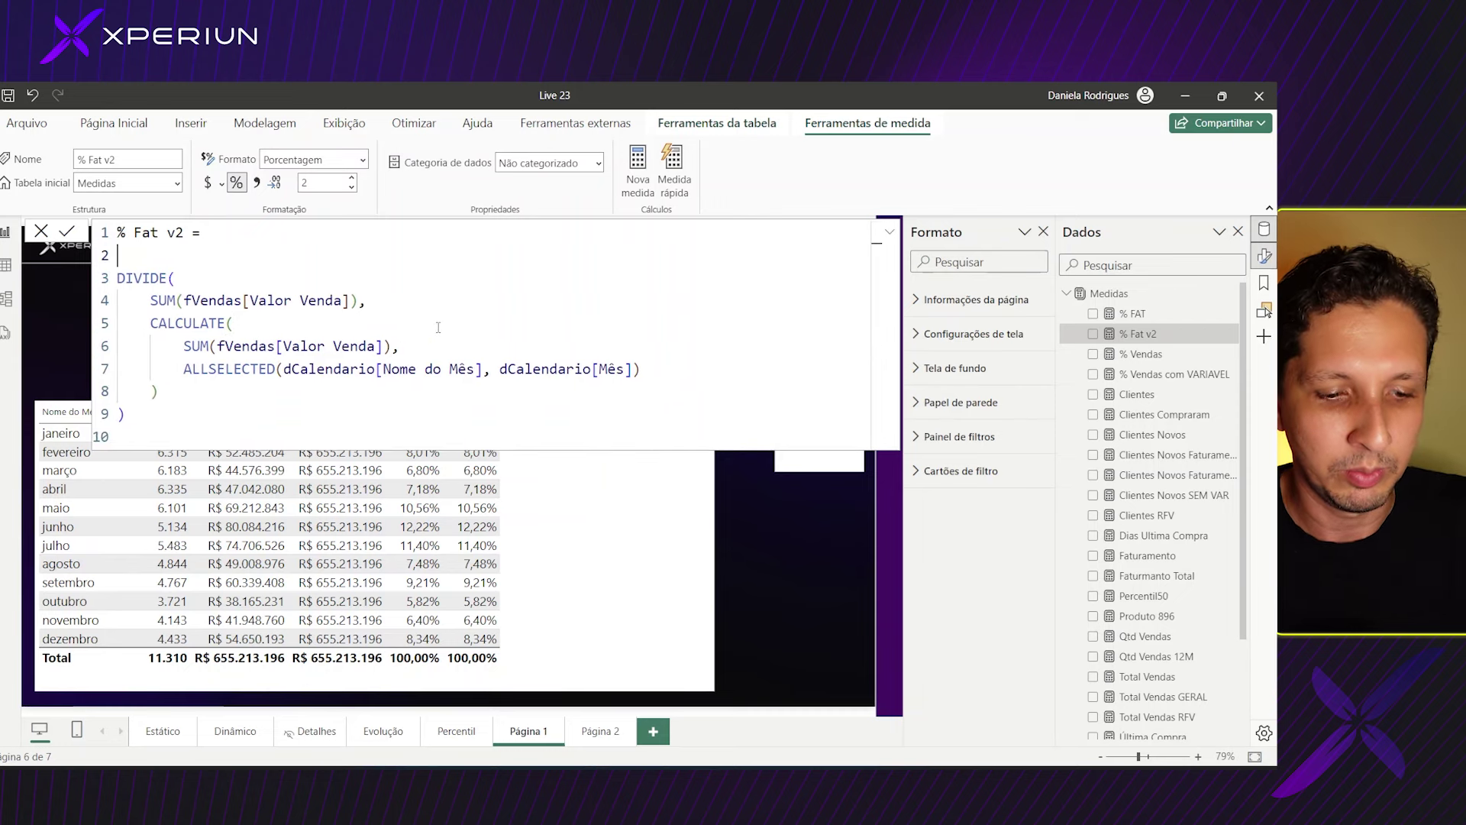
pyautogui.write('VAR vF')
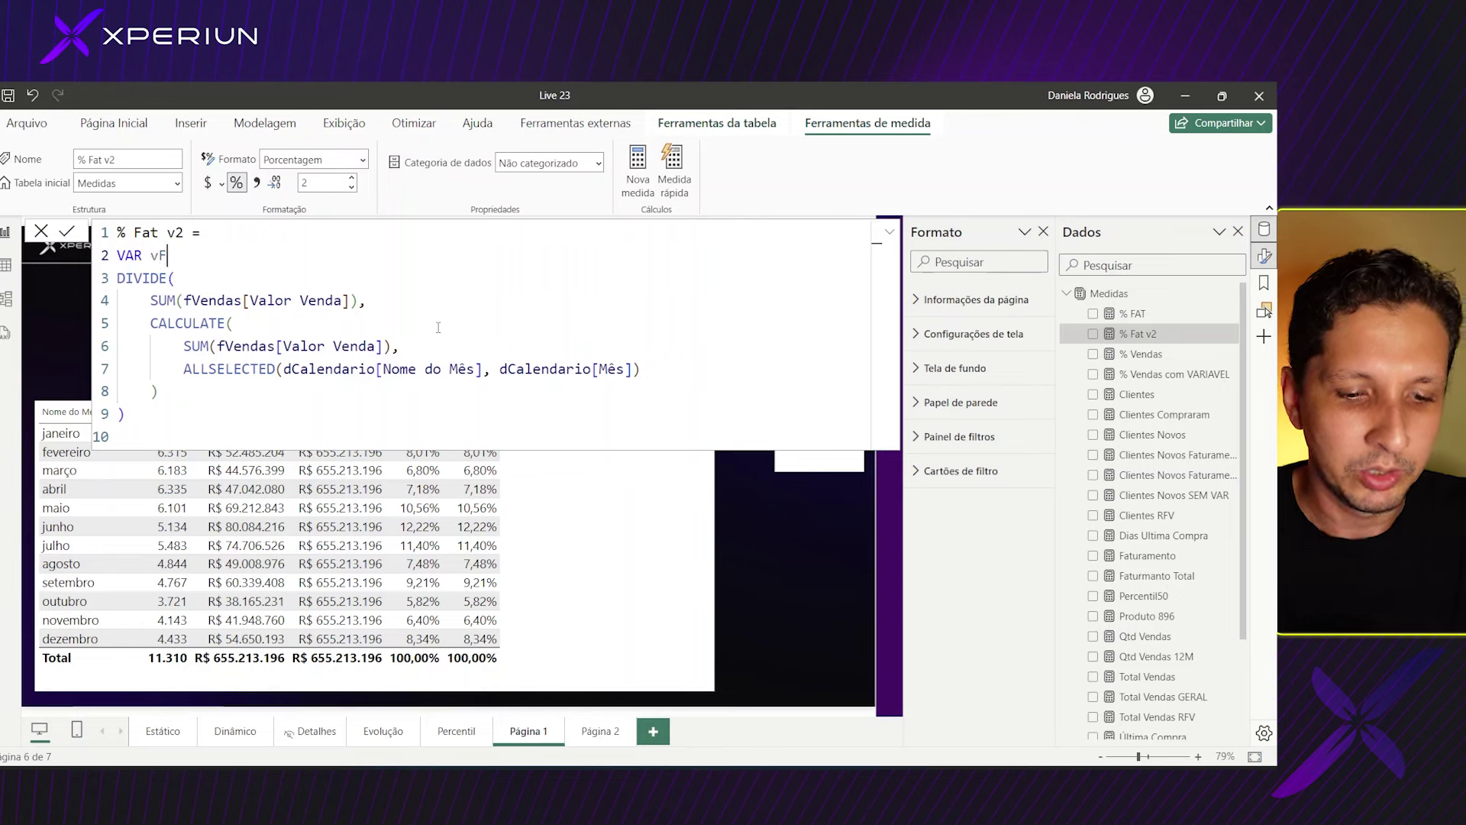
pyautogui.write('aturamento')
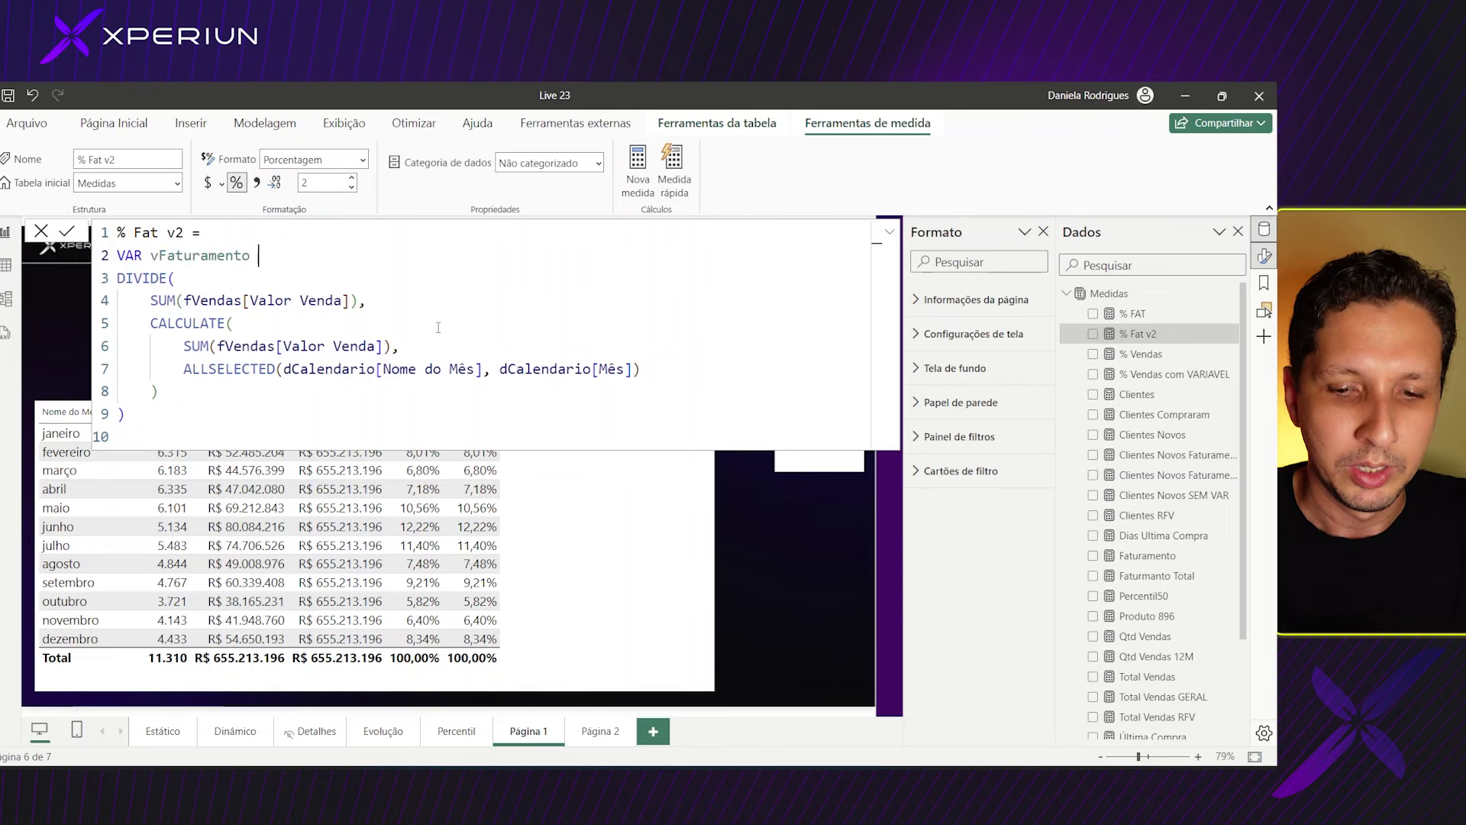
pyautogui.write('= SUM(')
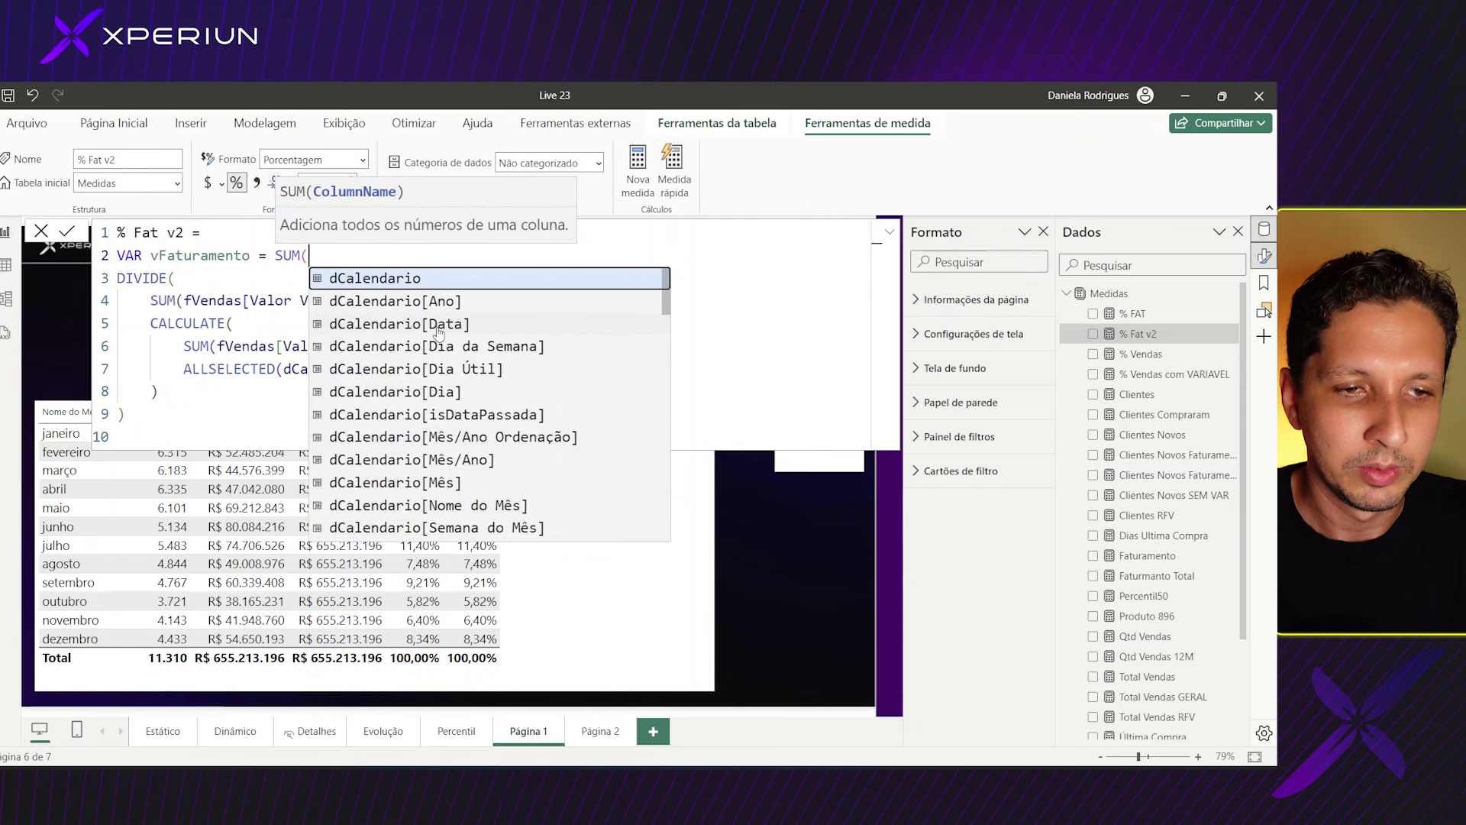
pyautogui.write('va')
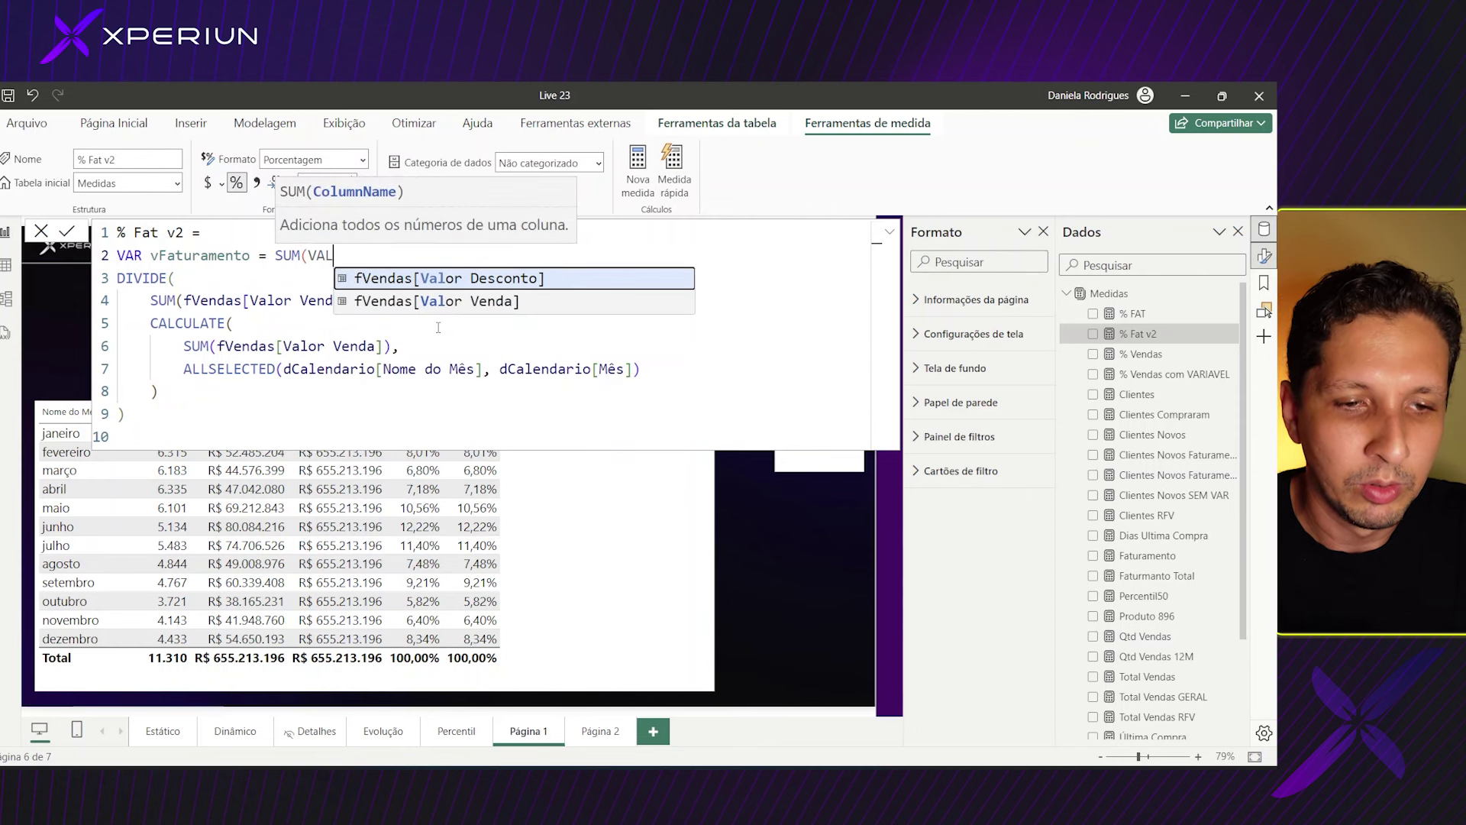
pyautogui.press('Down')
pyautogui.press('Tab')
pyautogui.write(')')
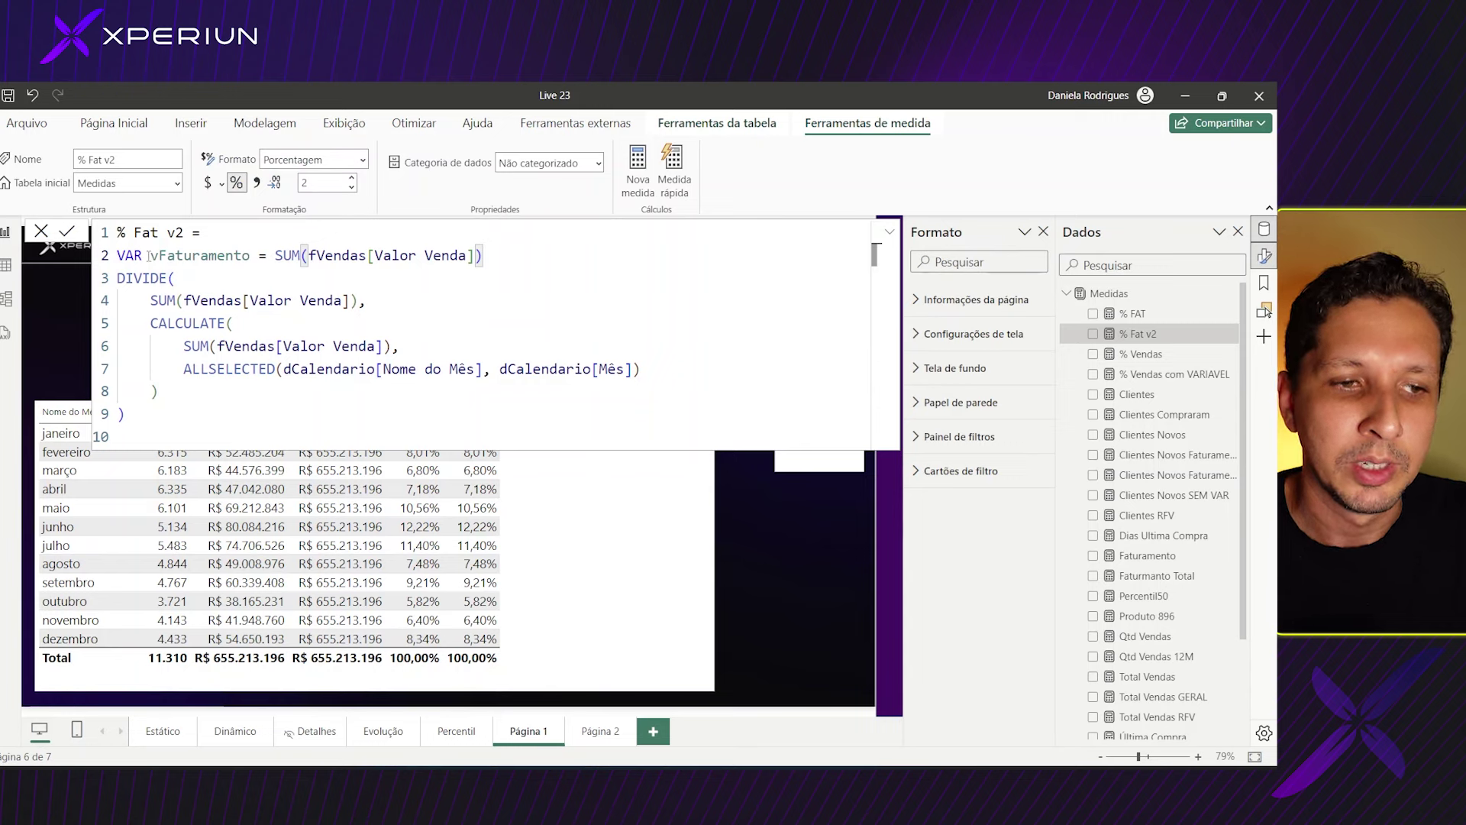
pyautogui.moveTo(150, 255); pyautogui.dragTo(261, 263)
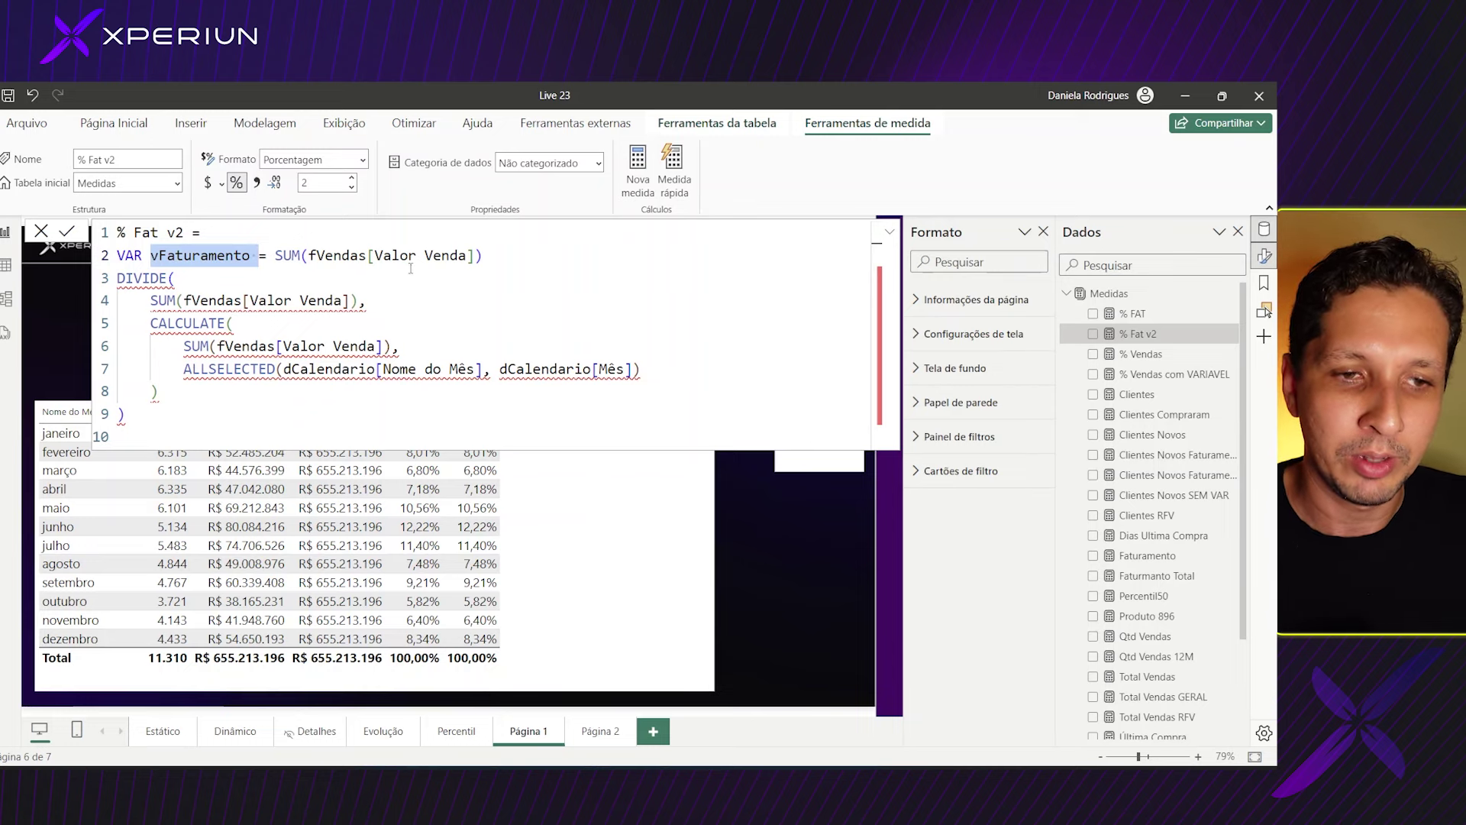
# - Start VAR vFatTotal as CALCULATE(SUM(fVendas[Valor Venda]) on the following lines
pyautogui.click(497, 256)
pyautogui.press('Return')
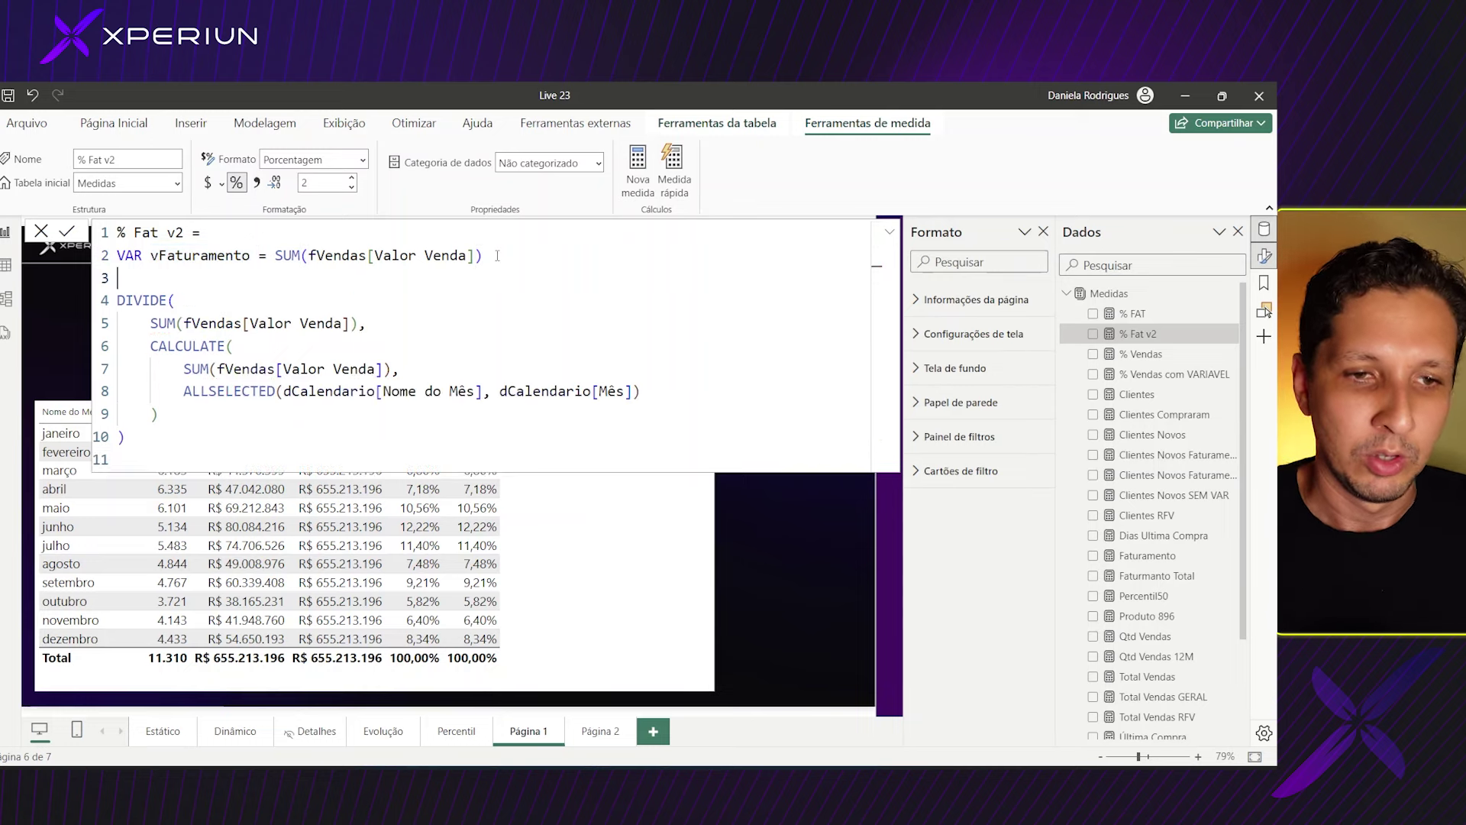
pyautogui.write('VAR')
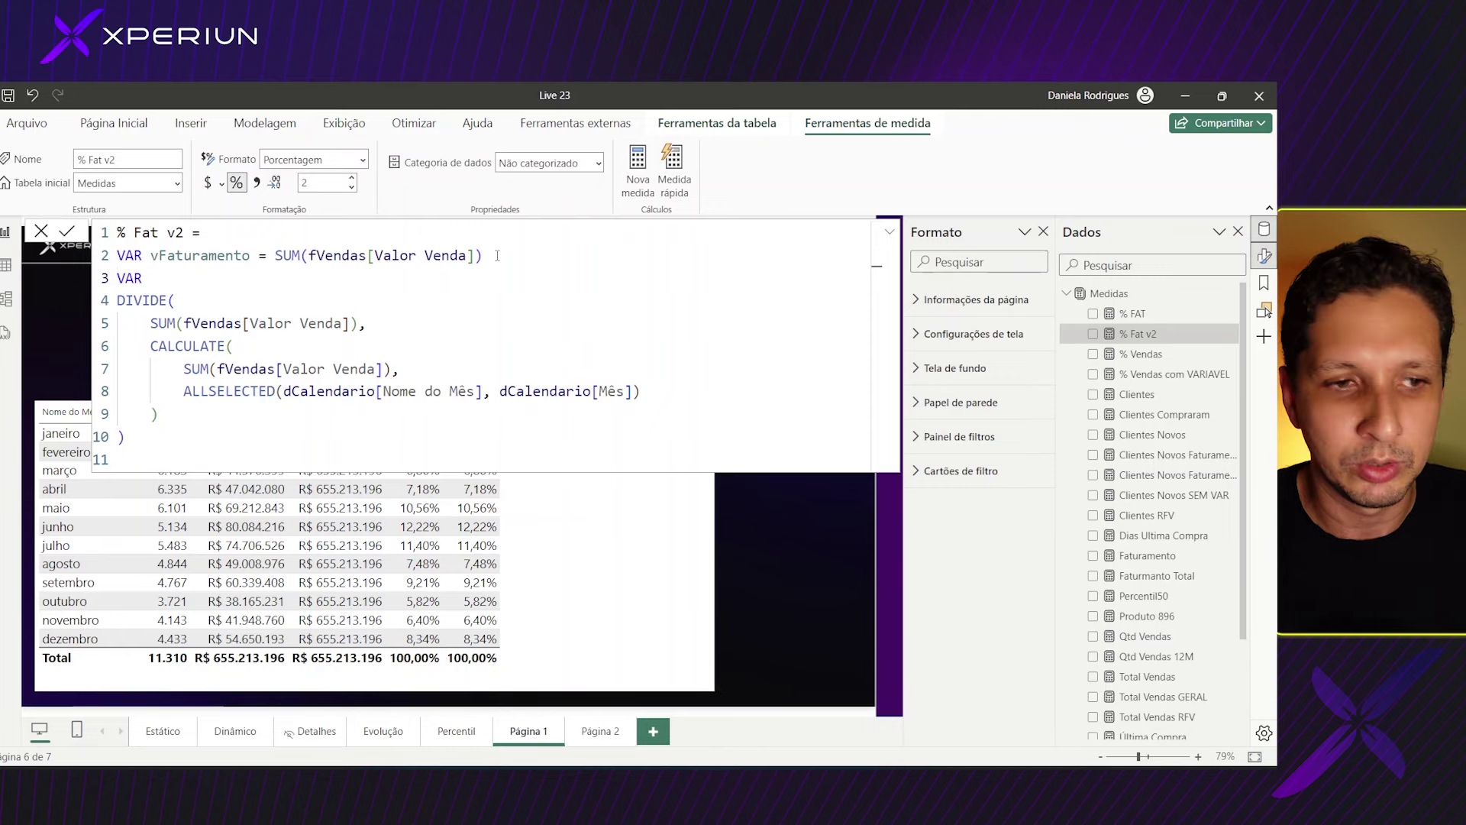
pyautogui.write(' vFat')
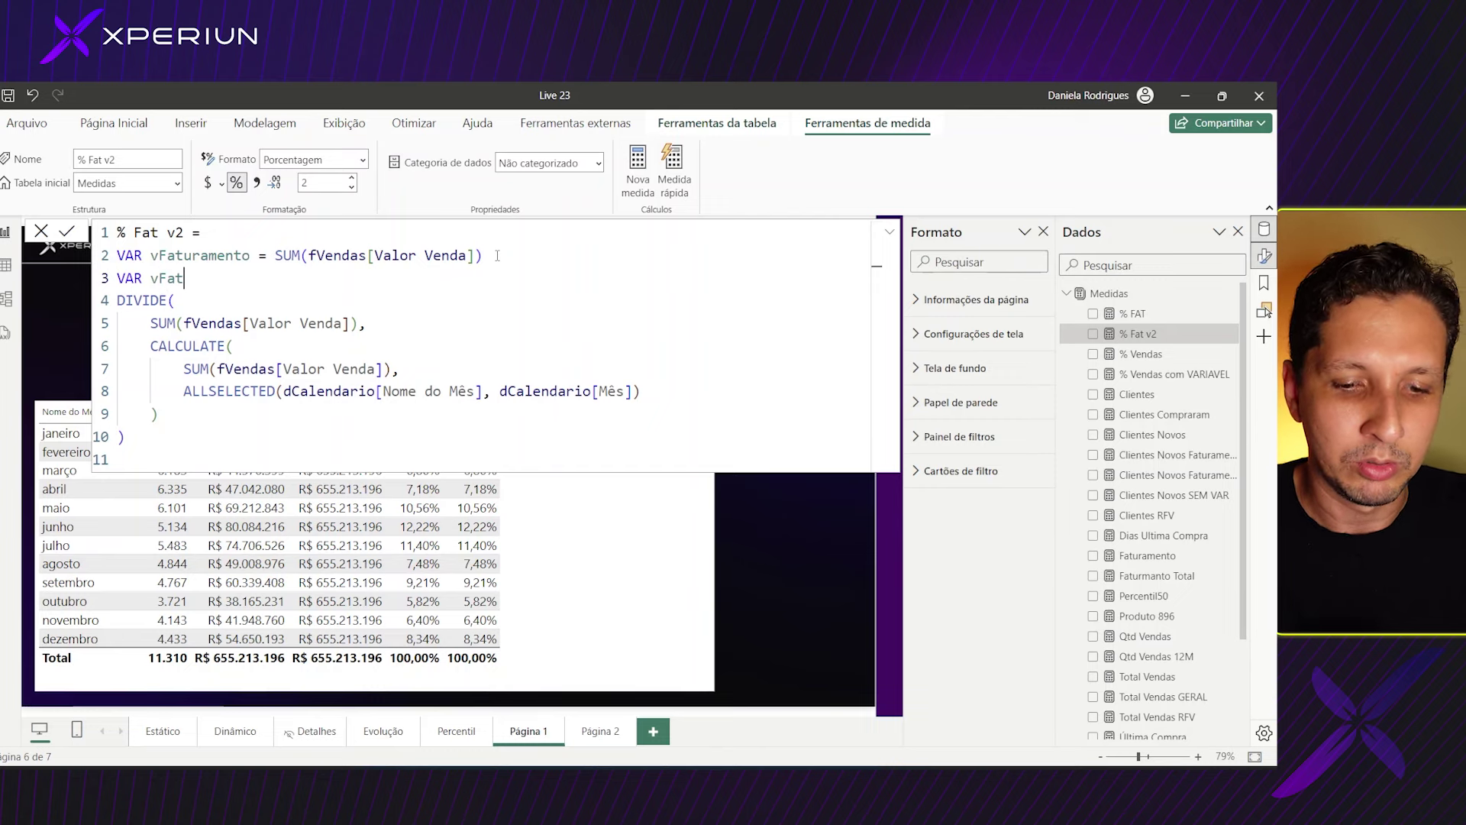
pyautogui.write('Total =')
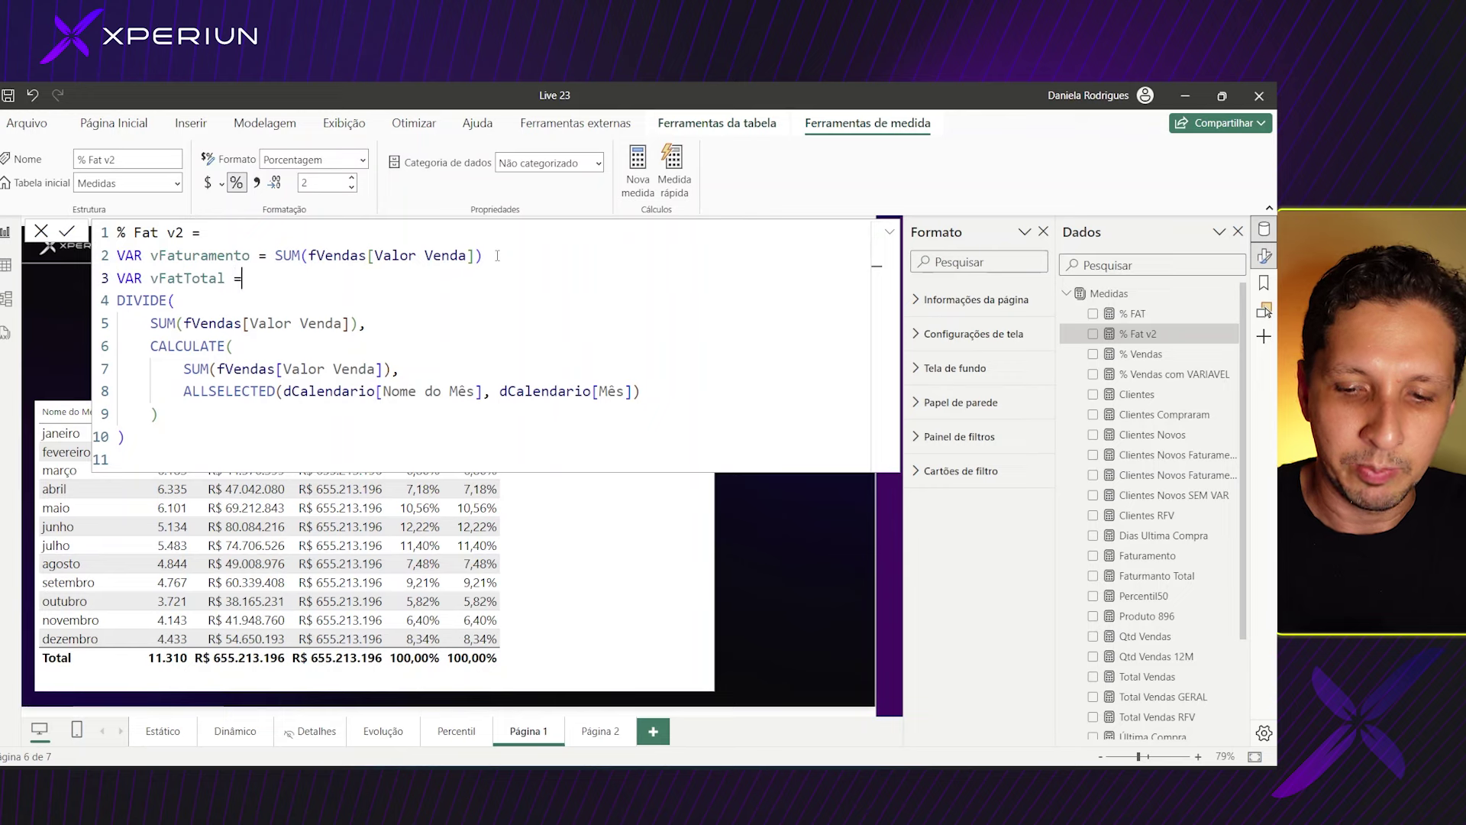
pyautogui.press('Return')
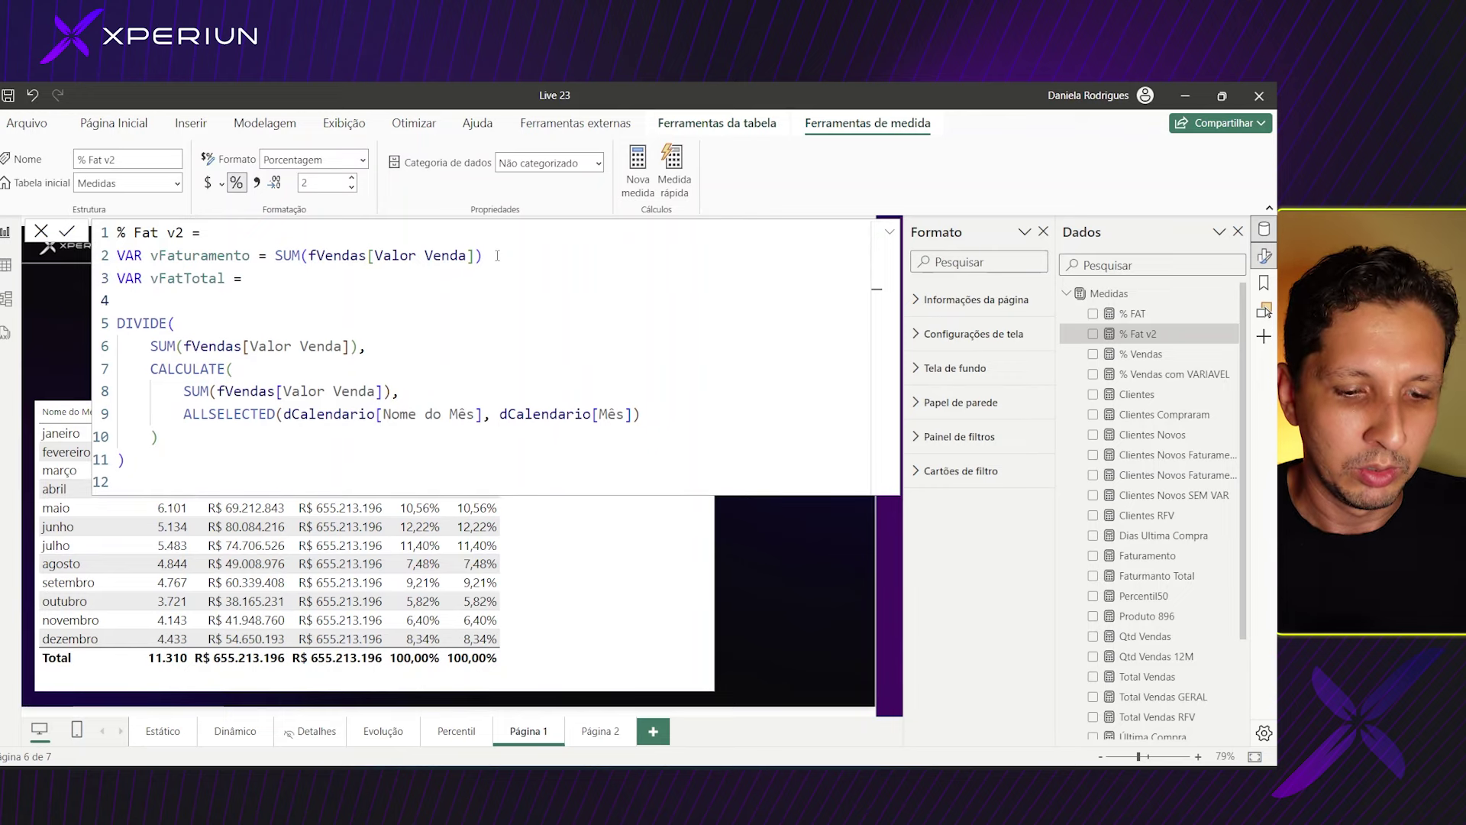
pyautogui.write('CALC')
pyautogui.press('Tab')
pyautogui.press('Return')
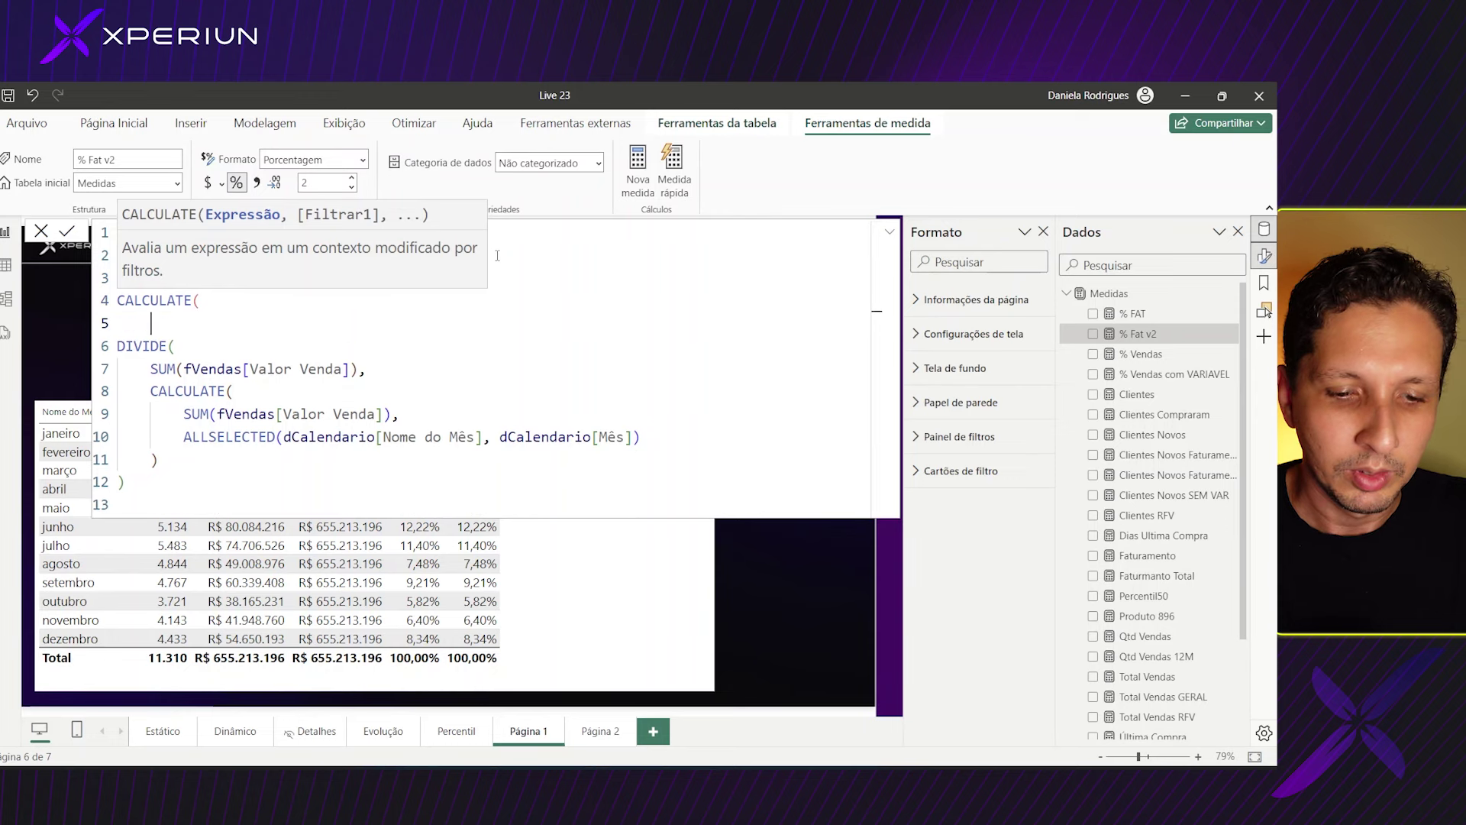
pyautogui.write('SUM')
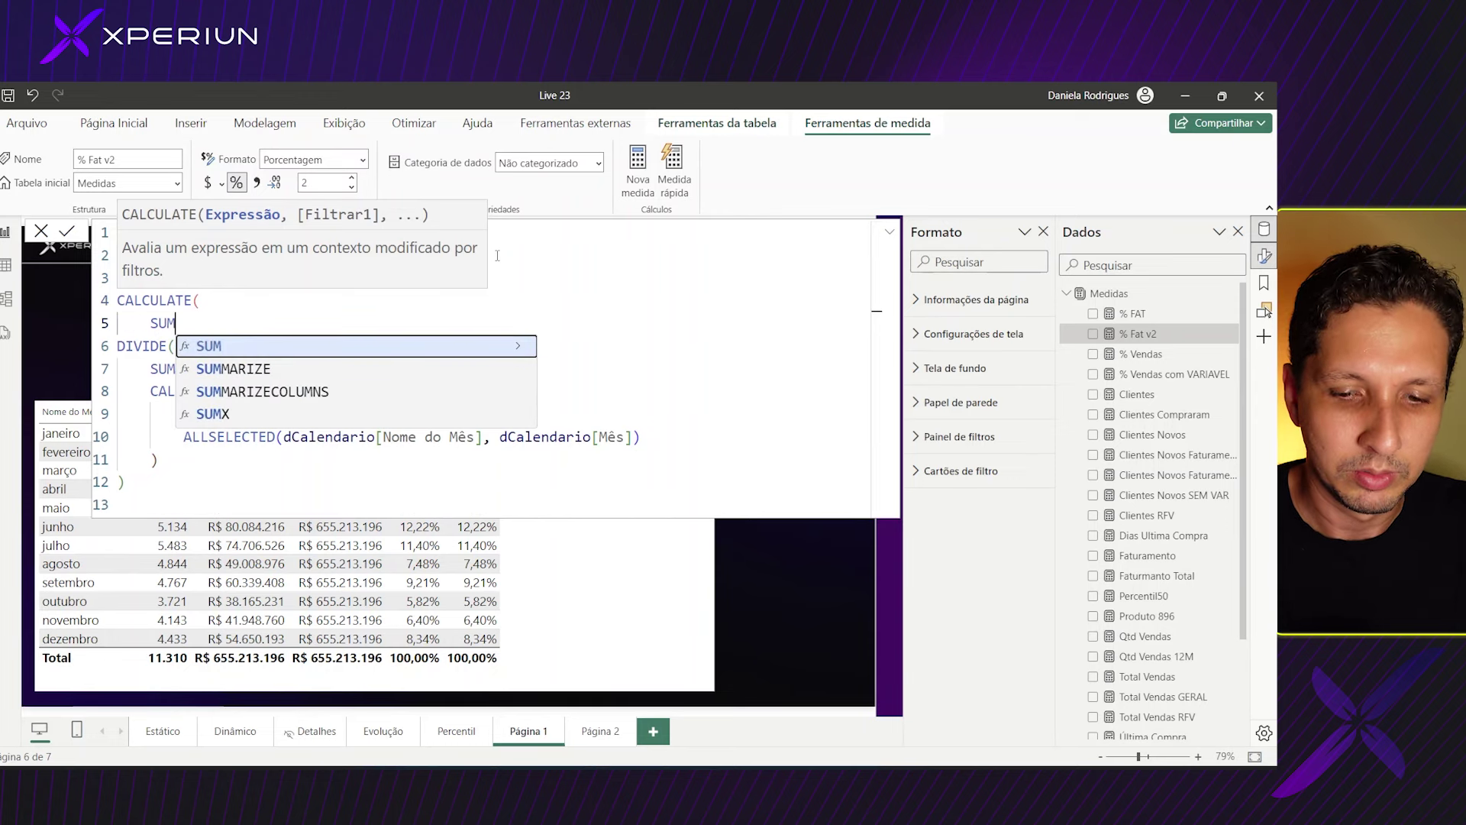
pyautogui.write('(VAL')
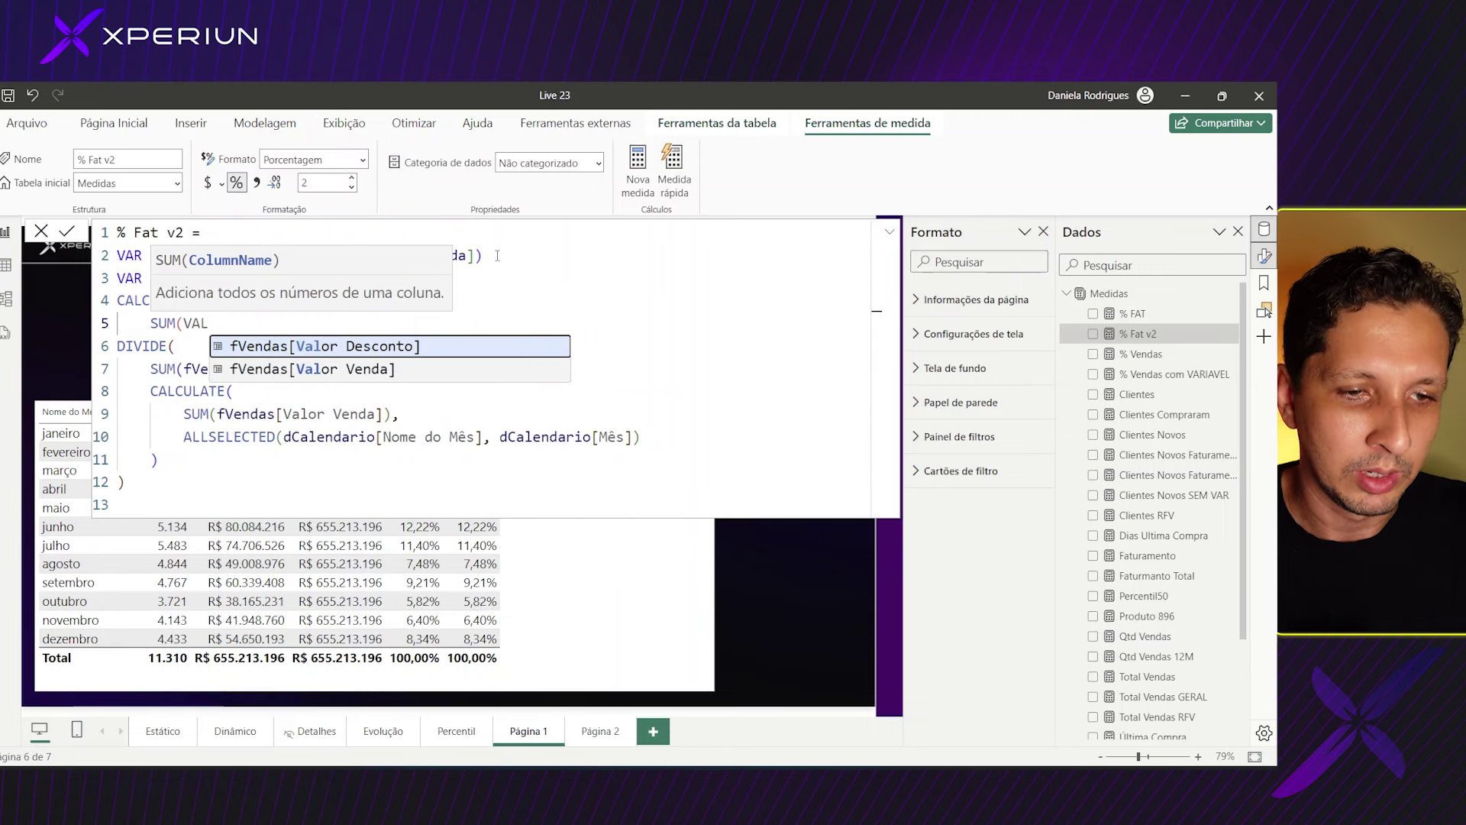
pyautogui.press('Down')
pyautogui.press('Tab')
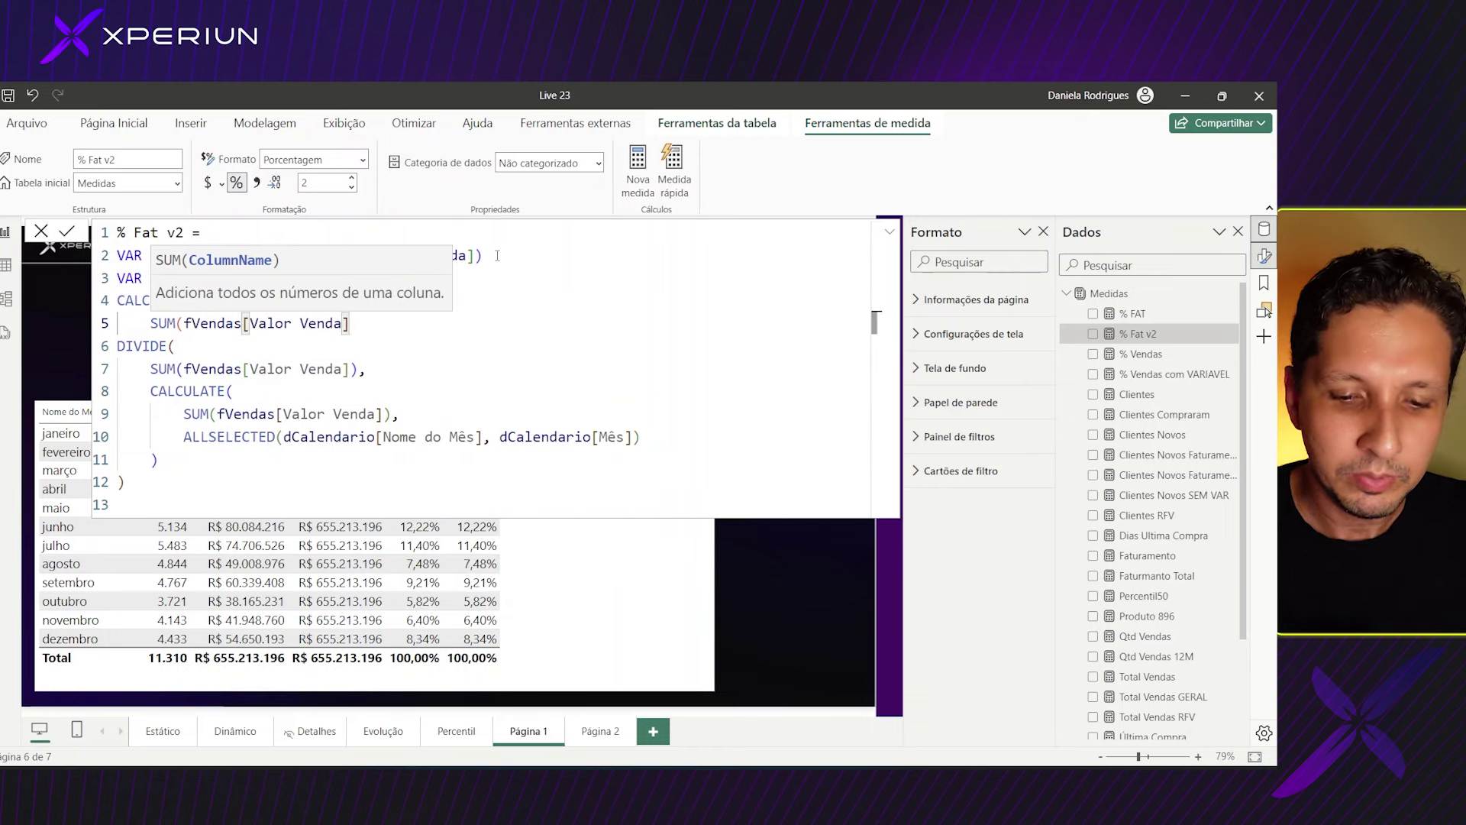
# - Close the SUM argument with '),' and open a new line for the filter argument
pyautogui.write(',')
pyautogui.hotkey('shift', 'Return')
pyautogui.press('BackSpace')
pyautogui.press('BackSpace')
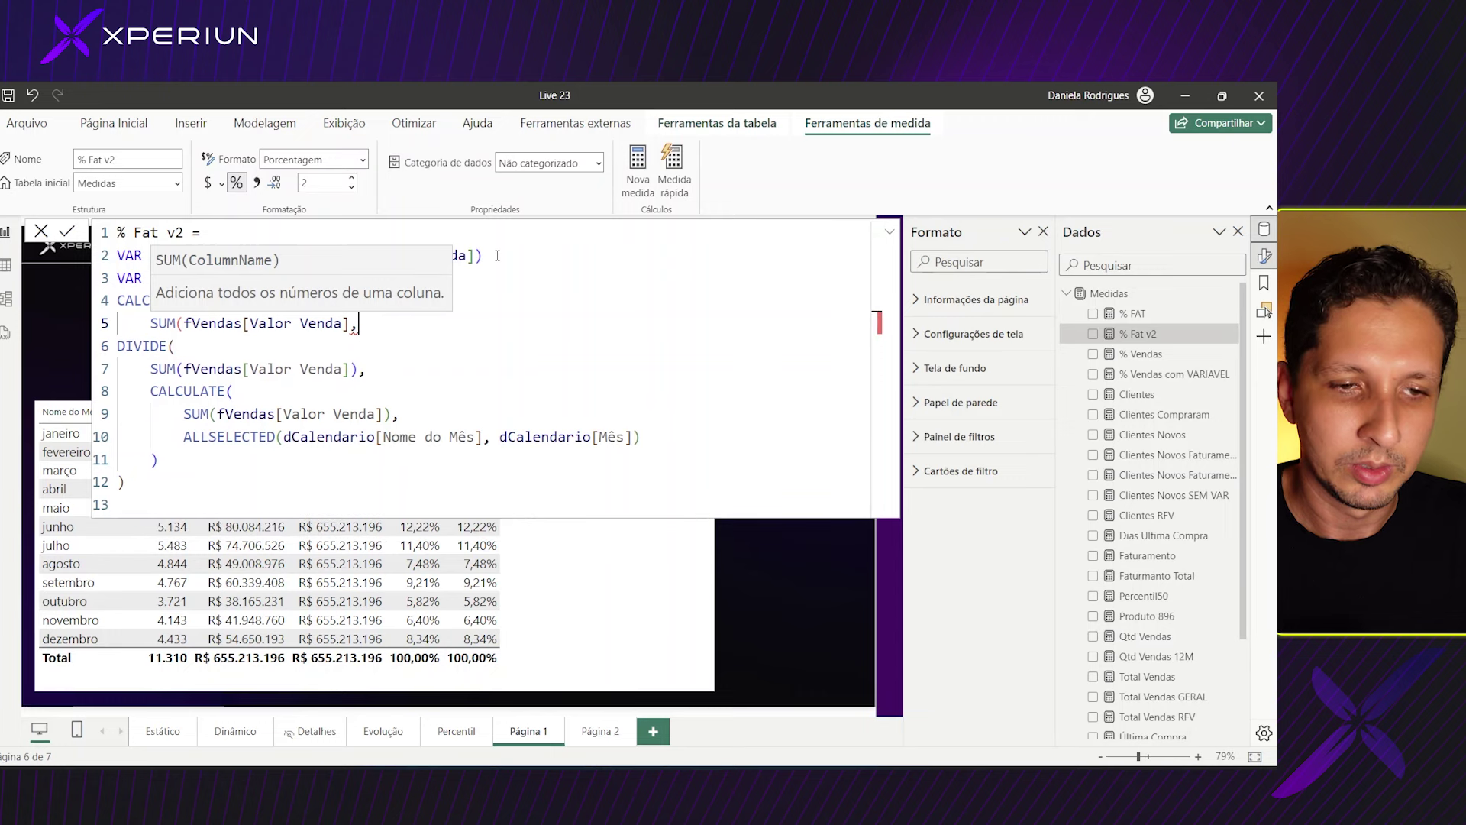
pyautogui.press('BackSpace')
pyautogui.write('),')
pyautogui.hotkey('shift', 'Return')
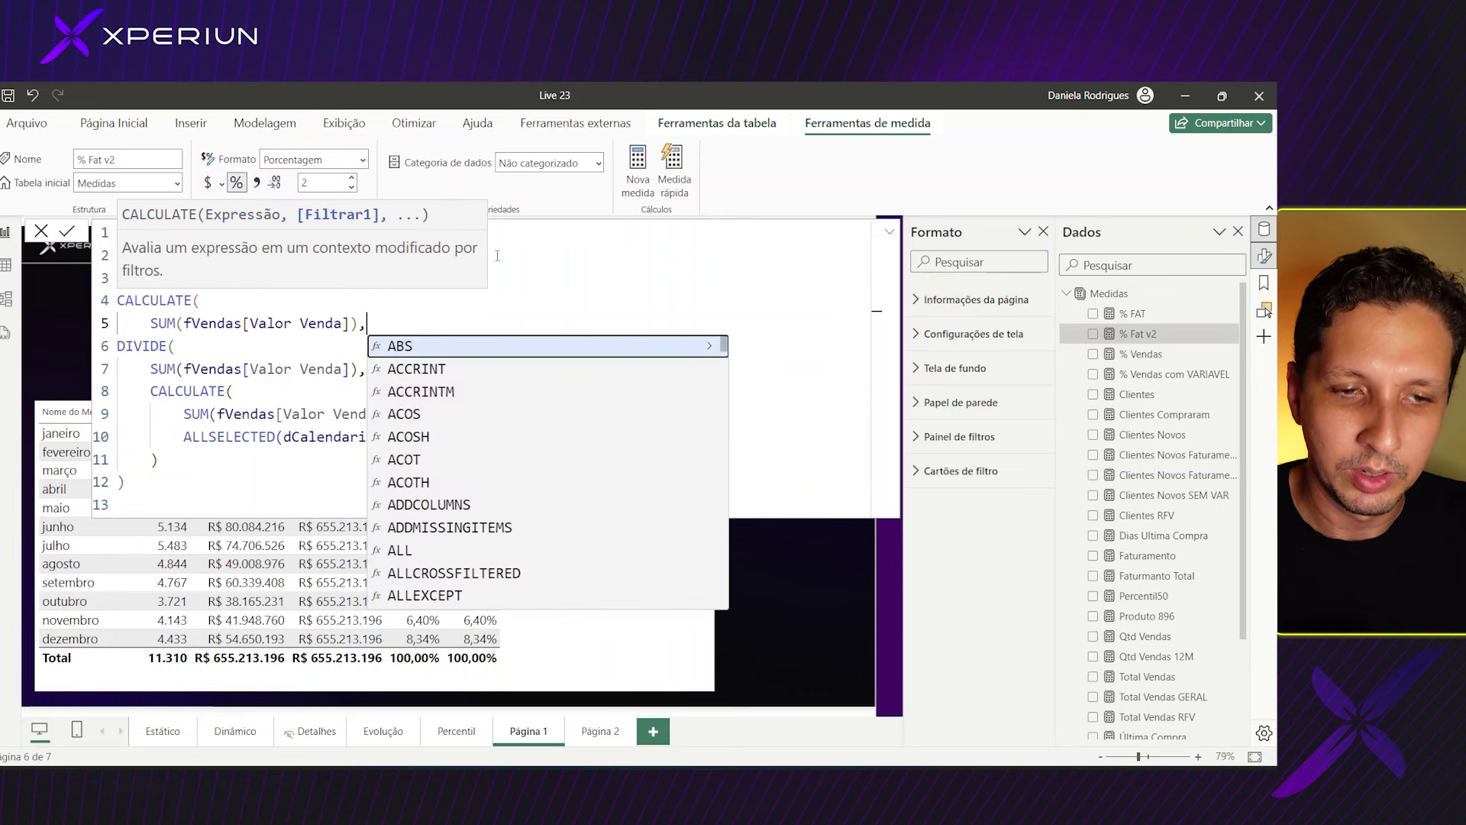
pyautogui.click(368, 391)
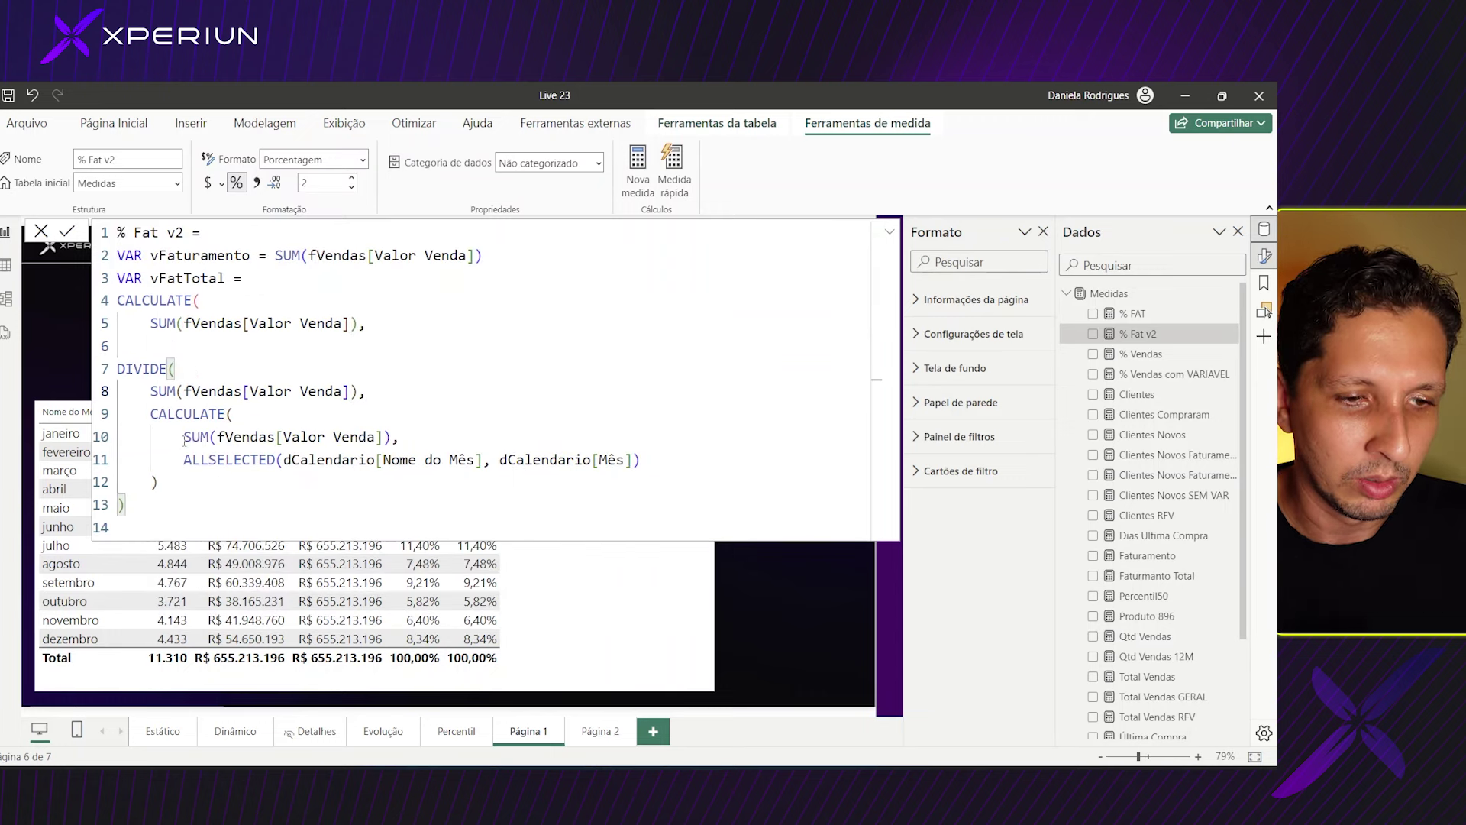
# - Copy the ALLSELECTED(dCalendario[Nome do Mês], dCalendario[Mês]) filter into vFatTotal and tidy its parentheses
pyautogui.moveTo(180, 459); pyautogui.dragTo(175, 494)
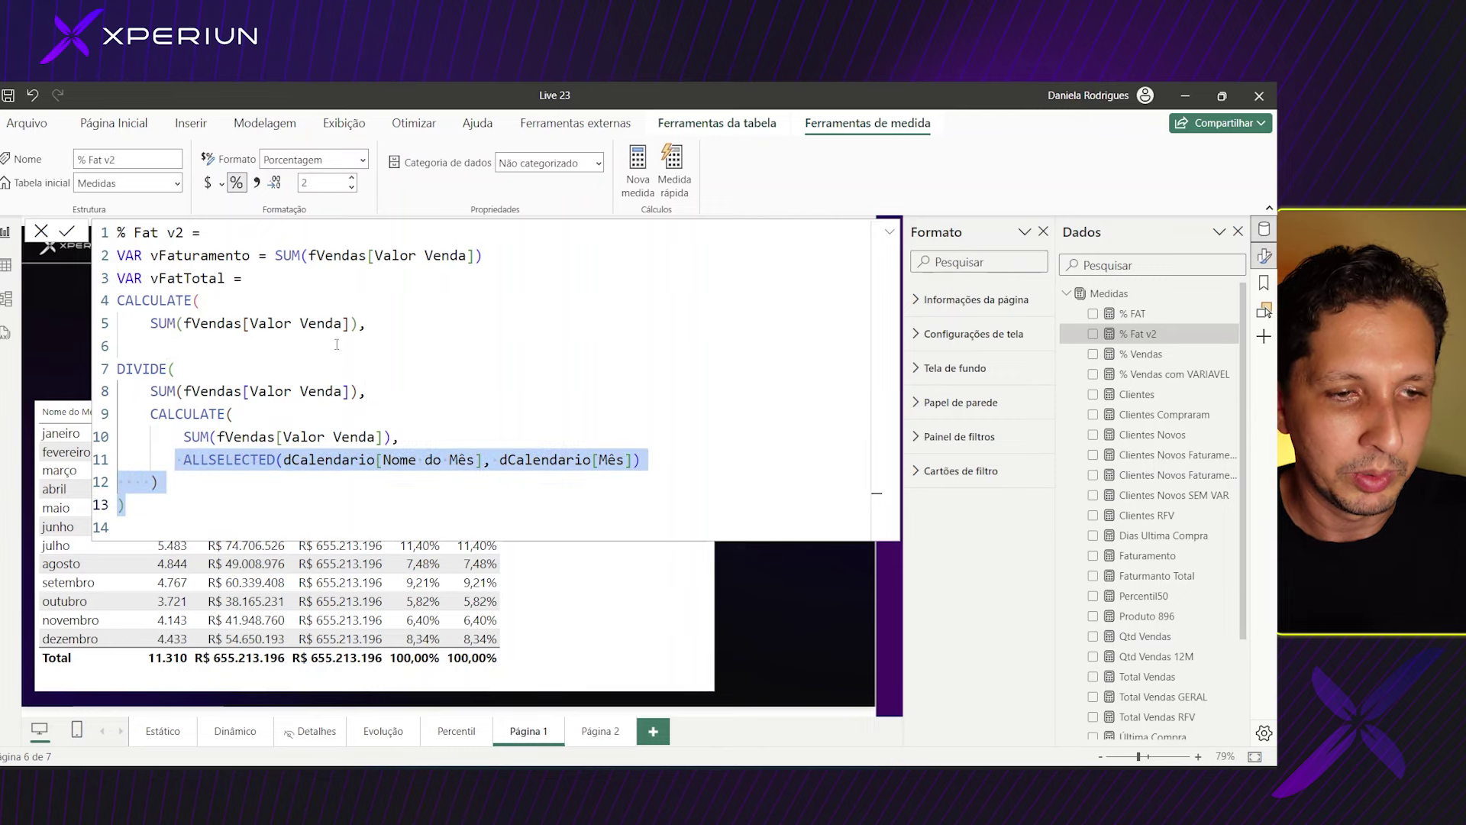
pyautogui.click(382, 334)
pyautogui.press('Return')
pyautogui.hotkey('ctrl', 'v')
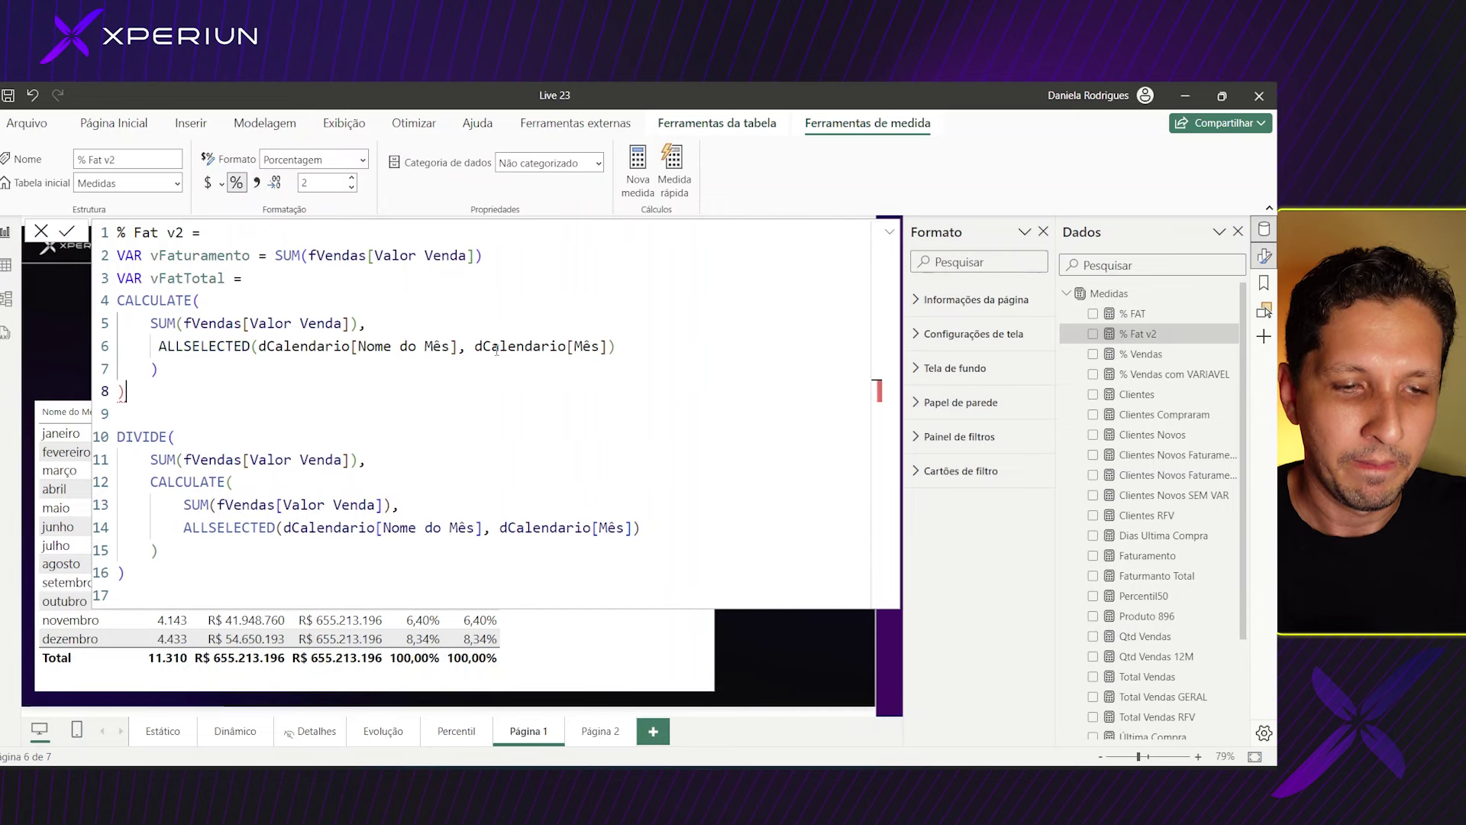
pyautogui.click(159, 345)
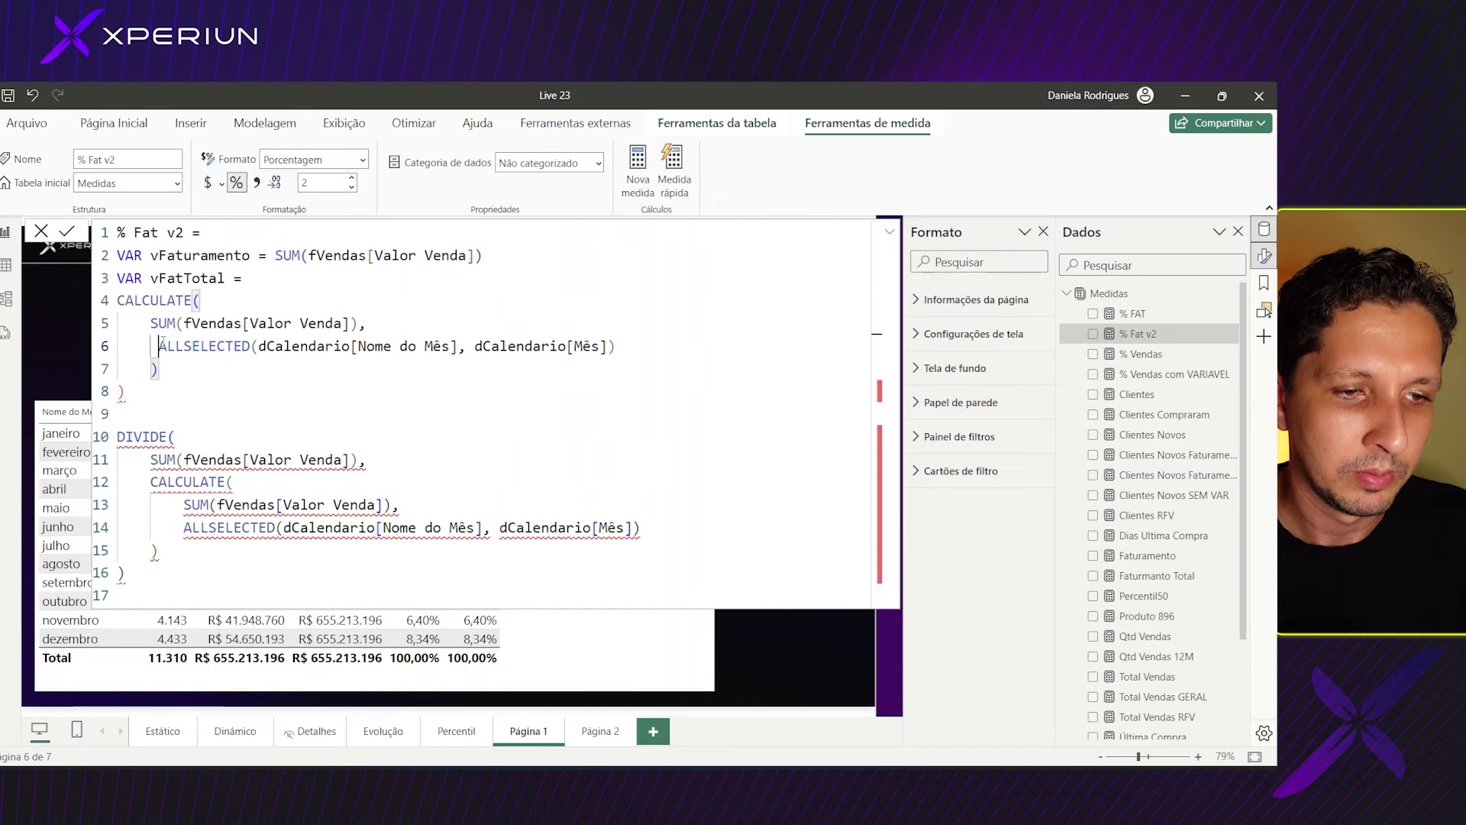
pyautogui.press('BackSpace')
pyautogui.click(127, 393)
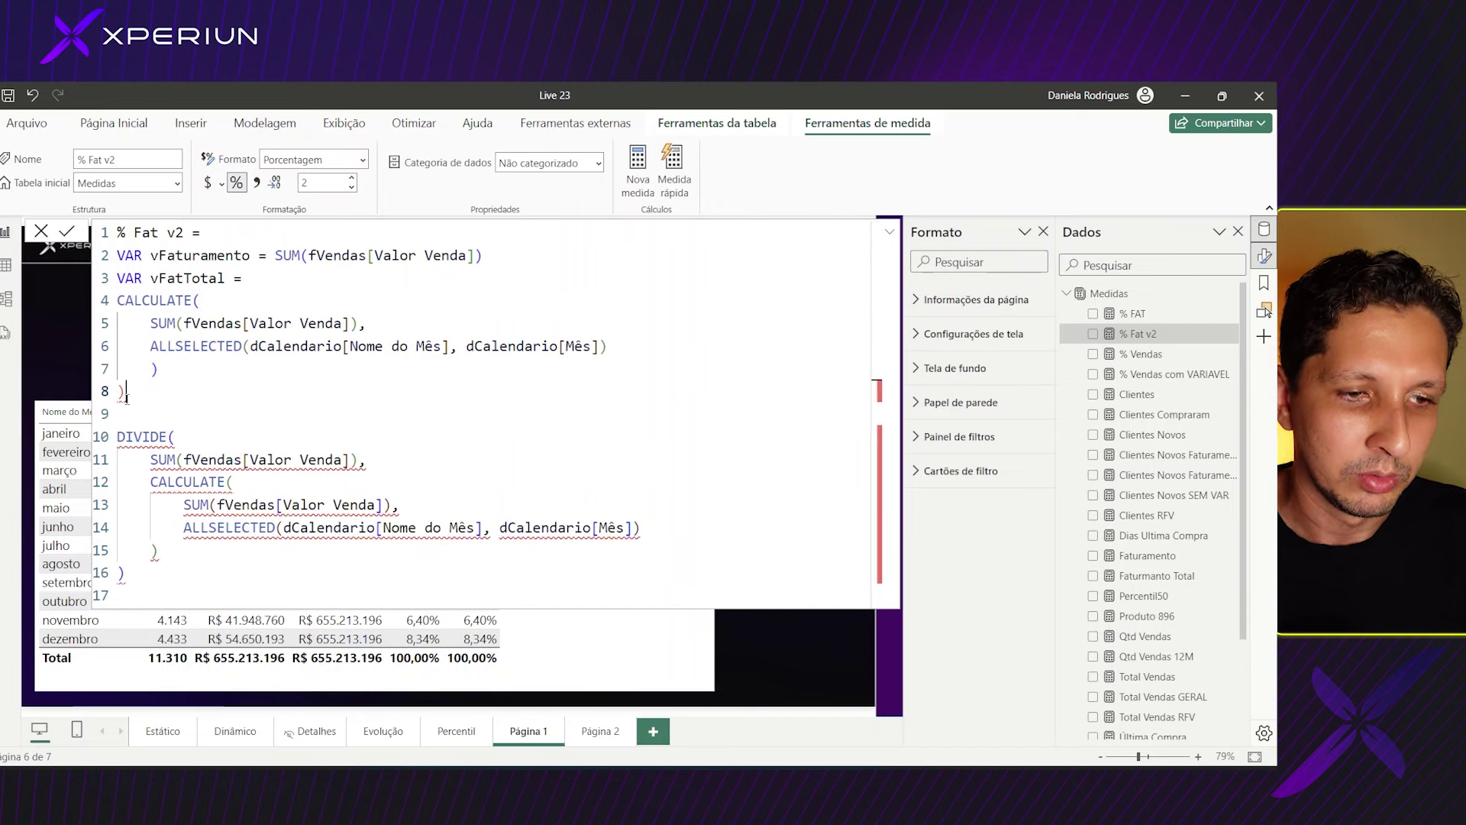
pyautogui.press('BackSpace')
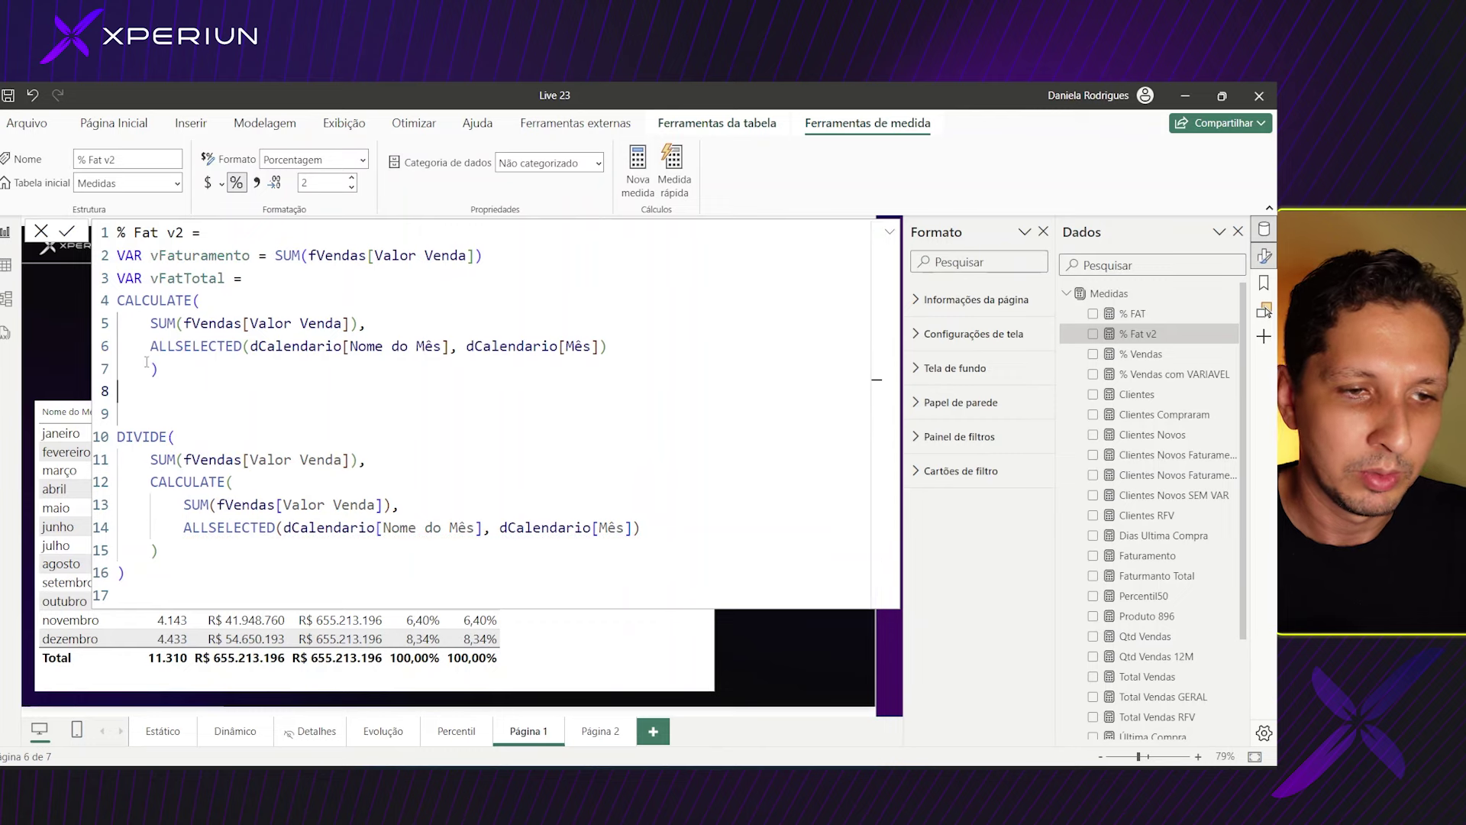
pyautogui.click(147, 362)
pyautogui.press('BackSpace')
pyautogui.press('BackSpace')
pyautogui.press('BackSpace')
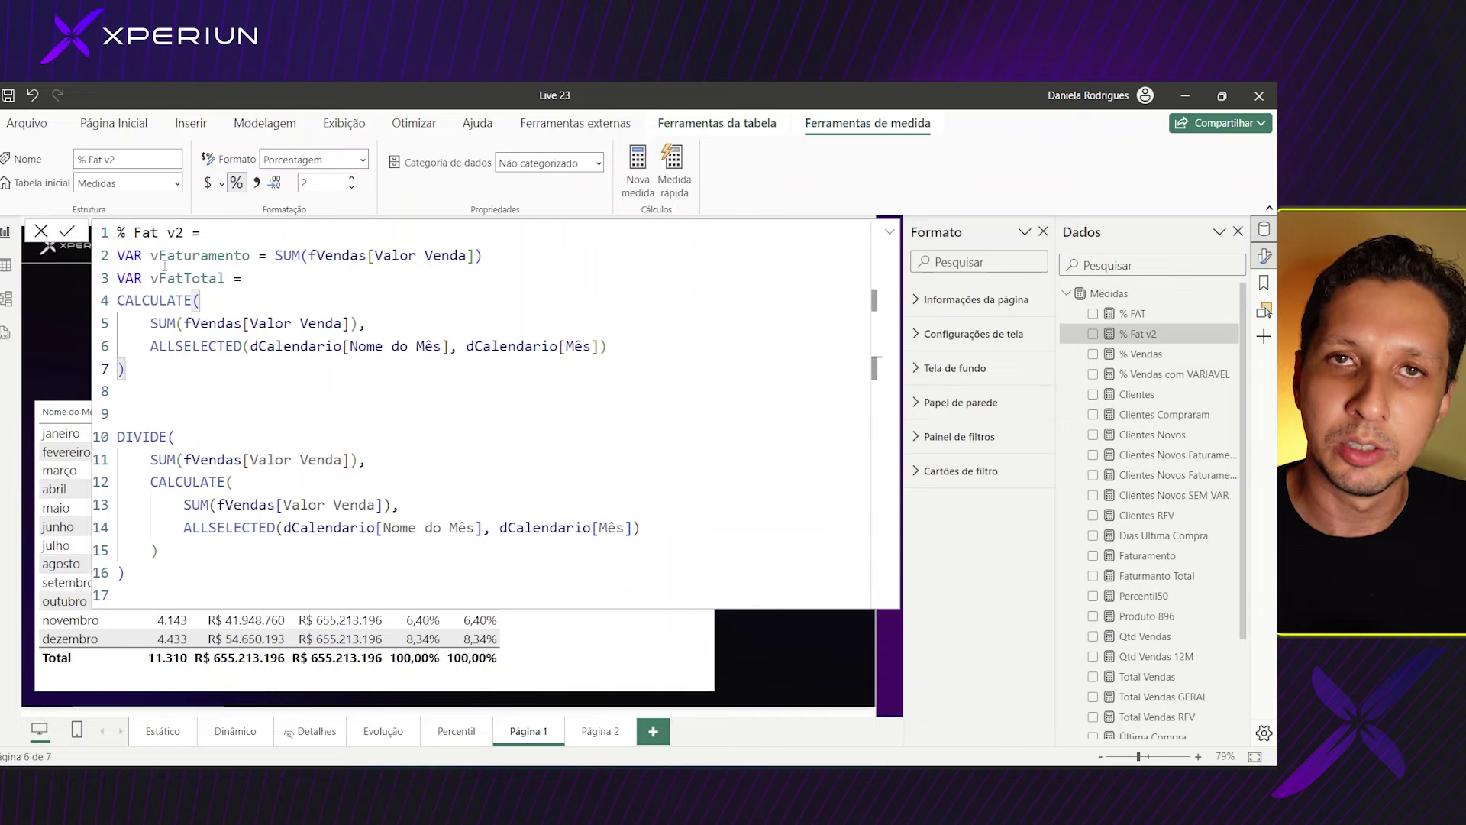
# - Add RETURN after vFatTotal and strip out the old DIVIDE arguments
pyautogui.click(127, 395)
pyautogui.write('RE')
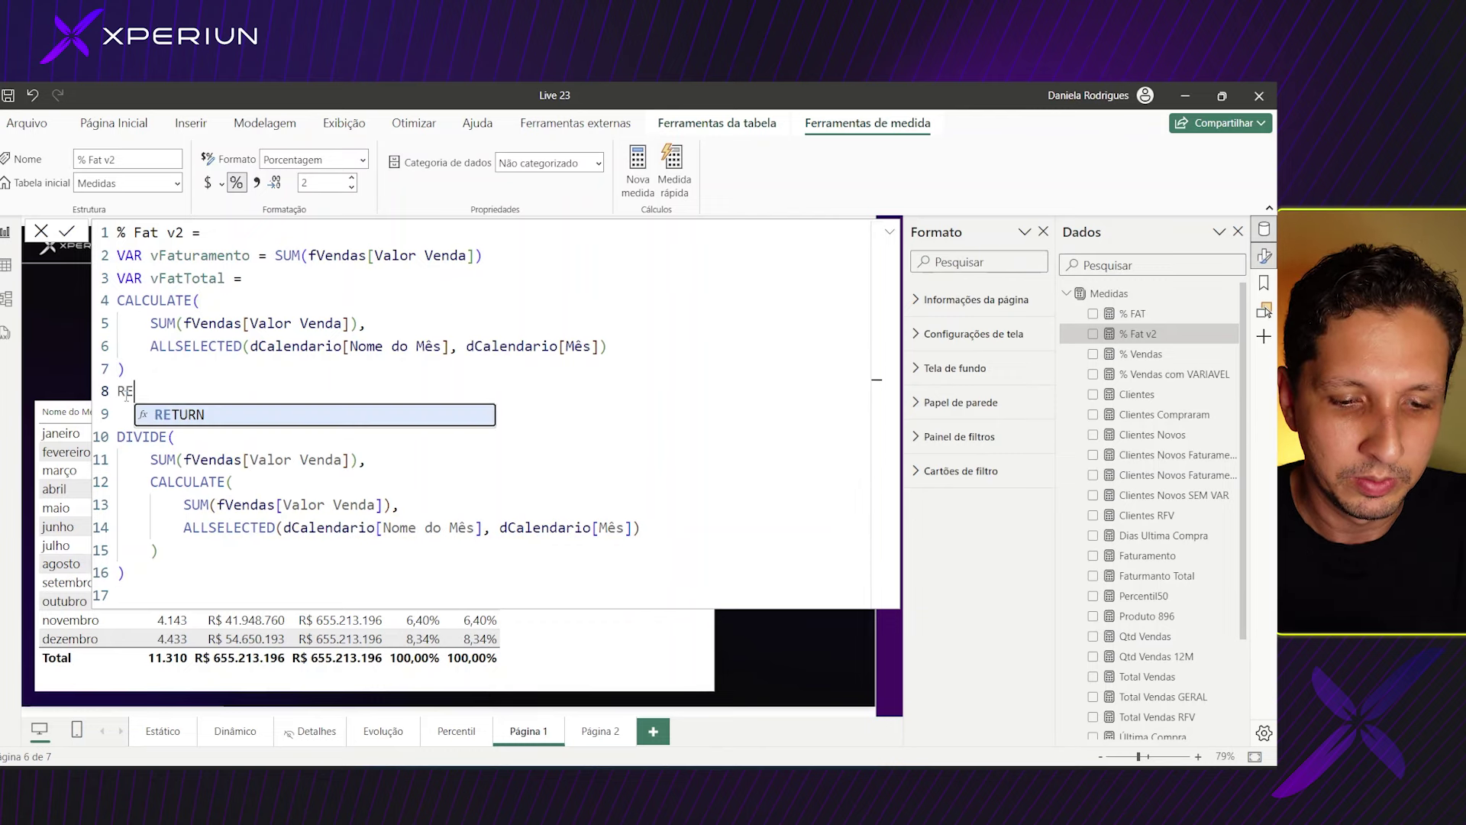
pyautogui.write('TURN')
pyautogui.press('Return')
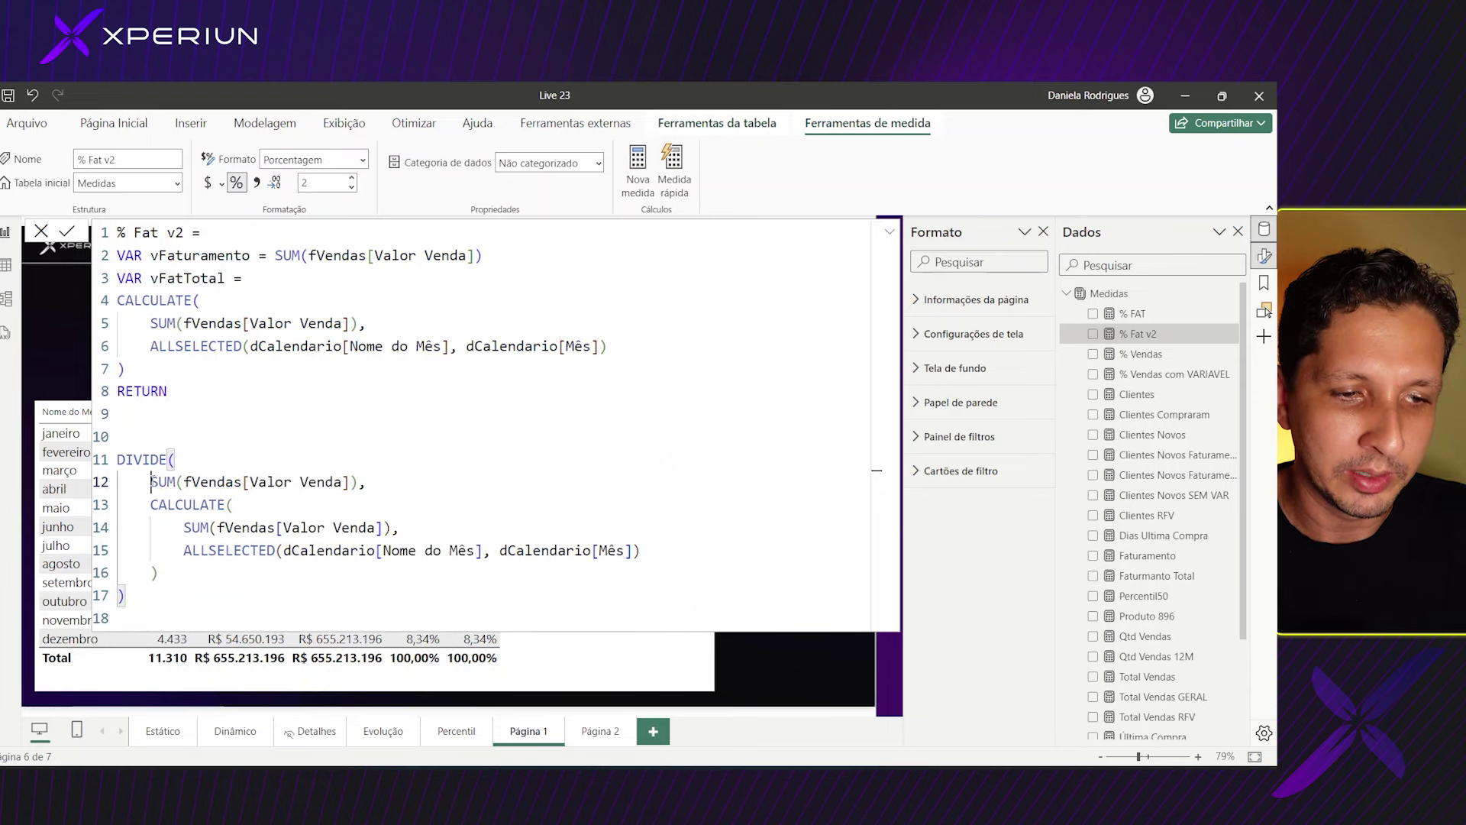
pyautogui.moveTo(150, 481)
pyautogui.mouseDown()
pyautogui.moveTo(220, 584)
pyautogui.moveTo(219, 614)
pyautogui.mouseUp()
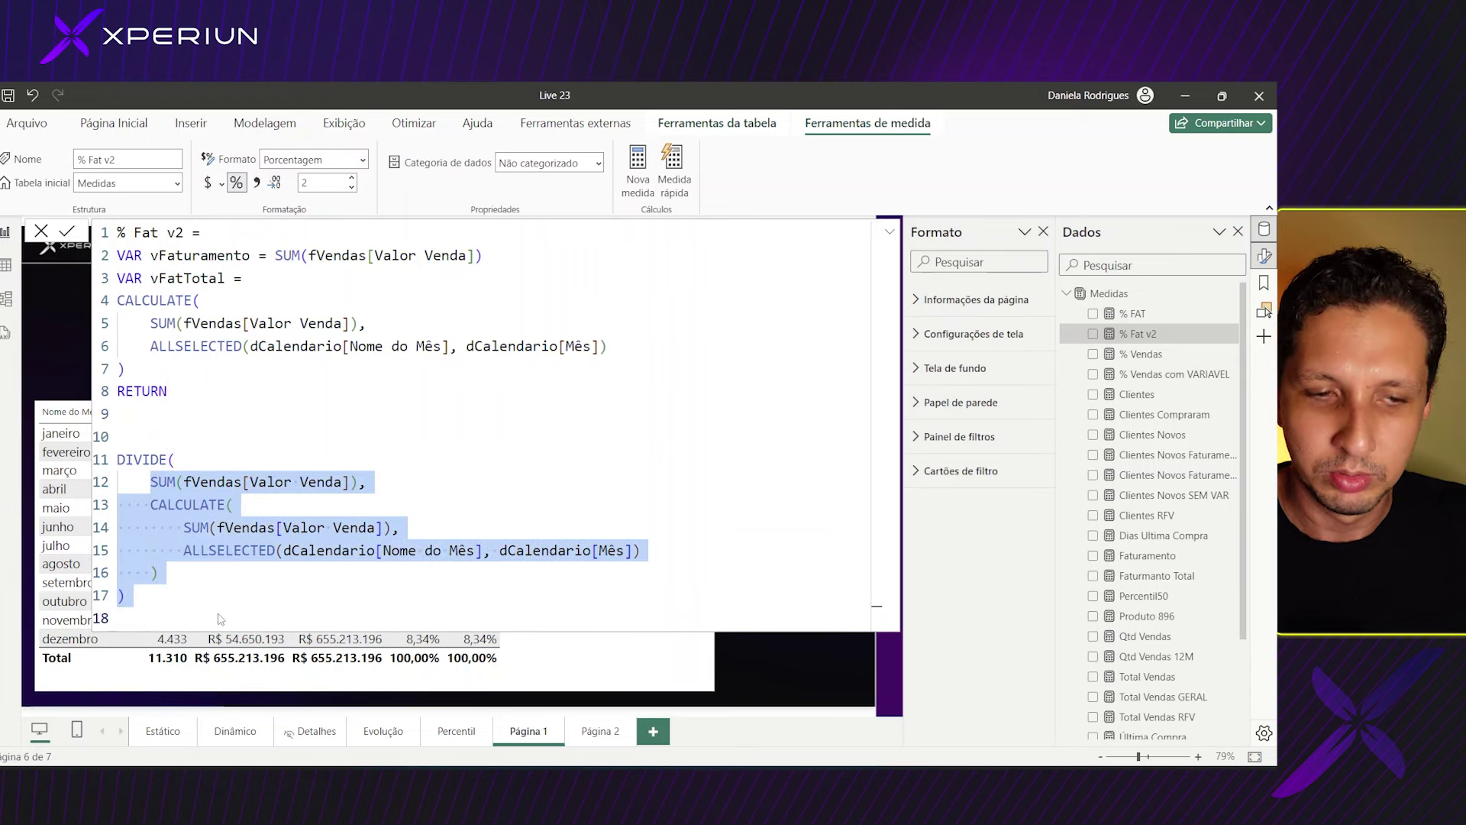
pyautogui.press('Delete')
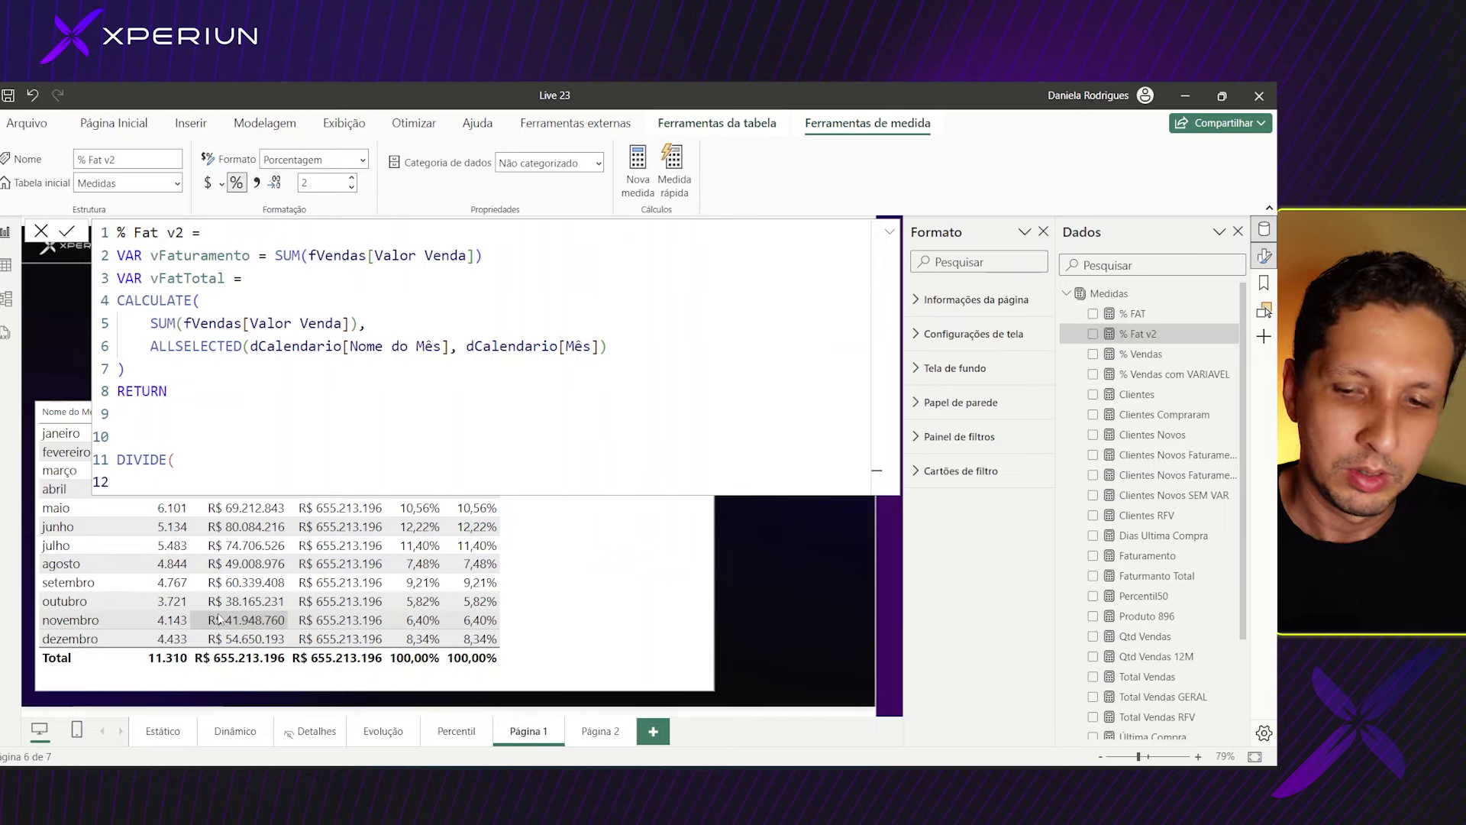
pyautogui.press('BackSpace')
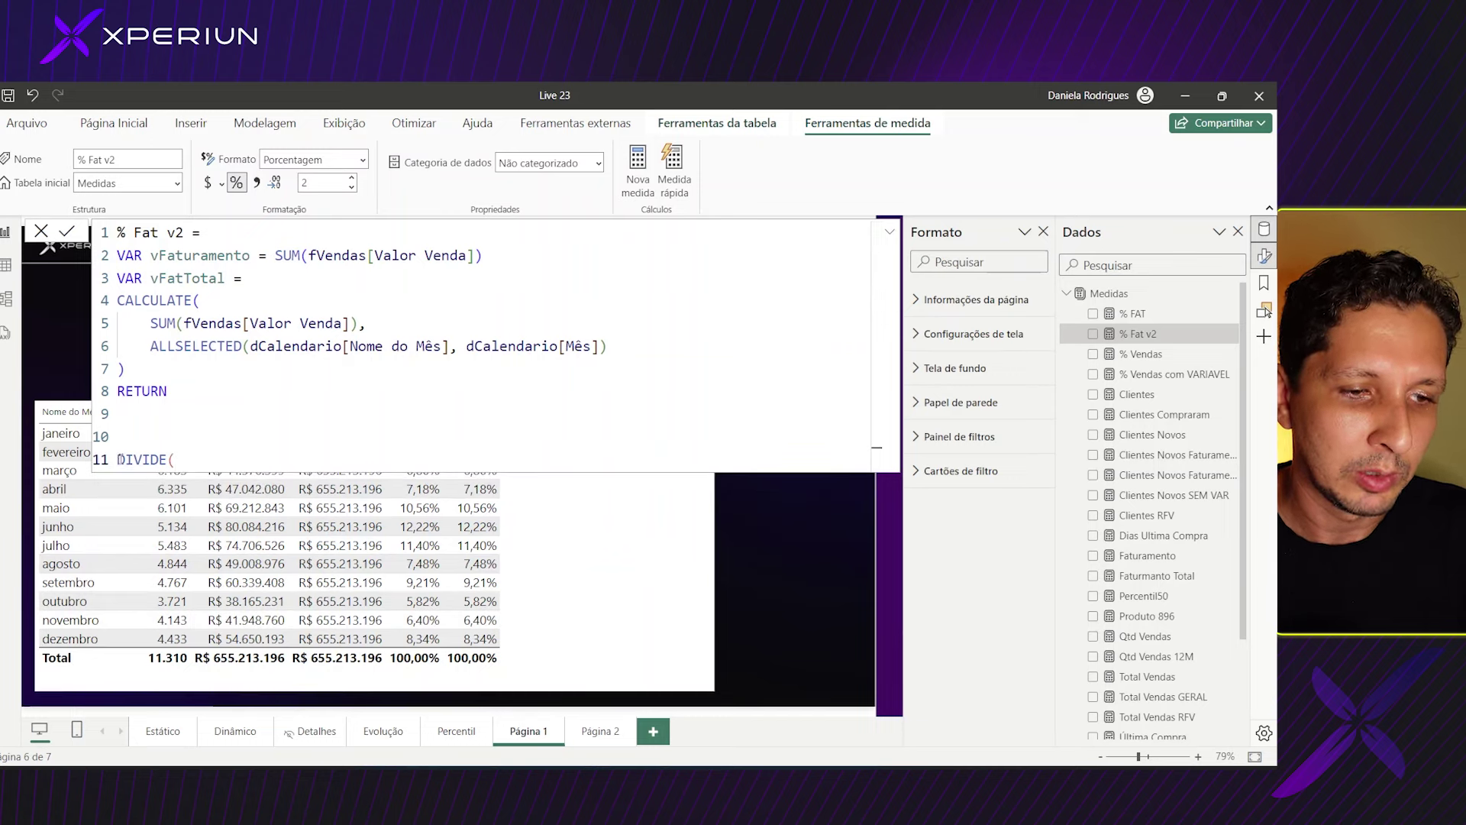
pyautogui.click(118, 458)
pyautogui.press('BackSpace')
pyautogui.press('BackSpace')
pyautogui.press('BackSpace')
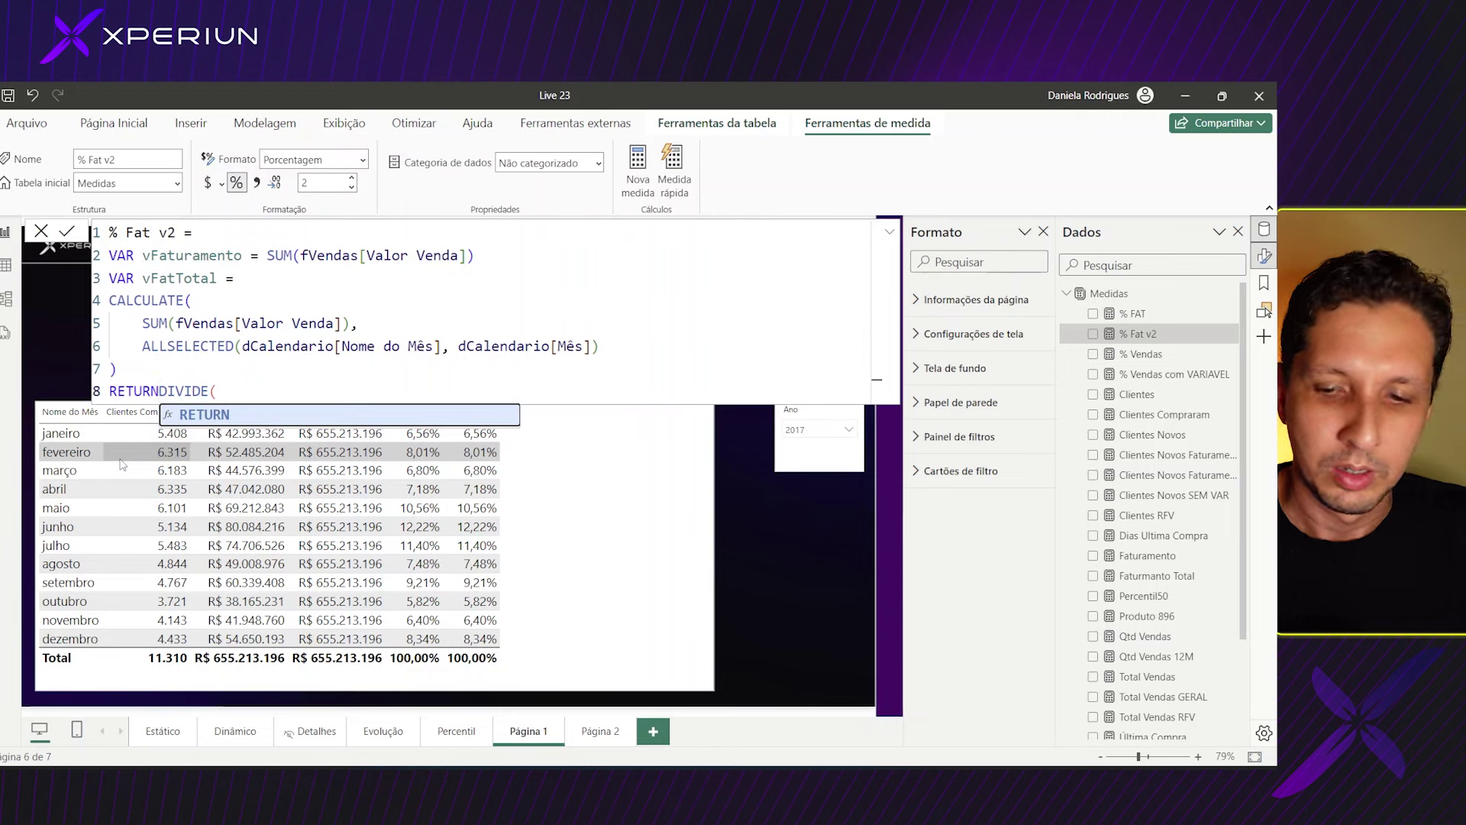
pyautogui.hotkey('shift', 'Return')
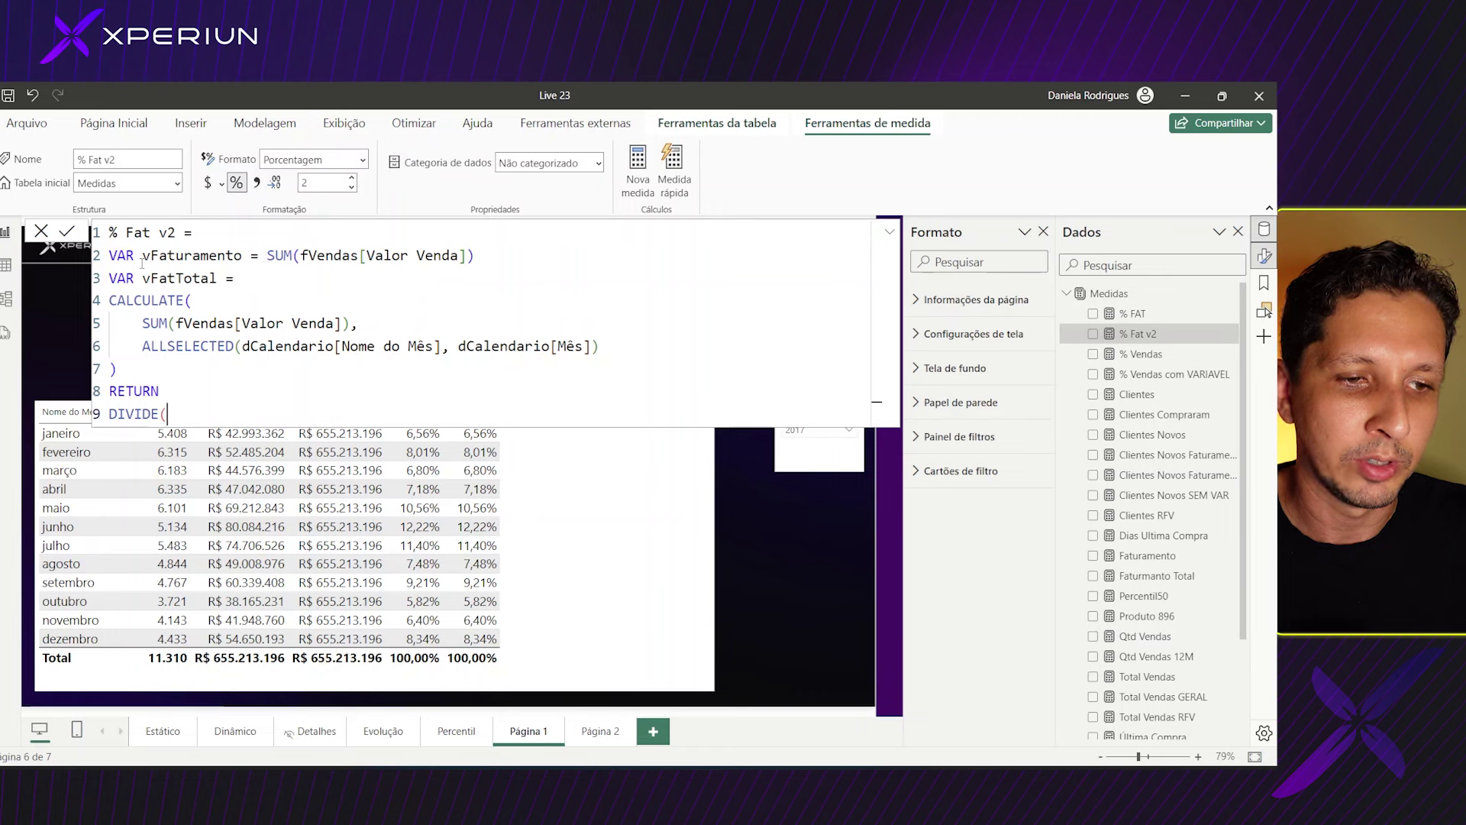
# - Complete DIVIDE(vFaturamento, vFatTotal) and commit the % Fat v2 measure
pyautogui.write('VFA')
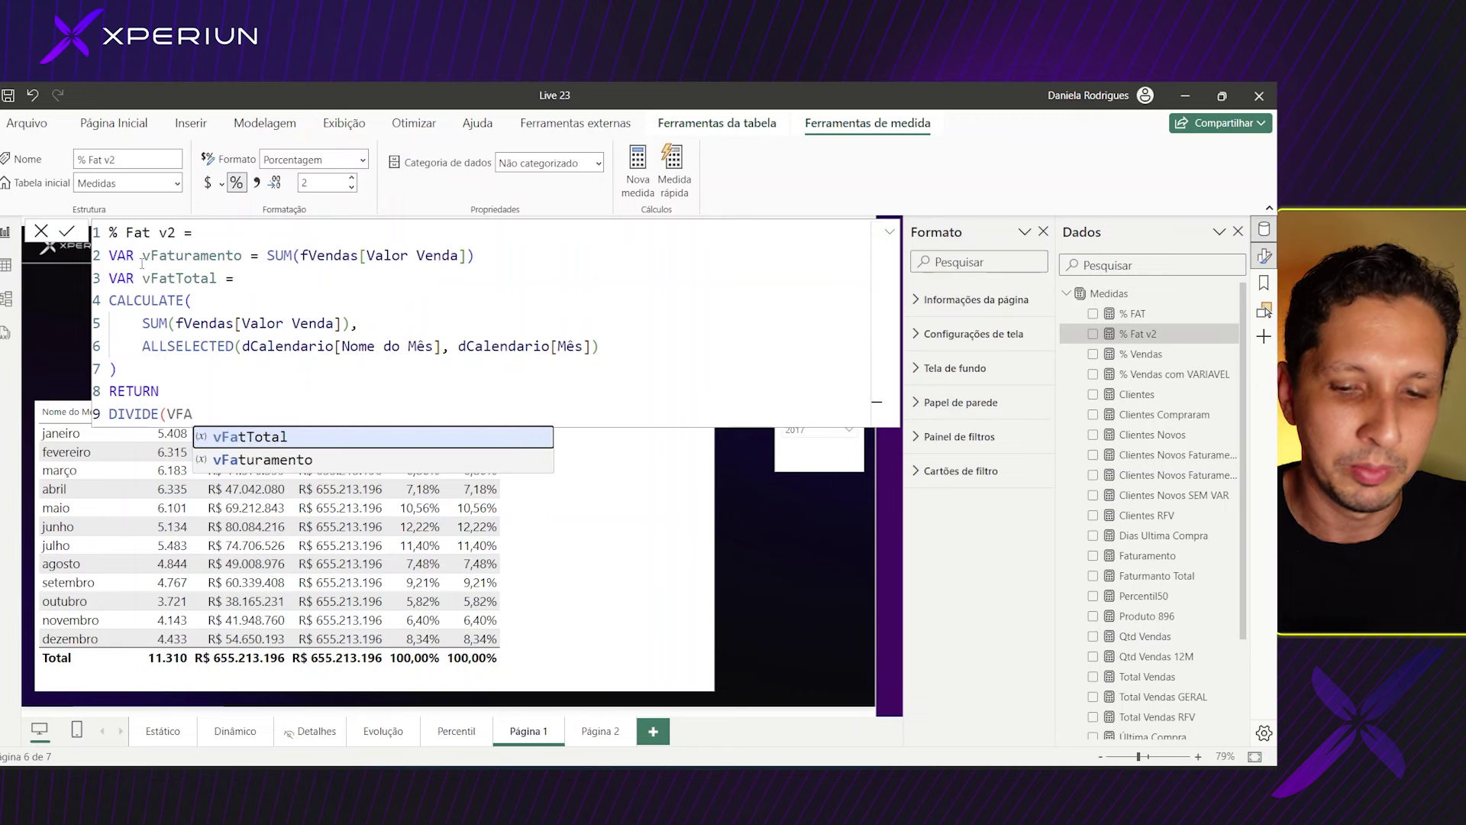
pyautogui.press('Down')
pyautogui.press('Tab')
pyautogui.write(', ')
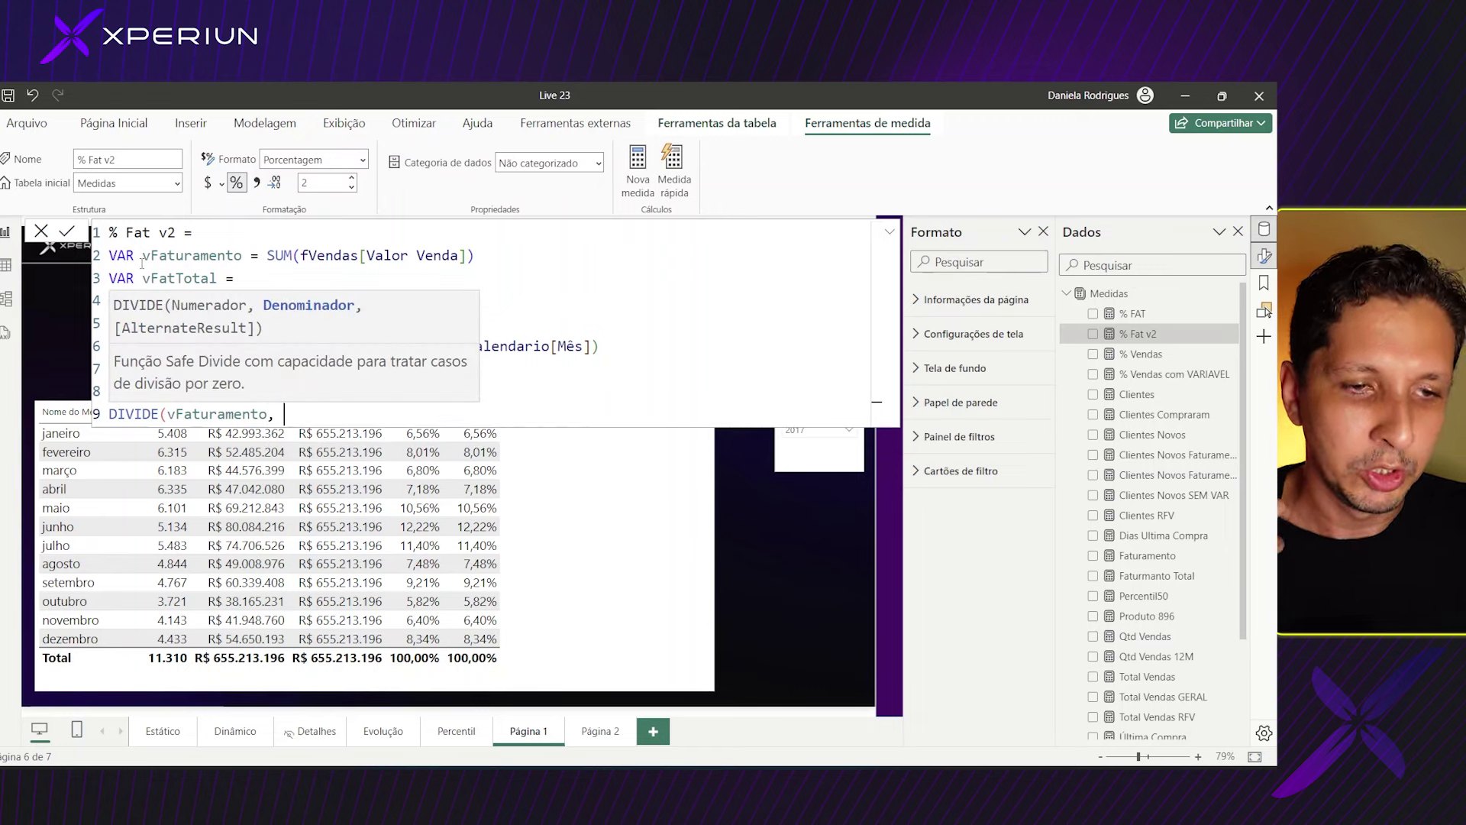
pyautogui.write('VFA')
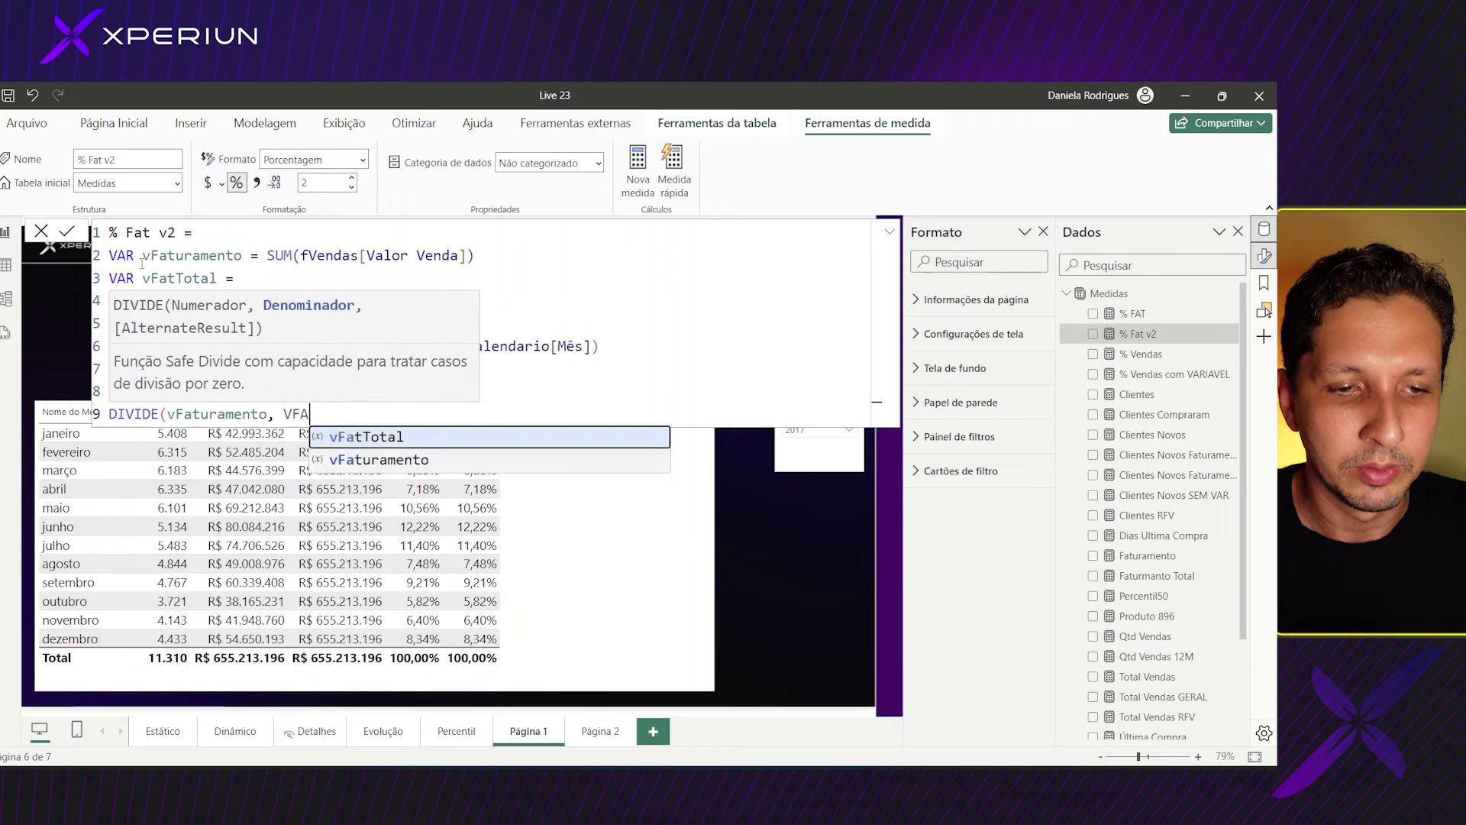
pyautogui.press('Tab')
pyautogui.write(')')
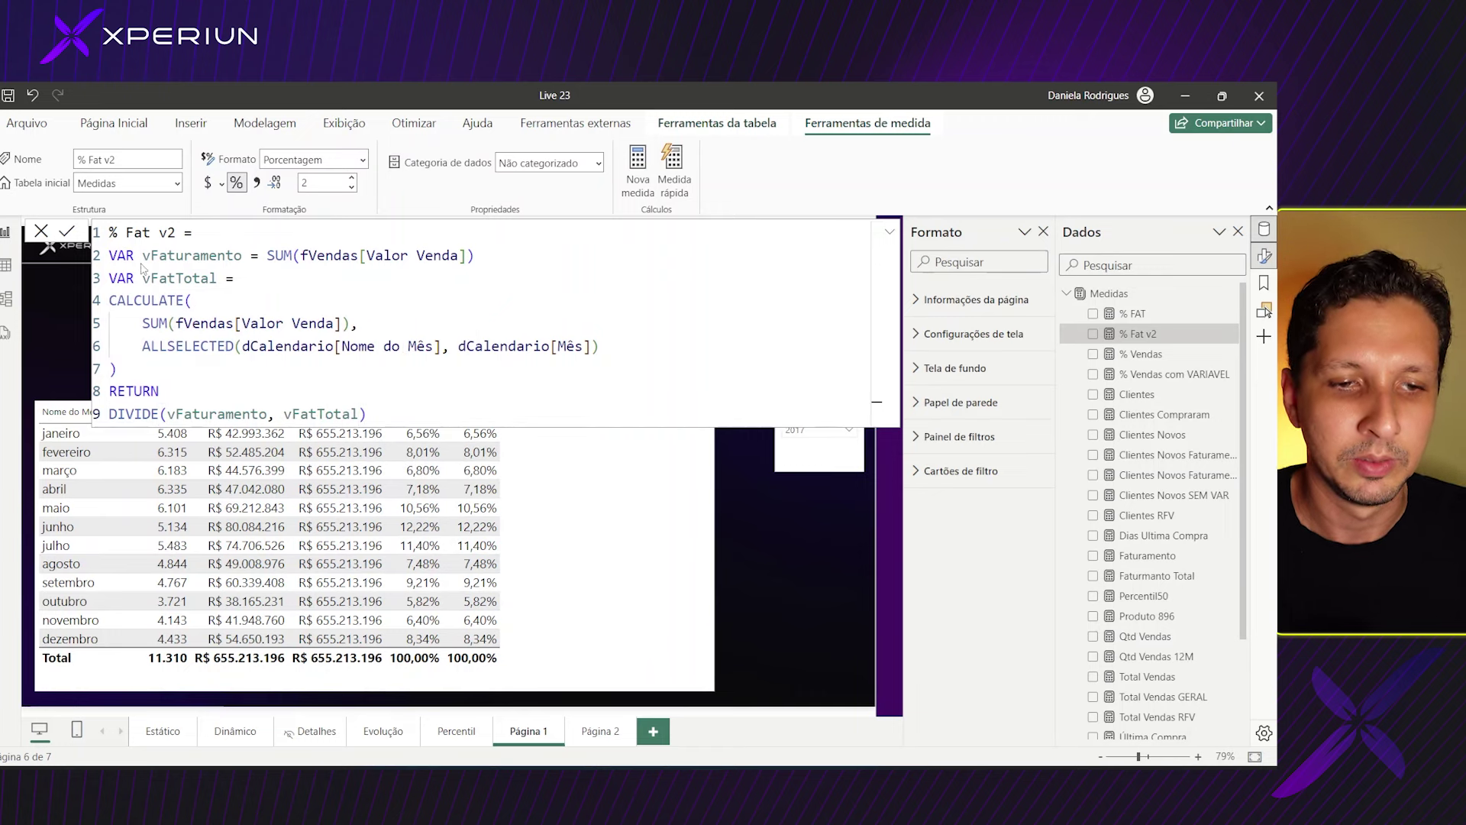
pyautogui.click(422, 588)
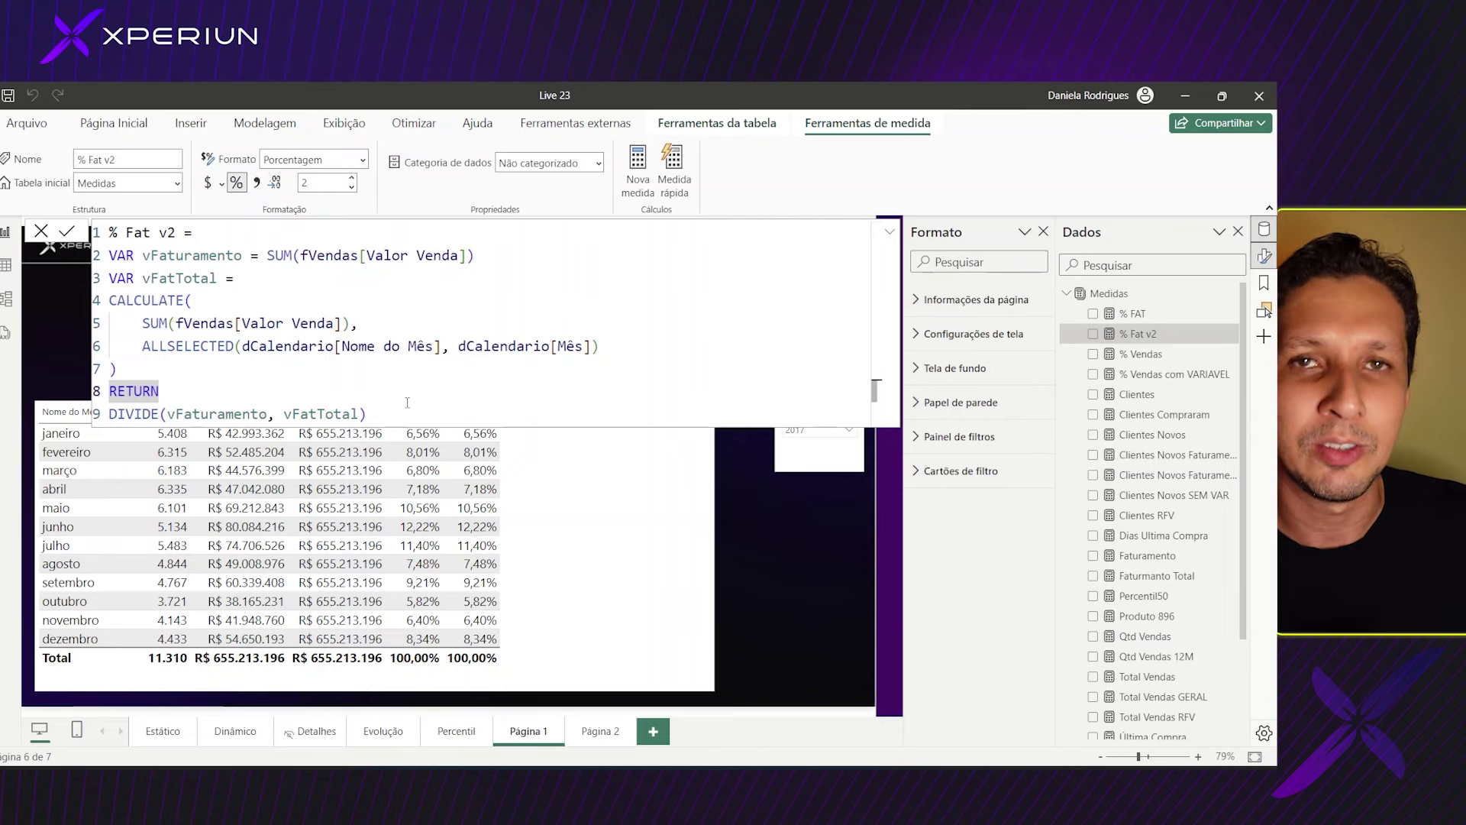
# - Highlight the vFaturamento and vFatTotal usages and the CALCULATE SUM and ALLSELECTED parts while explaining
pyautogui.click(180, 408)
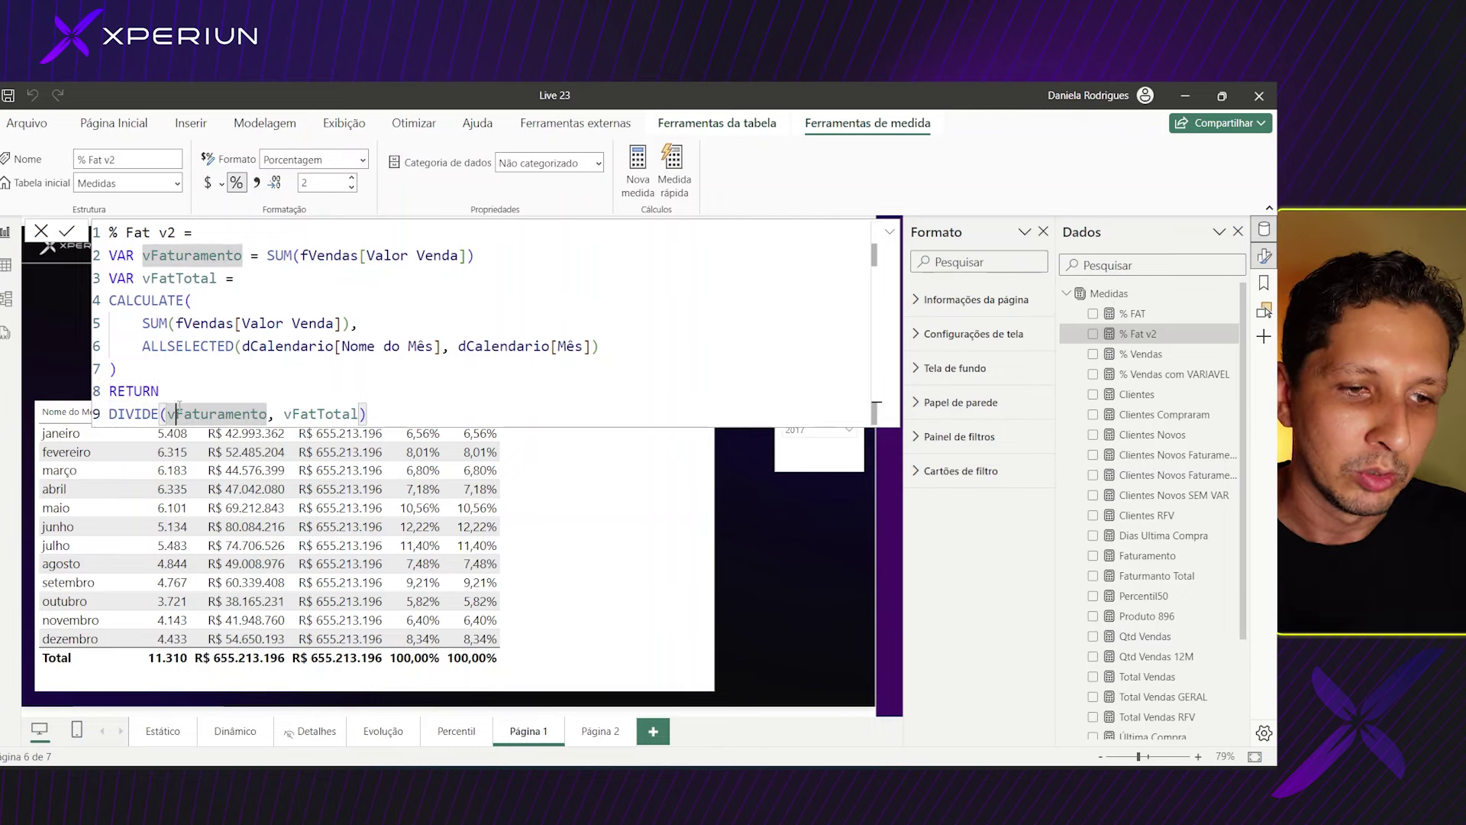
pyautogui.moveTo(375, 414); pyautogui.dragTo(105, 410)
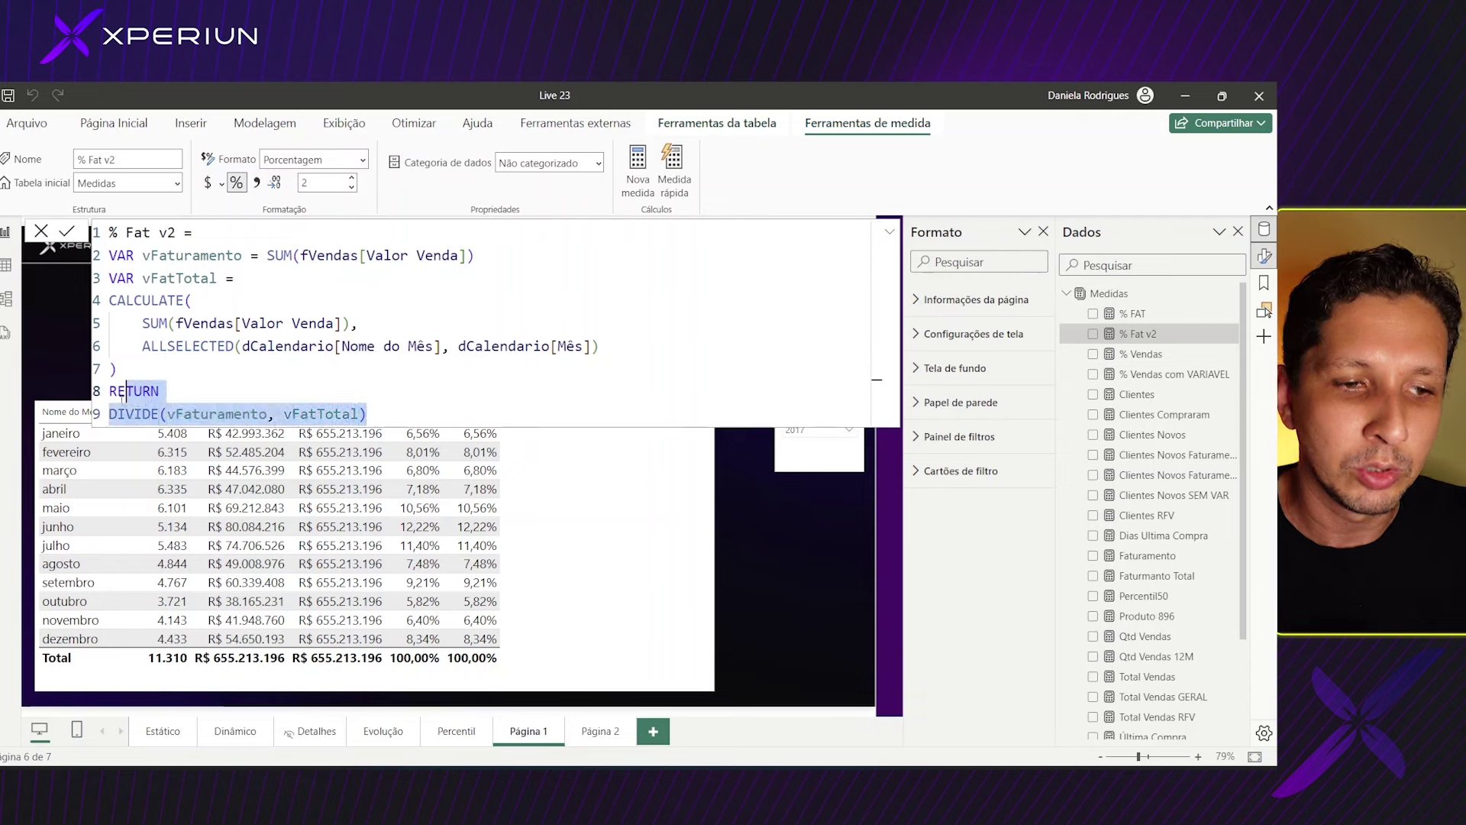
pyautogui.click(186, 415)
pyautogui.click(308, 414)
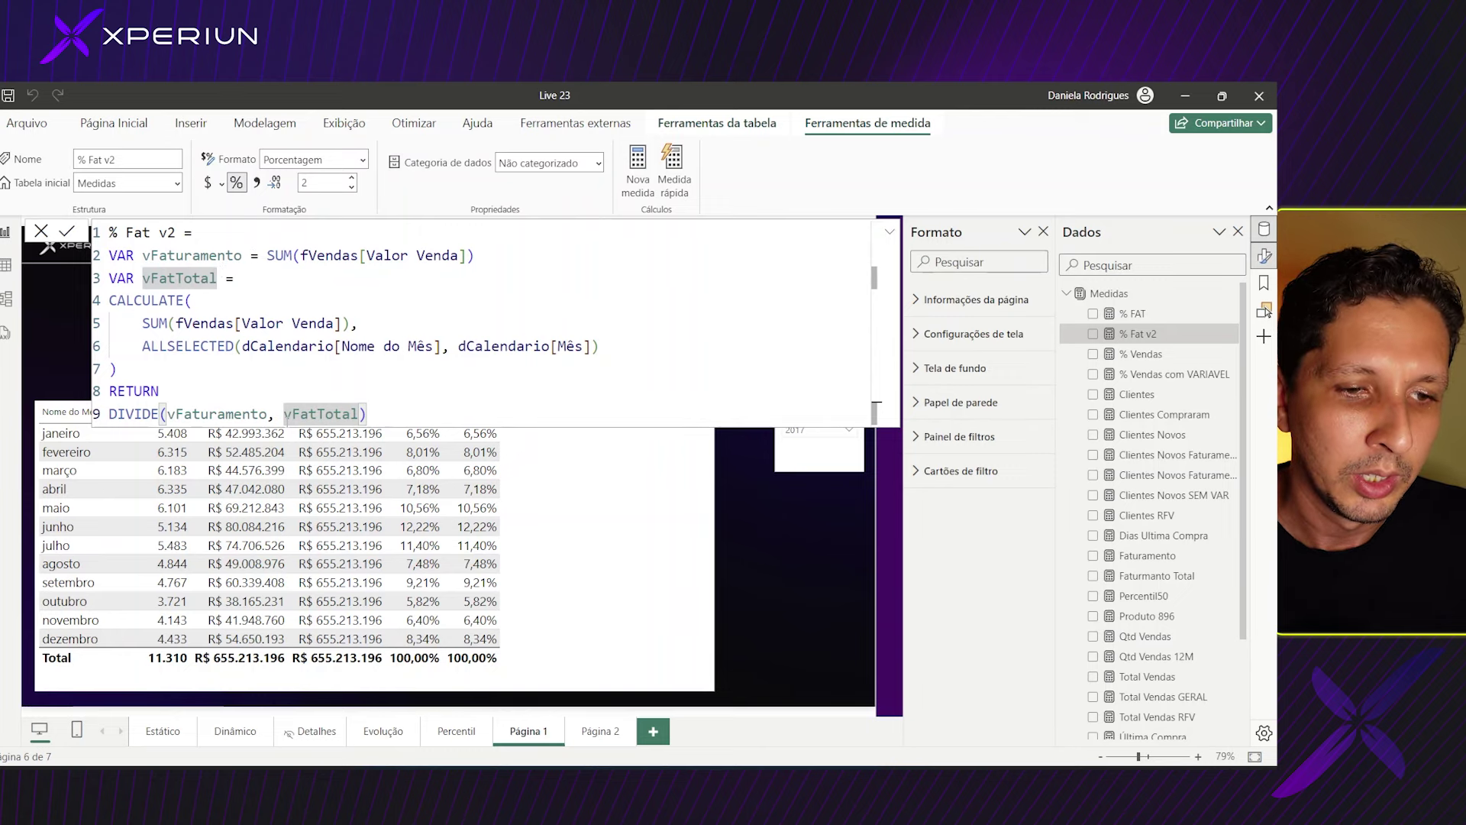
pyautogui.moveTo(143, 323); pyautogui.dragTo(326, 323)
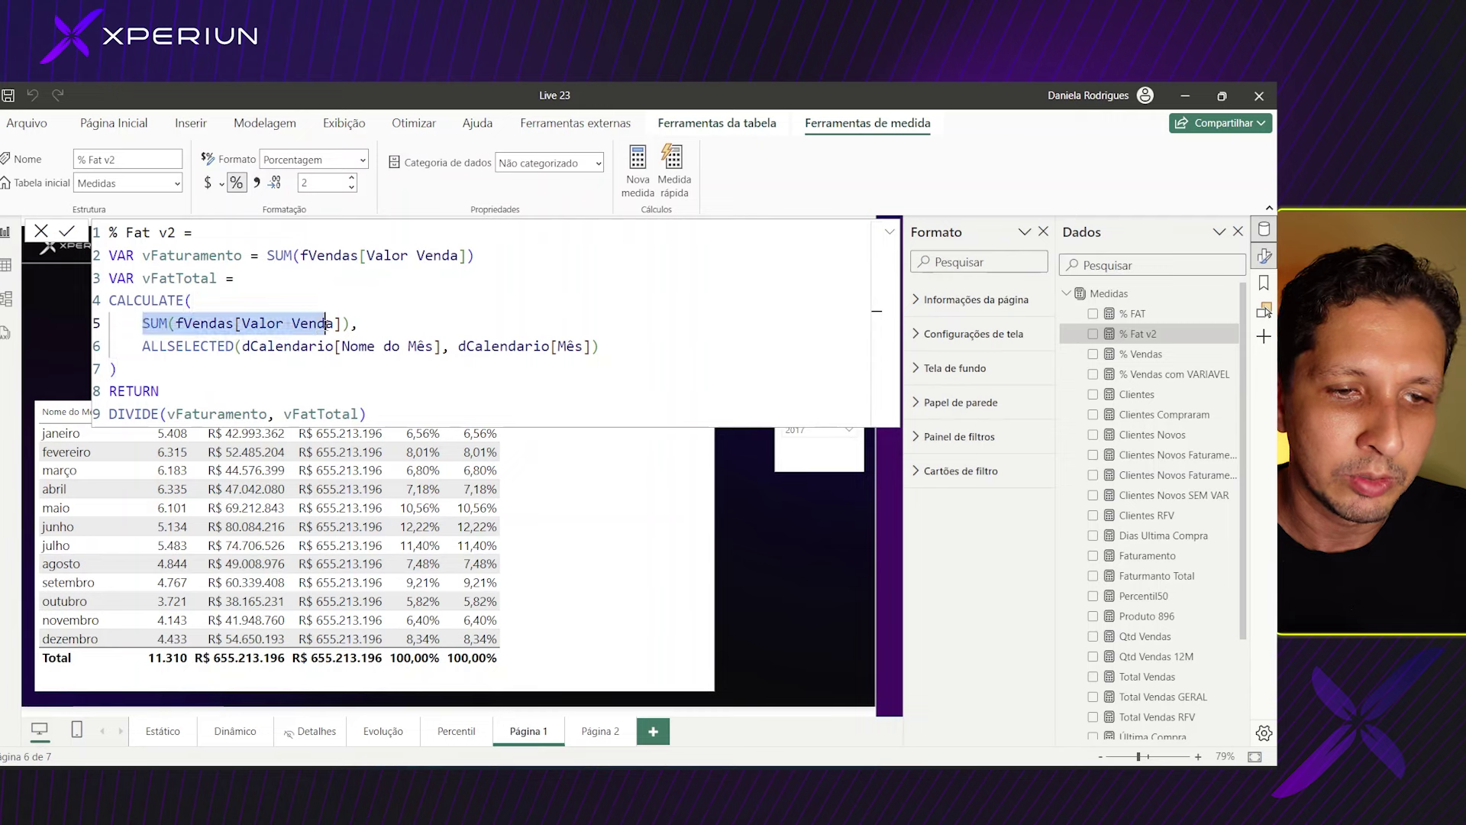
pyautogui.moveTo(138, 351); pyautogui.dragTo(536, 351)
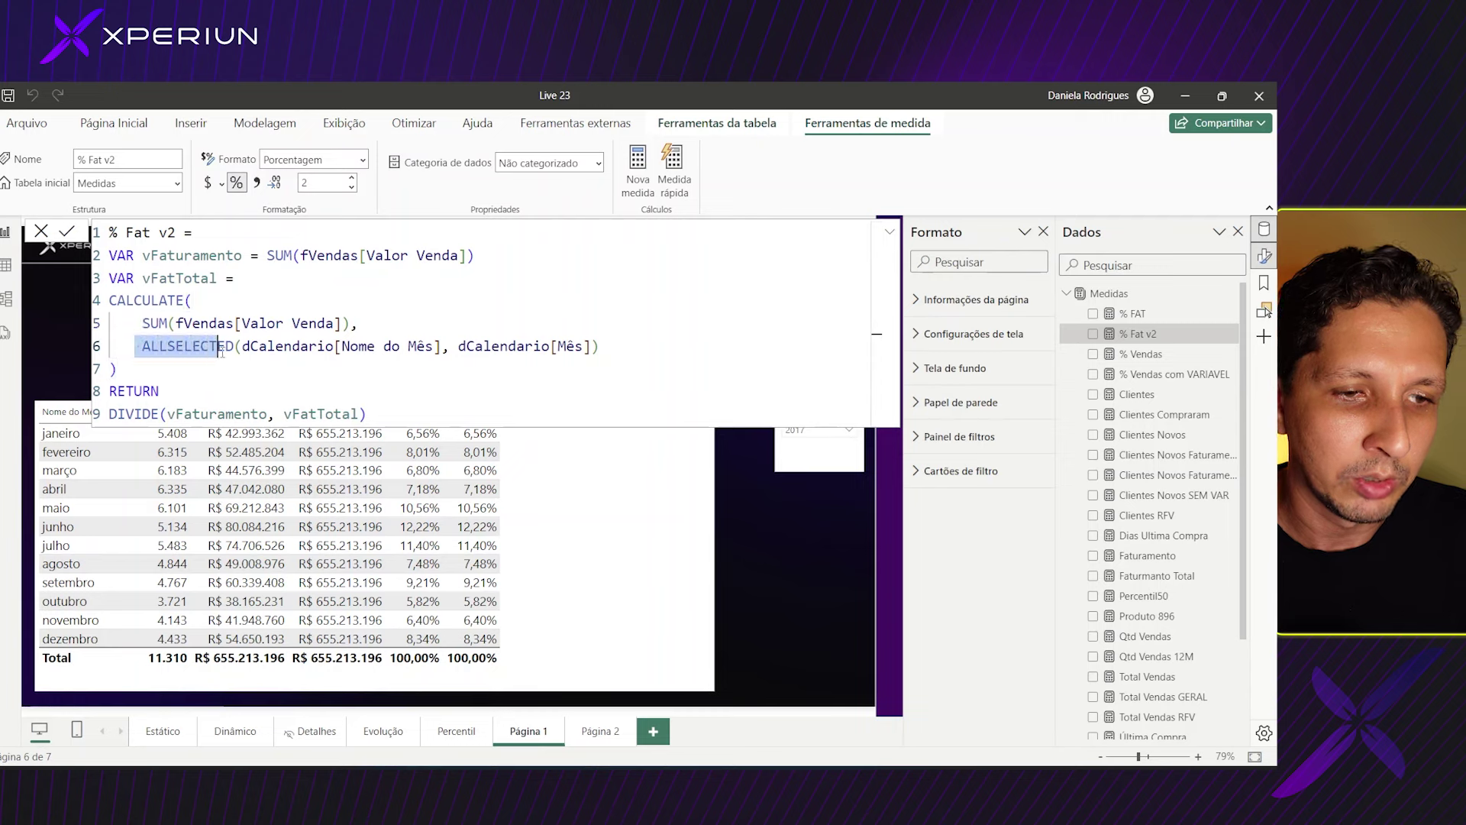
pyautogui.click(608, 348)
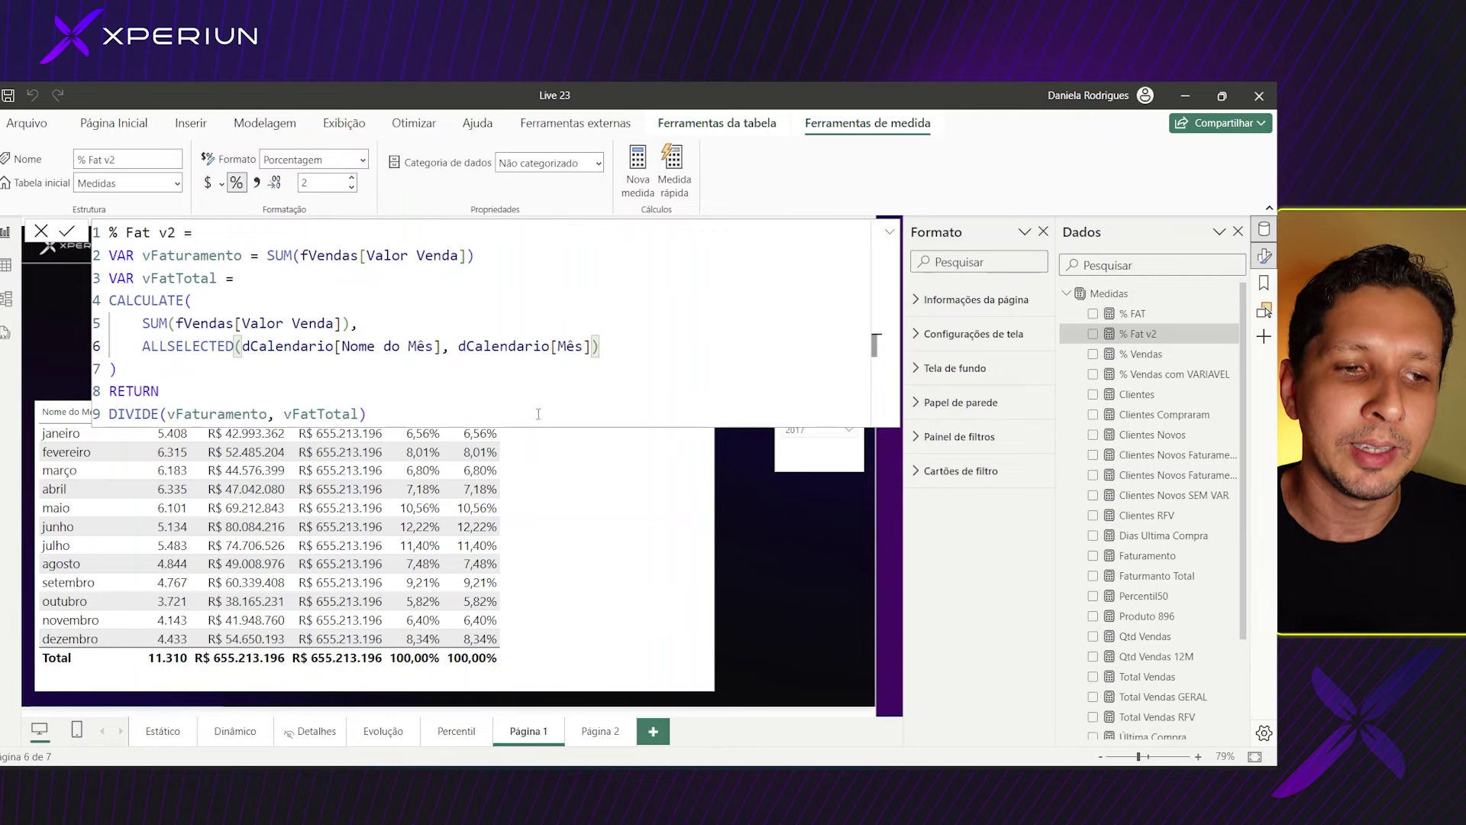
# - Review the RETURN and vFatTotal lines, leaving the DIVIDE return line selected for replacement
pyautogui.moveTo(367, 413); pyautogui.dragTo(117, 390)
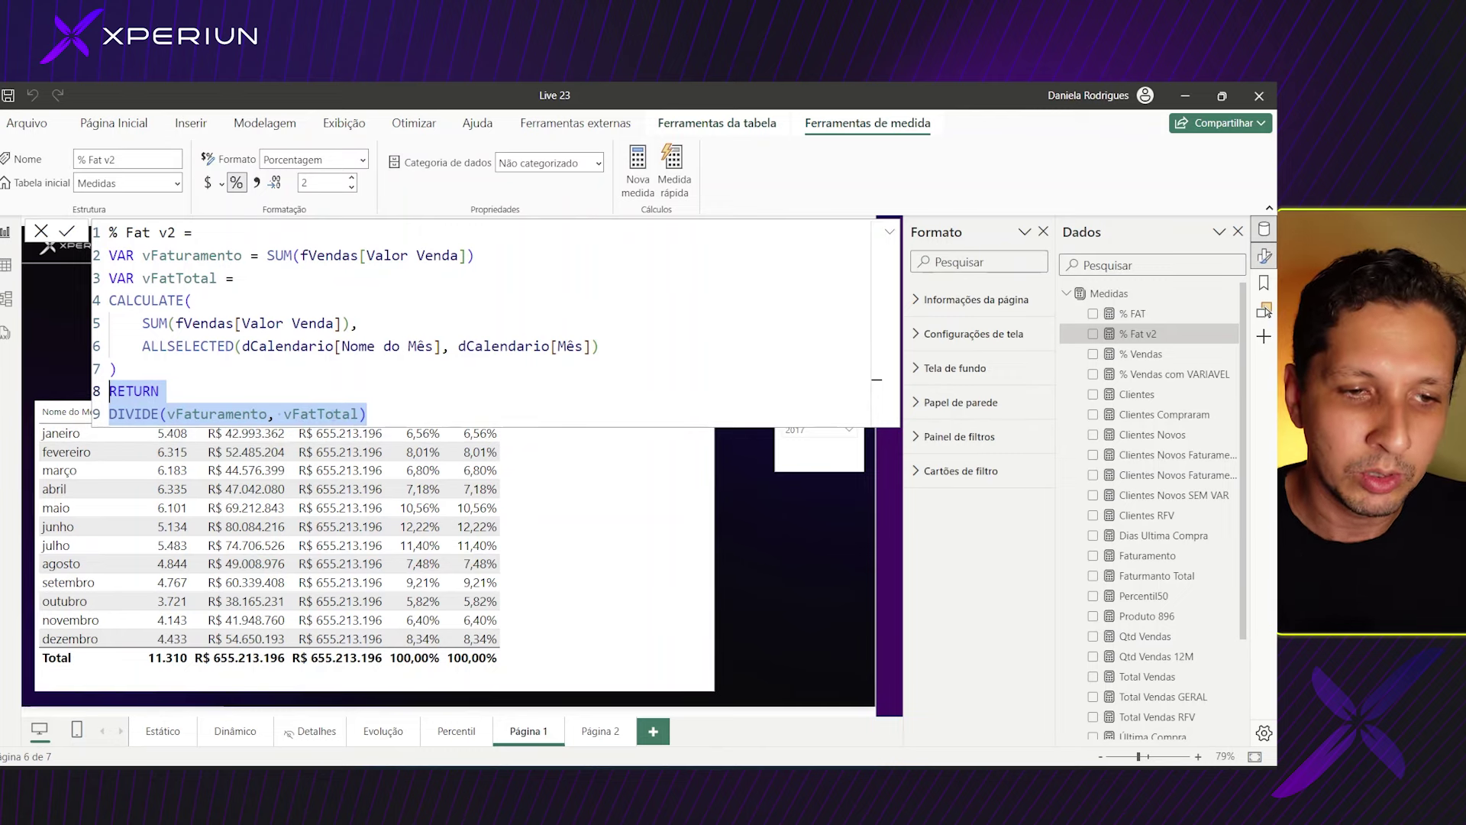
pyautogui.click(392, 410)
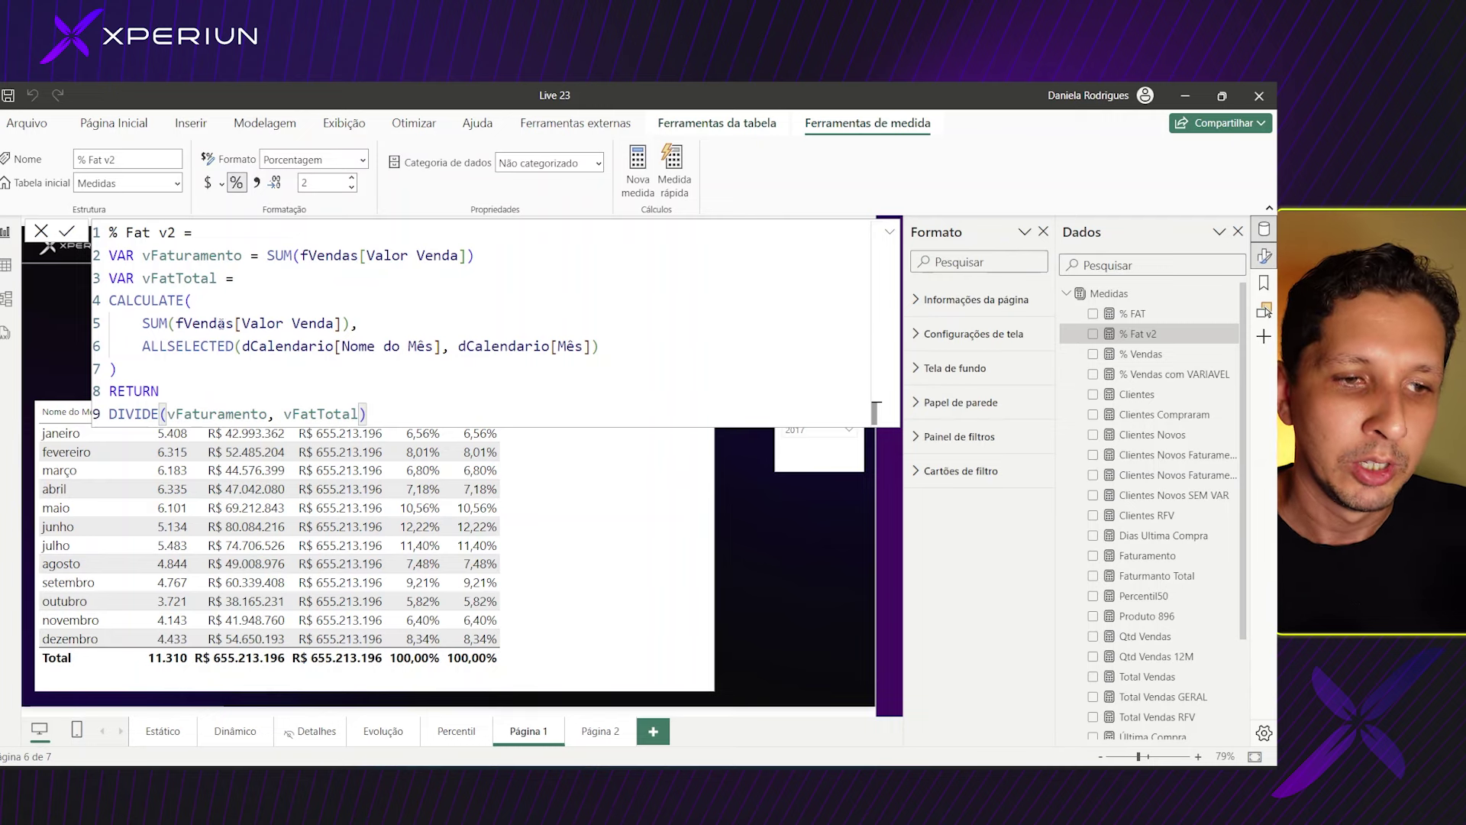
pyautogui.moveTo(113, 279); pyautogui.dragTo(119, 371)
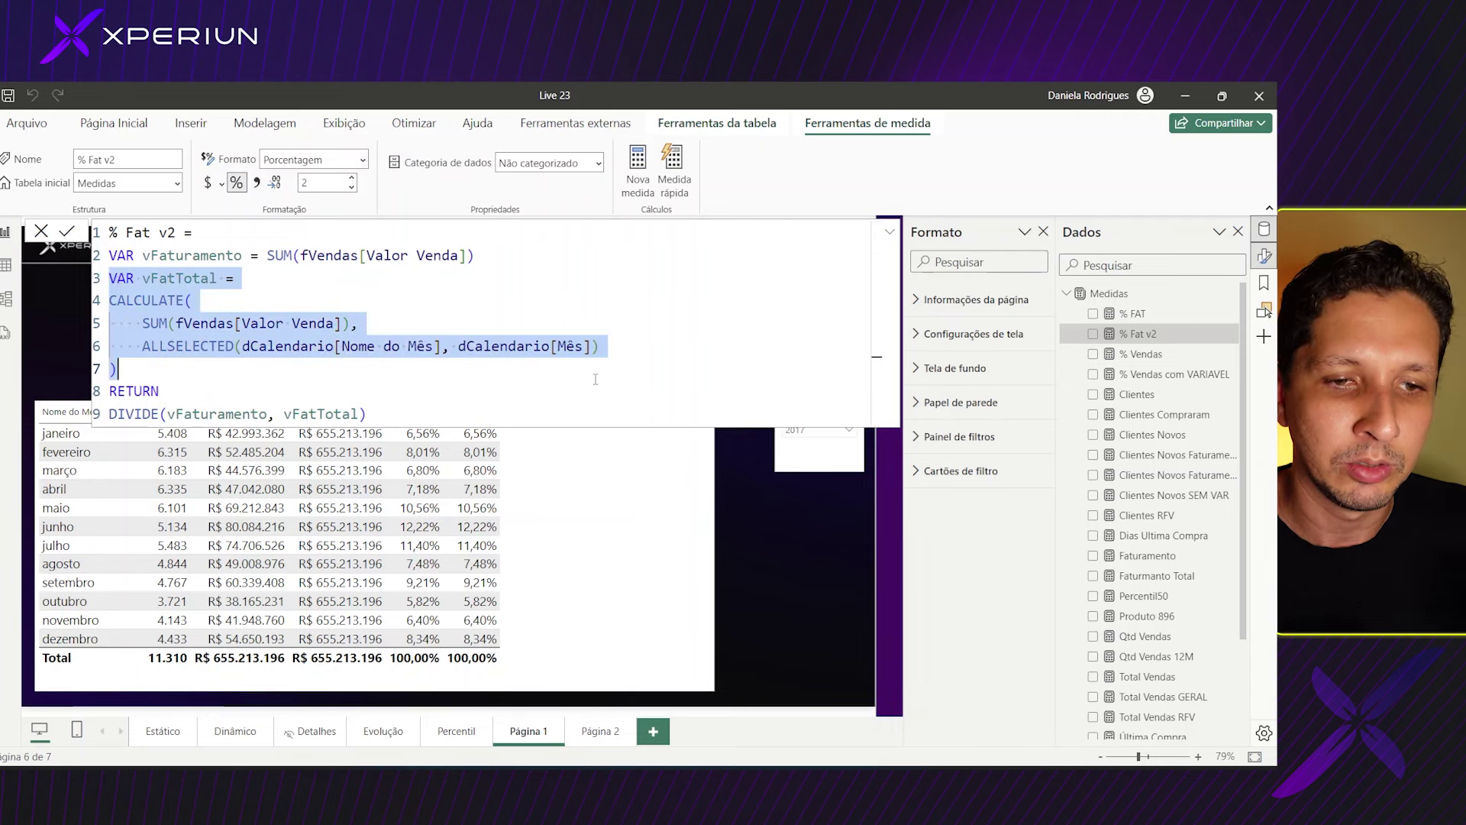
pyautogui.moveTo(368, 413); pyautogui.dragTo(107, 413)
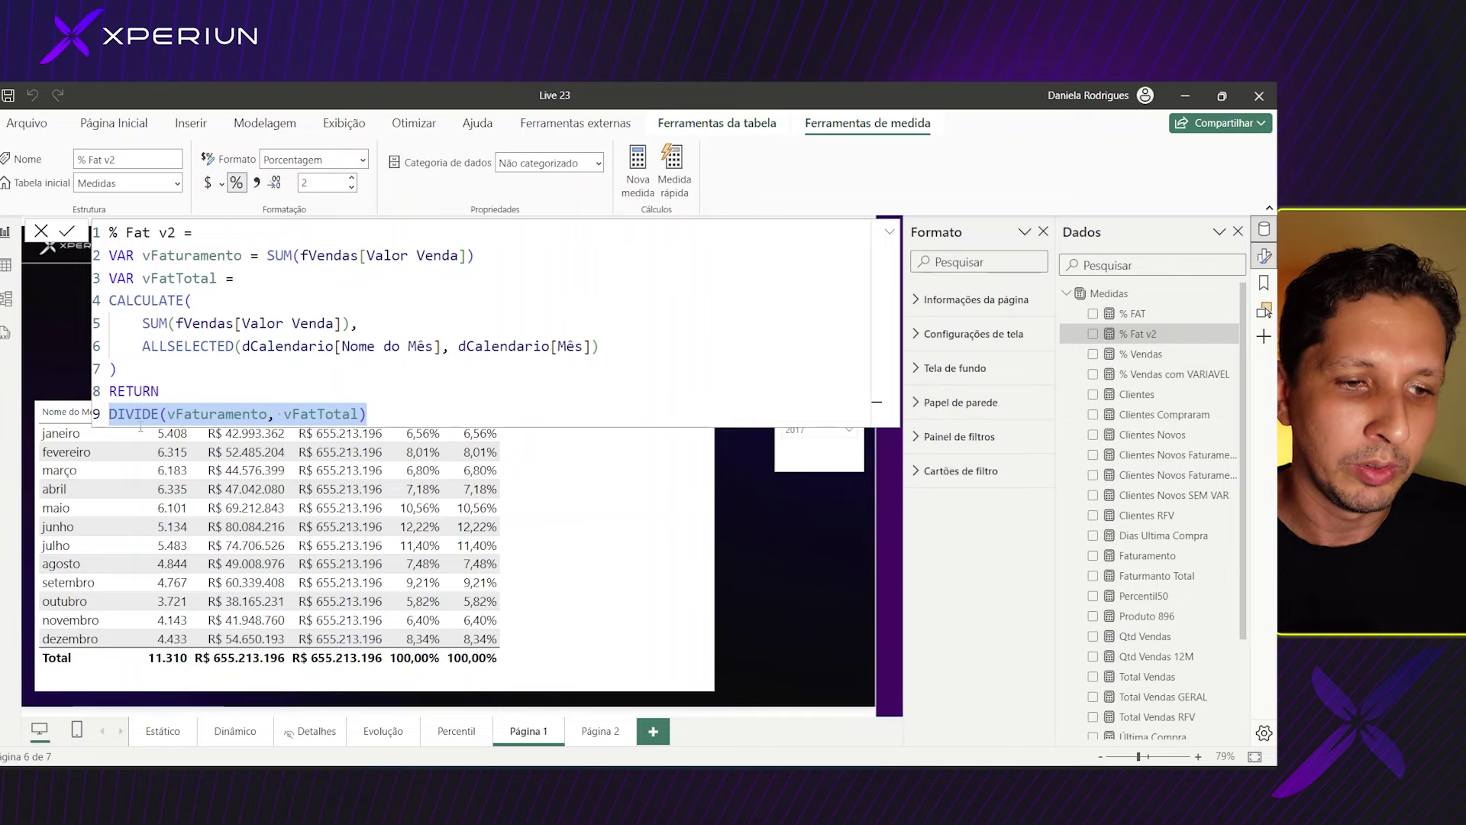
# - Replace the return expression with vFaturamento alone
pyautogui.write('V')
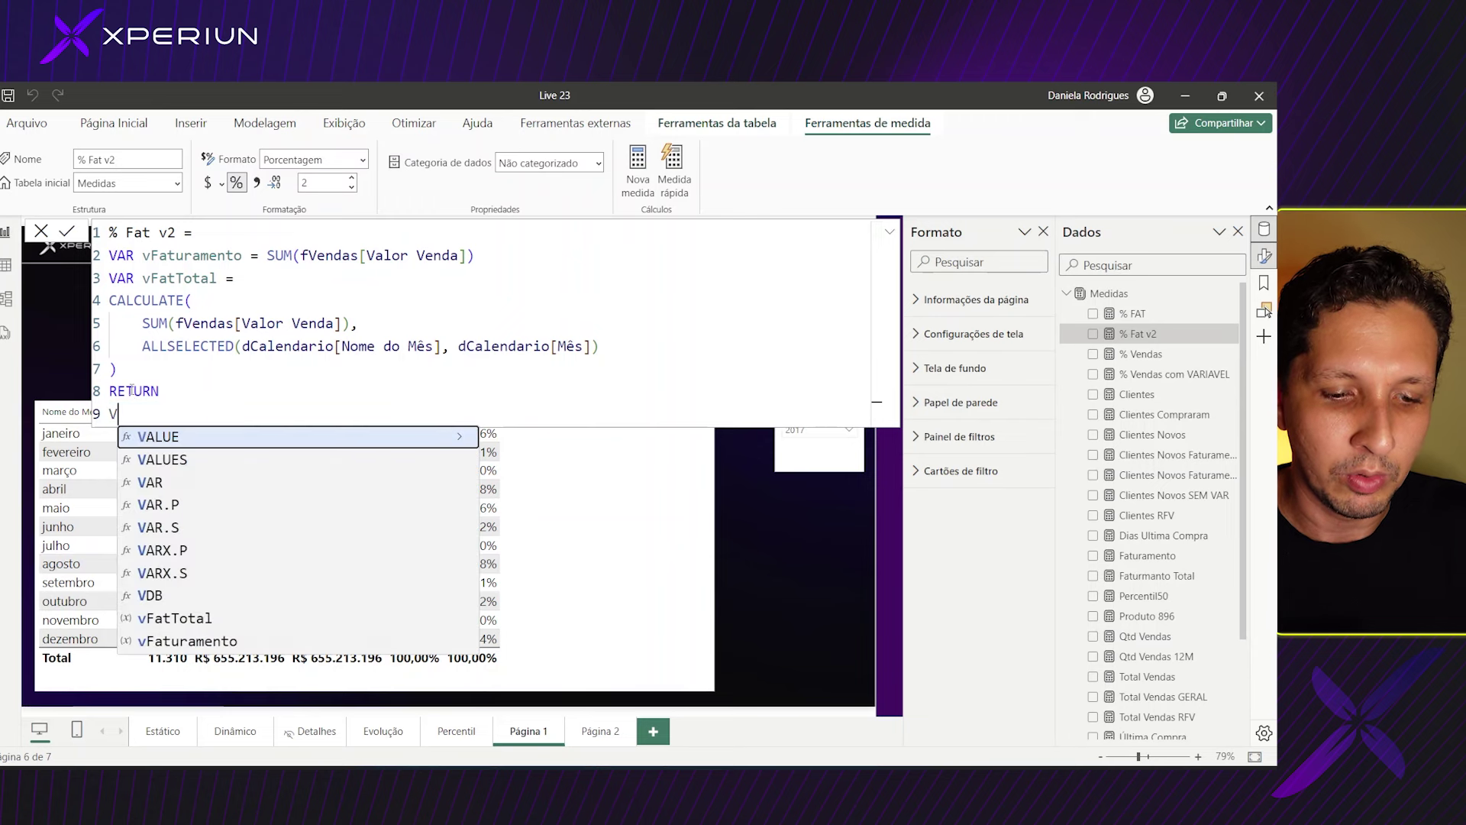
pyautogui.write('FA')
pyautogui.click(242, 459)
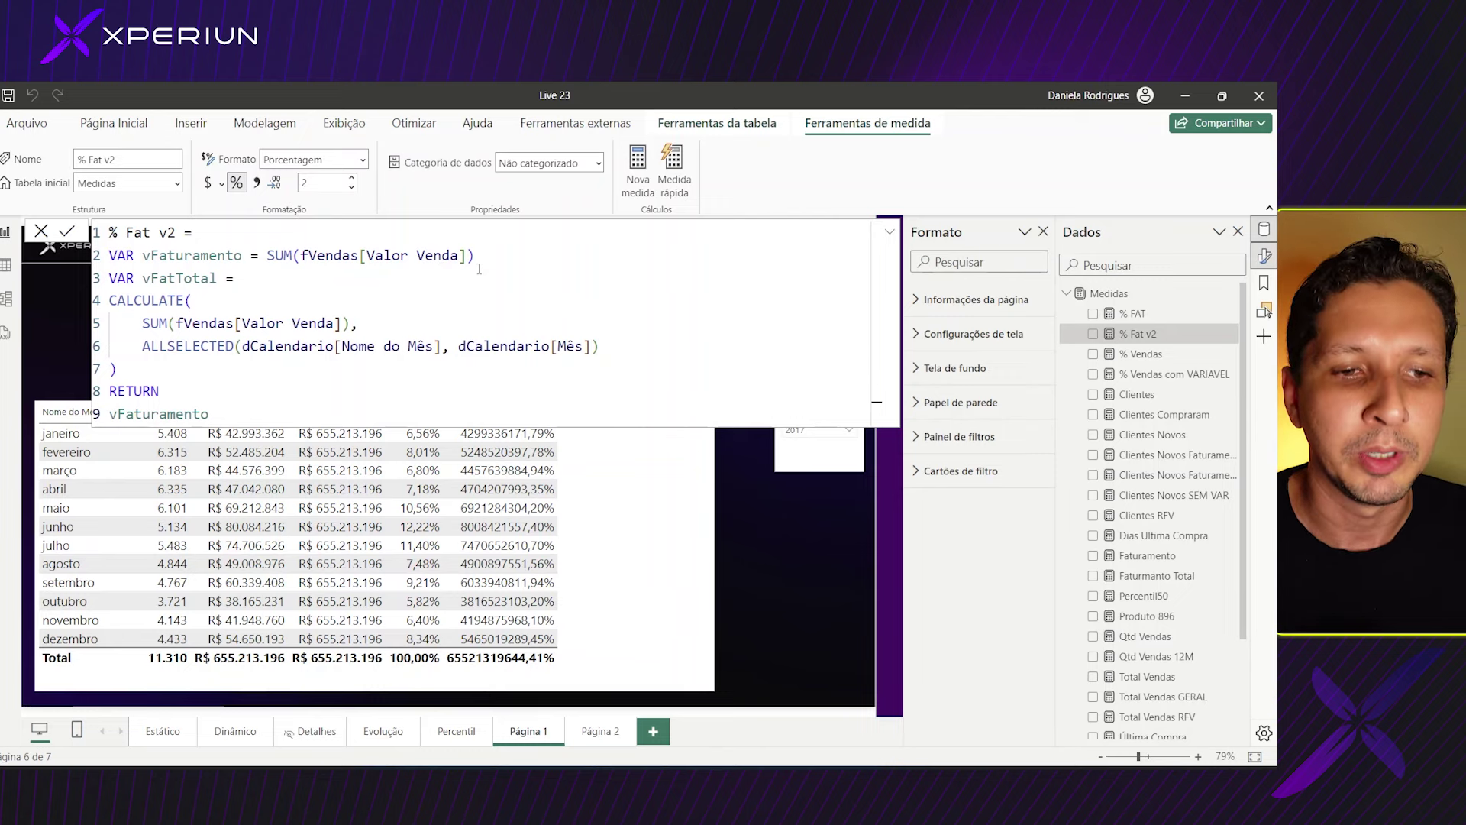
# - Rewrite the return line as DIVIDE(vFaturamento, vFatTotal), commit it and leave the editor
pyautogui.hotkey('ctrl', 'BackSpace')
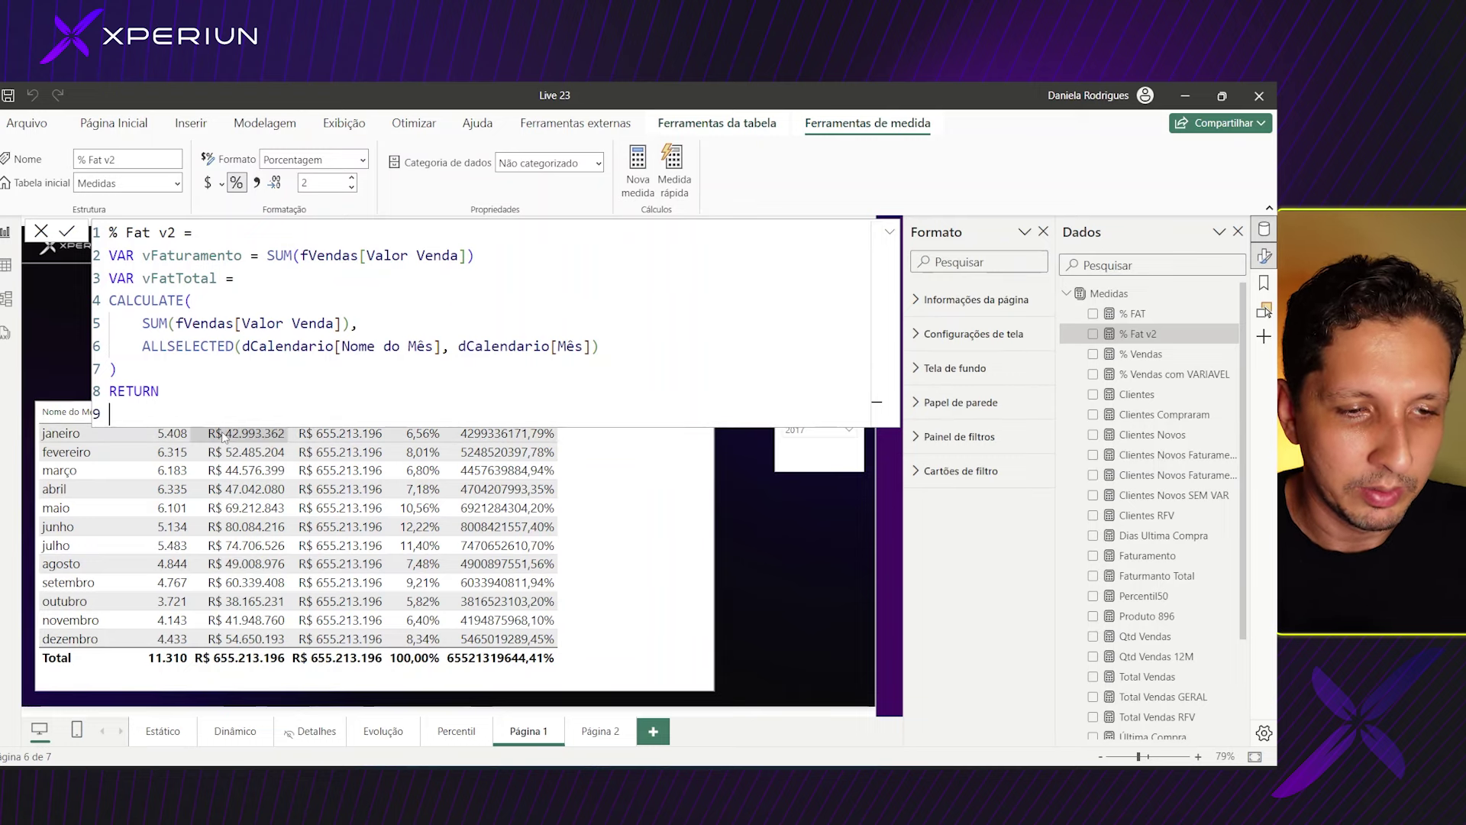
pyautogui.write('DI')
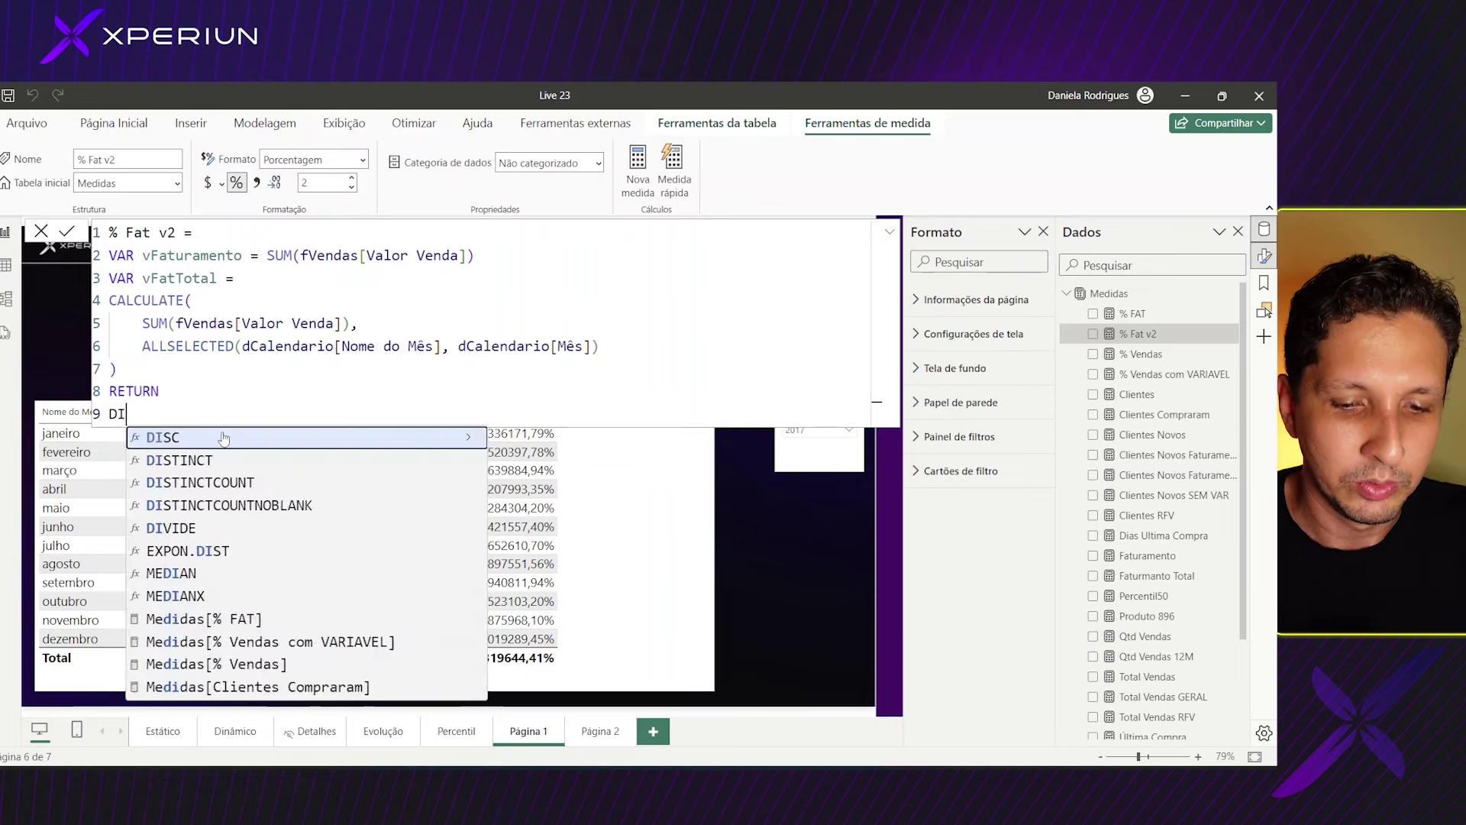
pyautogui.write('V')
pyautogui.press('Tab')
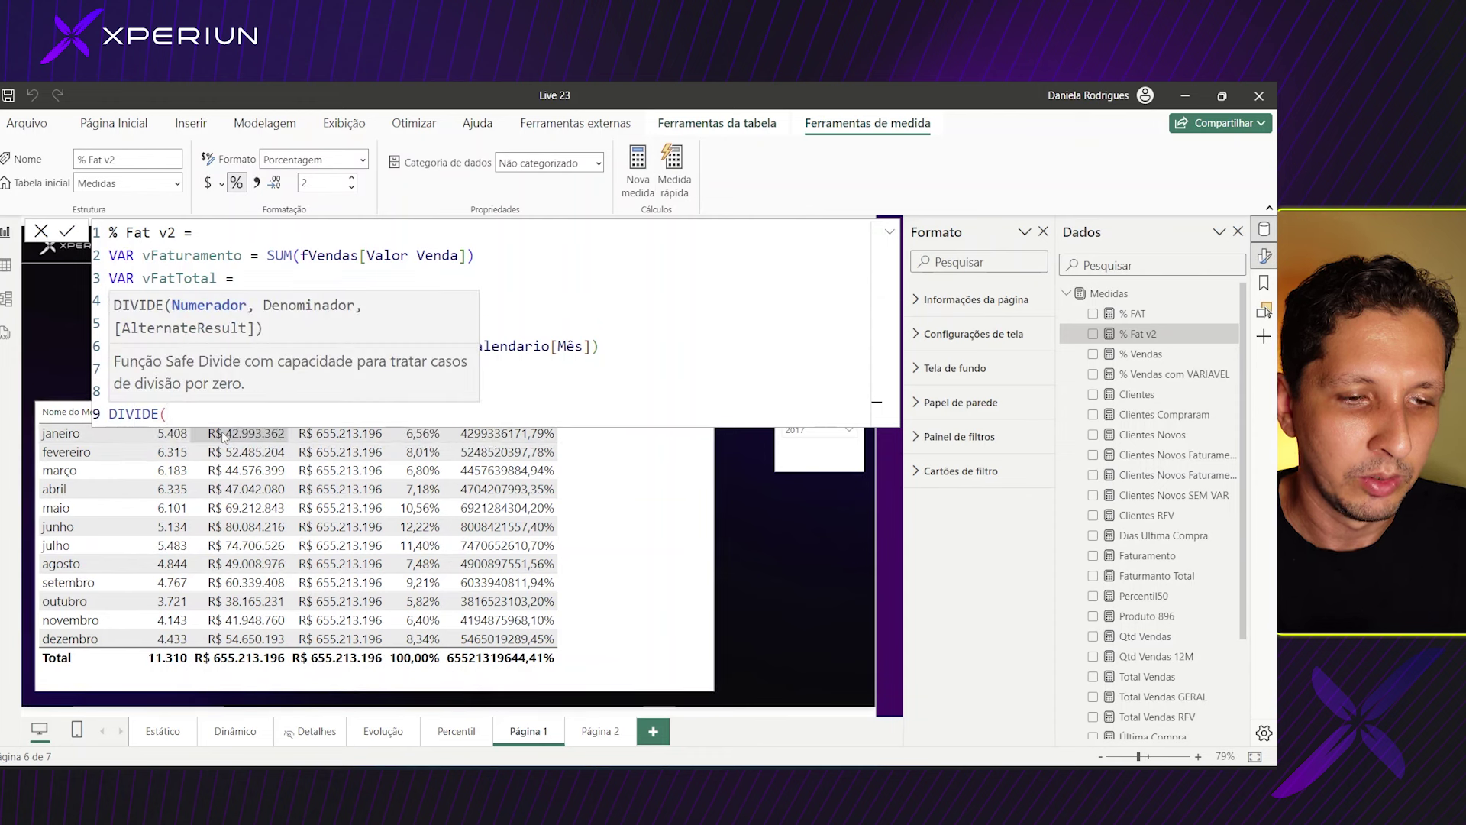
pyautogui.write('vFat')
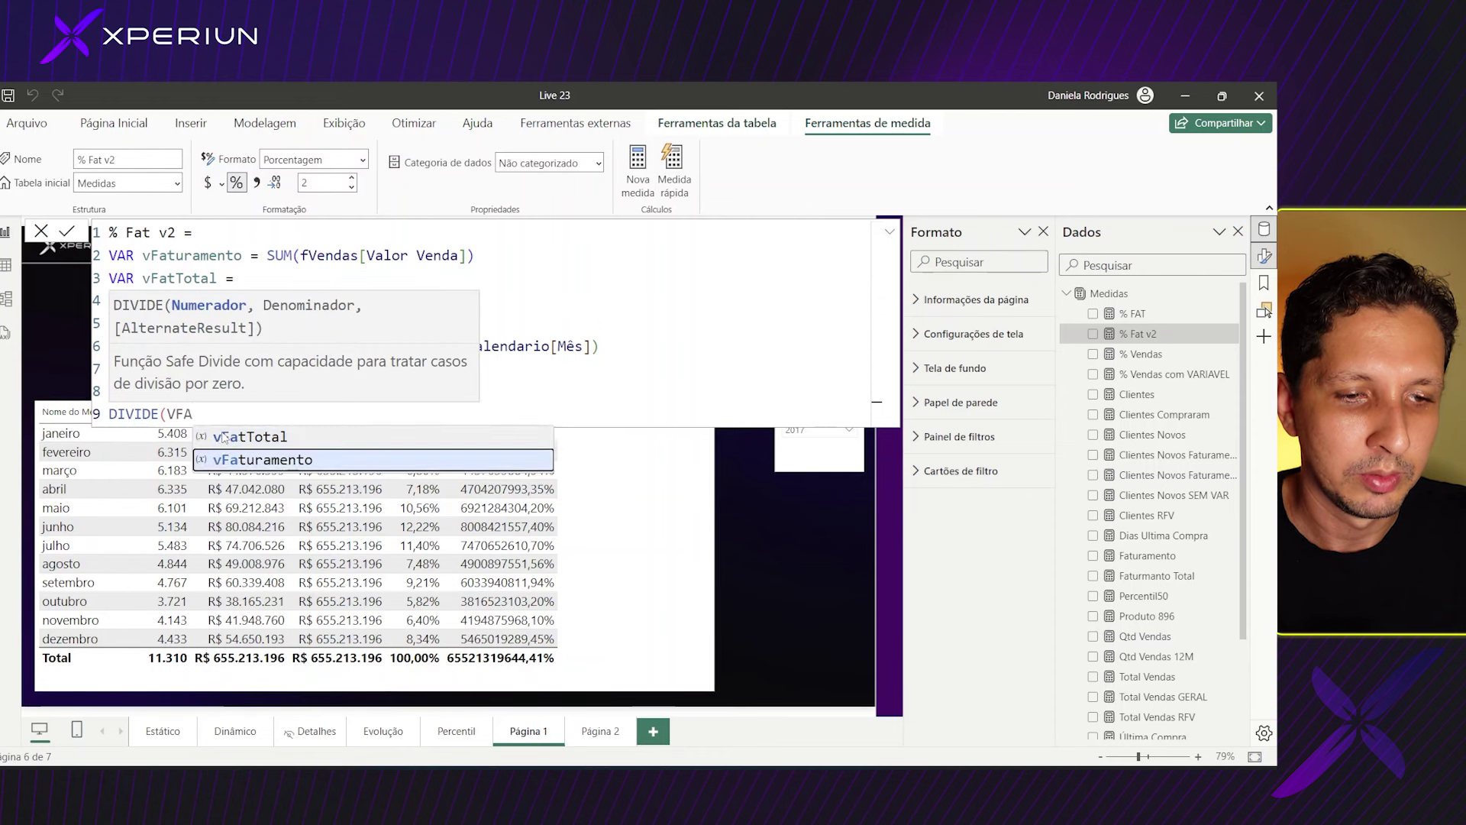
pyautogui.write('uramento, V')
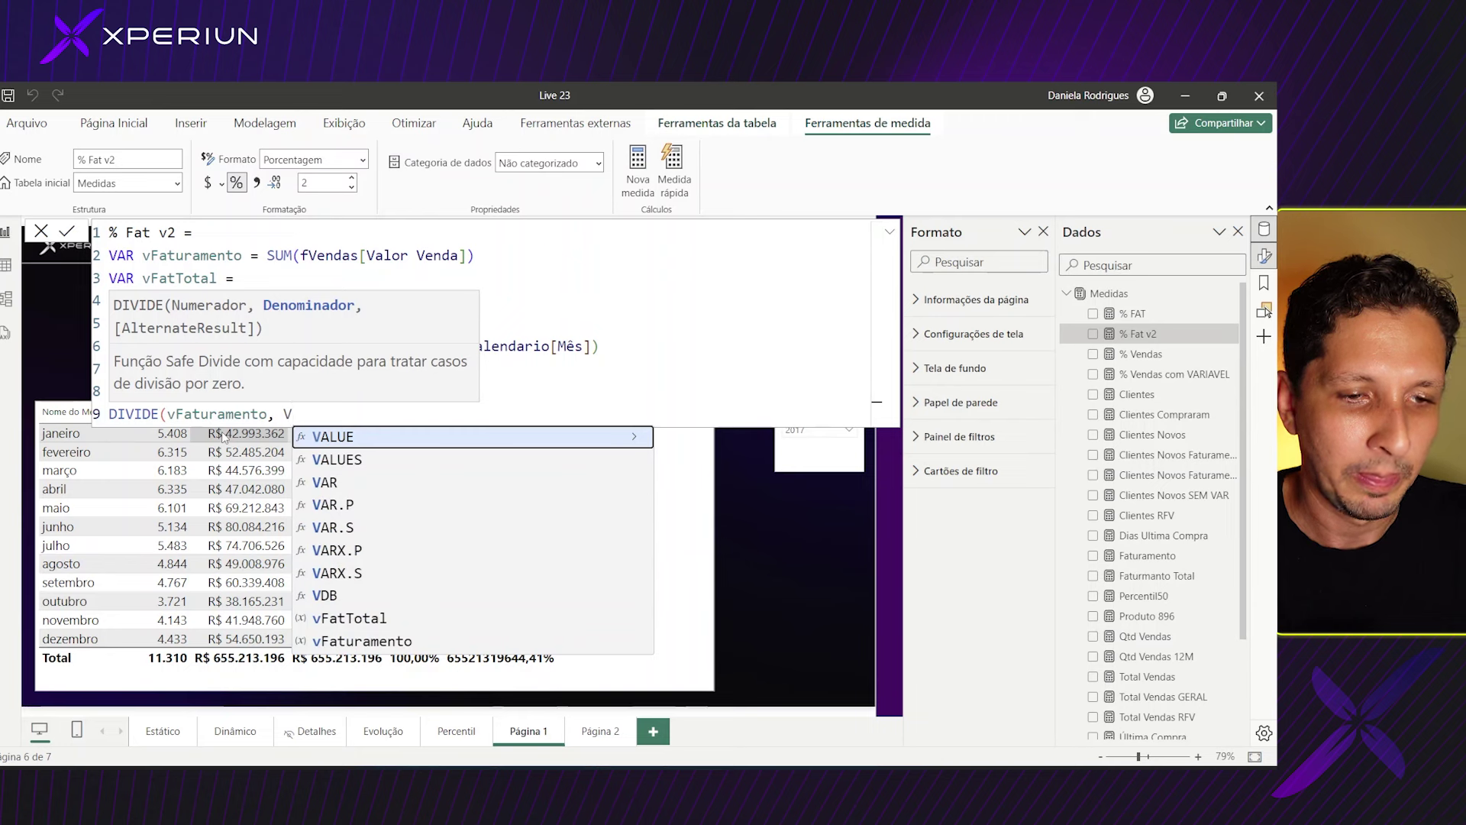
pyautogui.write('Fat')
pyautogui.press('Tab')
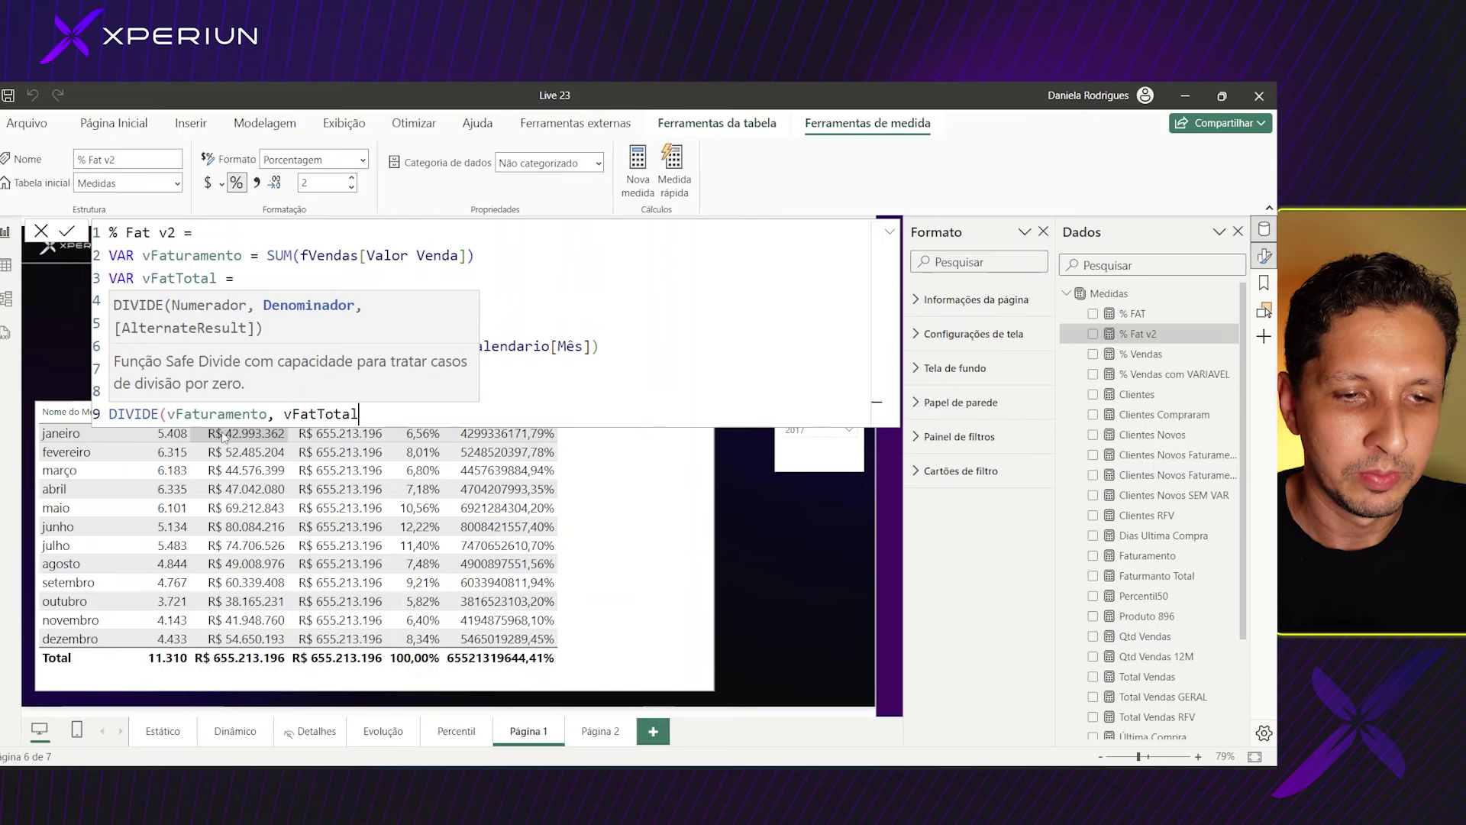
pyautogui.write(')')
pyautogui.press('Return')
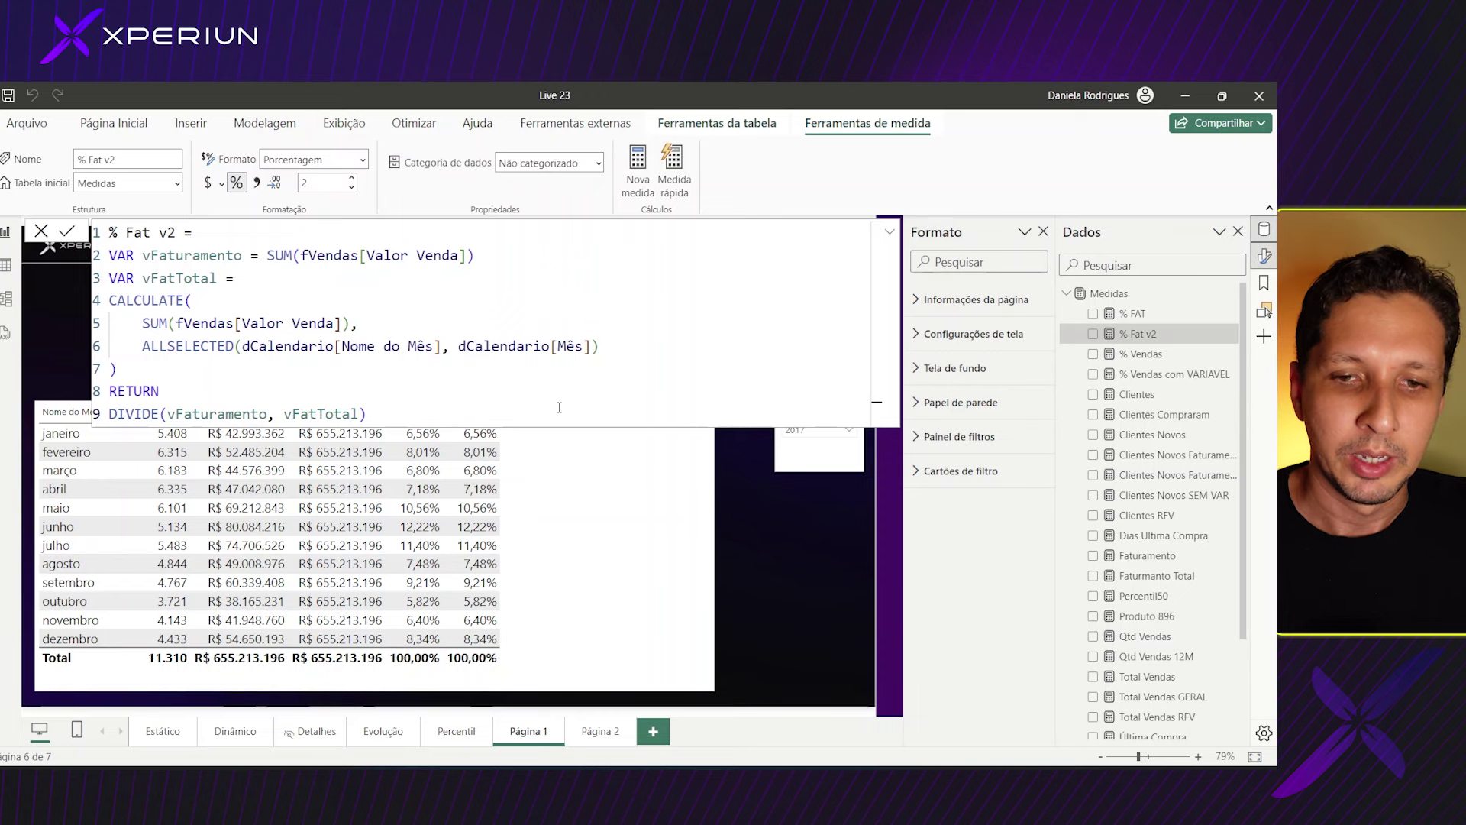
pyautogui.click(703, 351)
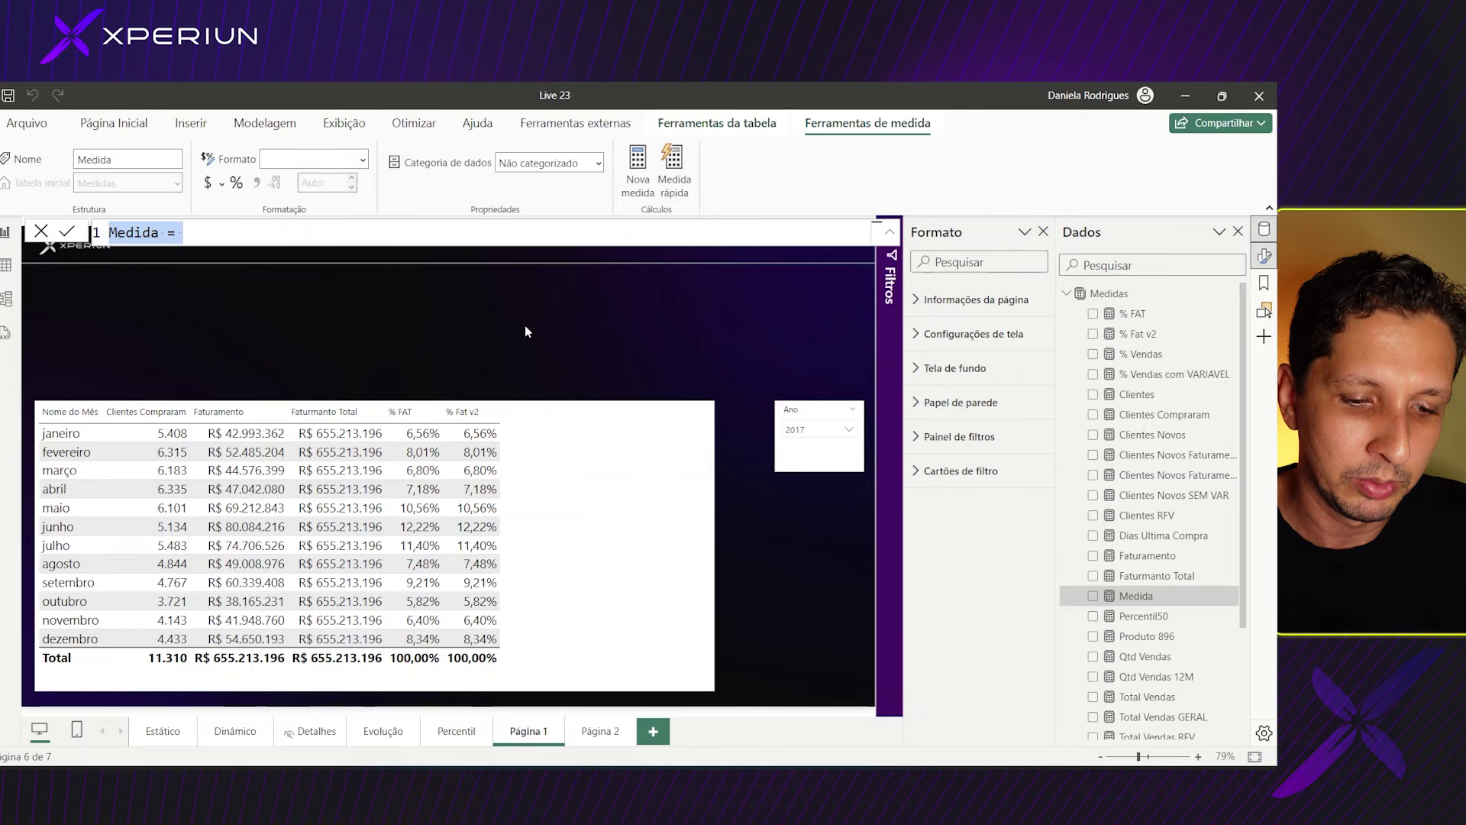
pyautogui.write('Clientes ')
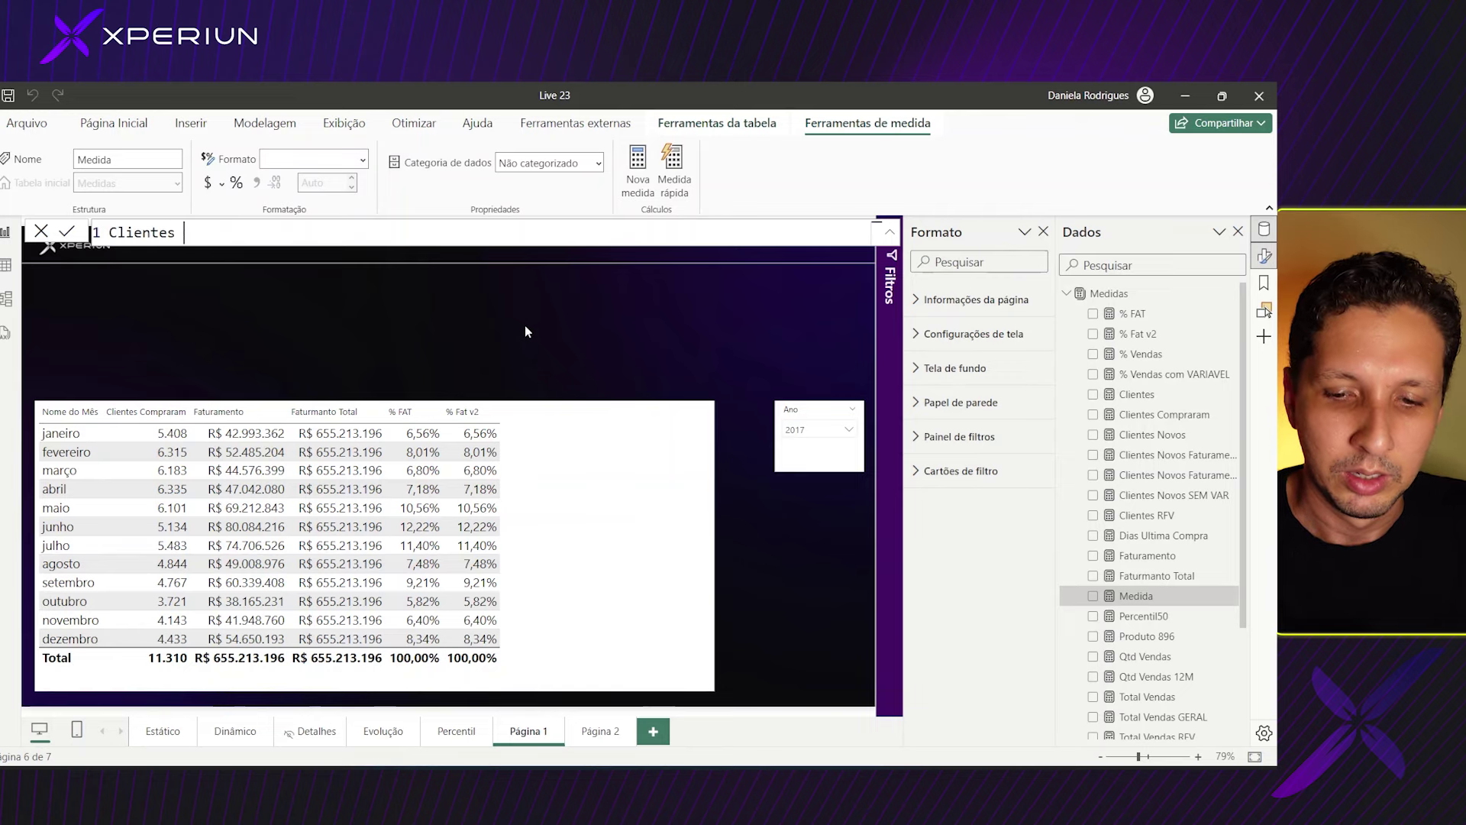
pyautogui.write('=')
pyautogui.hotkey('shift', 'Return')
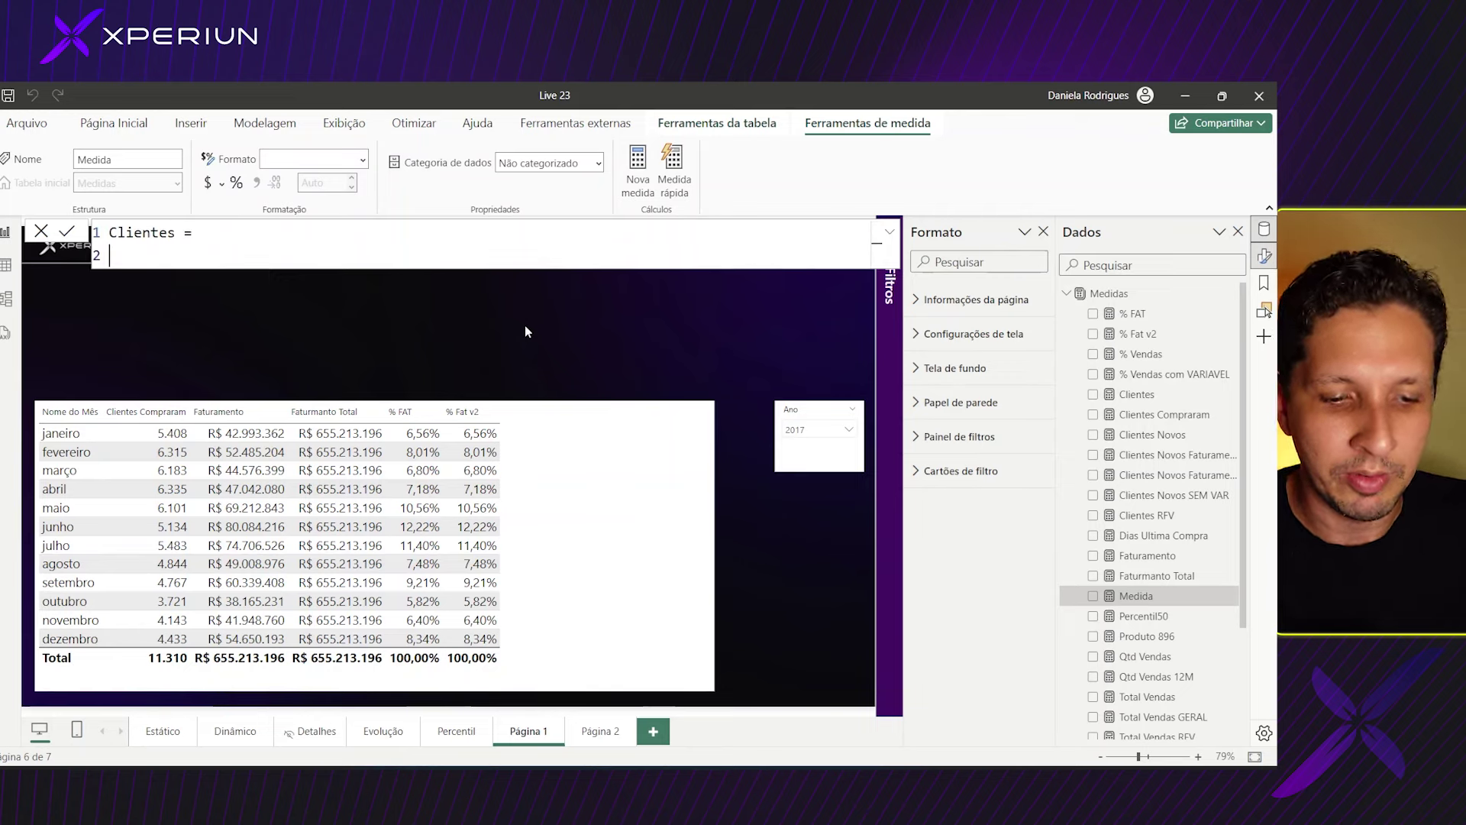
pyautogui.write('VAR v')
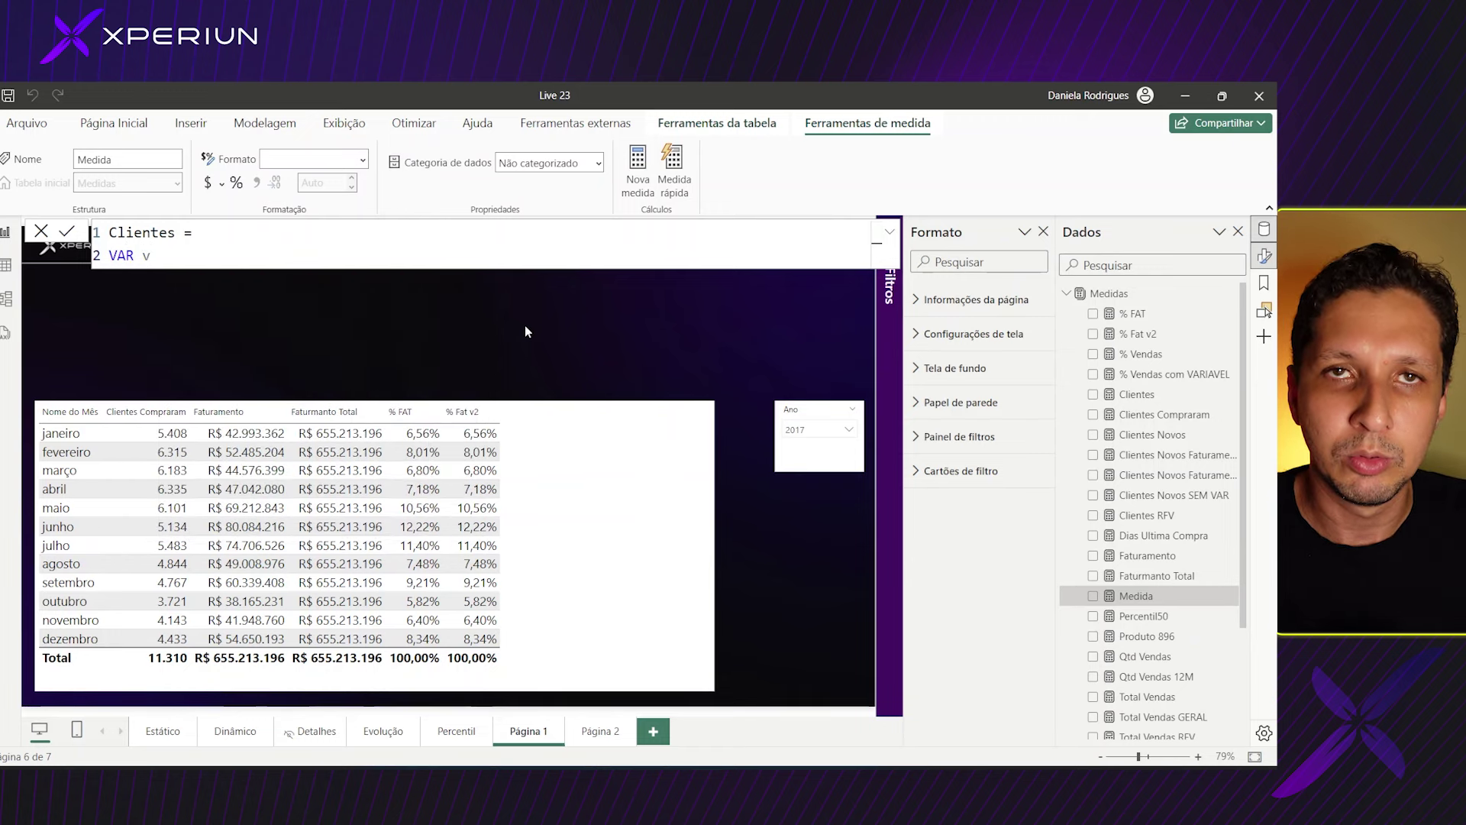
pyautogui.write('ID')
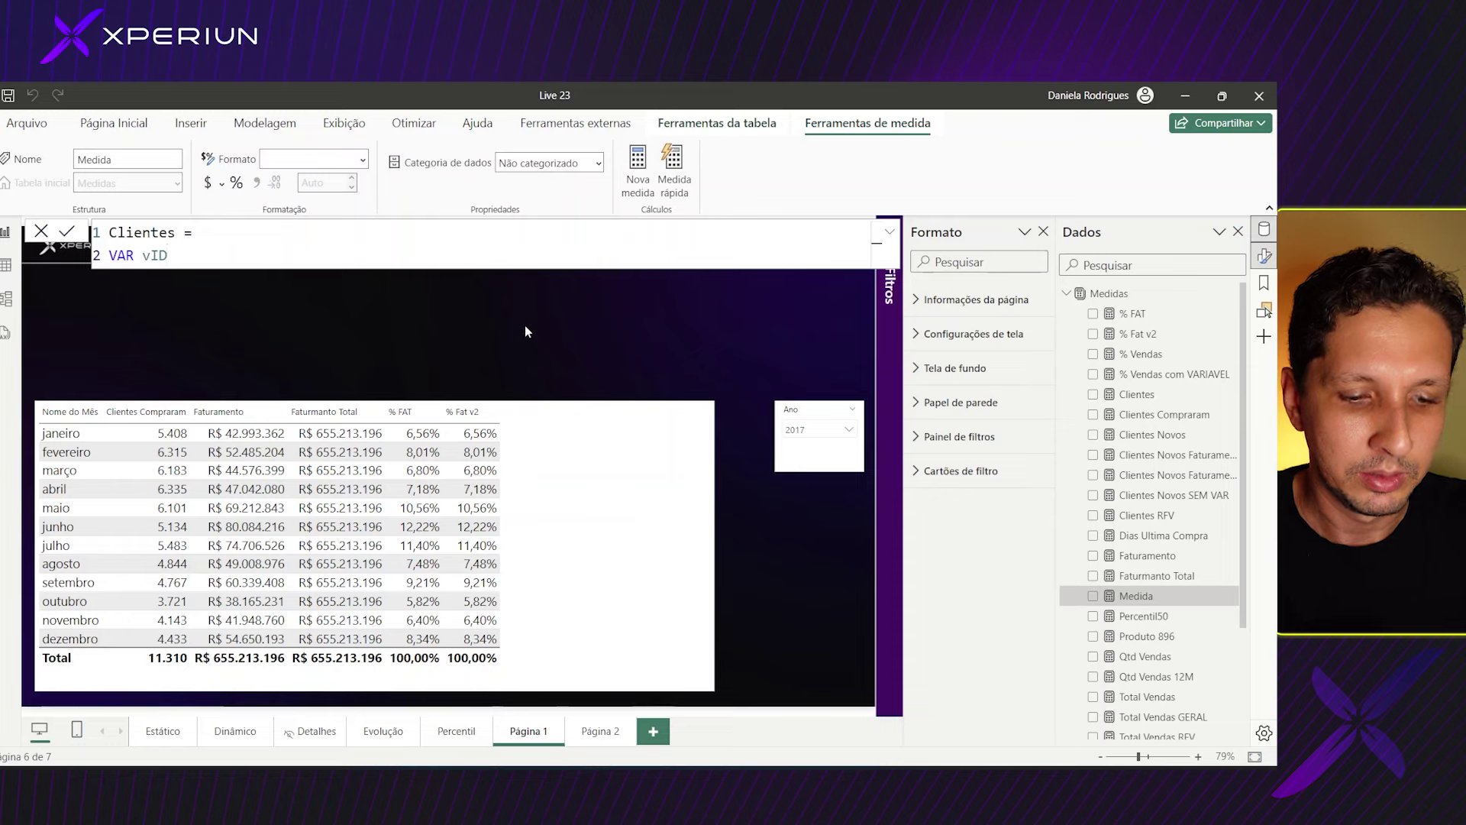
pyautogui.write('Clientes')
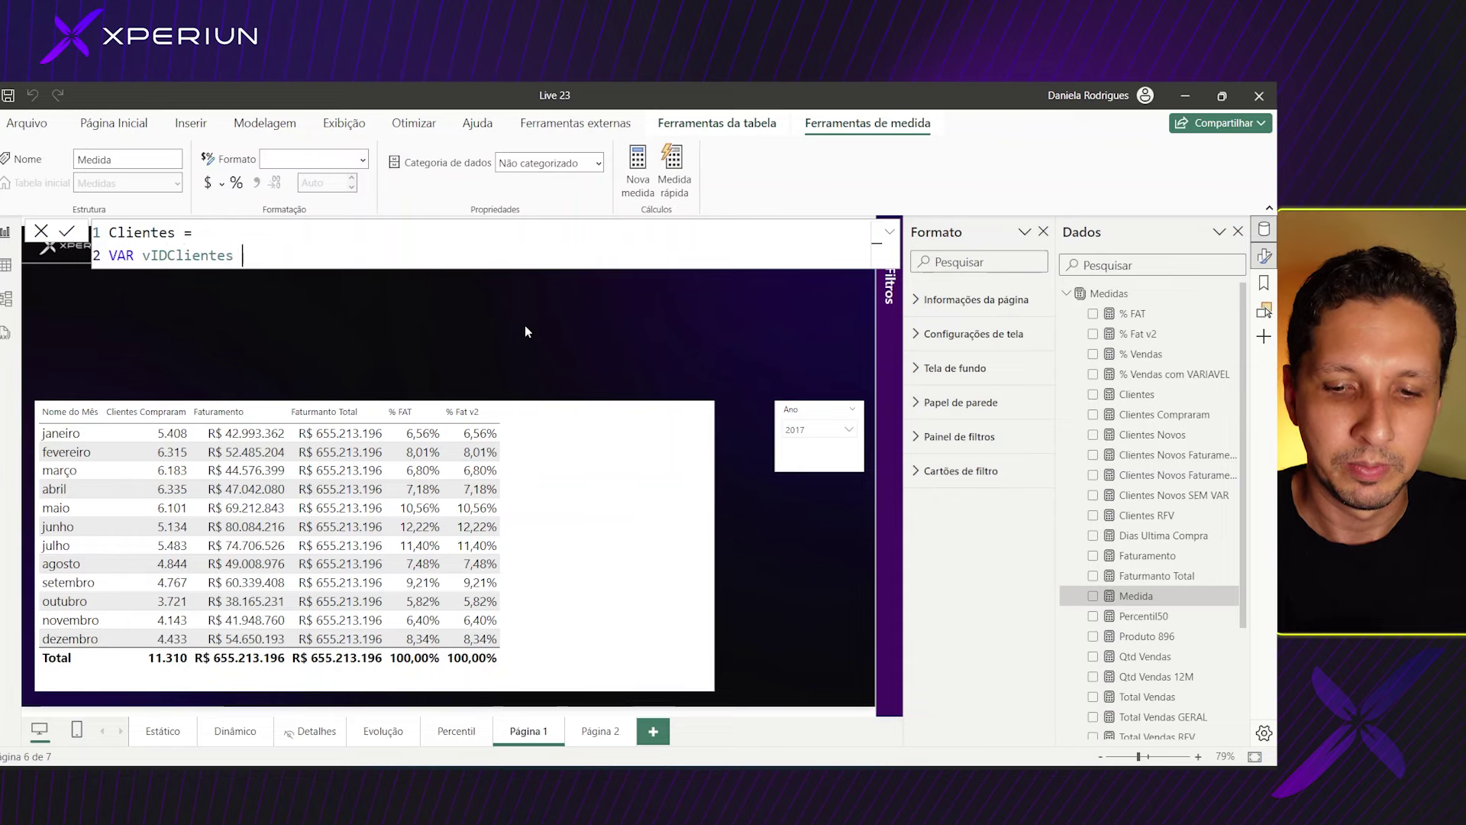
pyautogui.write(' = ')
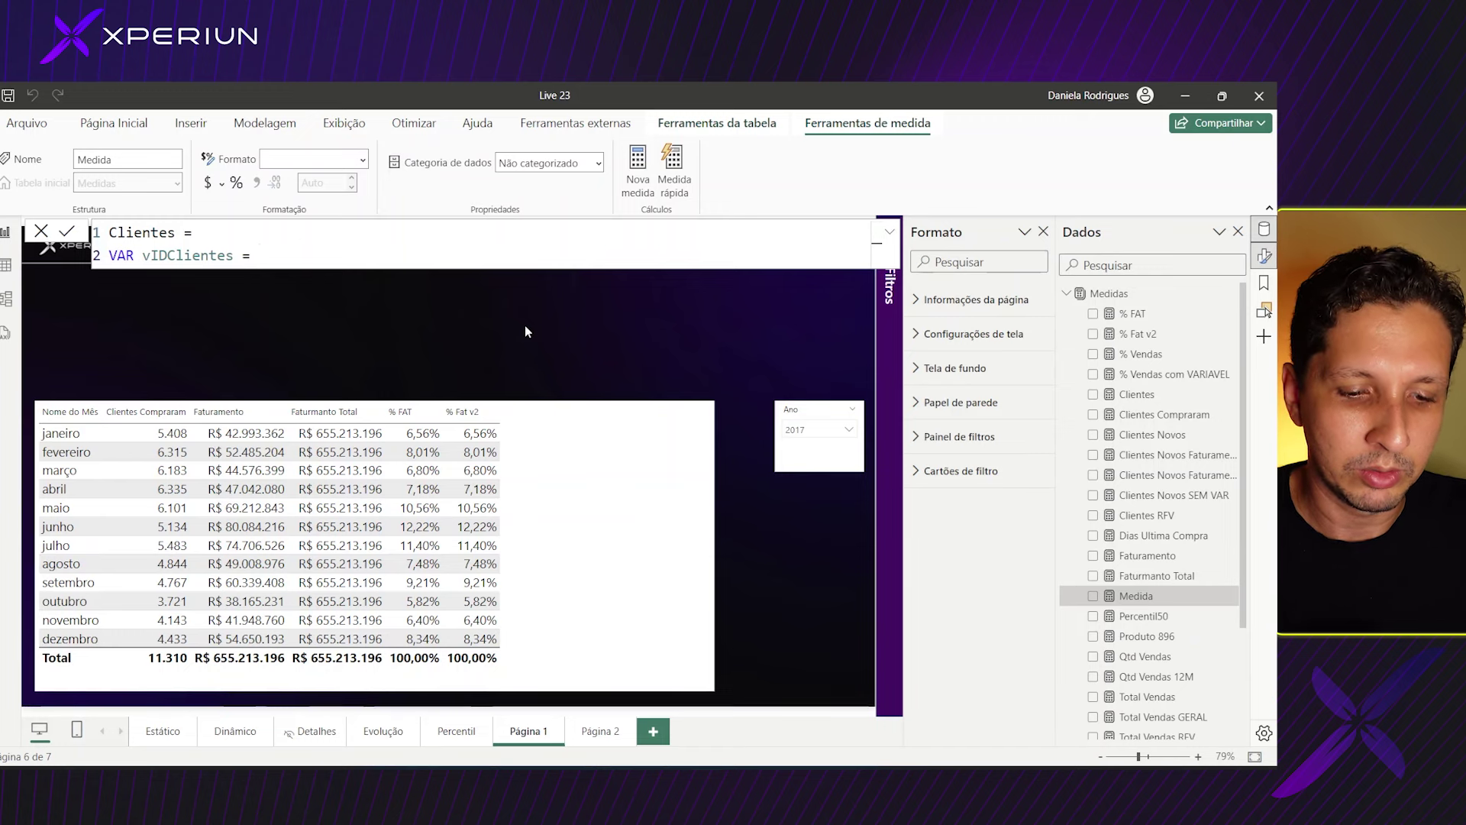
pyautogui.write('VALUES(')
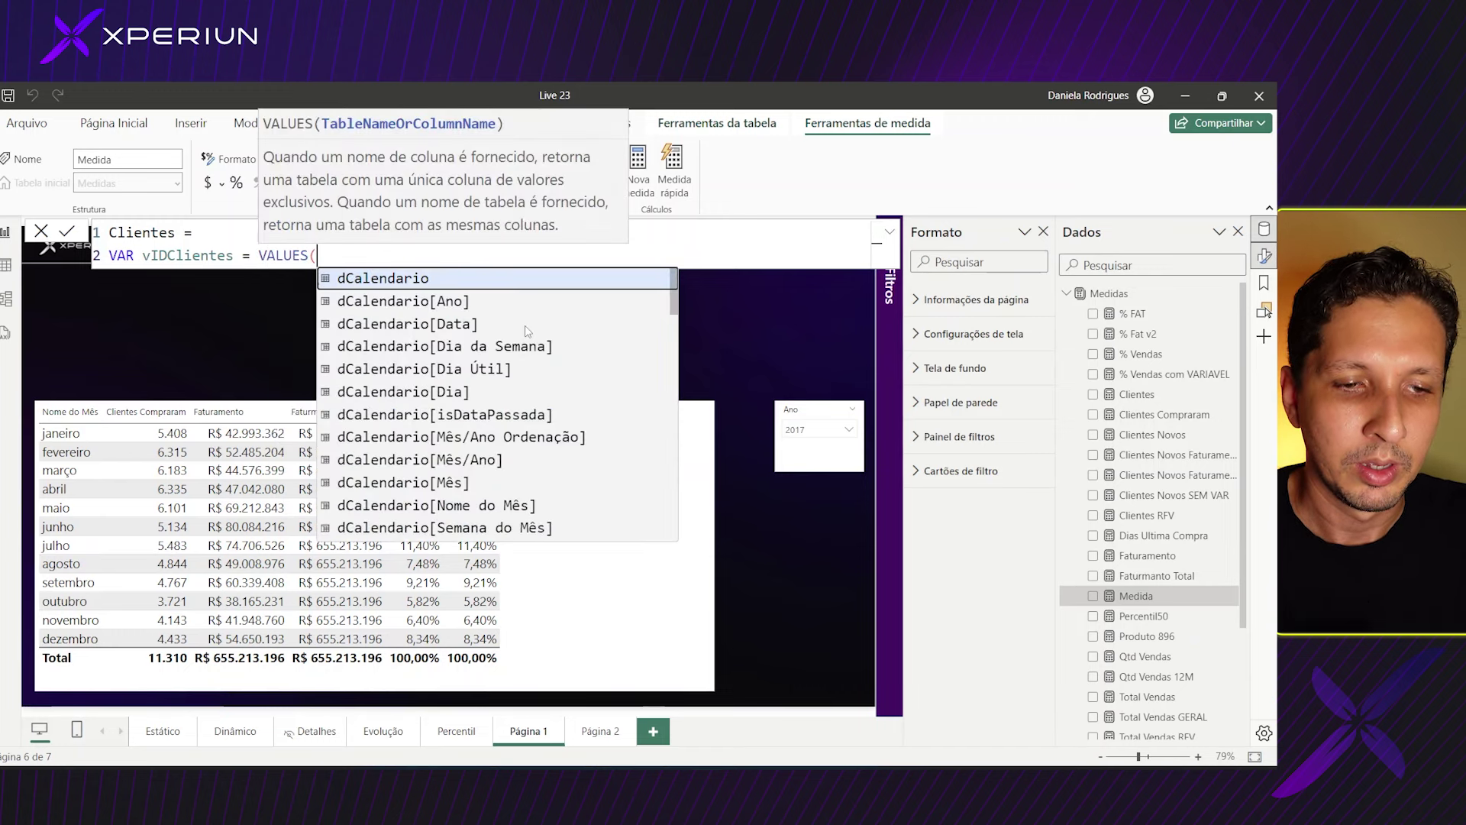
pyautogui.write('FV')
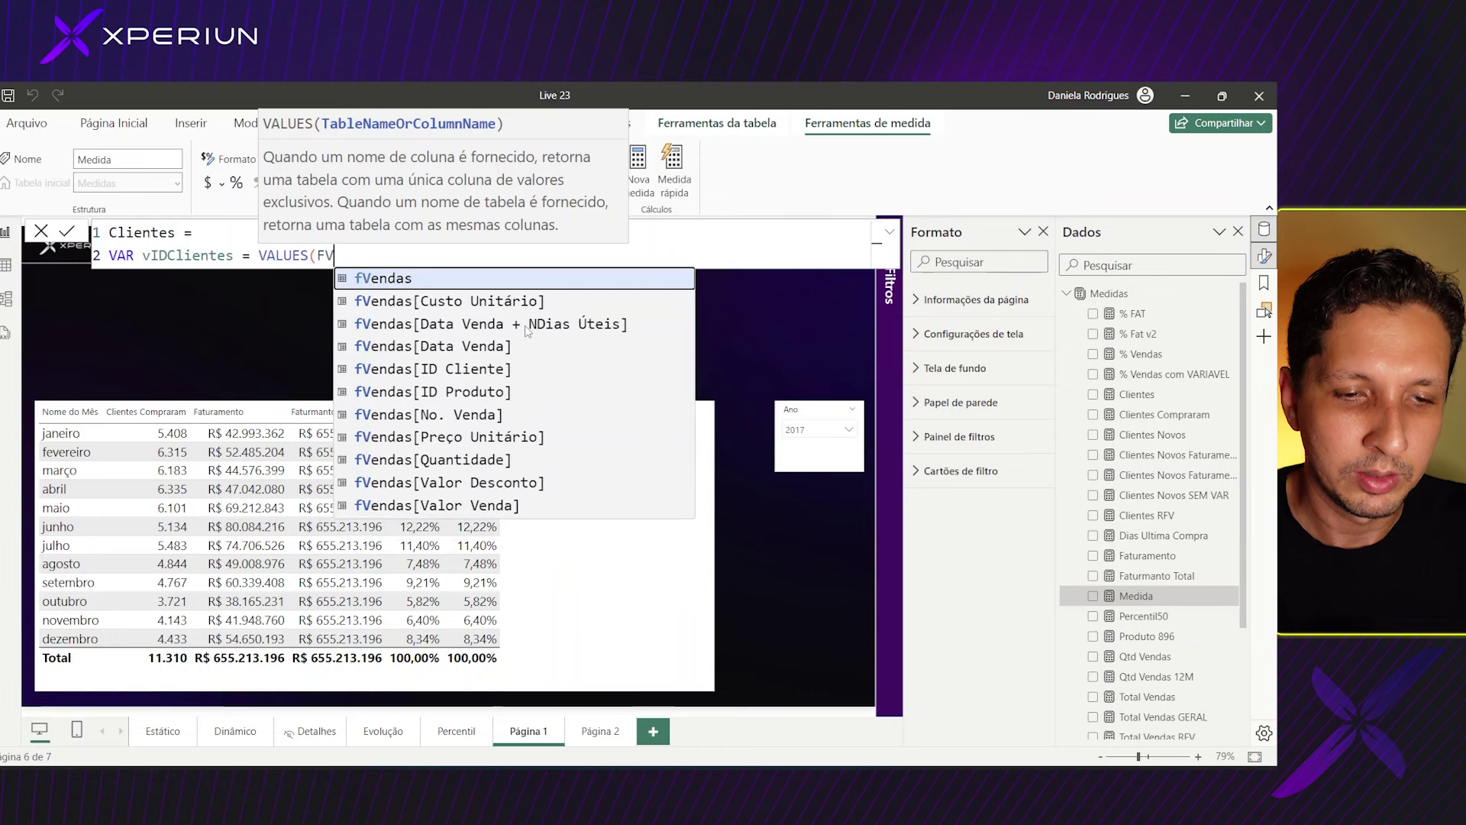
pyautogui.press('Down')
pyautogui.press('Down')
pyautogui.press('Down')
pyautogui.press('Down')
pyautogui.press('Down')
pyautogui.press('Down')
pyautogui.press('Up')
pyautogui.press('Up')
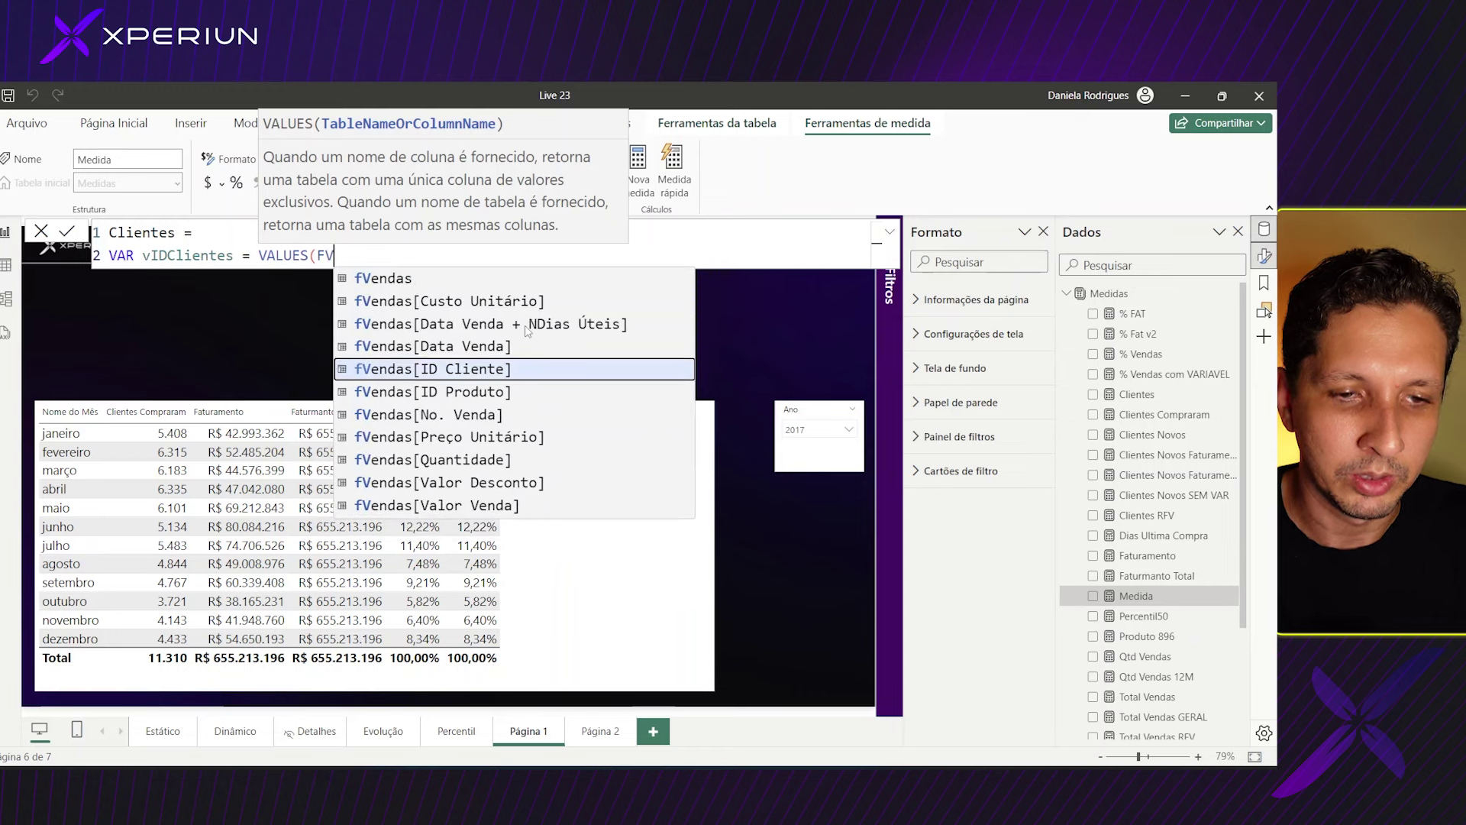
pyautogui.press('Tab')
pyautogui.write(')')
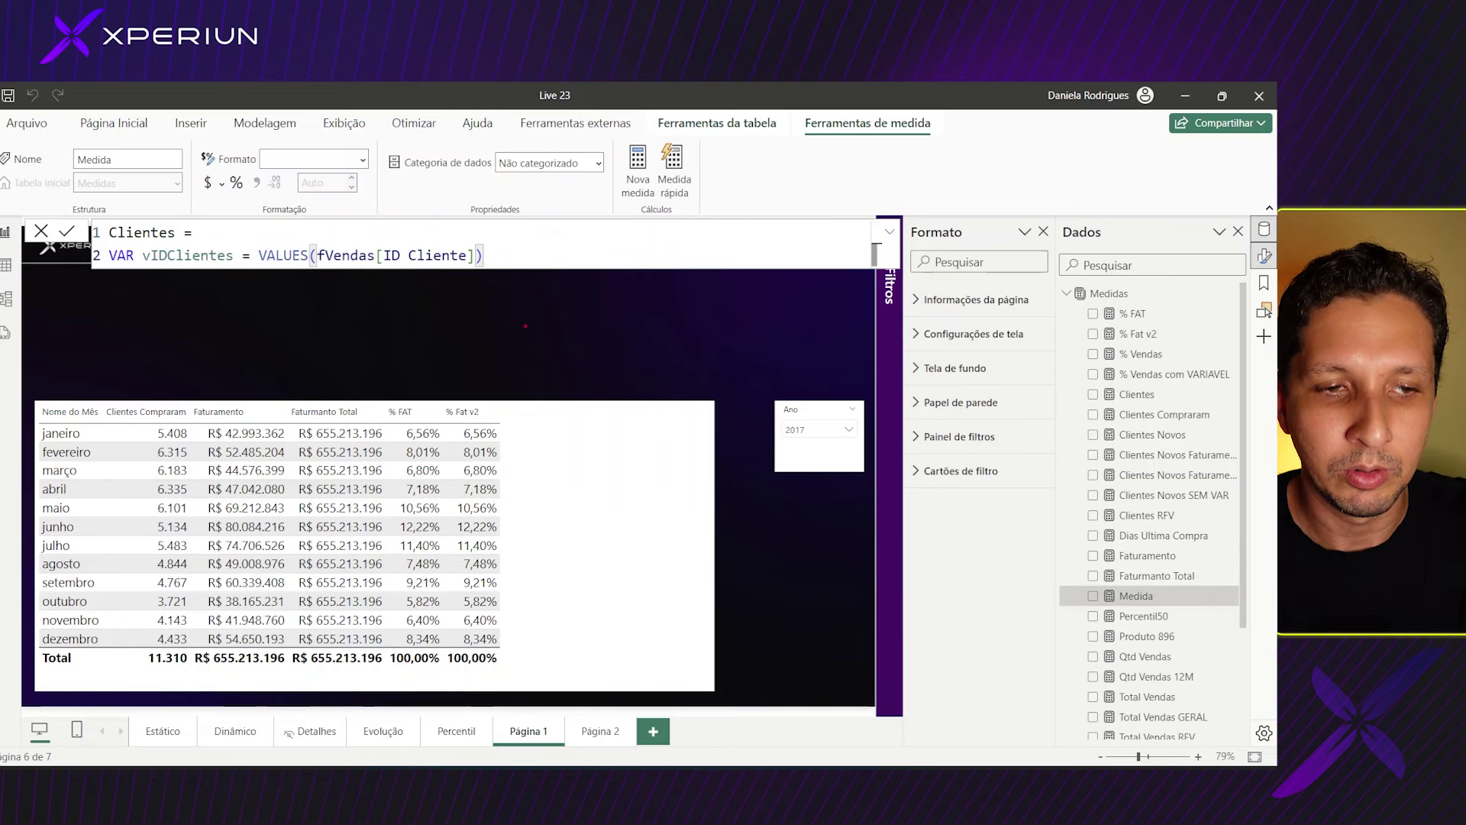
pyautogui.moveTo(305, 229); pyautogui.dragTo(317, 246)
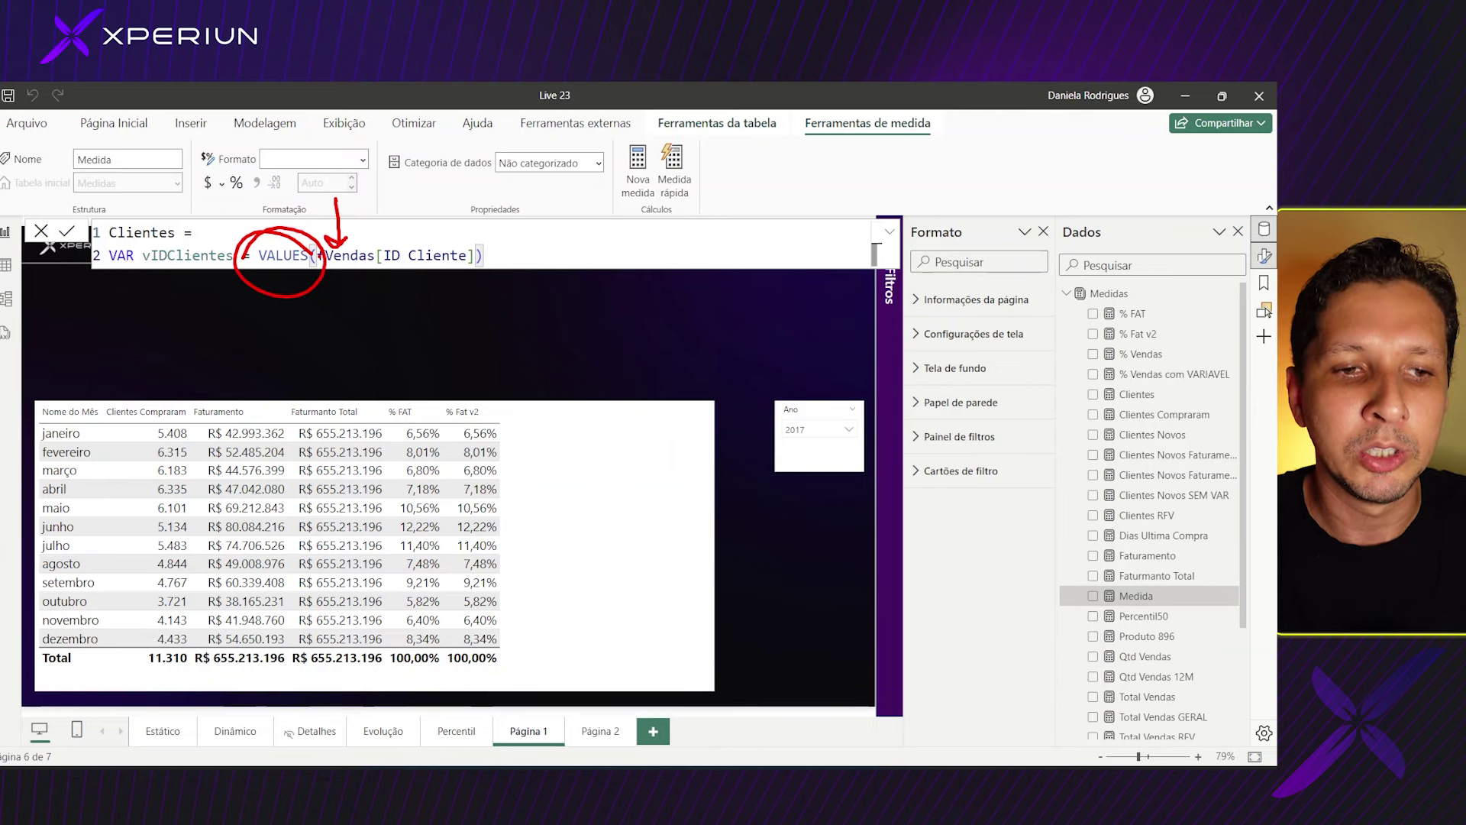
pyautogui.moveTo(380, 264)
pyautogui.mouseDown()
pyautogui.moveTo(393, 245)
pyautogui.moveTo(435, 291)
pyautogui.mouseUp()
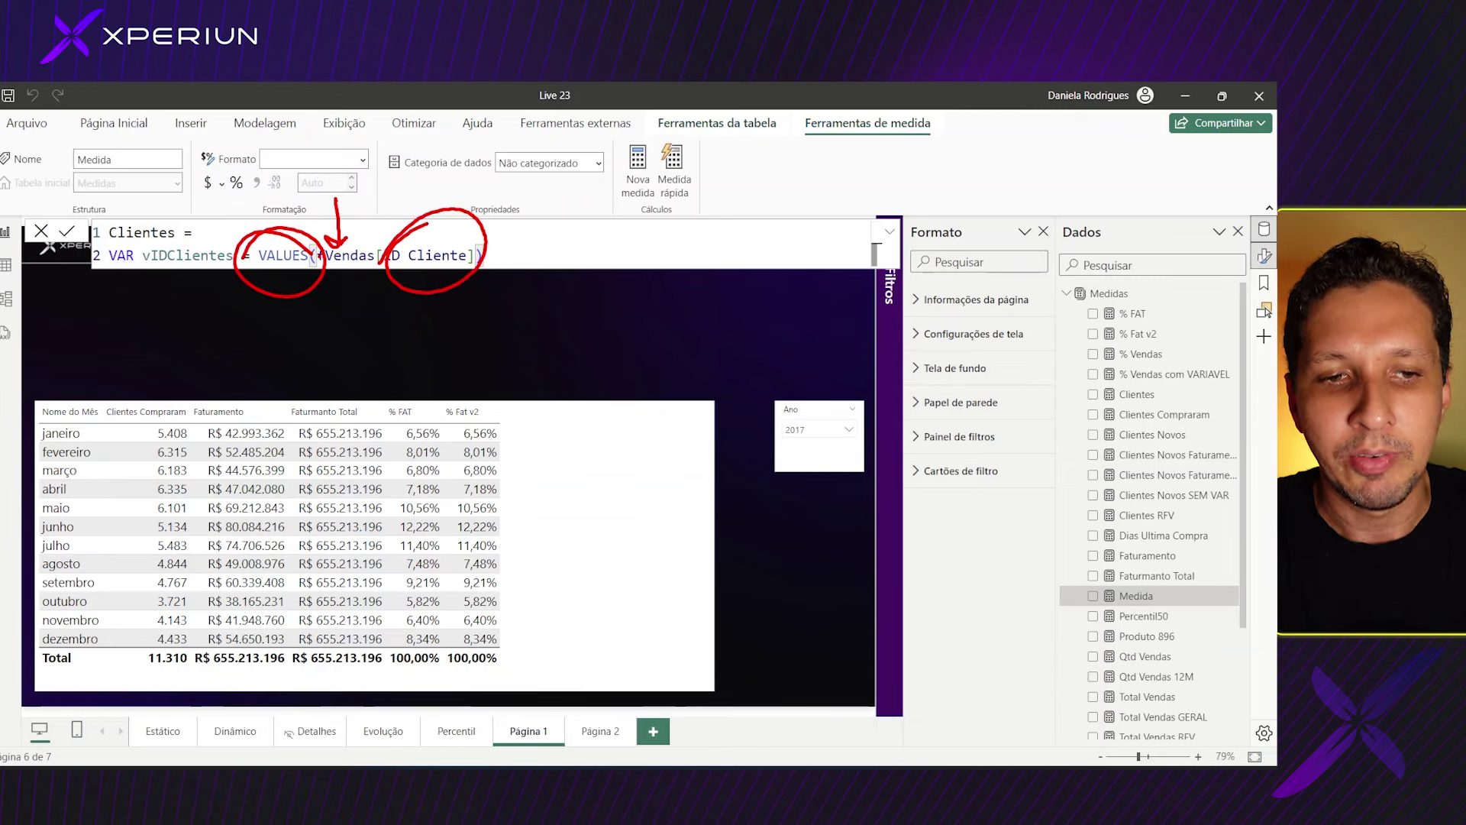
pyautogui.moveTo(549, 196); pyautogui.dragTo(564, 441)
pyautogui.moveTo(612, 195); pyautogui.dragTo(621, 453)
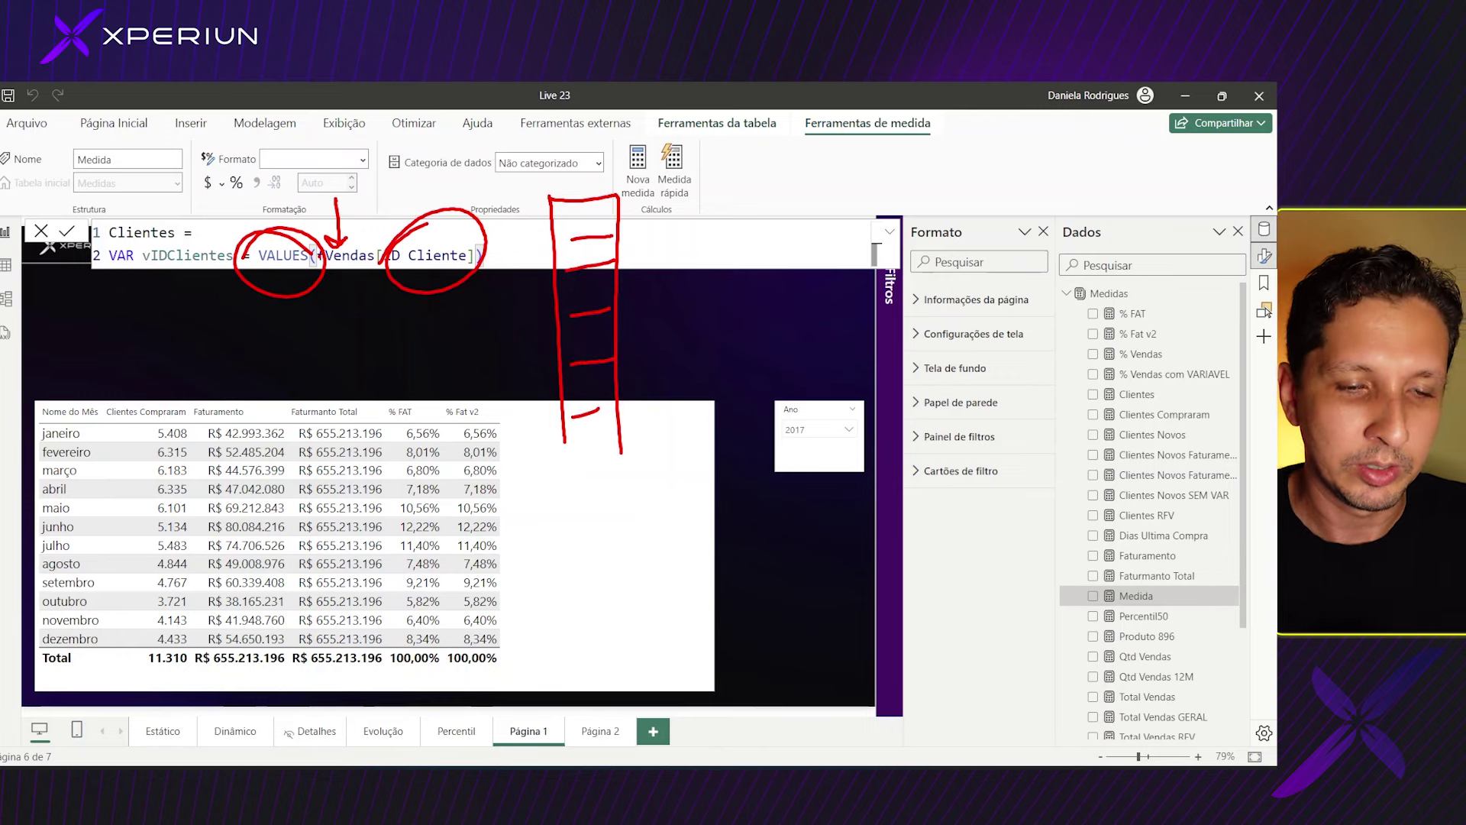
pyautogui.press('Escape')
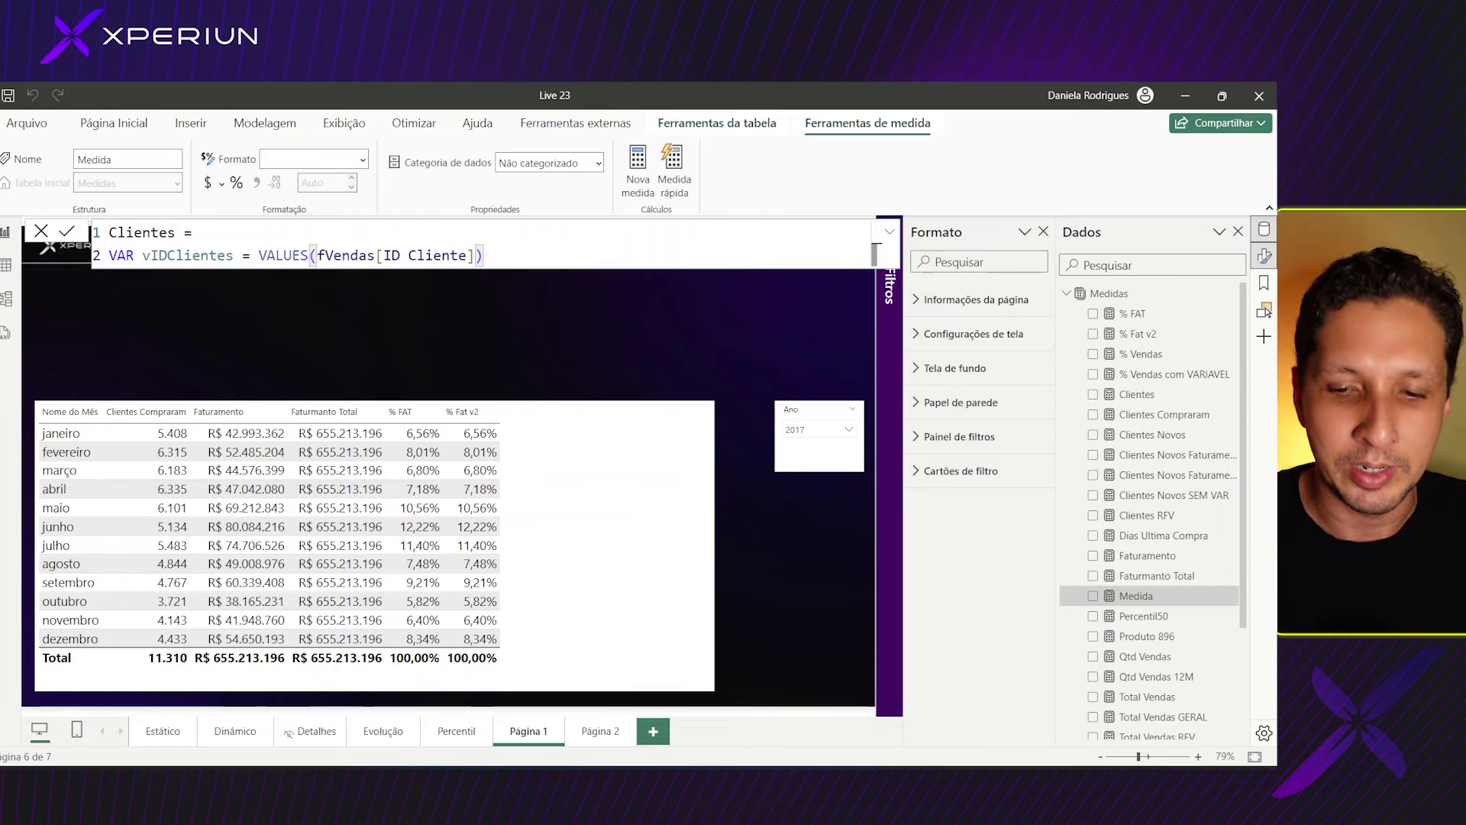
# - Finish the formula with RETURN COUNTROWS(vIDClientes) and commit it
pyautogui.hotkey('shift', 'Return')
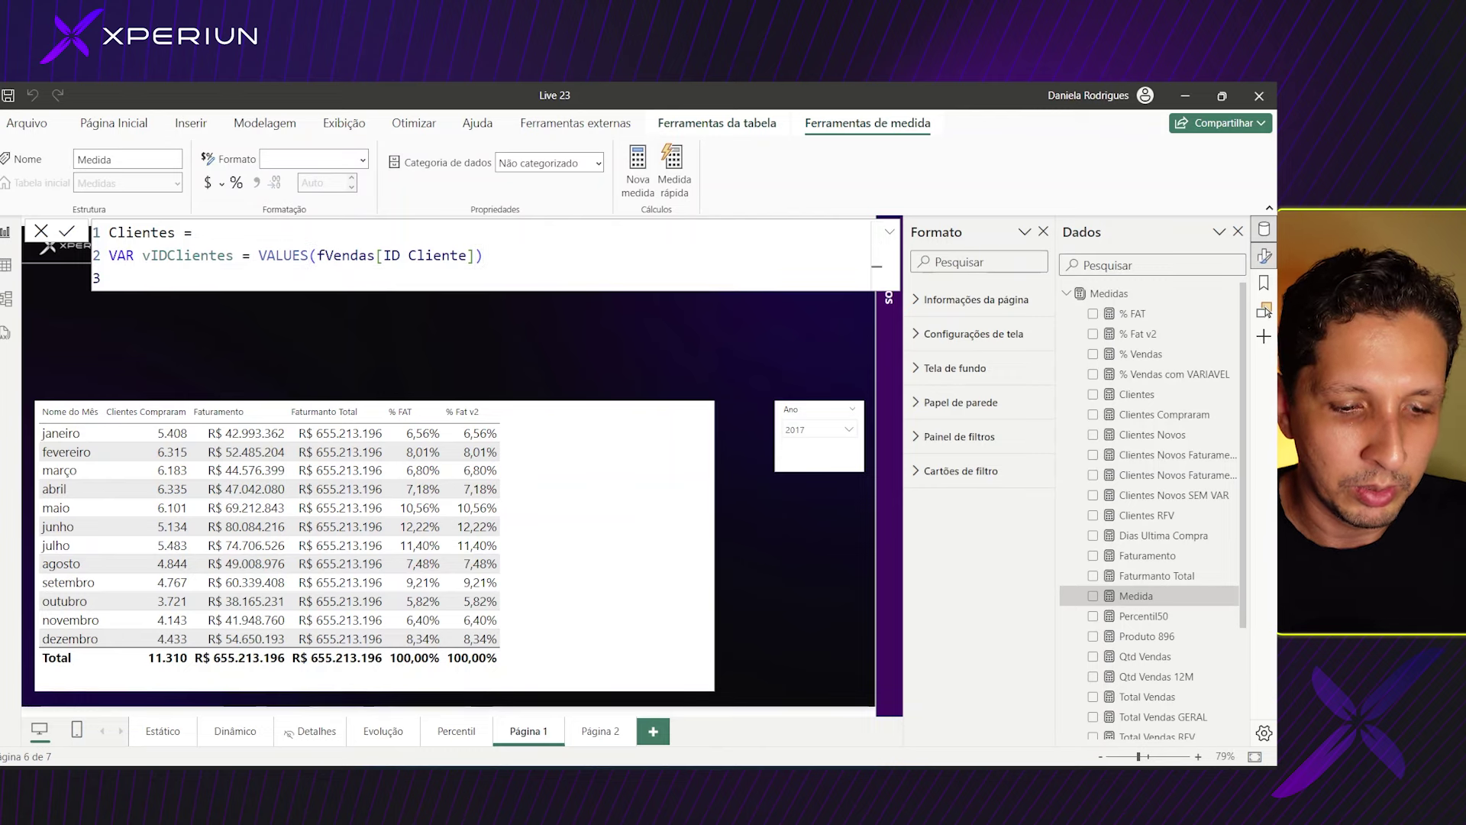
pyautogui.write('RETUN')
pyautogui.press('BackSpace')
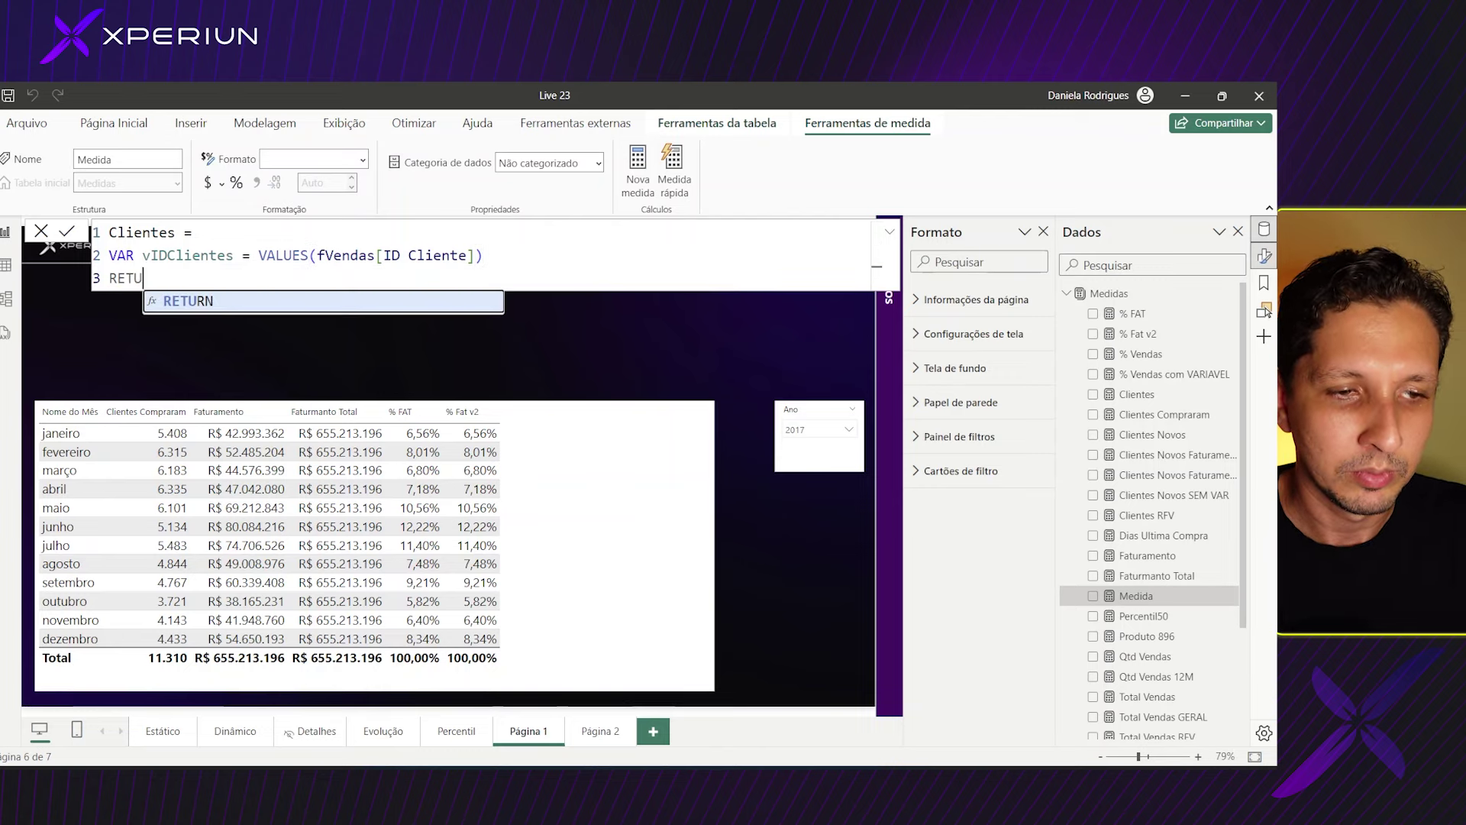
pyautogui.write('RN')
pyautogui.hotkey('shift', 'Return')
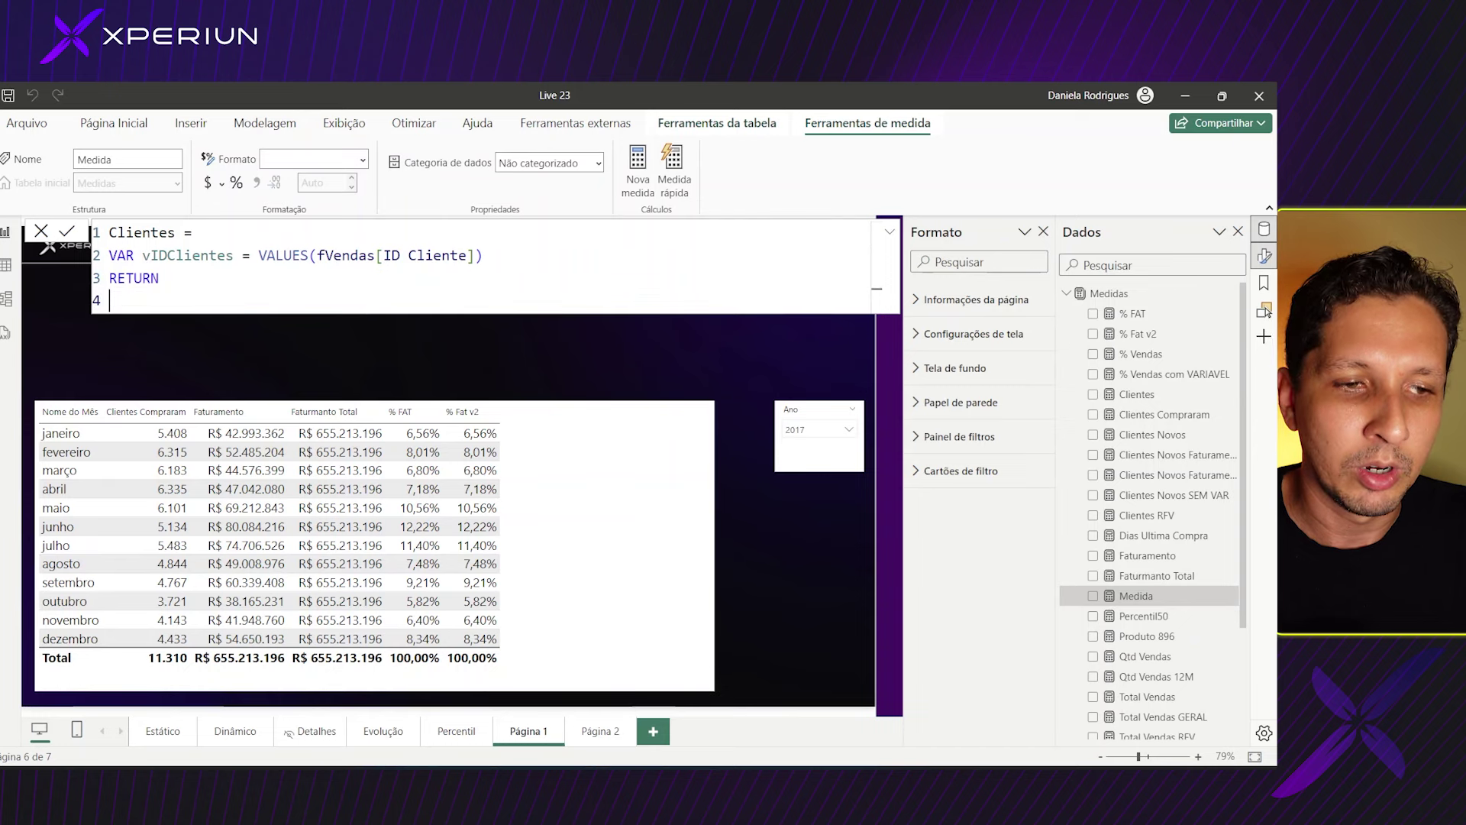
pyautogui.write('COU')
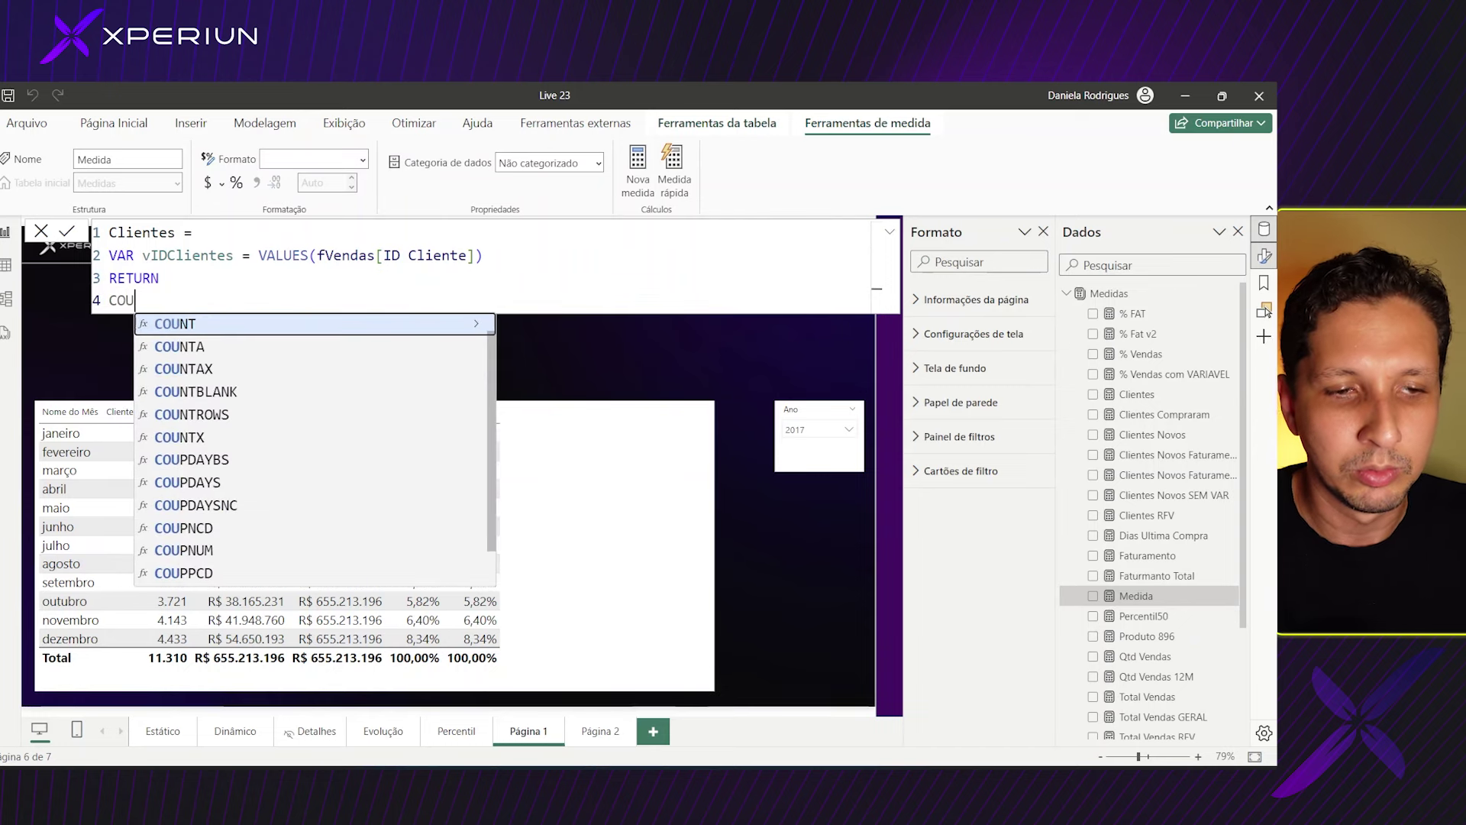
pyautogui.write('N')
pyautogui.press('Down')
pyautogui.press('Down')
pyautogui.press('Down')
pyautogui.press('Down')
pyautogui.press('Tab')
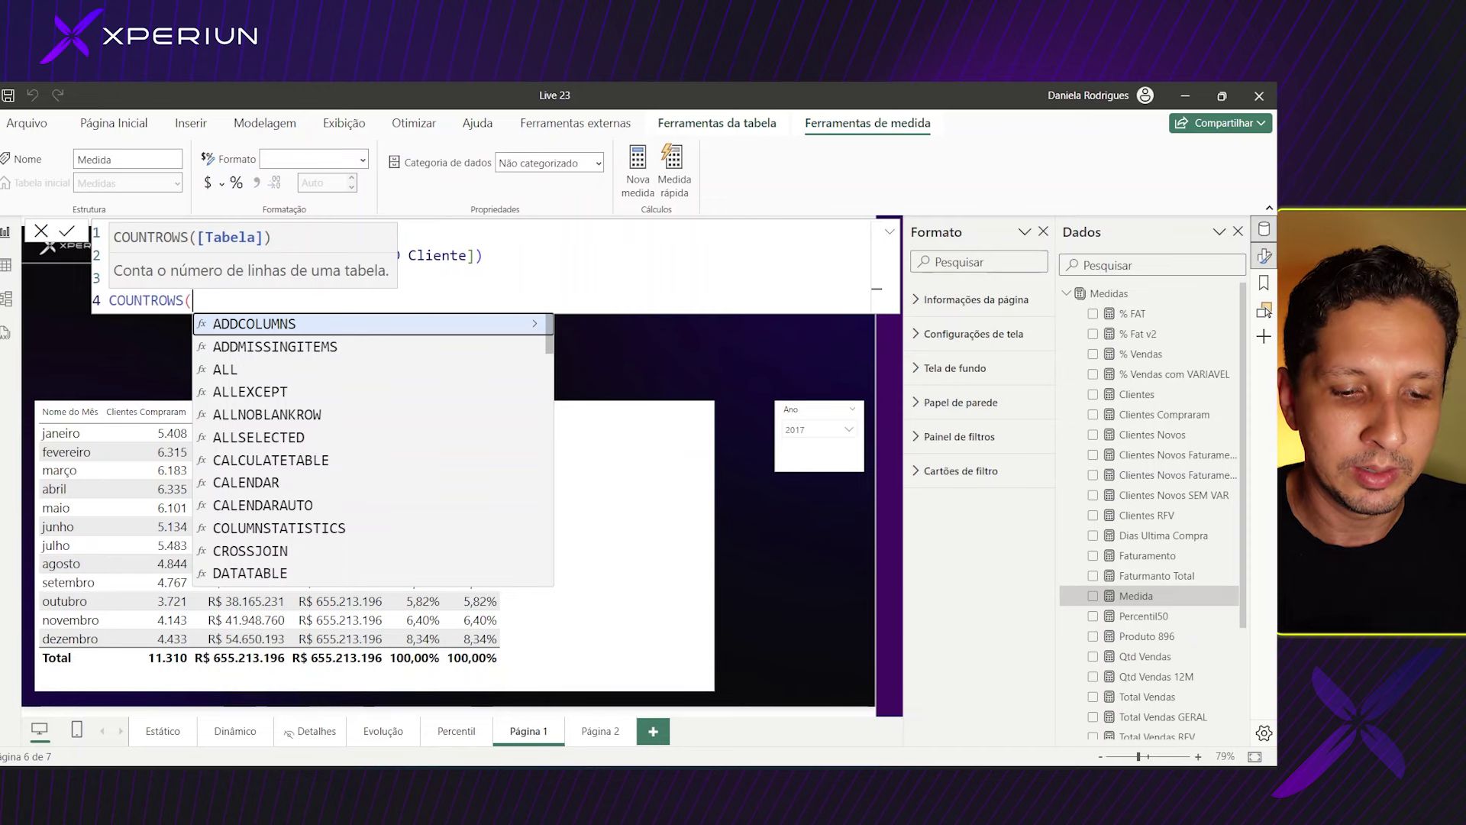
pyautogui.write('VID')
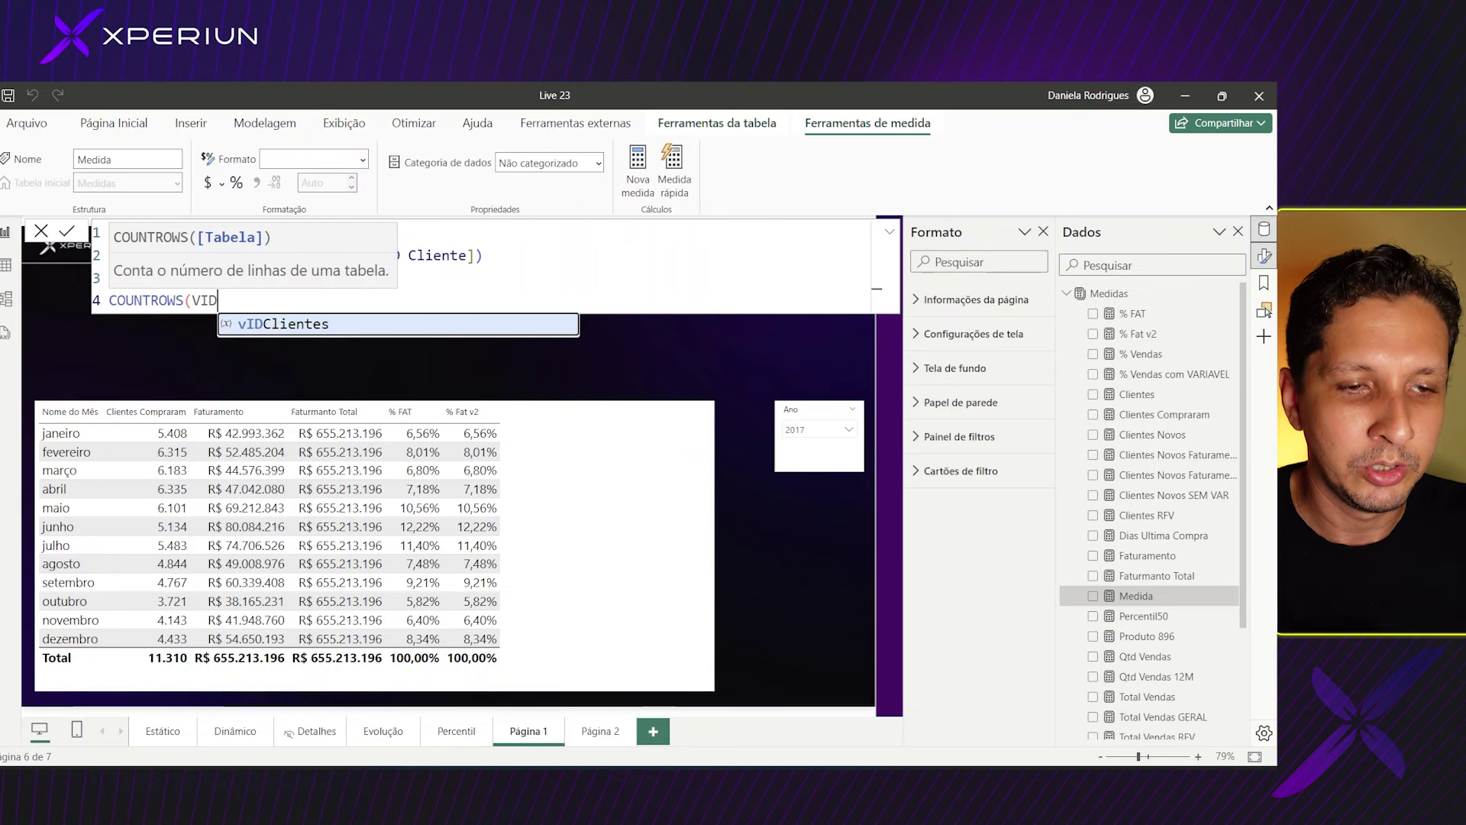
pyautogui.press('Tab')
pyautogui.write(')')
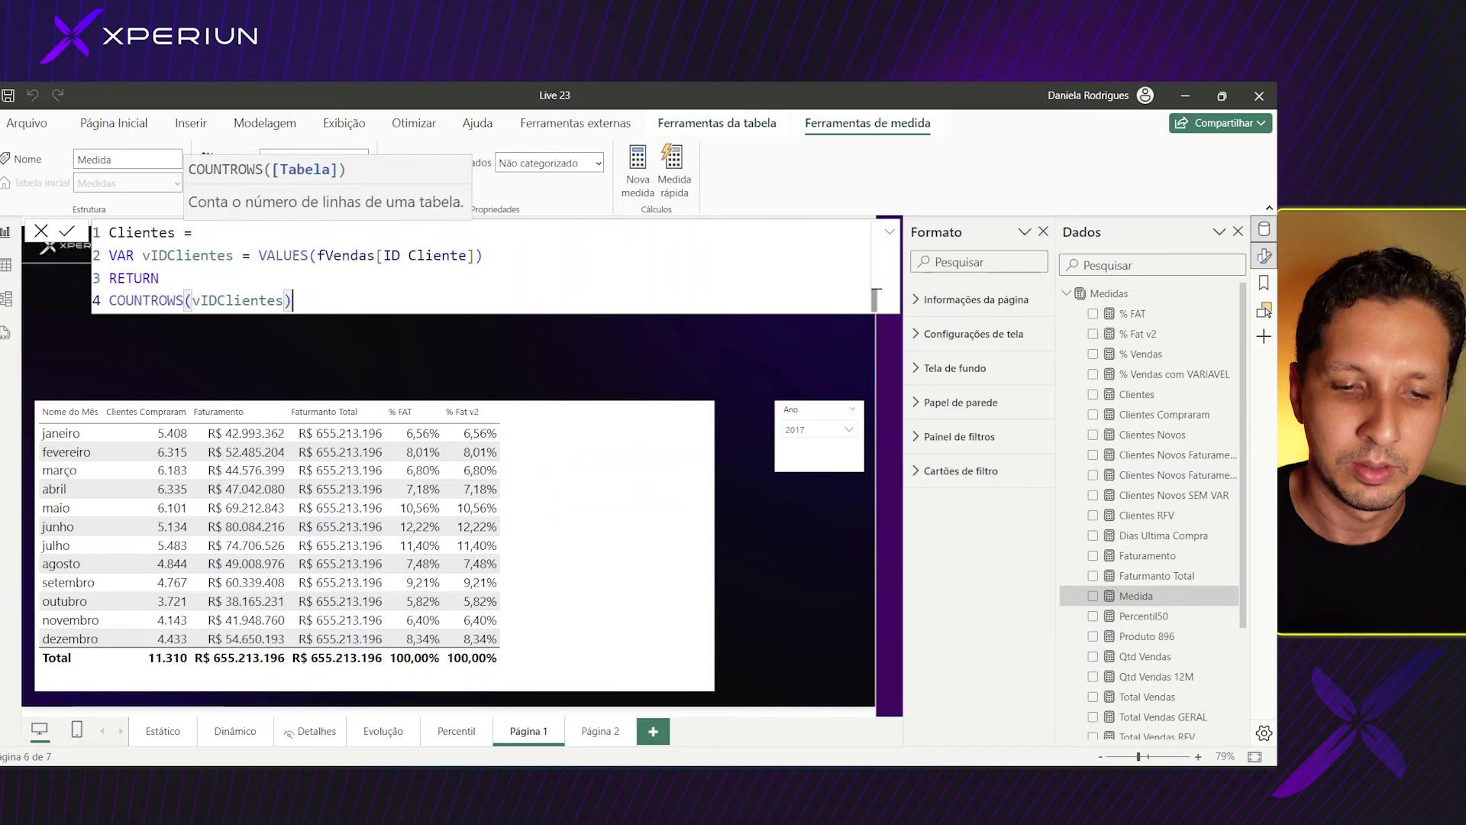
pyautogui.press('Return')
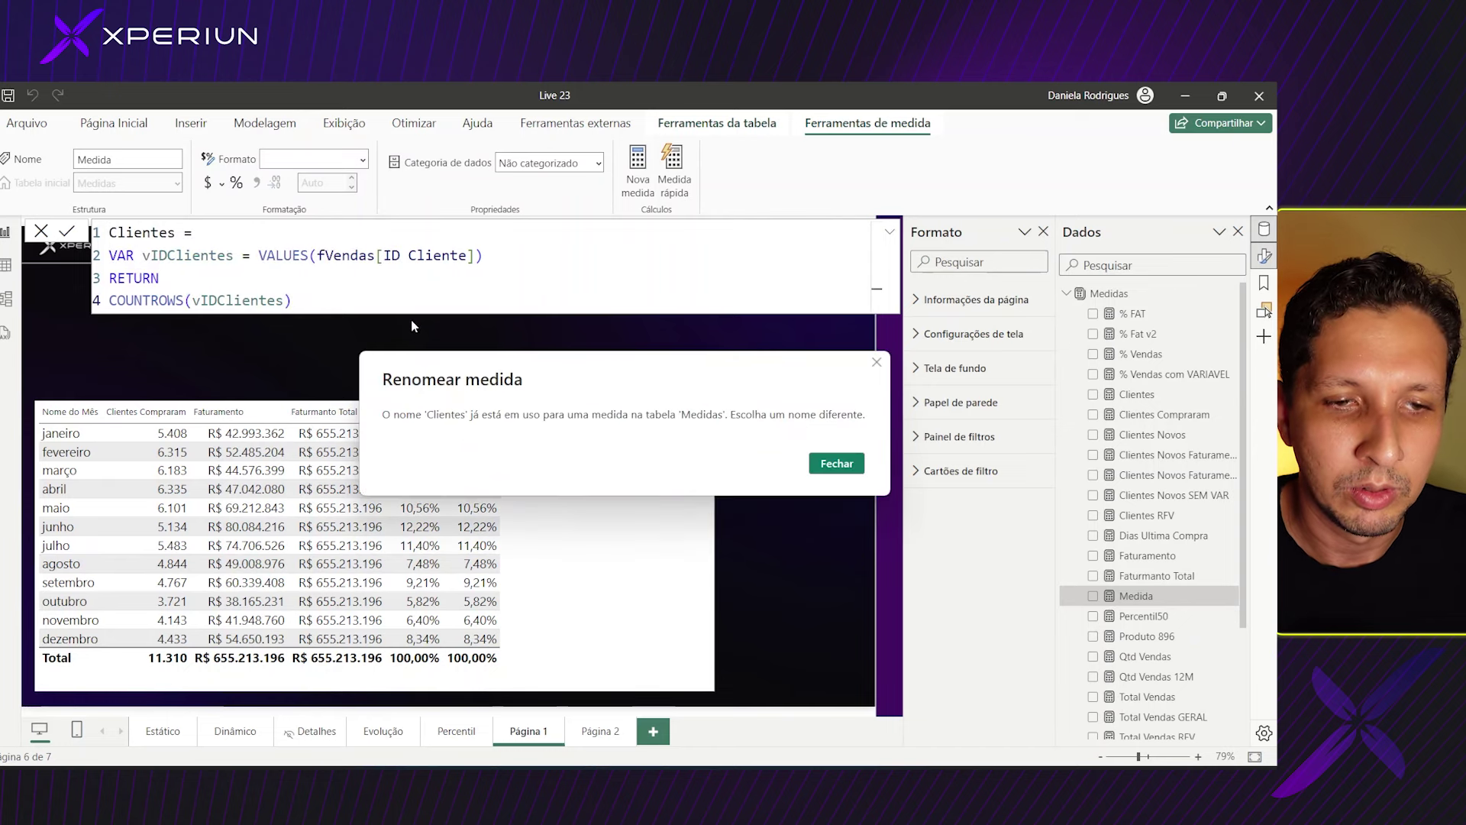
# - Dismiss the duplicate-name error and rename the measure to Variaveis Clientes
pyautogui.click(837, 464)
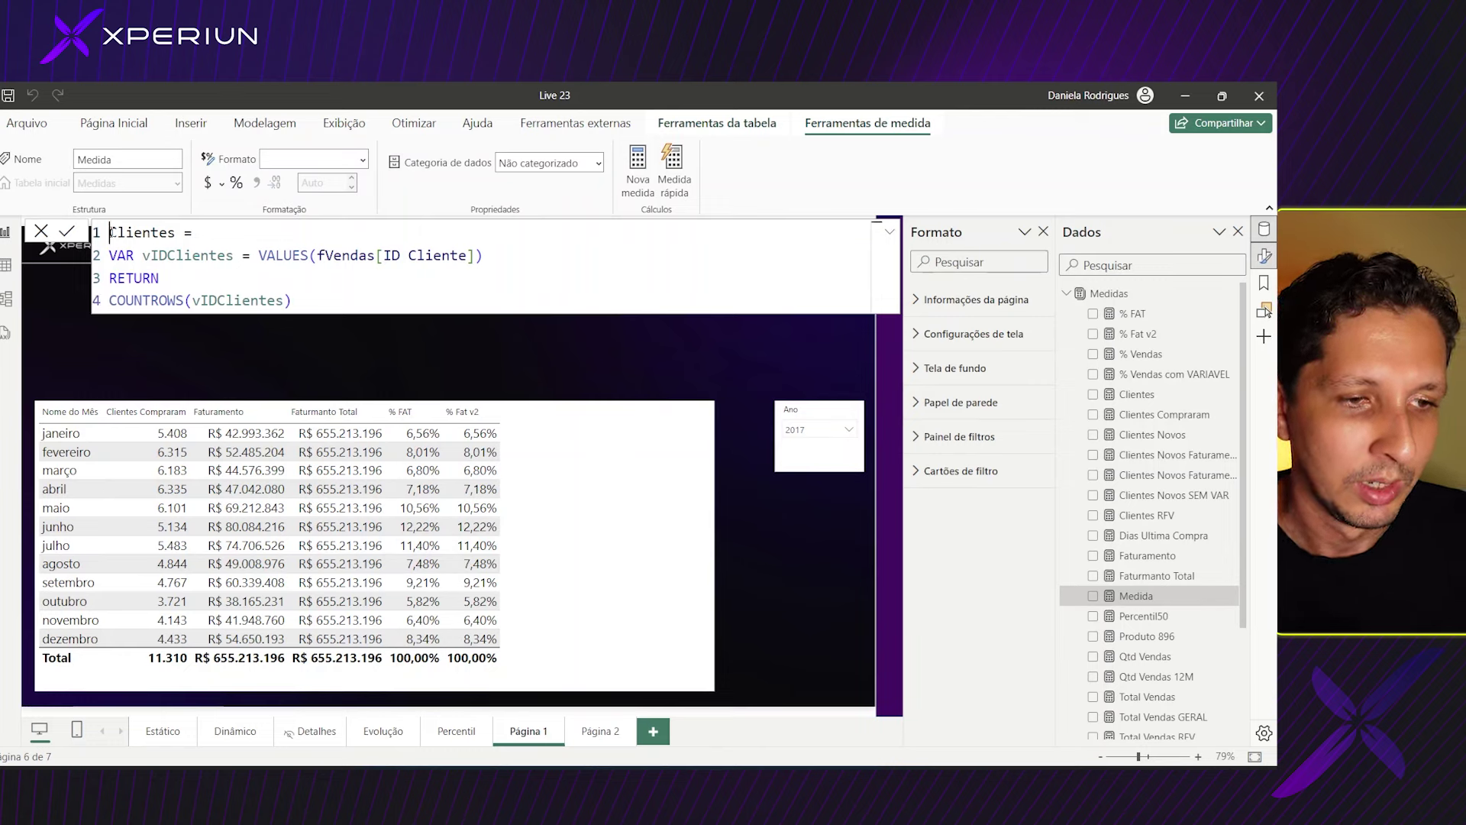
pyautogui.doubleClick(162, 229)
pyautogui.press('Left')
pyautogui.write('Var')
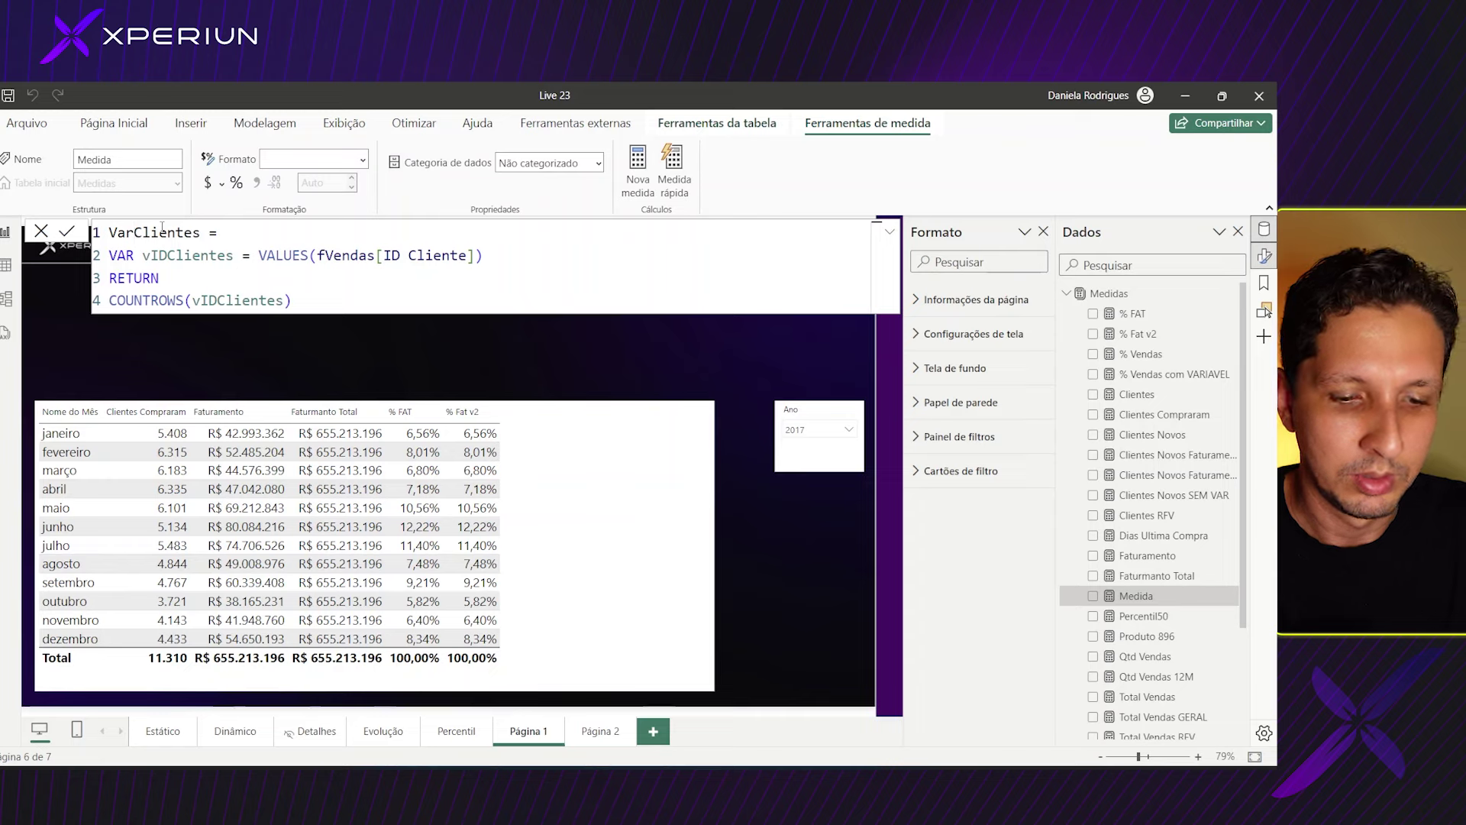
pyautogui.write('iaveis')
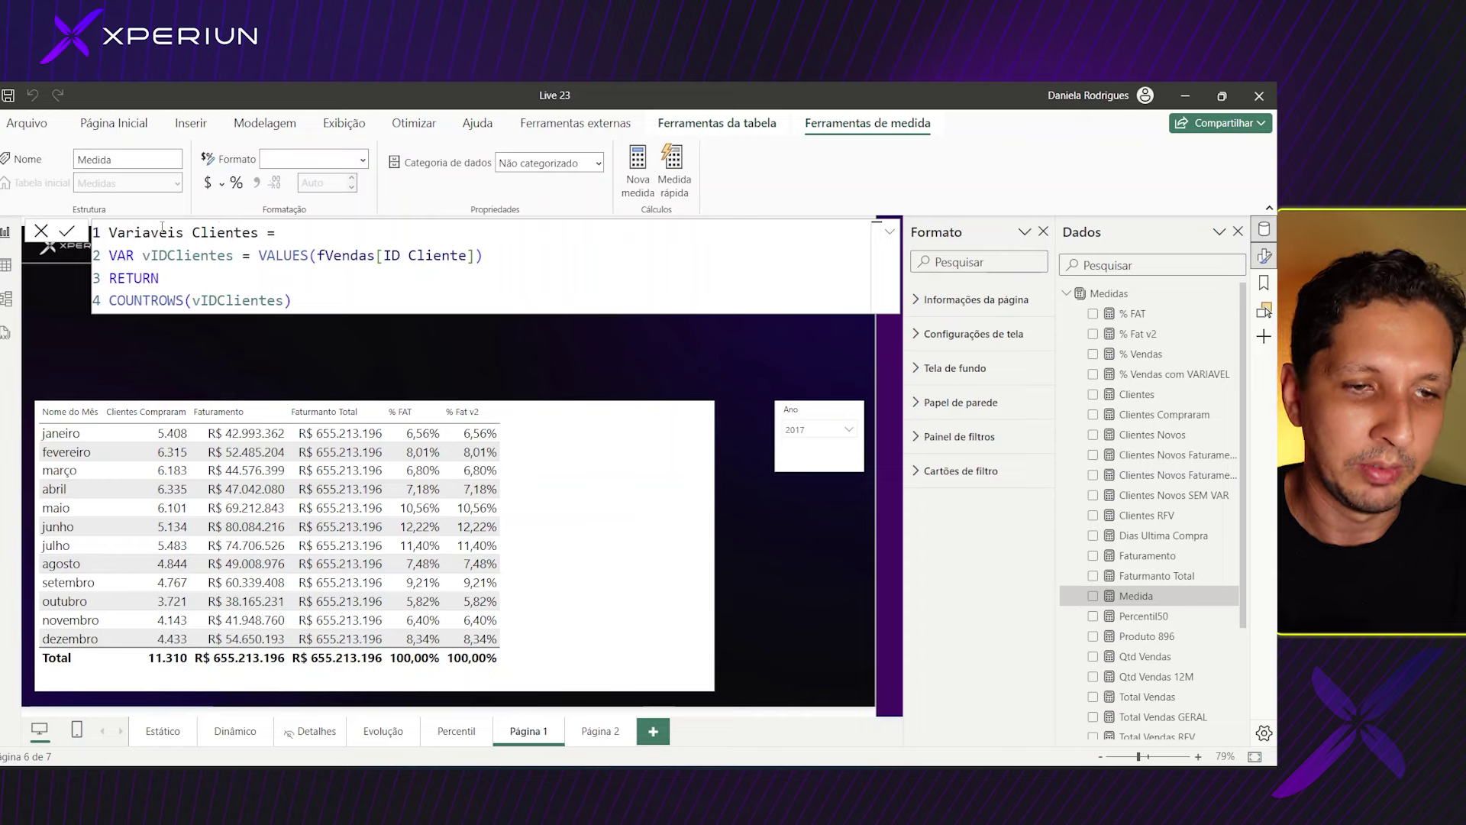
pyautogui.click(323, 303)
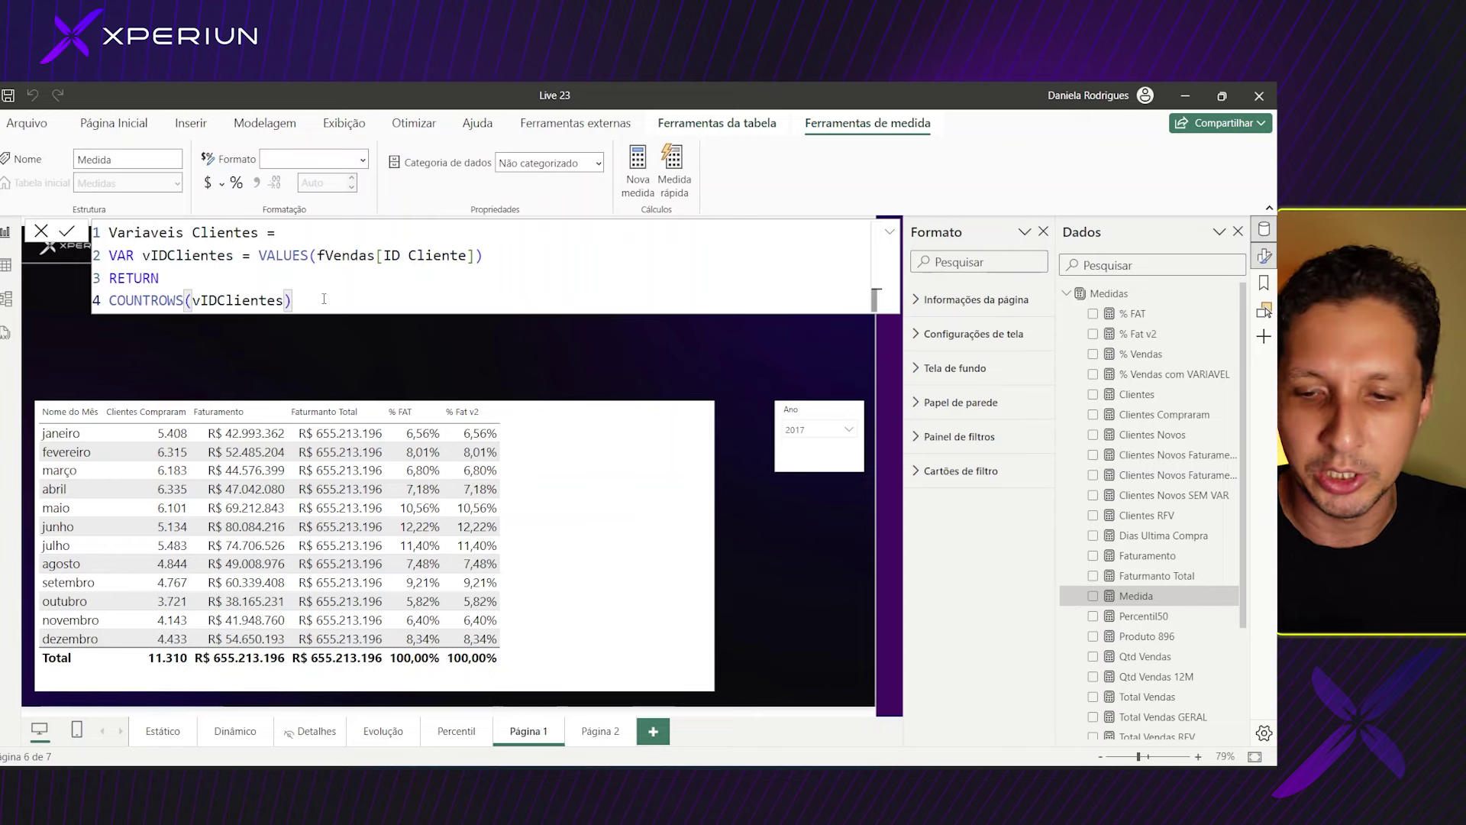
pyautogui.press('Return')
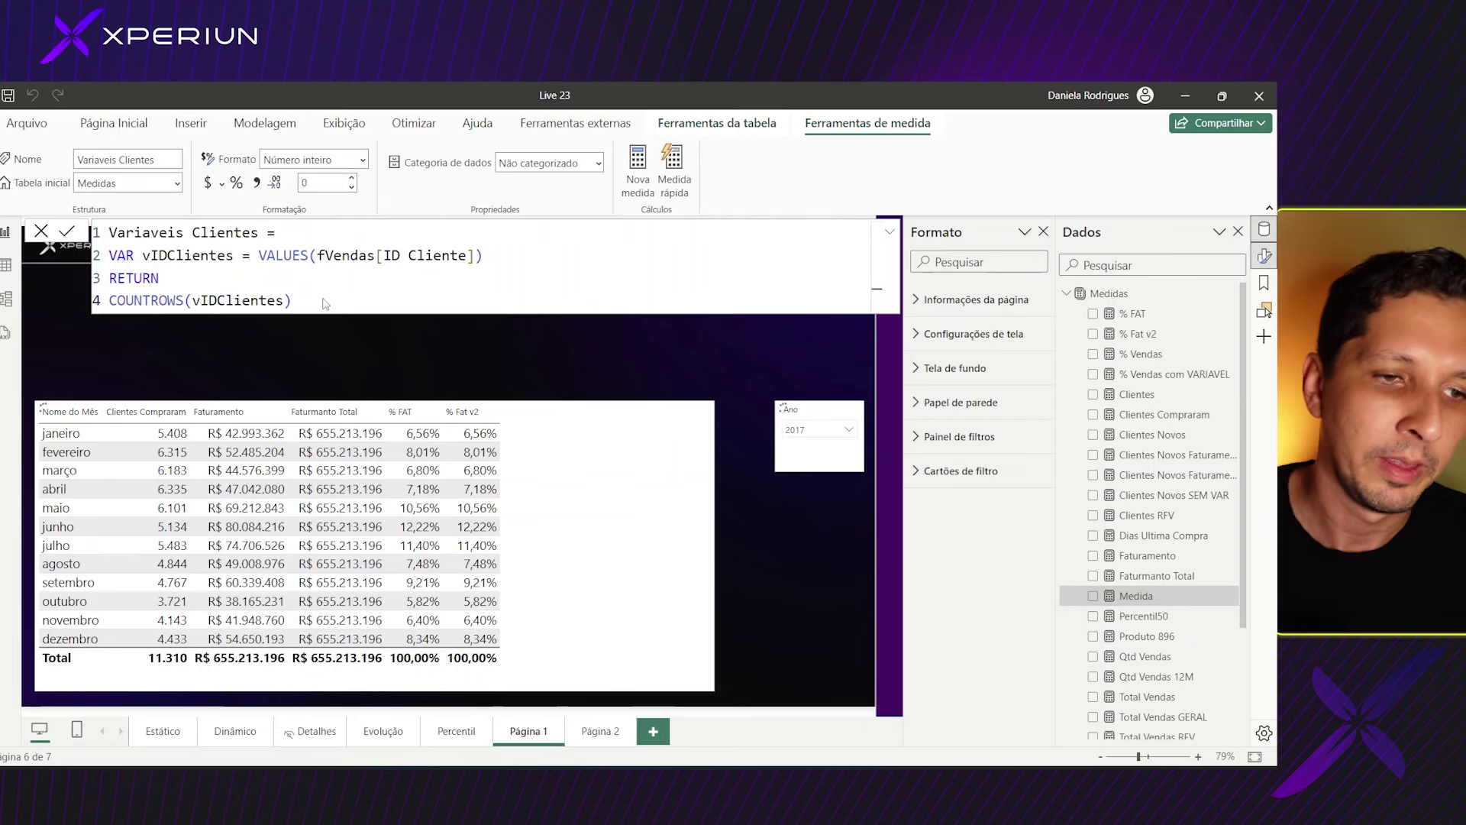
# - Add a small top-left card visual showing Variaveis Clientes (11 Mil)
pyautogui.click(321, 346)
pyautogui.click(906, 197)
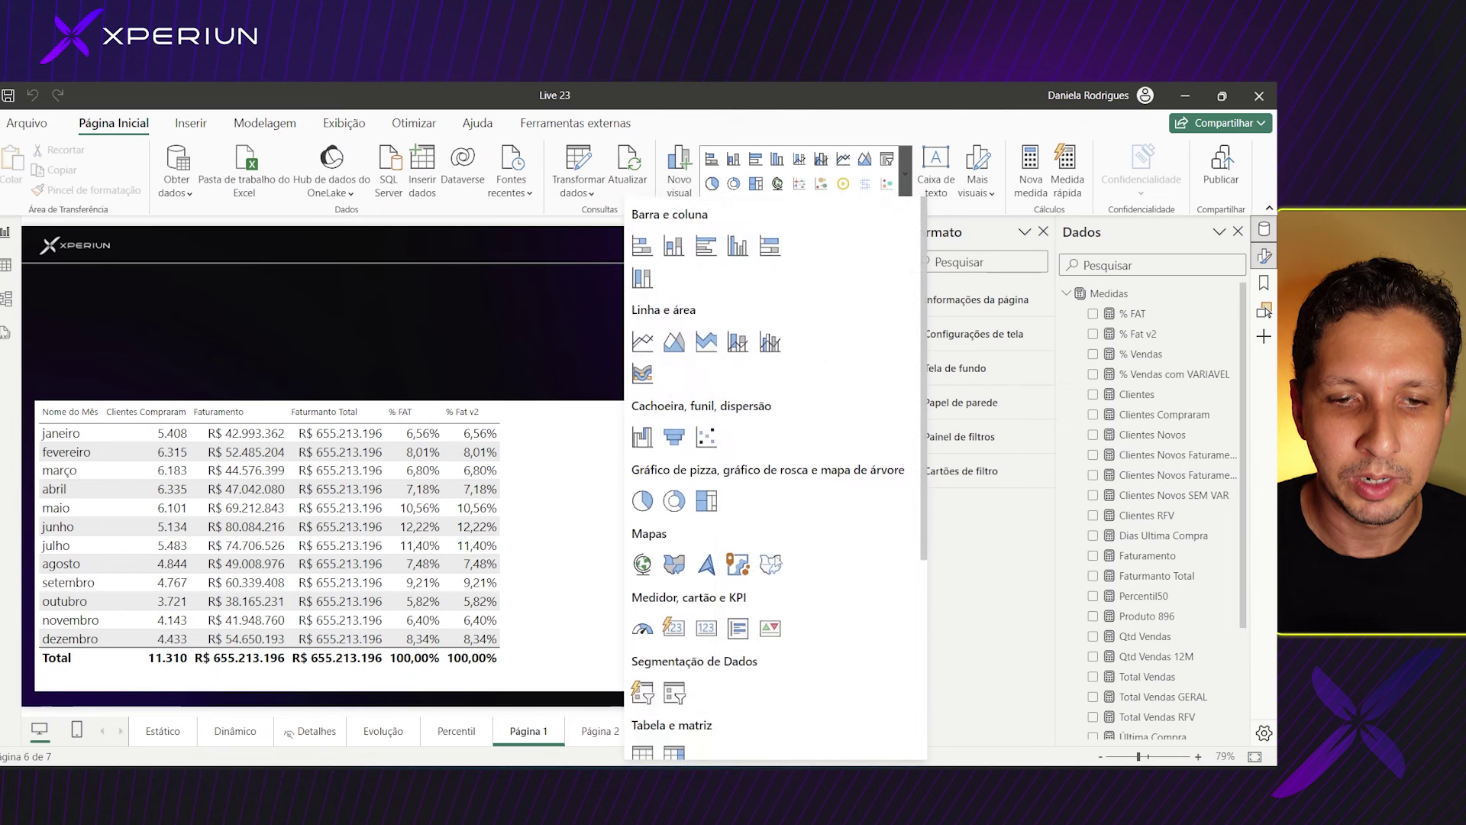
pyautogui.click(707, 628)
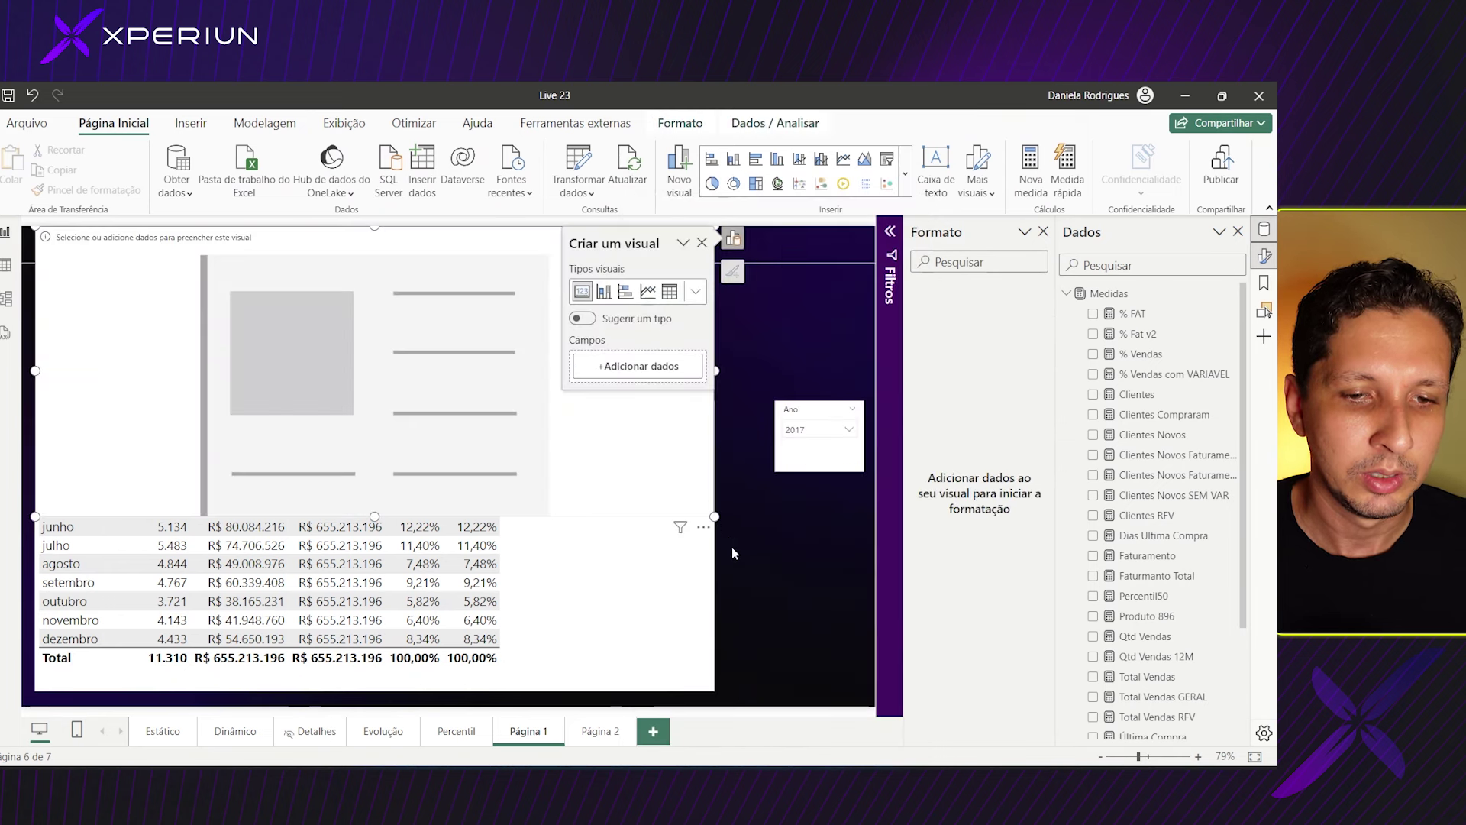
pyautogui.moveTo(721, 520)
pyautogui.mouseDown()
pyautogui.moveTo(290, 344)
pyautogui.moveTo(301, 382)
pyautogui.mouseUp()
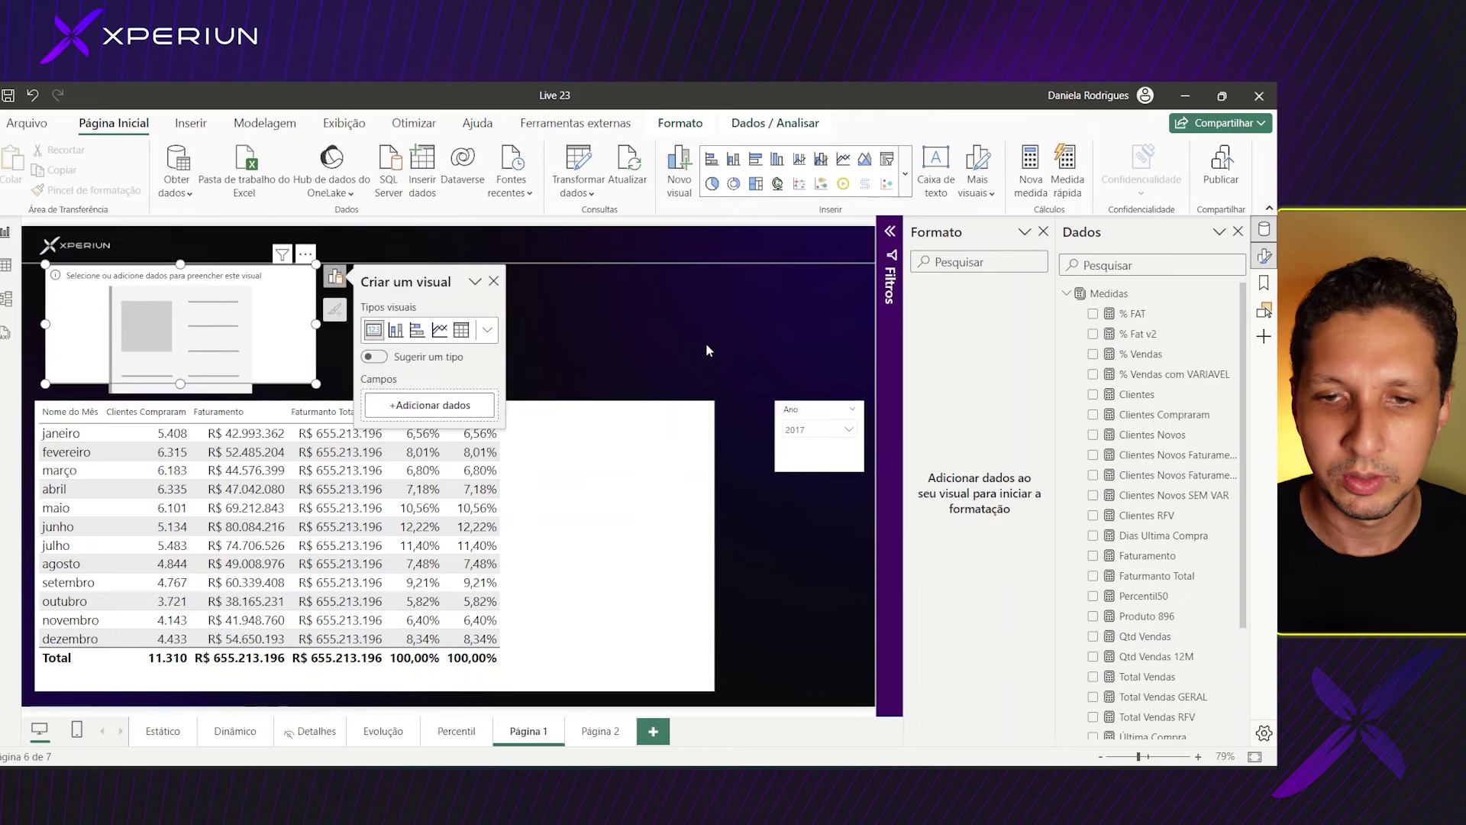
pyautogui.scroll(-3, 1145, 502)
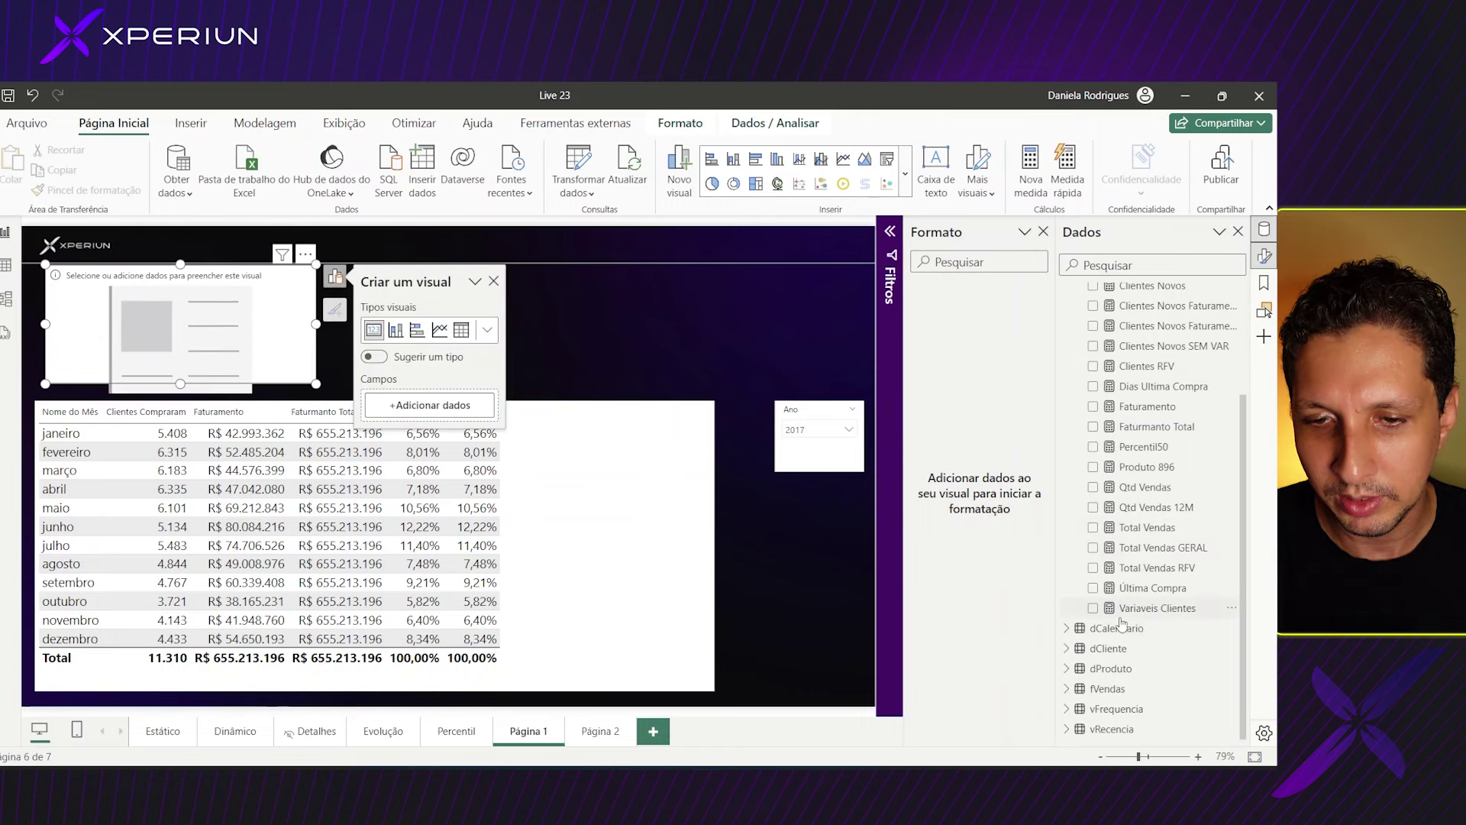
pyautogui.click(1093, 608)
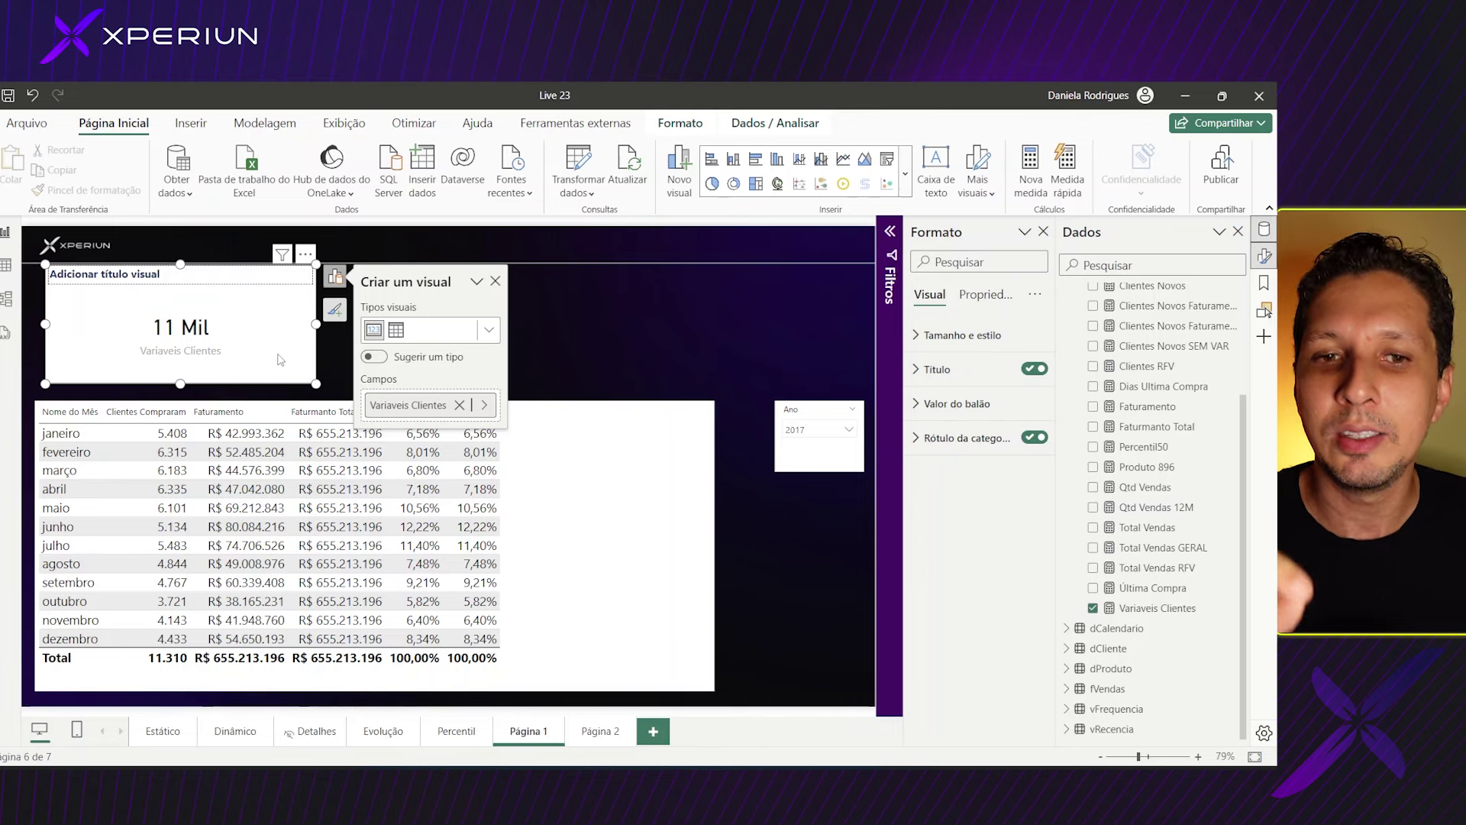
# - Delete the test card from the report page
pyautogui.click(573, 344)
pyautogui.click(235, 345)
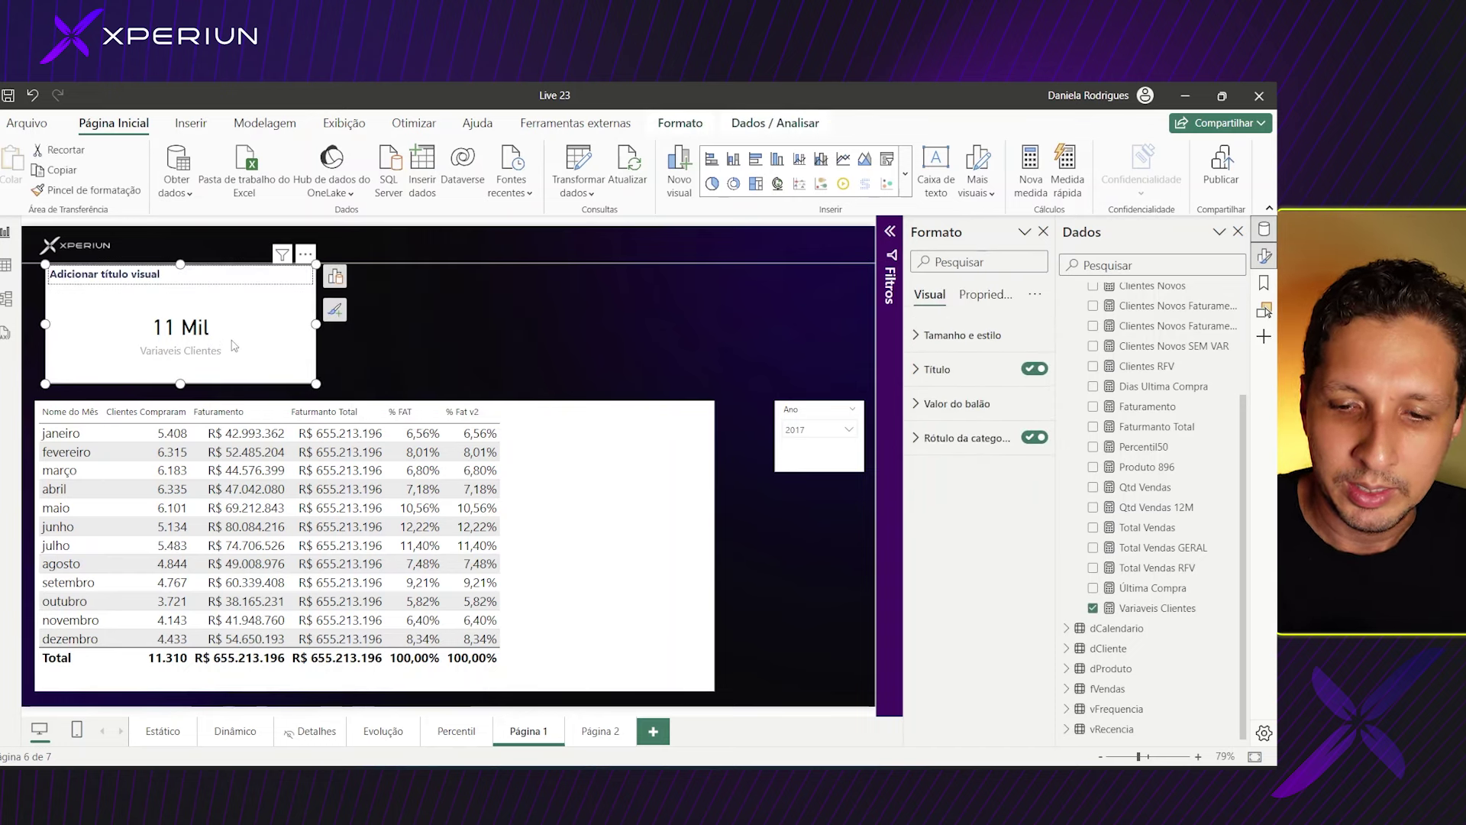
pyautogui.press('Delete')
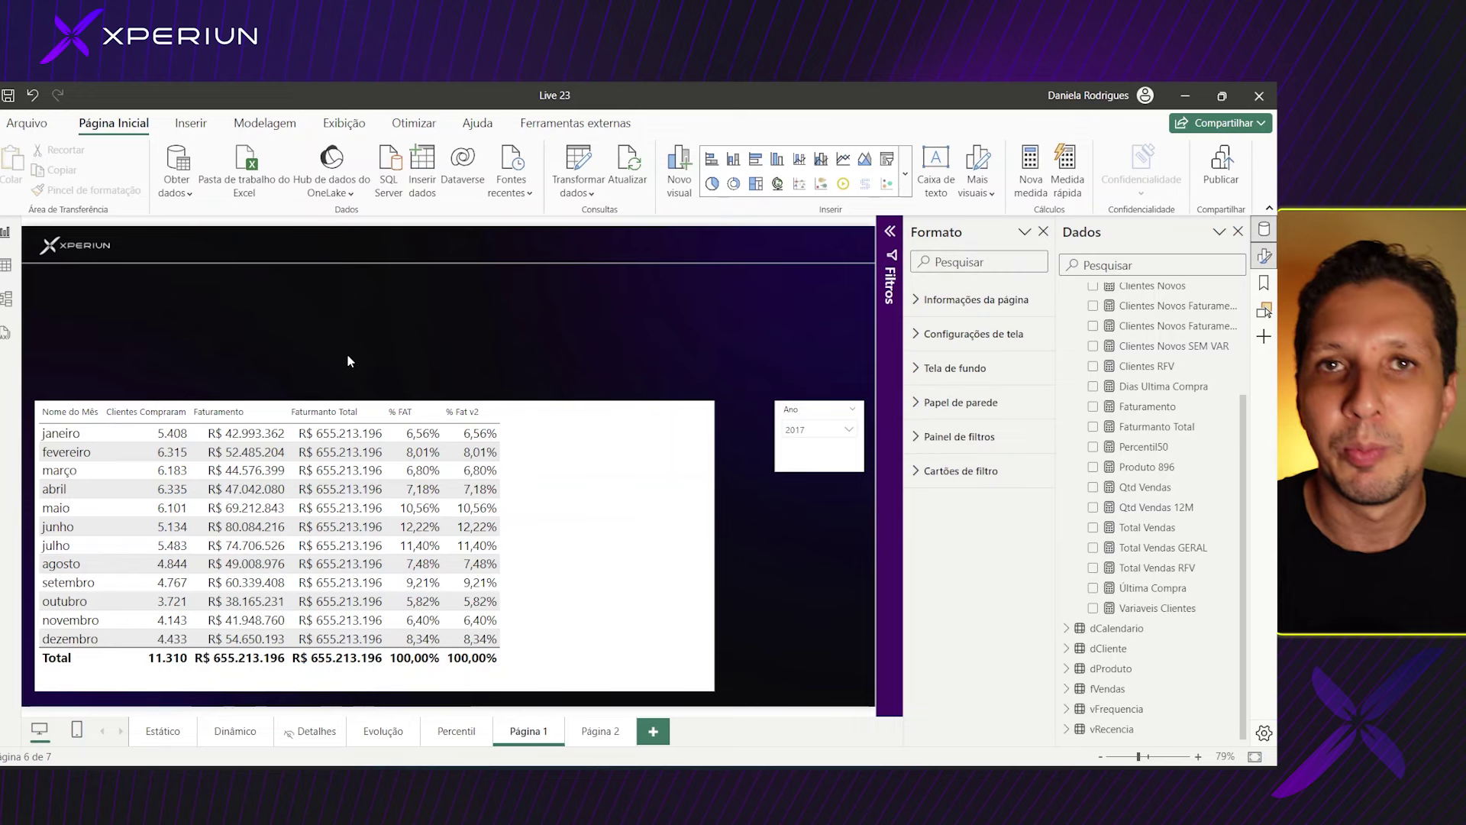
pyautogui.moveTo(577, 483)
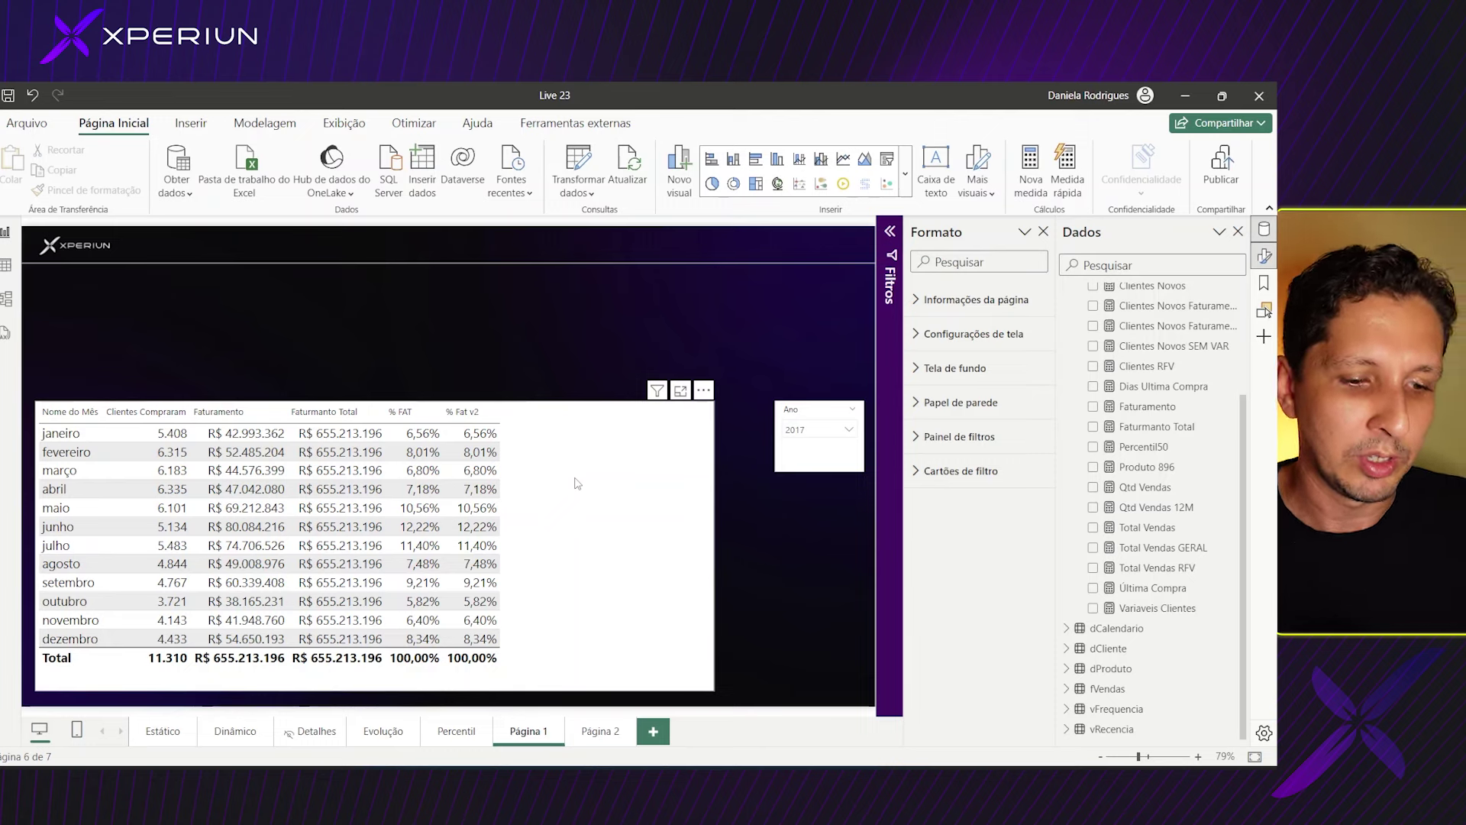
# - Annotate Clientes Compraram and May's 6.101, then add a Clientes Novos SEM VAR card
pyautogui.moveTo(159, 405); pyautogui.dragTo(108, 418)
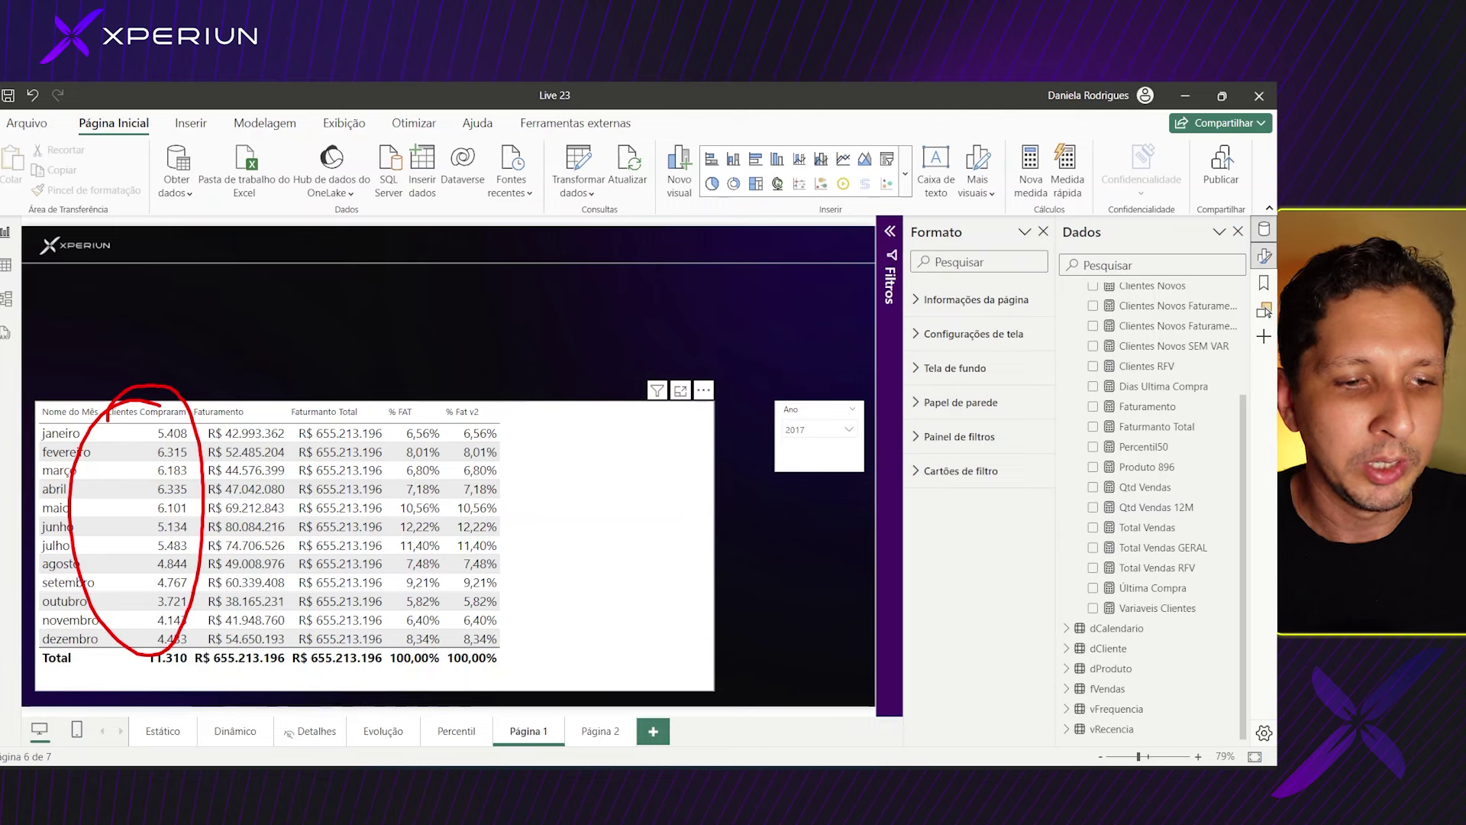
pyautogui.moveTo(140, 502); pyautogui.dragTo(148, 507)
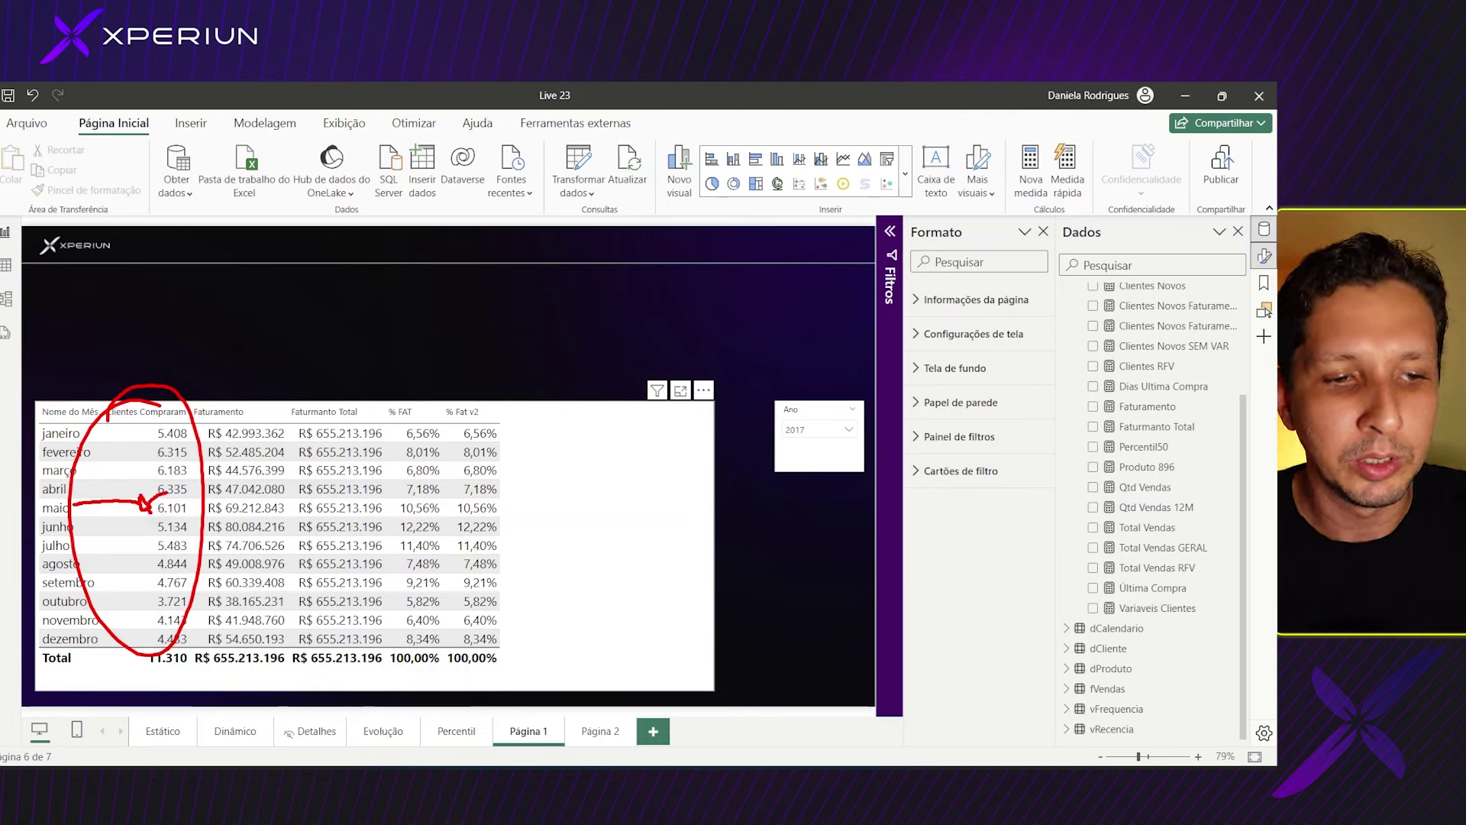
pyautogui.moveTo(183, 496); pyautogui.dragTo(152, 504)
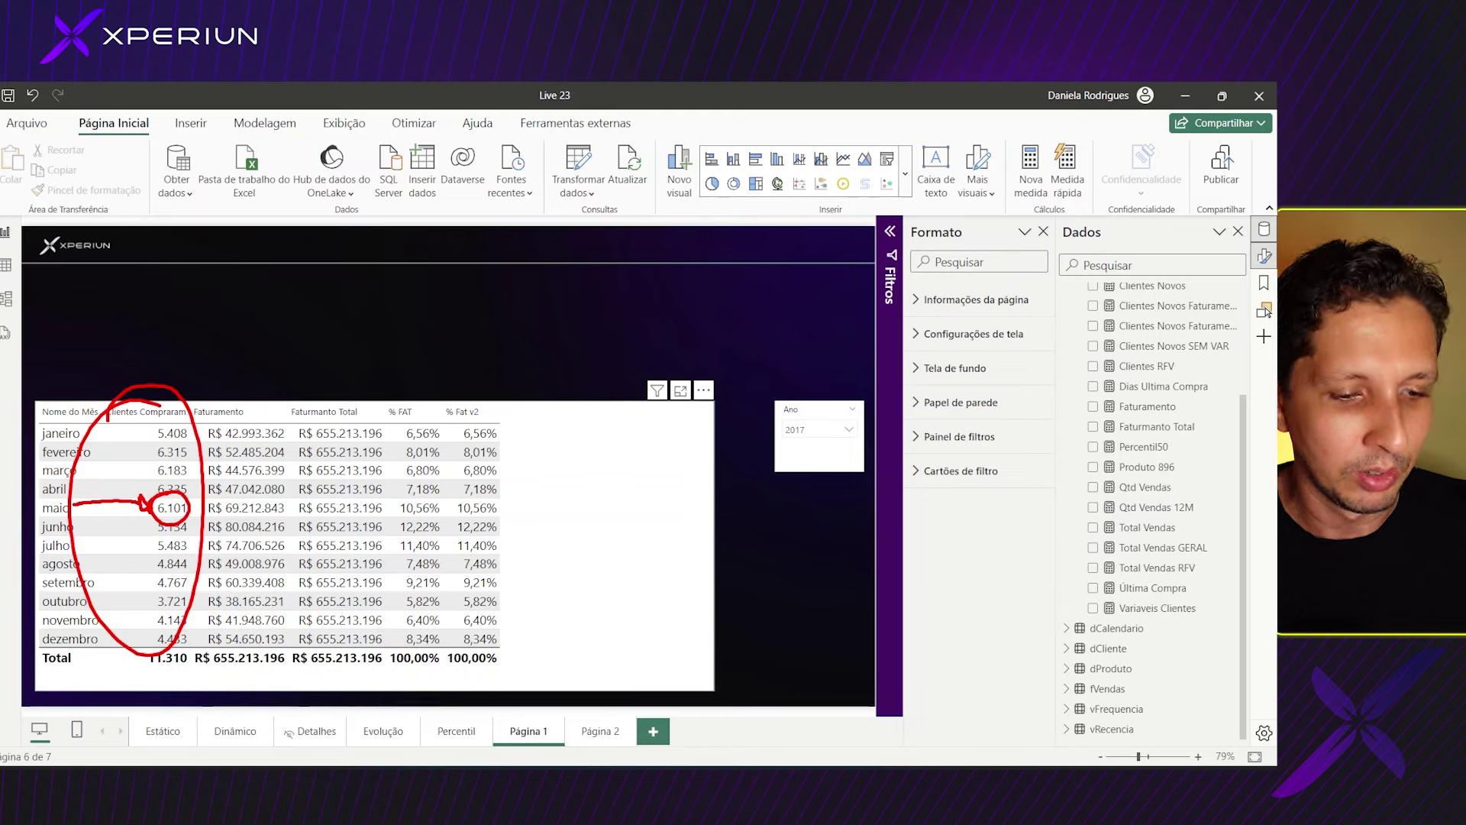
pyautogui.press('Escape')
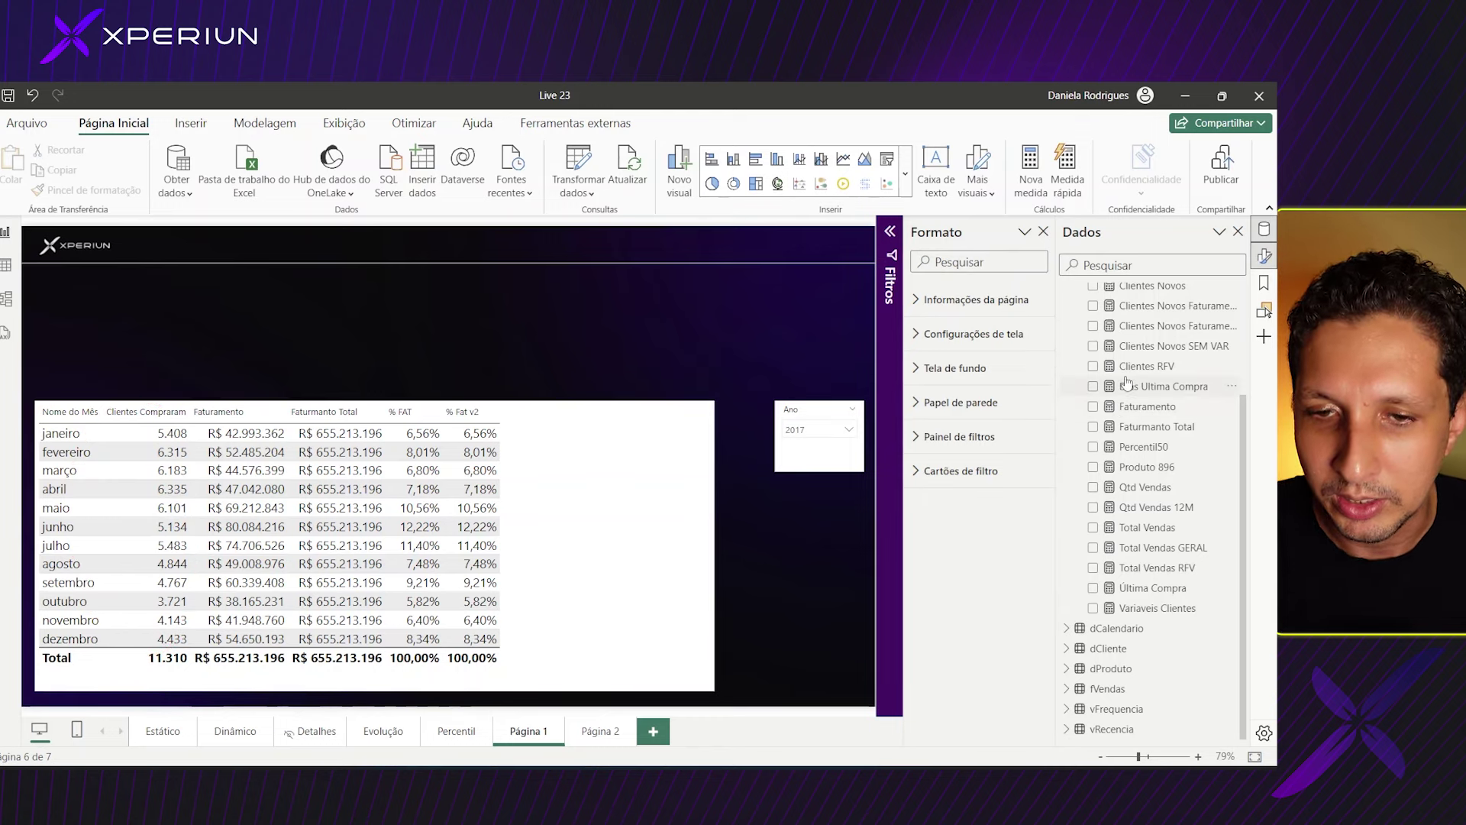
pyautogui.scroll(3, 1121, 413)
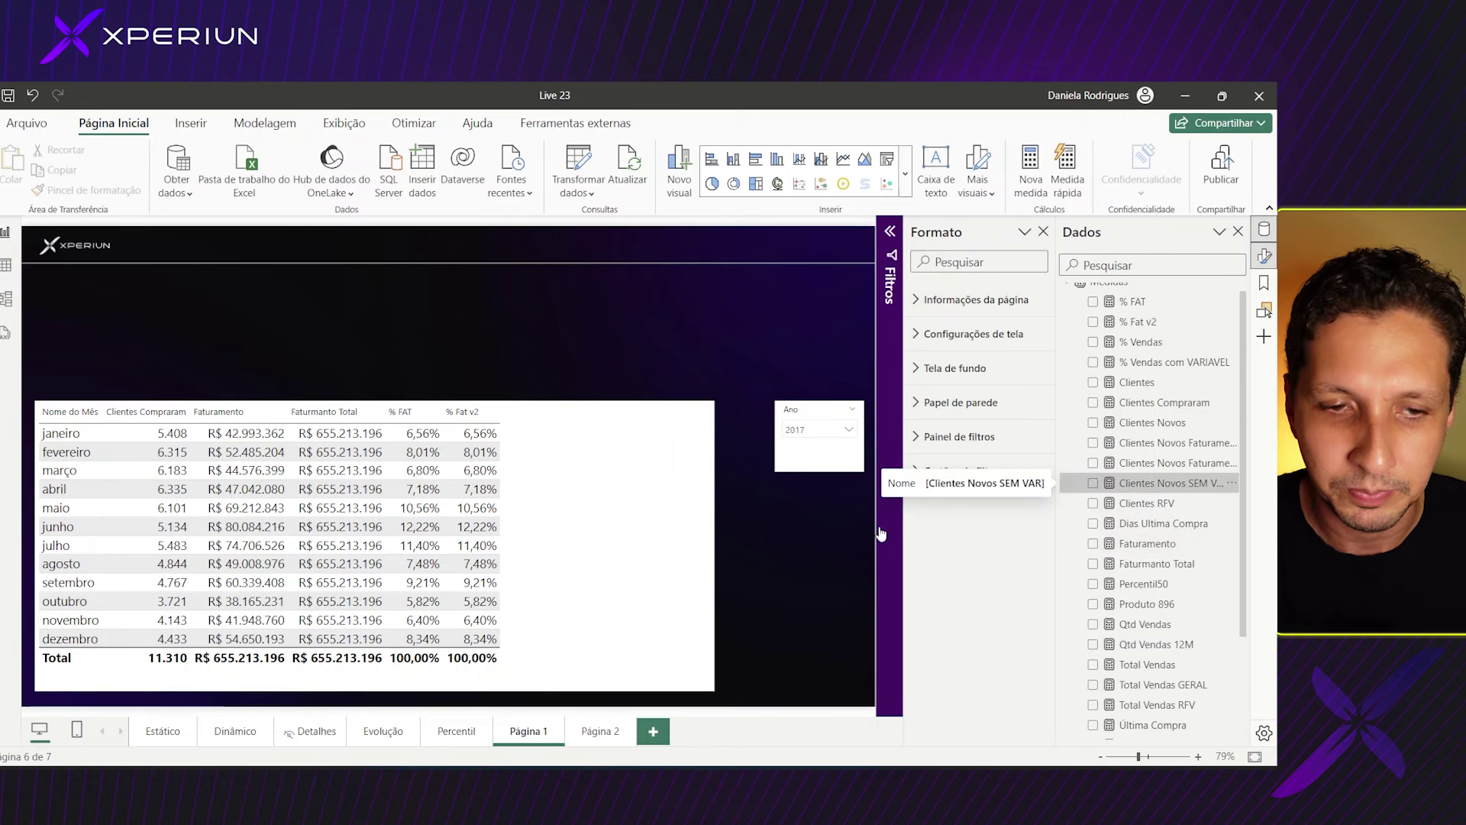
pyautogui.moveTo(1082, 493); pyautogui.dragTo(868, 526)
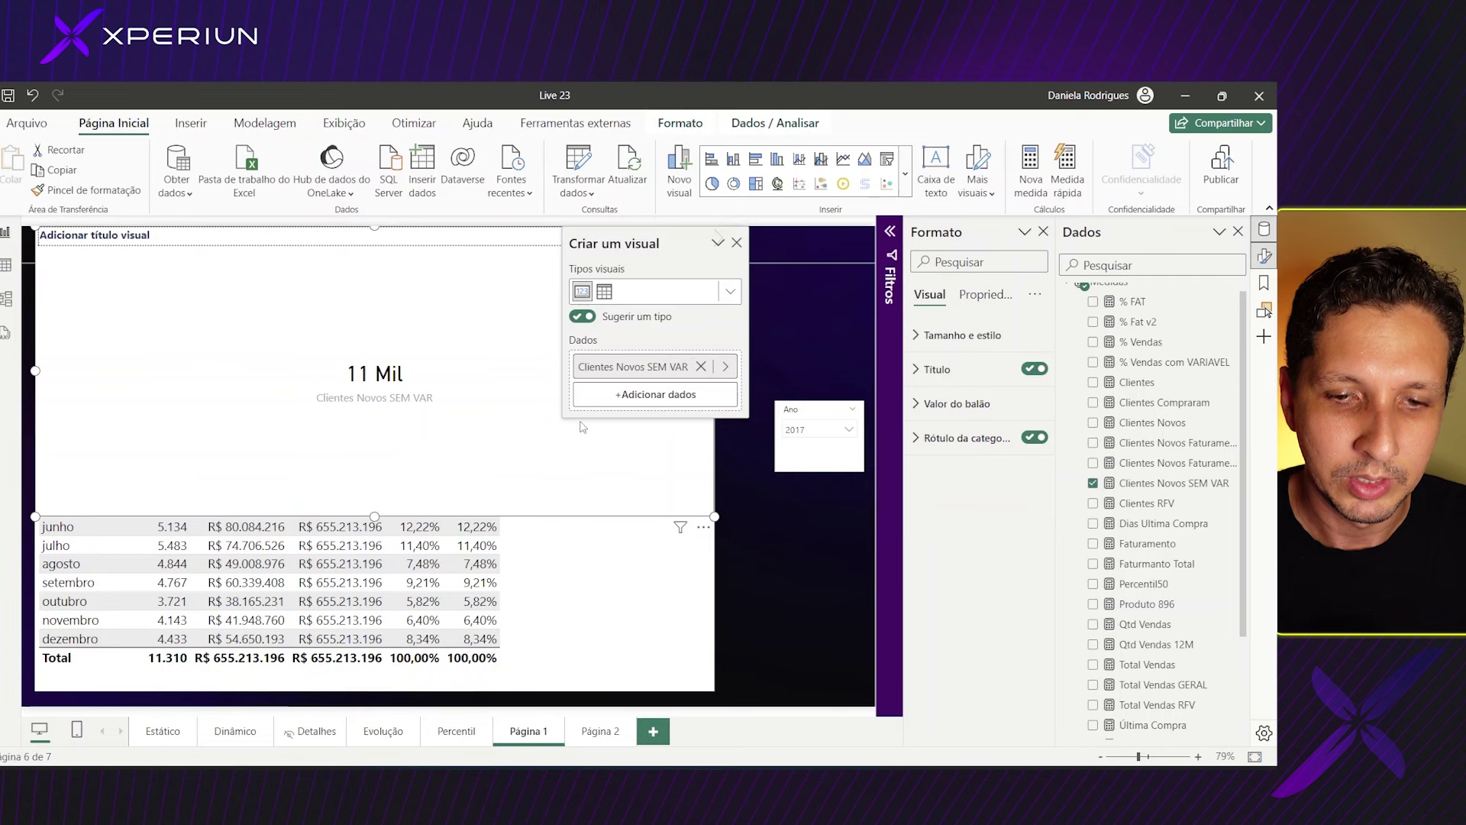
# - Delete the 11 Mil card and add Clientes Novos SEM VAR as a column in the month table
pyautogui.press('Delete')
pyautogui.click(600, 518)
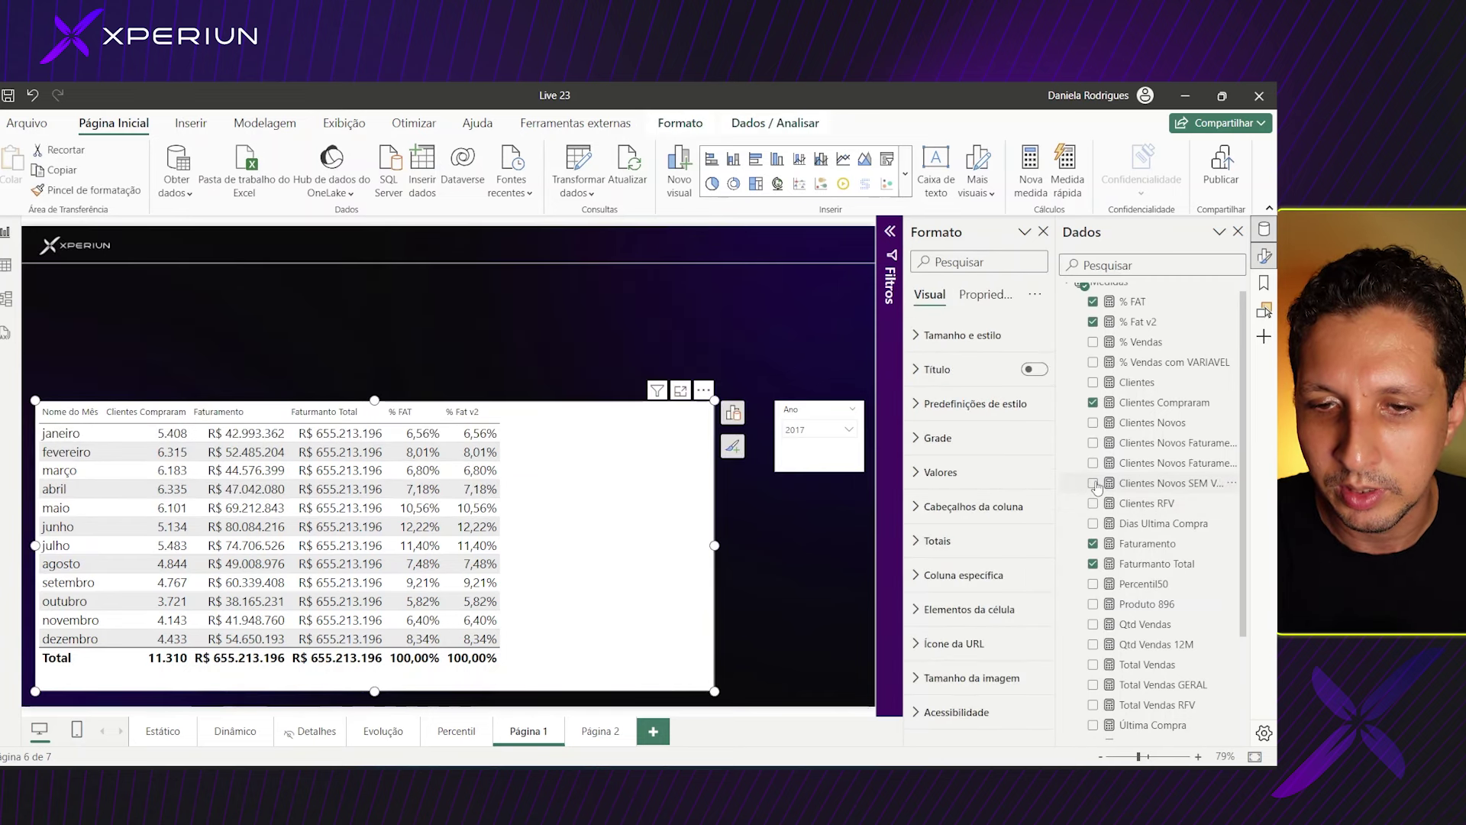
pyautogui.click(1093, 482)
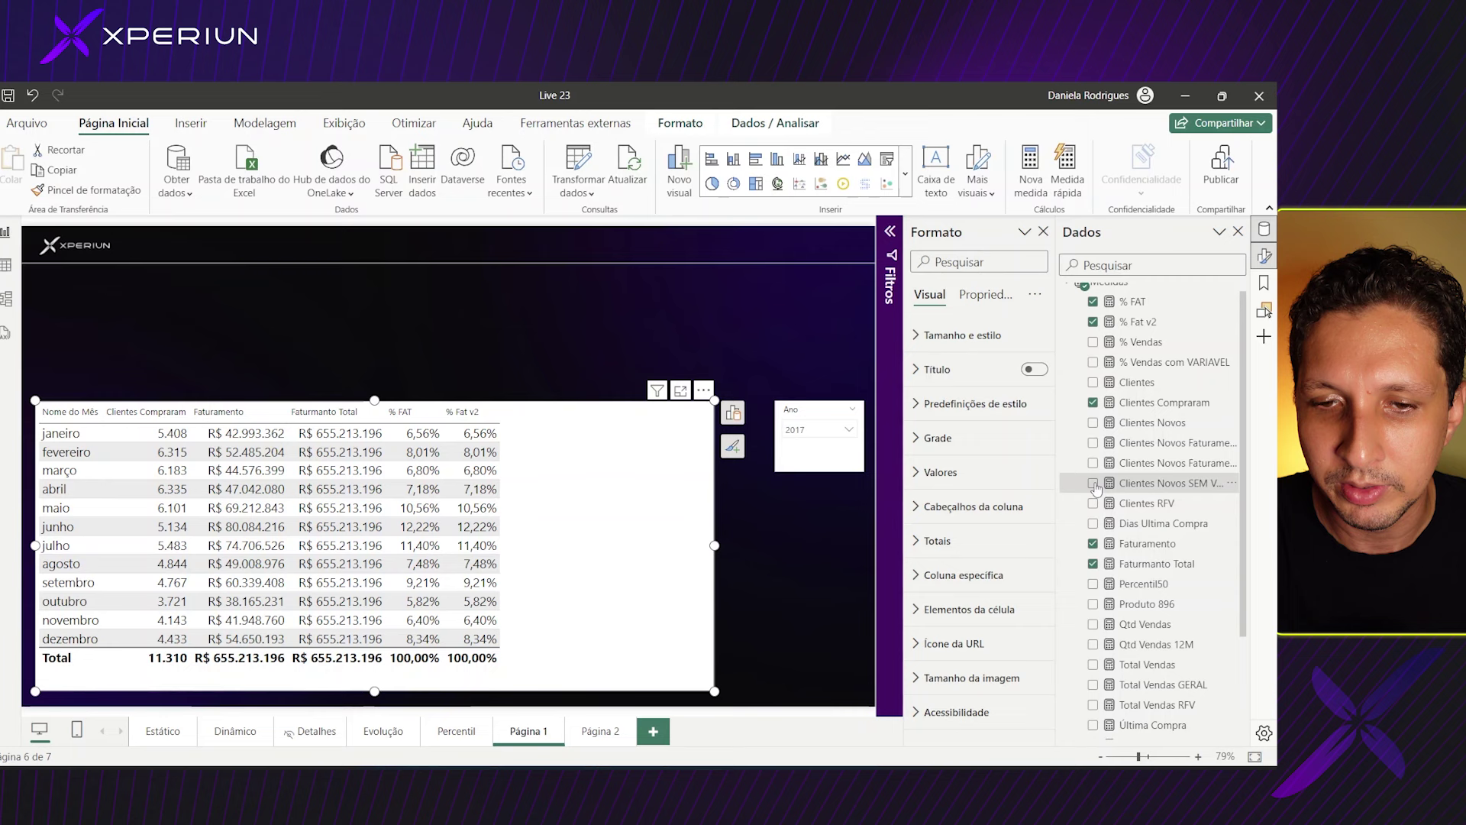
pyautogui.click(592, 371)
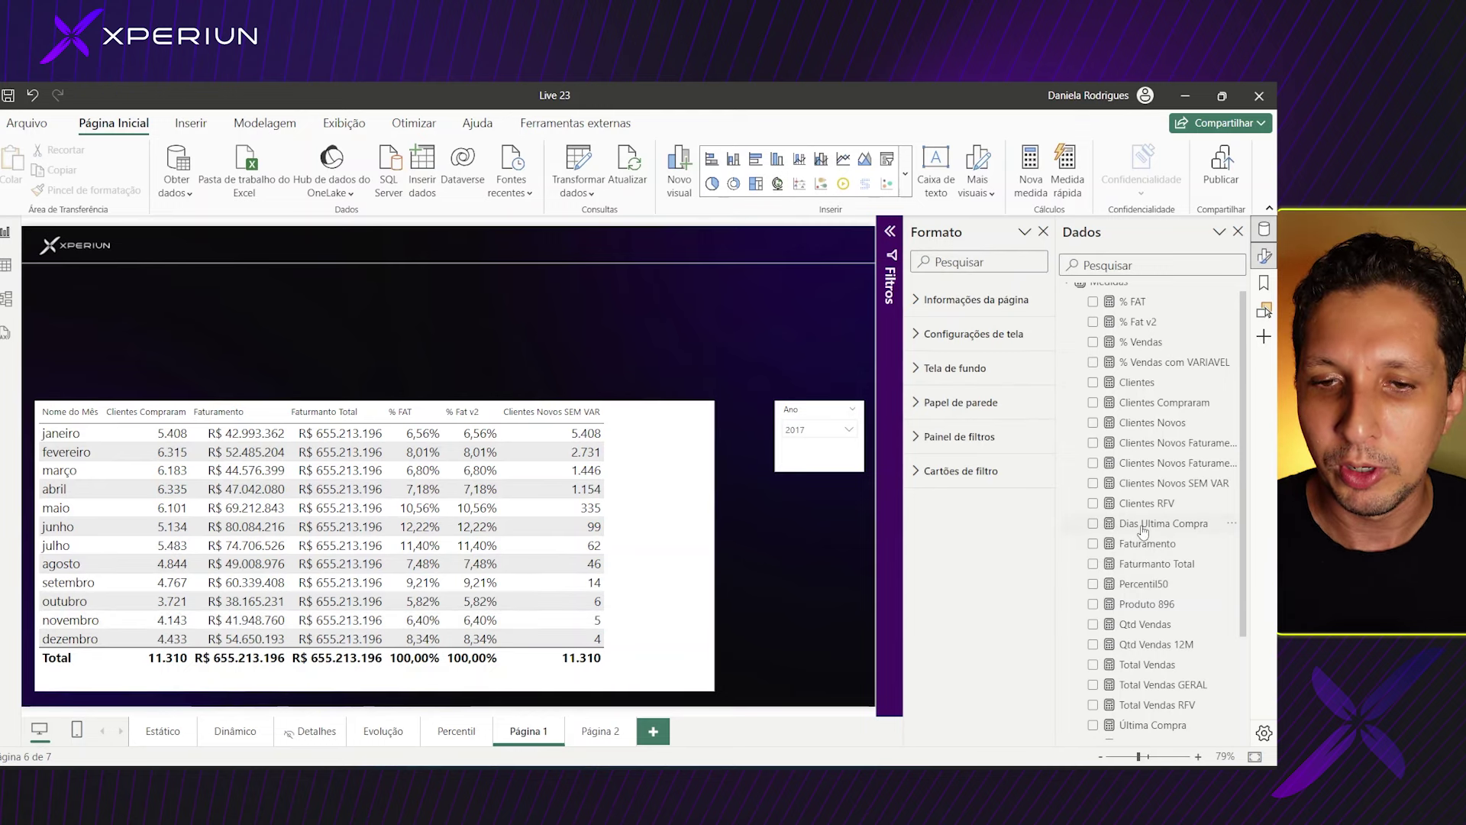
pyautogui.moveTo(1147, 543)
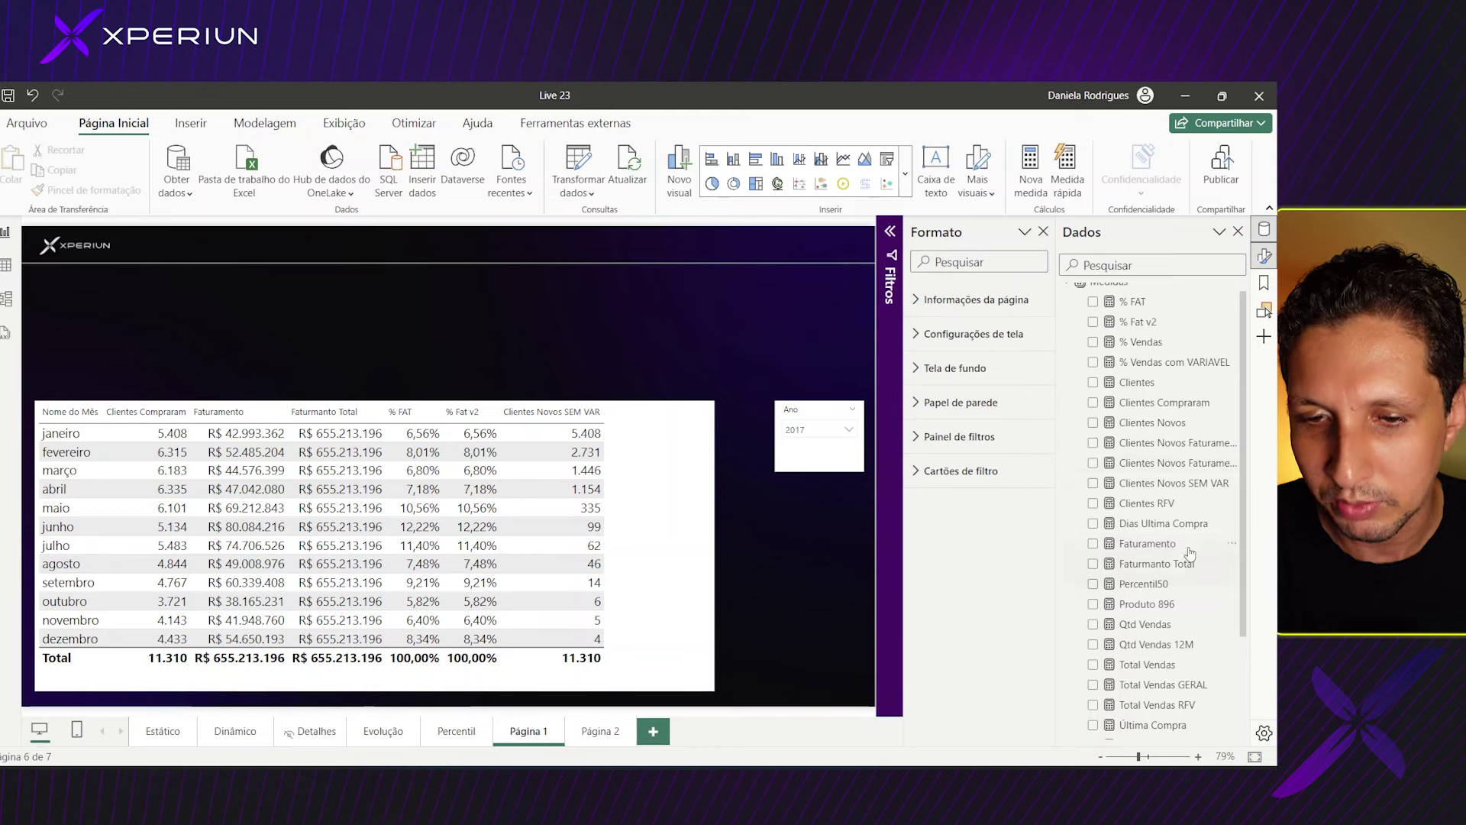
# - Display and review the Clientes Novos SEM VAR DAX, its COUNTROWS(EXCEPT(...)) formula
pyautogui.click(1168, 484)
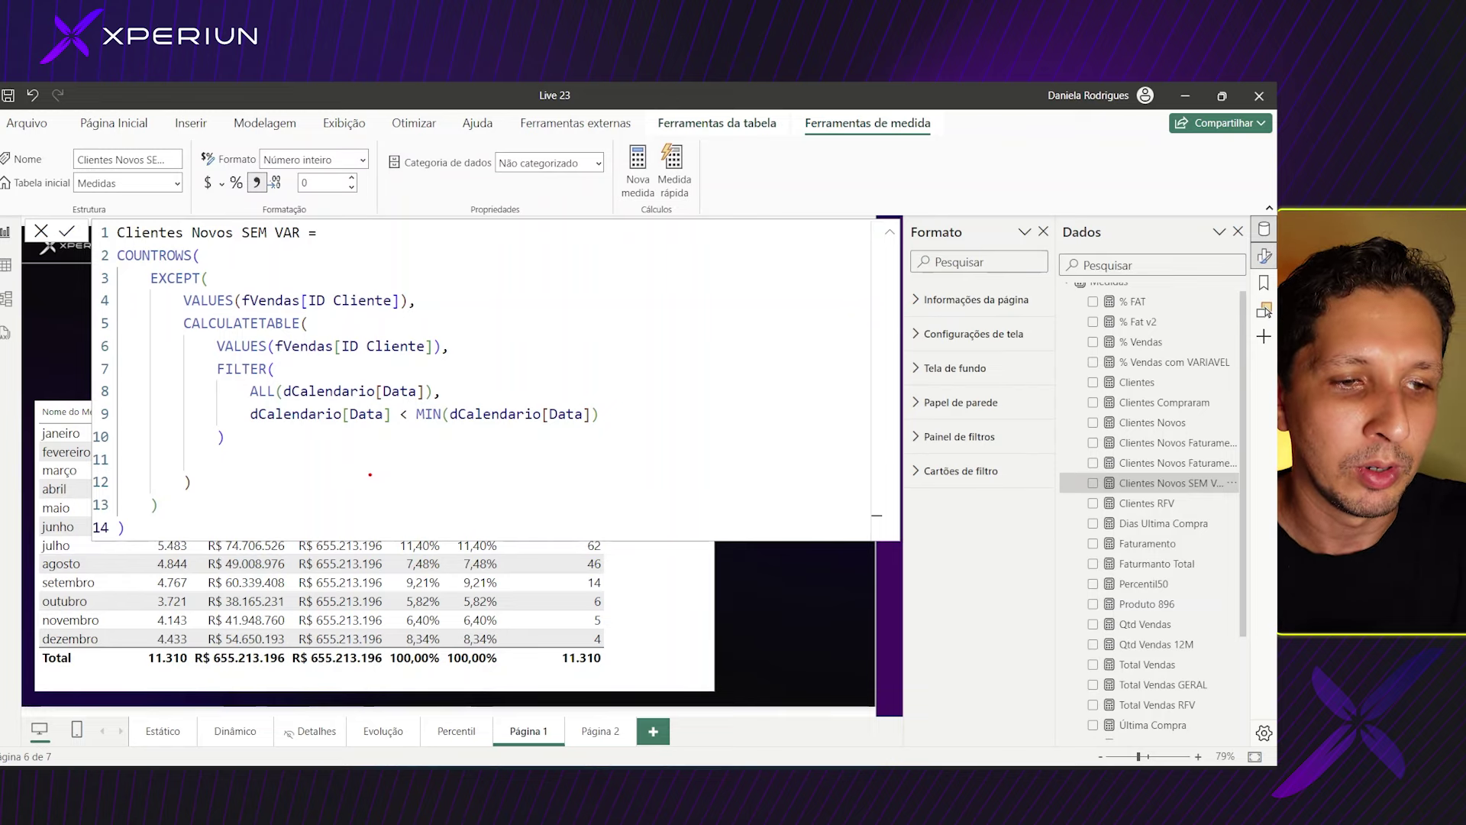
pyautogui.moveTo(100, 246); pyautogui.dragTo(106, 272)
pyautogui.moveTo(197, 255)
pyautogui.mouseDown()
pyautogui.moveTo(124, 268)
pyautogui.moveTo(149, 287)
pyautogui.moveTo(360, 271)
pyautogui.moveTo(147, 321)
pyautogui.mouseUp()
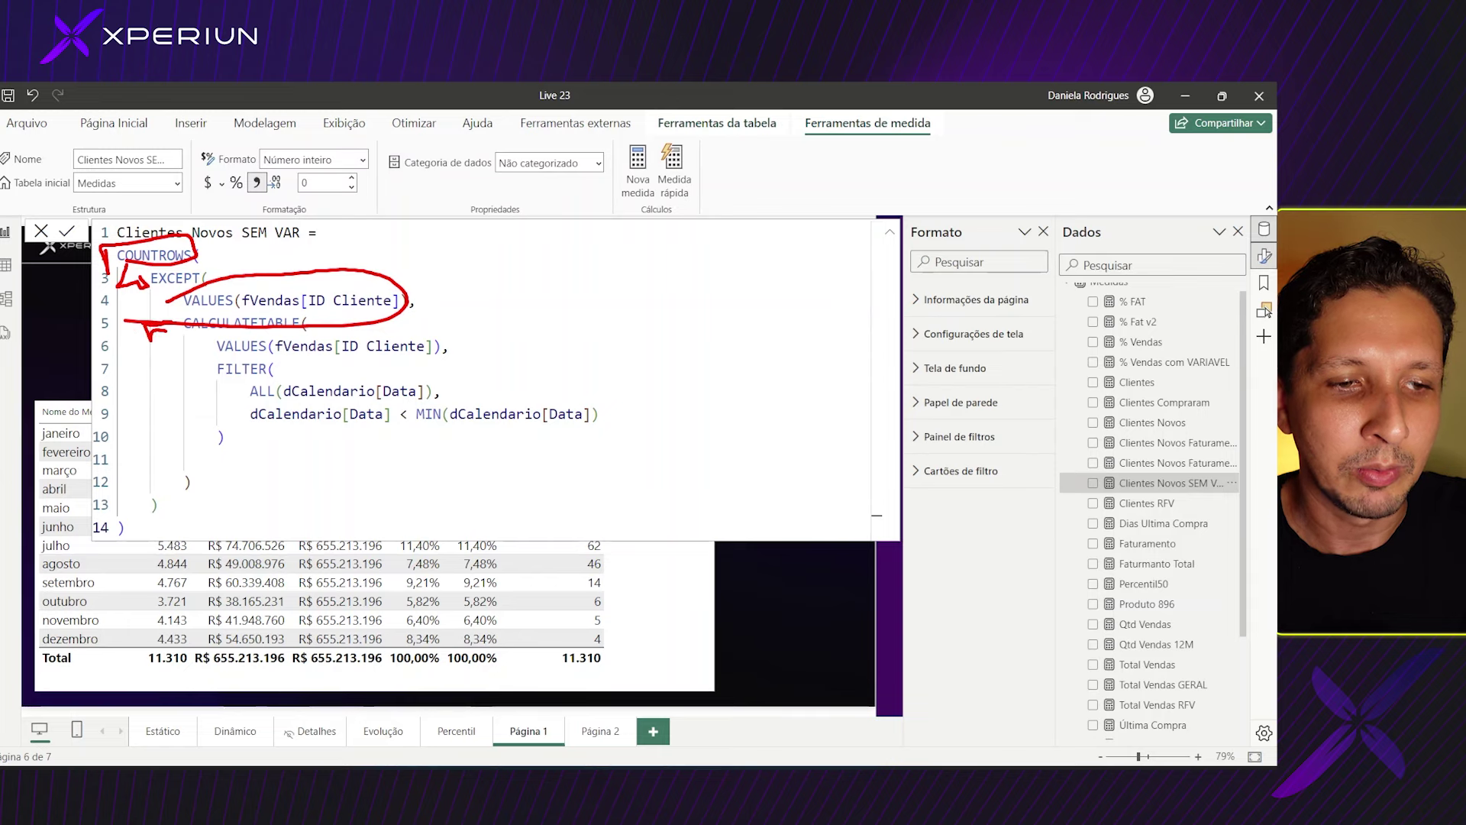
pyautogui.moveTo(198, 340); pyautogui.dragTo(202, 360)
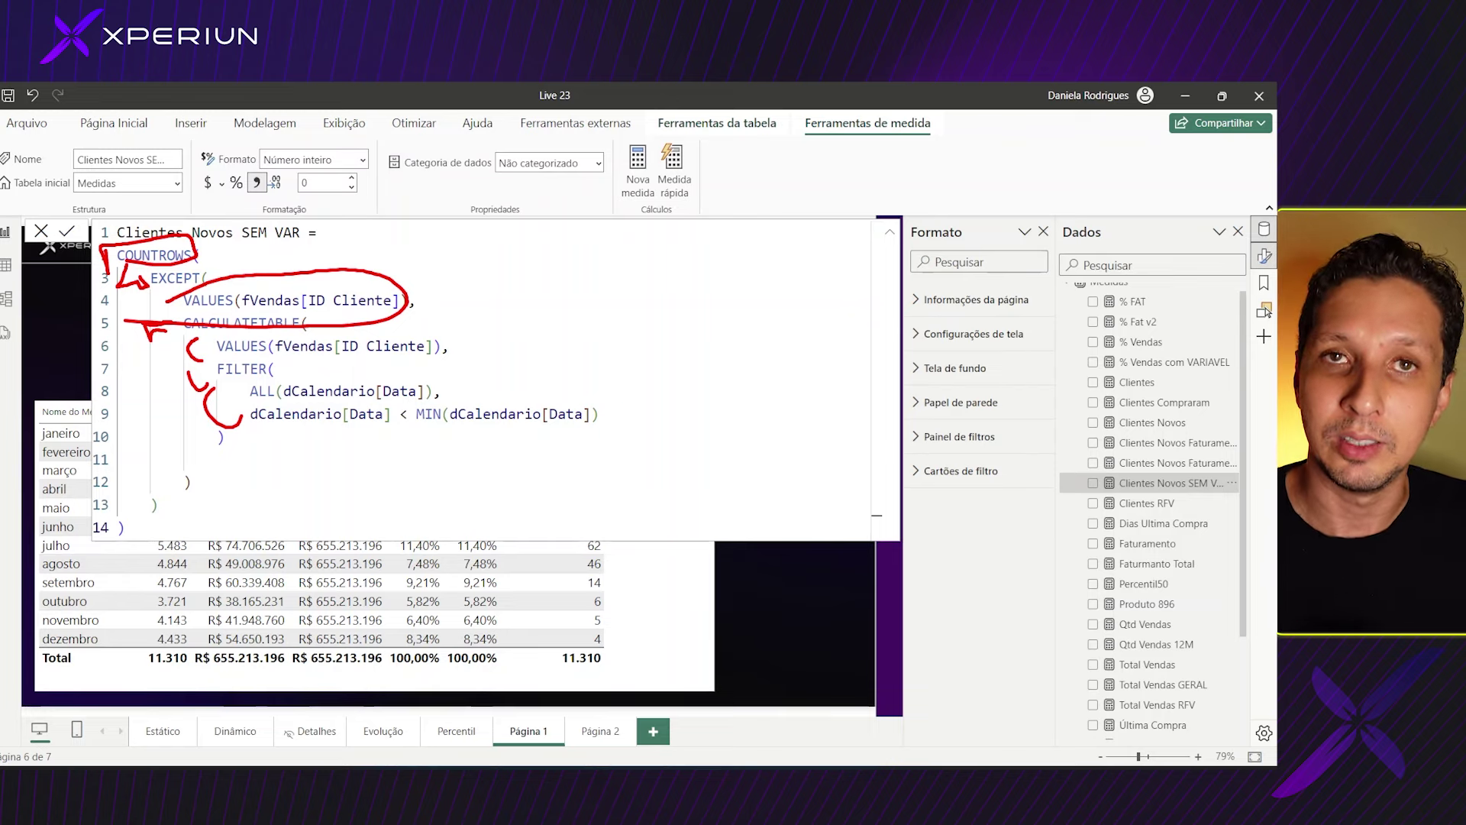
pyautogui.press('Escape')
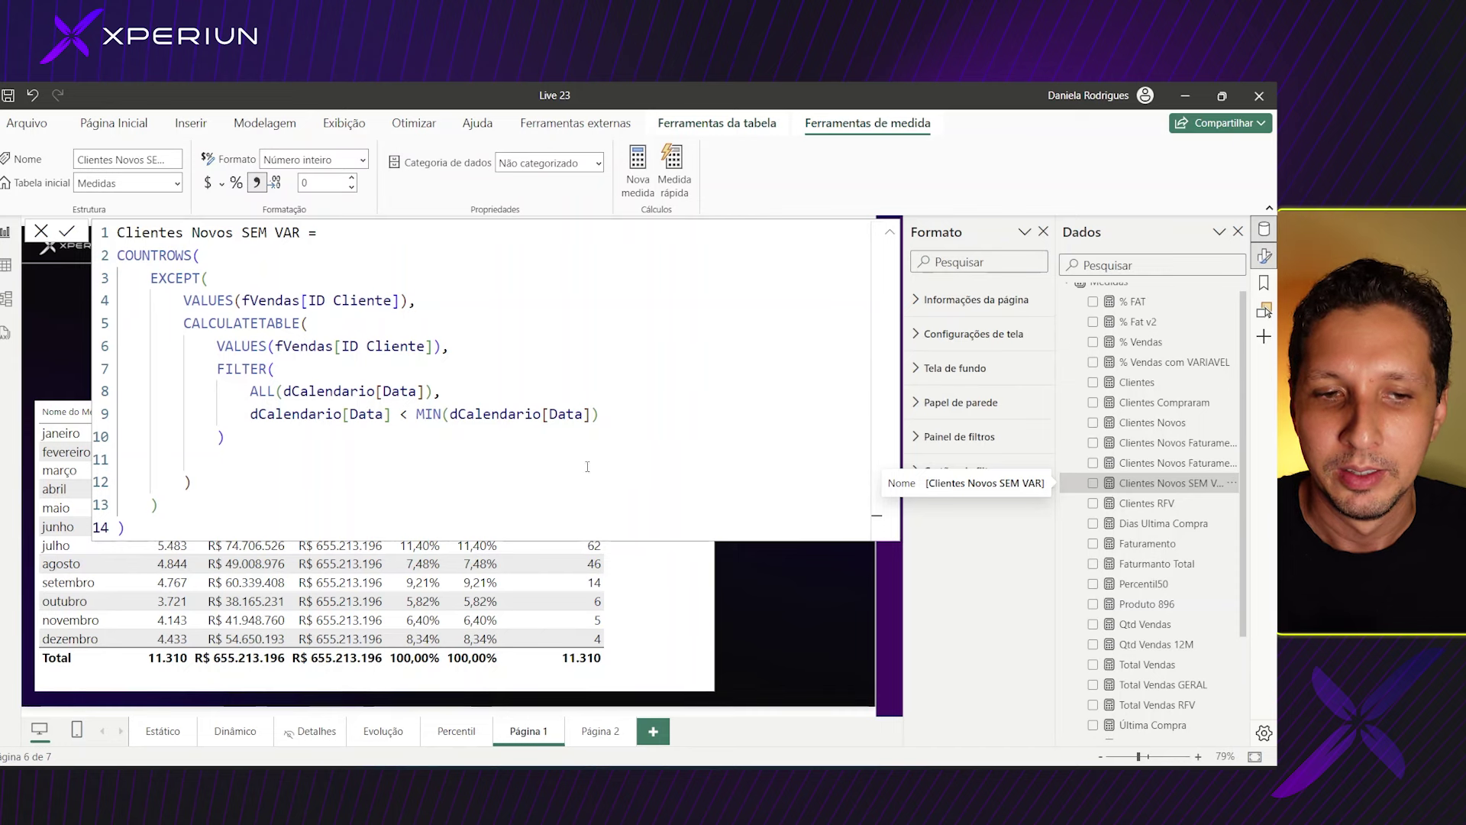
# - Copy the Clientes Novos SEM VAR formula and paste it into a new measure in Medidas
pyautogui.moveTo(126, 527); pyautogui.dragTo(88, 227)
pyautogui.hotkey('ctrl', 'c')
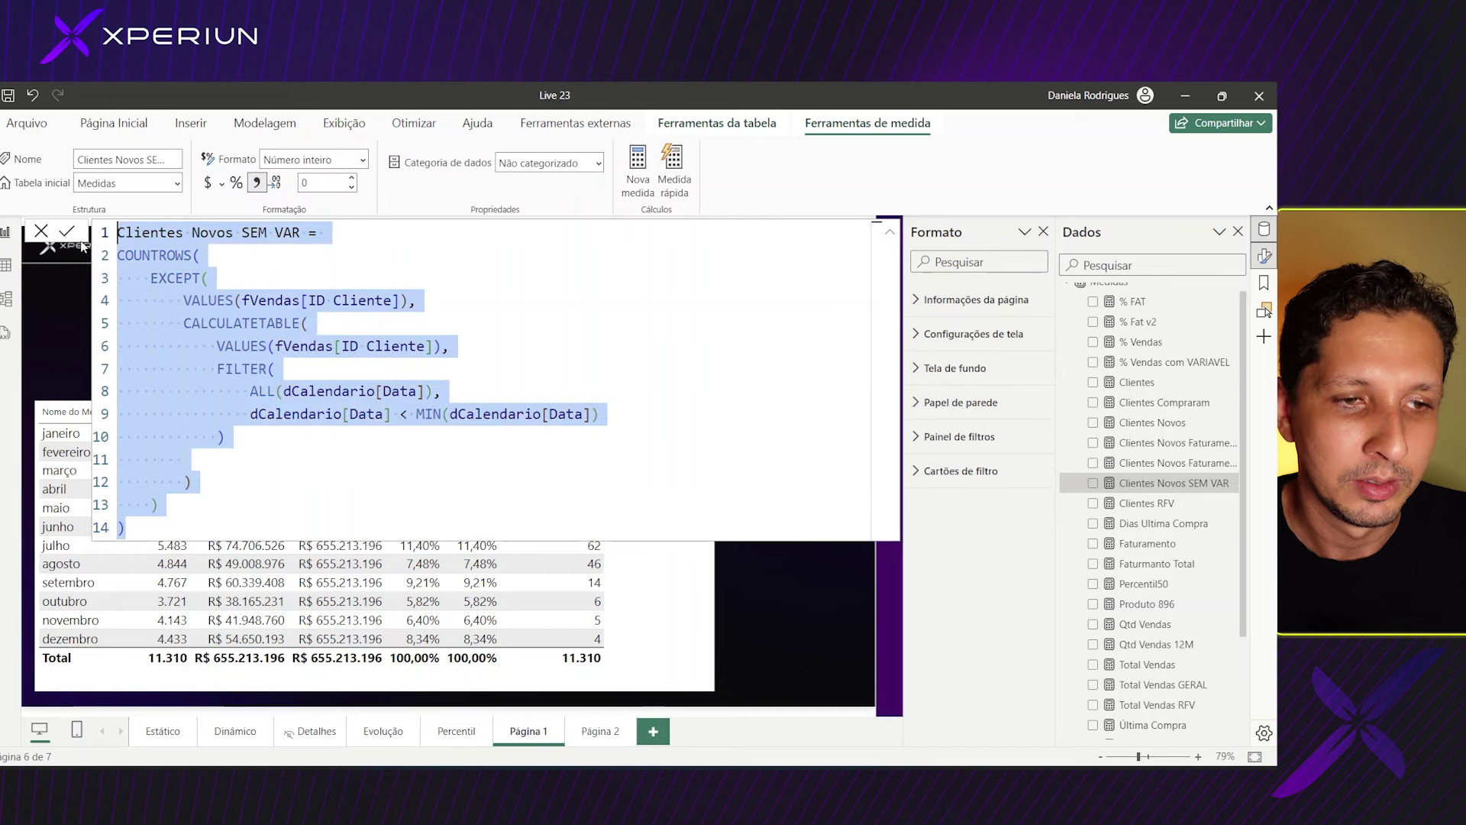
pyautogui.scroll(1, 1161, 458)
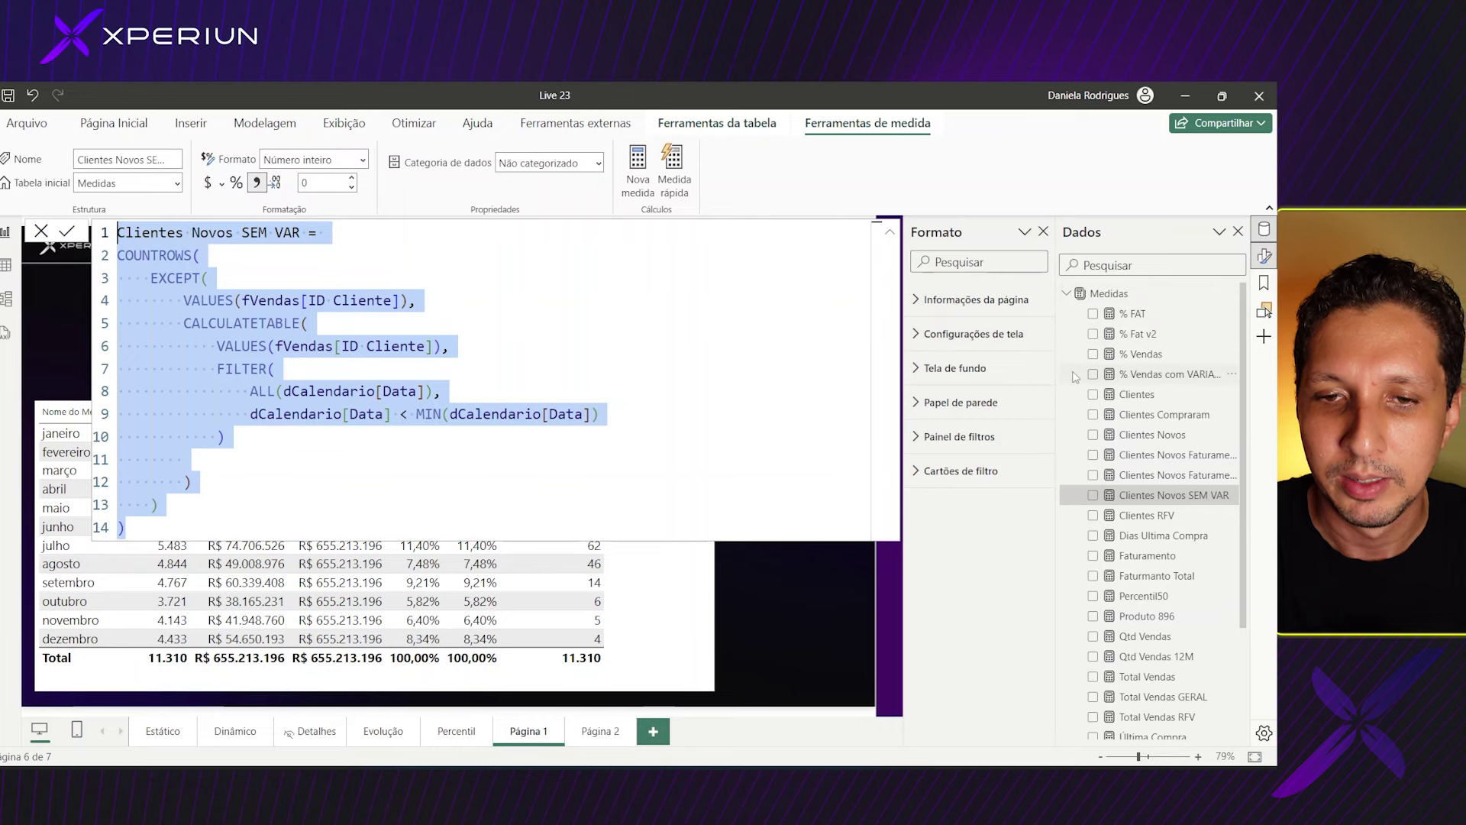
pyautogui.rightClick(1133, 300)
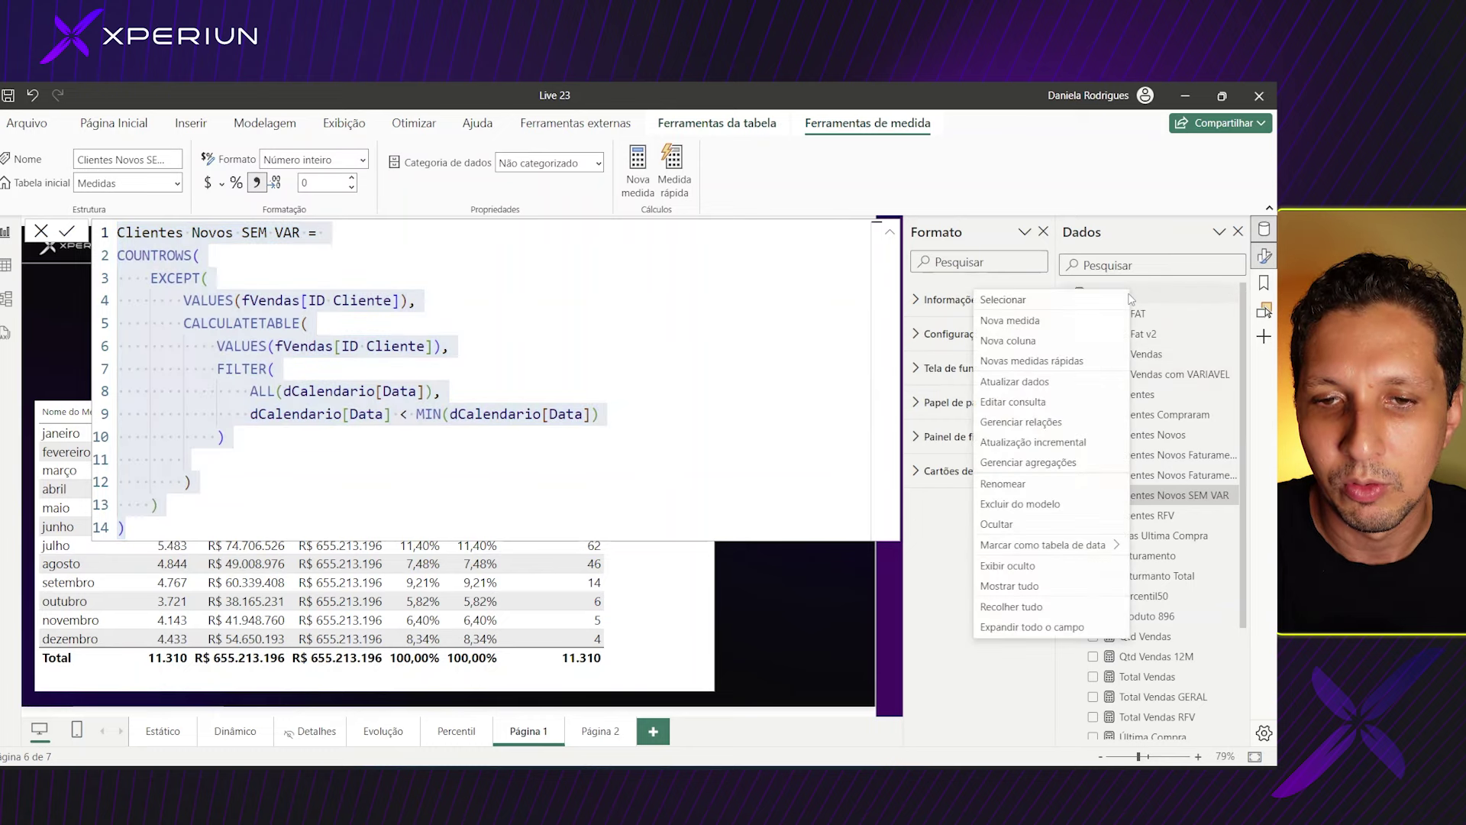
pyautogui.click(542, 377)
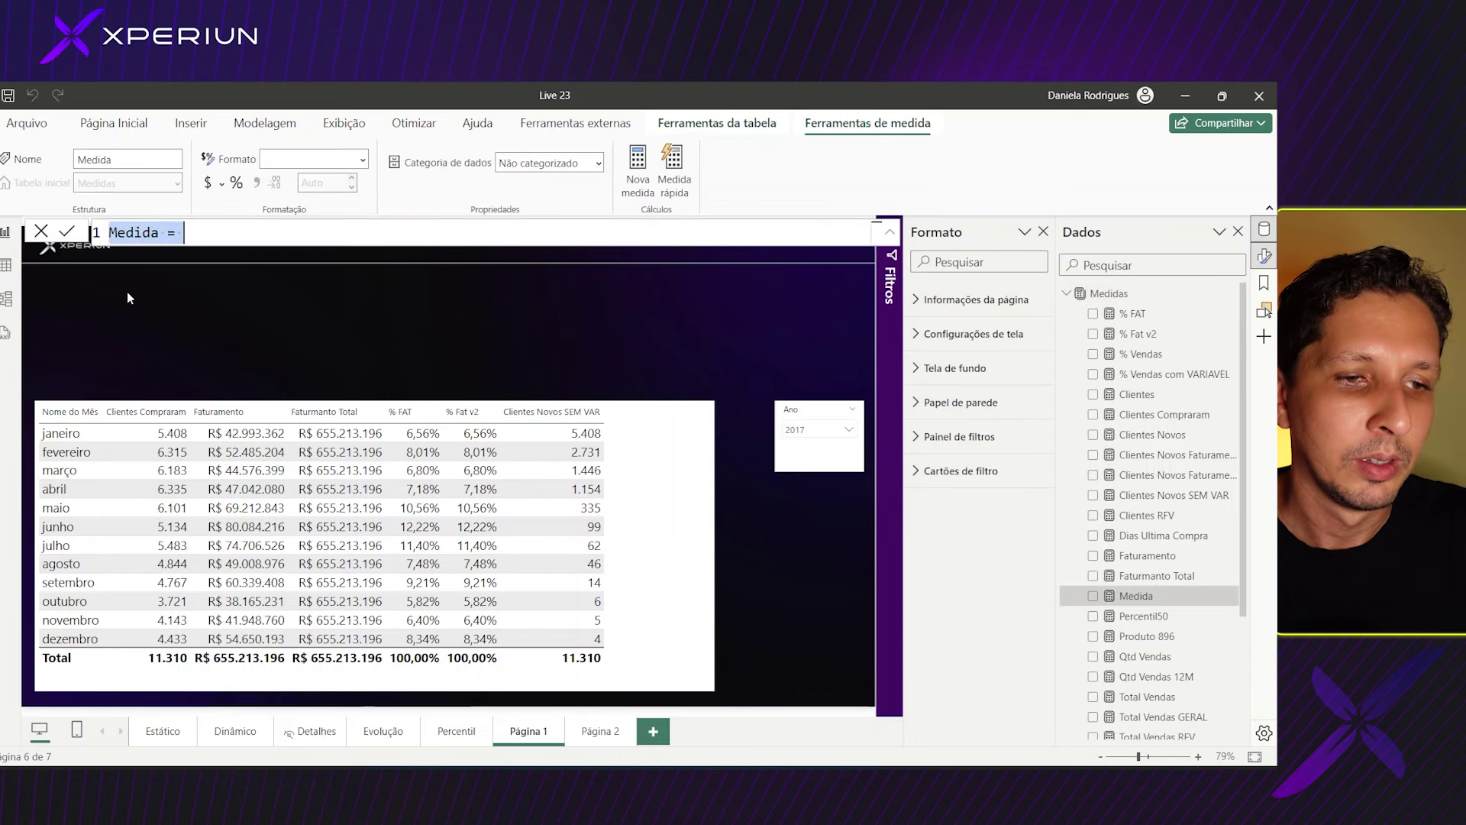
pyautogui.hotkey('ctrl', 'v')
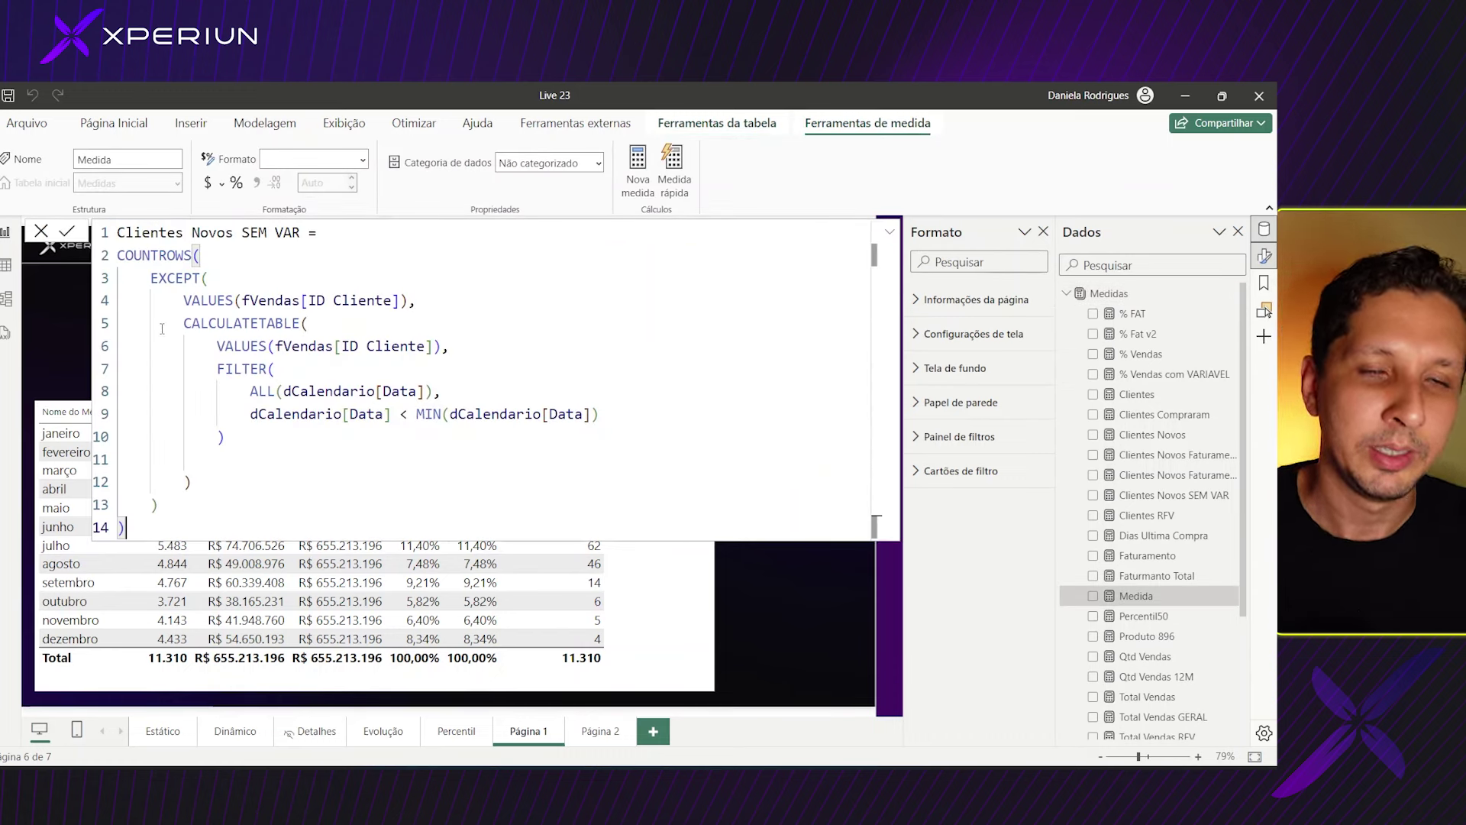
pyautogui.click(334, 233)
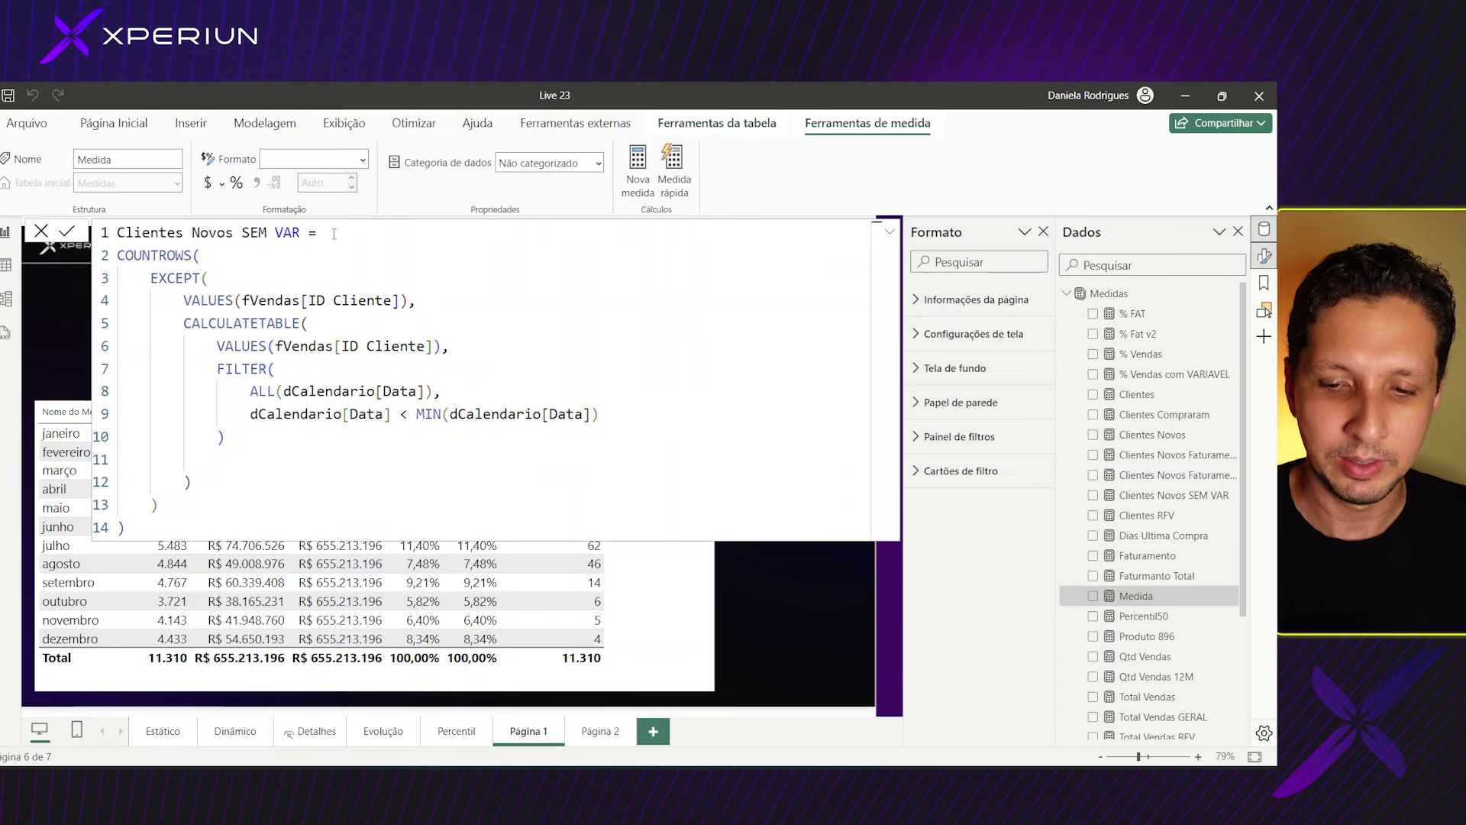
# - Add the line VAR vClientesAtuais = VALUES(fVendas[ID Cliente]) below the measure name
pyautogui.press('Return')
pyautogui.write('VA')
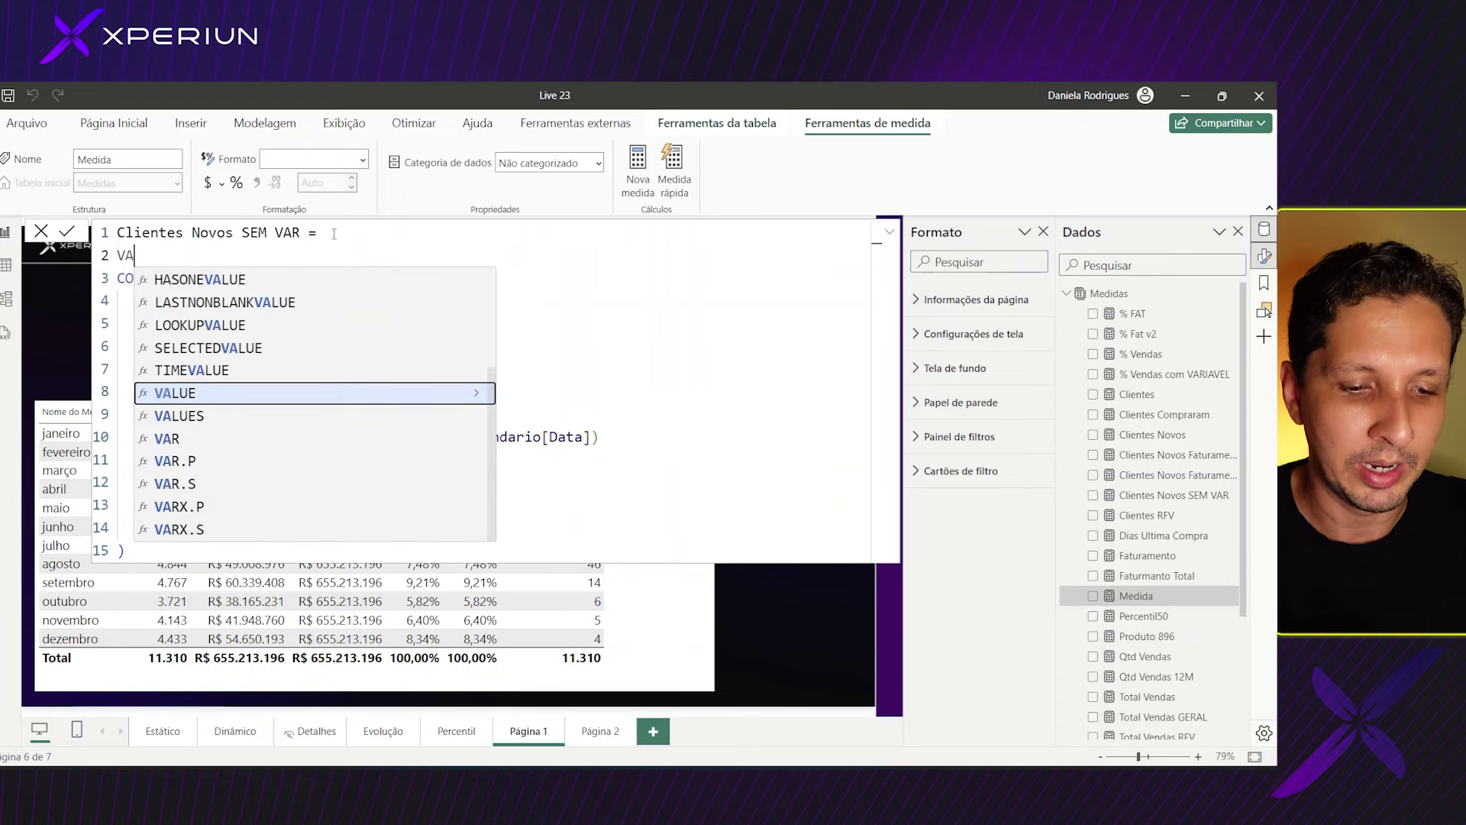
pyautogui.write('R v')
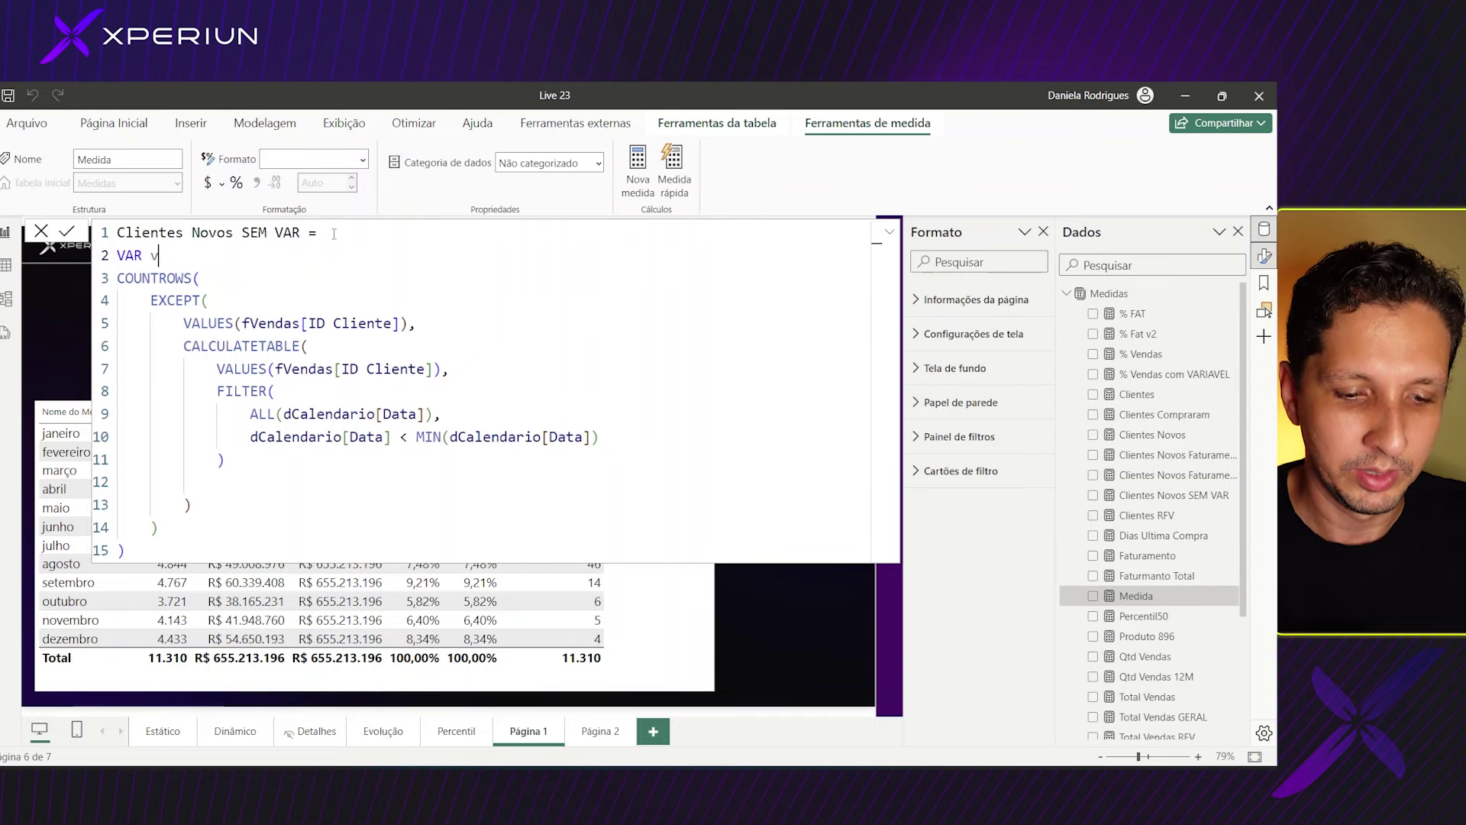
pyautogui.write('Clientes')
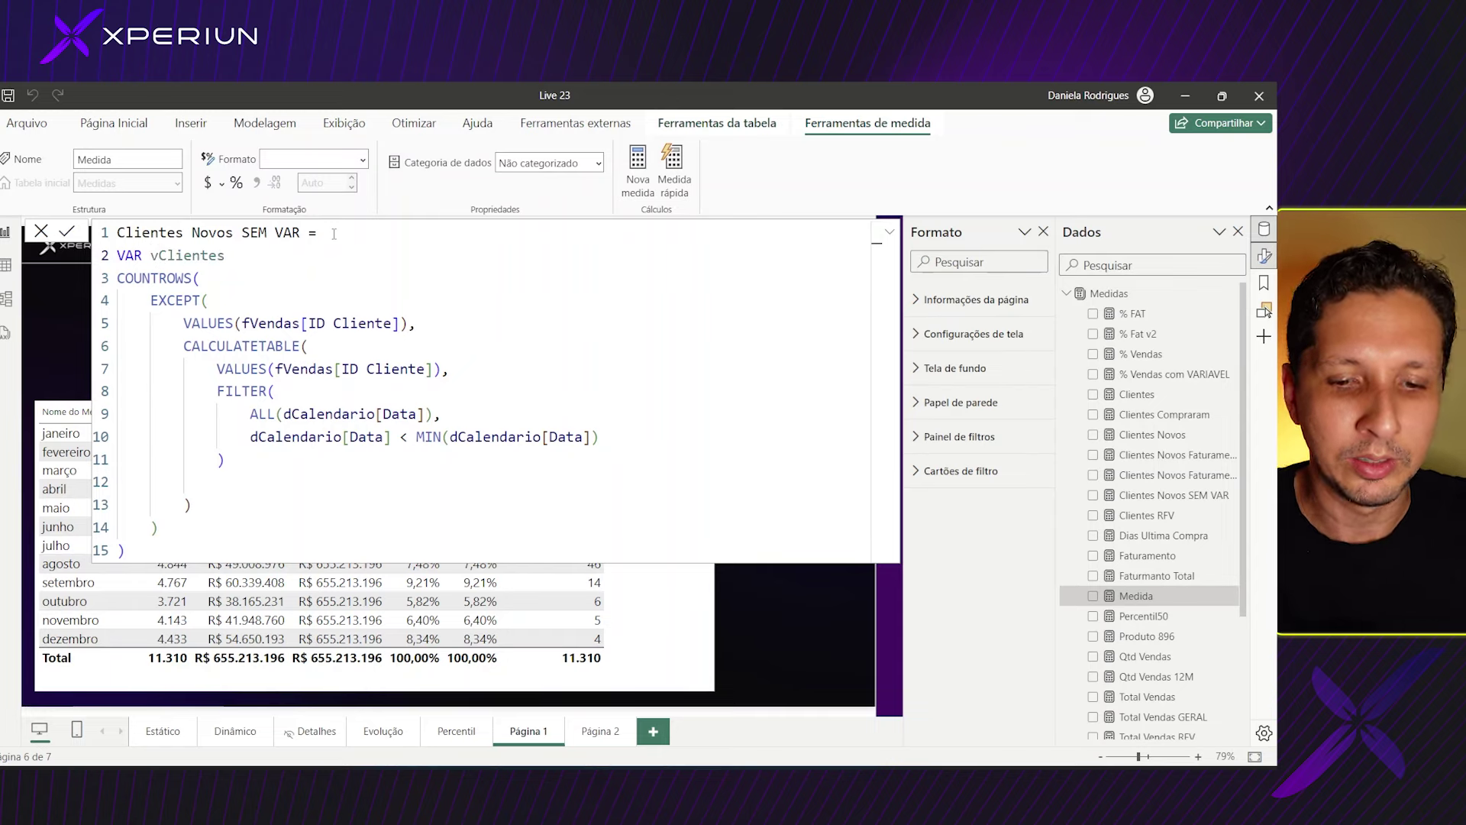
pyautogui.write('Atu')
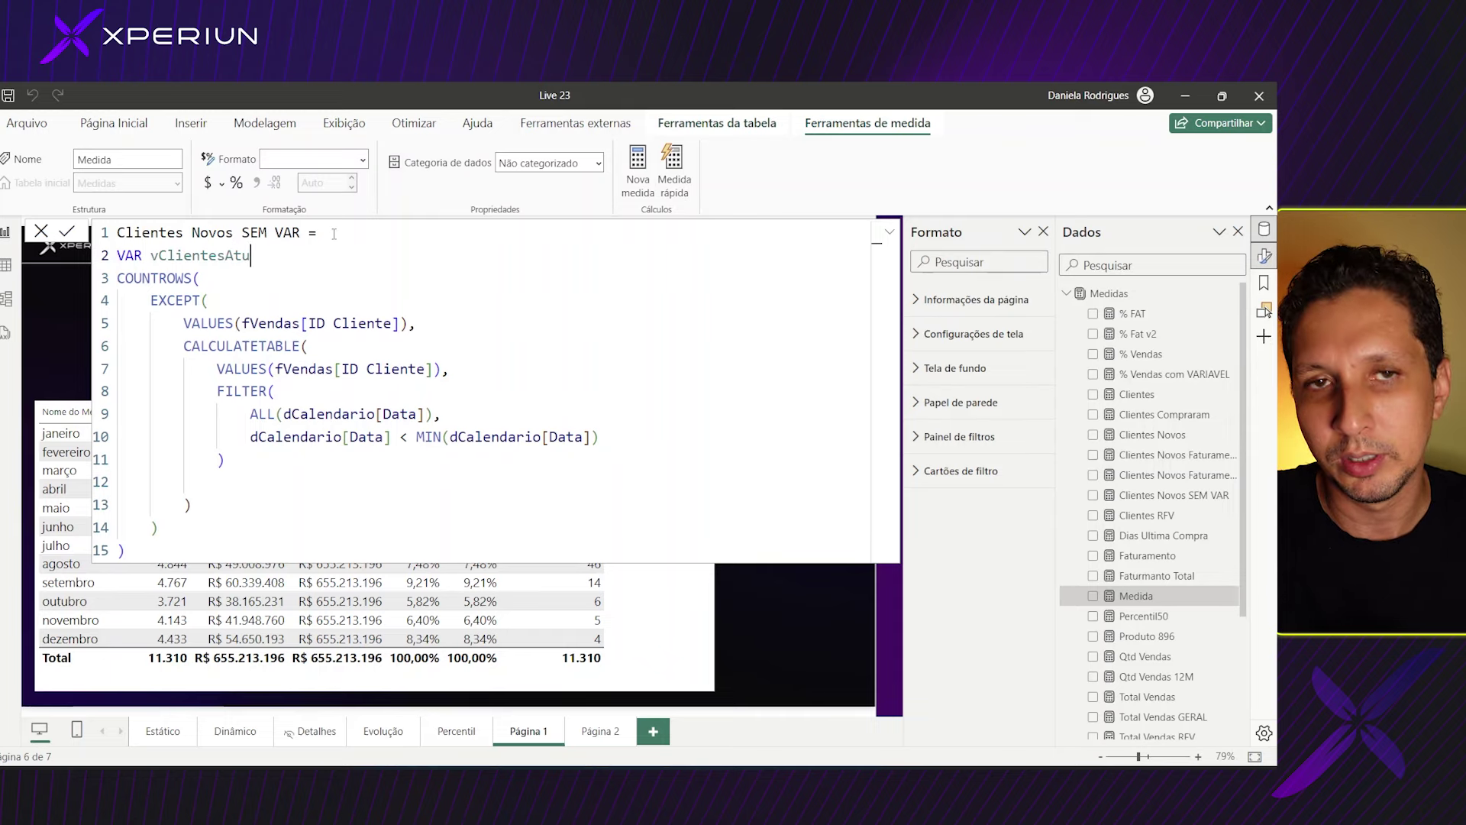
pyautogui.write('ais ')
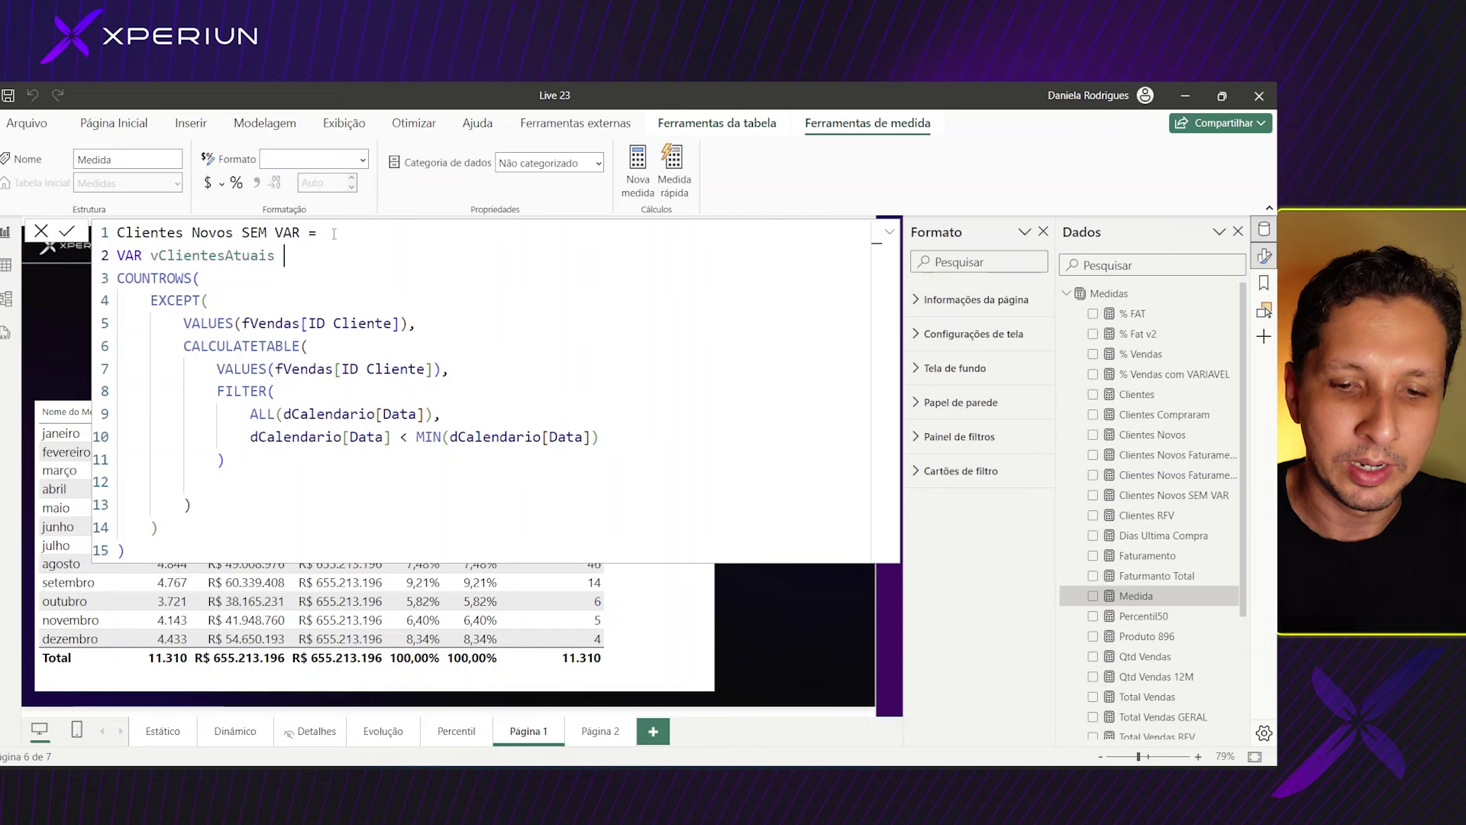
pyautogui.write('=')
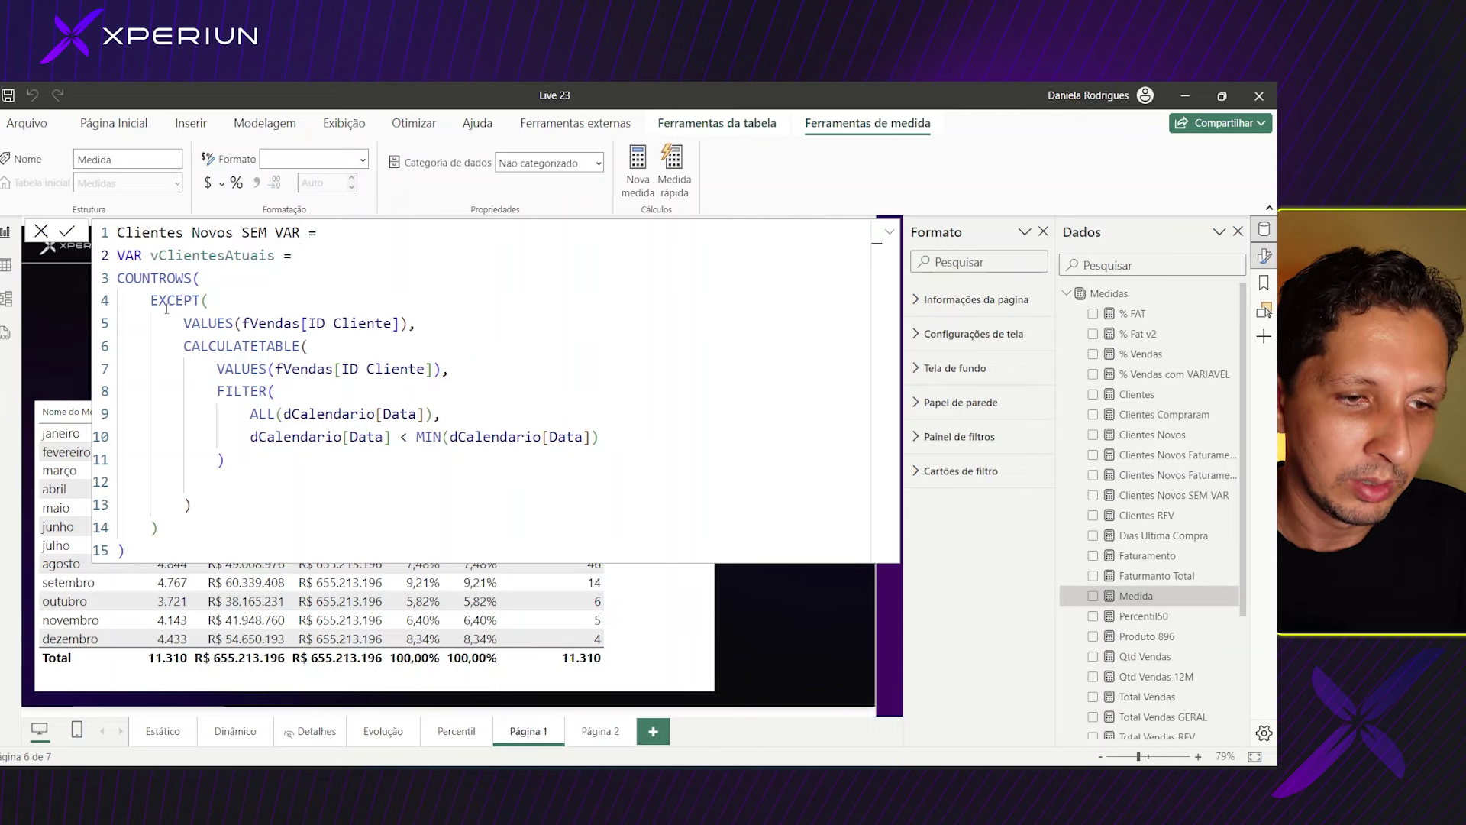
pyautogui.moveTo(180, 324); pyautogui.dragTo(412, 314)
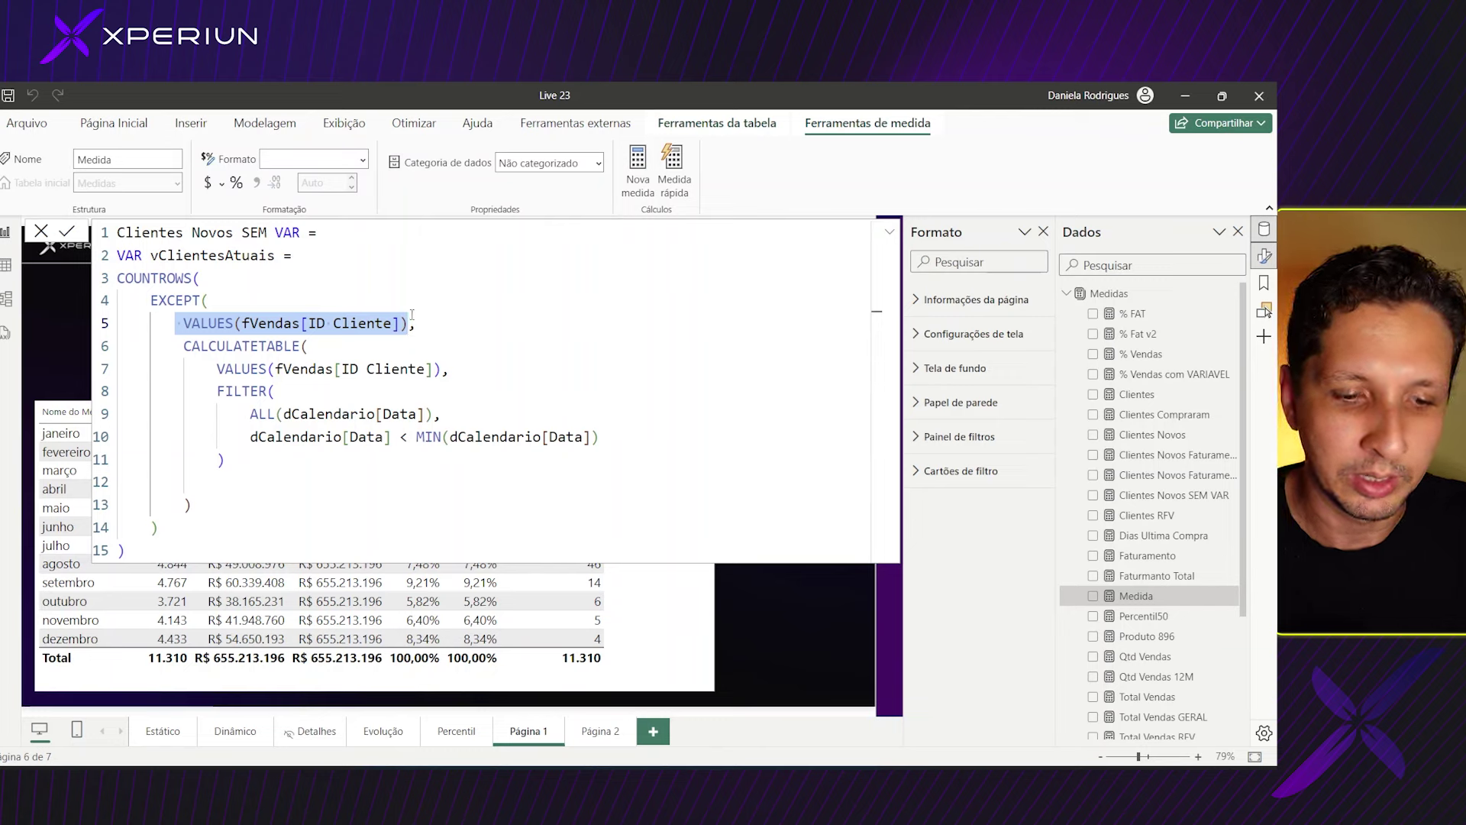
pyautogui.hotkey('ctrl', 'c')
pyautogui.click(320, 255)
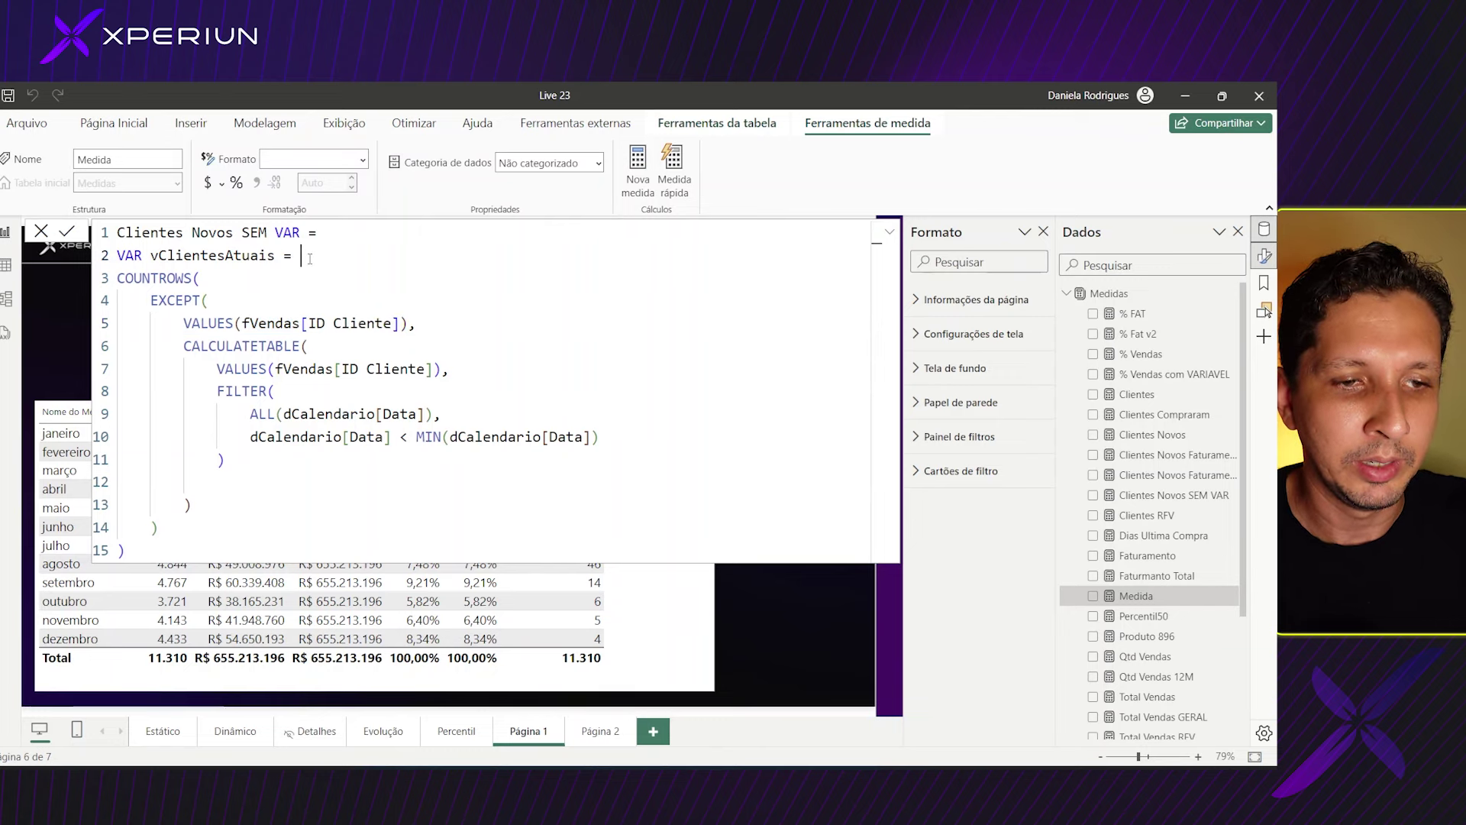
pyautogui.hotkey('ctrl', 'v')
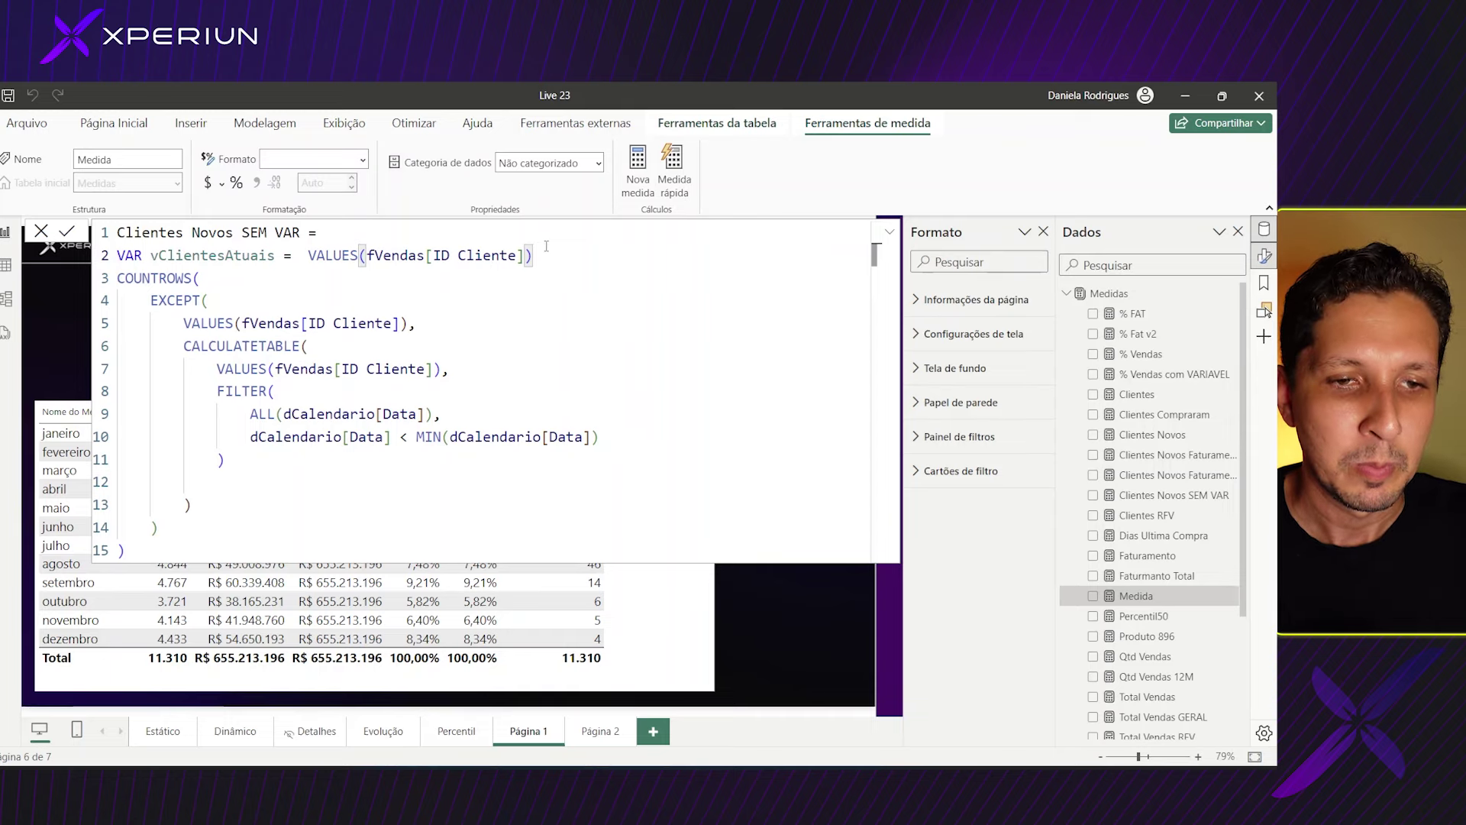
# - Start a second line VAR vClientesAntigos = and select the CALCULATETABLE block below
pyautogui.hotkey('shift', 'Return')
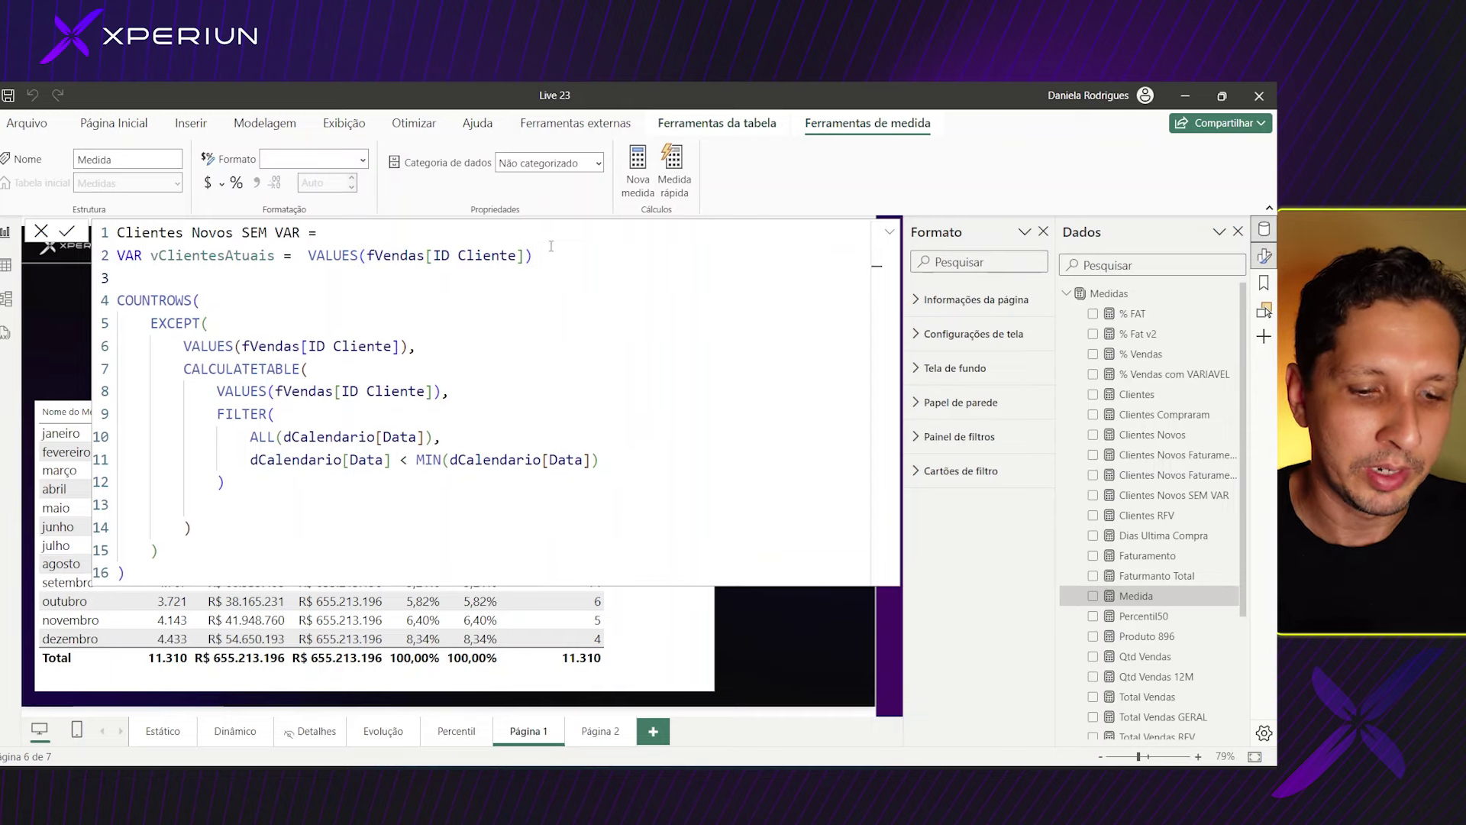
pyautogui.write('VAR')
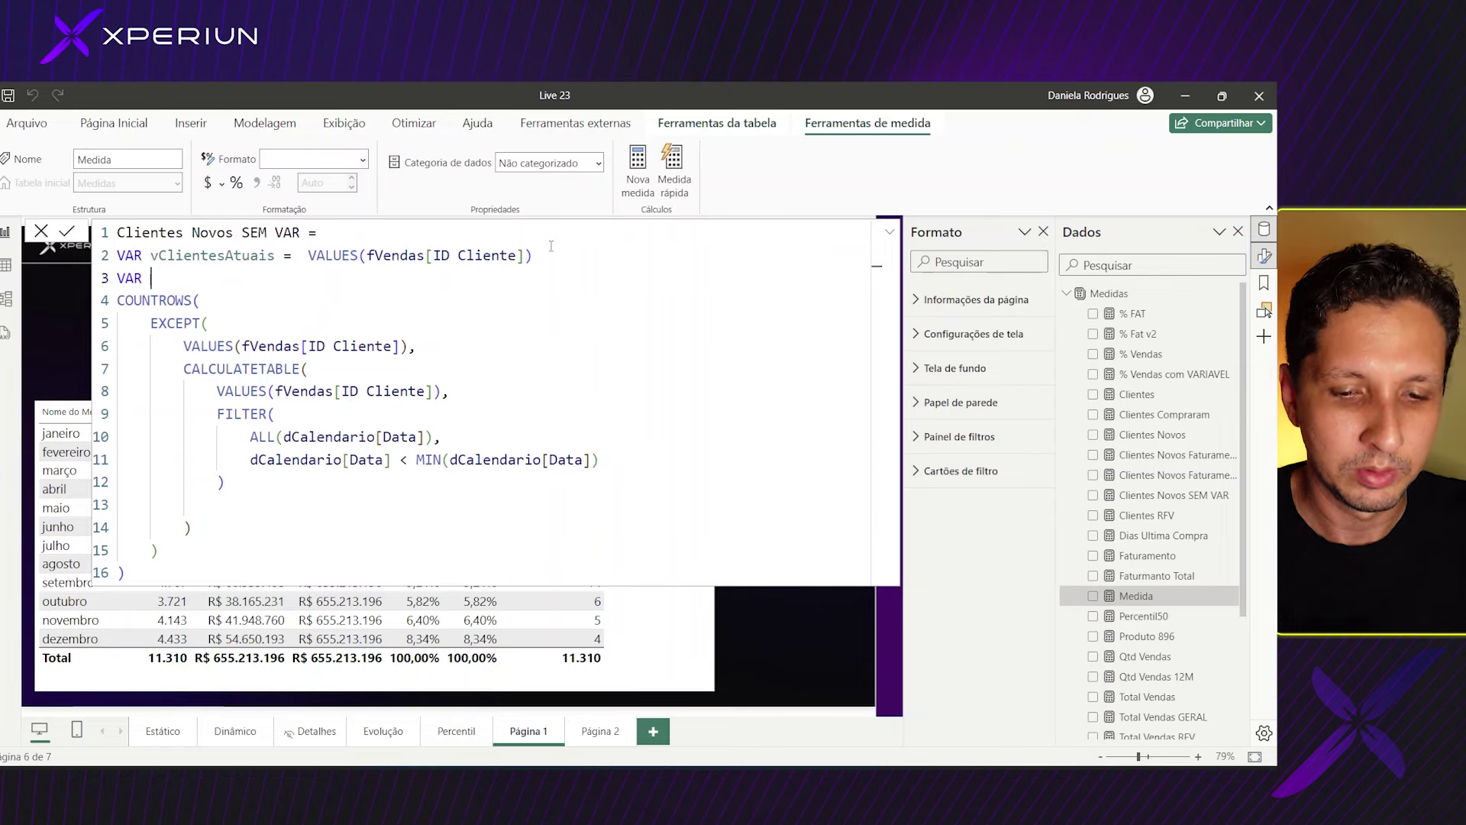
pyautogui.write(' vCliente')
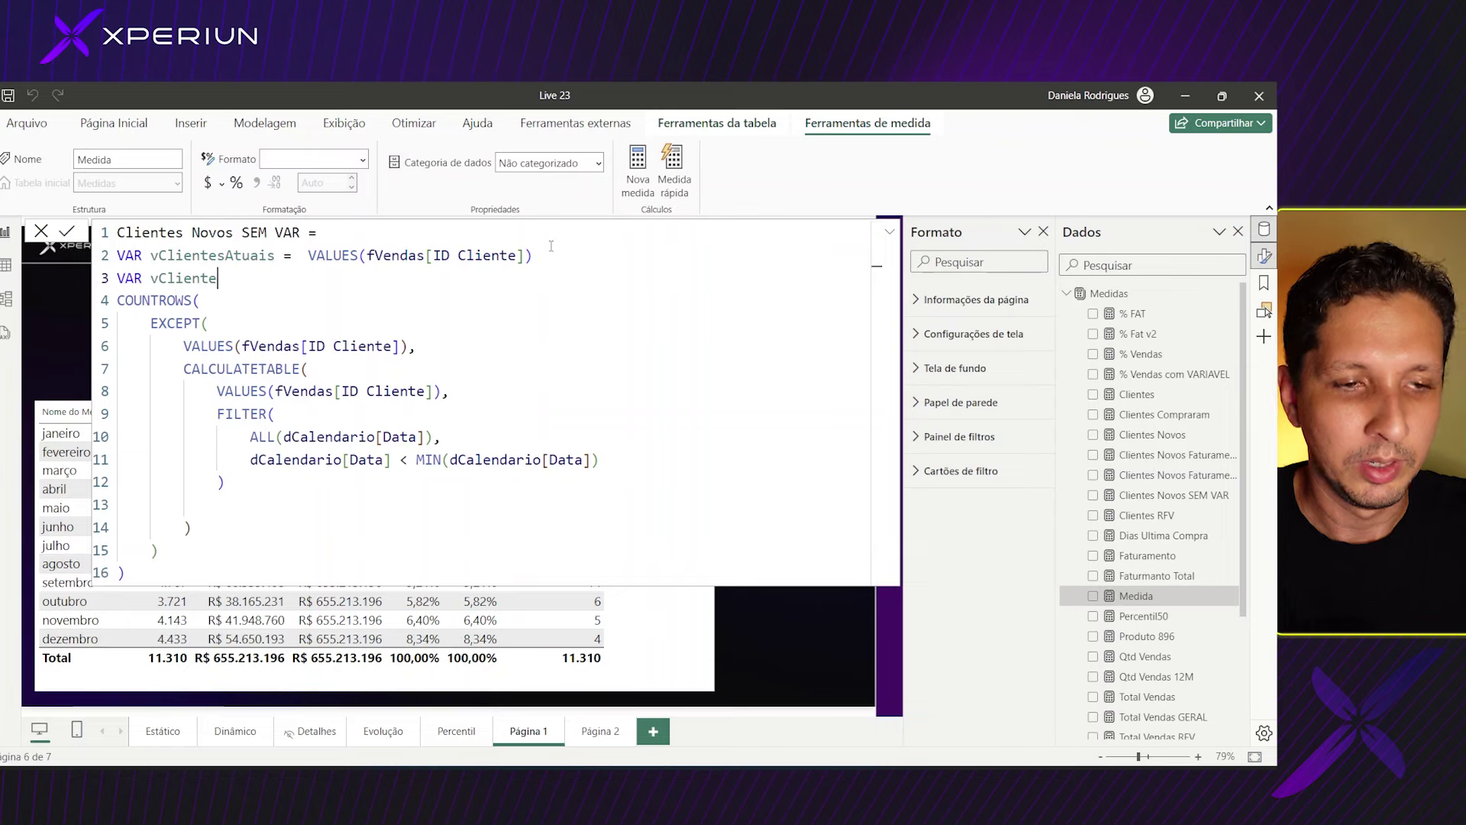
pyautogui.write('sAntigo')
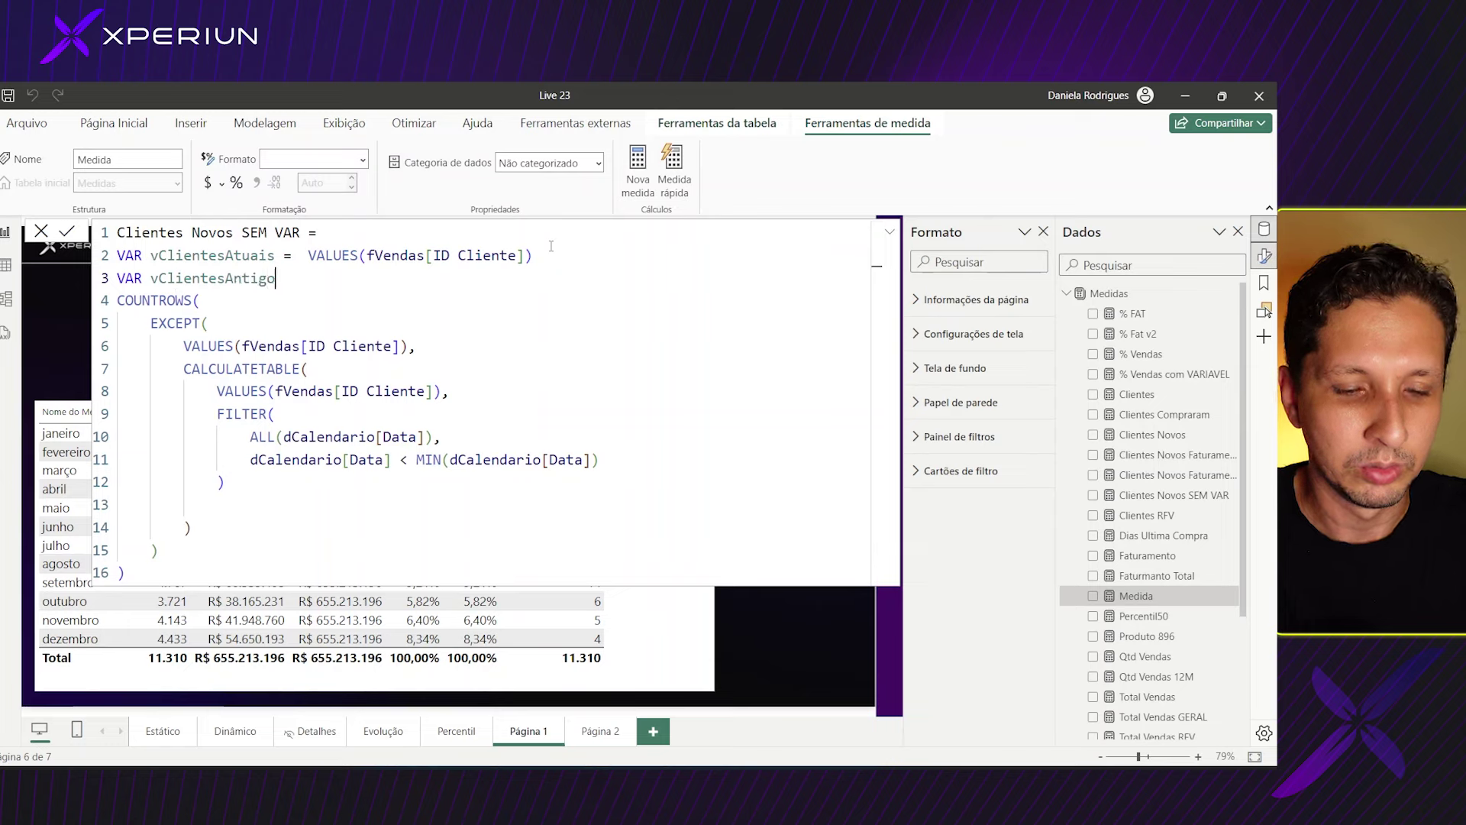
pyautogui.write('s =')
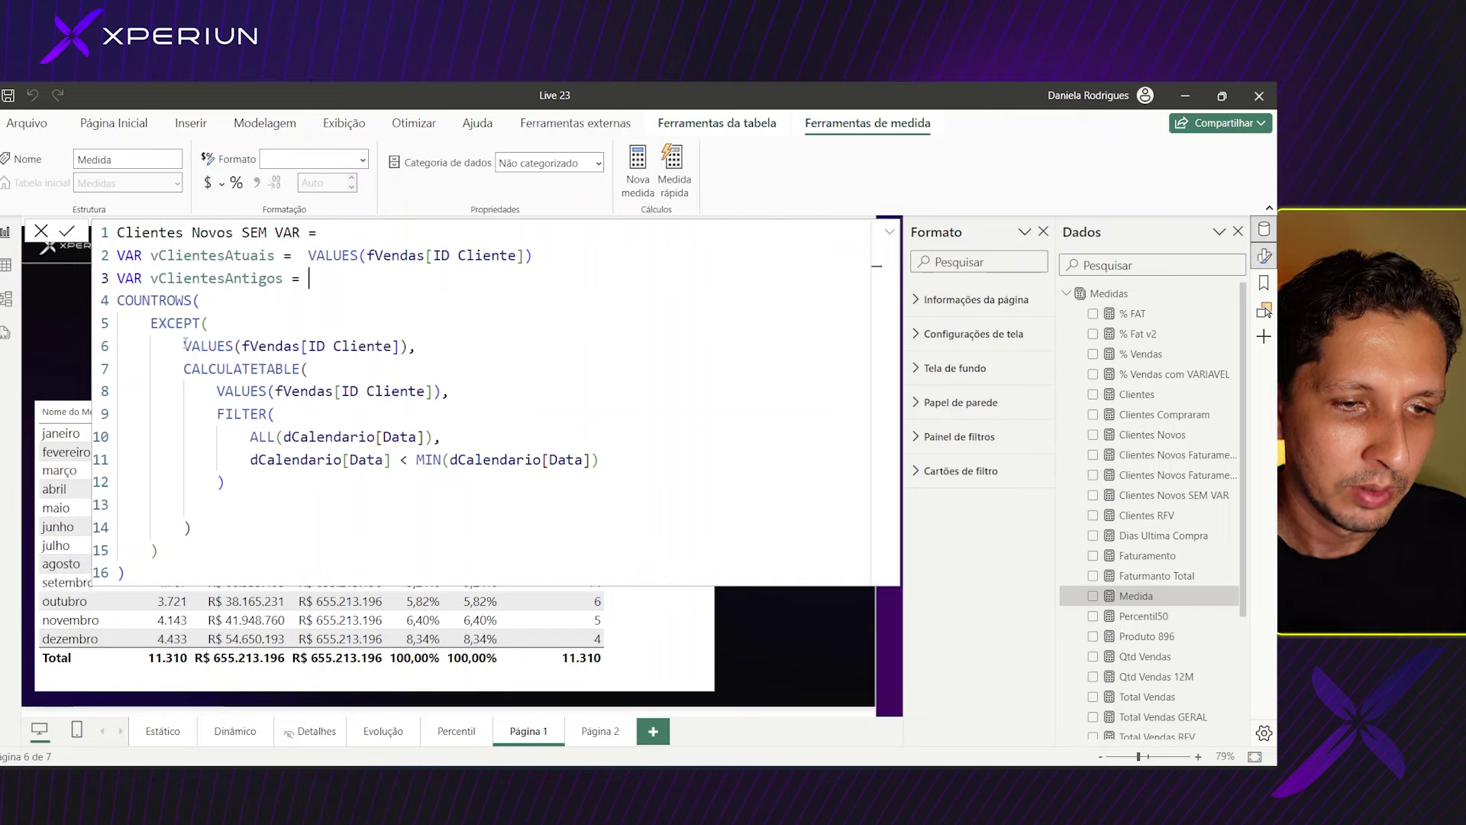
pyautogui.moveTo(184, 345)
pyautogui.mouseDown()
pyautogui.moveTo(333, 452)
pyautogui.moveTo(291, 486)
pyautogui.mouseUp()
pyautogui.hotkey('ctrl', 'c')
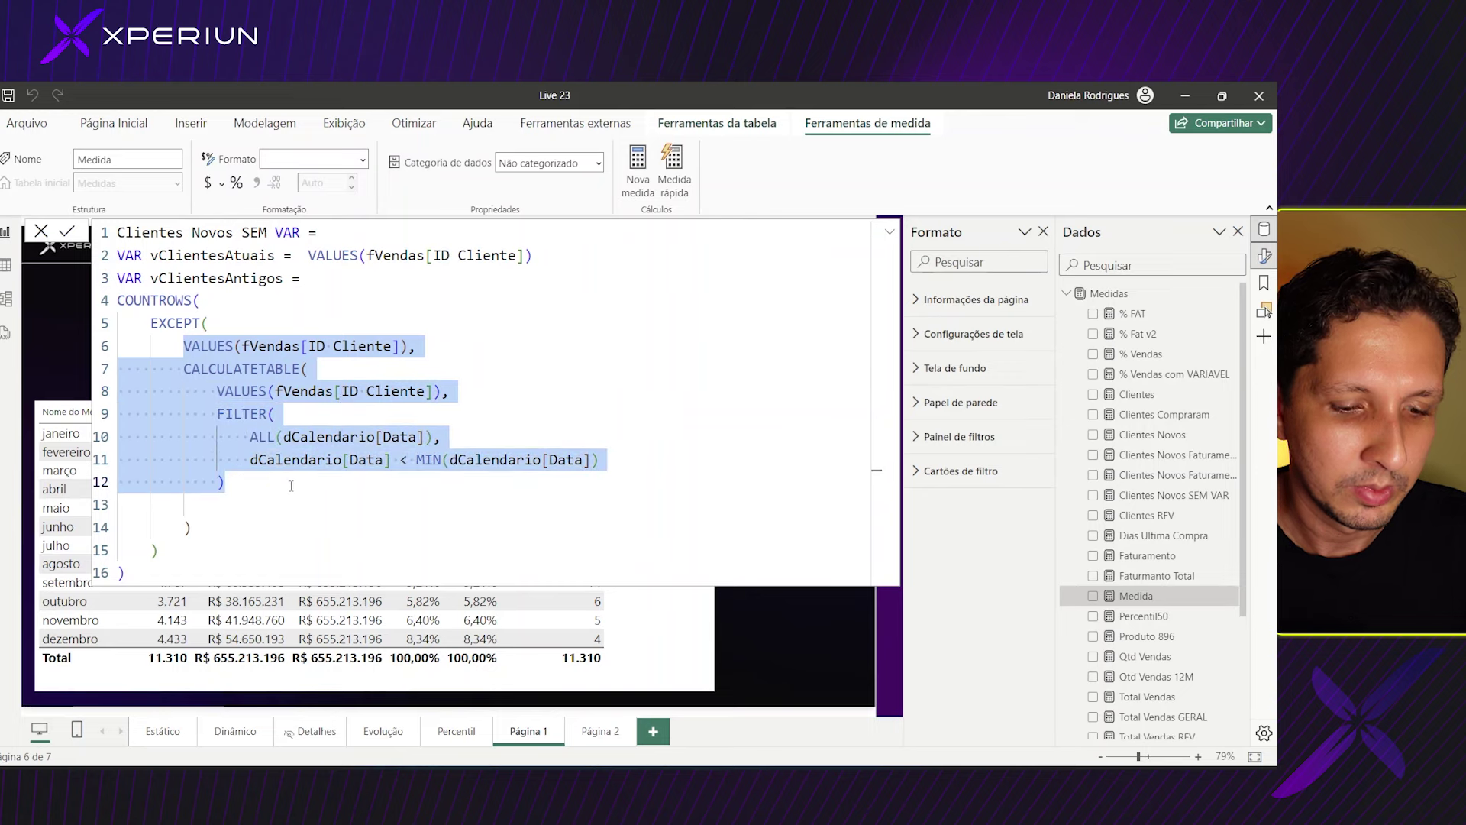
# - Paste the copied block after VAR vClientesAntigos = and remove the leftover VALUES lines
pyautogui.click(315, 281)
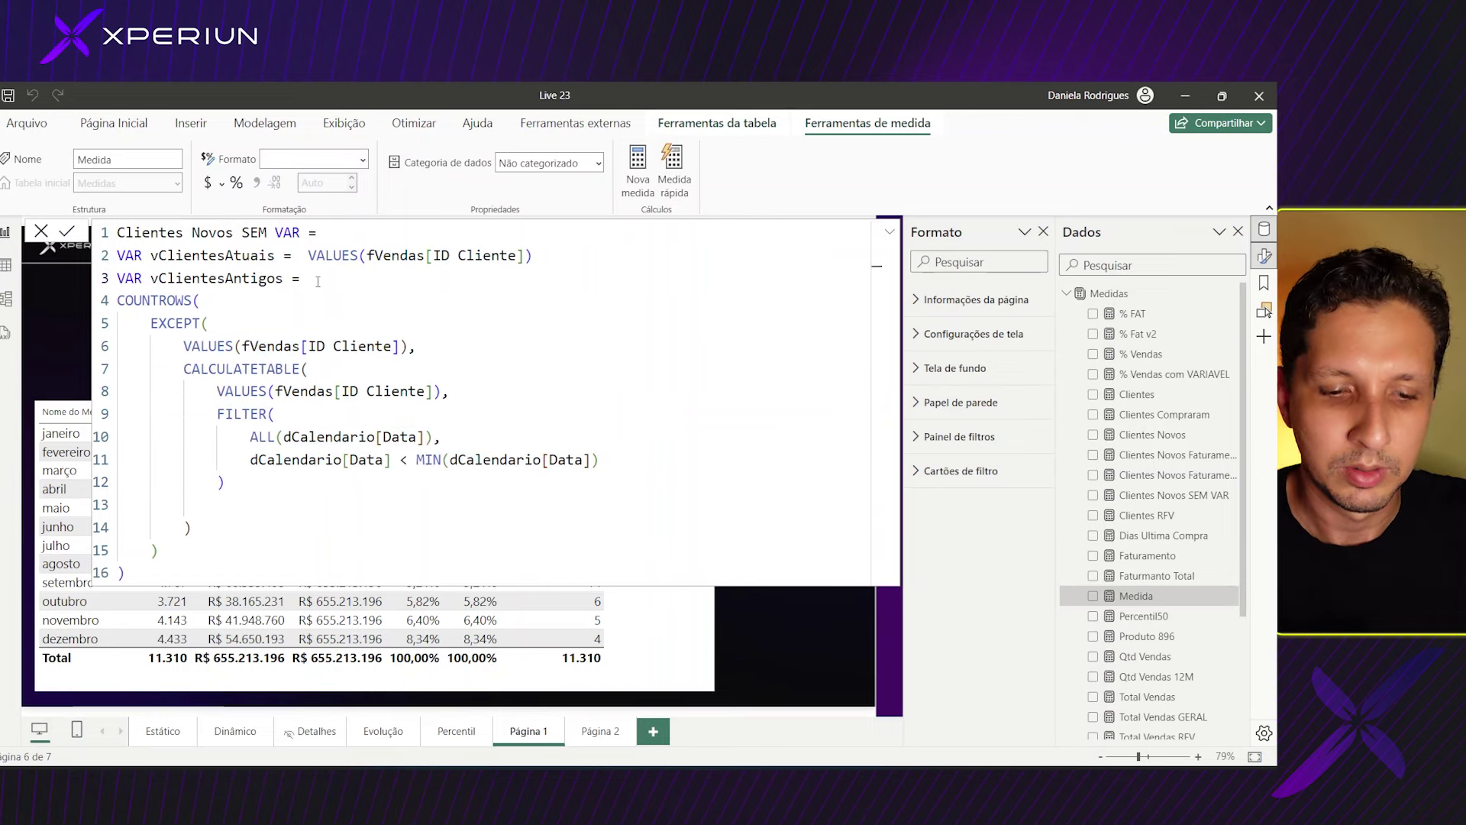
pyautogui.press('Return')
pyautogui.hotkey('ctrl', 'v')
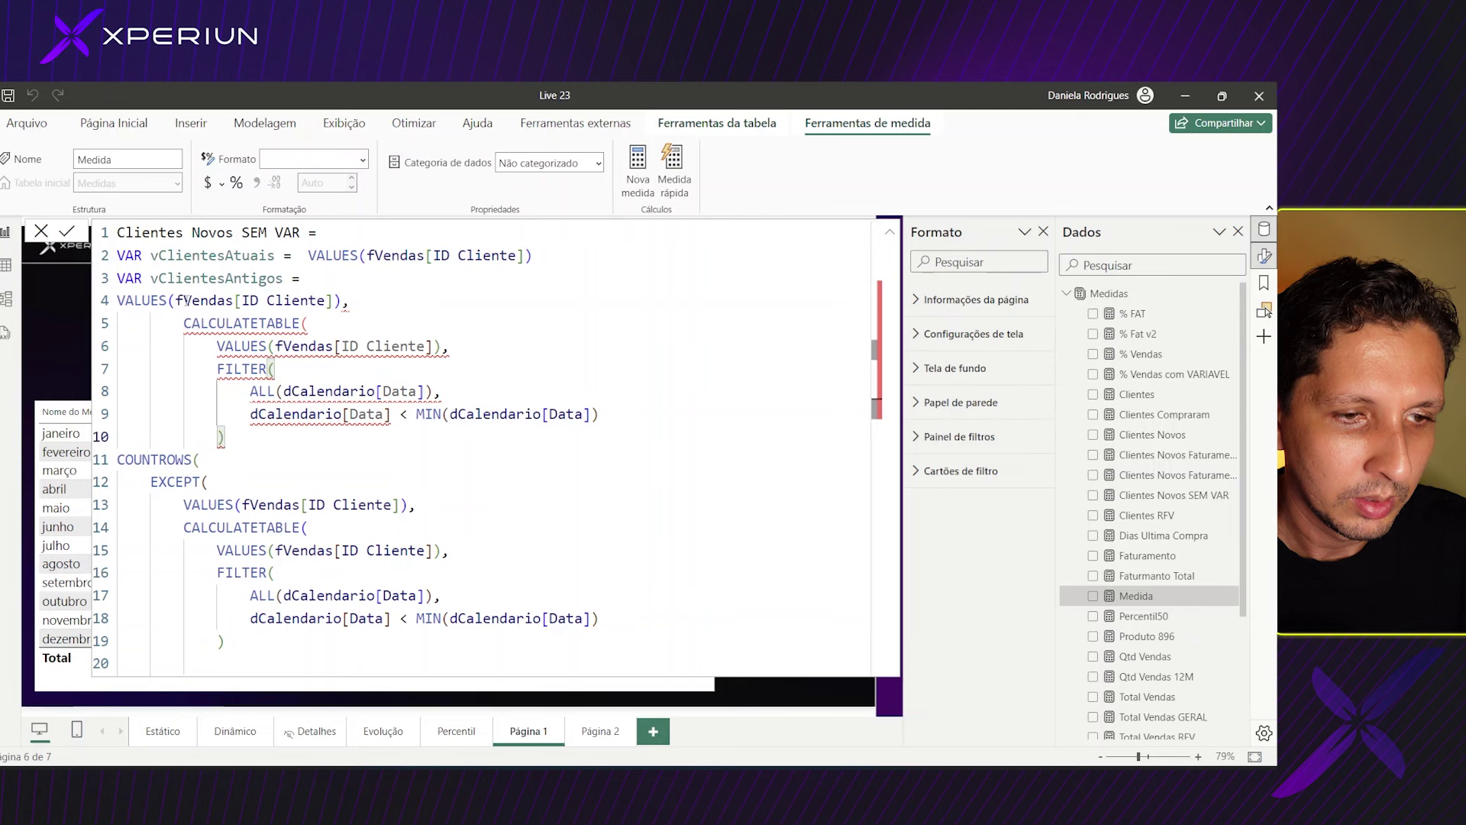
pyautogui.click(176, 300)
pyautogui.press('Return')
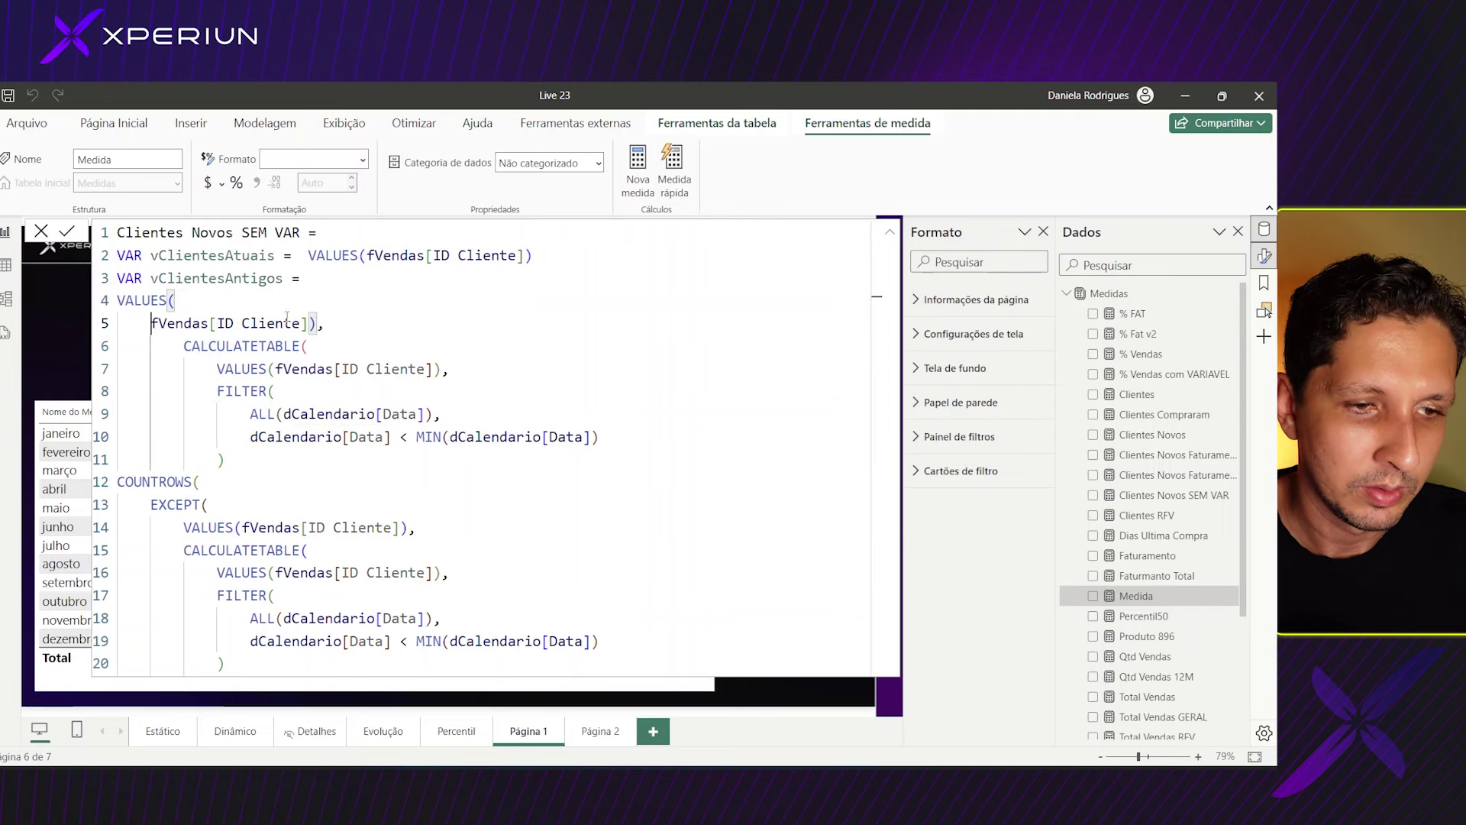
pyautogui.press('Tab')
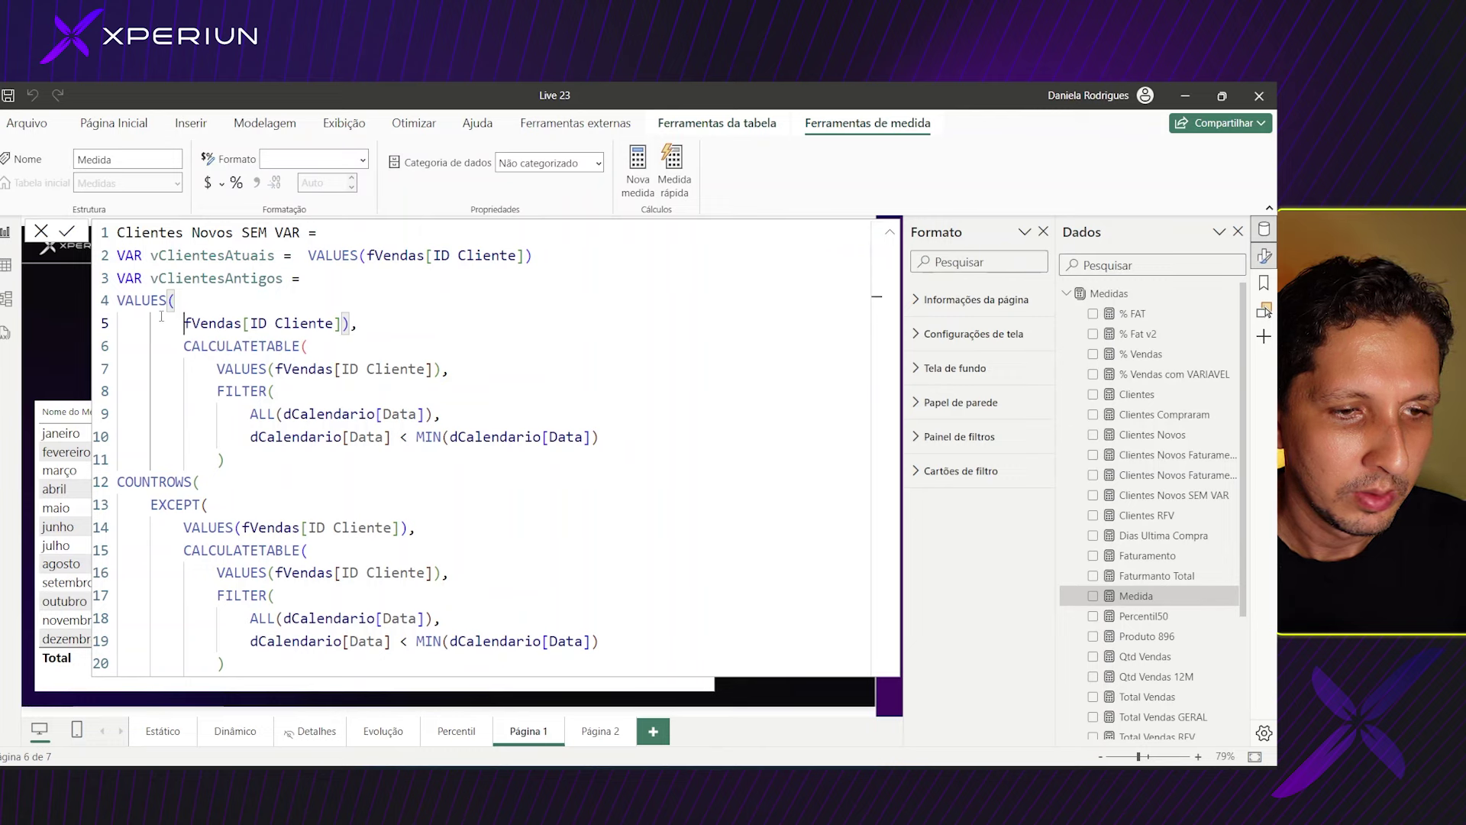
pyautogui.click(349, 328)
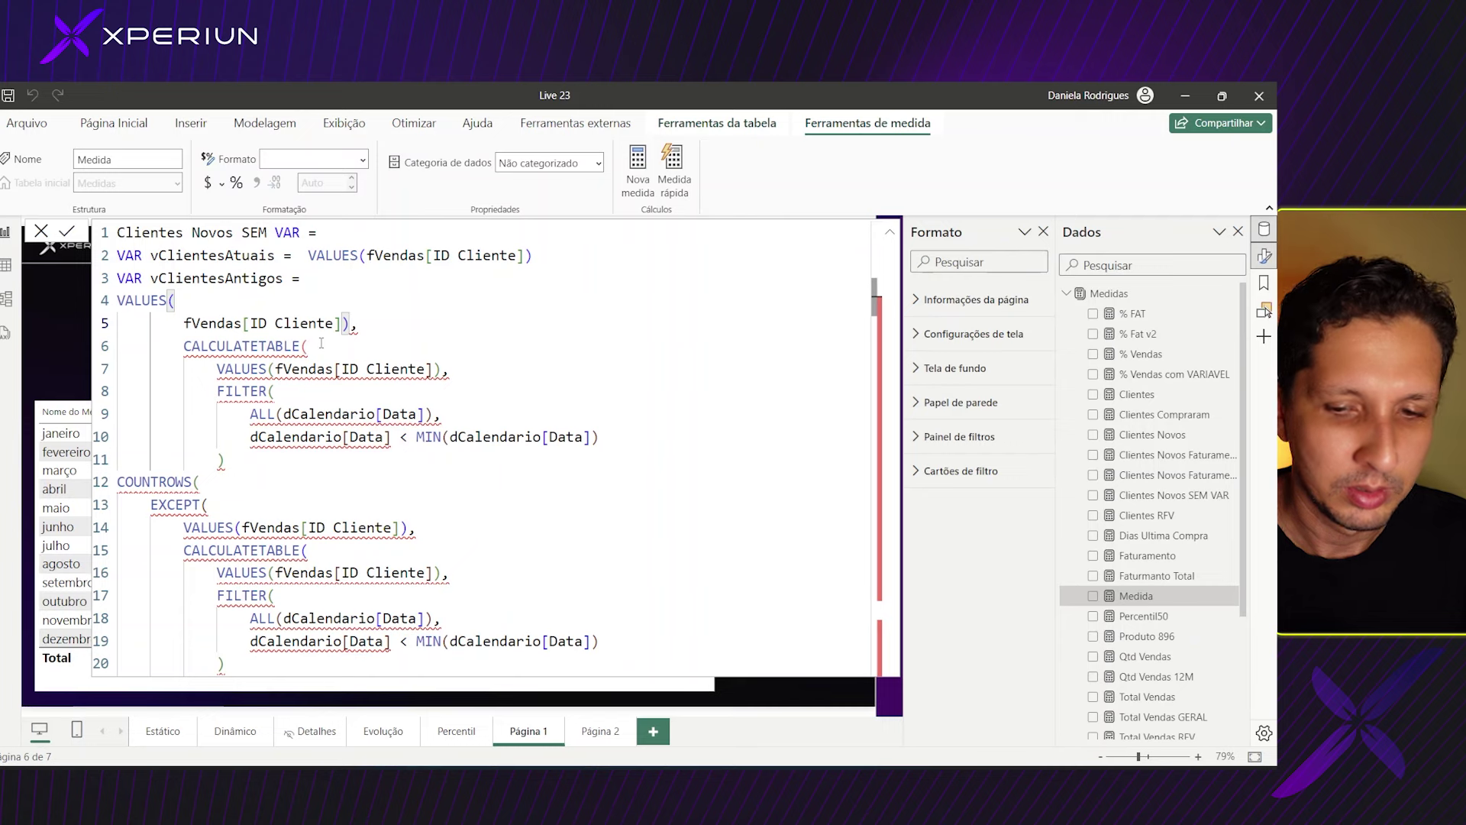
pyautogui.press('BackSpace')
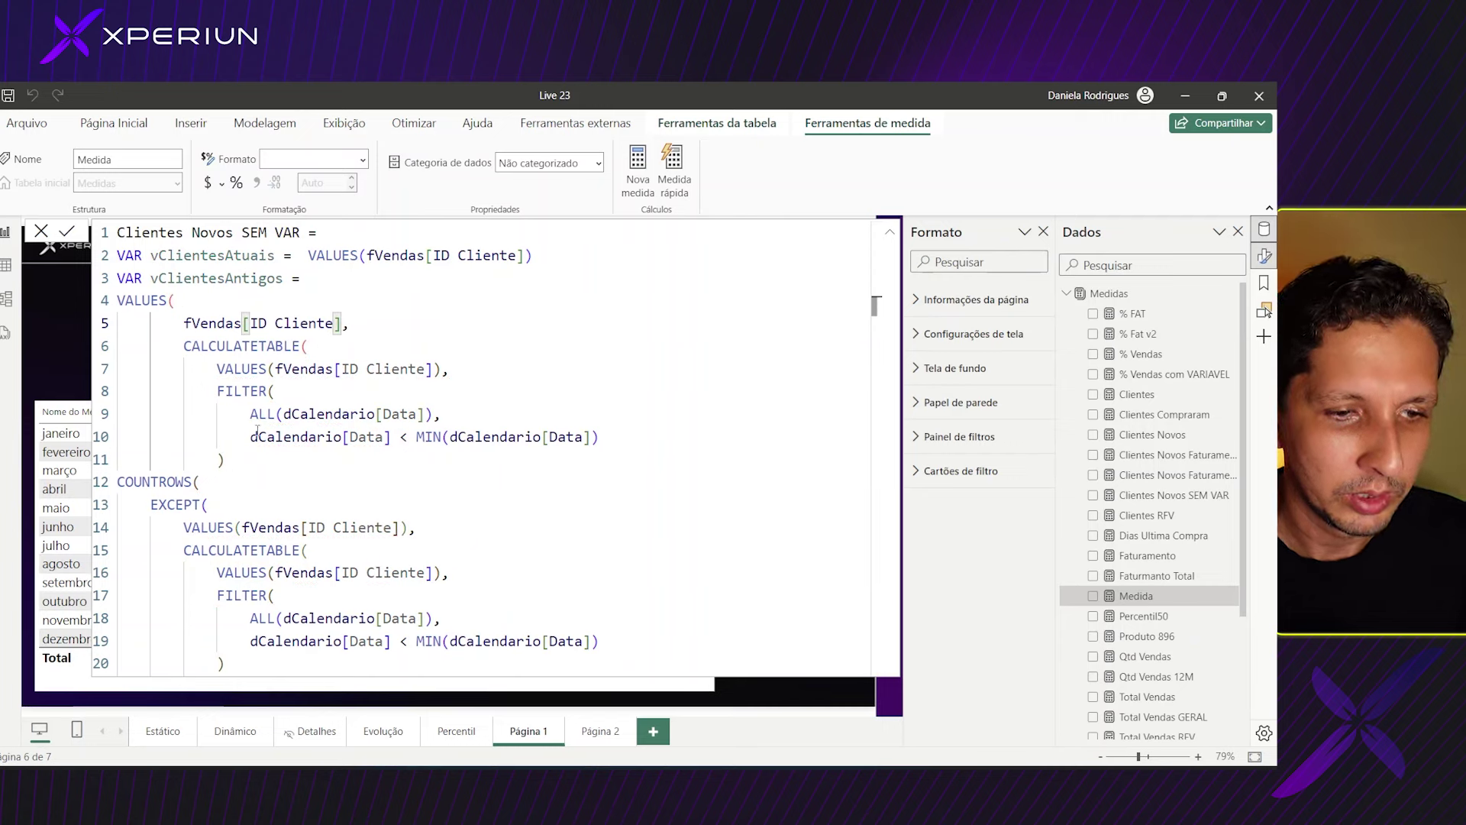
pyautogui.click(241, 459)
pyautogui.click(353, 326)
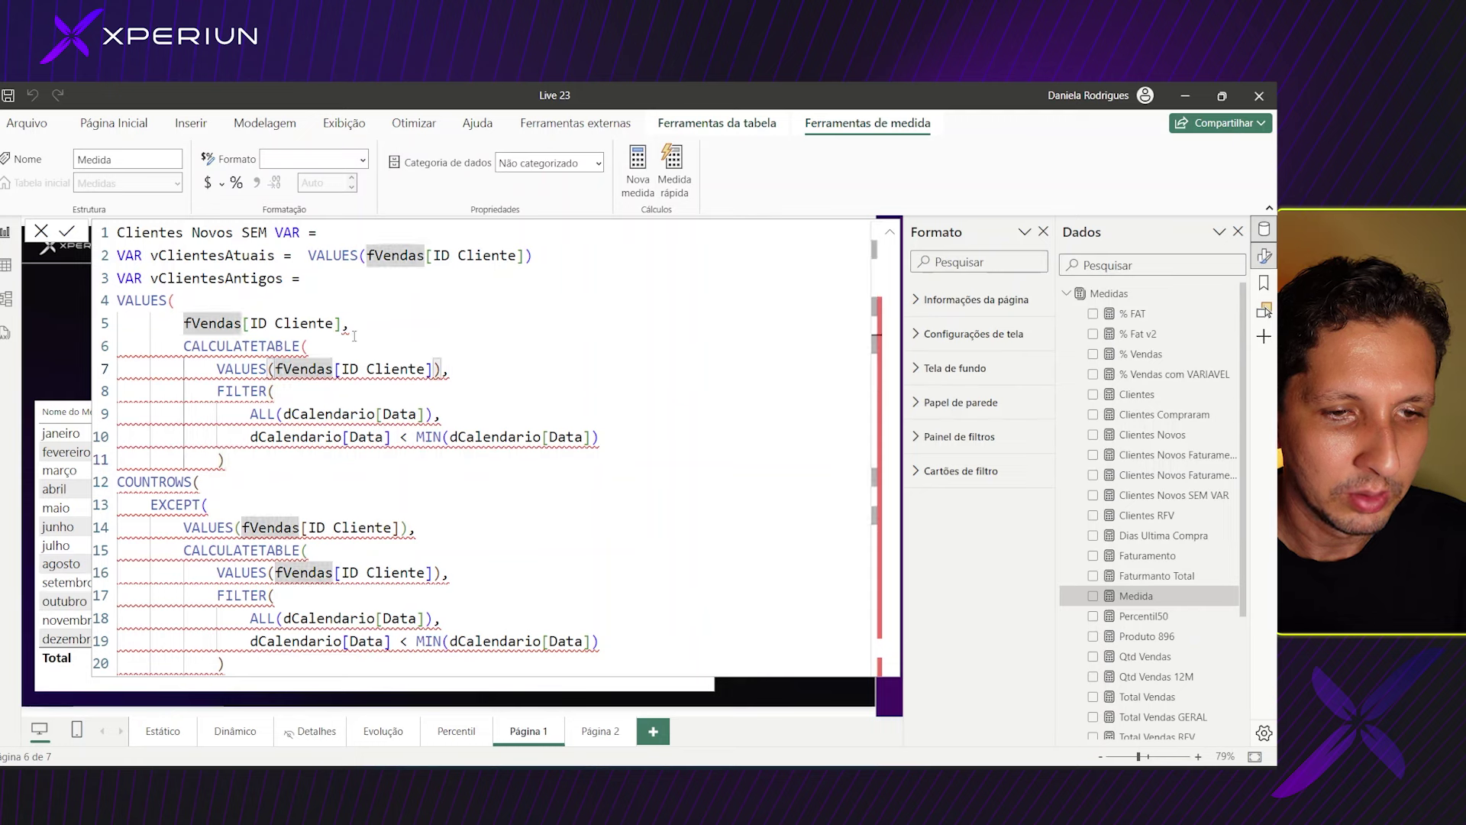
pyautogui.click(176, 391)
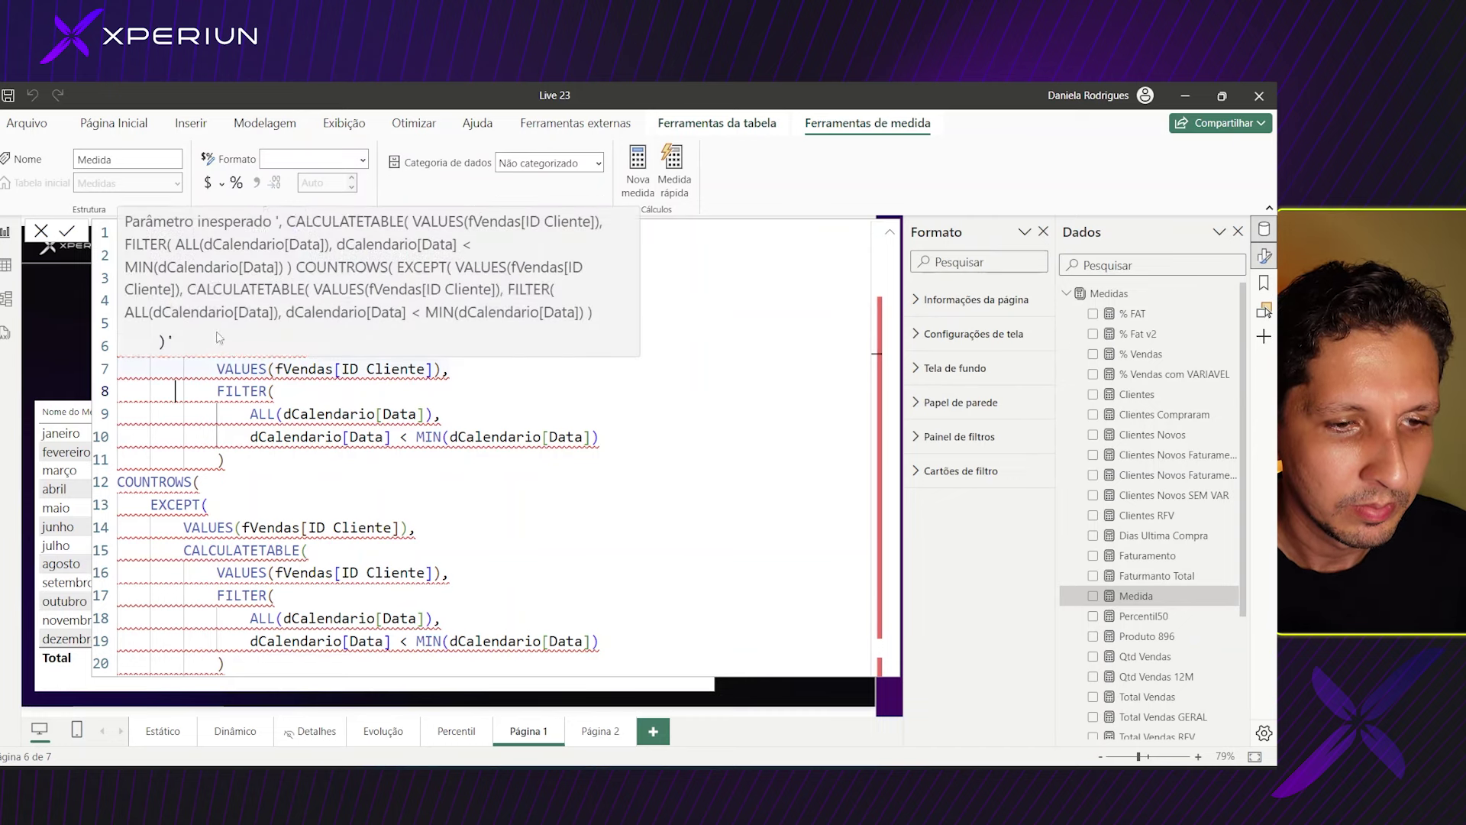
pyautogui.press('Up')
pyautogui.press('Up')
pyautogui.press('Up')
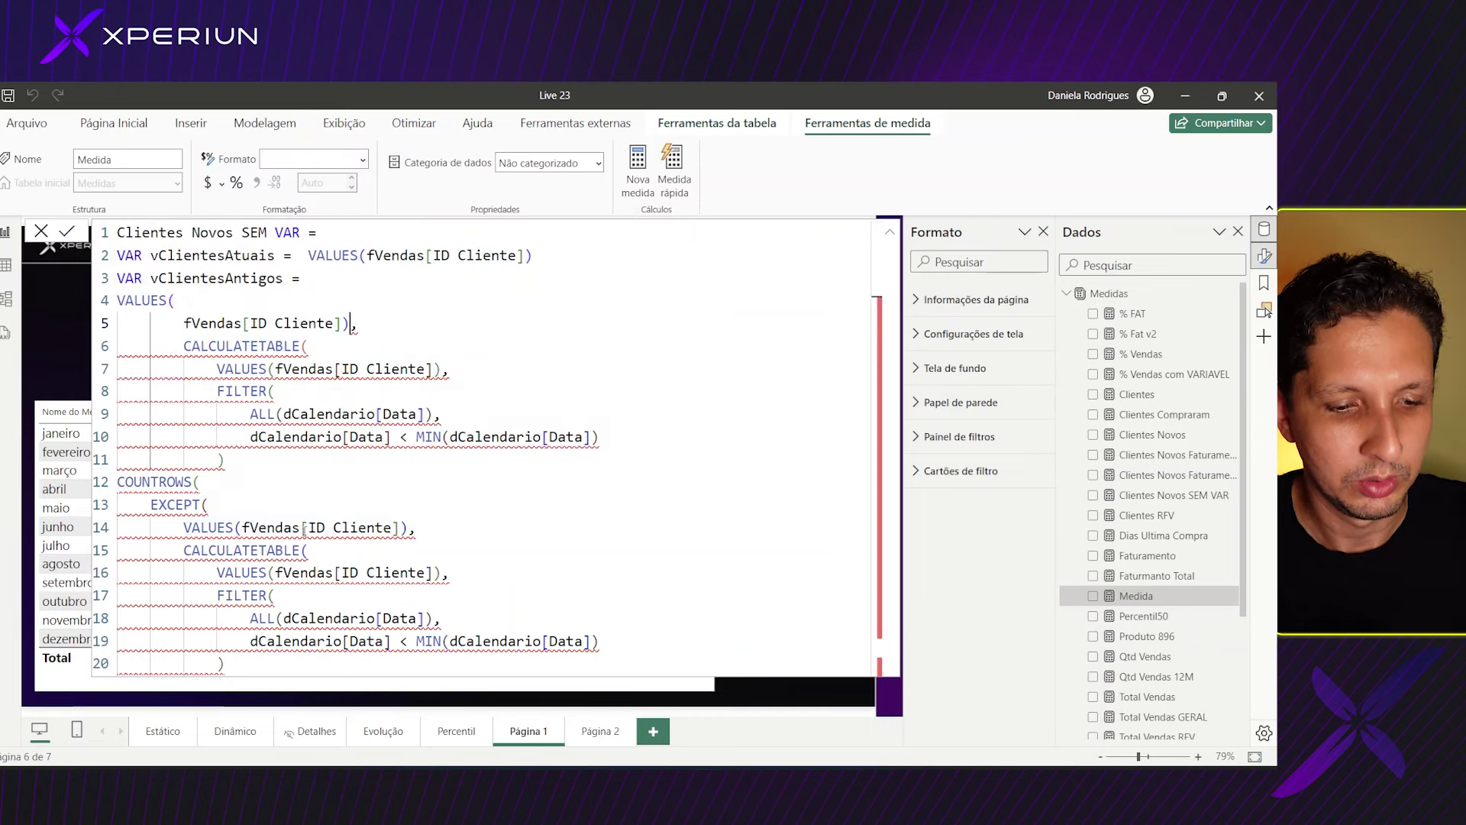
pyautogui.press('BackSpace')
pyautogui.press('BackSpace')
pyautogui.press('BackSpace')
pyautogui.press('Home')
pyautogui.hotkey('shift', 'Down')
pyautogui.hotkey('shift', 'Down')
pyautogui.hotkey('shift', 'Down')
pyautogui.hotkey('shift', 'End')
pyautogui.press('Delete')
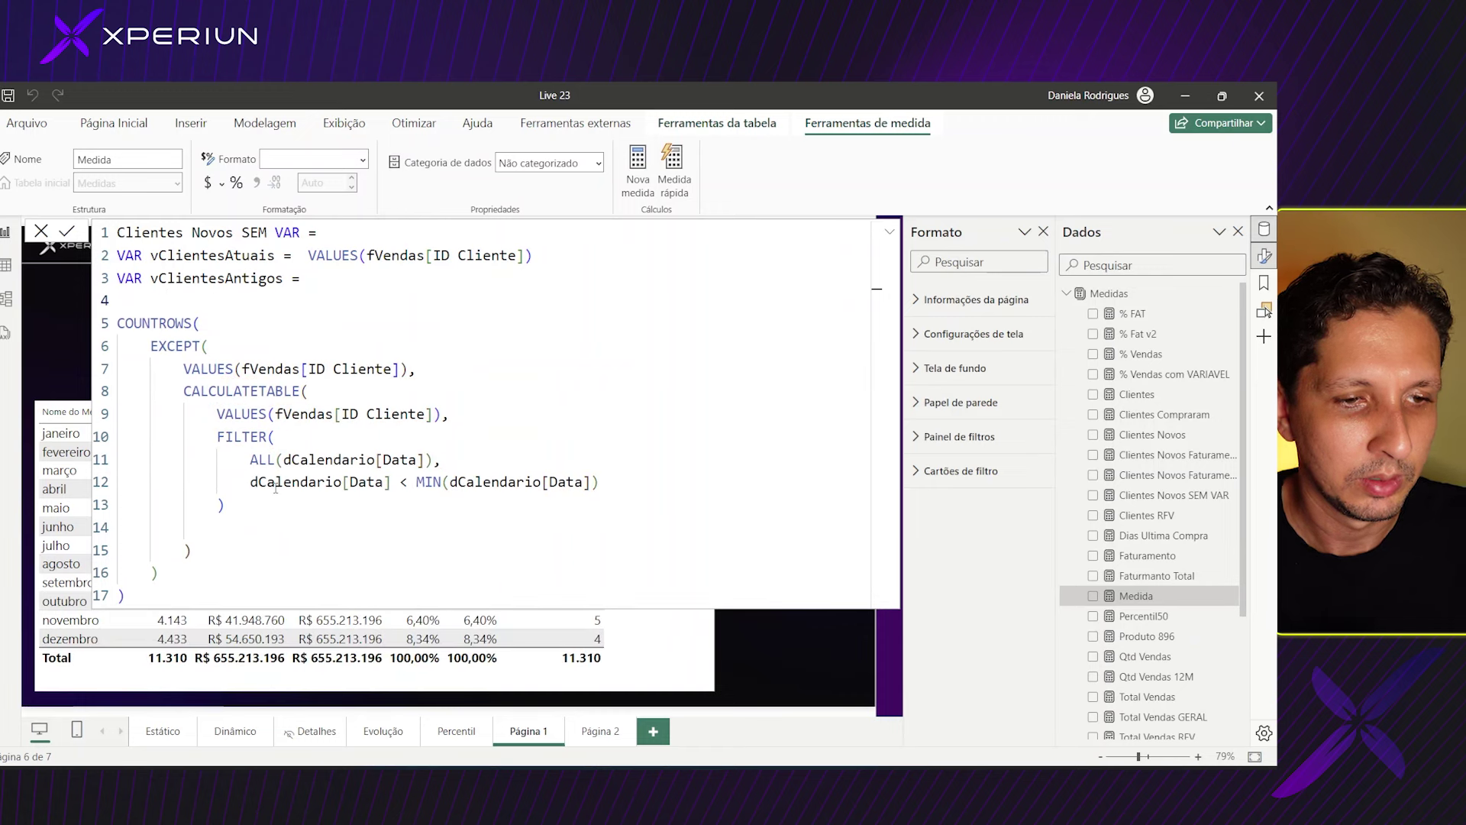
# - Place the CALCULATETABLE(VALUES(fVendas[ID Cliente]), FILTER(...)) block under vClientesAntigos and close it with )
pyautogui.moveTo(184, 392); pyautogui.dragTo(283, 502)
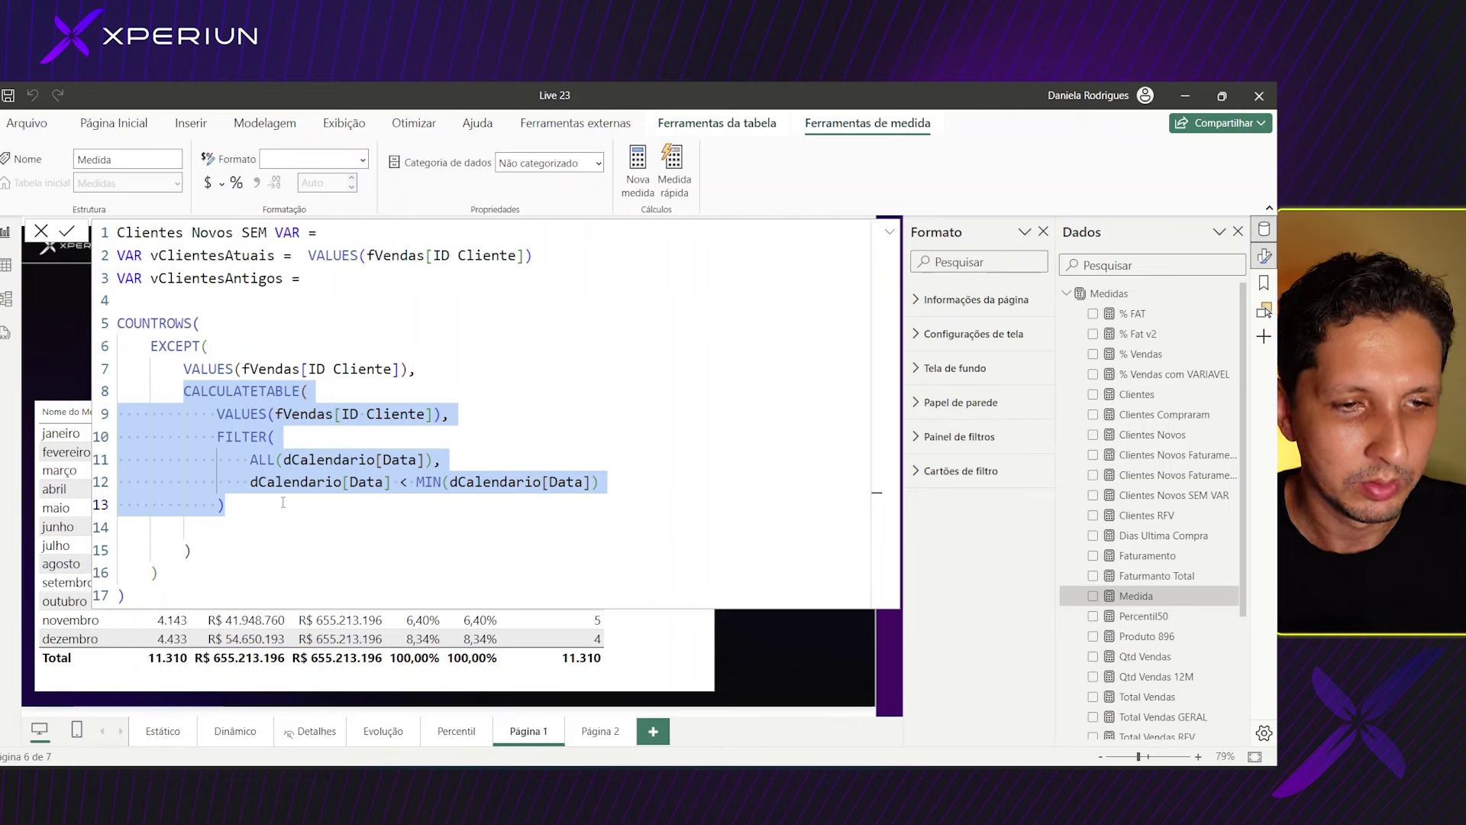
pyautogui.click(126, 300)
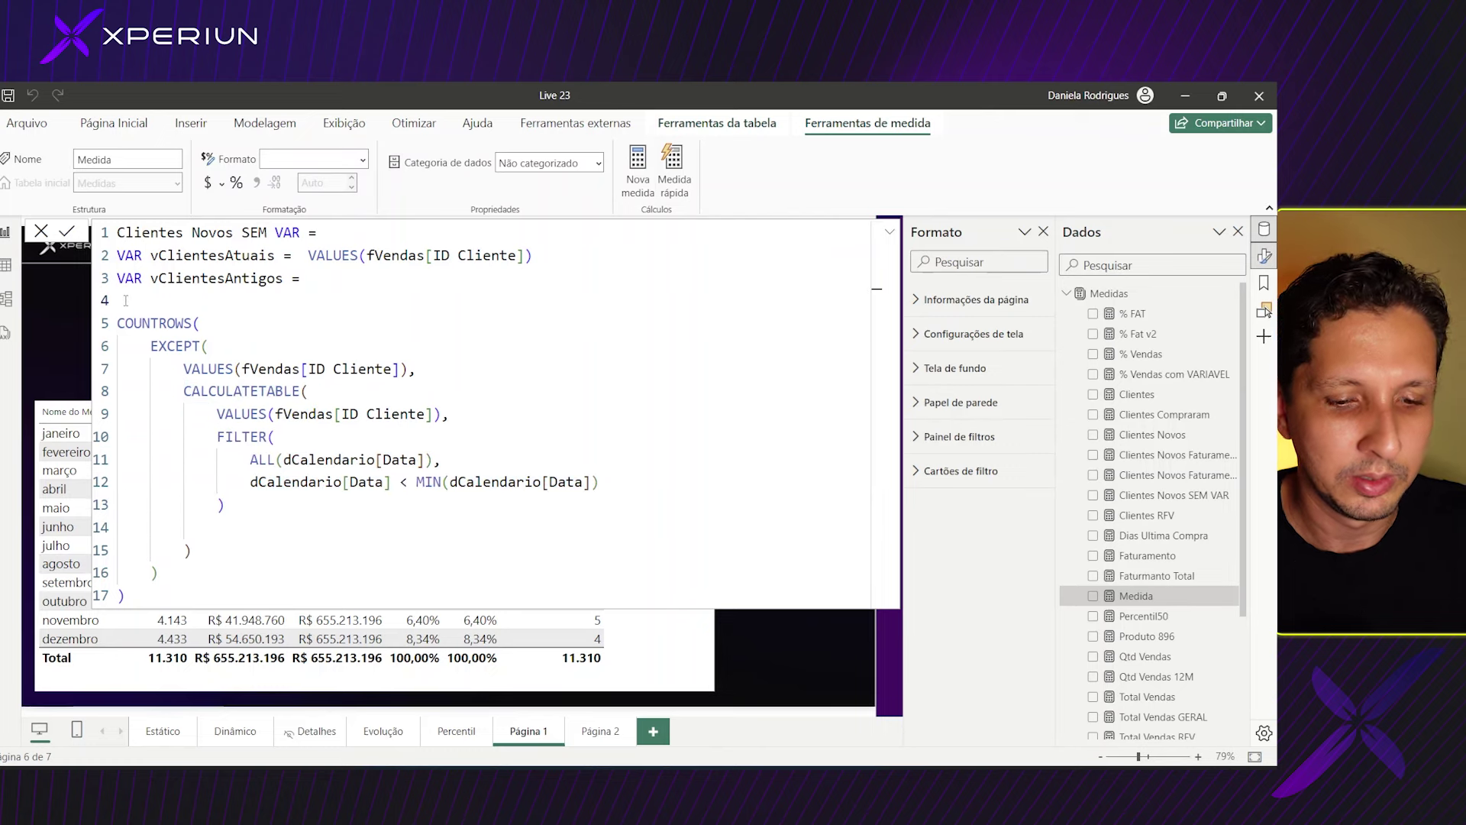
pyautogui.write('CALCULATETABLE(             VALUES(fVendas[ID Cliente]),             FILTER(                 ALL(dCalendario[Data]),                 dCalendario[Data] < MIN(dCalendario[Data])             )')
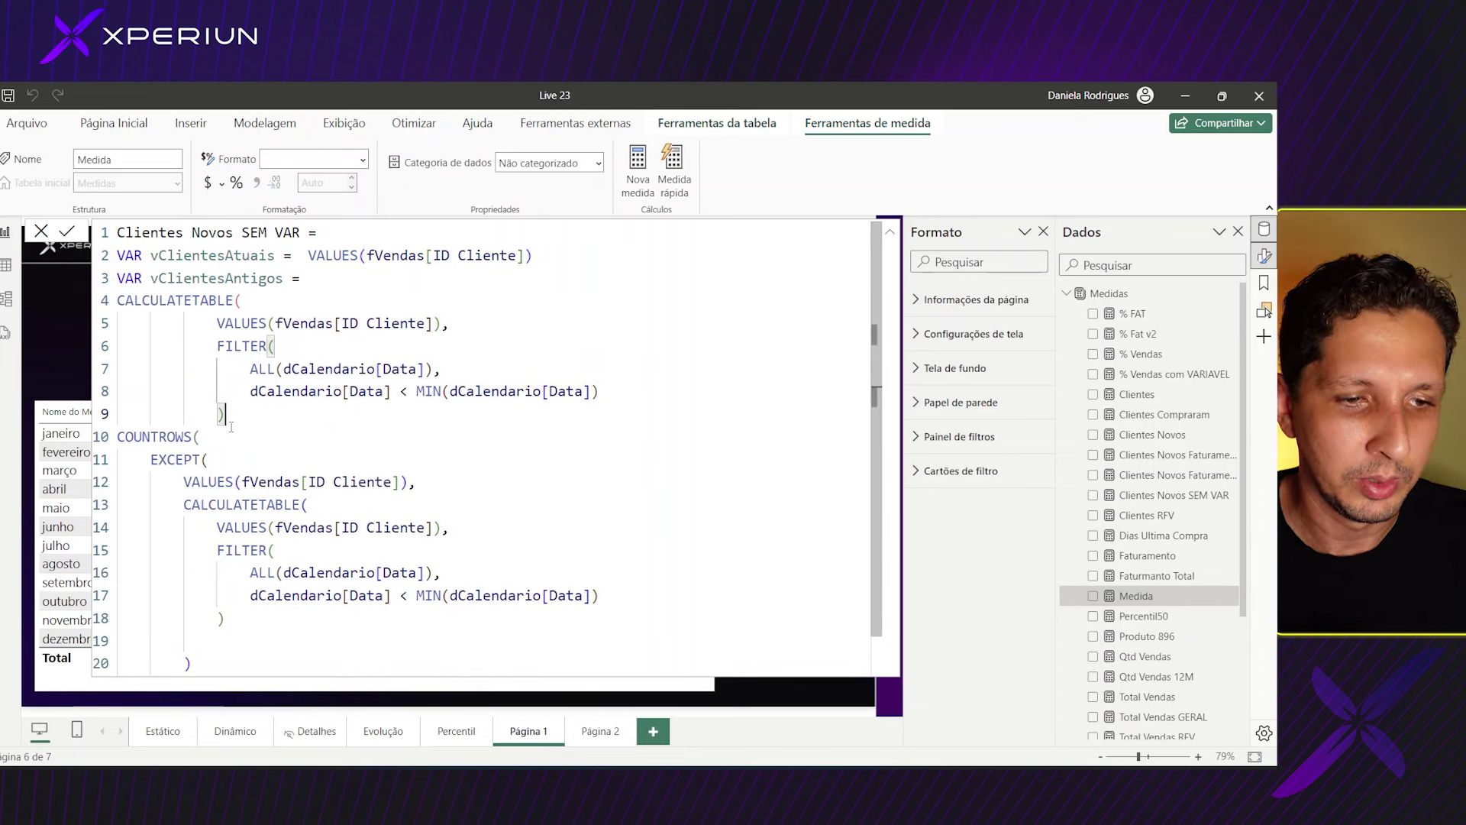
pyautogui.press('Return')
pyautogui.write(')')
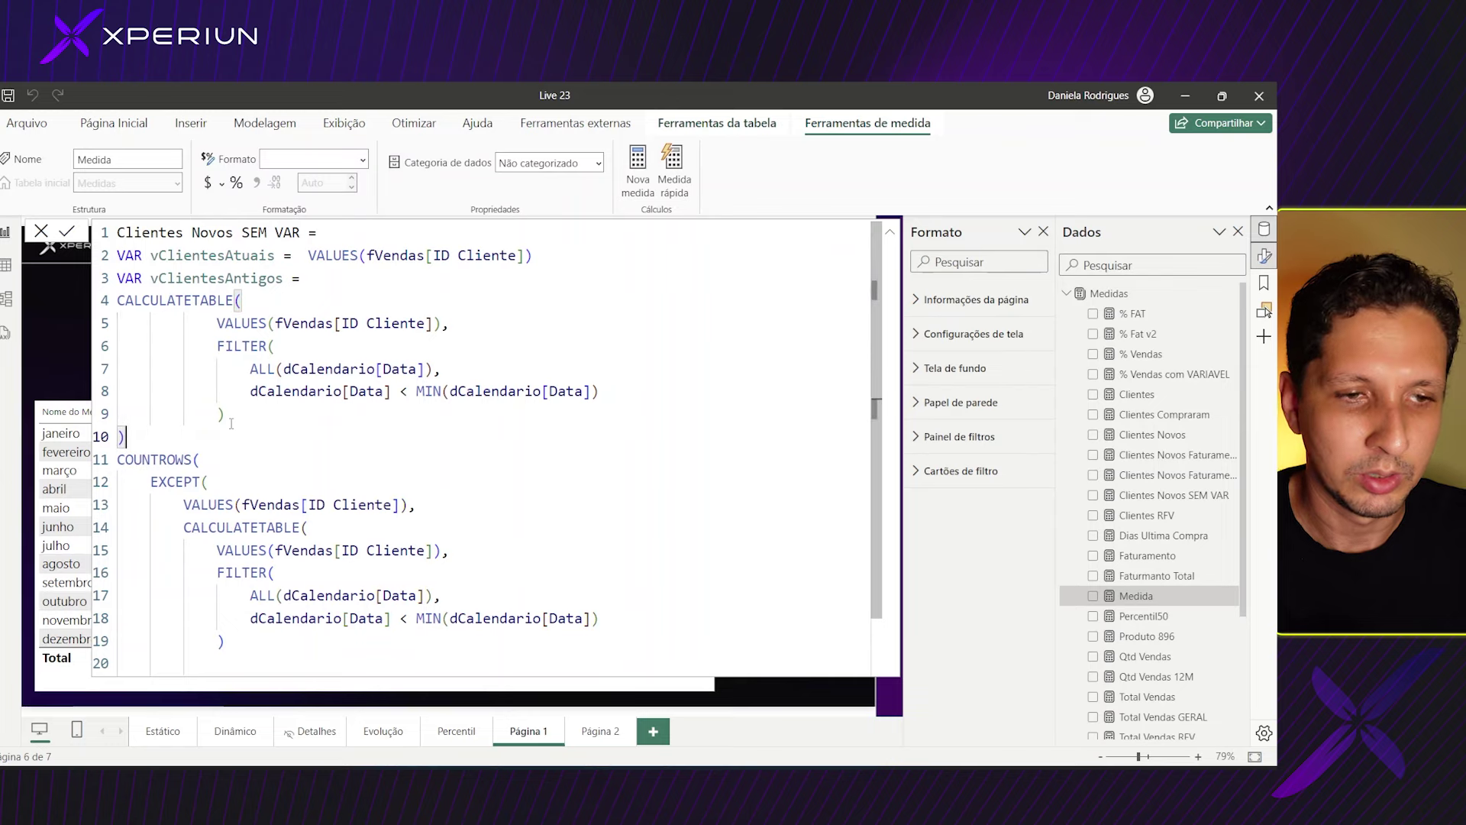
pyautogui.press('Return')
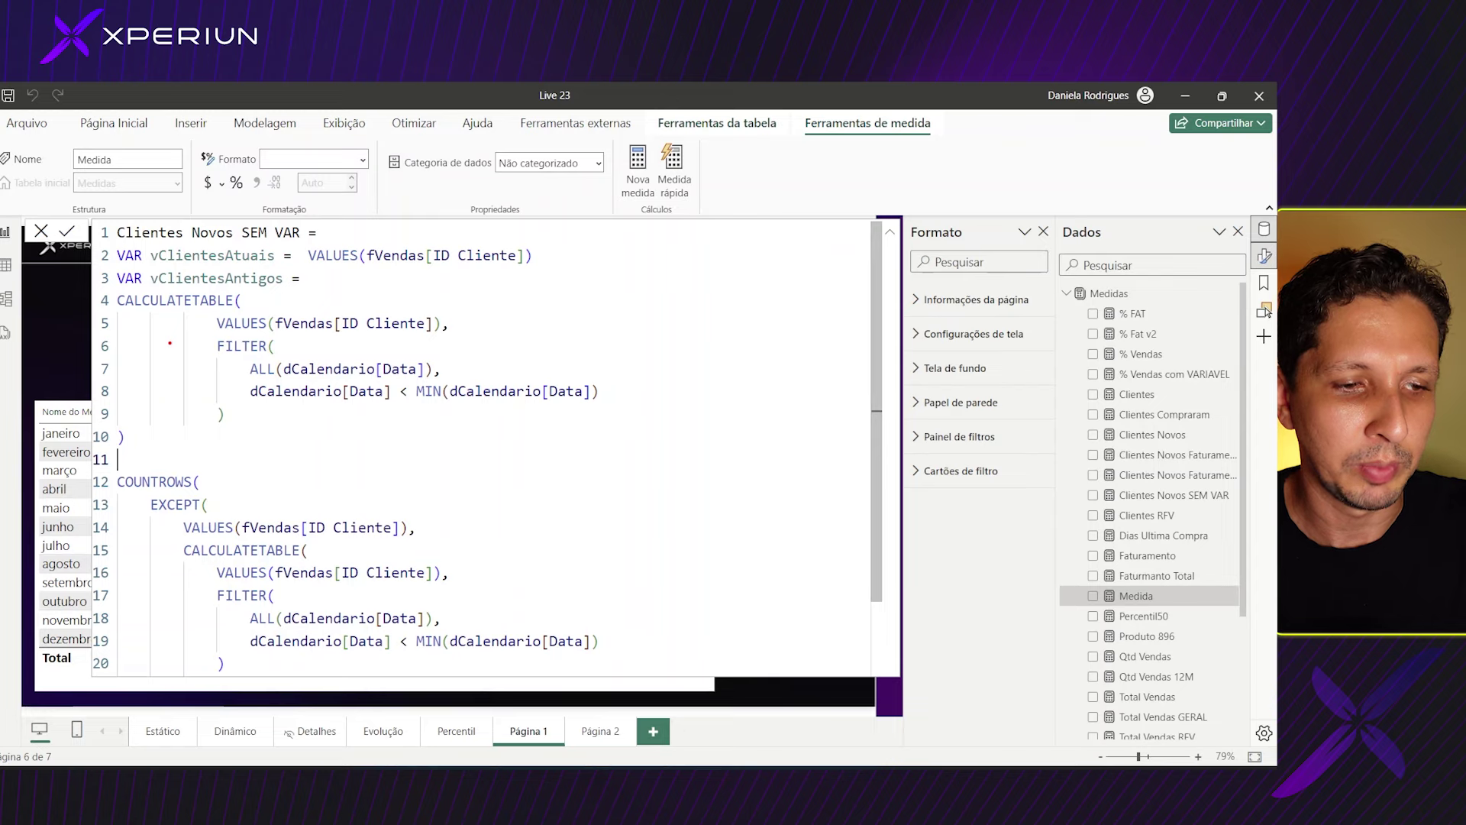
# - Annotate julho, the VALUES line and the earlier months, then clear the annotations
pyautogui.moveTo(60, 532)
pyautogui.mouseDown()
pyautogui.moveTo(35, 553)
pyautogui.moveTo(51, 532)
pyautogui.mouseUp()
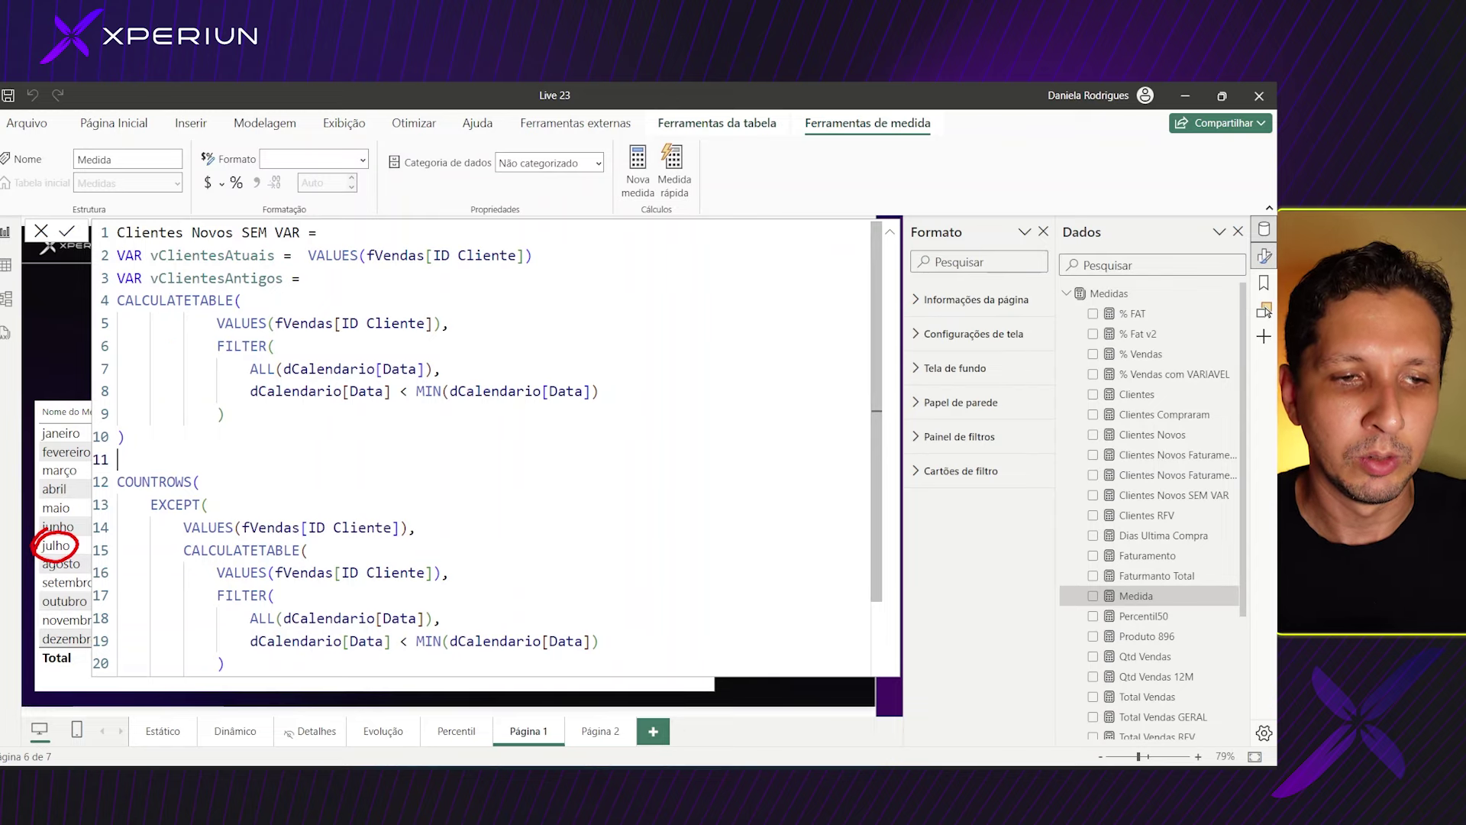
pyautogui.moveTo(203, 324)
pyautogui.mouseDown()
pyautogui.moveTo(287, 303)
pyautogui.moveTo(469, 334)
pyautogui.moveTo(188, 347)
pyautogui.mouseUp()
pyautogui.moveTo(34, 423)
pyautogui.mouseDown()
pyautogui.moveTo(37, 458)
pyautogui.moveTo(42, 430)
pyautogui.mouseUp()
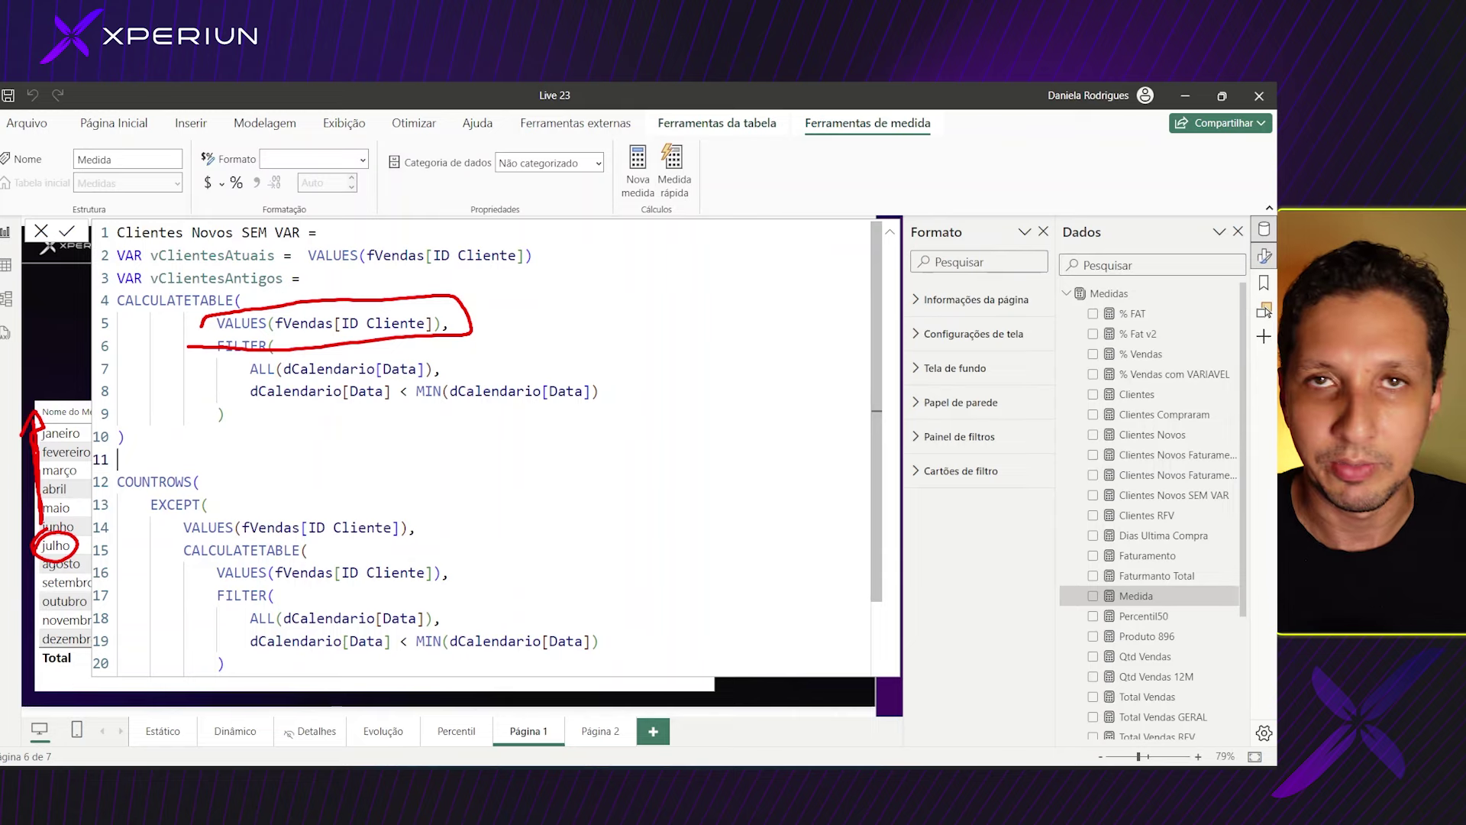
pyautogui.press('Escape')
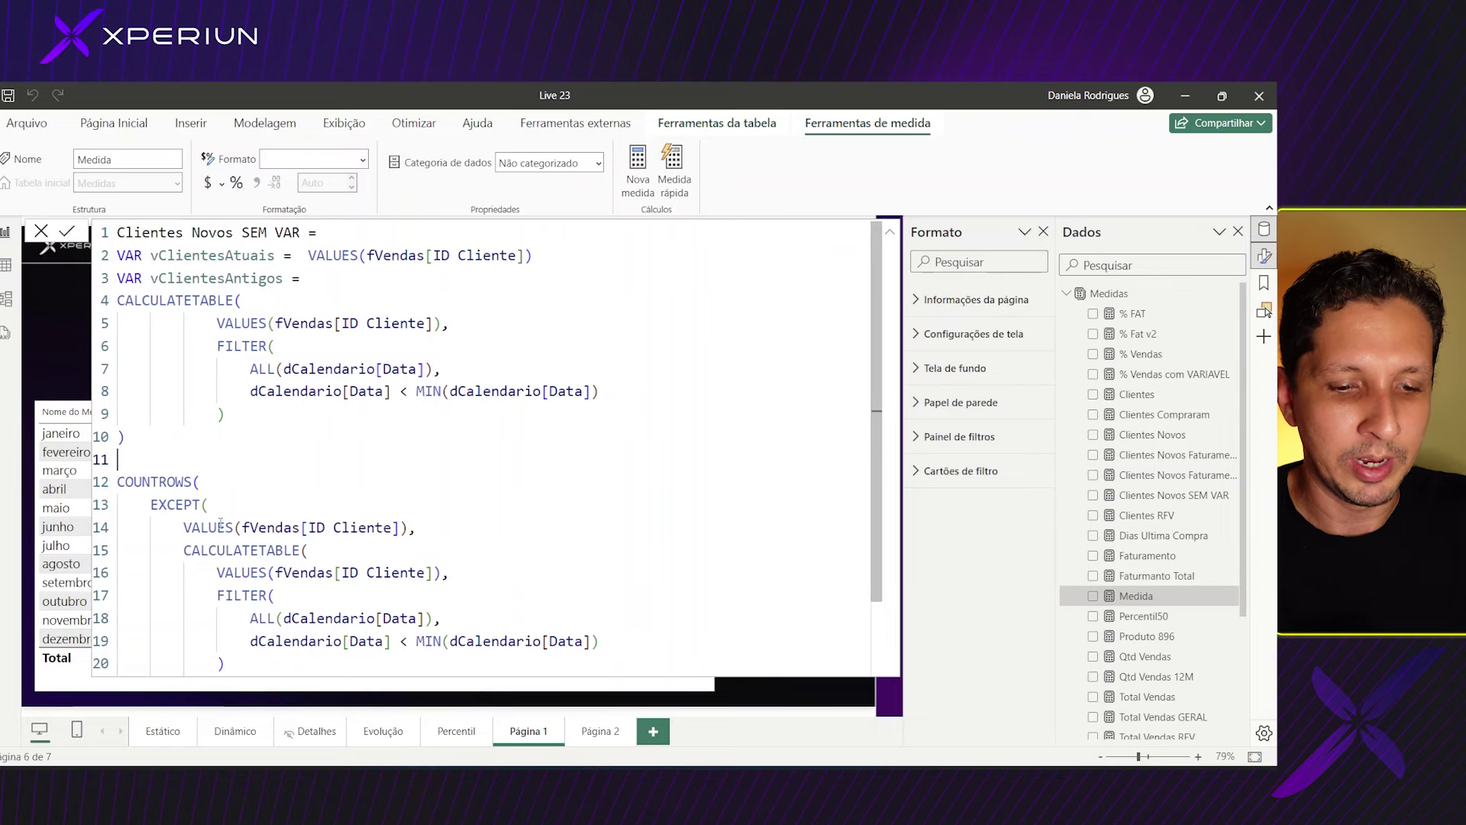
# - Add VAR vClientesNovos = EXCEPT(vClientesAtuais, vClientesAntigos) to the measure
pyautogui.write('VAR ')
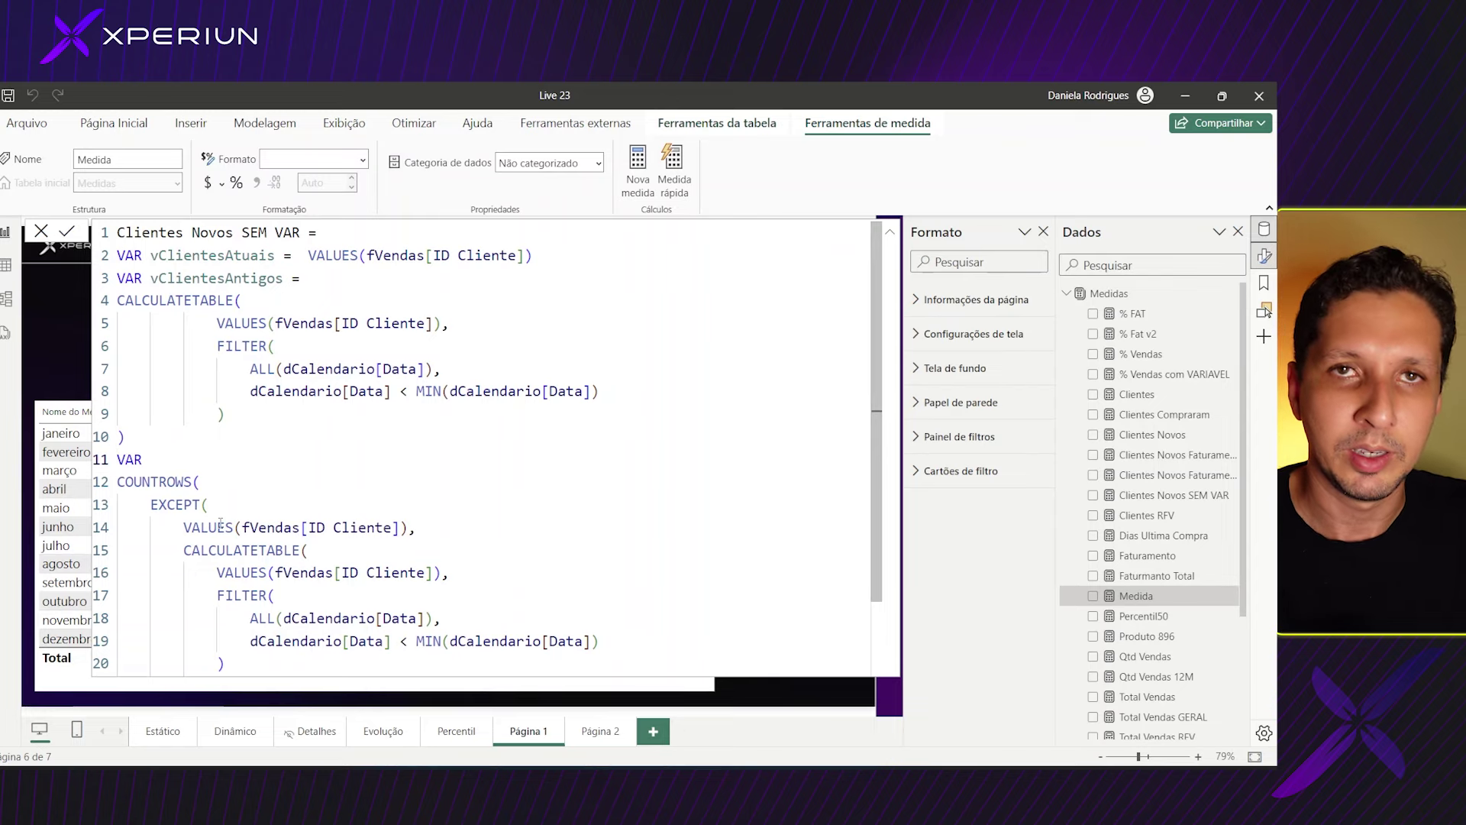
pyautogui.write('v')
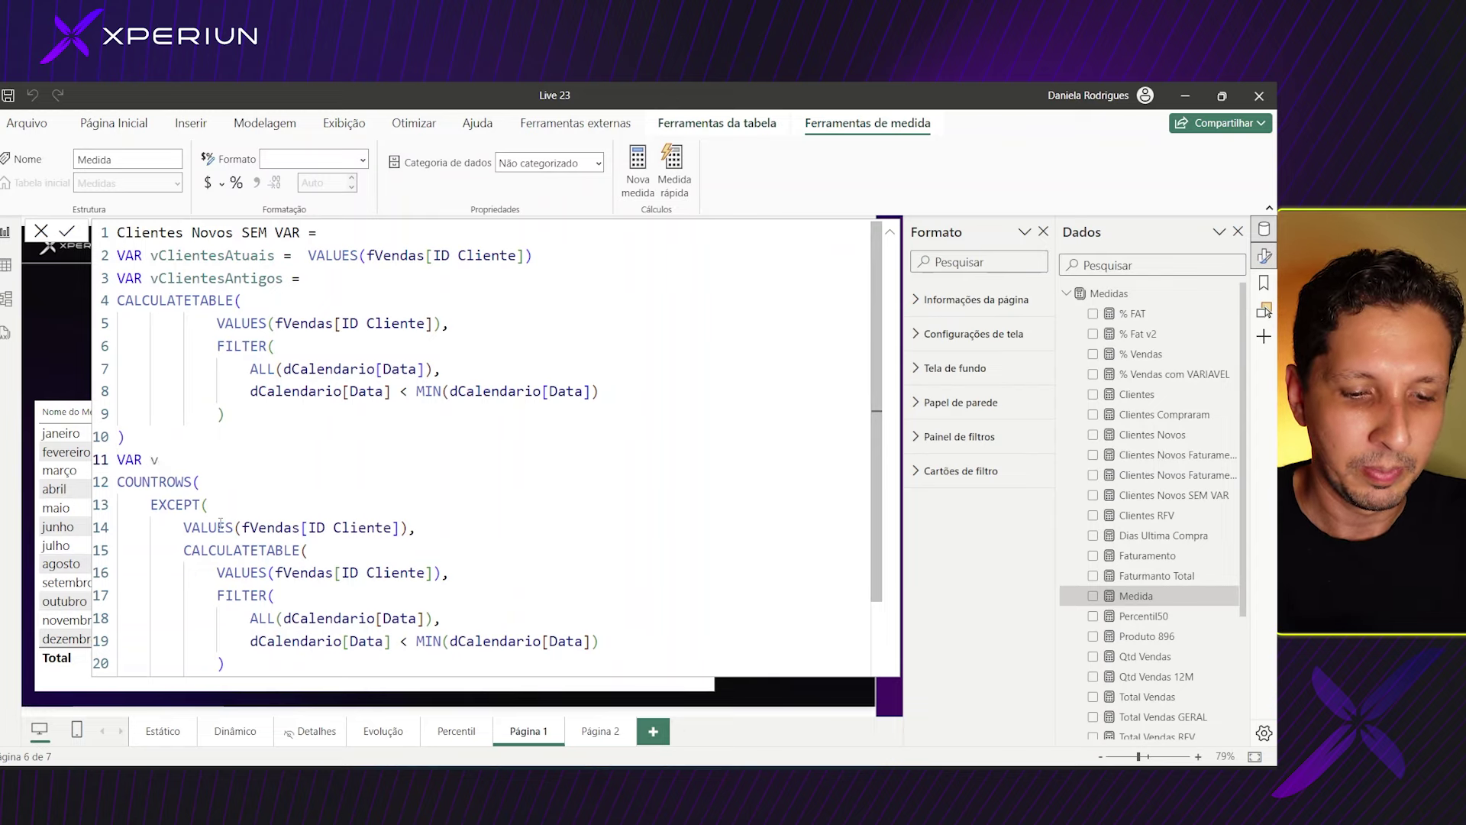
pyautogui.write('ClientesN')
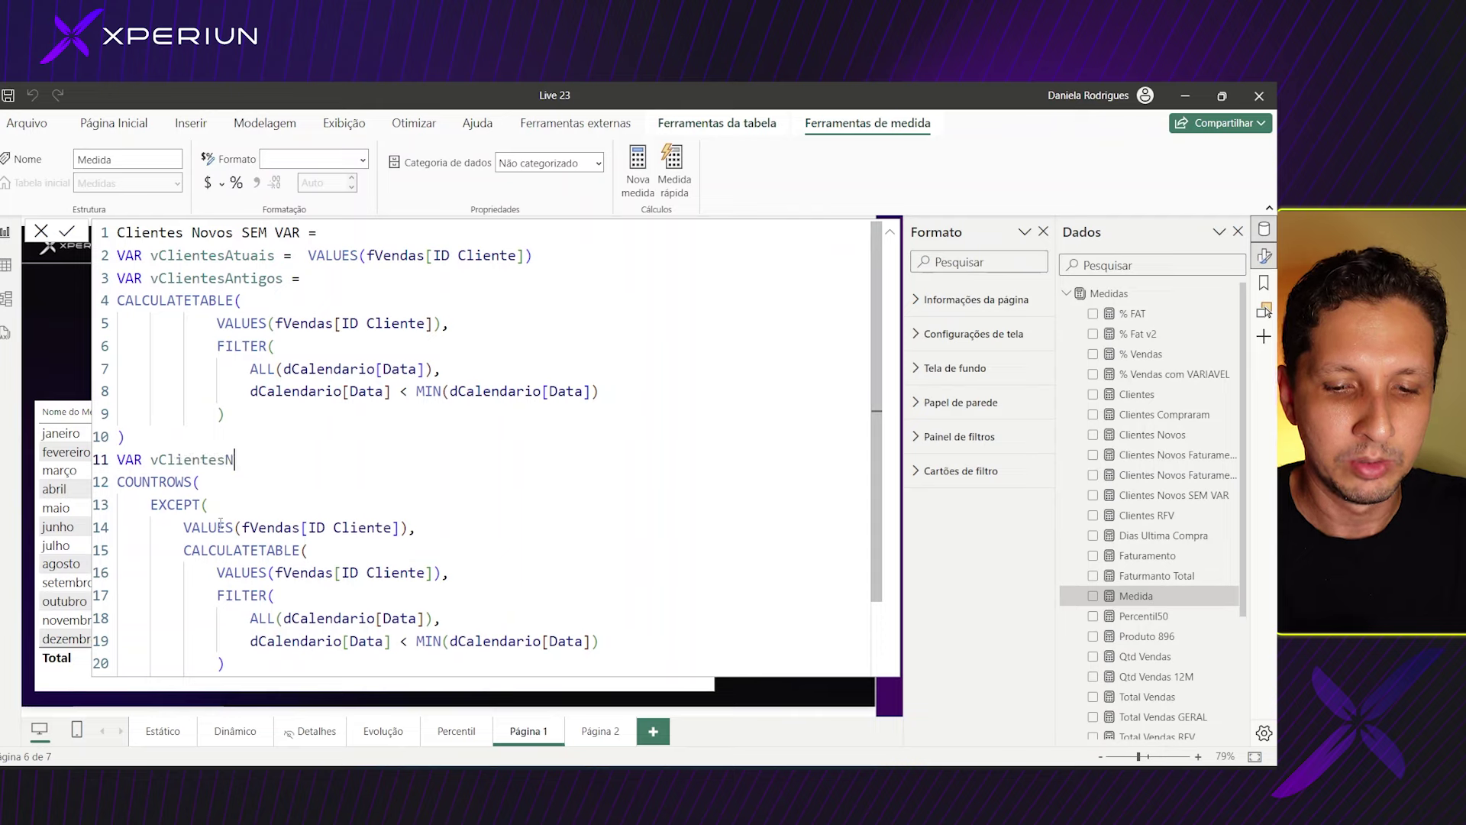
pyautogui.write('ovos =')
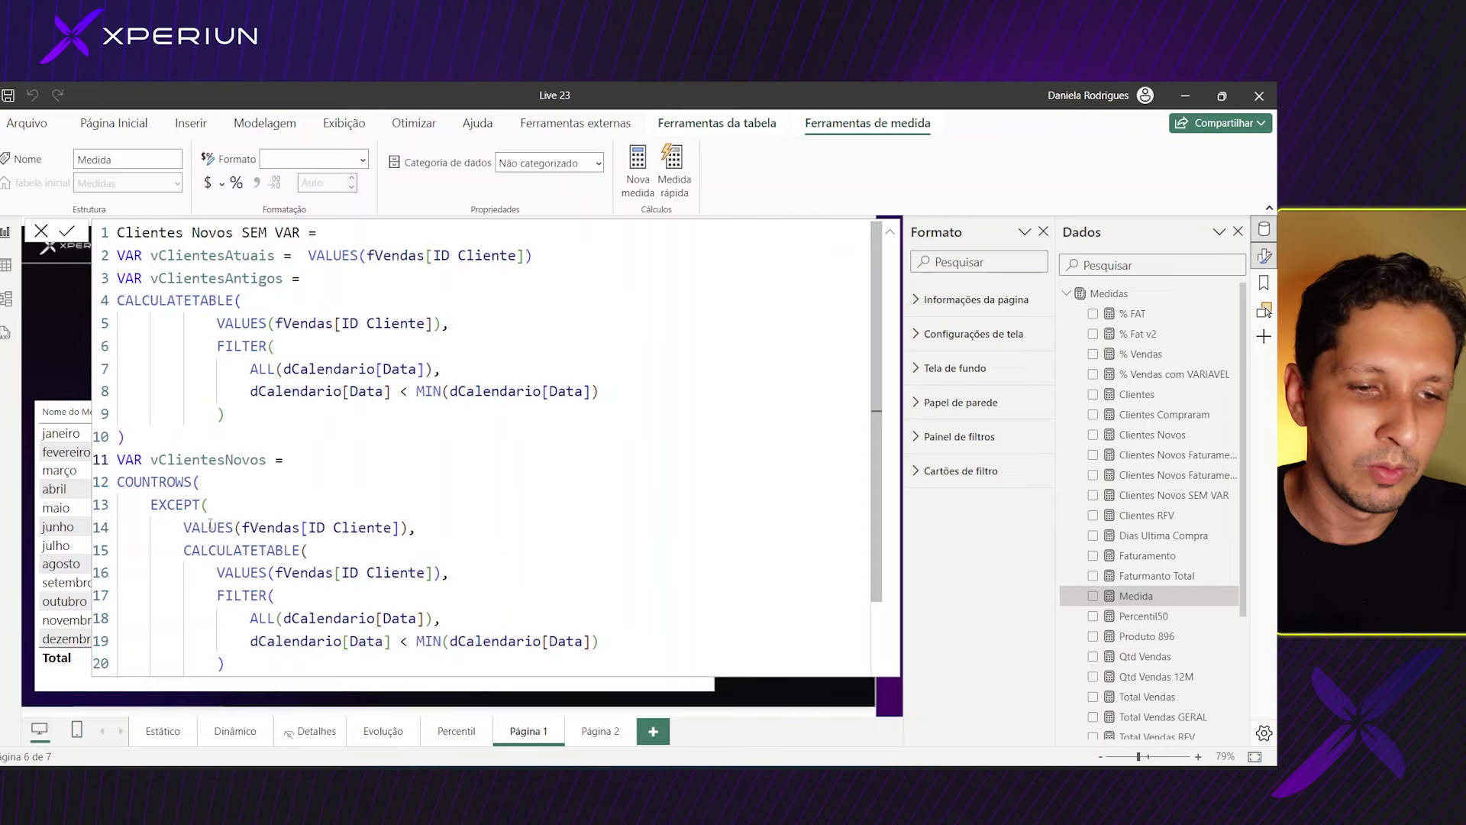
pyautogui.scroll(-2, 229, 473)
pyautogui.scroll(-2, 249, 424)
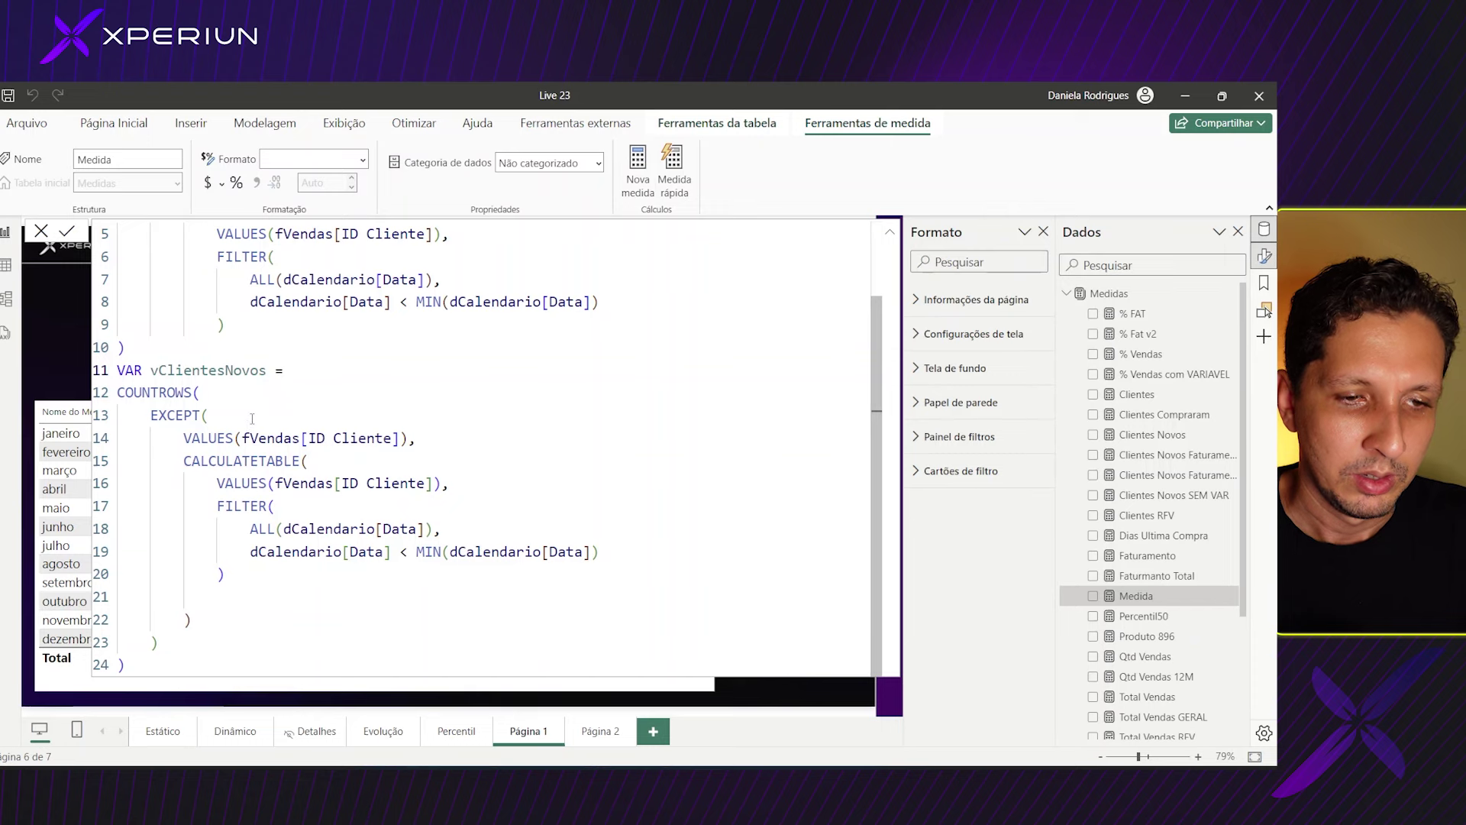
pyautogui.write('EX')
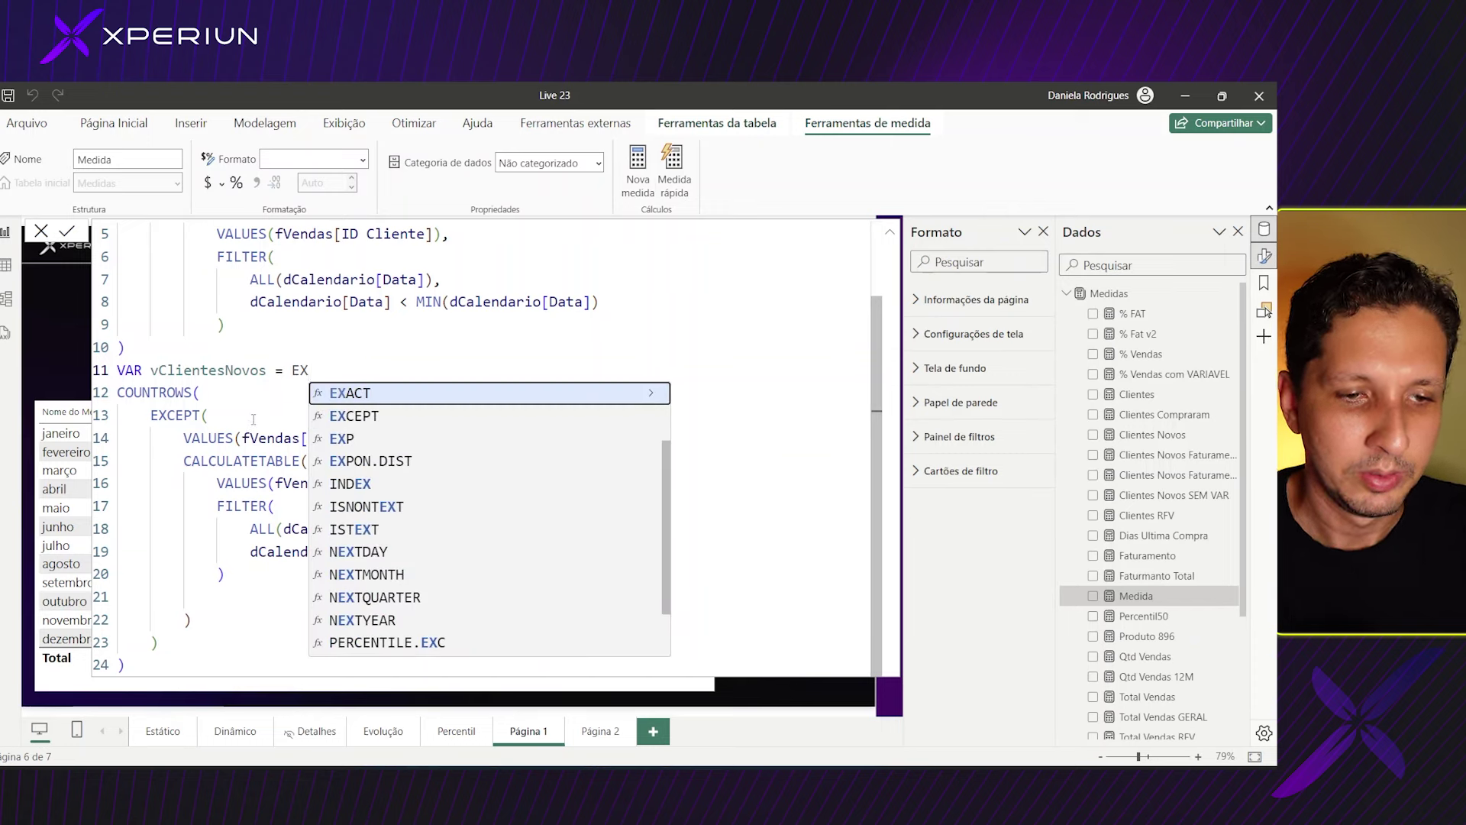
pyautogui.click(340, 415)
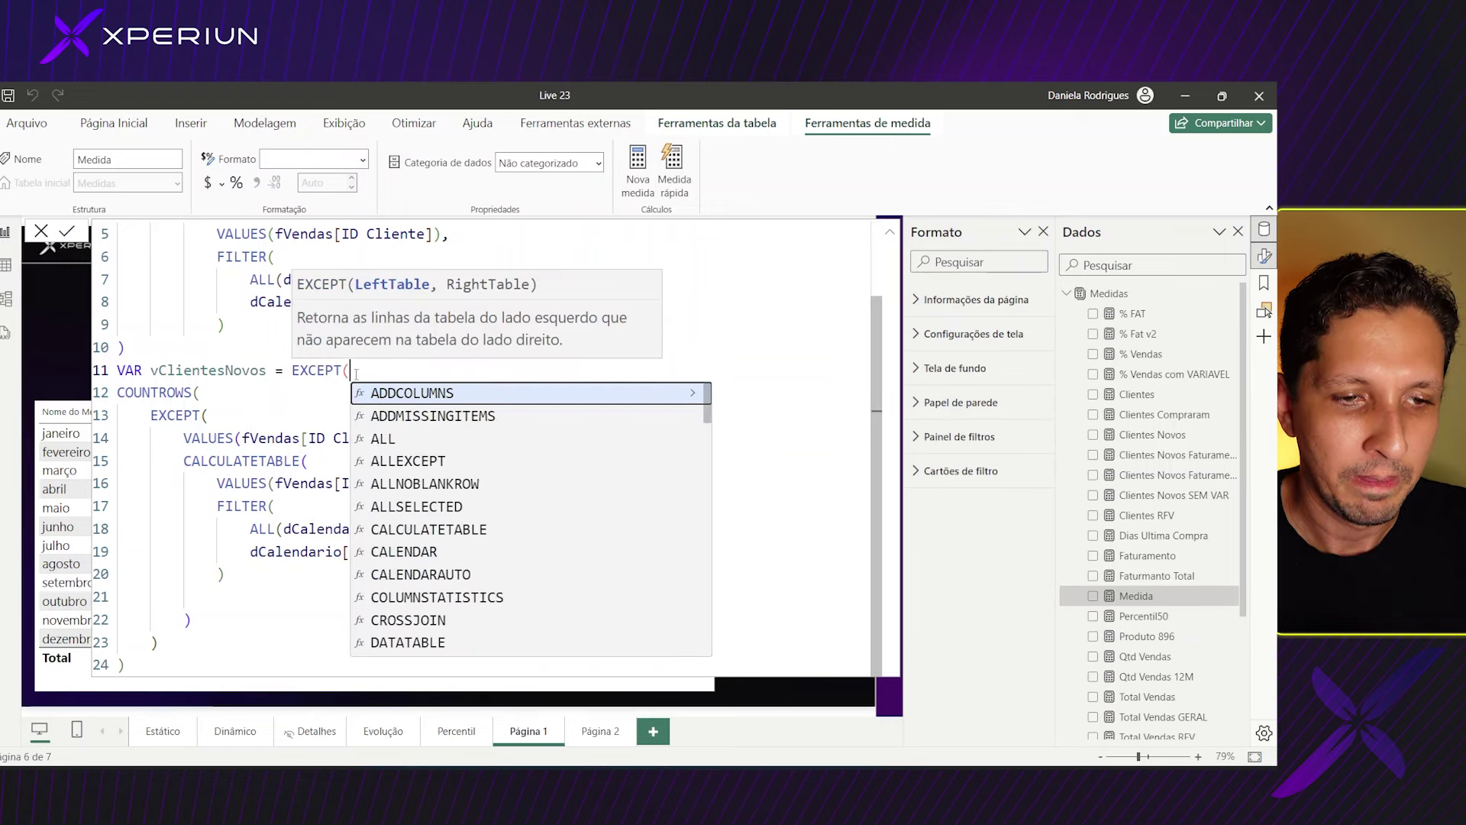
pyautogui.scroll(2, 256, 403)
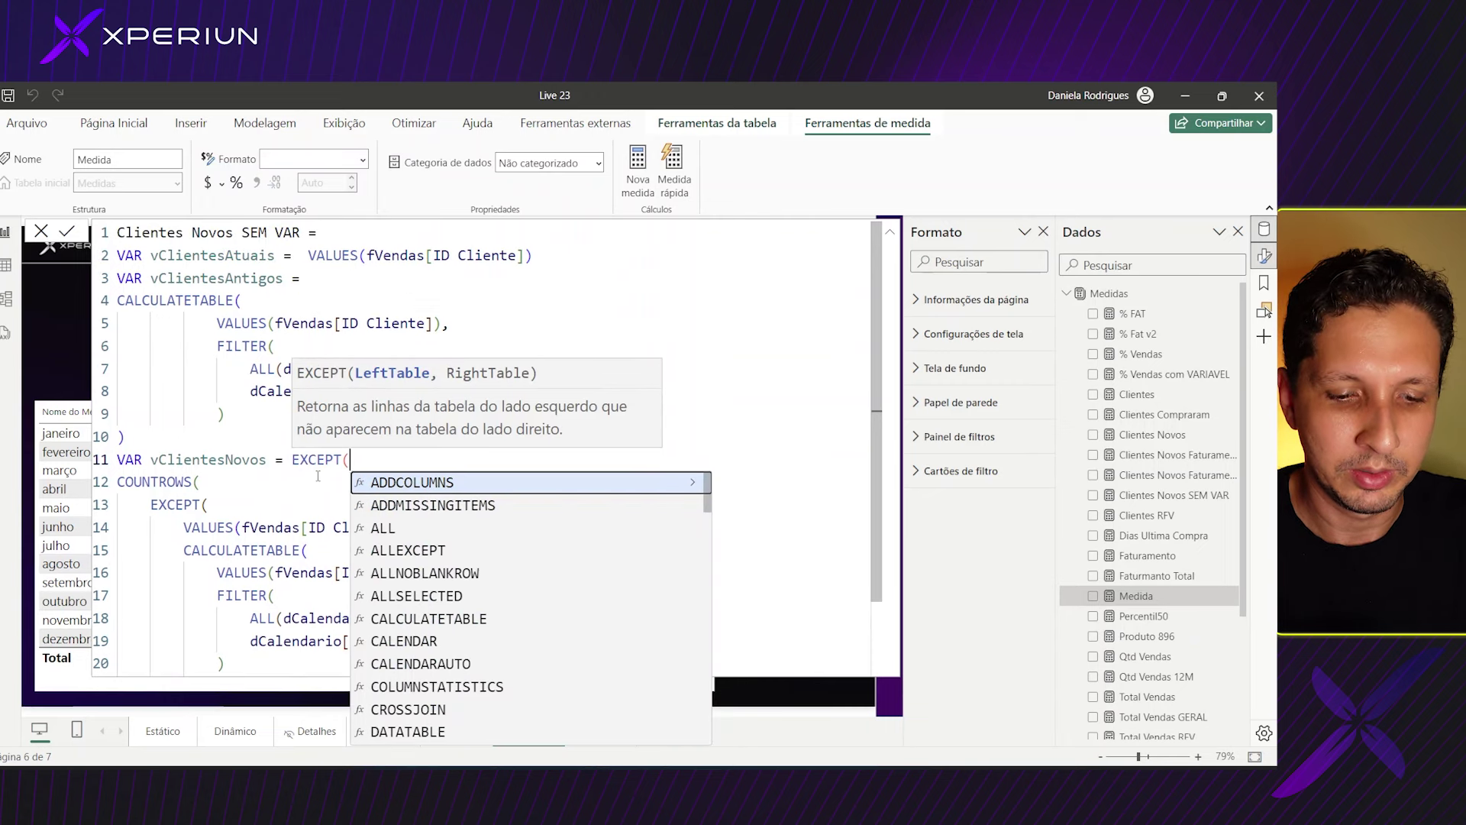
pyautogui.write('VCLI')
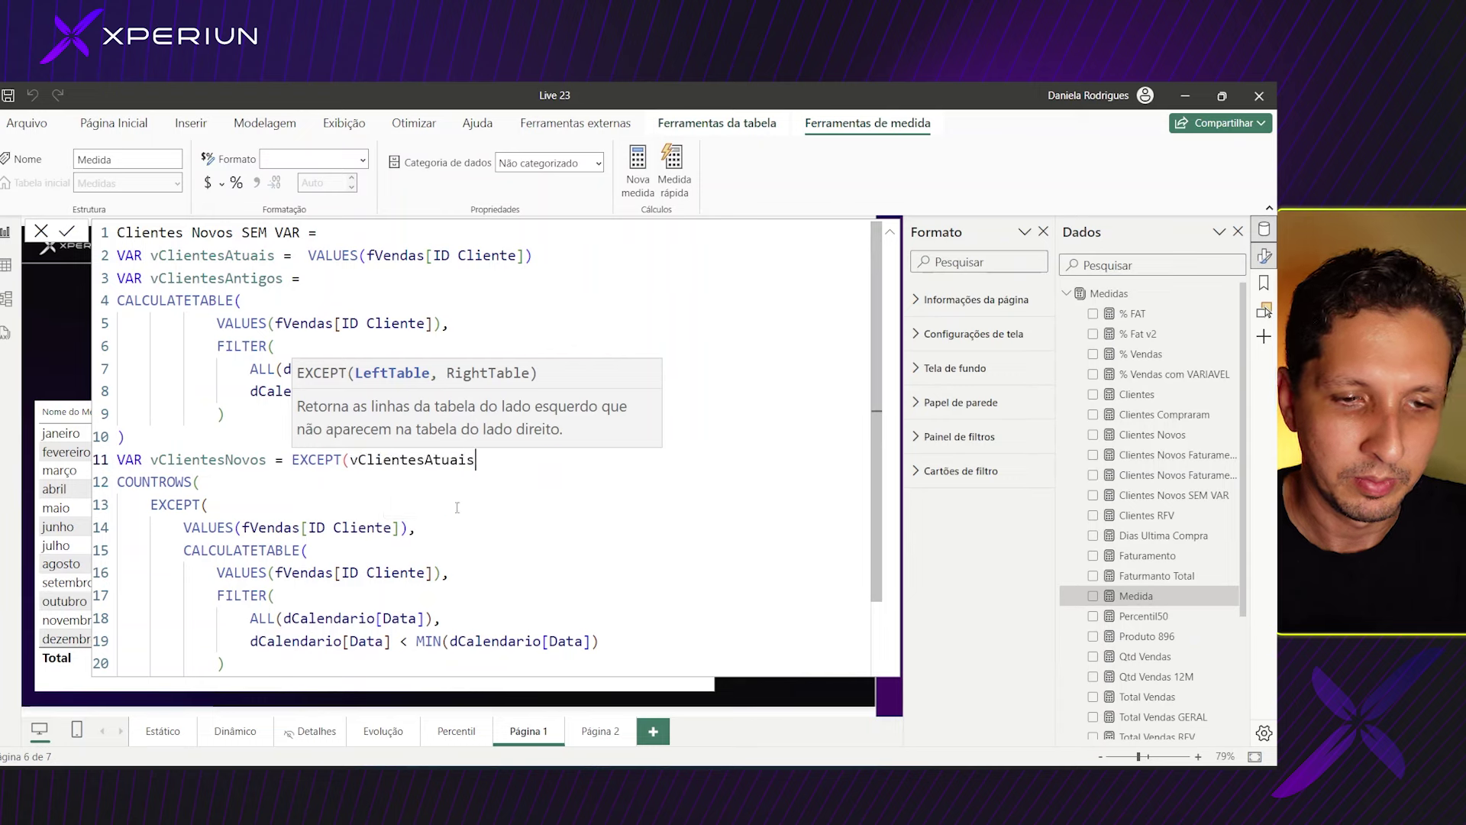
pyautogui.click(457, 507)
pyautogui.write(', V')
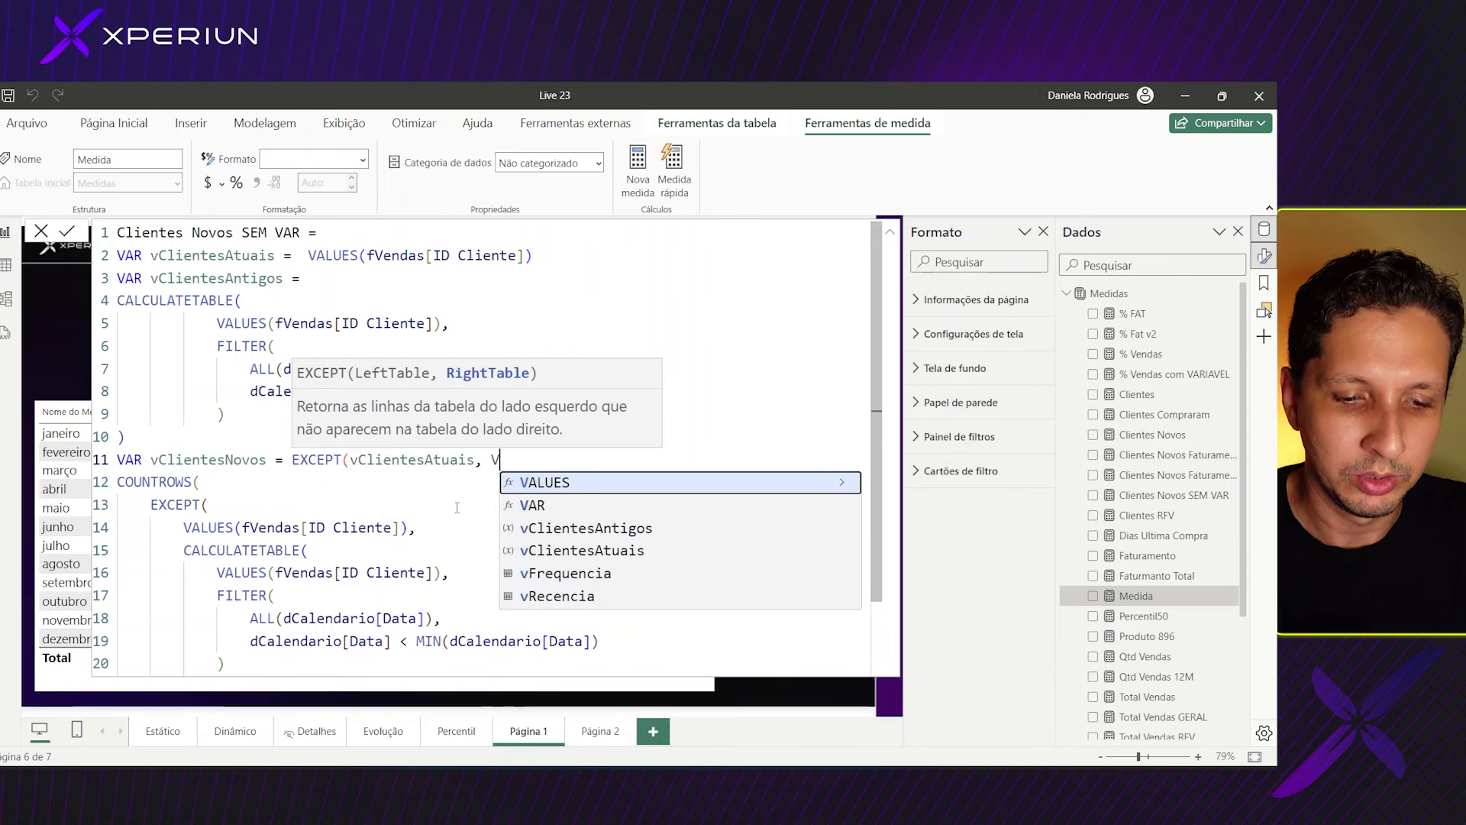
pyautogui.write('CL')
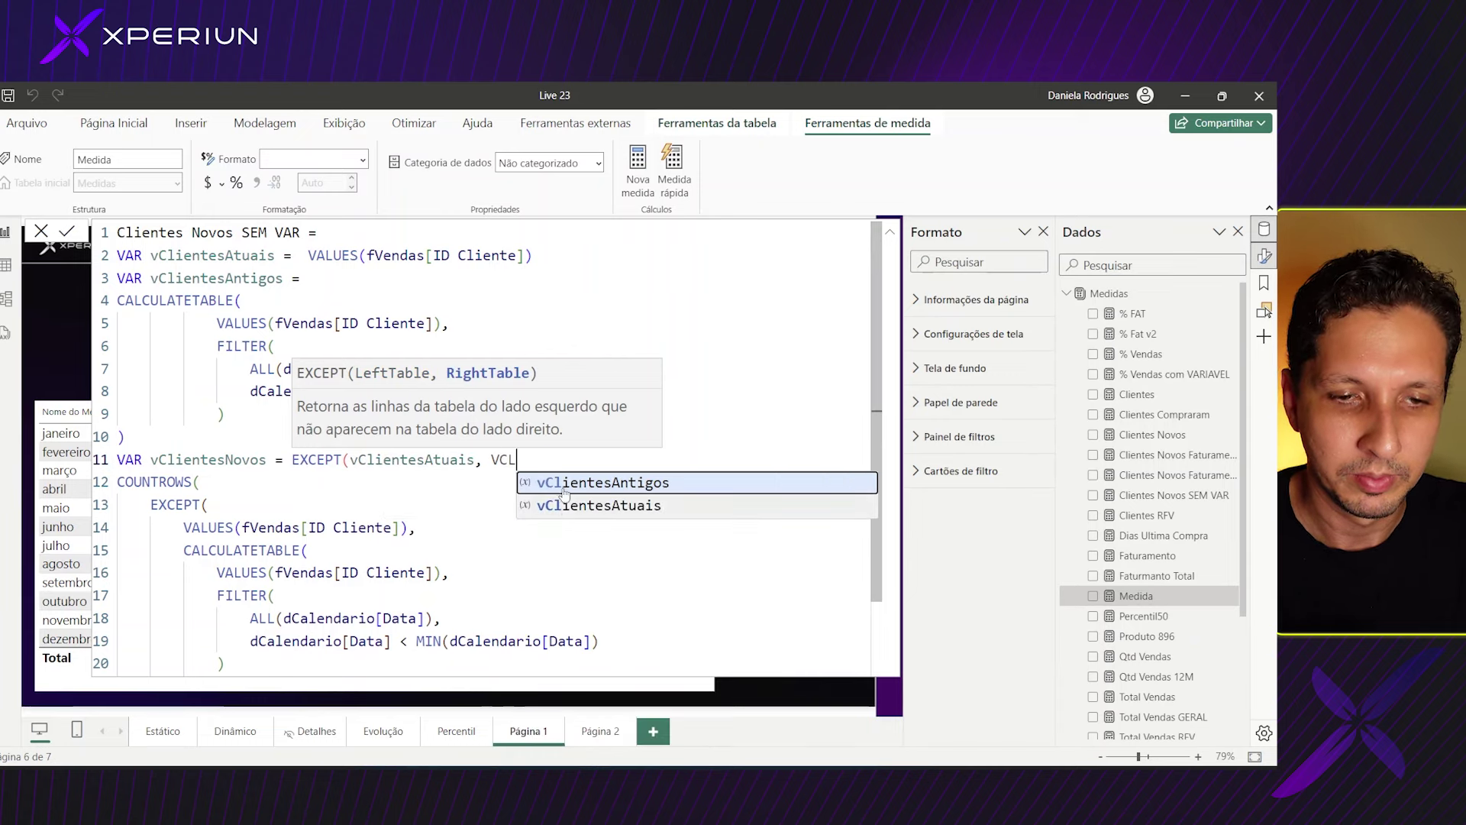
pyautogui.click(565, 488)
pyautogui.write(')')
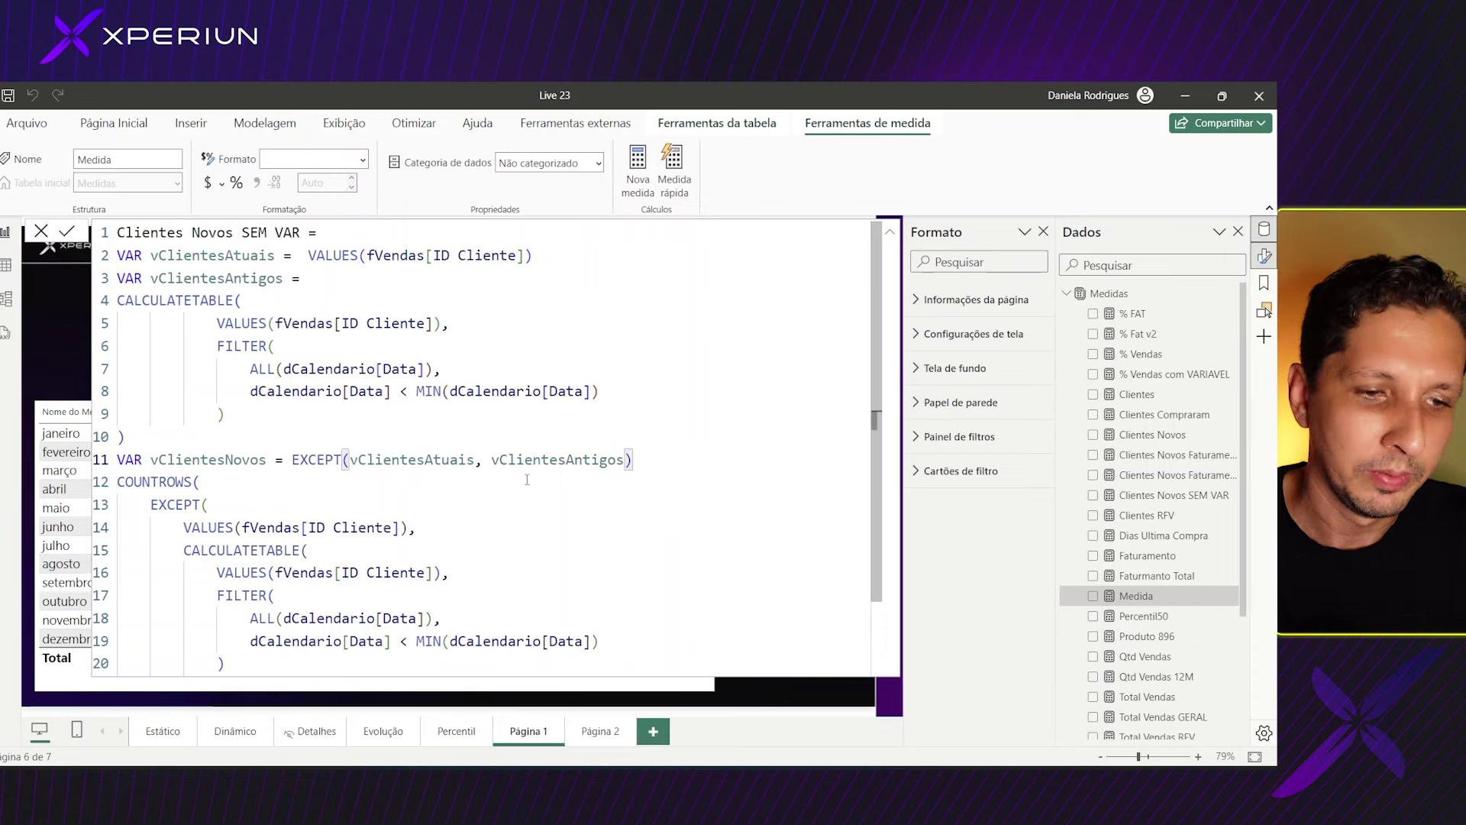
pyautogui.press('Return')
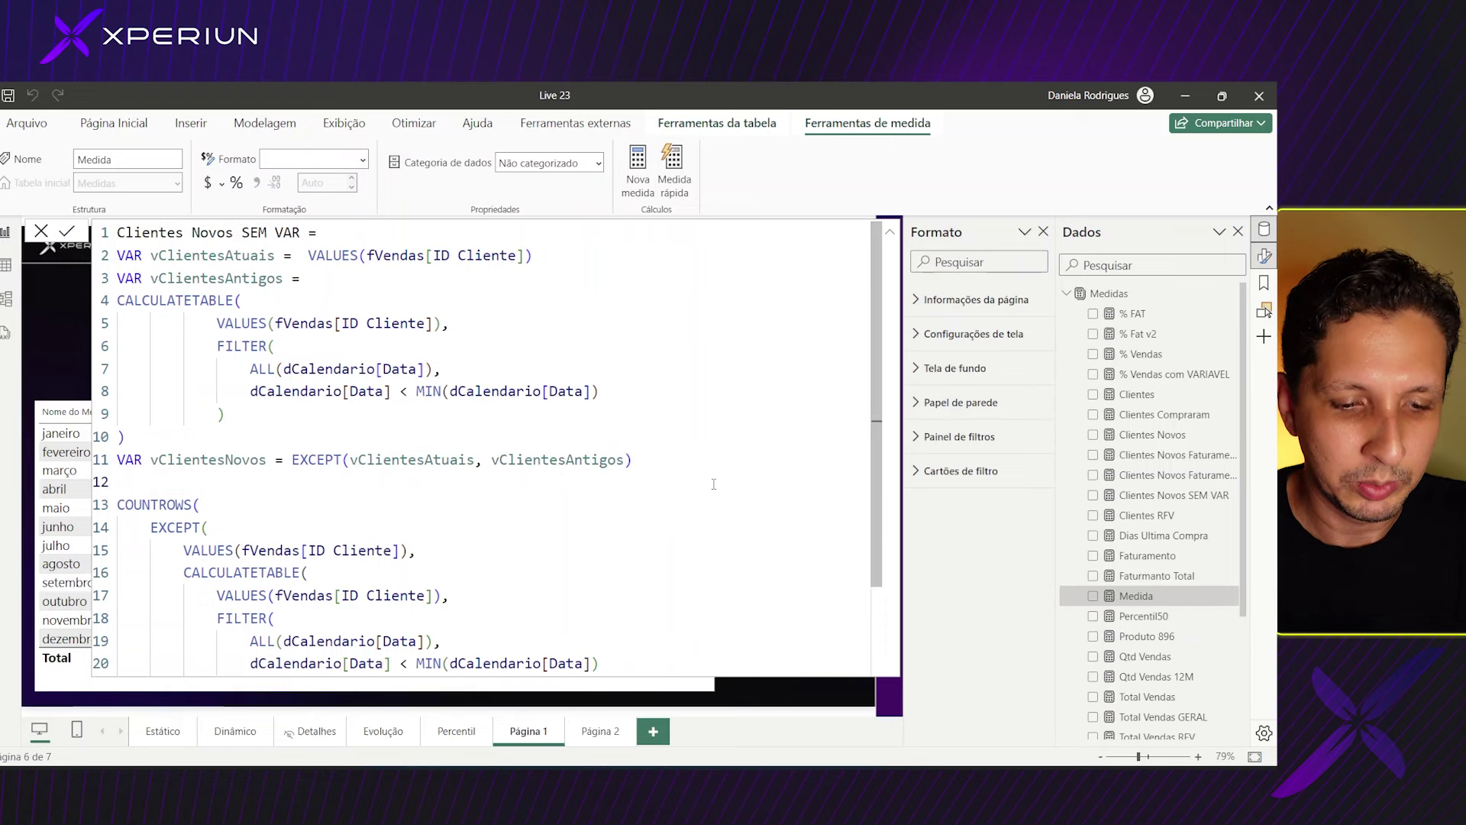
# - Write RETURN and replace the old nested EXCEPT body with COUNTROWS(vClientesNovos)
pyautogui.write('RETUNR')
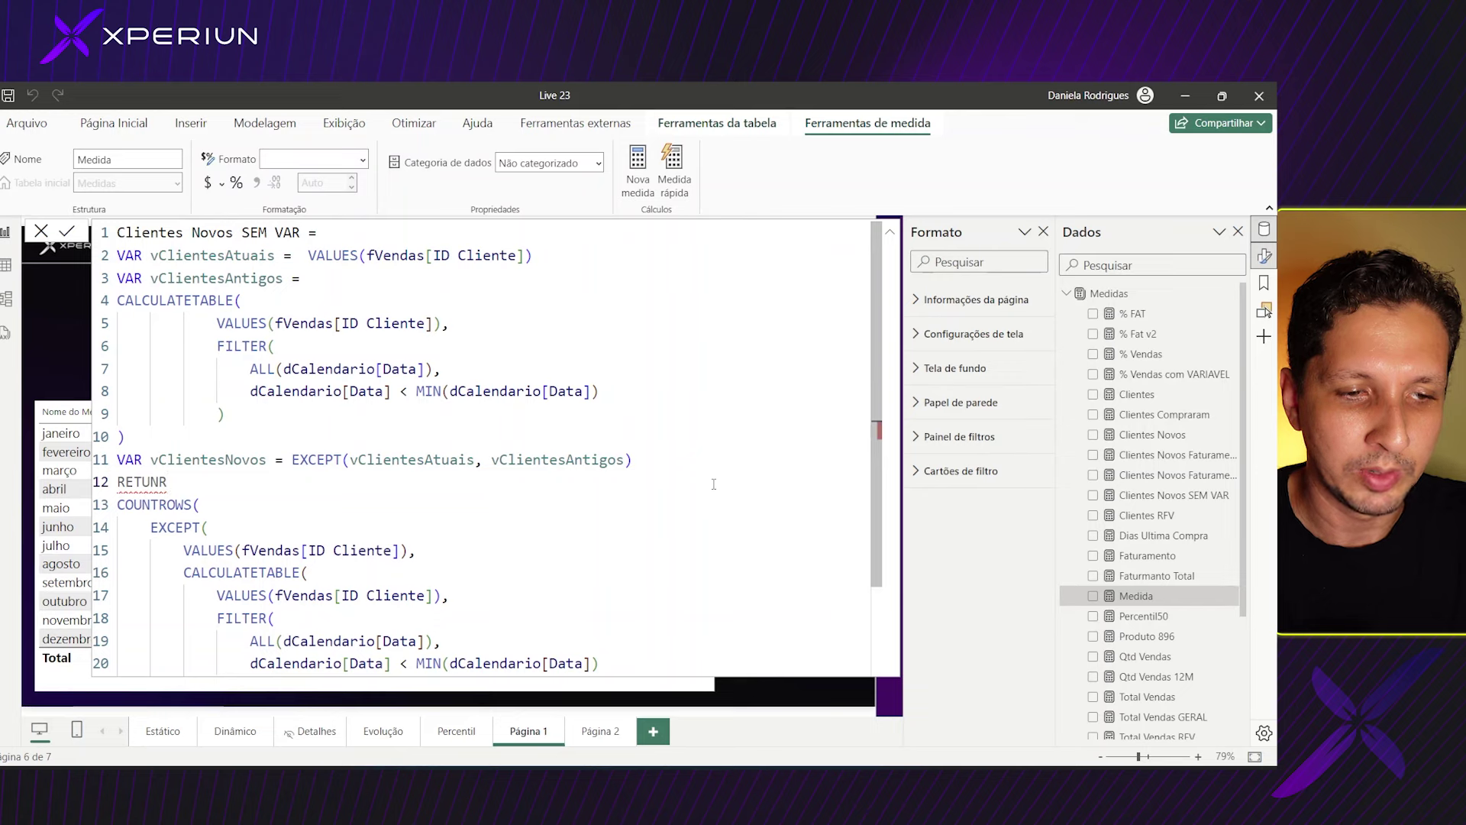
pyautogui.press('BackSpace')
pyautogui.press('BackSpace')
pyautogui.write('RN')
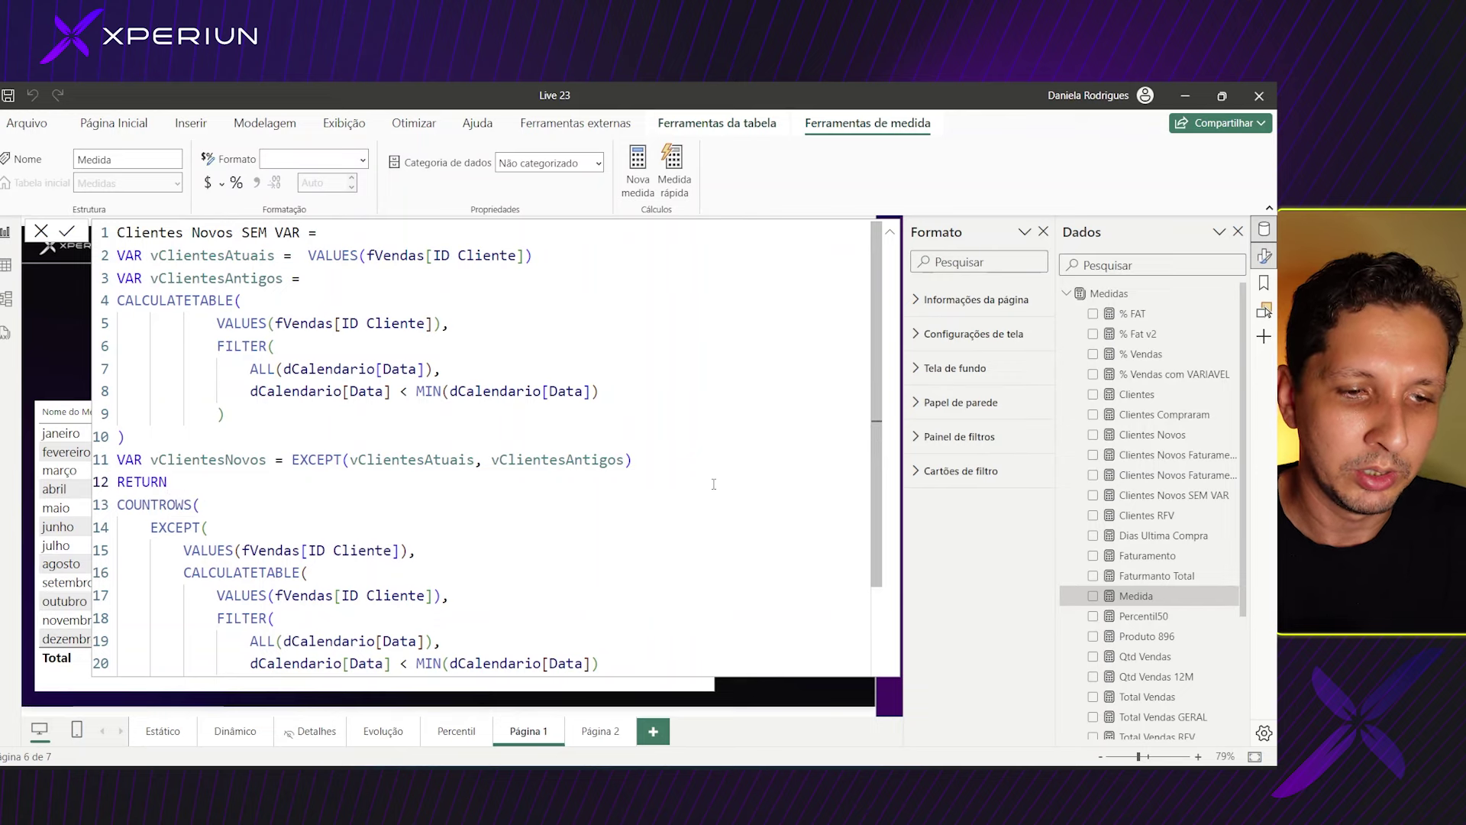
pyautogui.moveTo(151, 527); pyautogui.dragTo(365, 724)
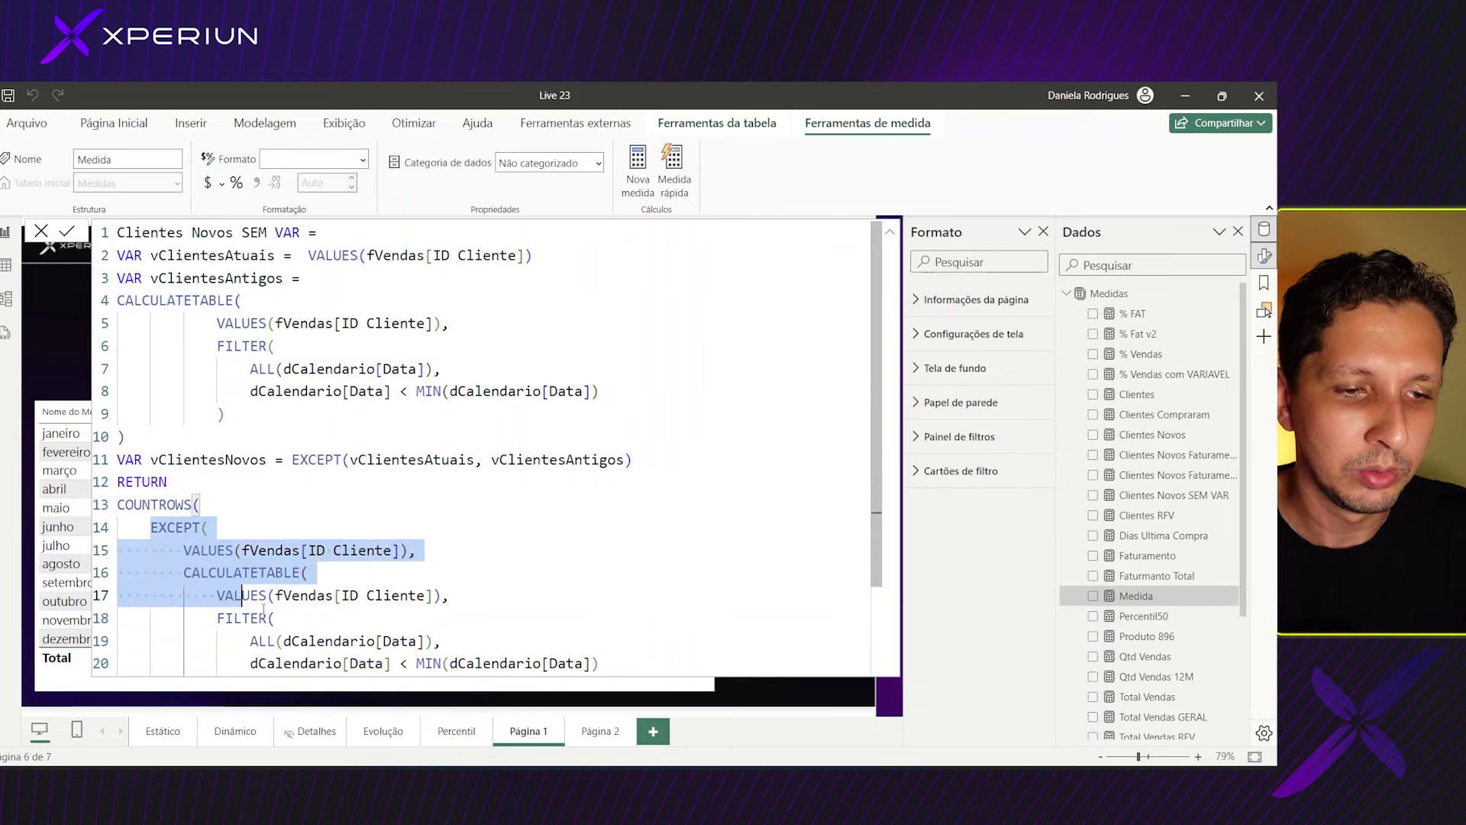
pyautogui.press('BackSpace')
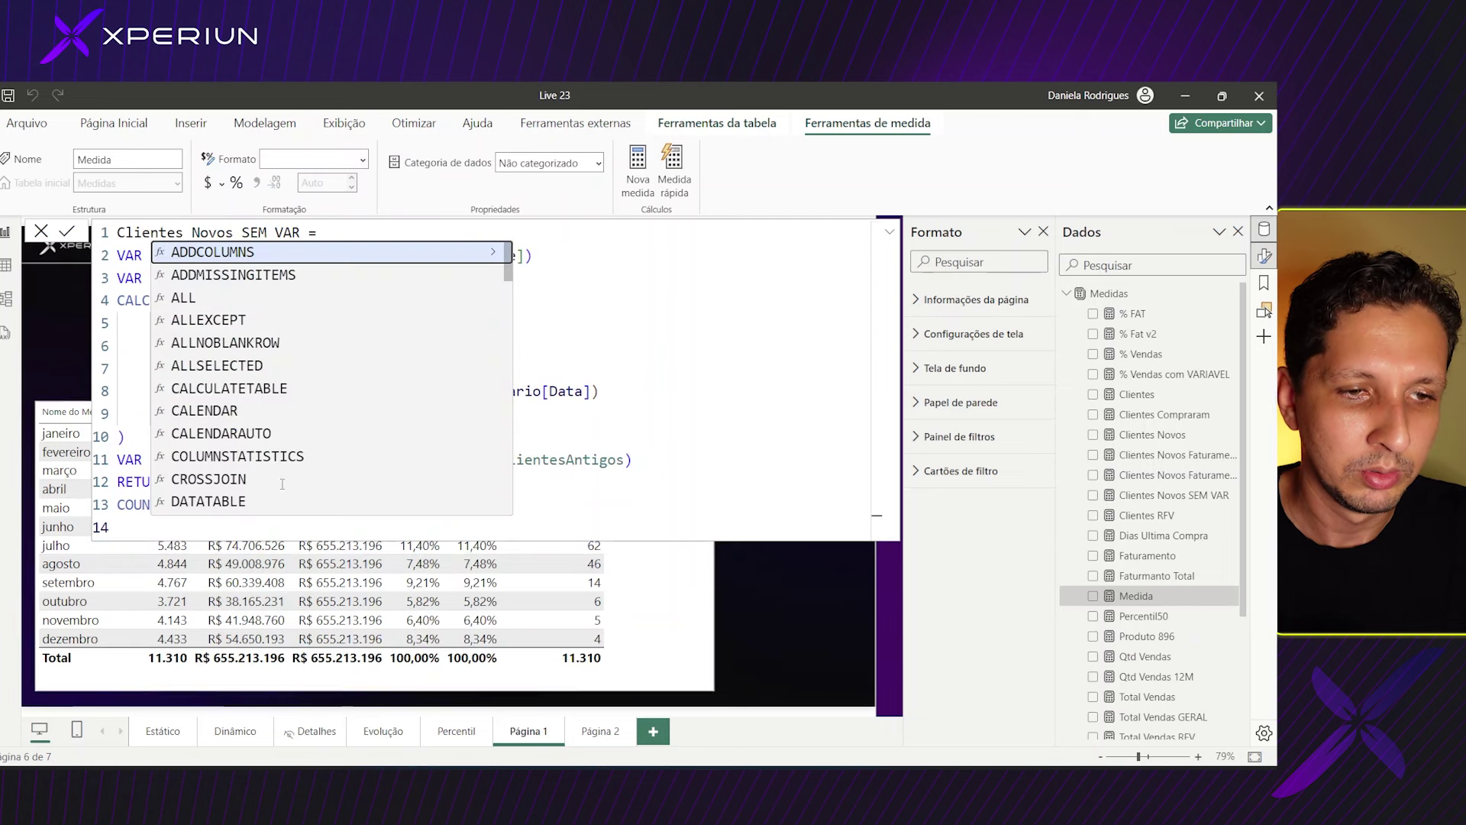
pyautogui.click(121, 527)
pyautogui.press('BackSpace')
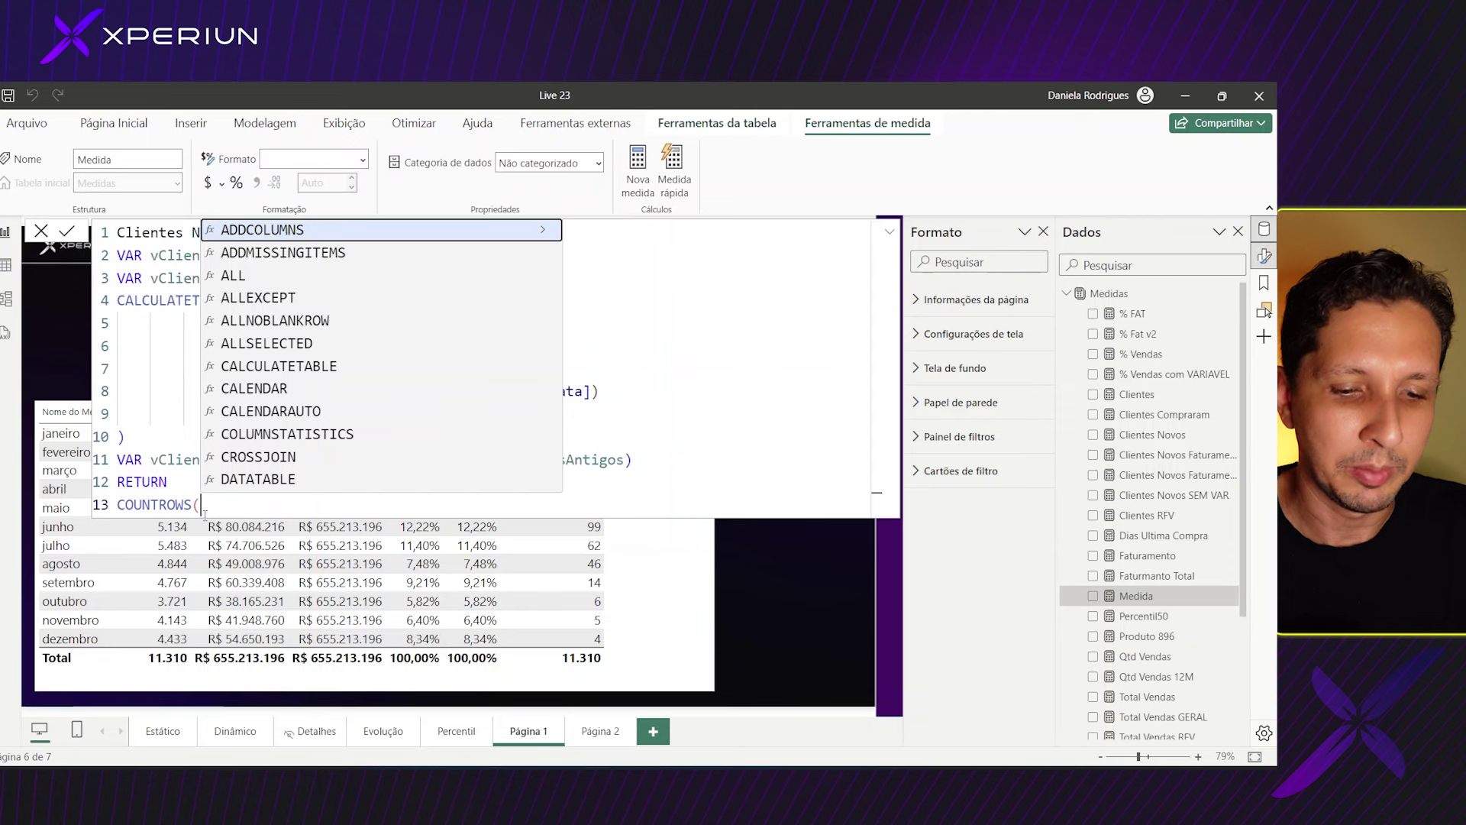
pyautogui.write('VCLI')
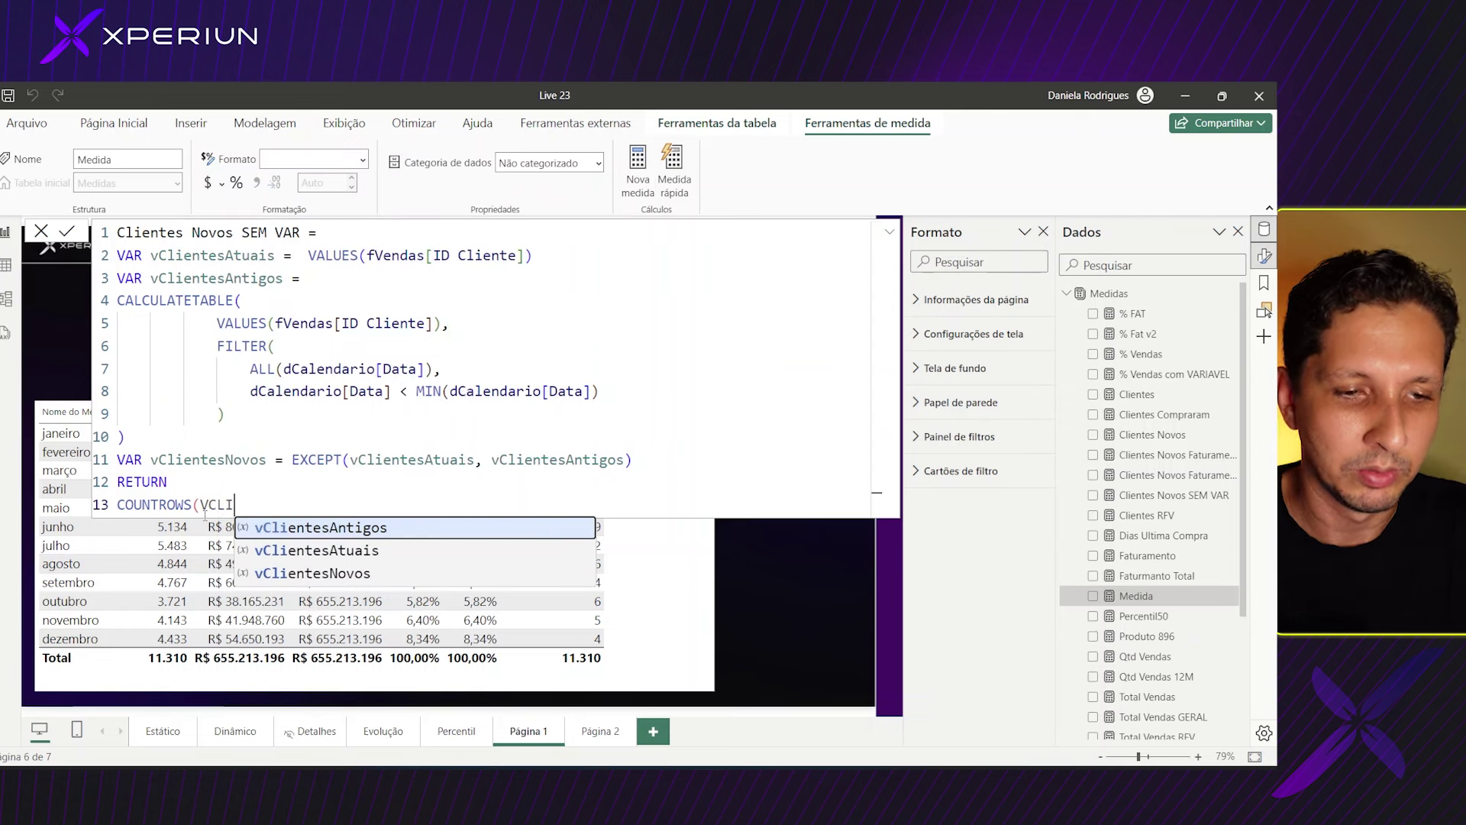
pyautogui.click(298, 581)
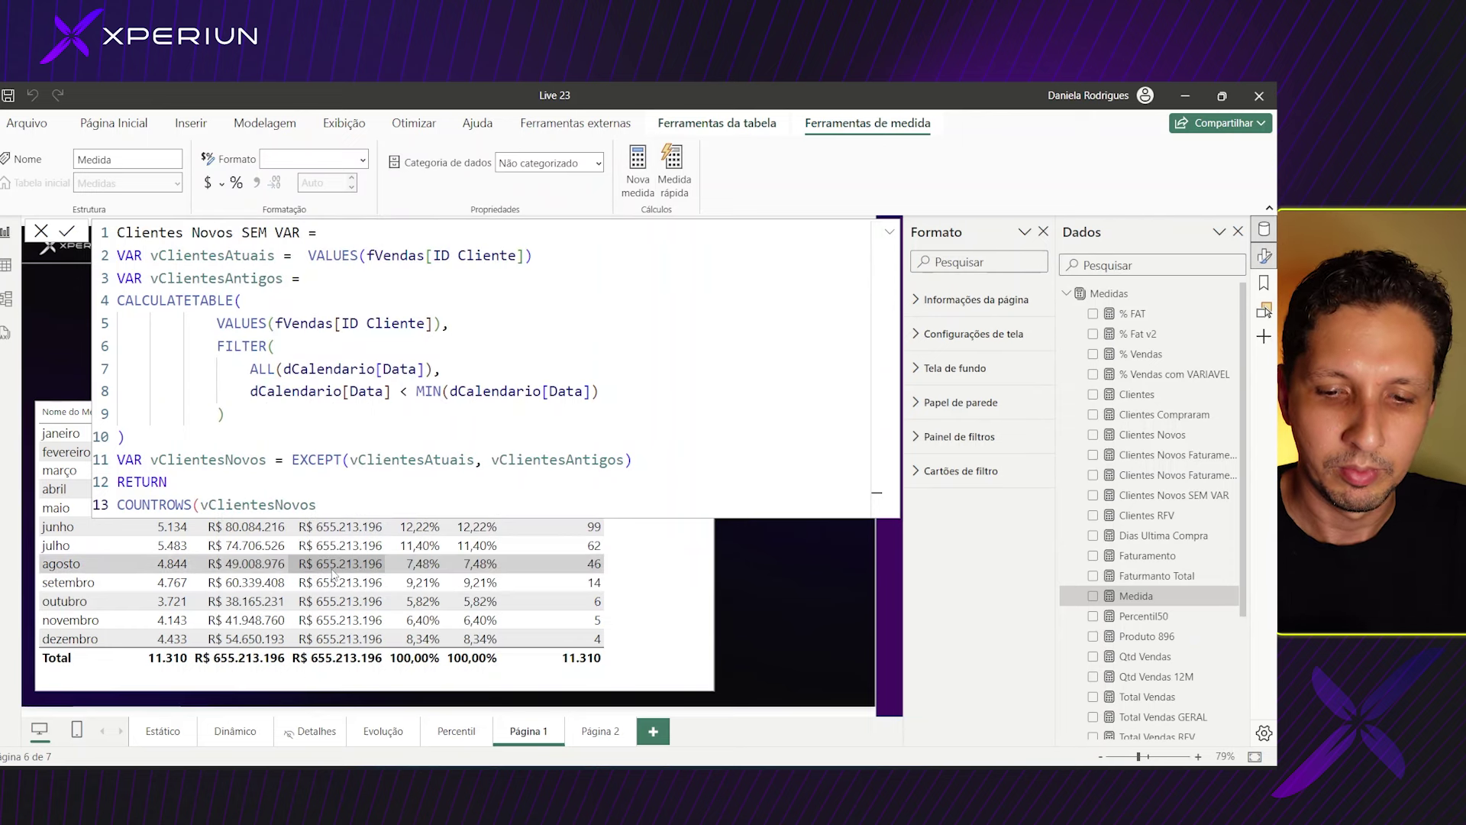
# - Close COUNTROWS, dismiss the duplicate-name warning, and commit the measure as Clientes Novos COM VAR
pyautogui.write(')')
pyautogui.press('Return')
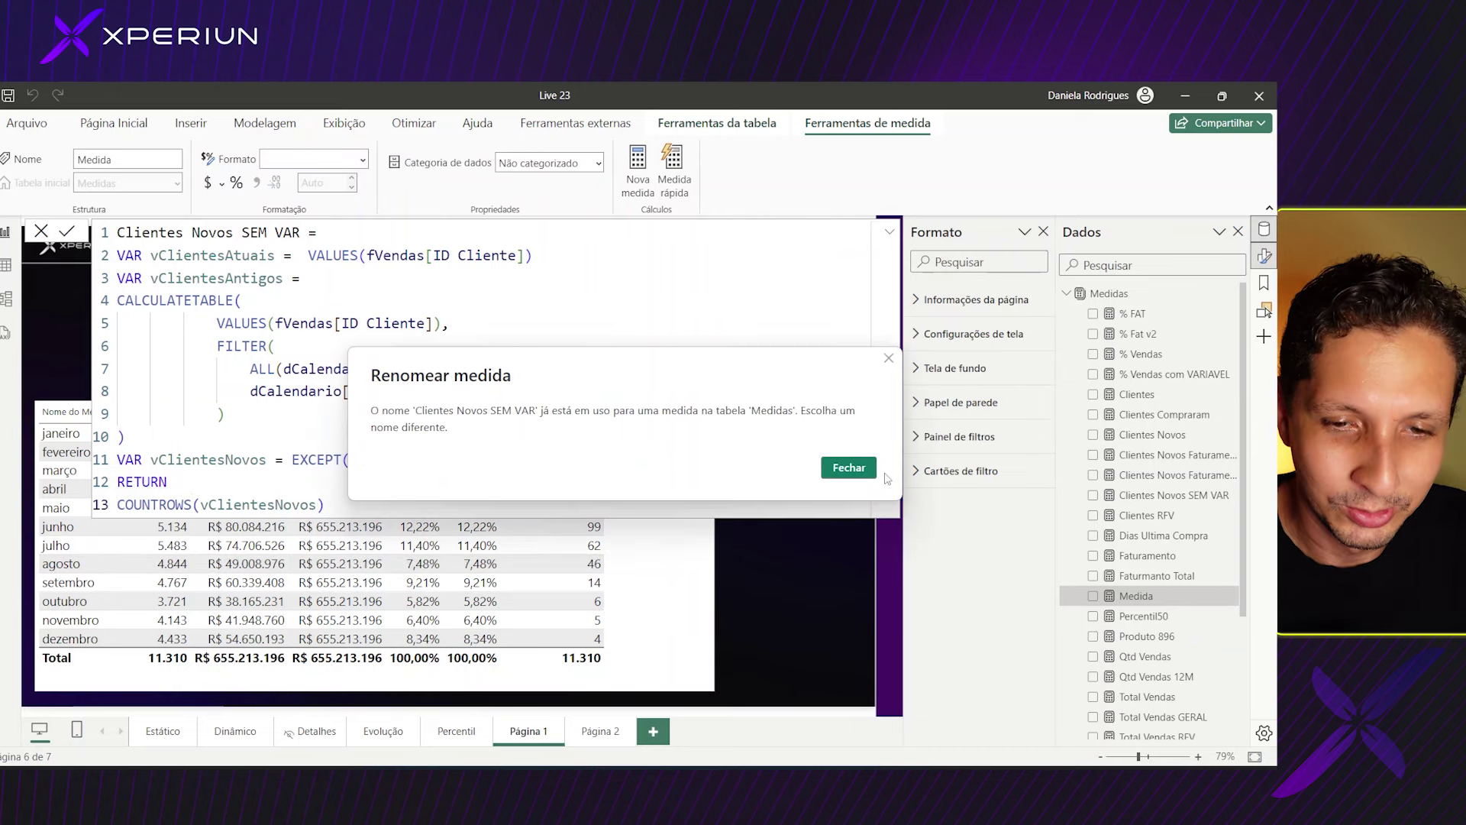
pyautogui.click(845, 472)
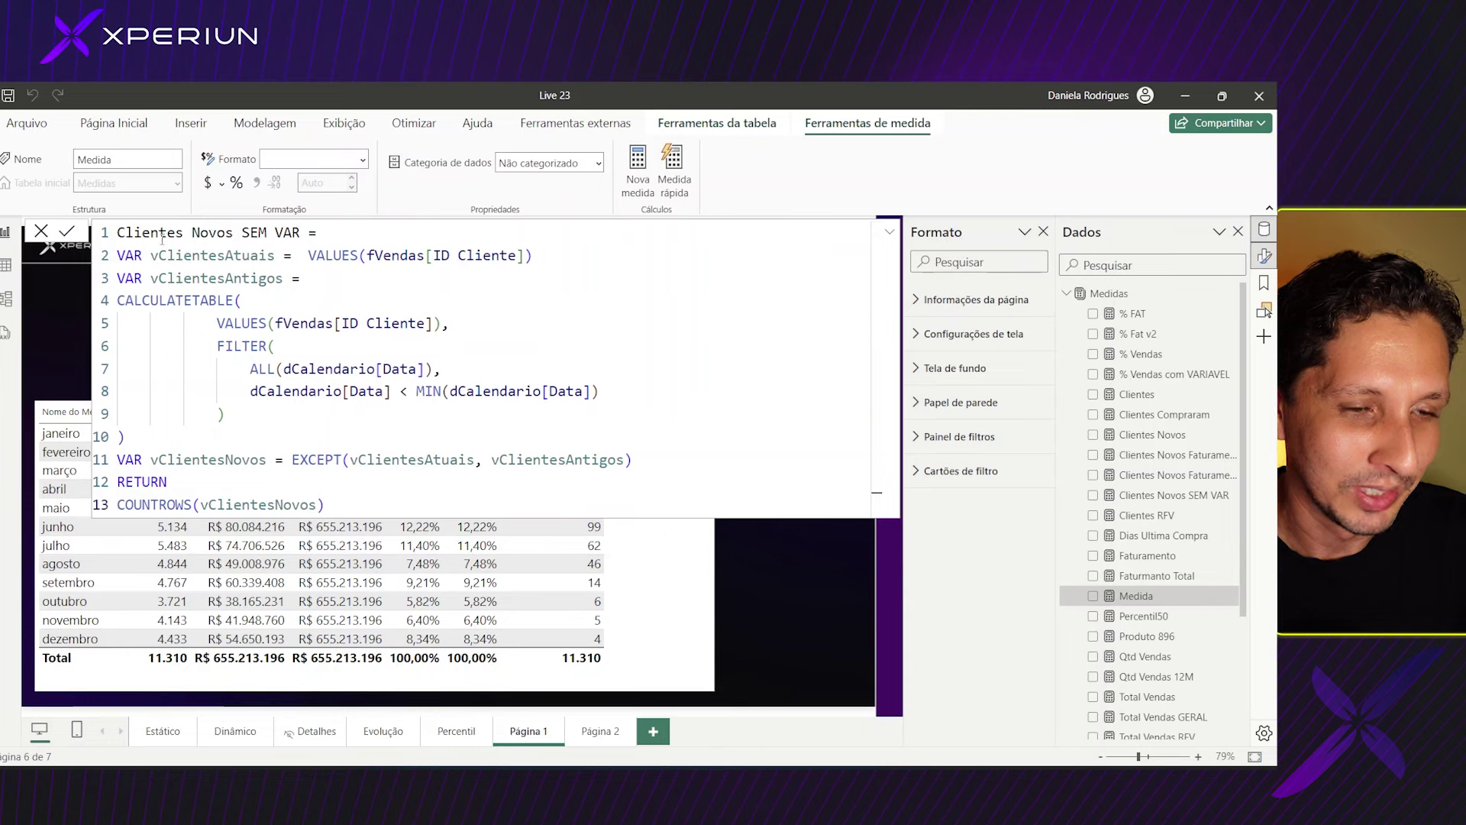
pyautogui.click(269, 233)
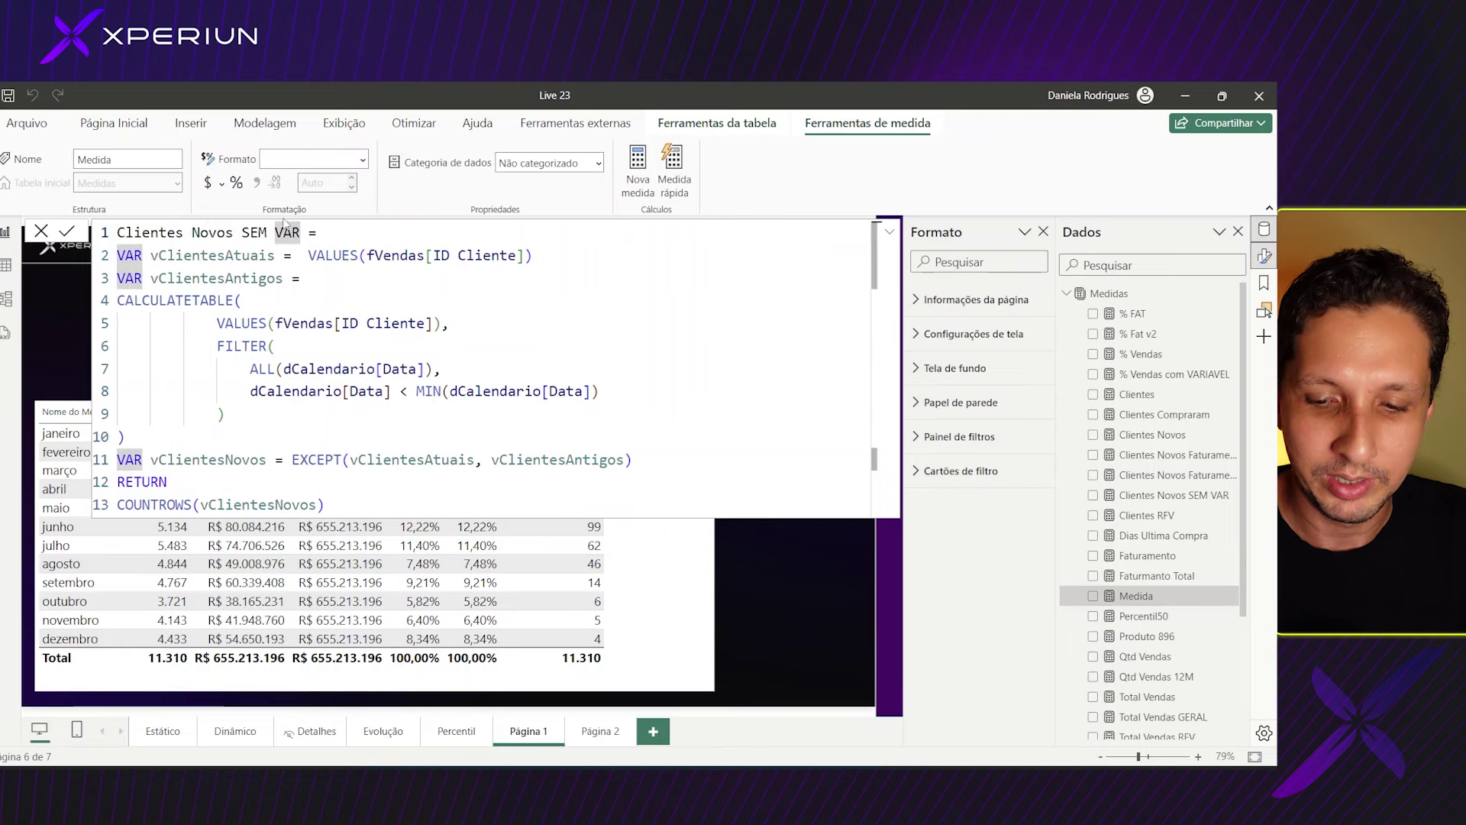
pyautogui.press('BackSpace')
pyautogui.press('BackSpace')
pyautogui.press('BackSpace')
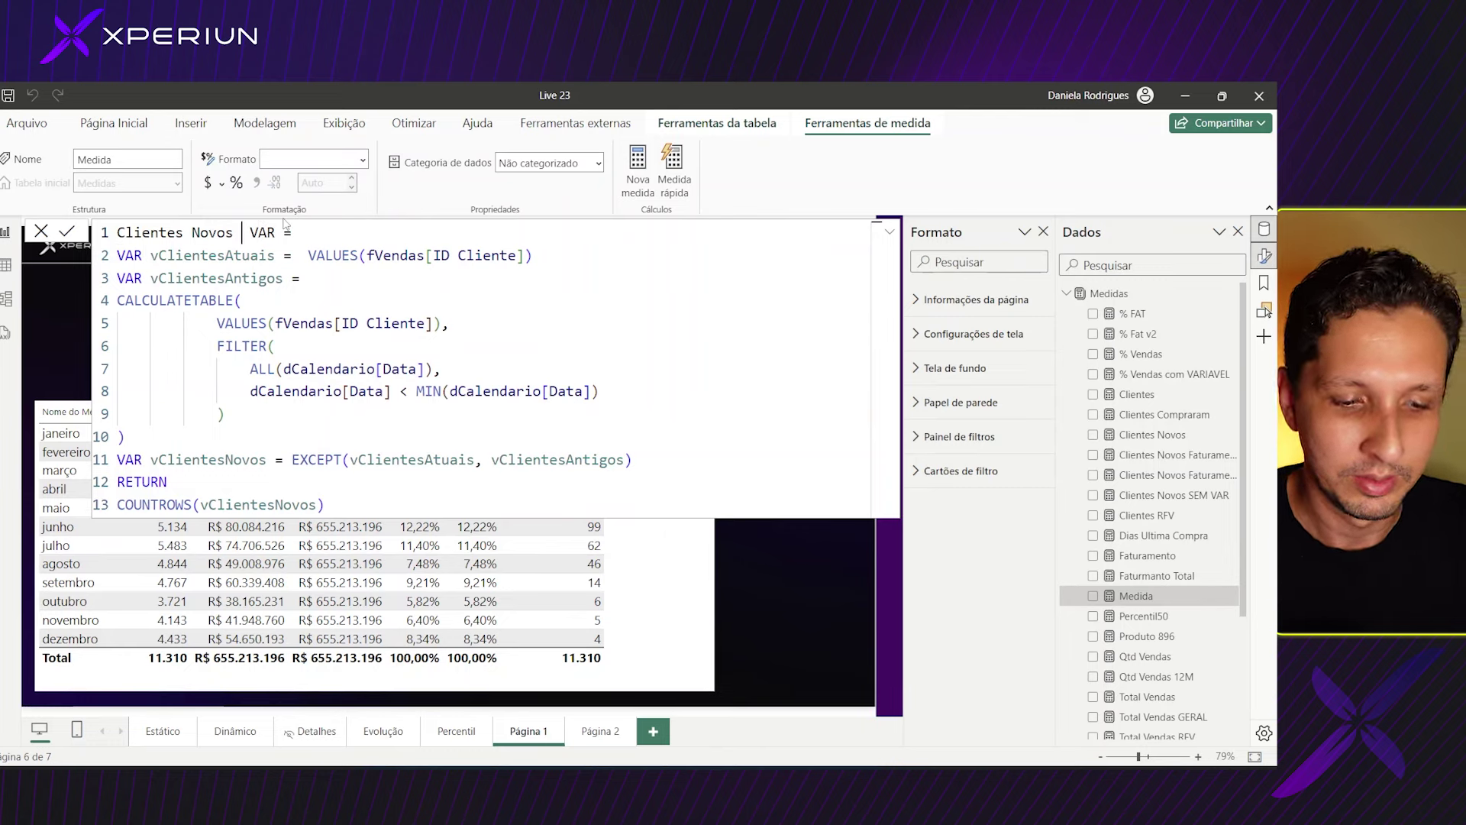
pyautogui.write('COM')
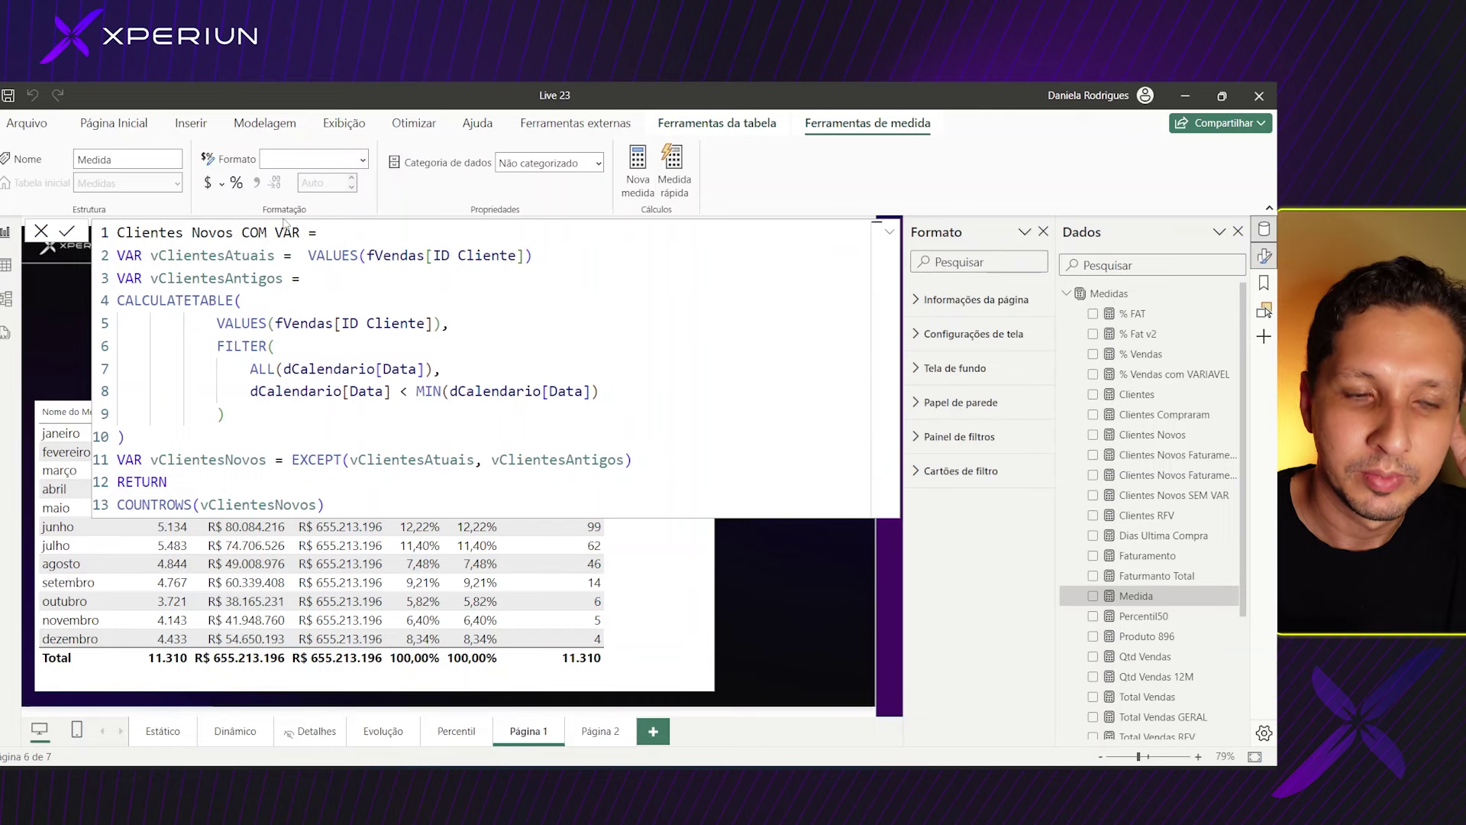
pyautogui.press('Return')
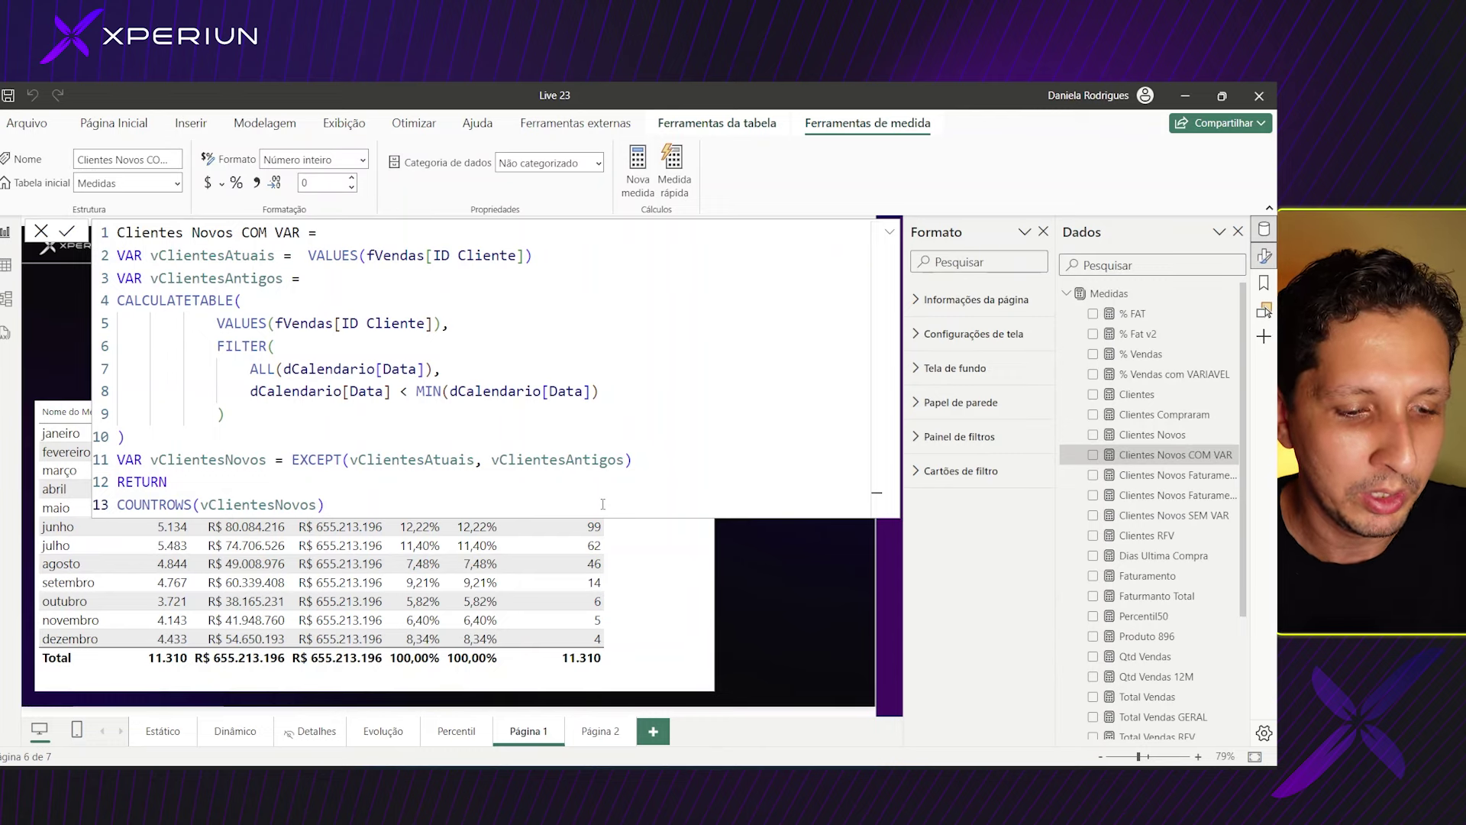
pyautogui.moveTo(115, 504)
pyautogui.mouseDown()
pyautogui.moveTo(187, 471)
pyautogui.moveTo(336, 513)
pyautogui.moveTo(102, 523)
pyautogui.mouseUp()
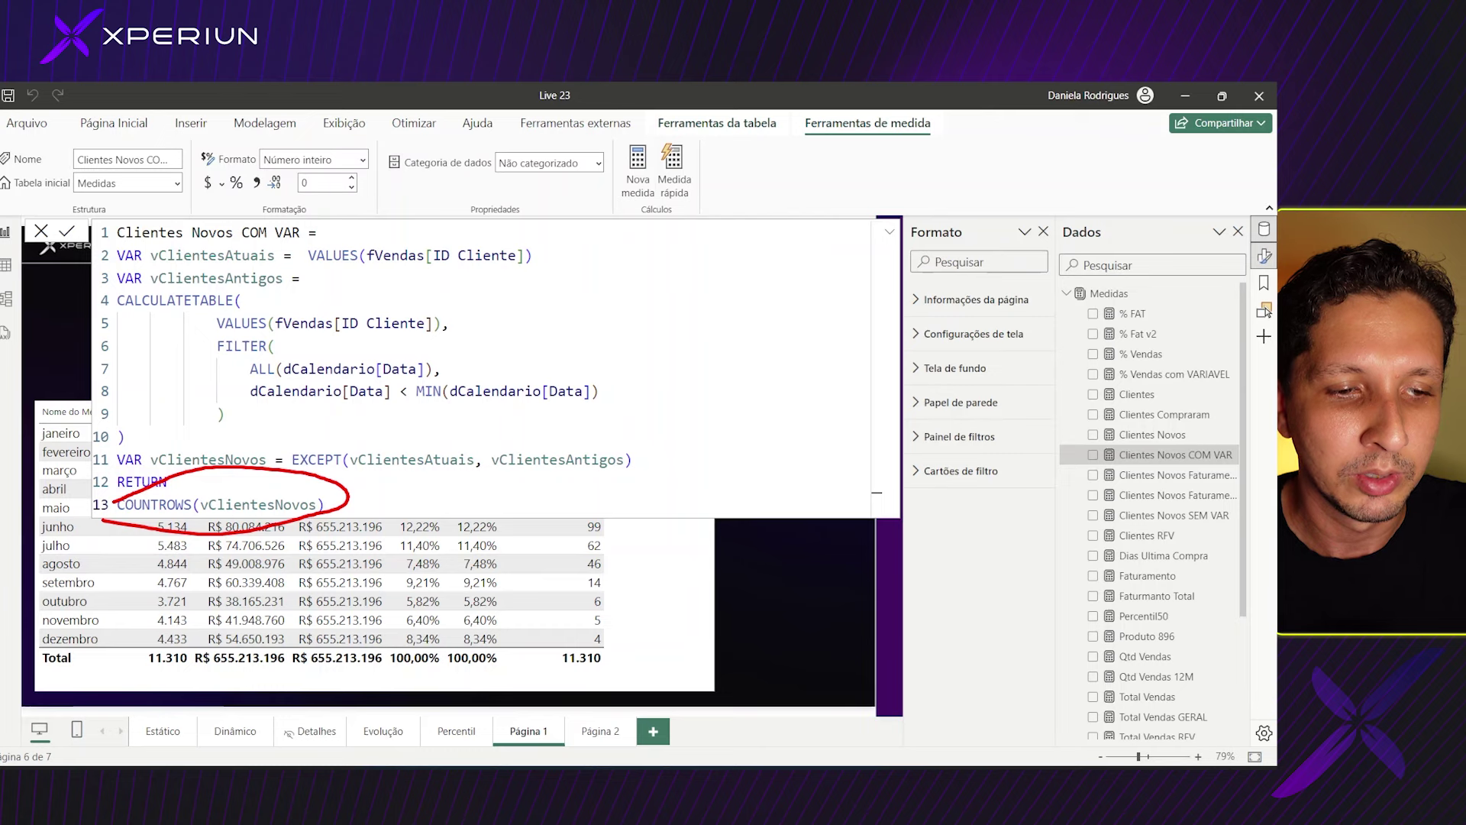
pyautogui.moveTo(148, 459); pyautogui.dragTo(200, 446)
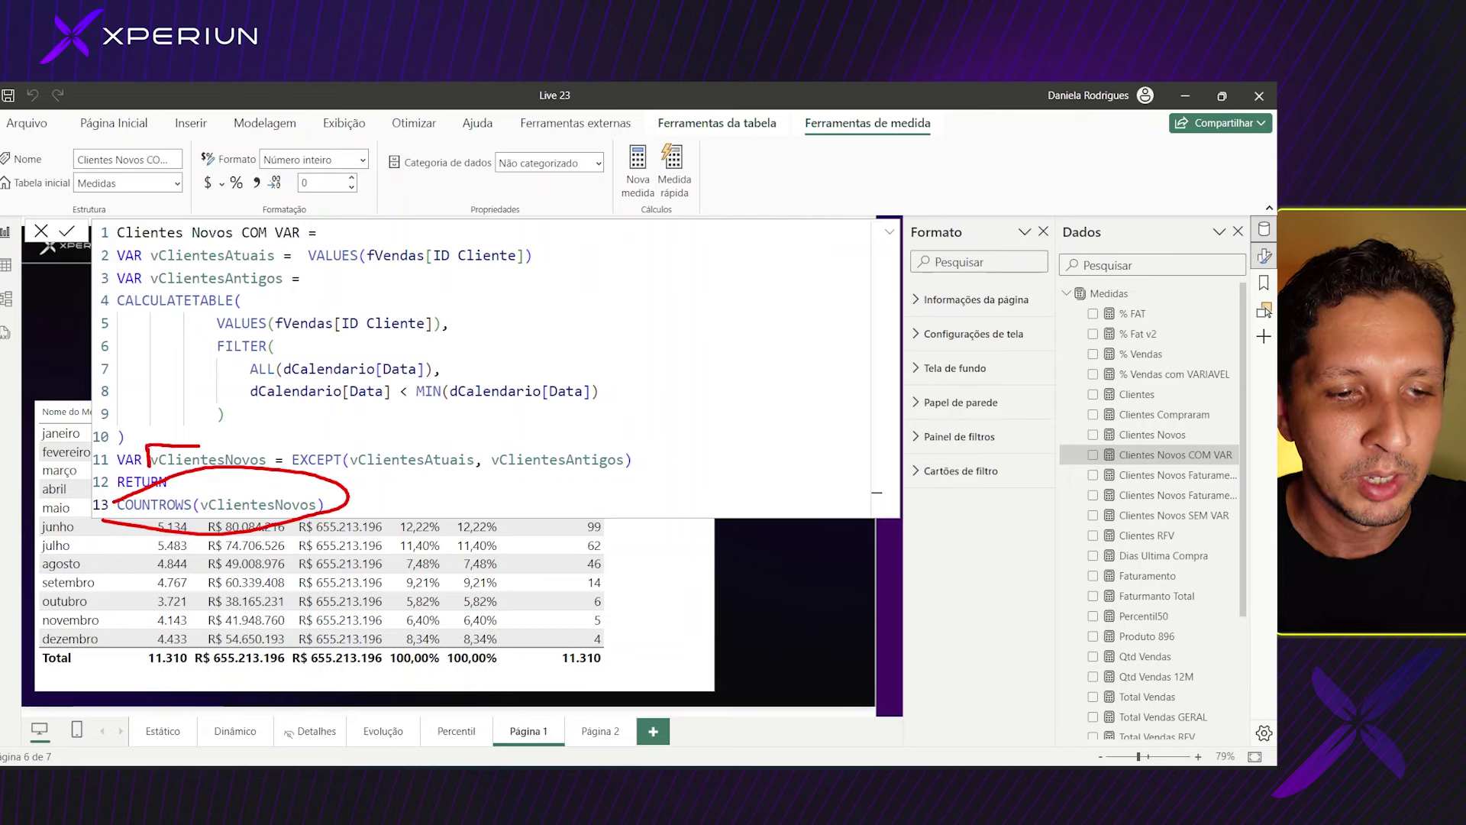
pyautogui.moveTo(343, 462)
pyautogui.mouseDown()
pyautogui.moveTo(285, 461)
pyautogui.moveTo(330, 443)
pyautogui.mouseUp()
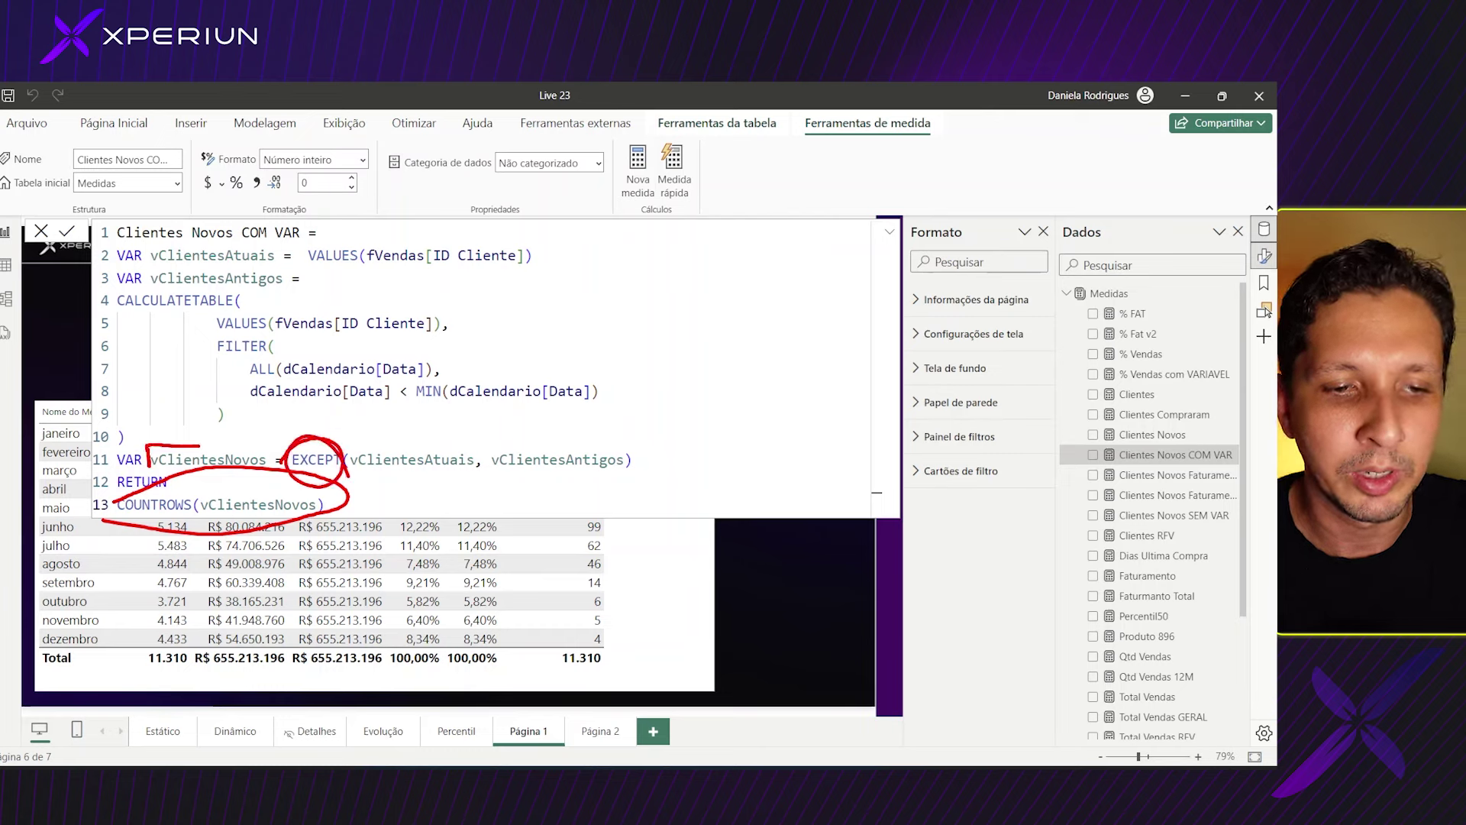
pyautogui.moveTo(355, 479)
pyautogui.mouseDown()
pyautogui.moveTo(475, 478)
pyautogui.moveTo(347, 437)
pyautogui.mouseUp()
pyautogui.moveTo(669, 364)
pyautogui.mouseDown()
pyautogui.moveTo(604, 440)
pyautogui.moveTo(626, 428)
pyautogui.mouseUp()
pyautogui.moveTo(523, 418); pyautogui.dragTo(474, 449)
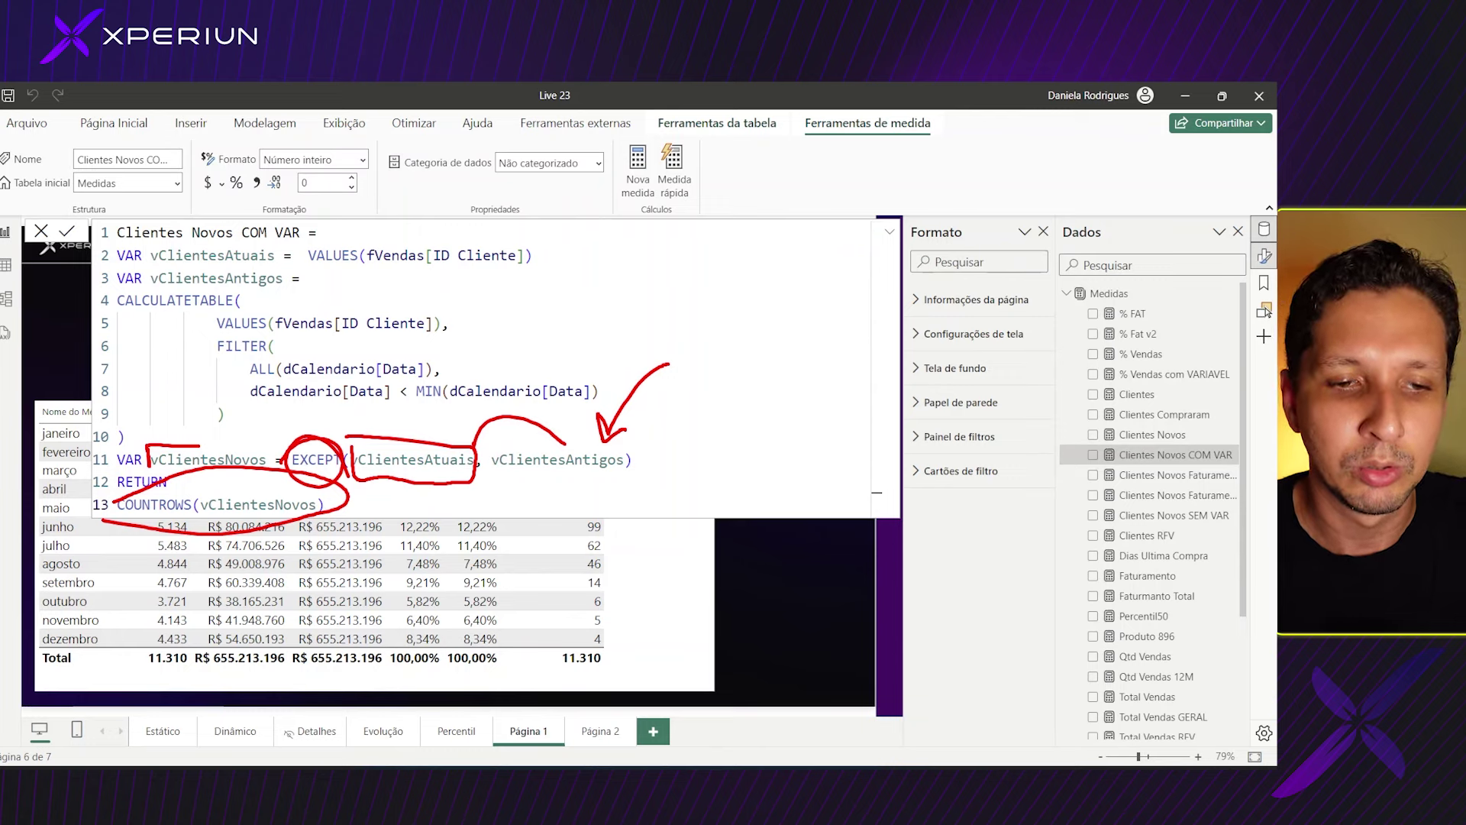
pyautogui.moveTo(505, 469)
pyautogui.mouseDown()
pyautogui.moveTo(550, 437)
pyautogui.moveTo(493, 462)
pyautogui.mouseUp()
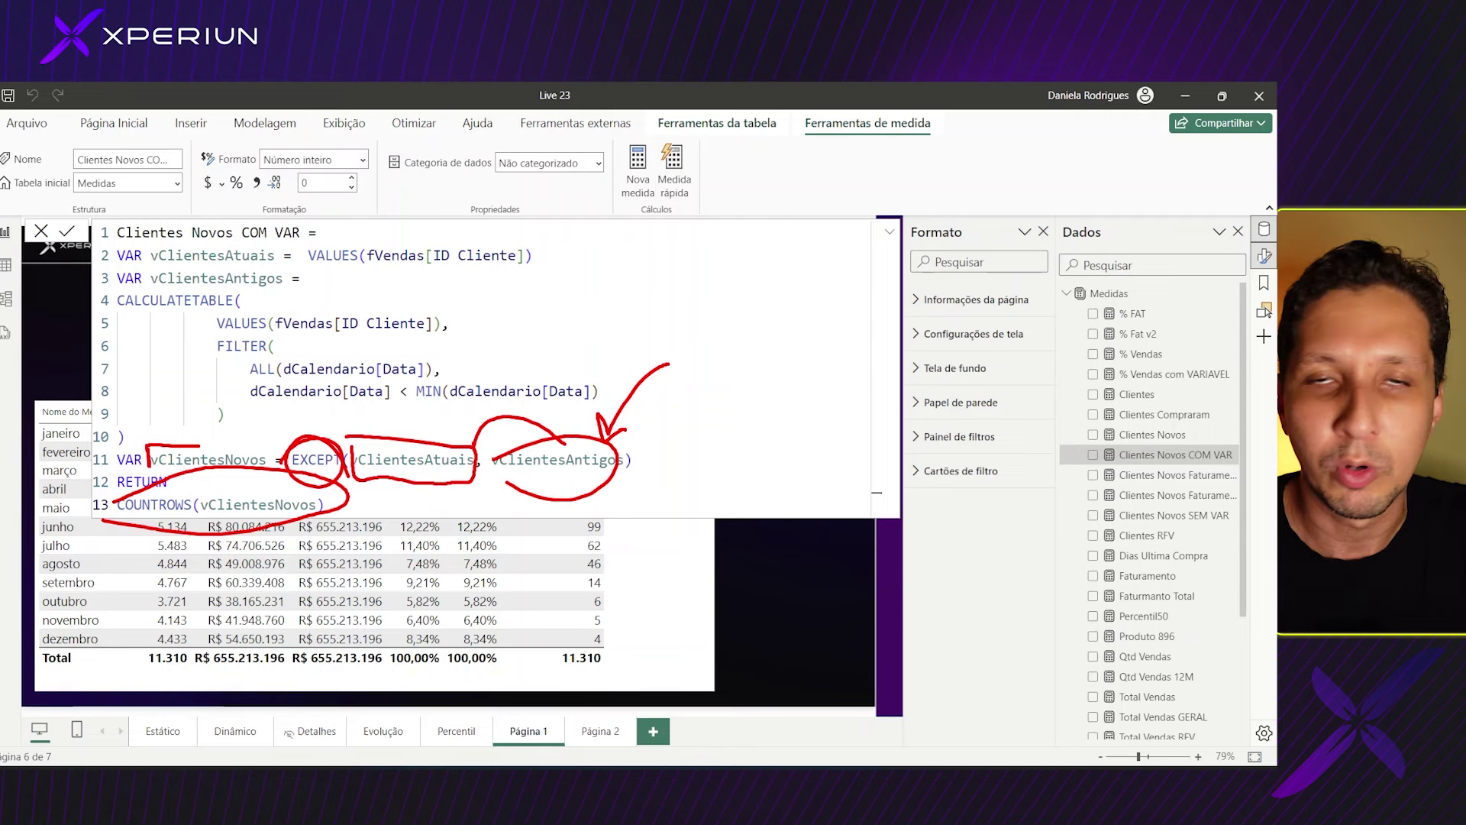
pyautogui.press('Escape')
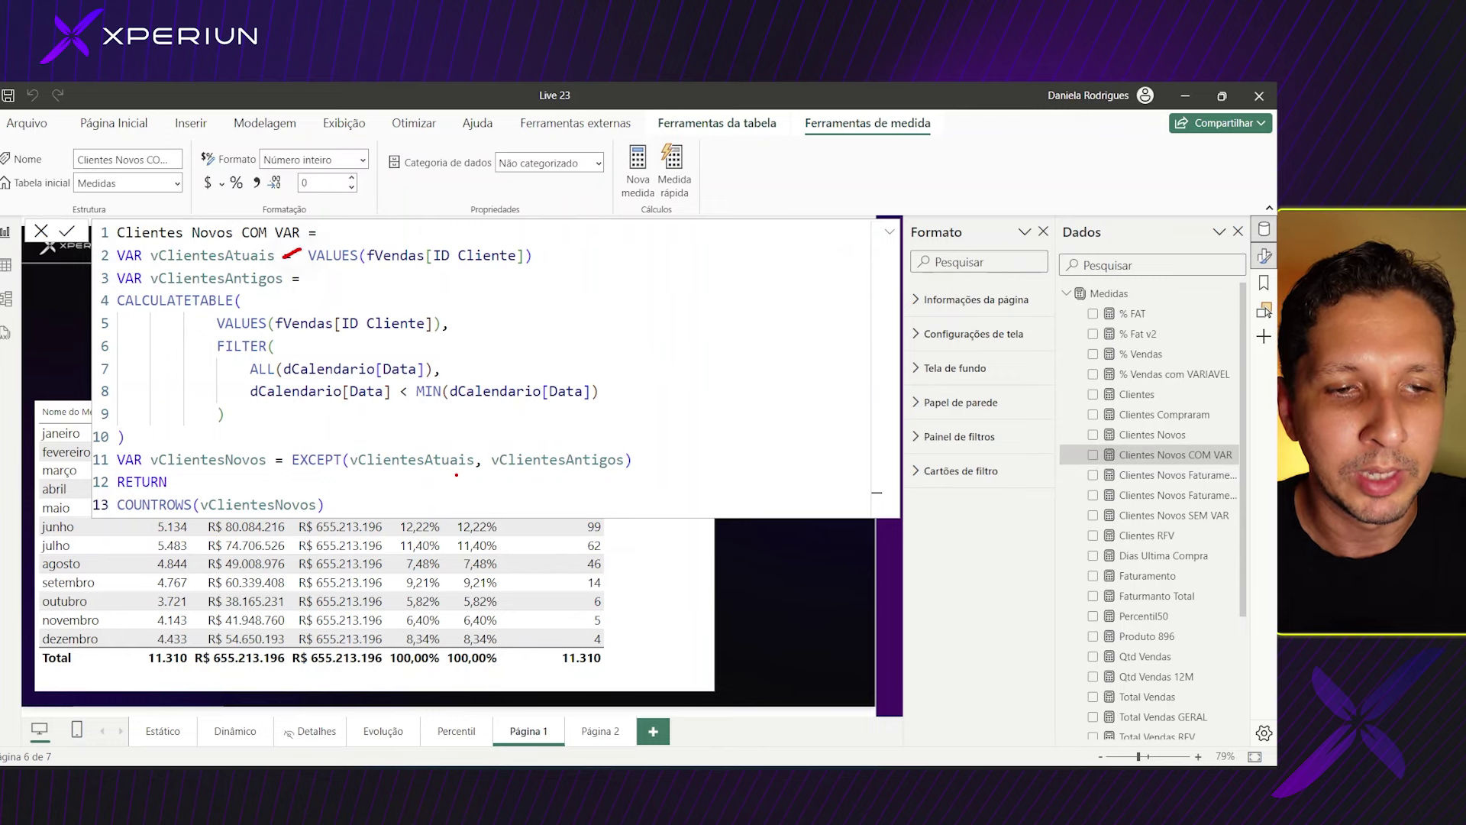
pyautogui.moveTo(300, 250); pyautogui.dragTo(286, 273)
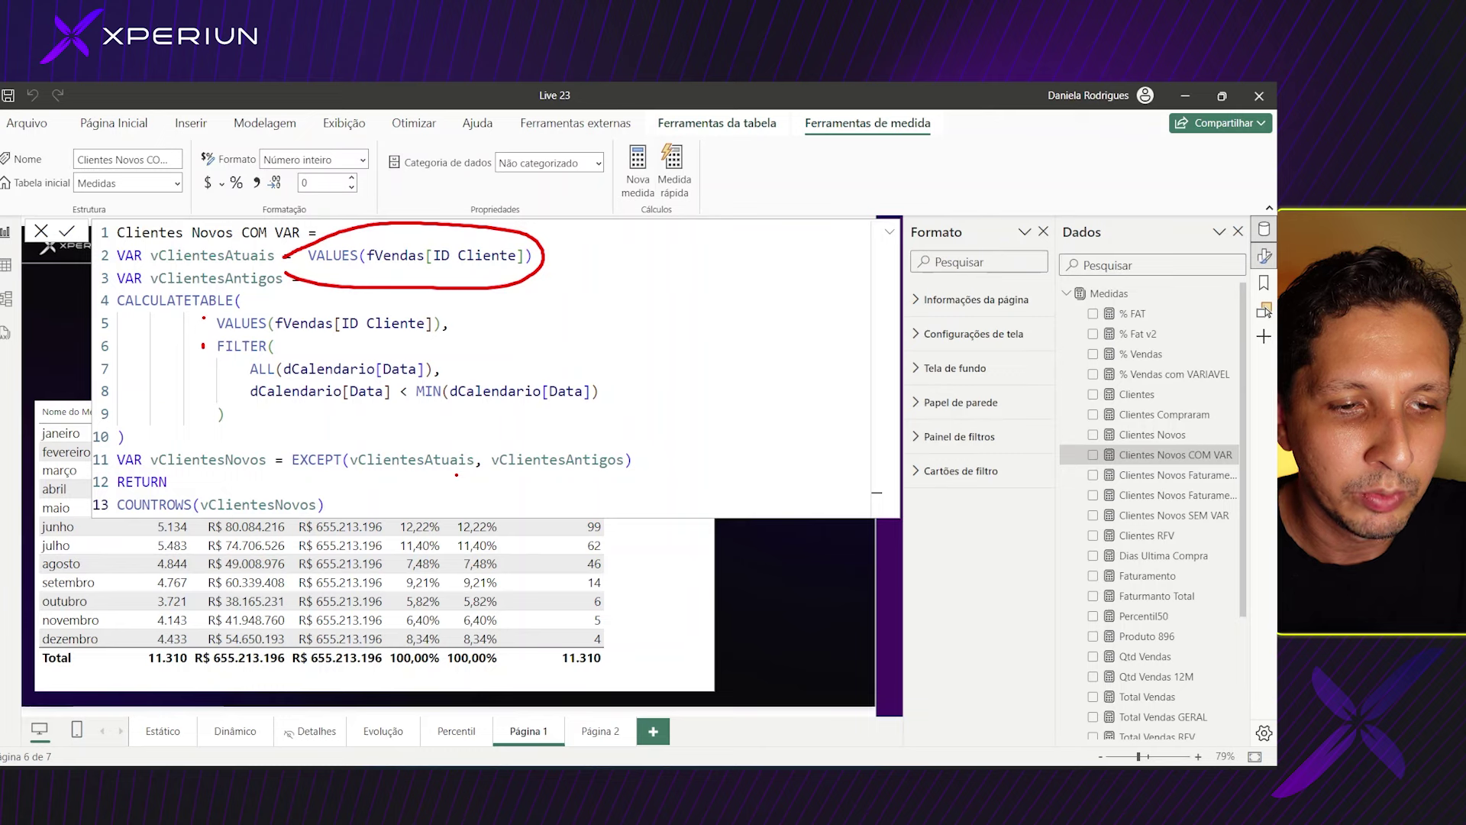
pyautogui.moveTo(203, 346); pyautogui.dragTo(217, 394)
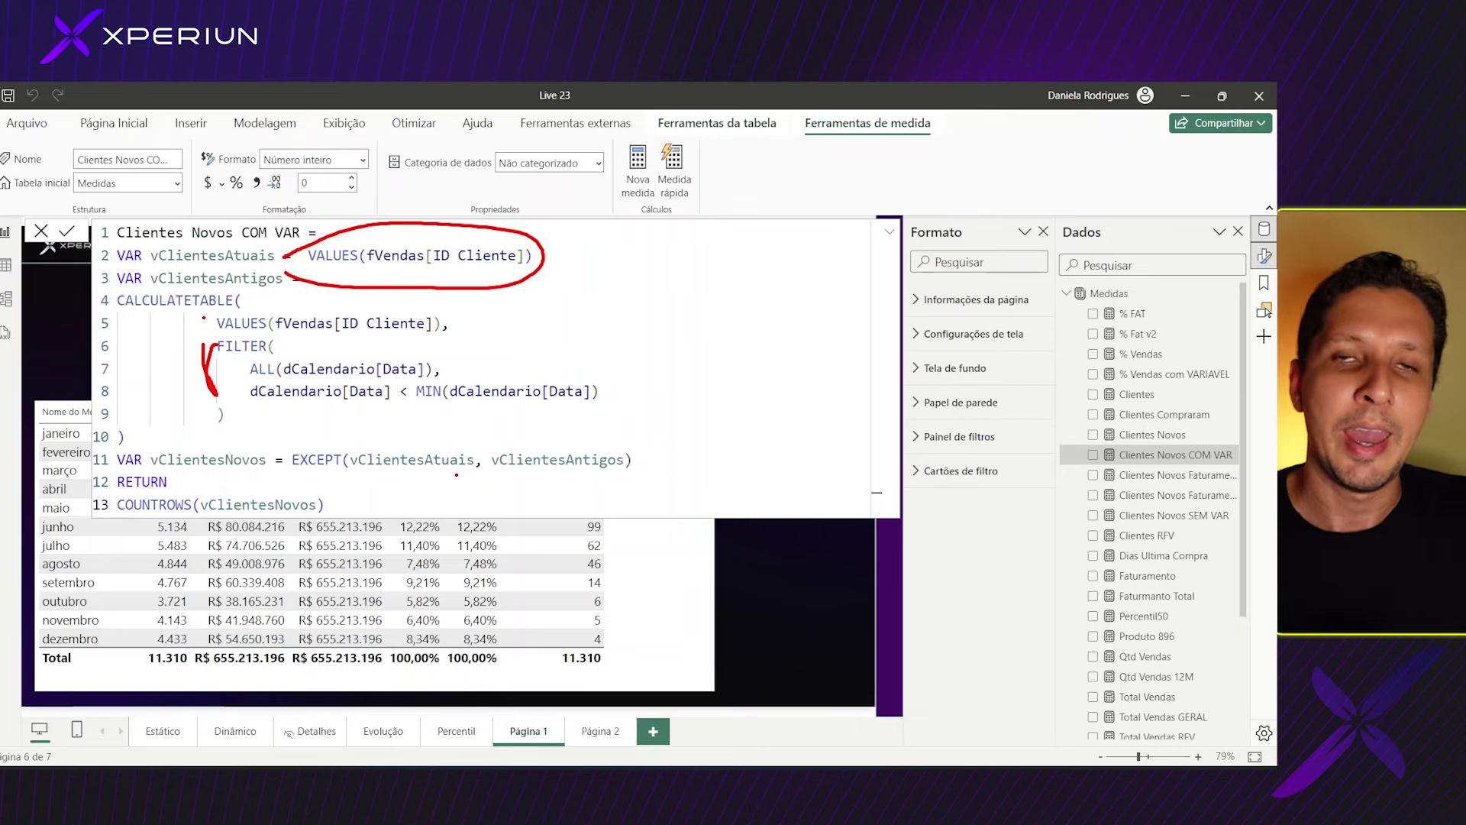
pyautogui.press('Escape')
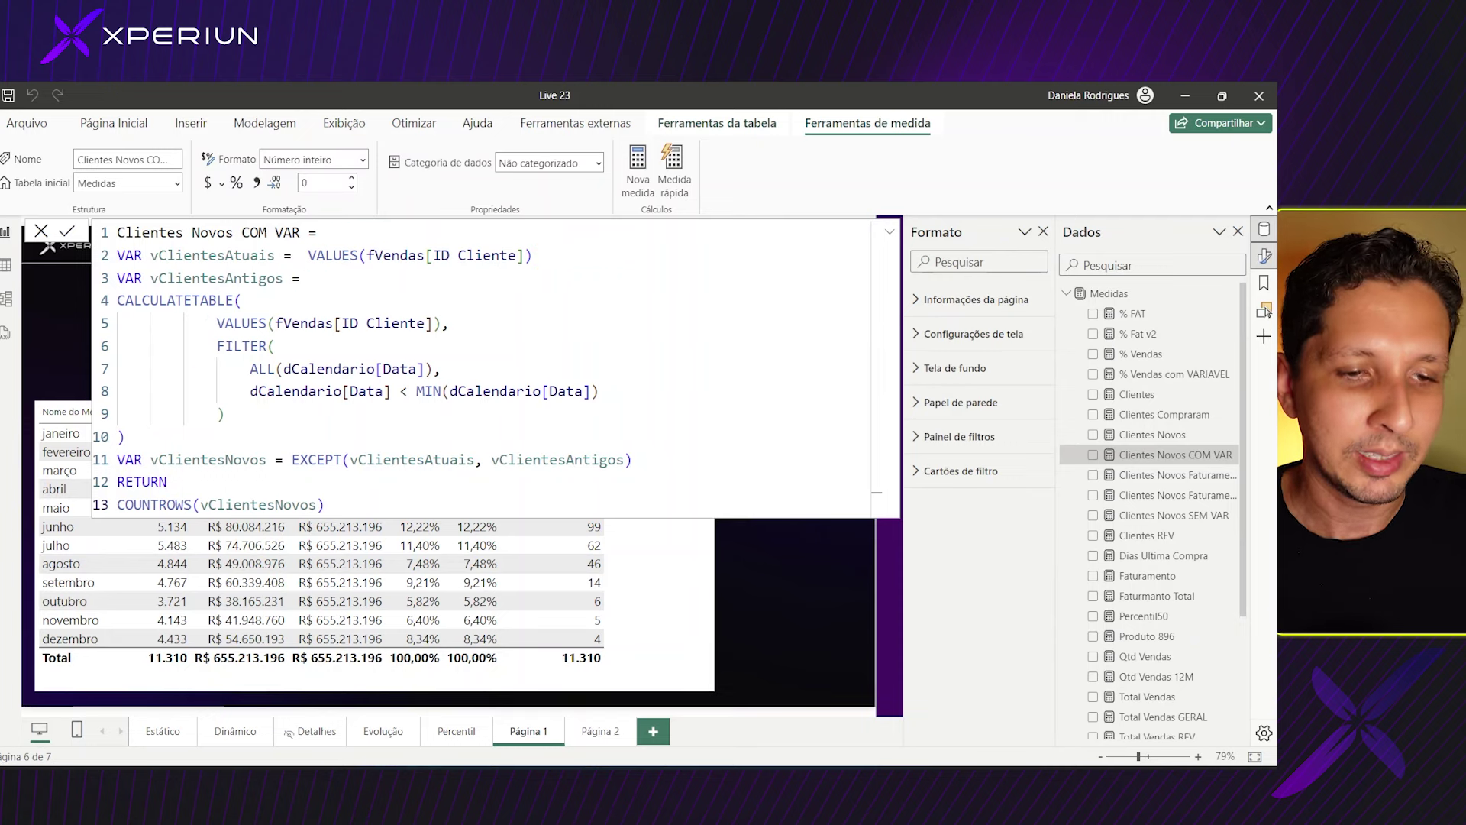
pyautogui.moveTo(1162, 455)
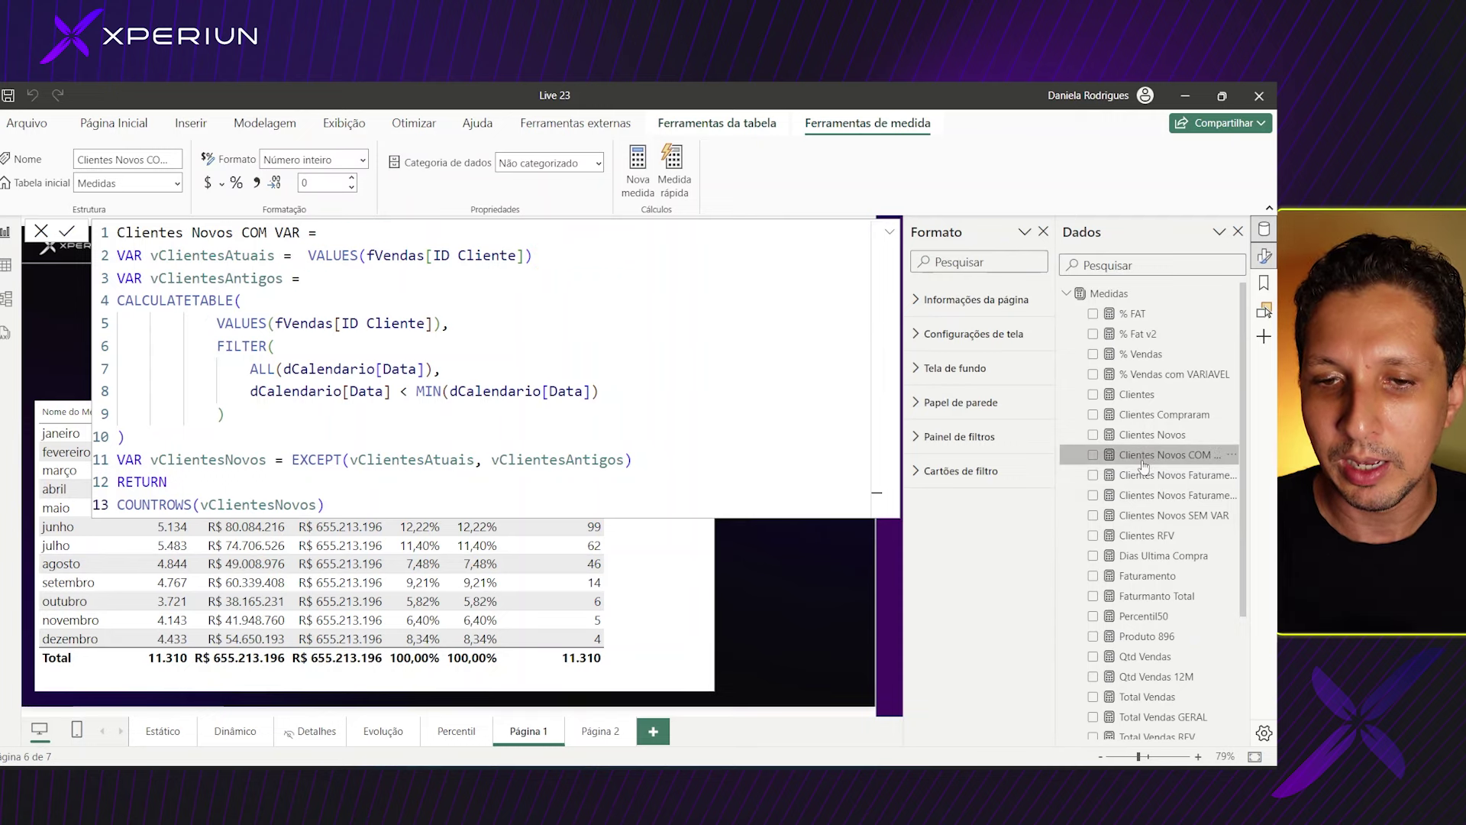
# - View the Clientes Novos SEM VAR DAX formula, then return to the report's month table
pyautogui.click(1185, 517)
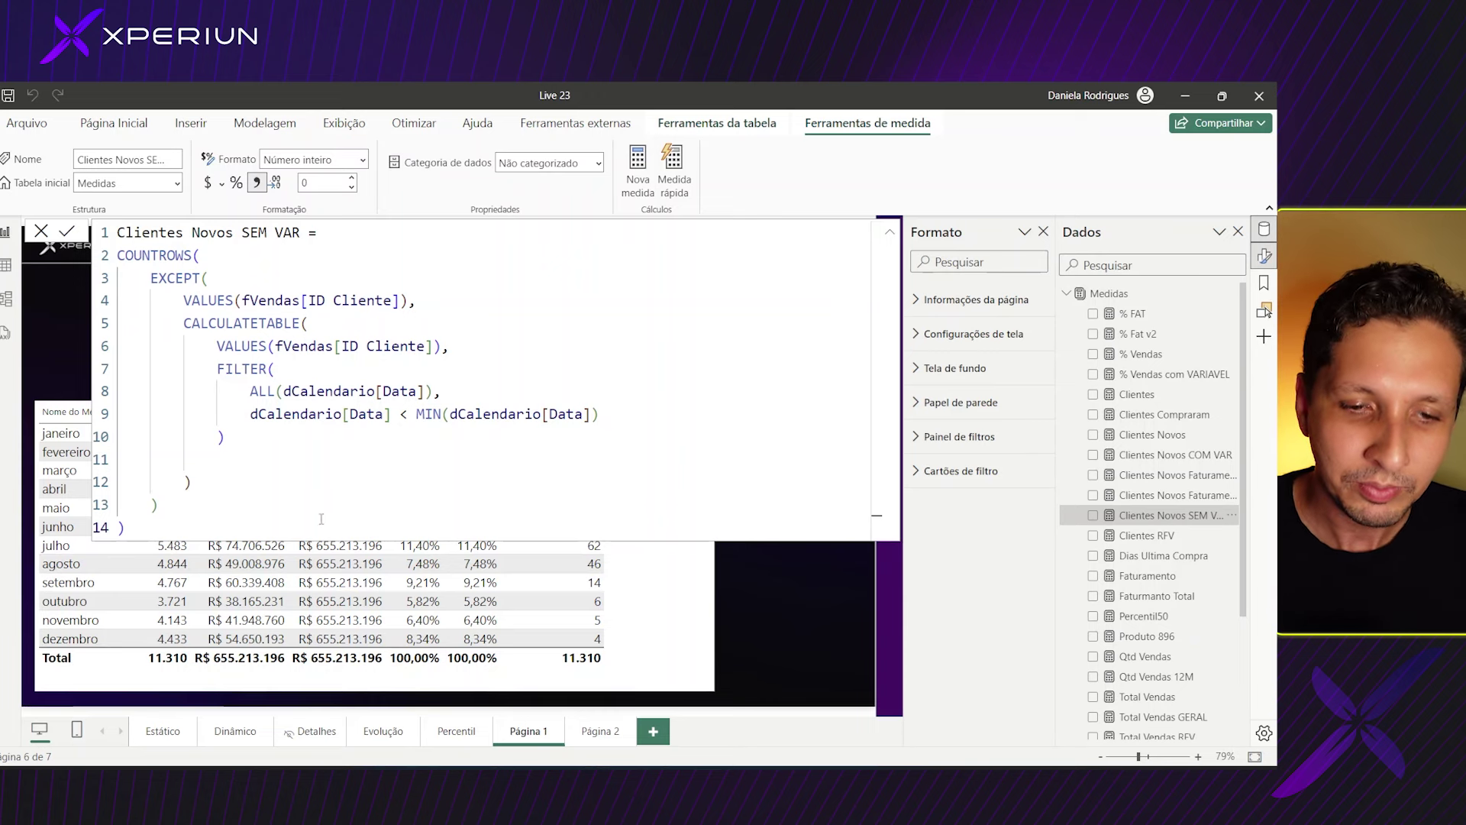
pyautogui.click(821, 497)
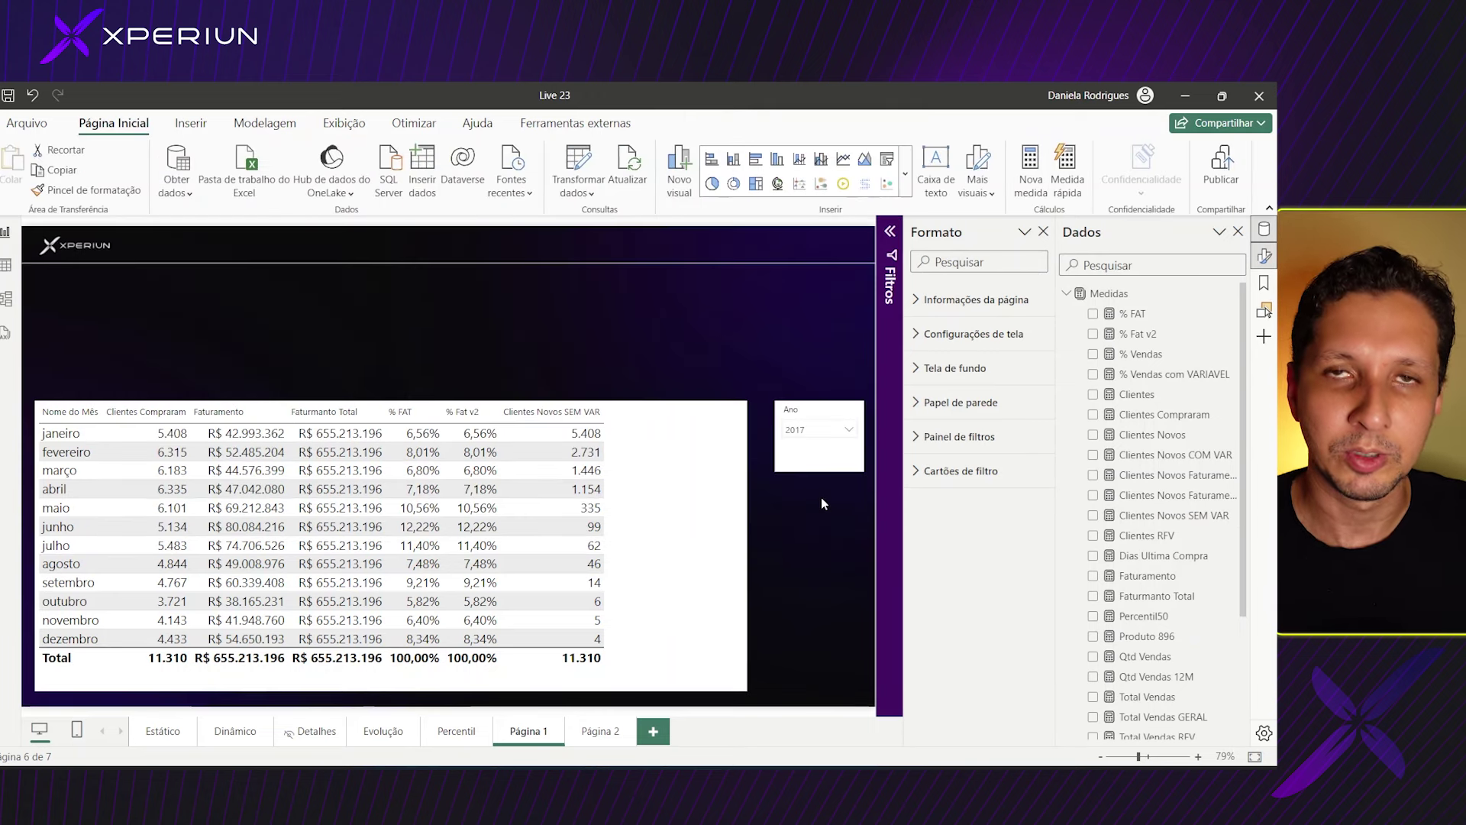
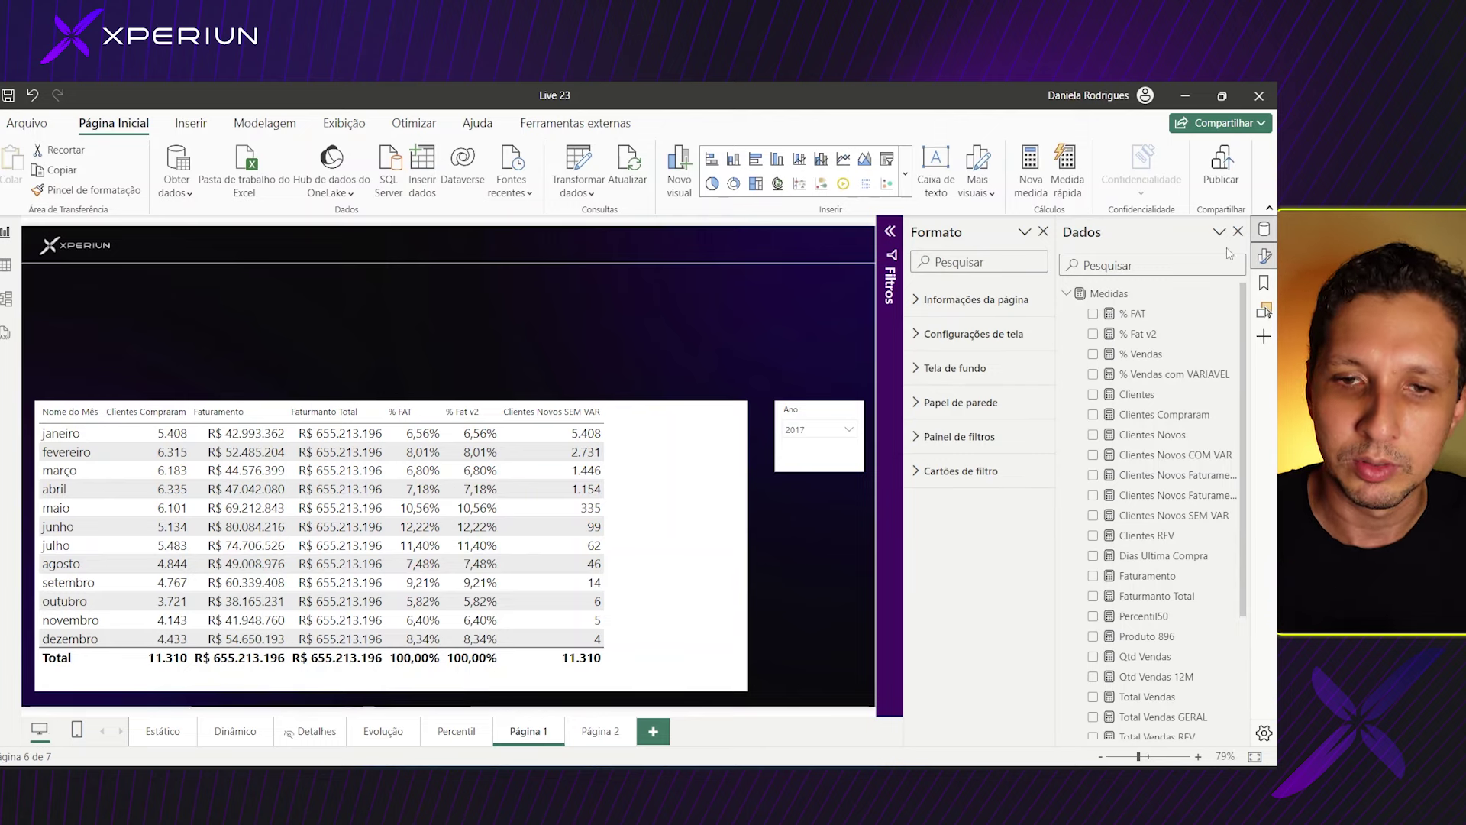
# - Create a new measure in the Medidas table from its context menu
pyautogui.rightClick(1109, 299)
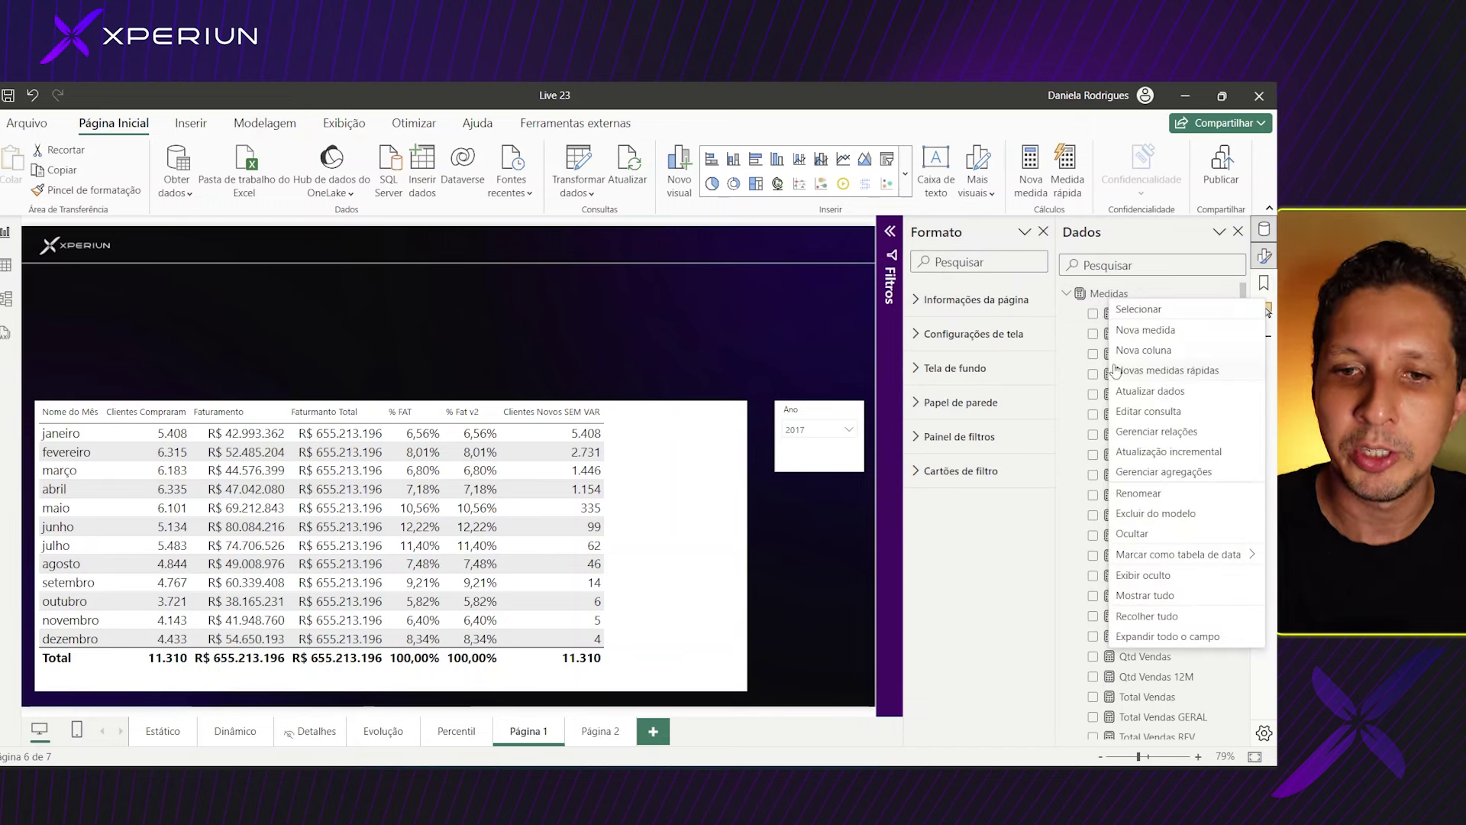
pyautogui.click(1147, 330)
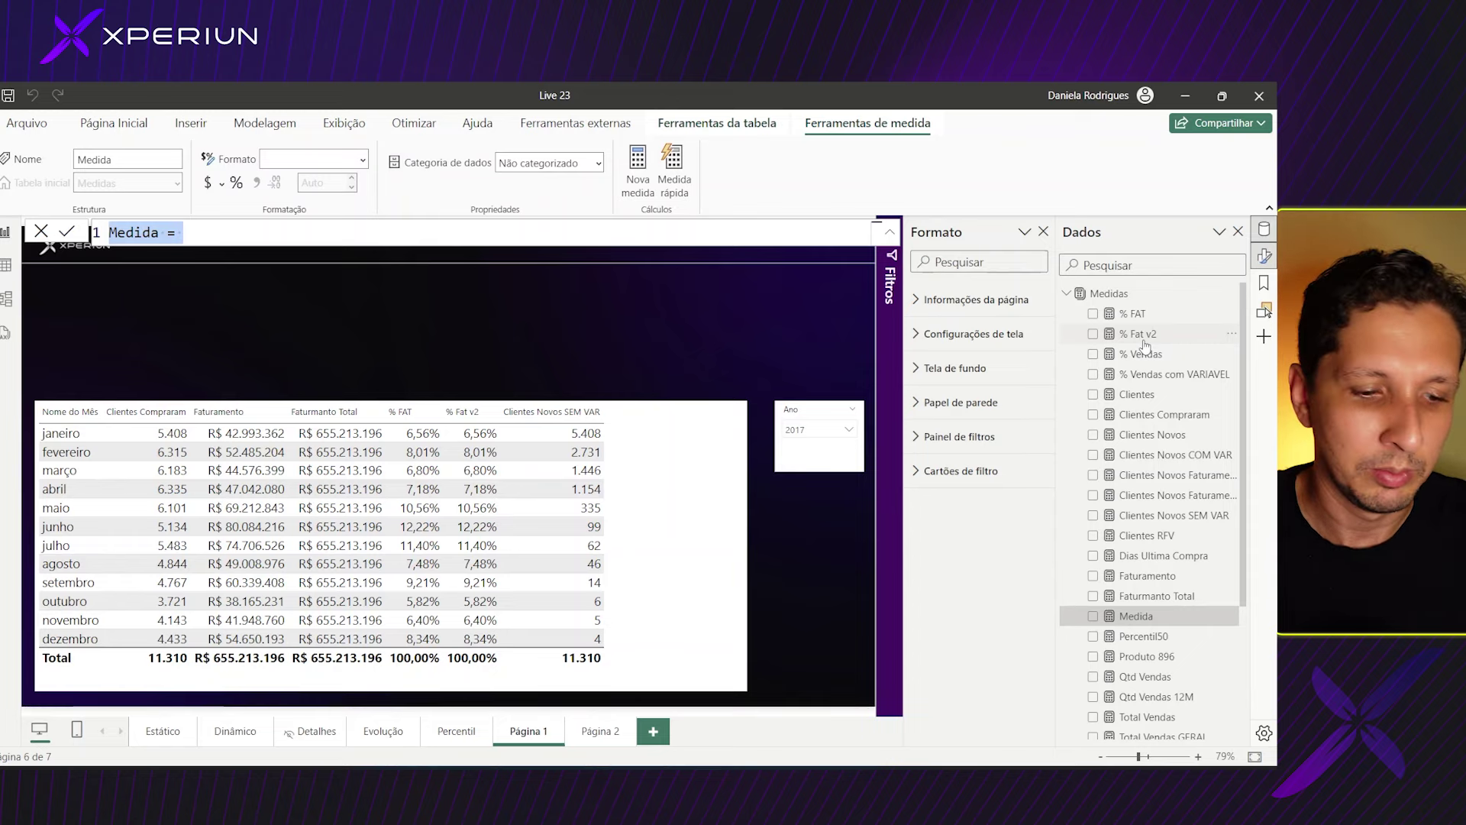
# - Begin the formula Faturamento 896 = CALCULATE(SUM(fVendas[Valor Venda]) across separate lines
pyautogui.write('Fat')
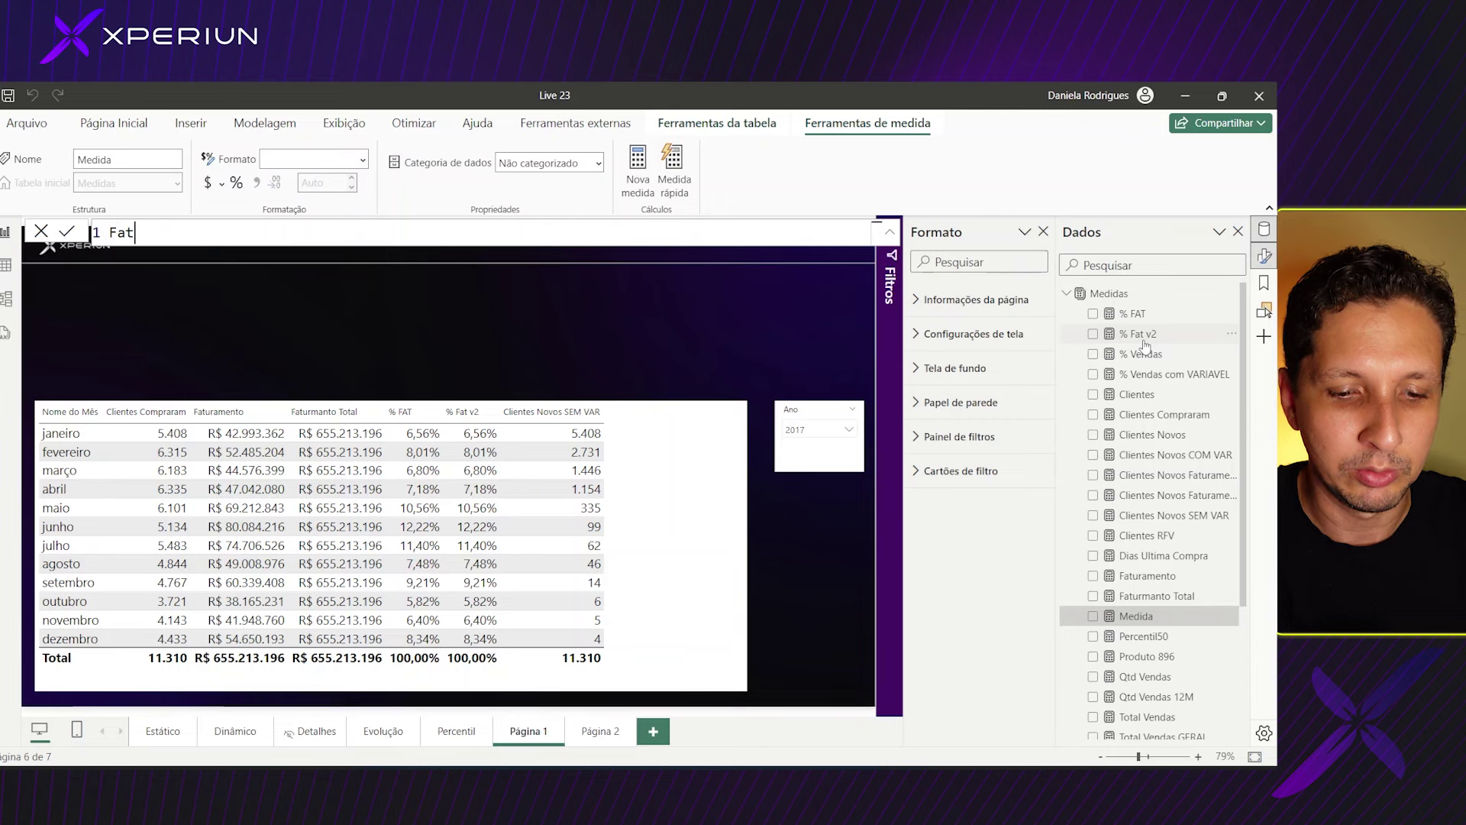
pyautogui.write('uramento ')
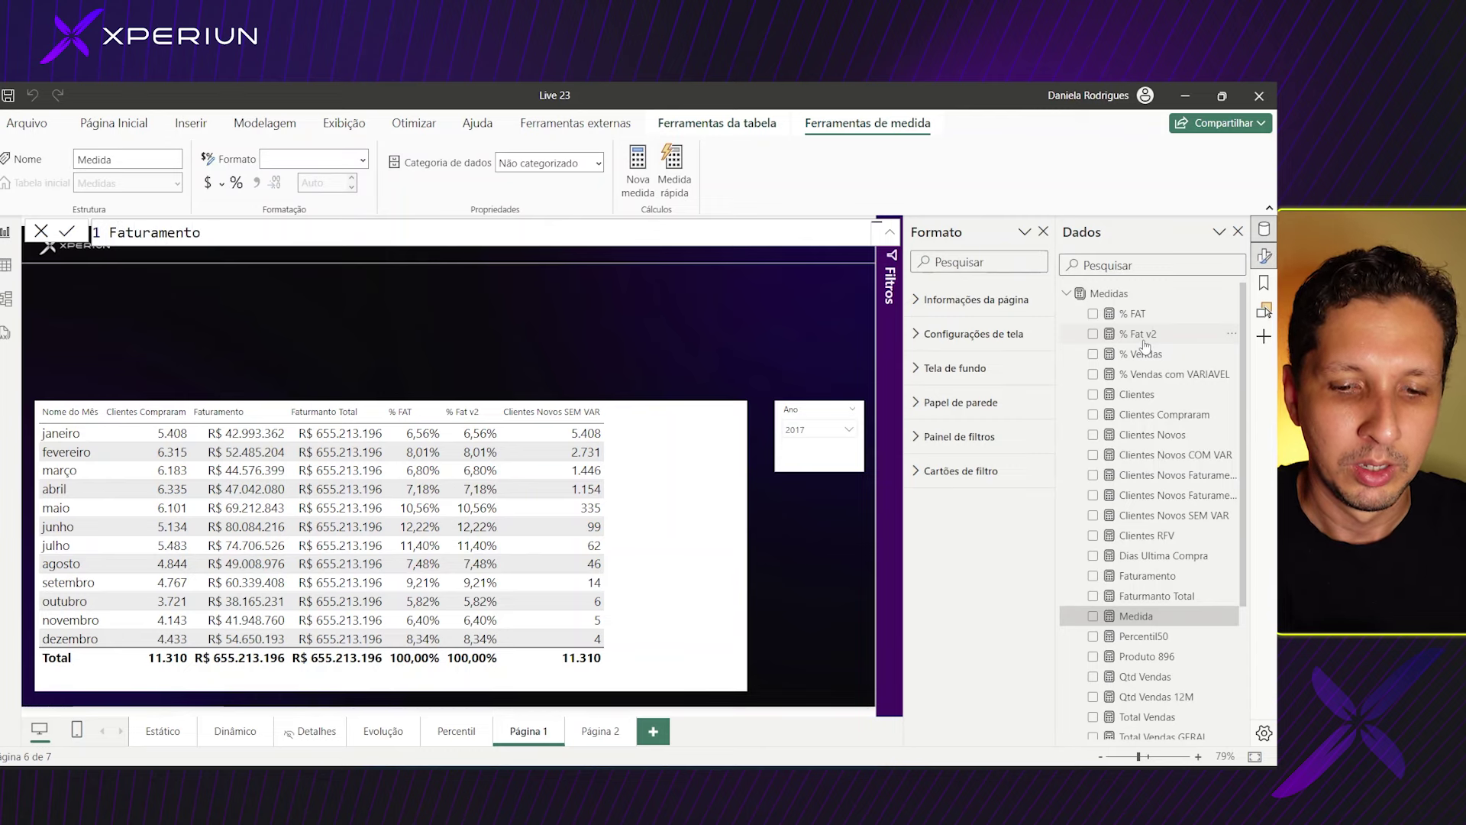
pyautogui.write('896')
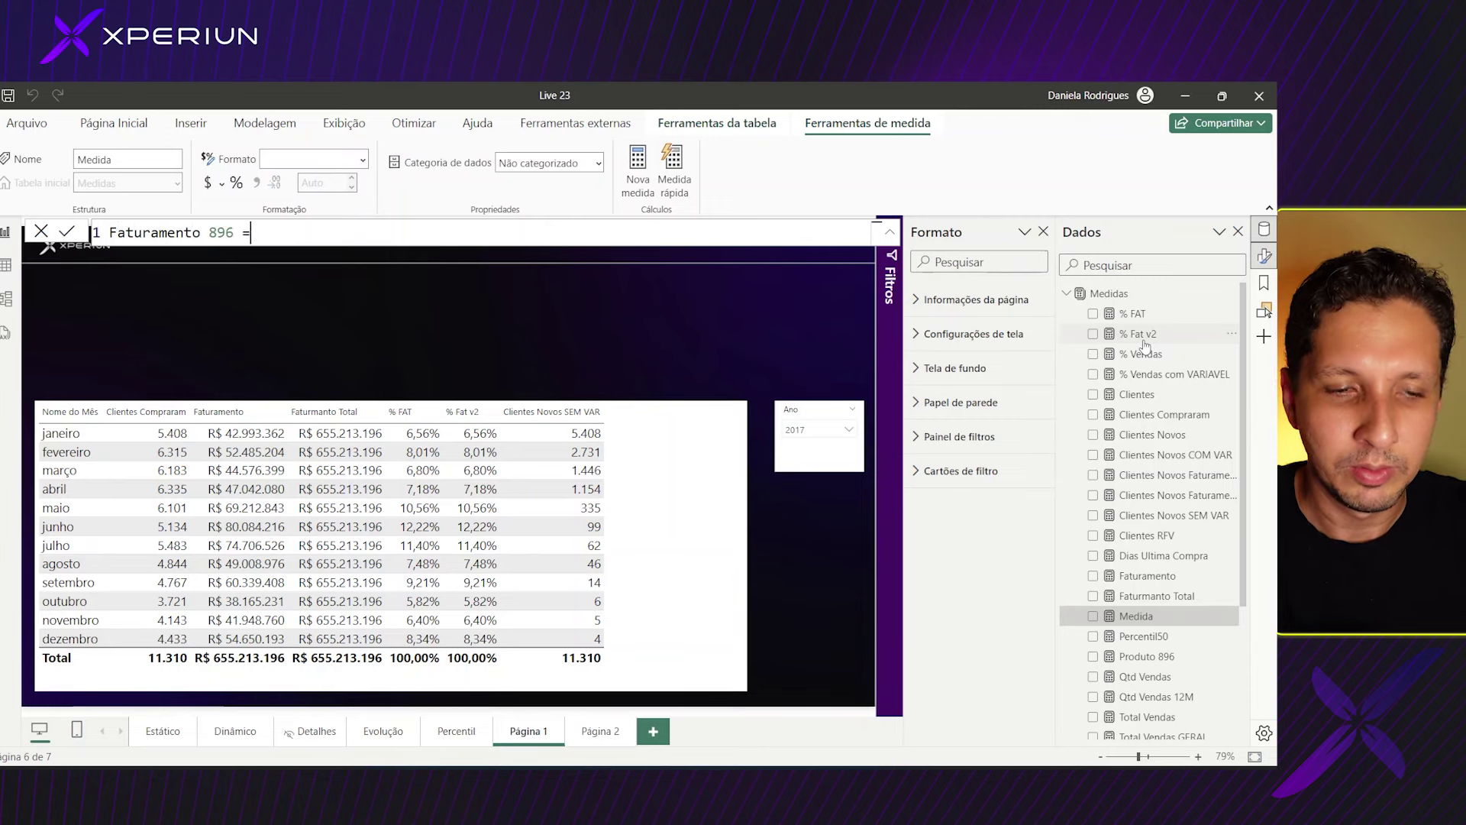
pyautogui.write(' =')
pyautogui.hotkey('shift', 'Return')
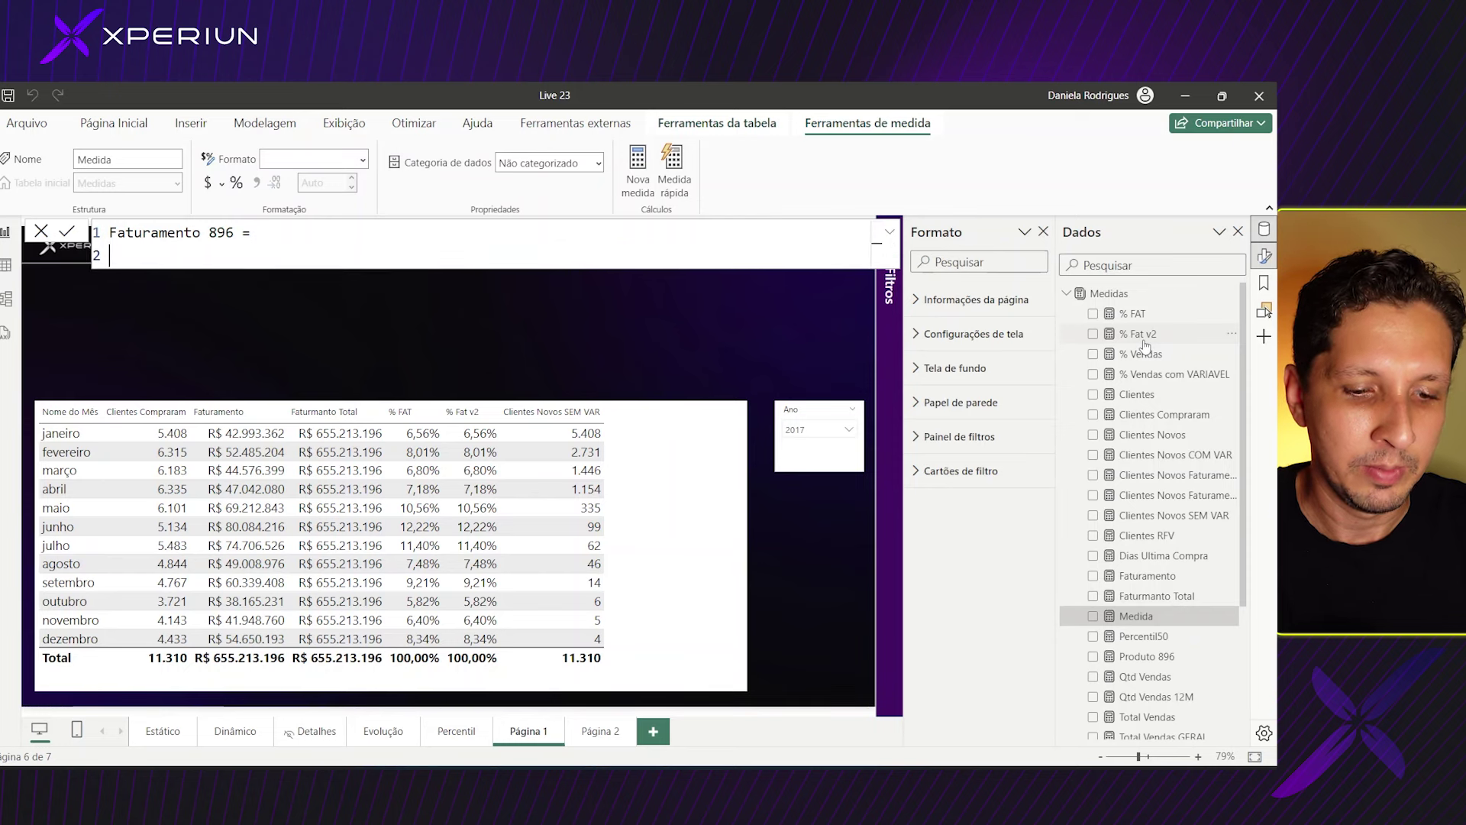
pyautogui.write('CAL')
pyautogui.press('Tab')
pyautogui.hotkey('shift', 'Return')
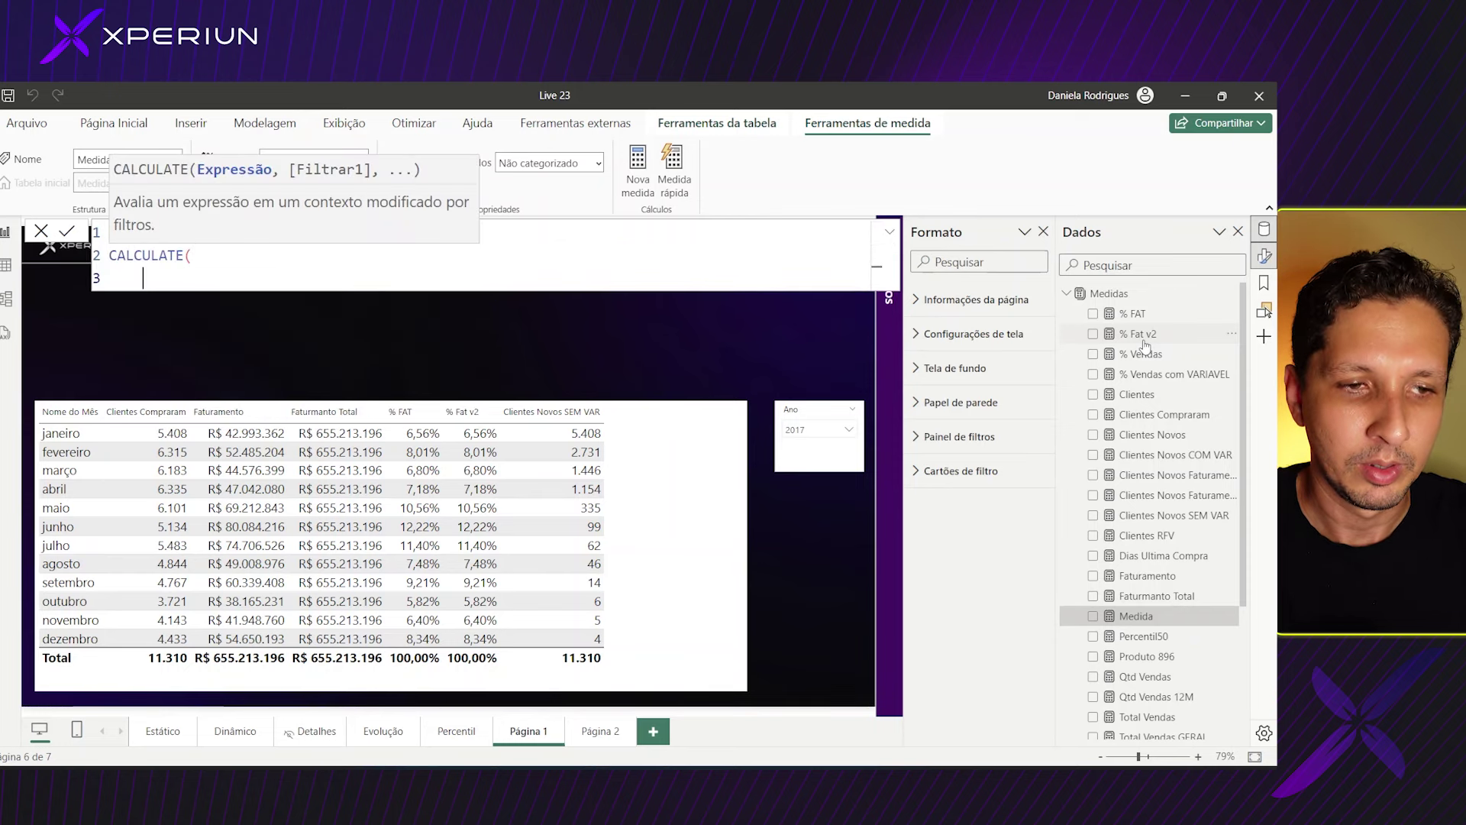
pyautogui.write('SUM')
pyautogui.press('Tab')
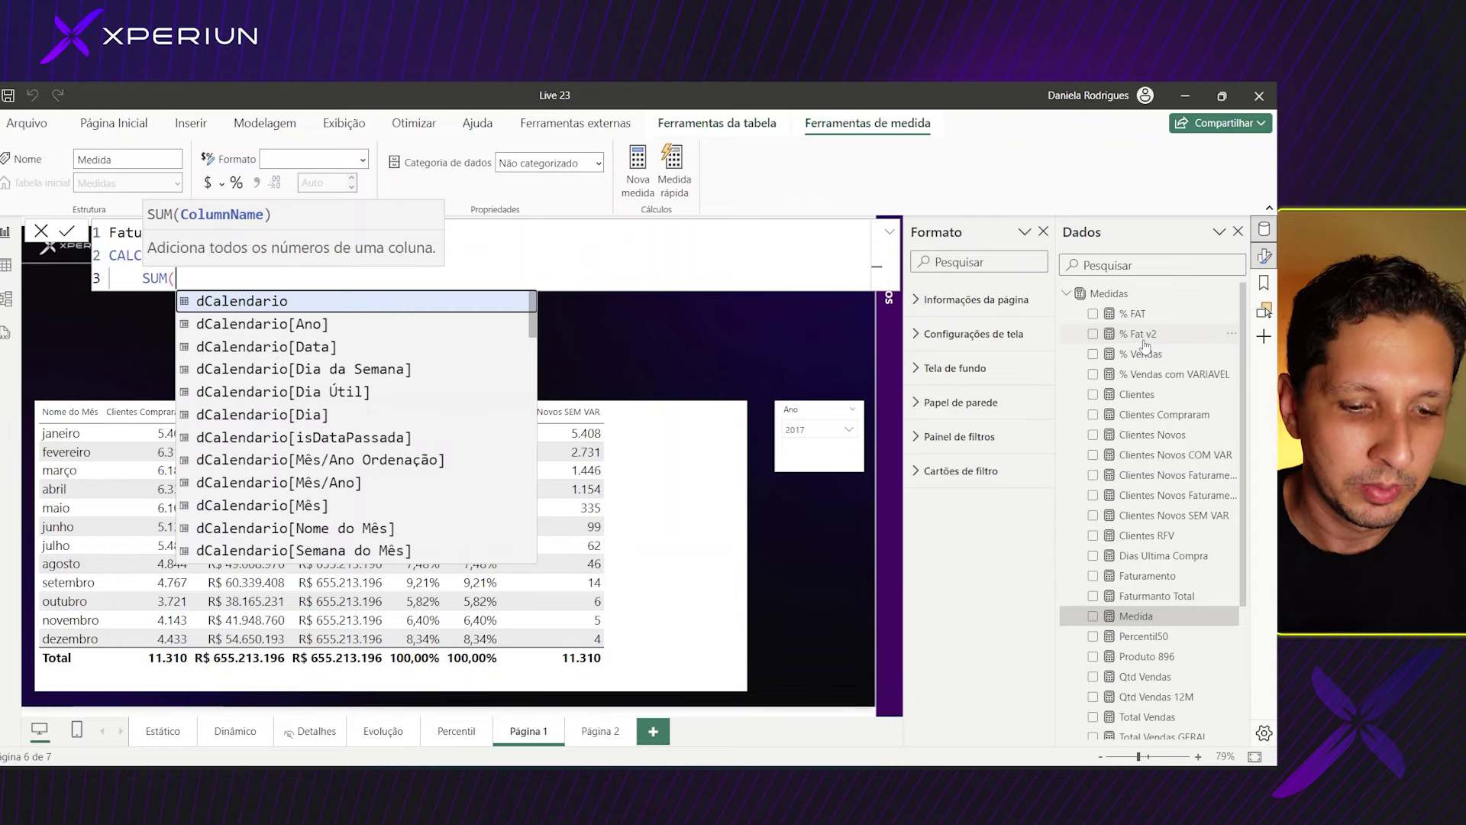
pyautogui.write('VALO')
pyautogui.press('Down')
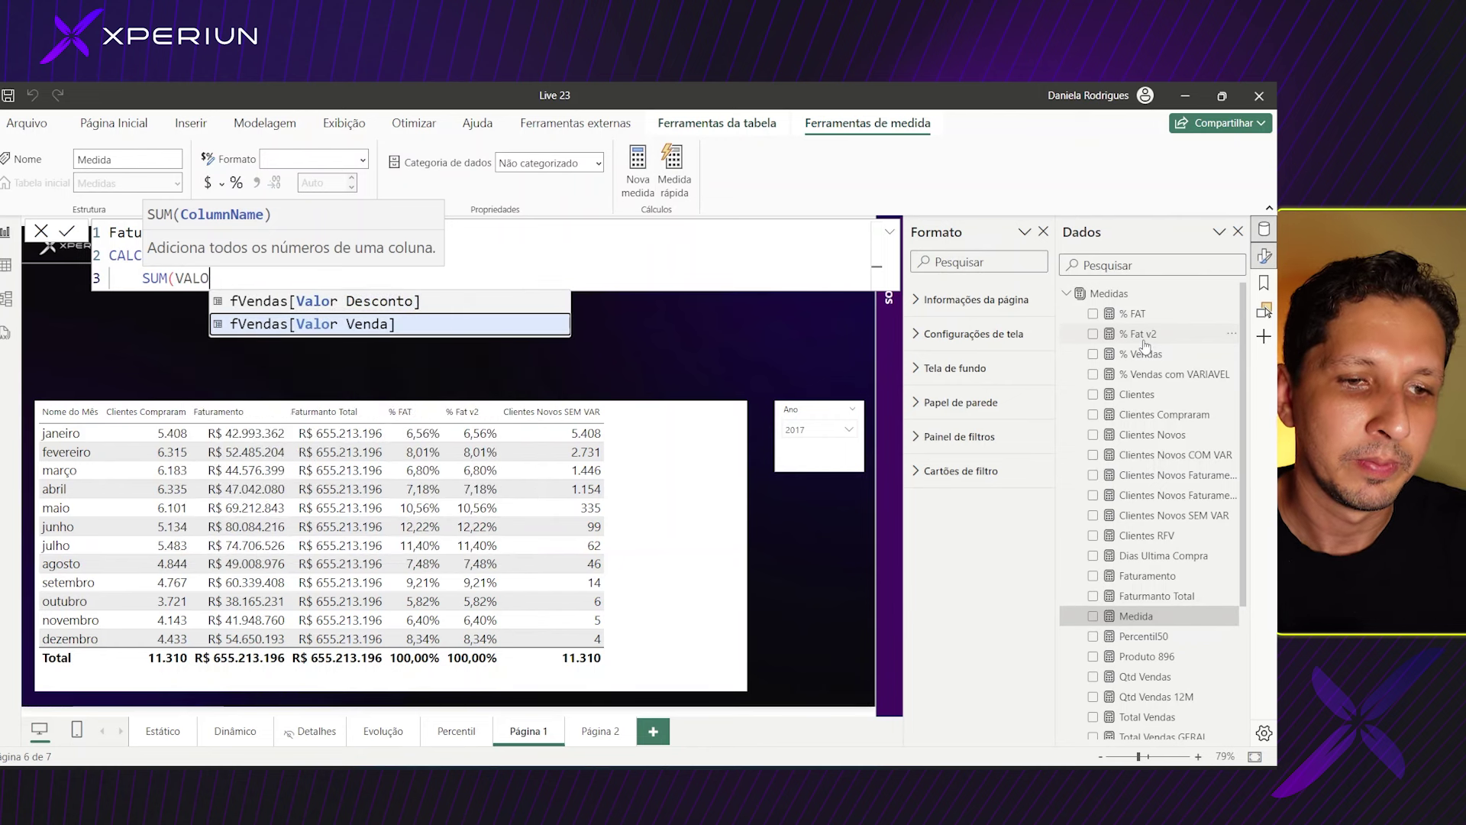
pyautogui.press('Tab')
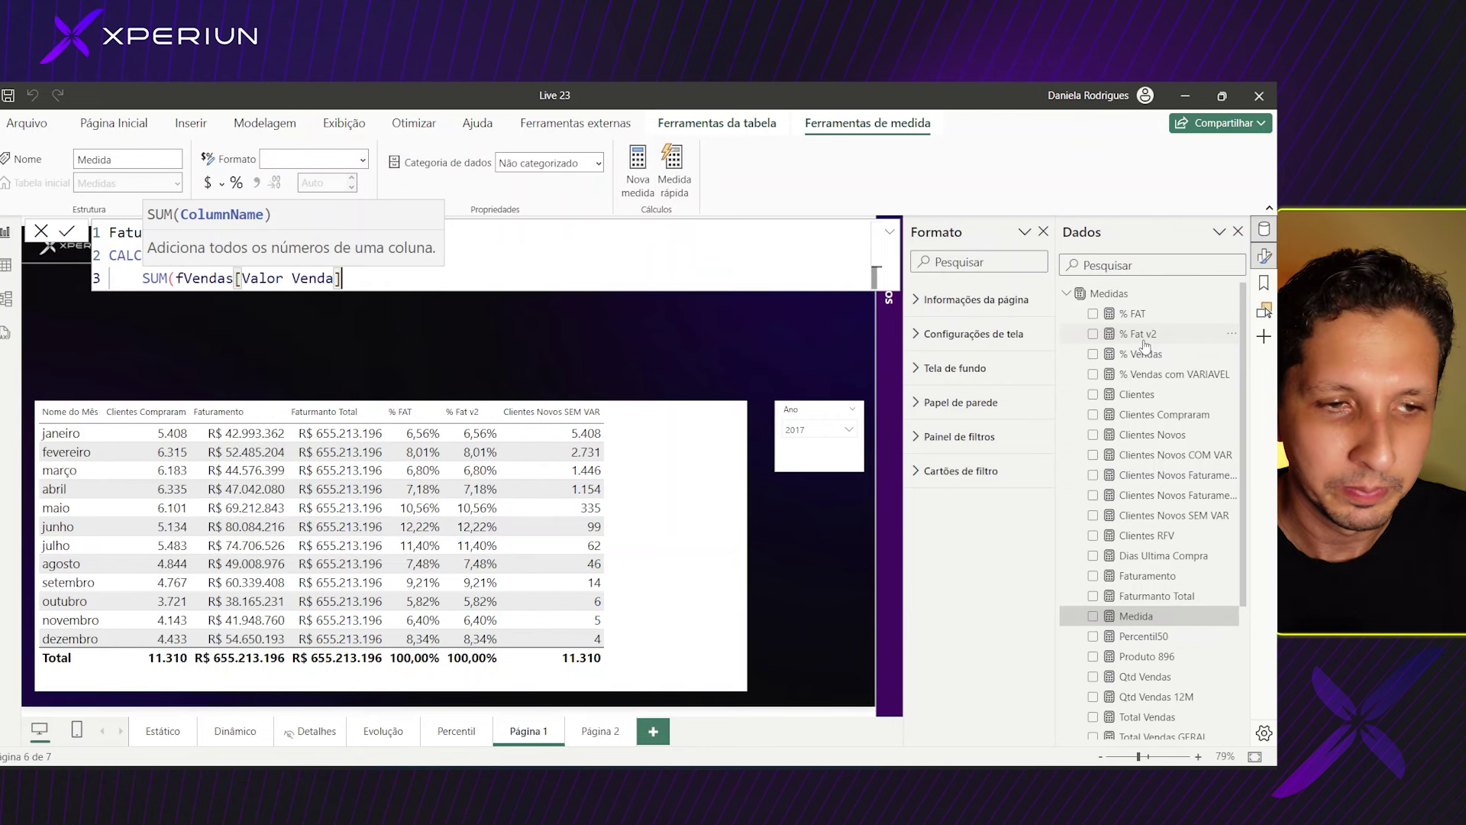
pyautogui.write('),')
# - Add the filter fVendas[ID Produto] = 896, close CALCULATE and commit the measure
pyautogui.hotkey('shift', 'Return')
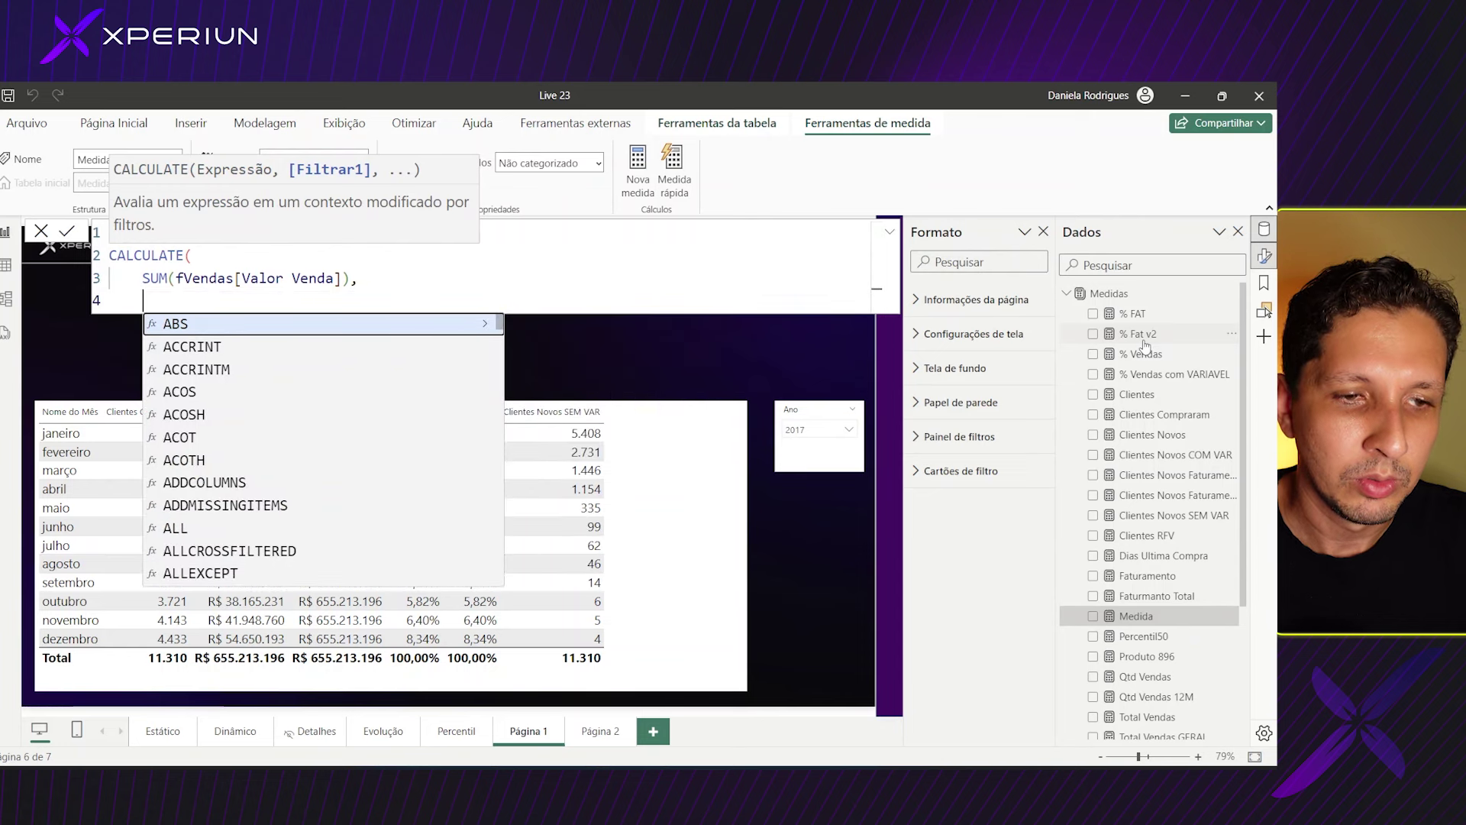
pyautogui.write('ID')
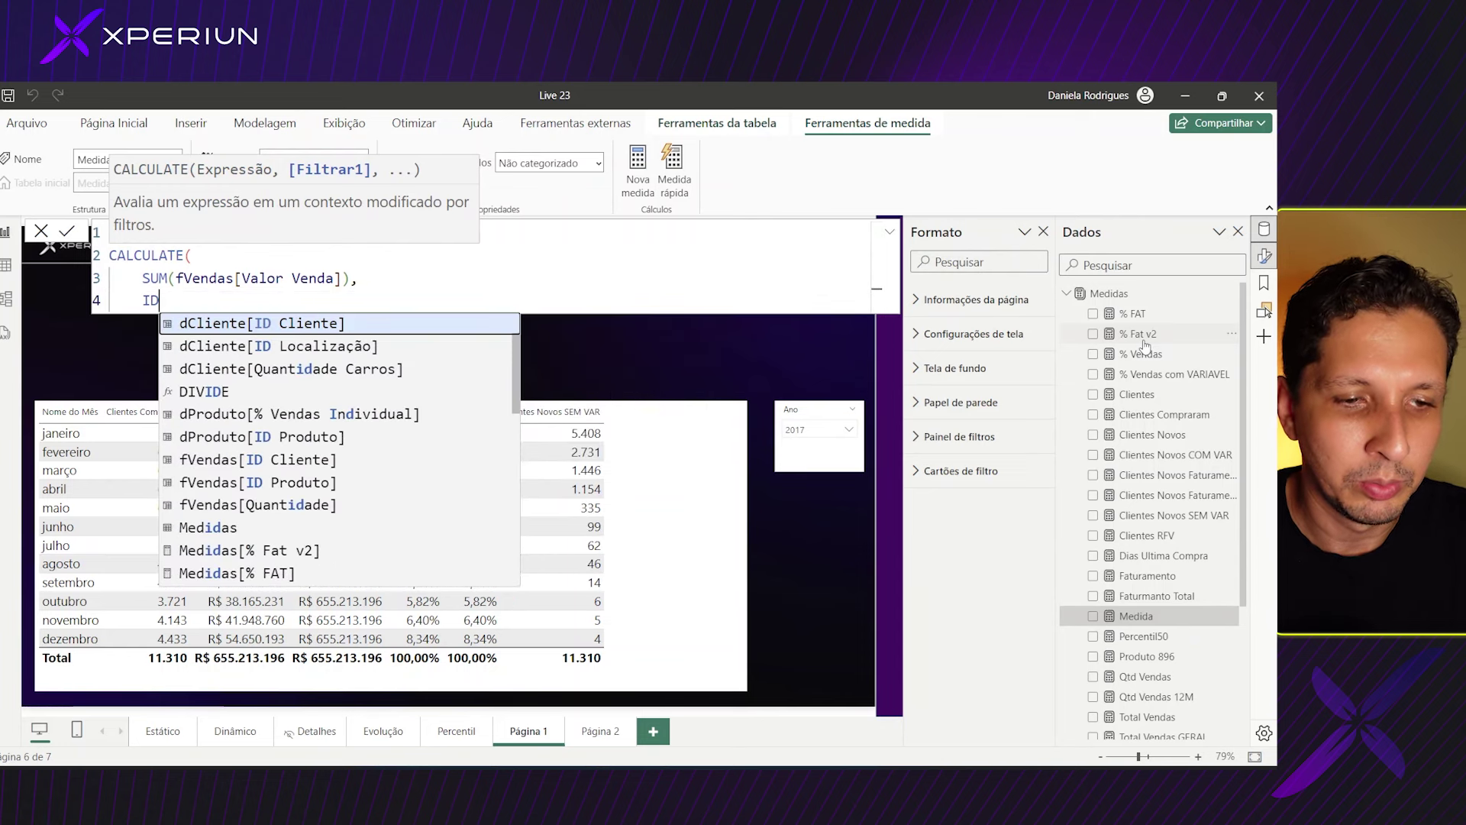
pyautogui.press('Down')
pyautogui.press('Down')
pyautogui.press('Down')
pyautogui.press('Down')
pyautogui.press('Down')
pyautogui.press('Down')
pyautogui.press('Down')
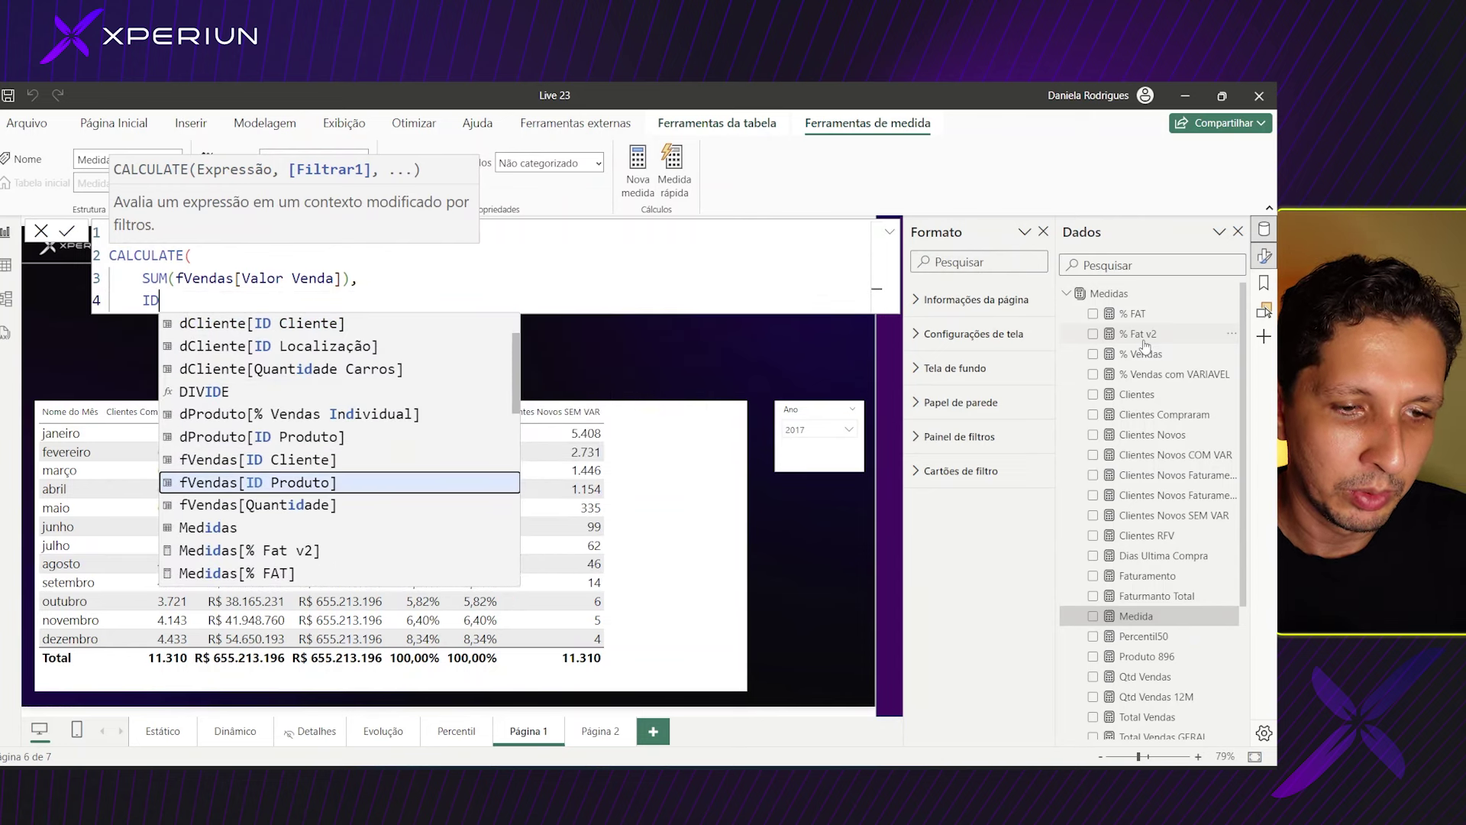
pyautogui.press('Tab')
pyautogui.write('= ')
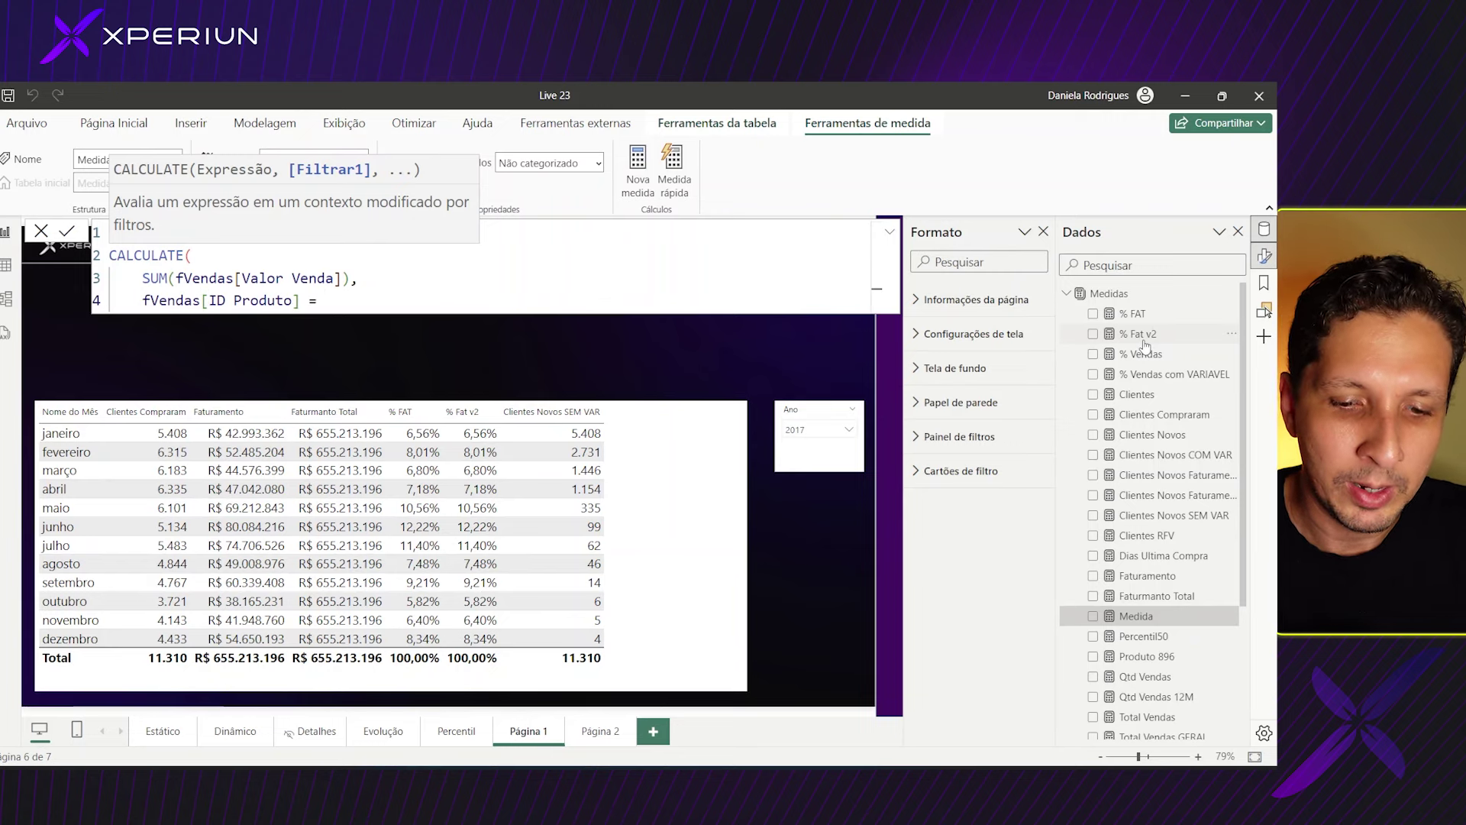
pyautogui.write('896')
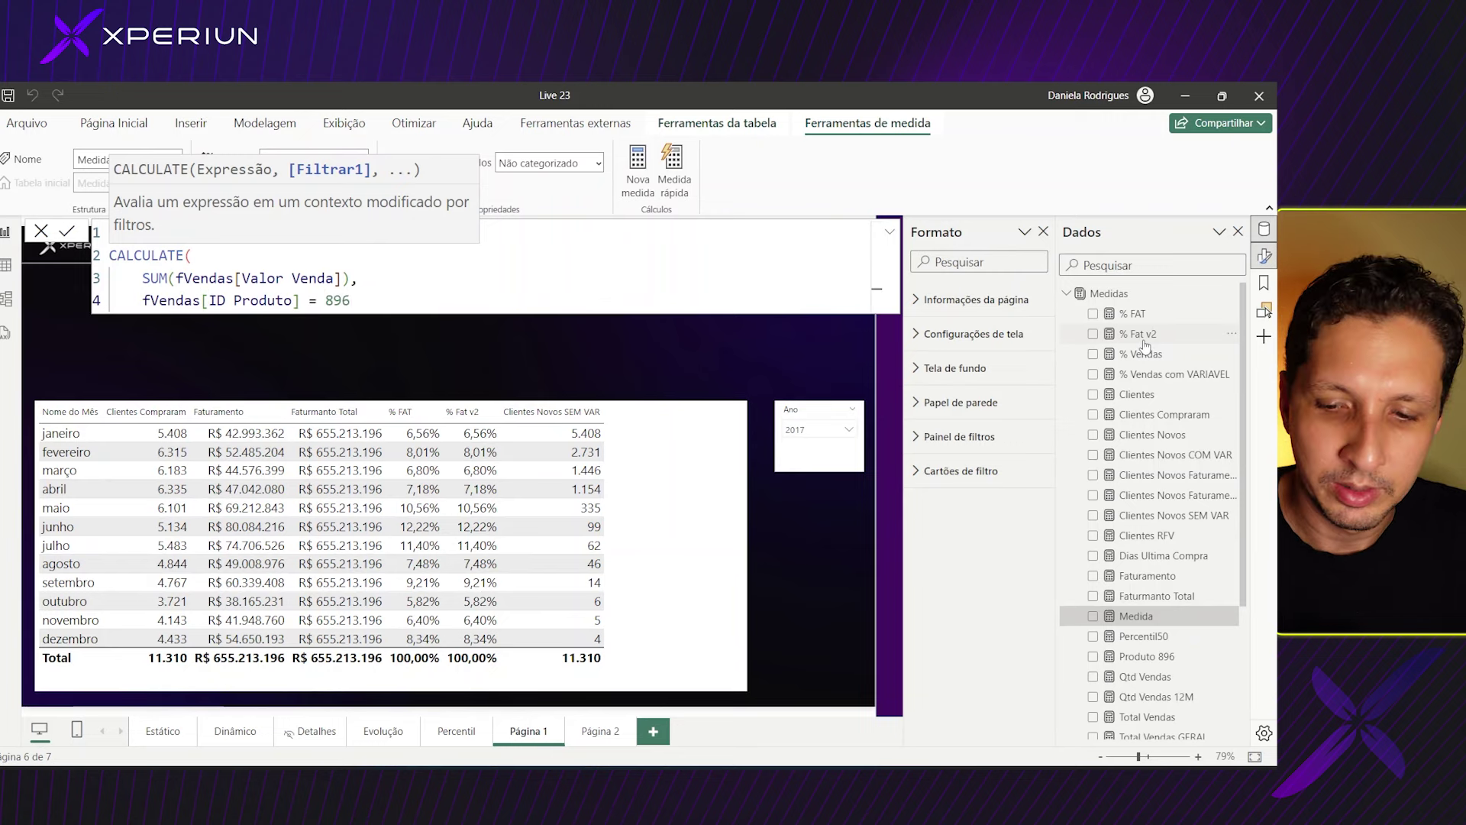
pyautogui.hotkey('shift', 'Return')
pyautogui.write(')')
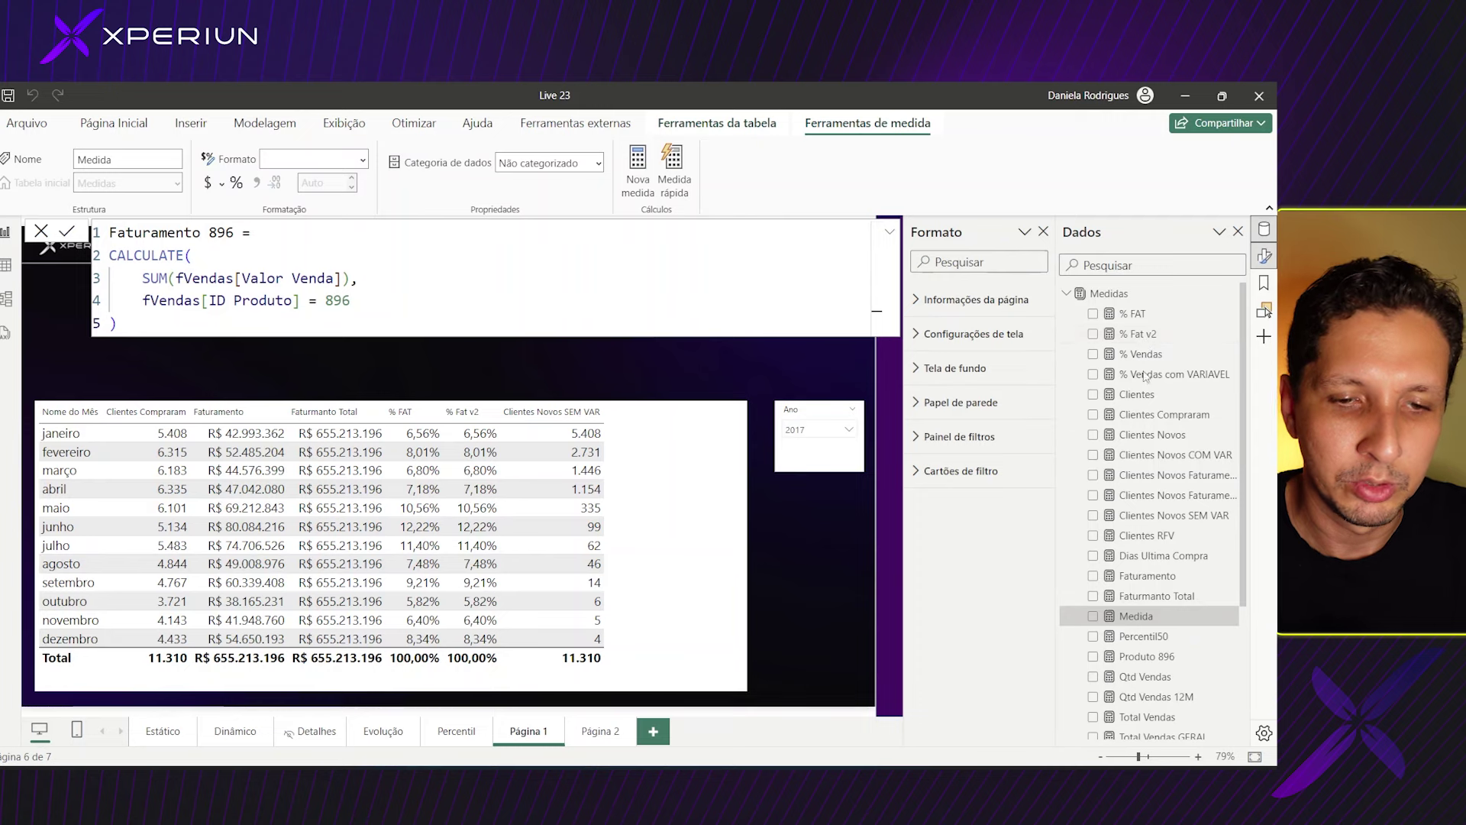
pyautogui.press('Return')
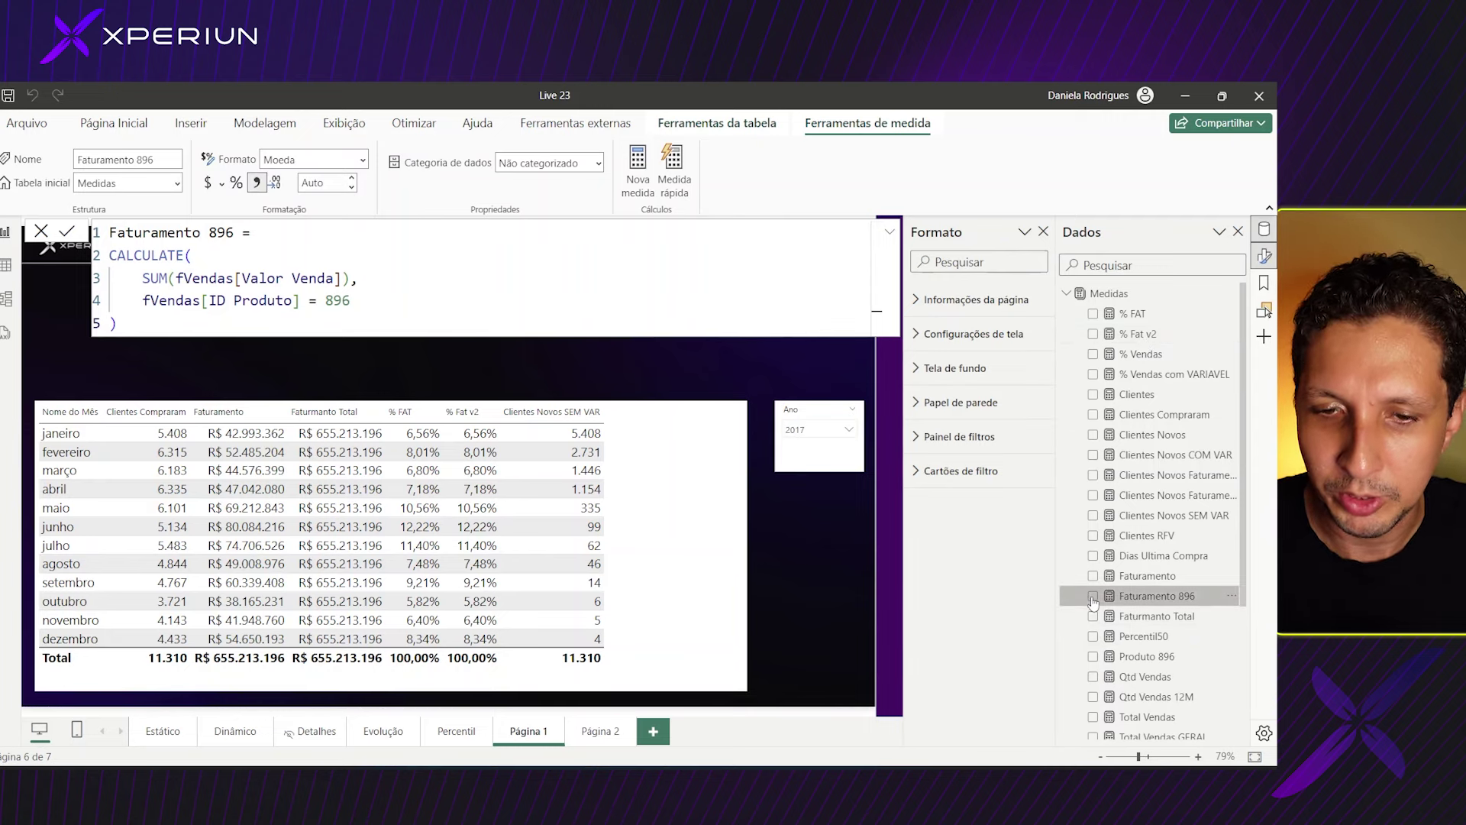
# - Remove the accidental card and add Faturamento 896 as a column in the monthly table
pyautogui.click(1093, 596)
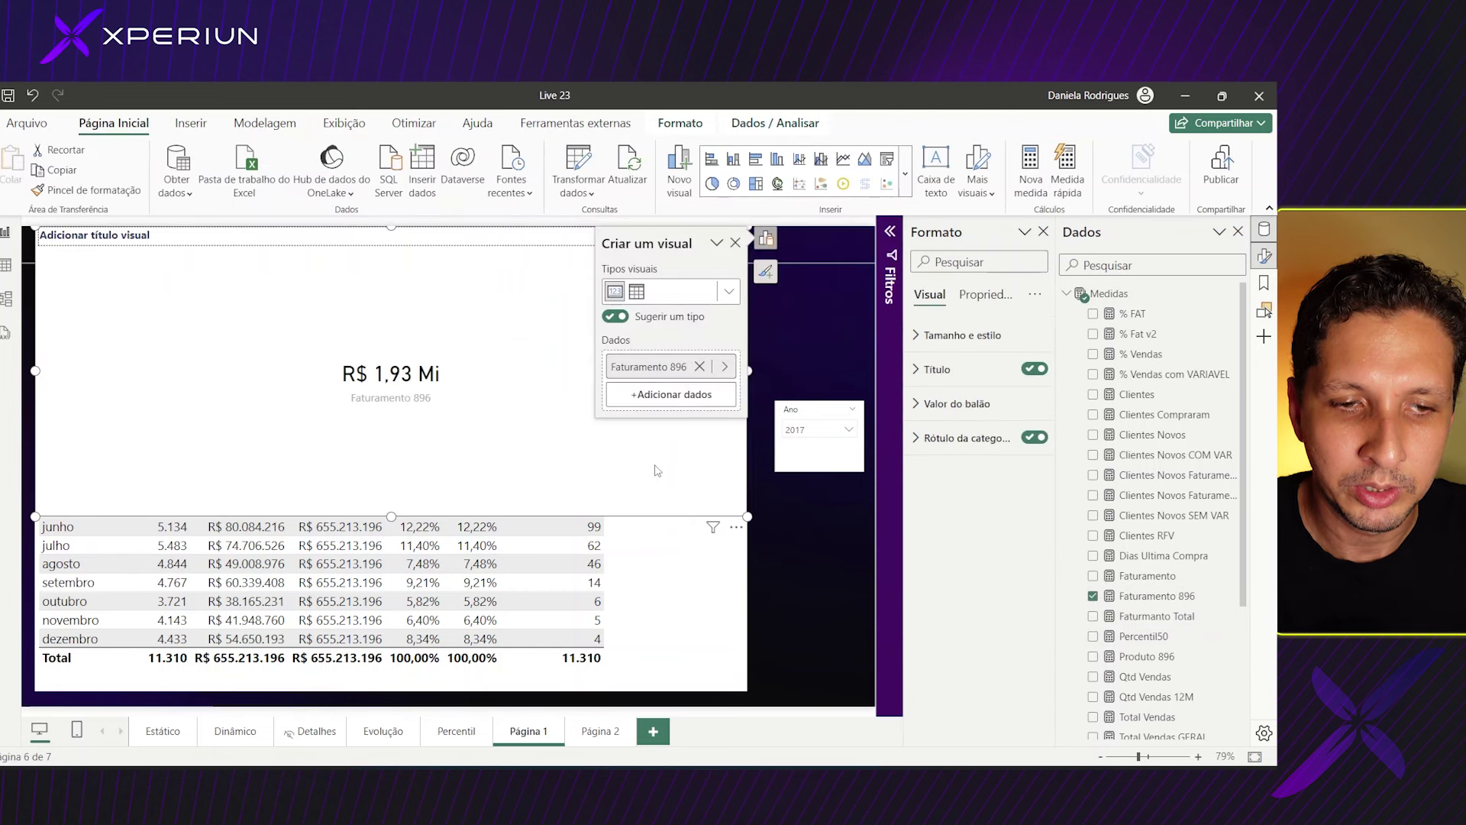
pyautogui.press('Delete')
pyautogui.click(676, 546)
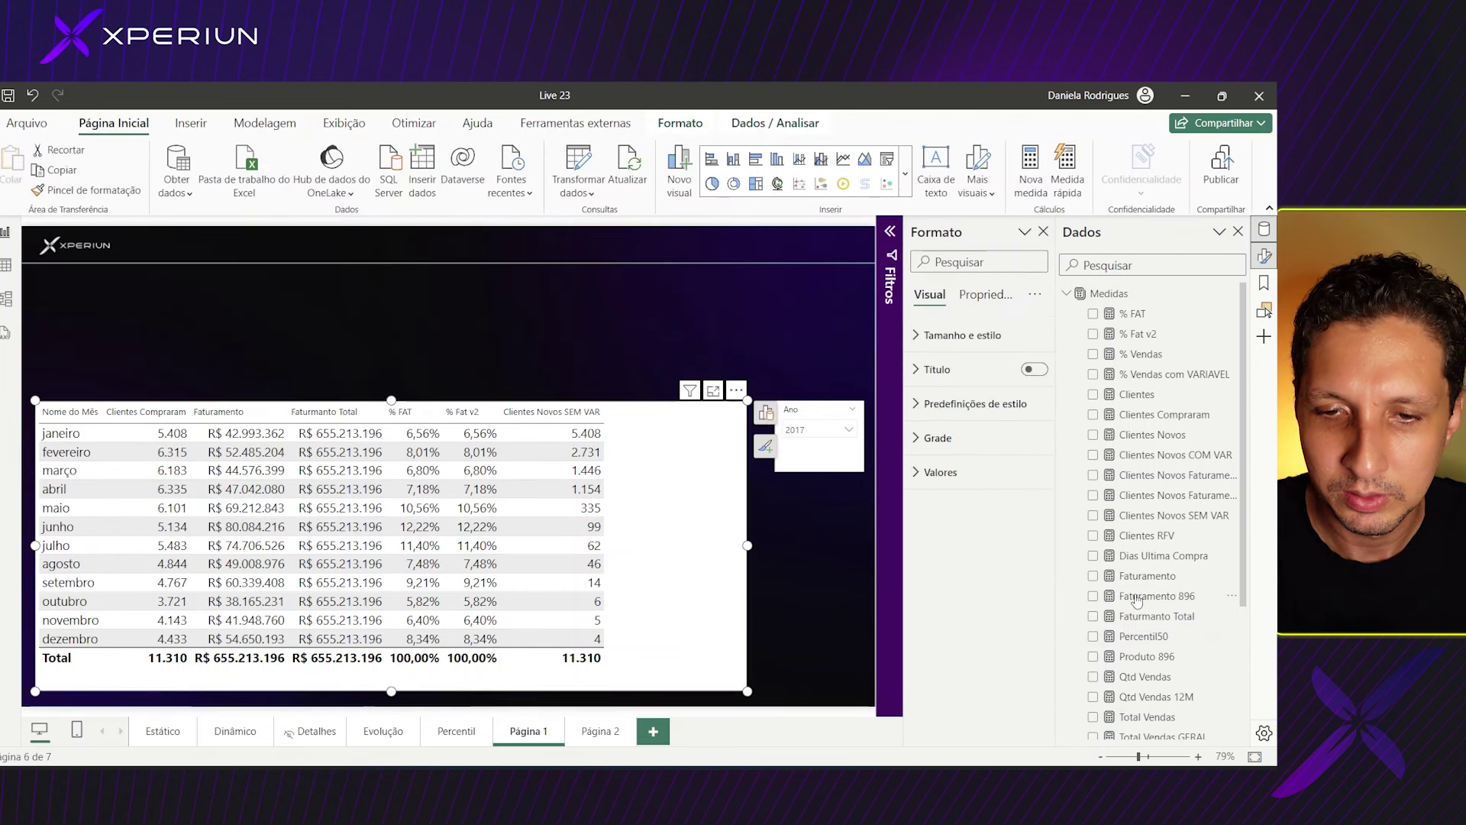
pyautogui.click(1093, 595)
pyautogui.click(820, 571)
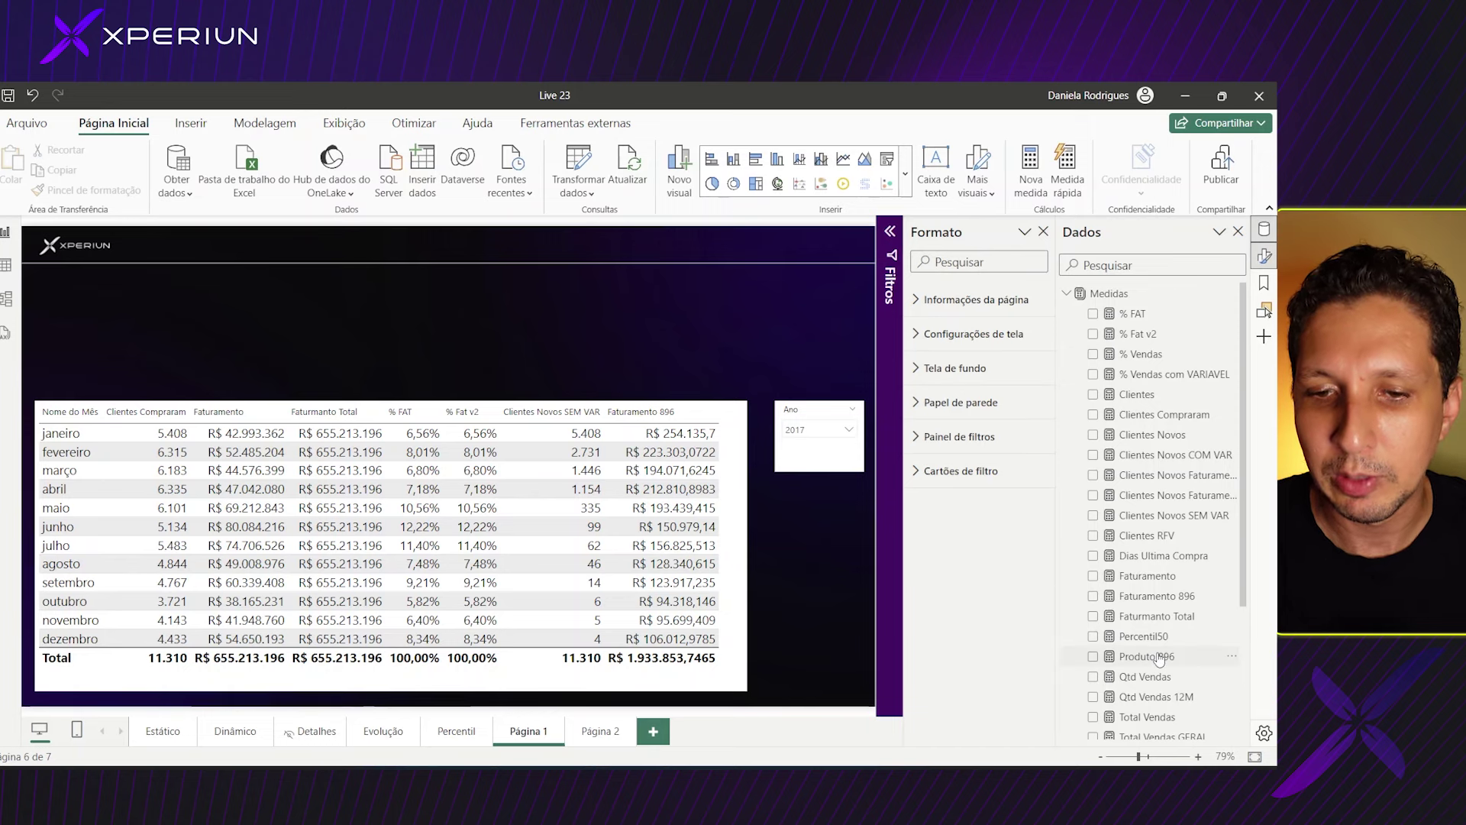
# - Reopen the Faturamento 896 formula and insert an empty line after the measure name
pyautogui.click(1156, 596)
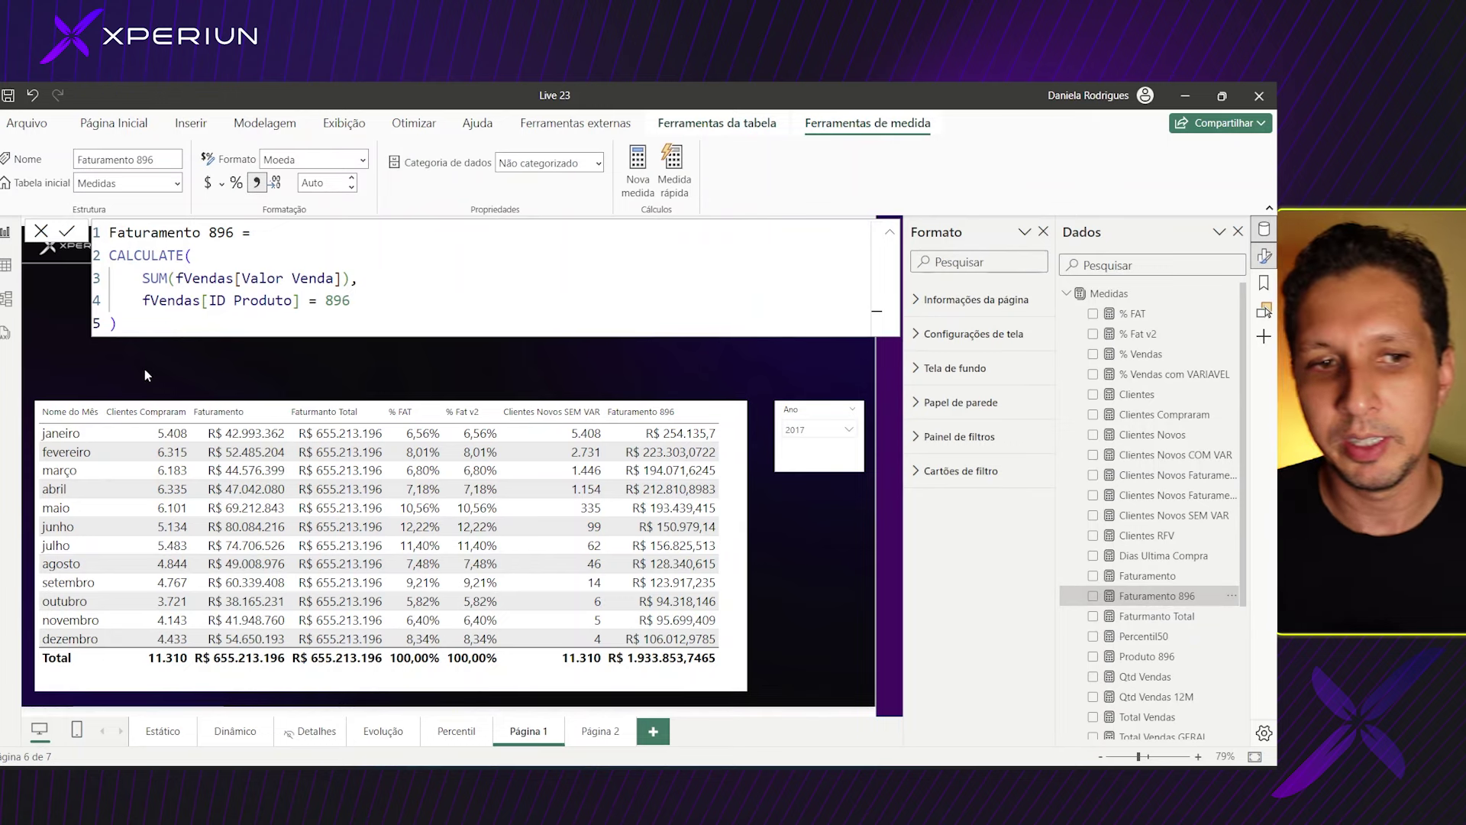
pyautogui.click(250, 232)
pyautogui.press('Return')
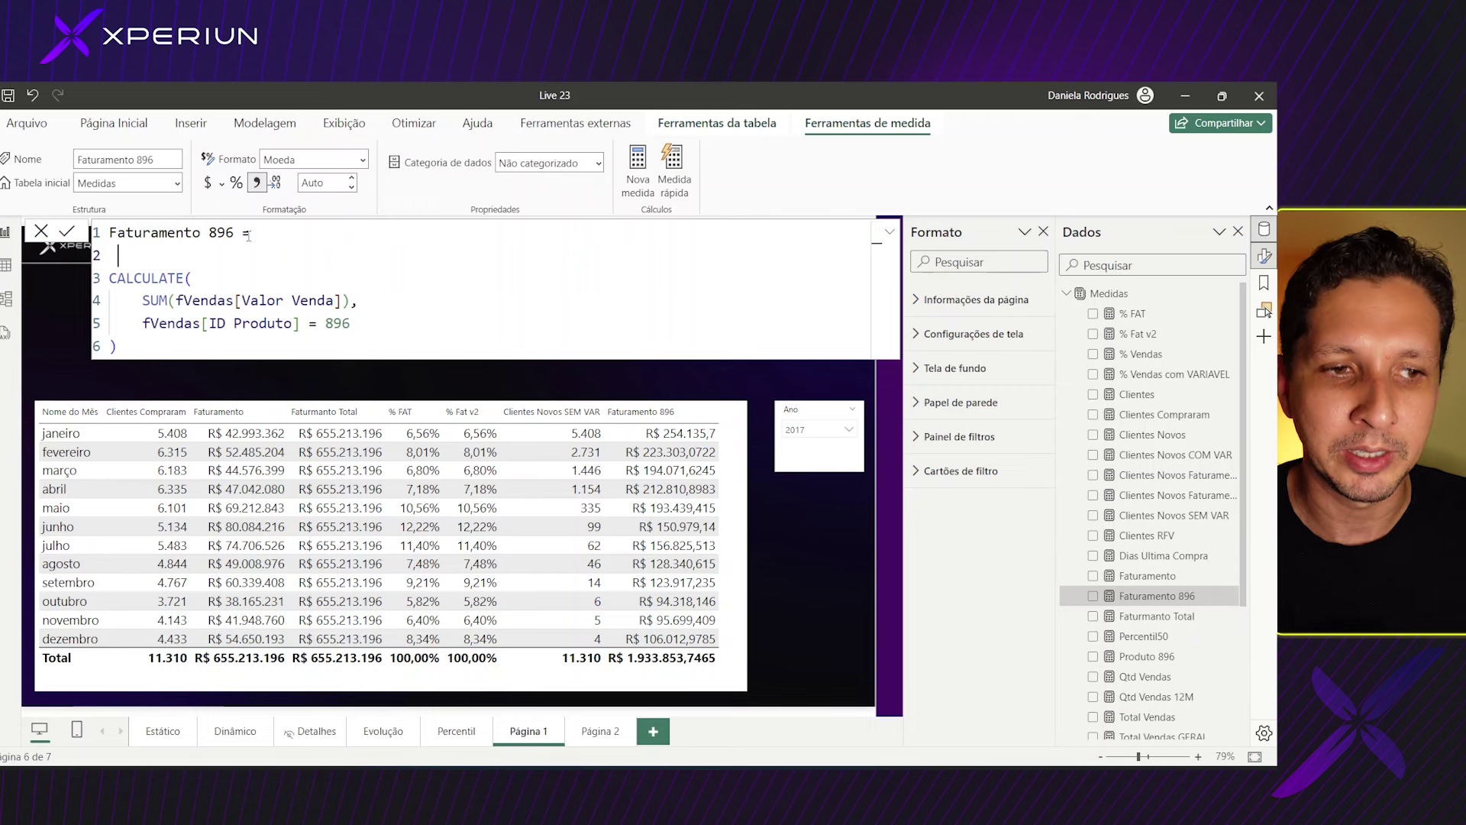
# - Declare VAR vFat = SUM(fVendas[Valor Venda]) by copying the existing SUM expression
pyautogui.write('VAR')
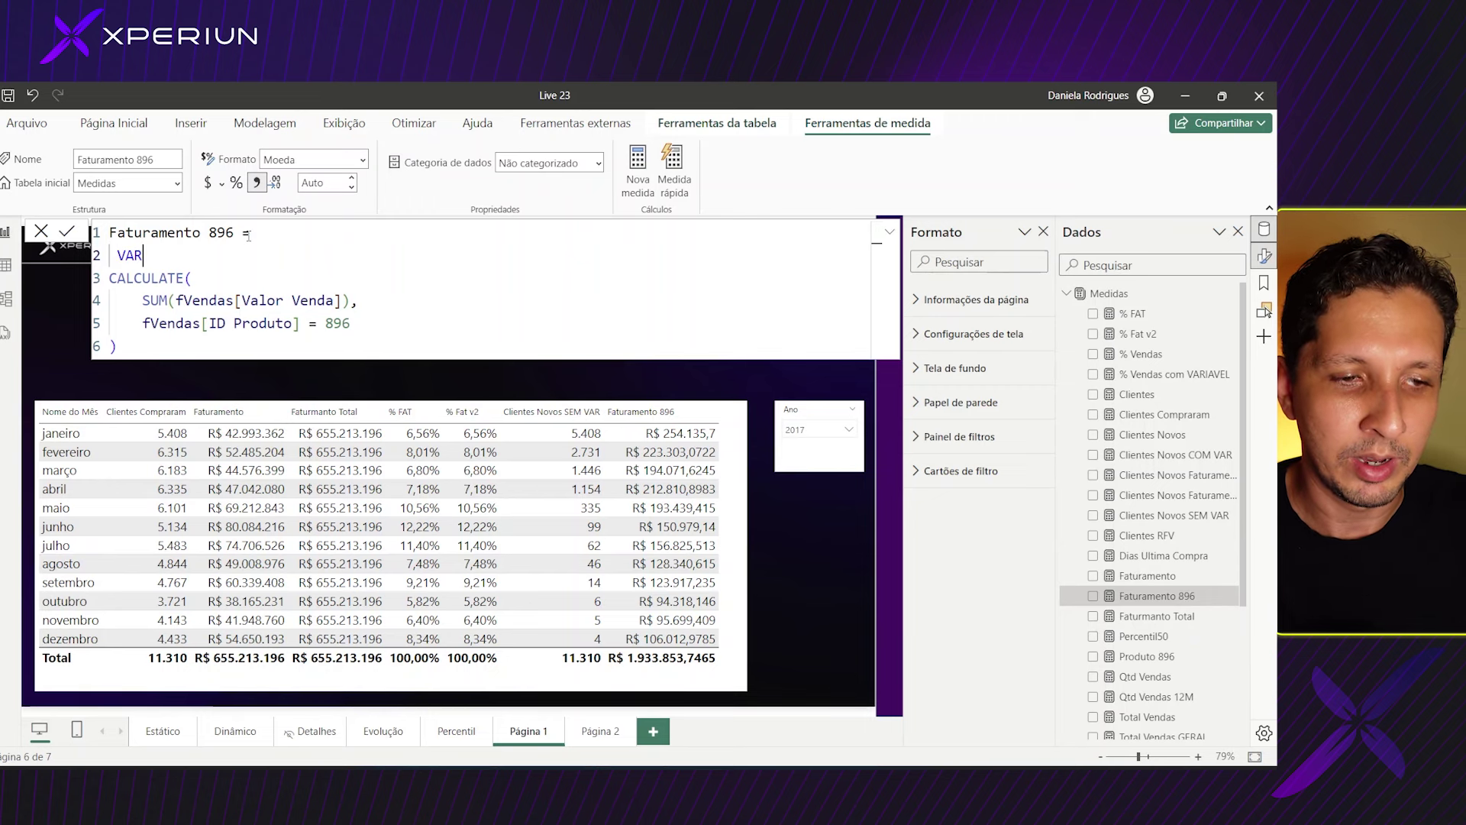
pyautogui.write(' vF')
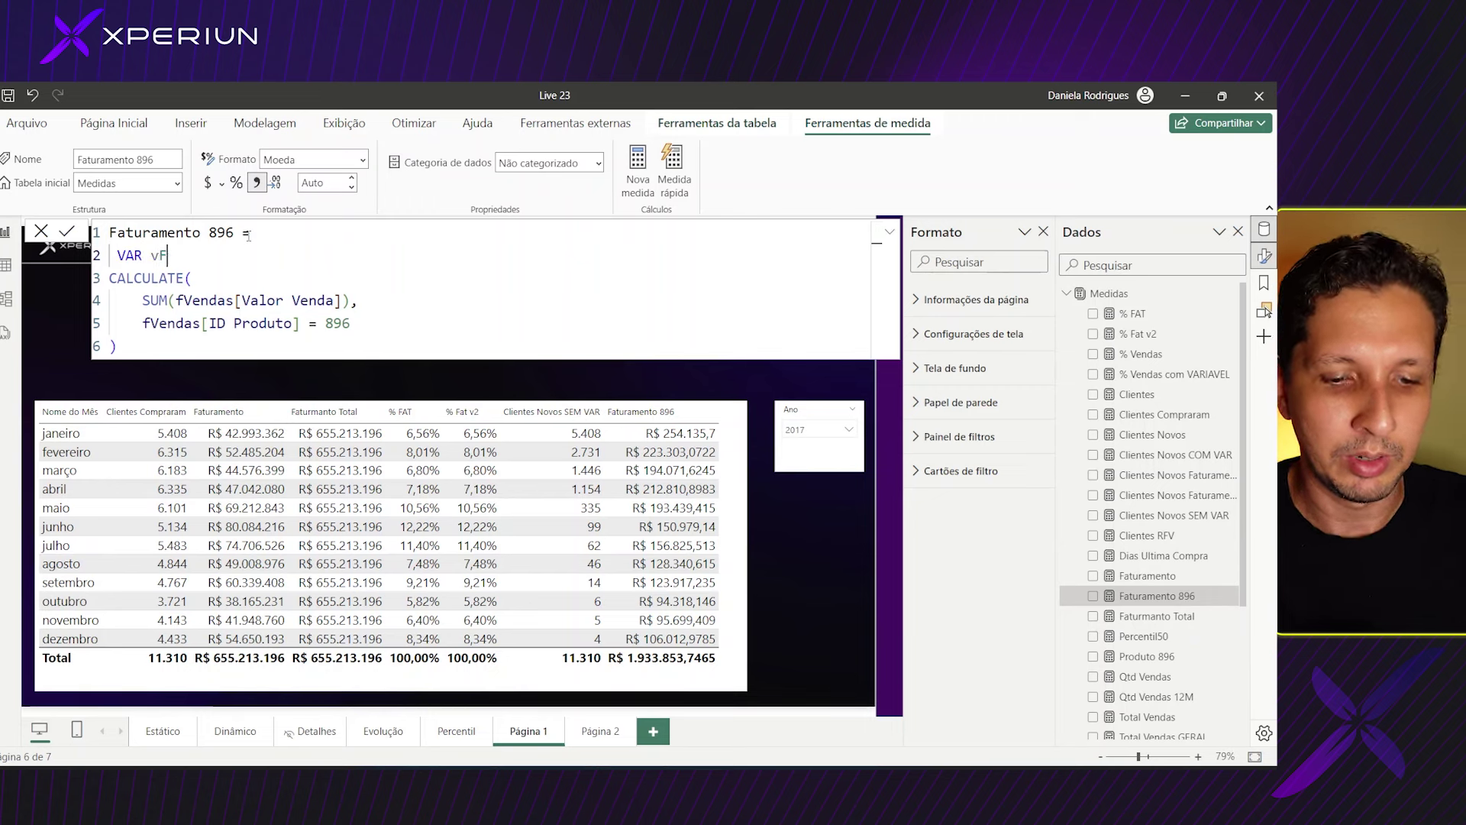
pyautogui.write('at')
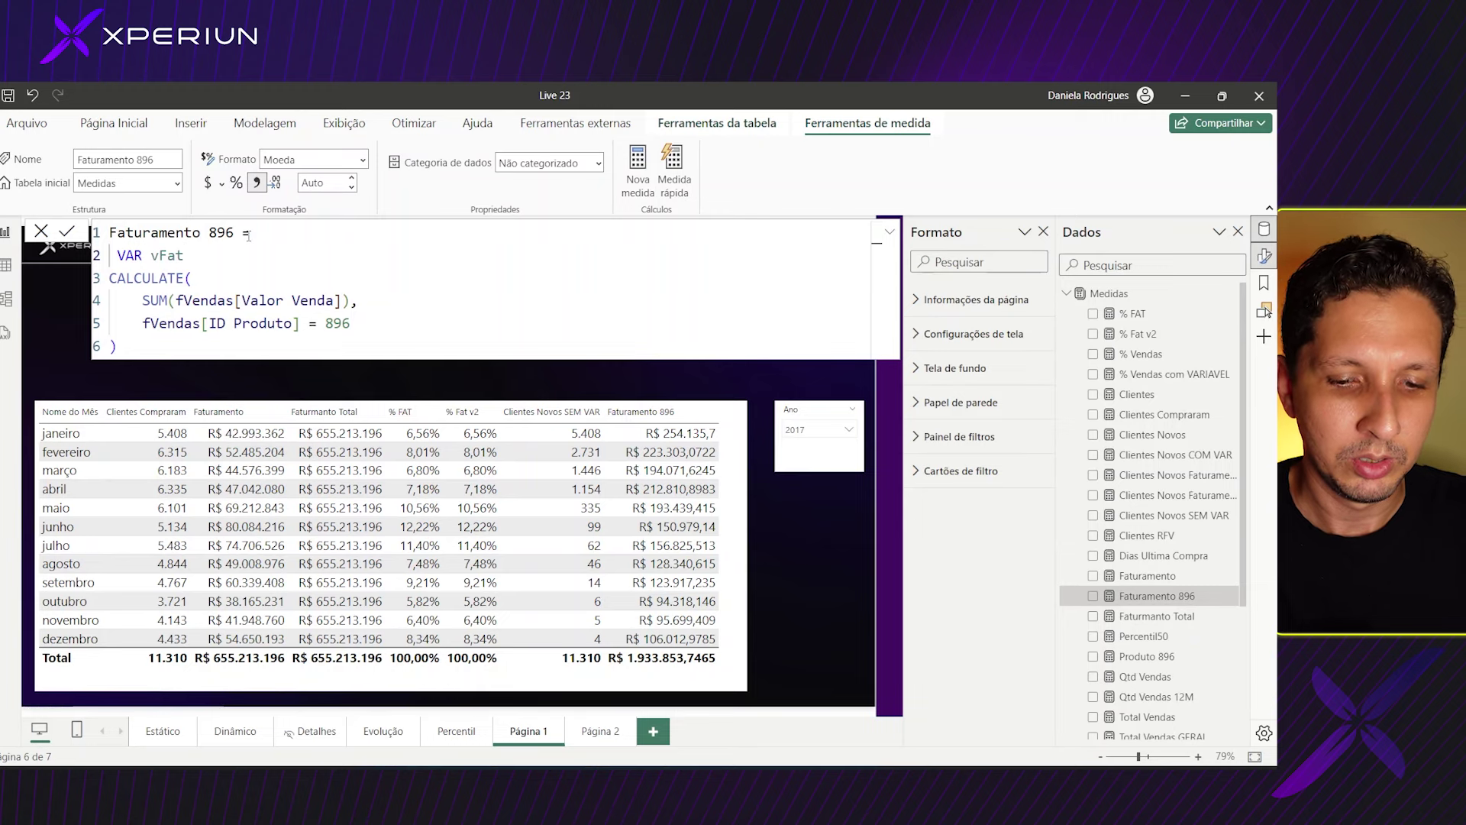
pyautogui.write('896 ')
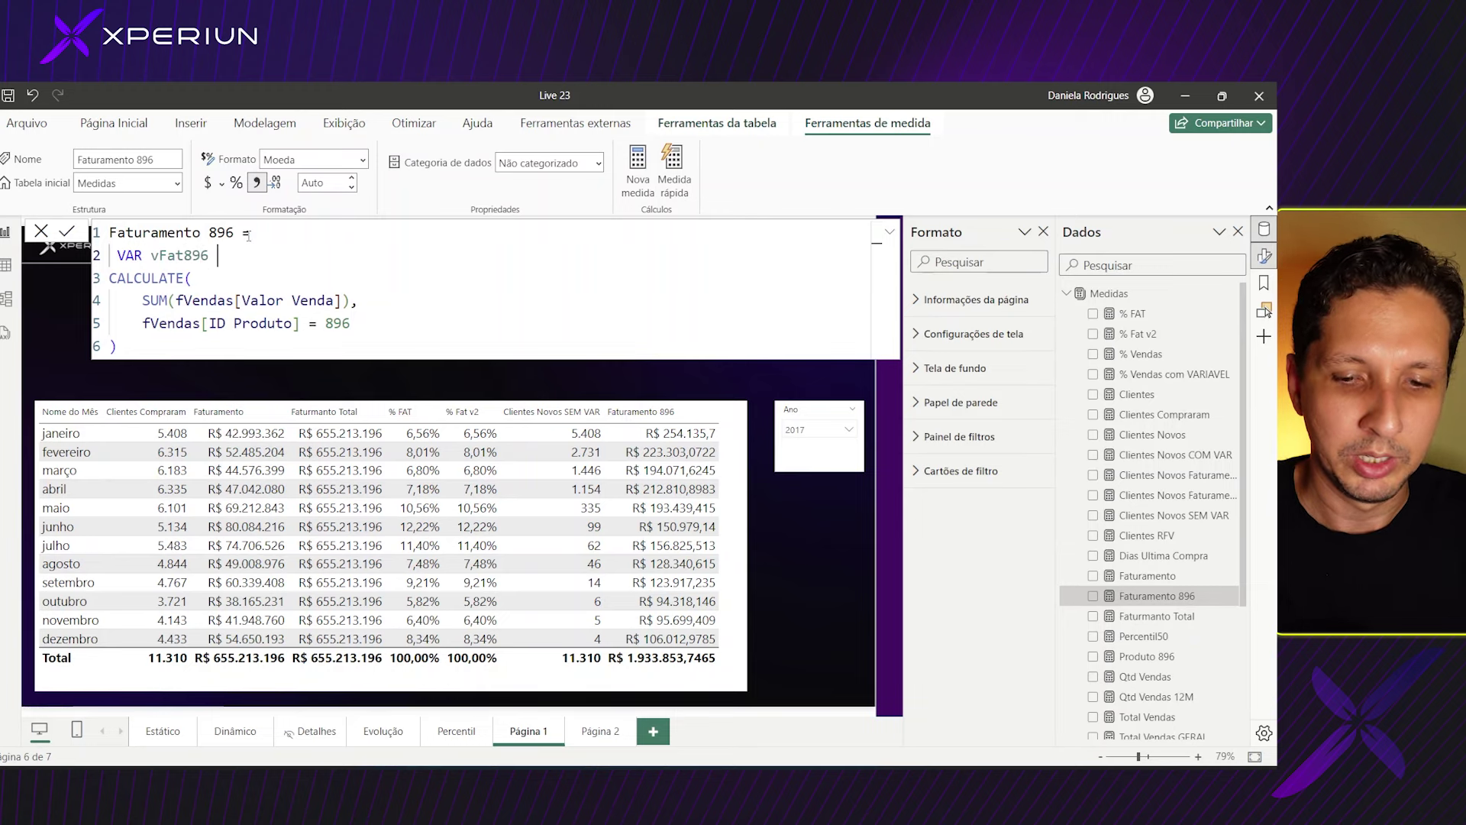
pyautogui.write('=')
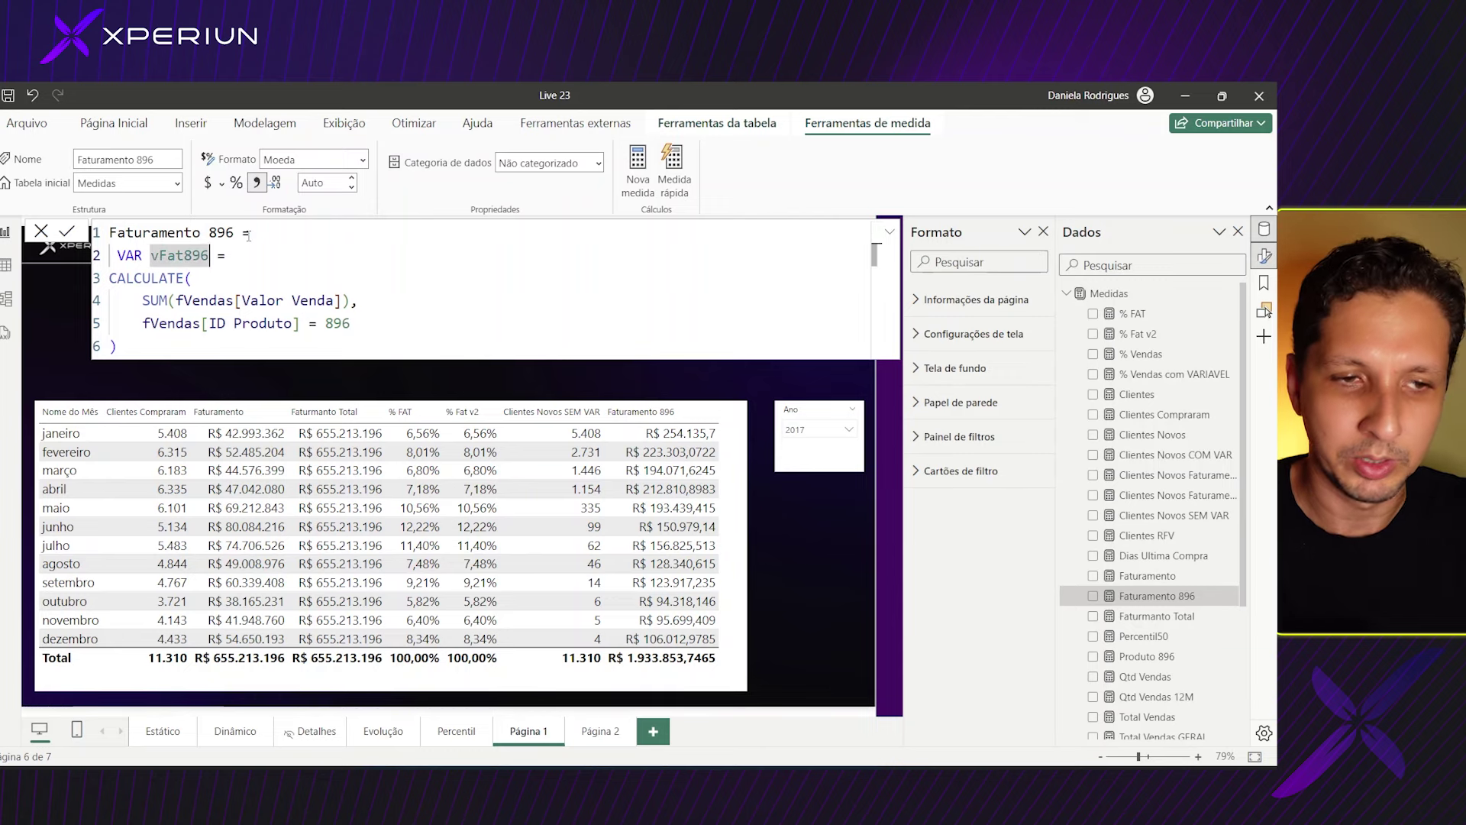
pyautogui.press('Delete')
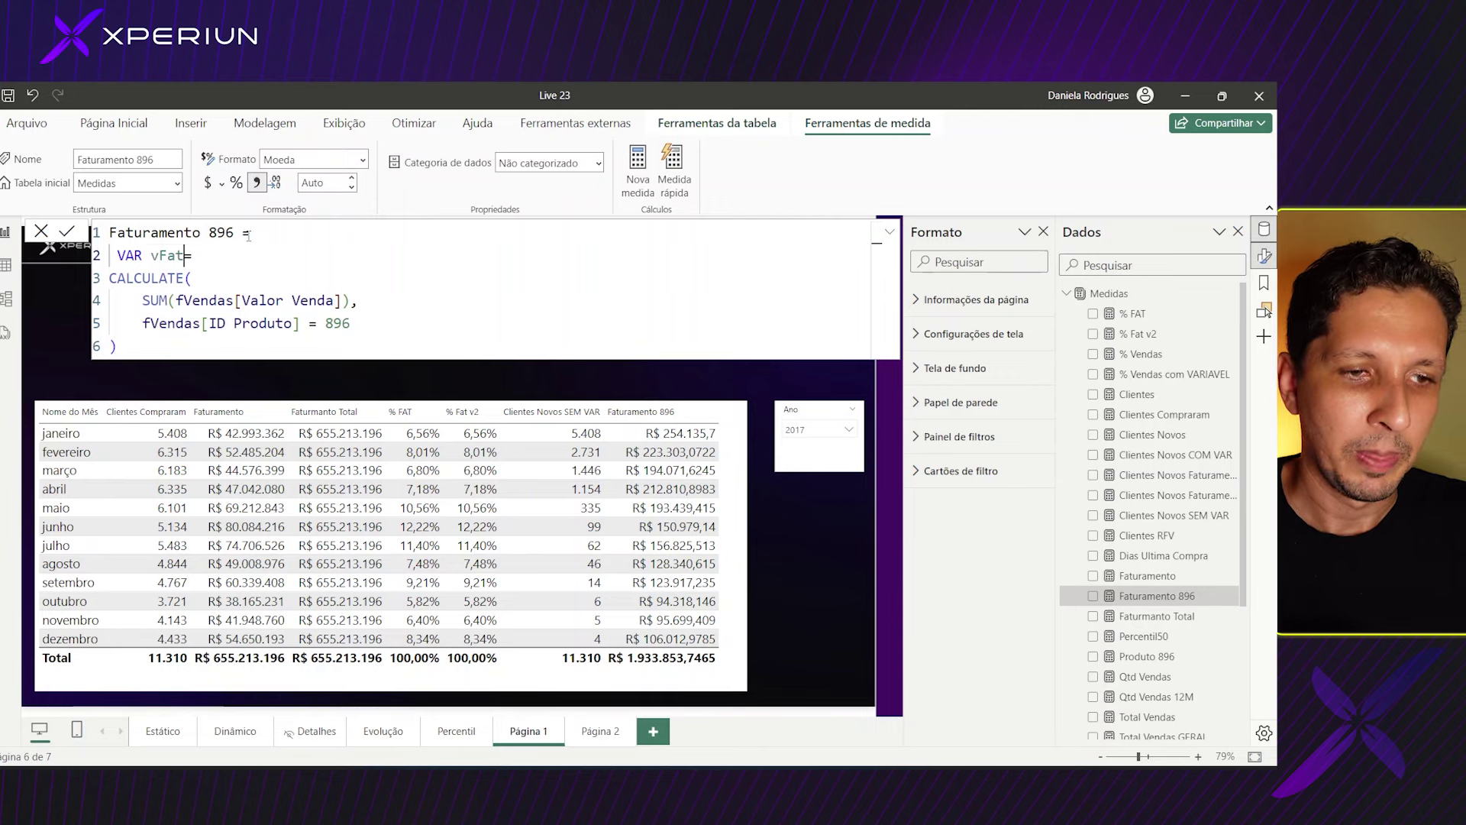
pyautogui.press('Left')
pyautogui.moveTo(142, 300); pyautogui.dragTo(350, 300)
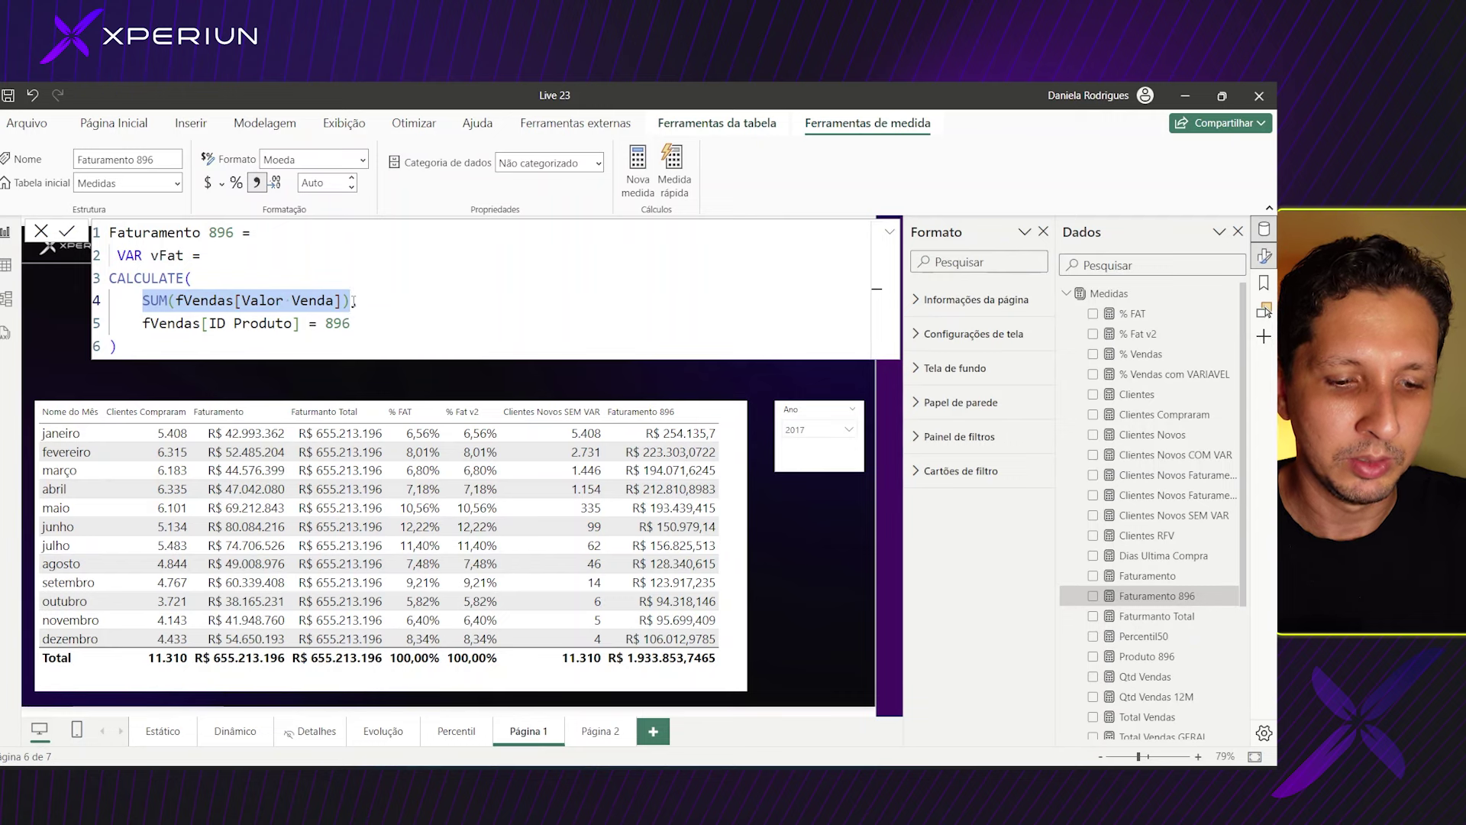
pyautogui.hotkey('ctrl', 'c')
pyautogui.click(239, 255)
pyautogui.hotkey('ctrl', 'v')
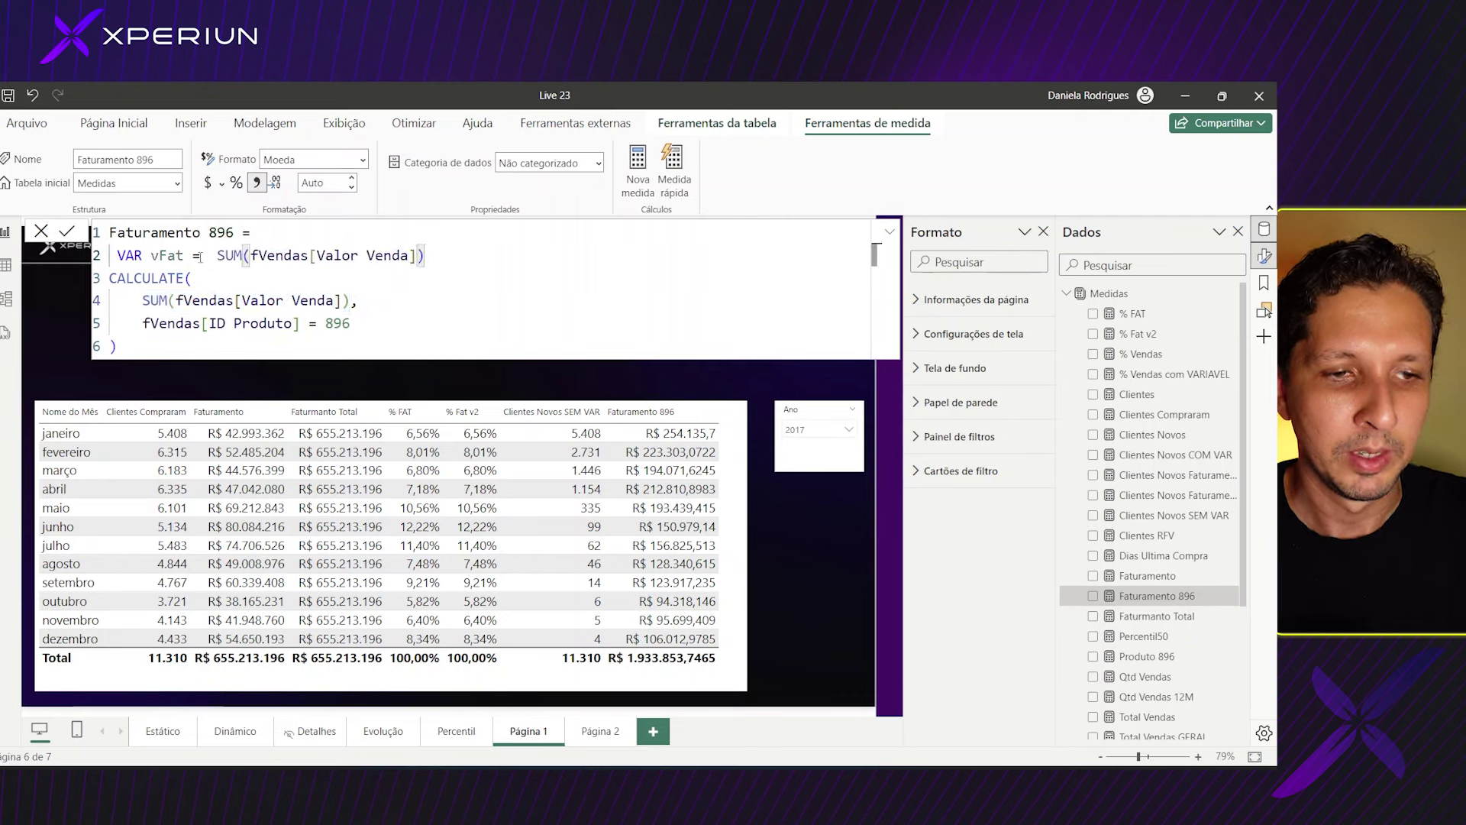
pyautogui.press('Delete')
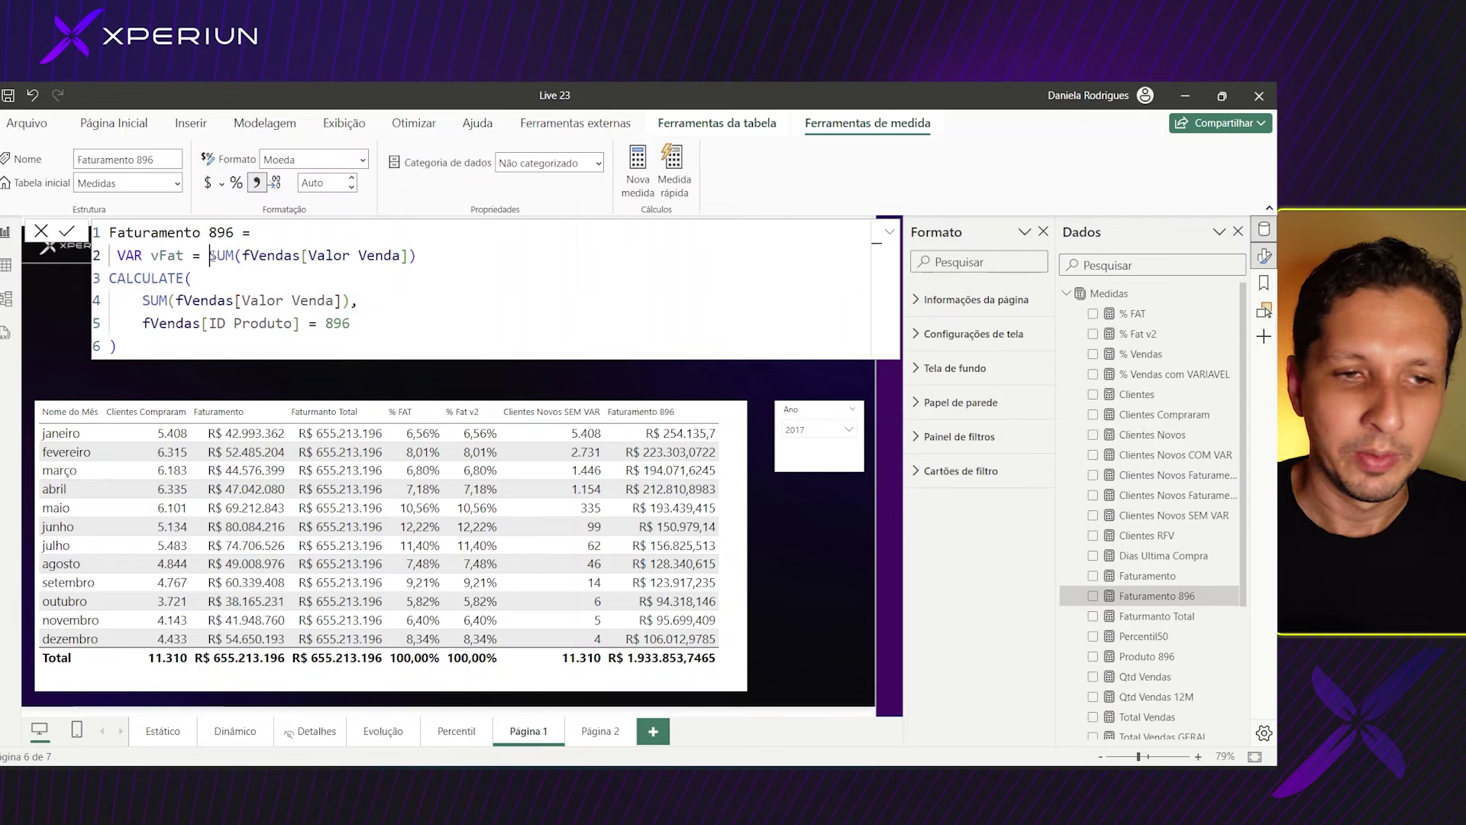
# - Add a RETURN line and replace the SUM inside CALCULATE with vFat
pyautogui.click(435, 257)
pyautogui.press('Return')
pyautogui.write('RETURN')
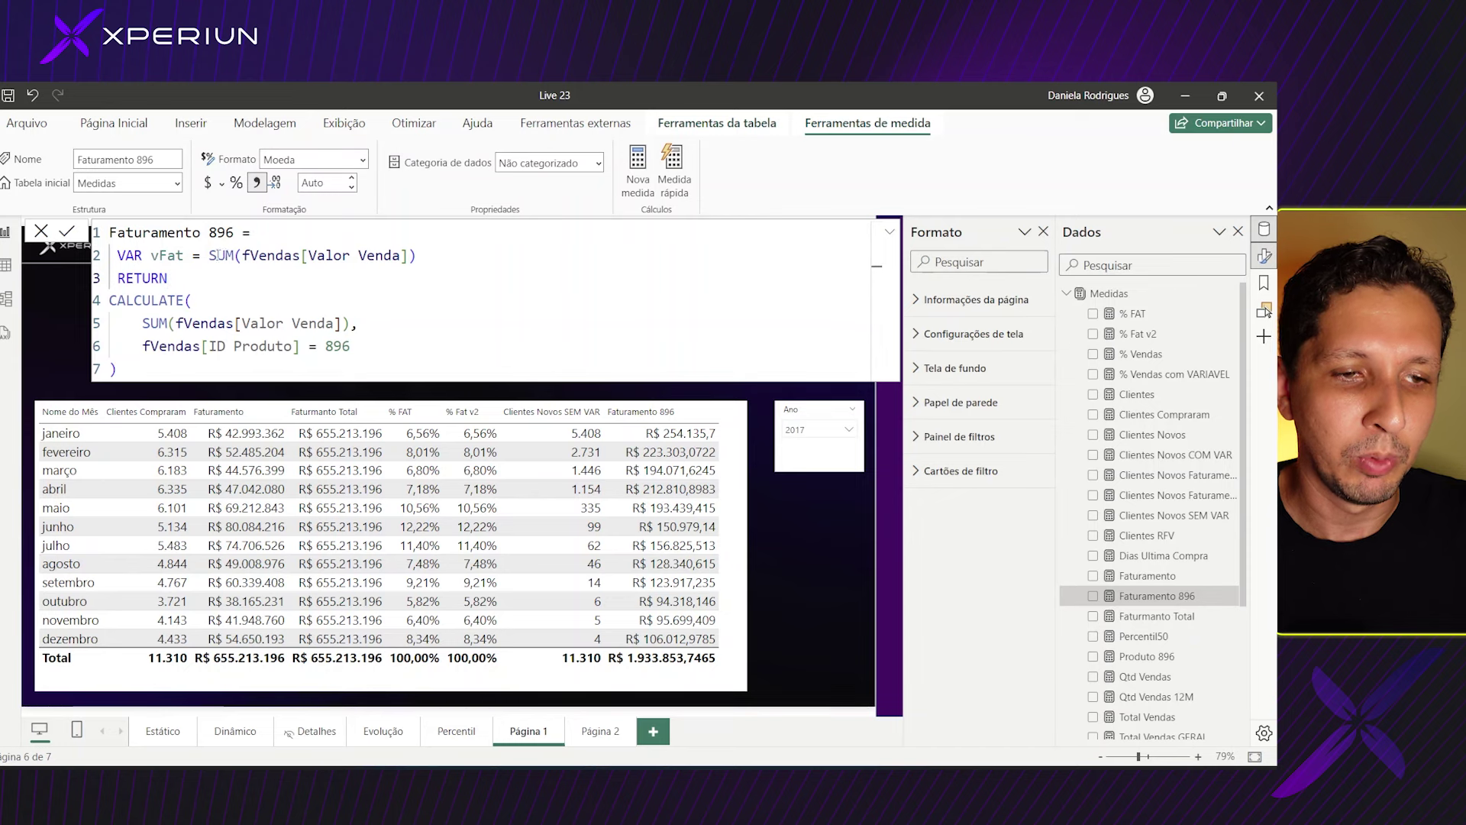
pyautogui.moveTo(216, 255); pyautogui.dragTo(402, 255)
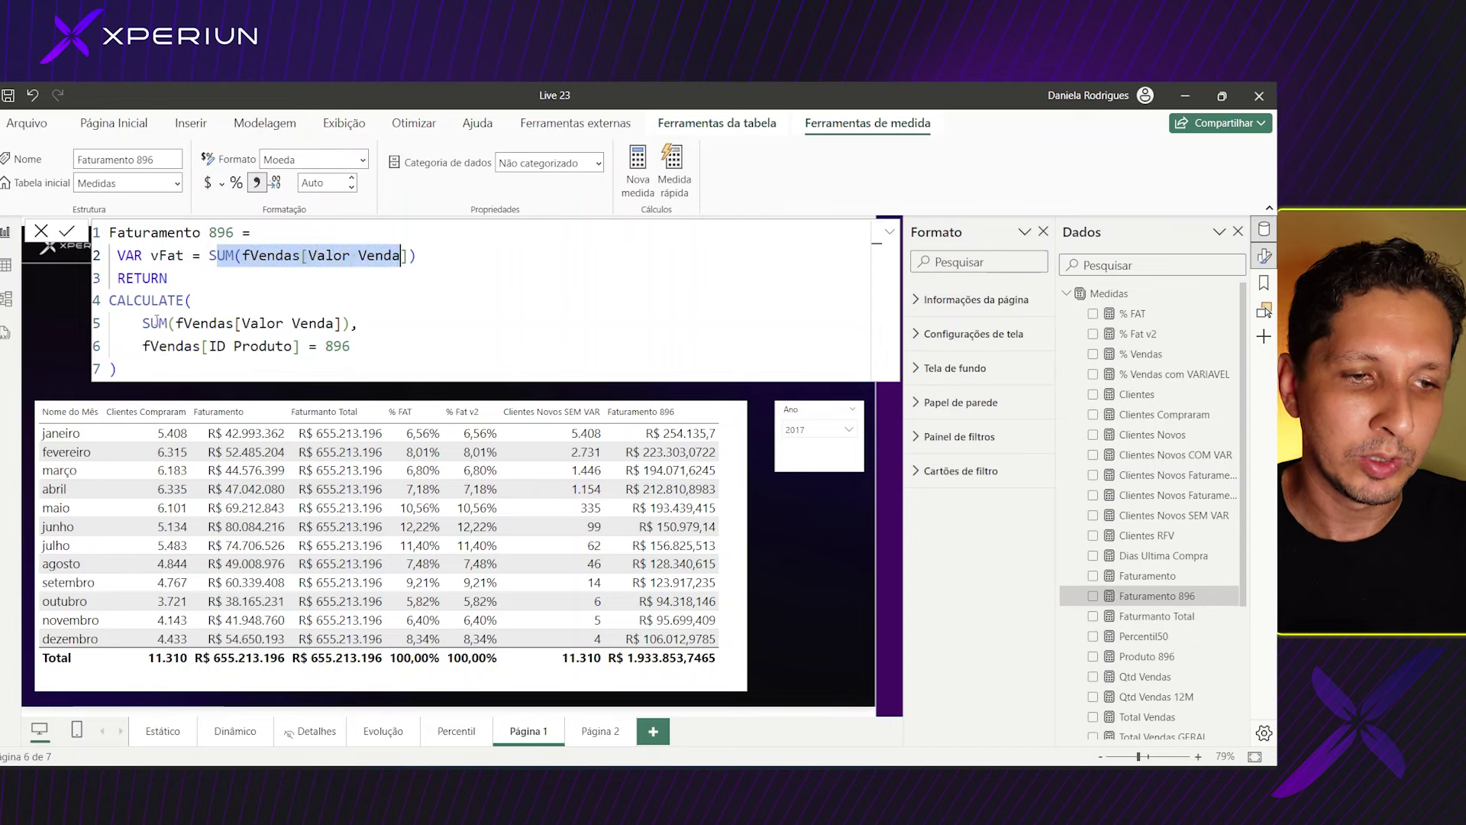
pyautogui.moveTo(153, 323)
pyautogui.mouseDown()
pyautogui.moveTo(328, 322)
pyautogui.moveTo(159, 323)
pyautogui.mouseUp()
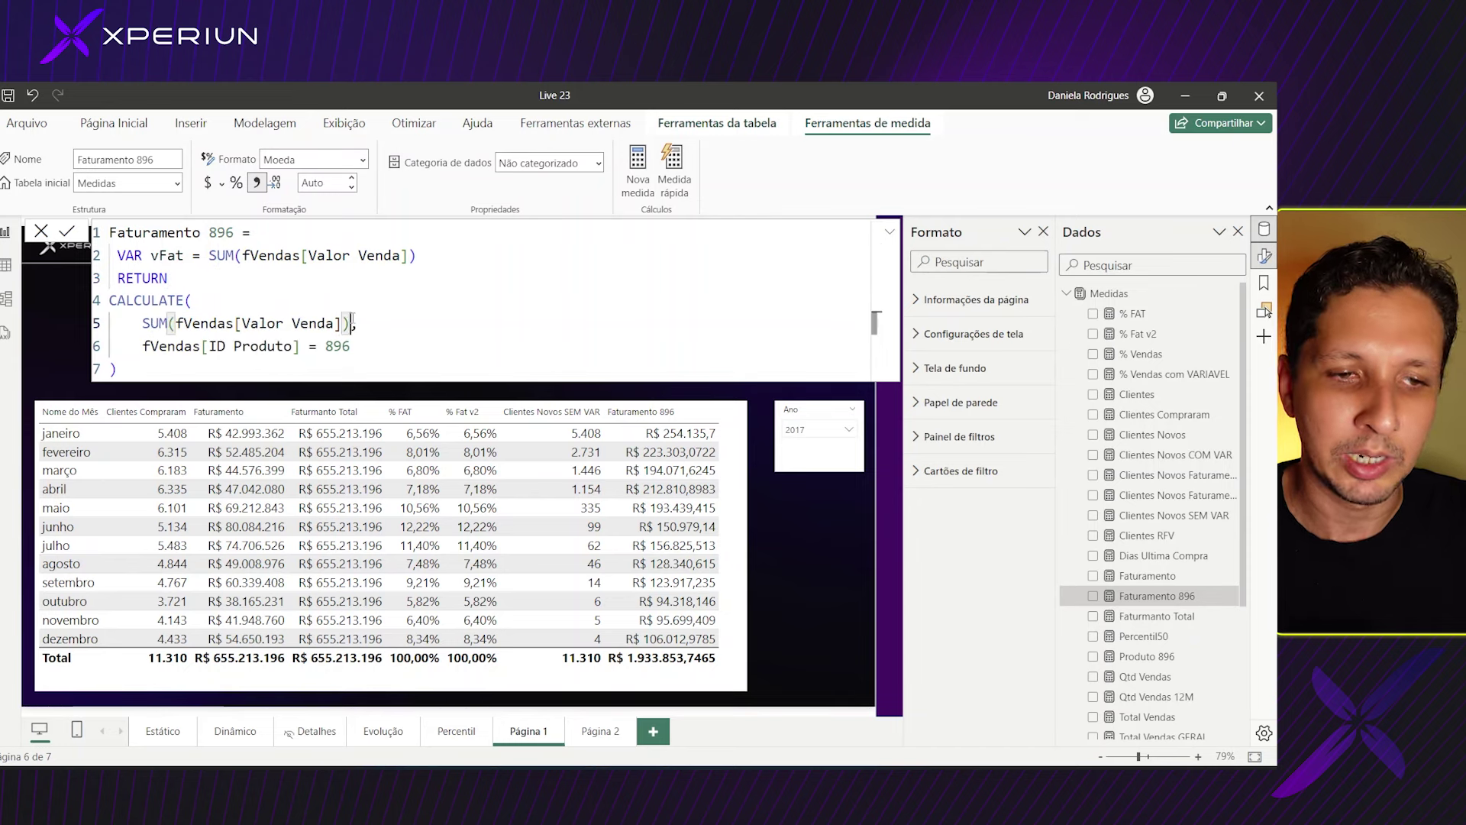
pyautogui.write('VFAT,')
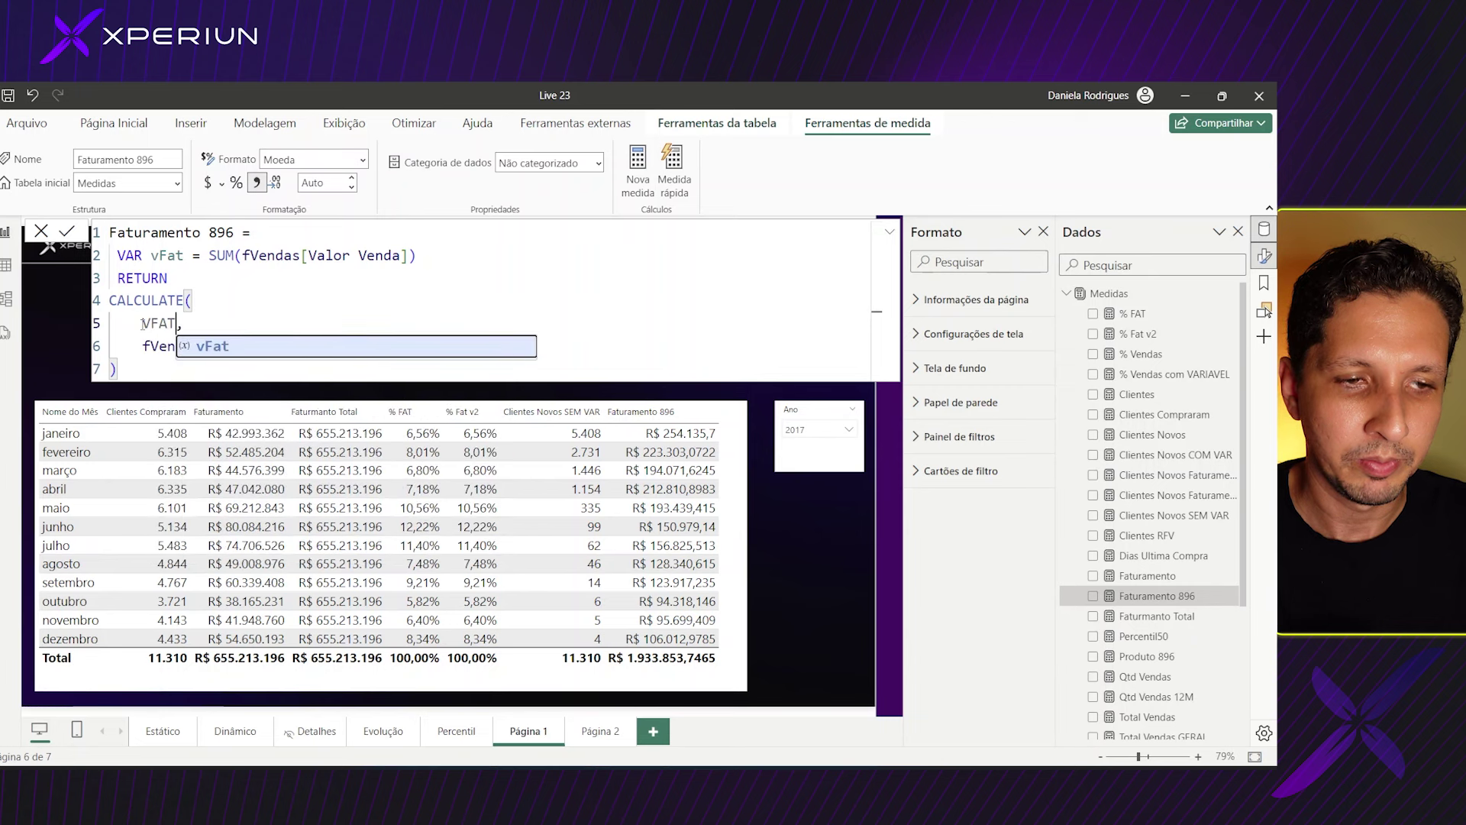
# - Commit the vFat version, making the Faturamento 896 column total R$ 655.213.196,4441
pyautogui.press('Tab')
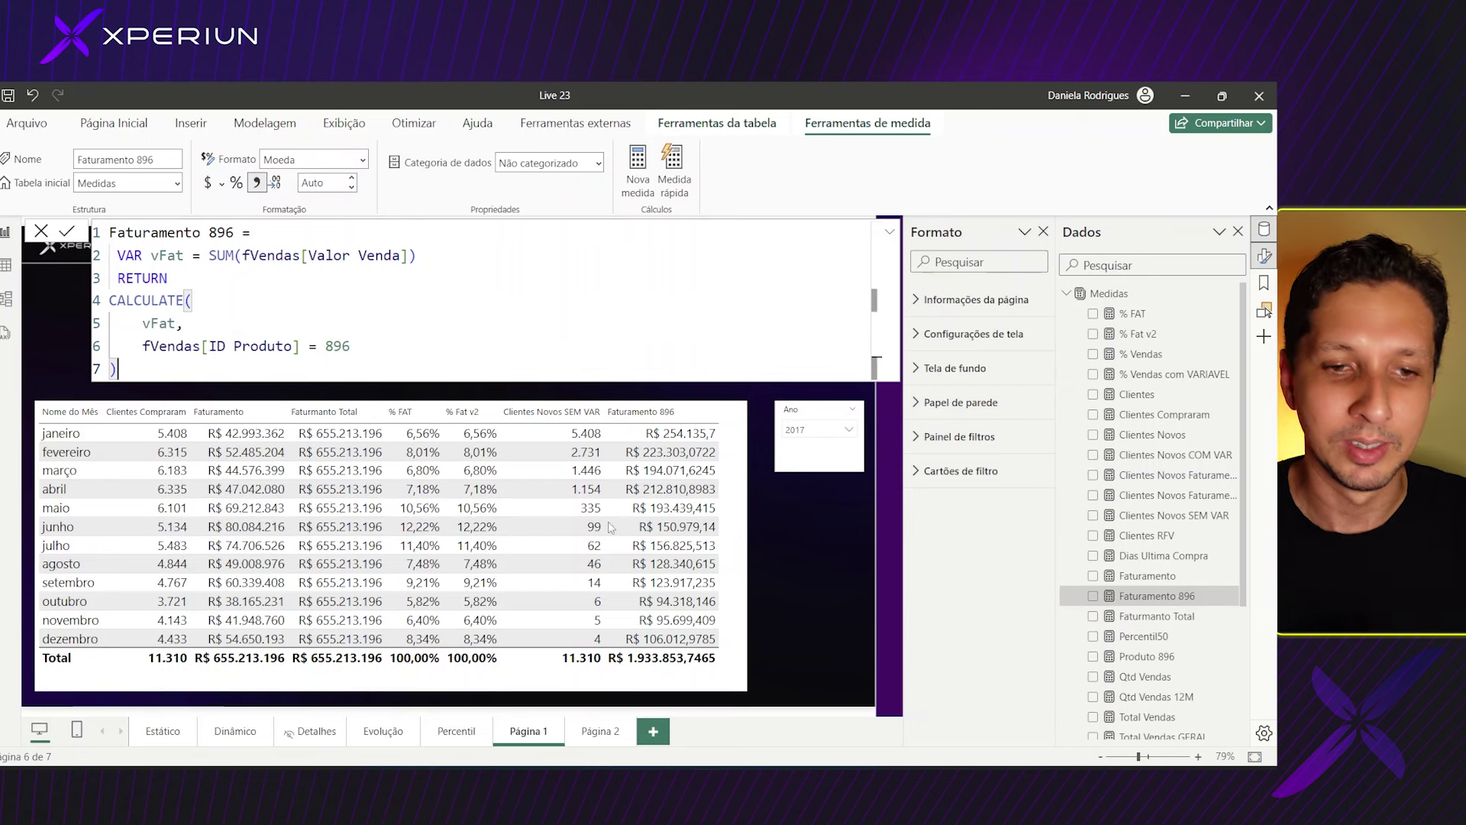
pyautogui.moveTo(676, 451)
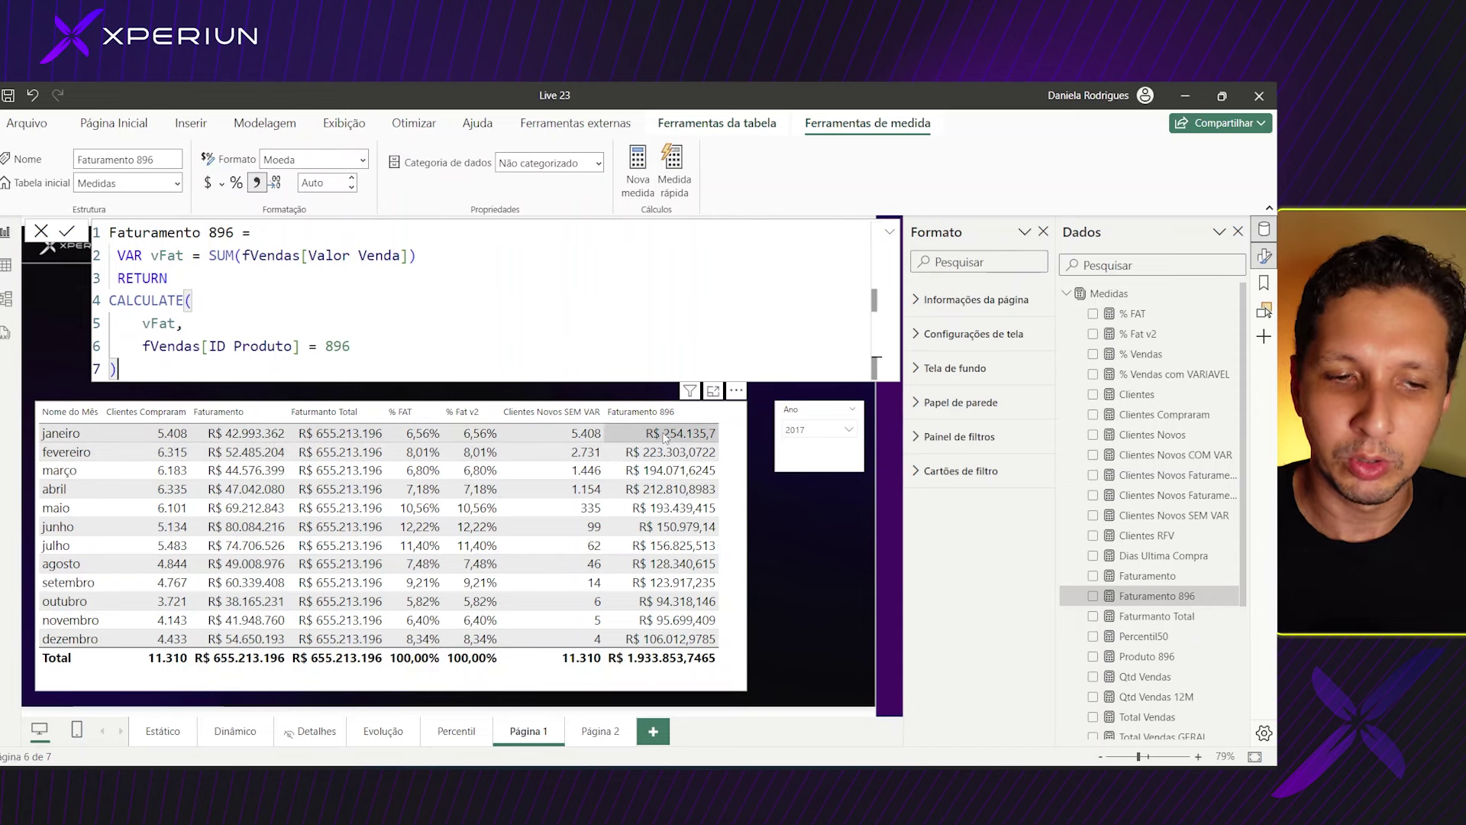
pyautogui.click(664, 437)
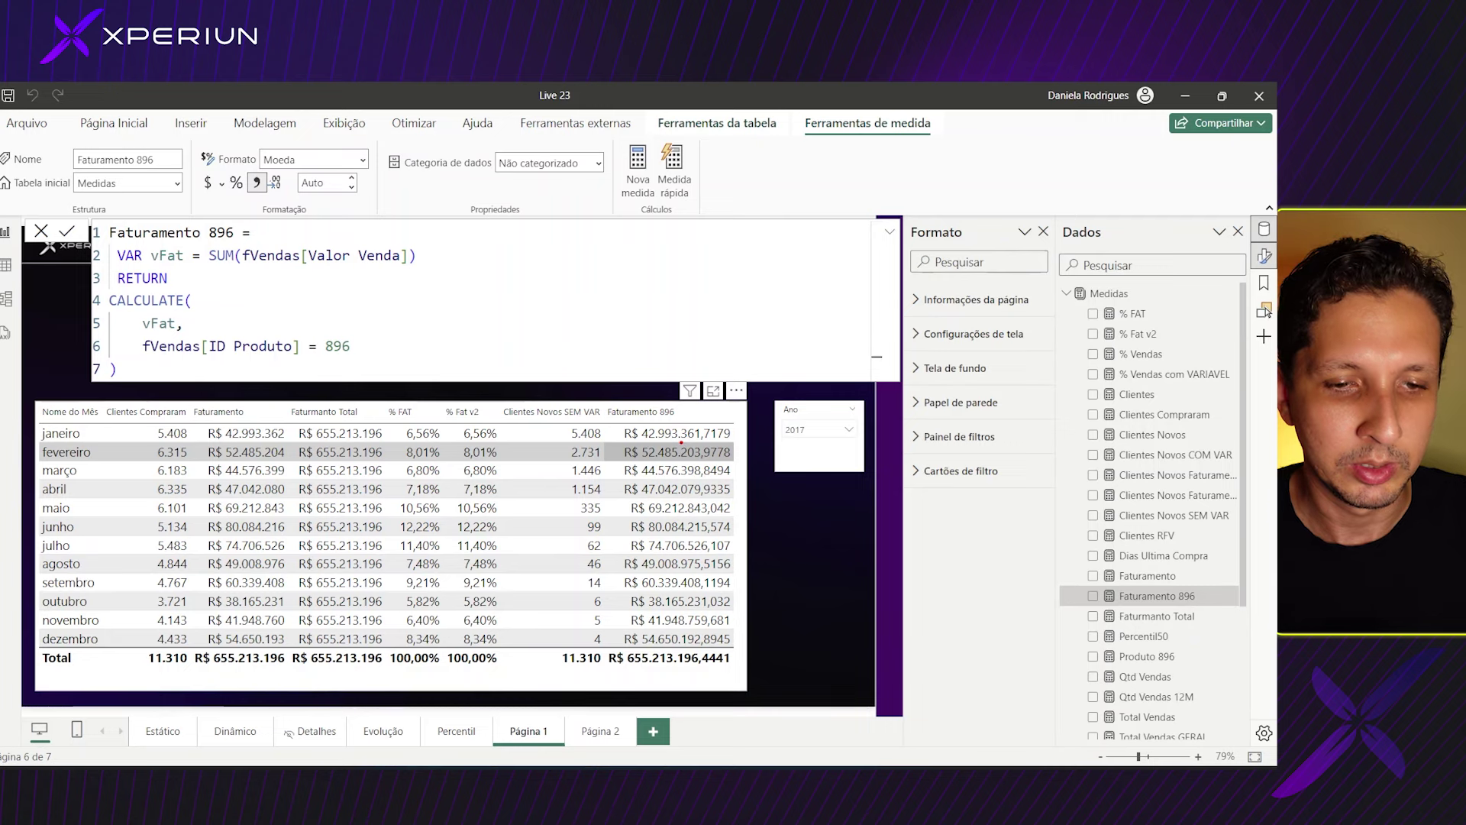
pyautogui.moveTo(687, 410); pyautogui.dragTo(722, 416)
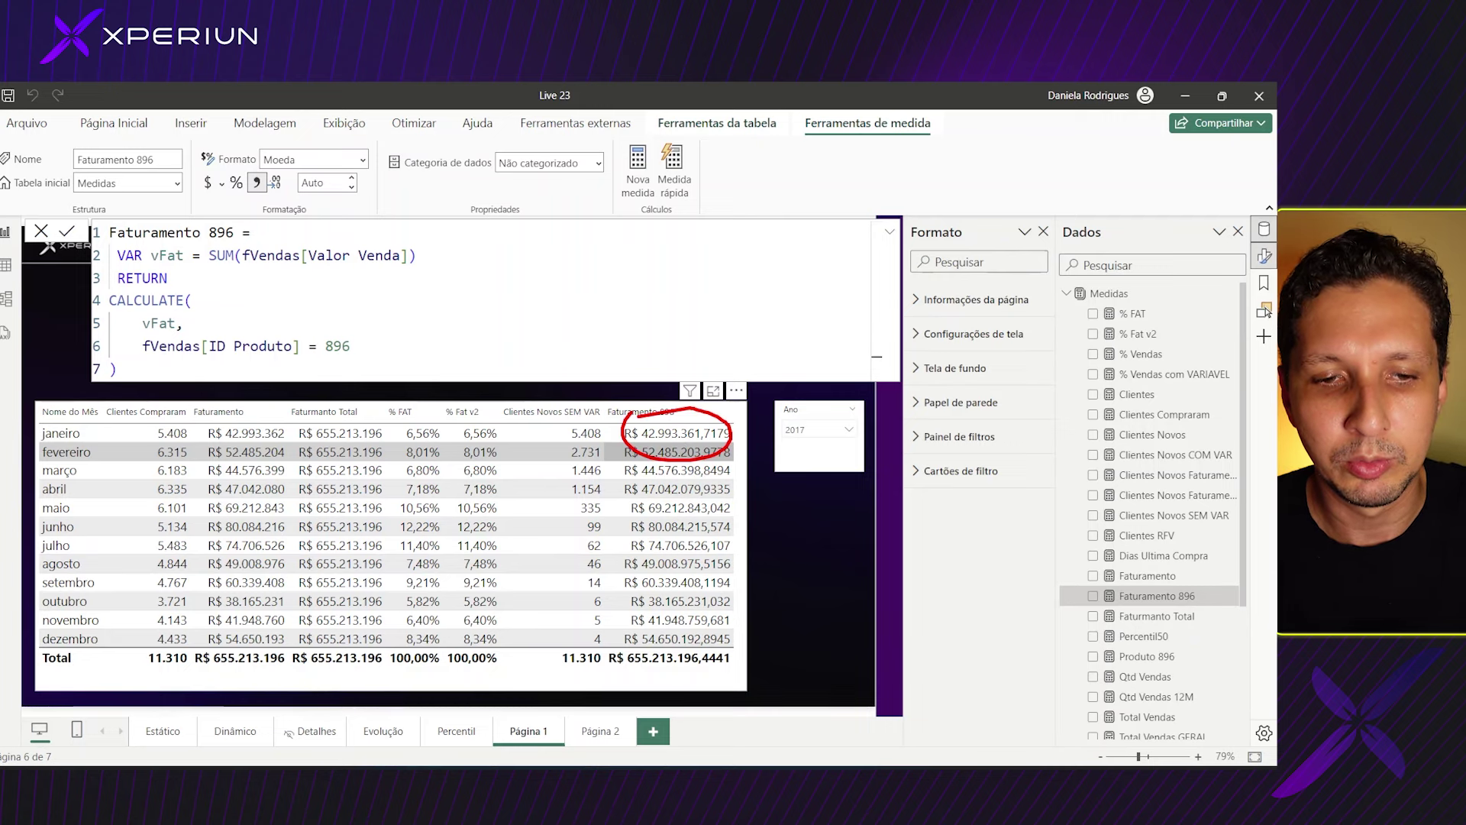
pyautogui.moveTo(242, 410); pyautogui.dragTo(229, 411)
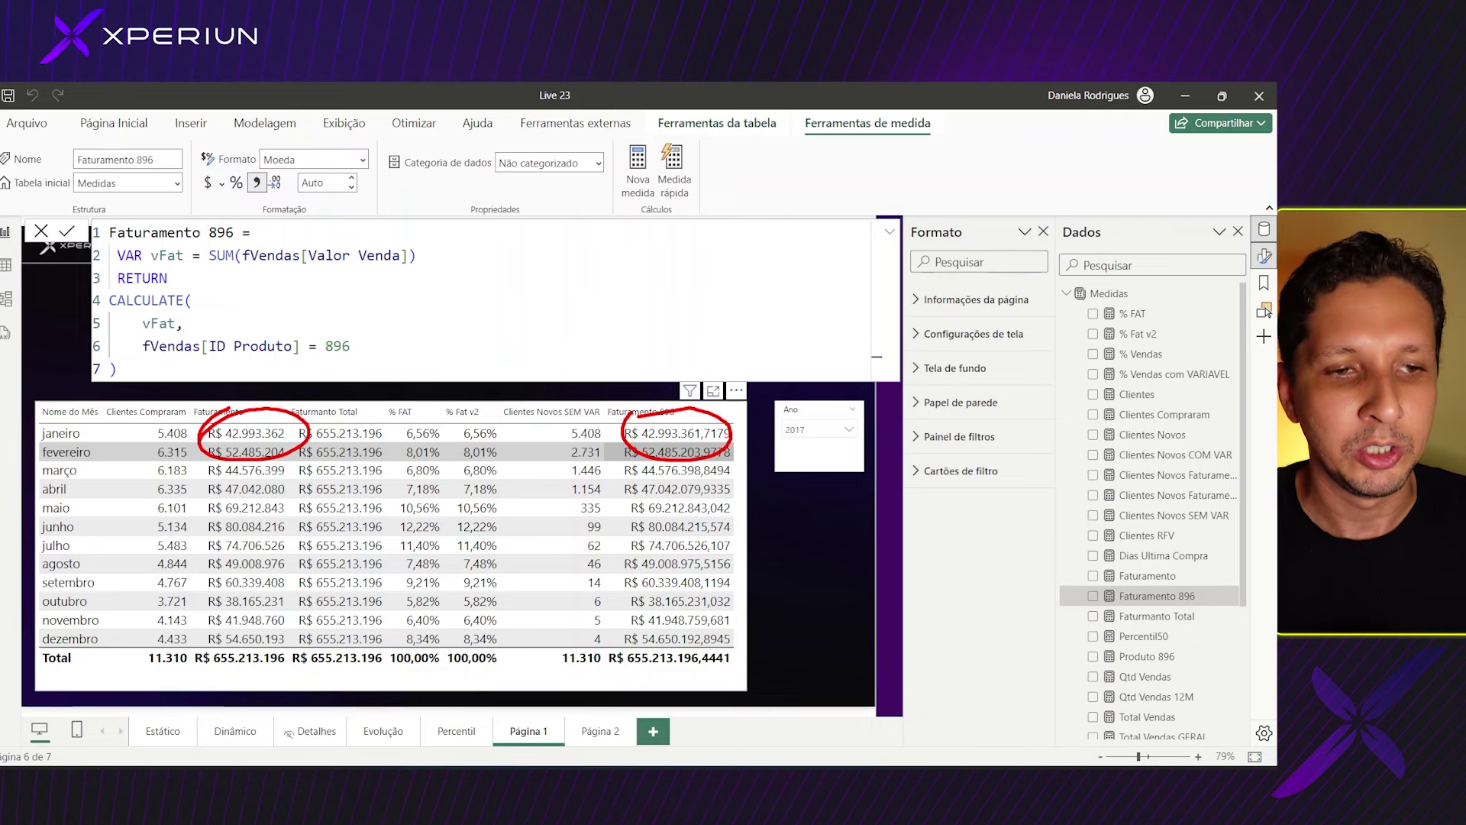
pyautogui.moveTo(419, 227); pyautogui.dragTo(422, 284)
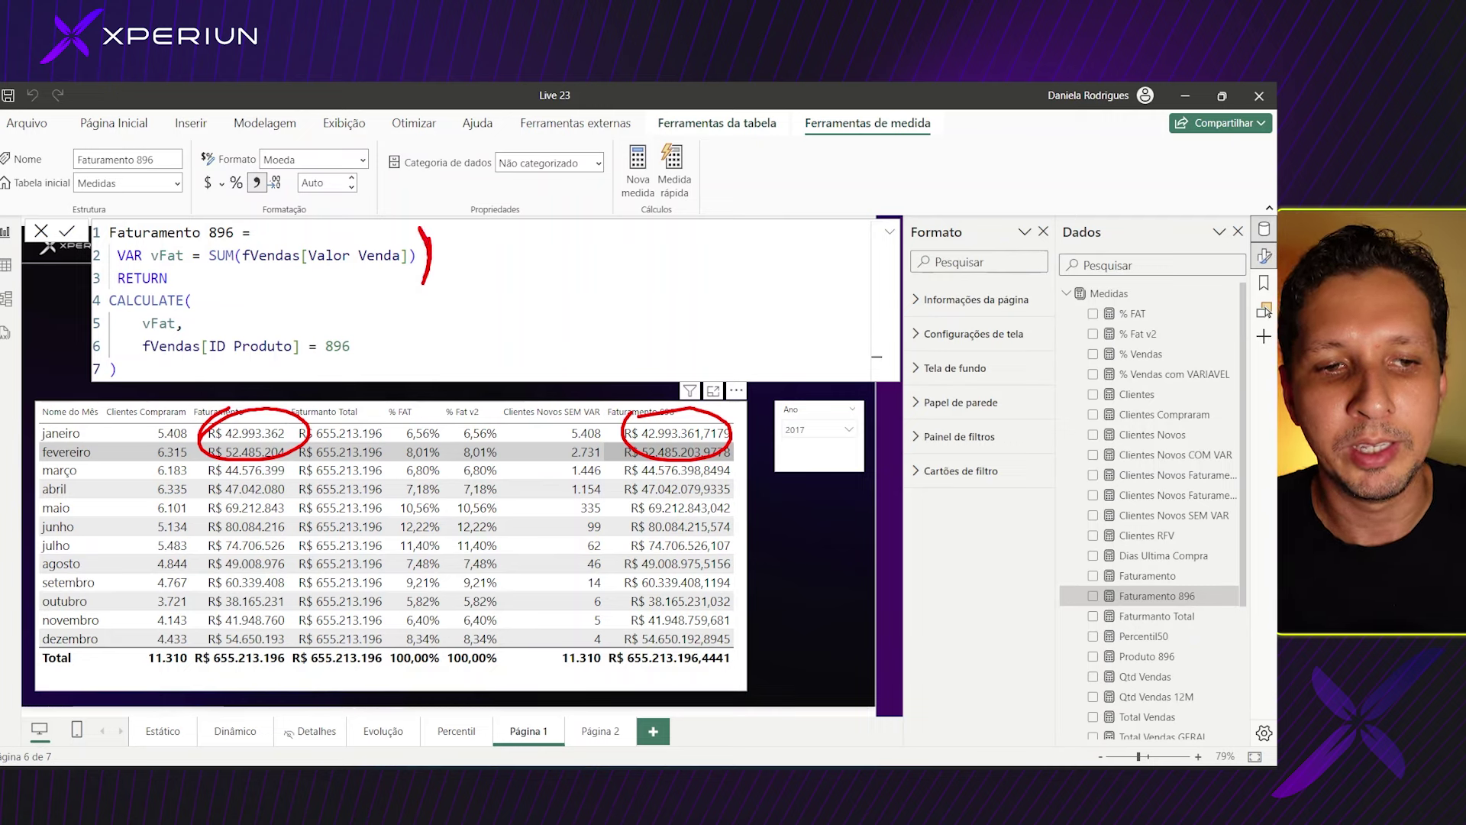
pyautogui.moveTo(184, 233)
pyautogui.mouseDown()
pyautogui.moveTo(141, 256)
pyautogui.moveTo(153, 227)
pyautogui.mouseUp()
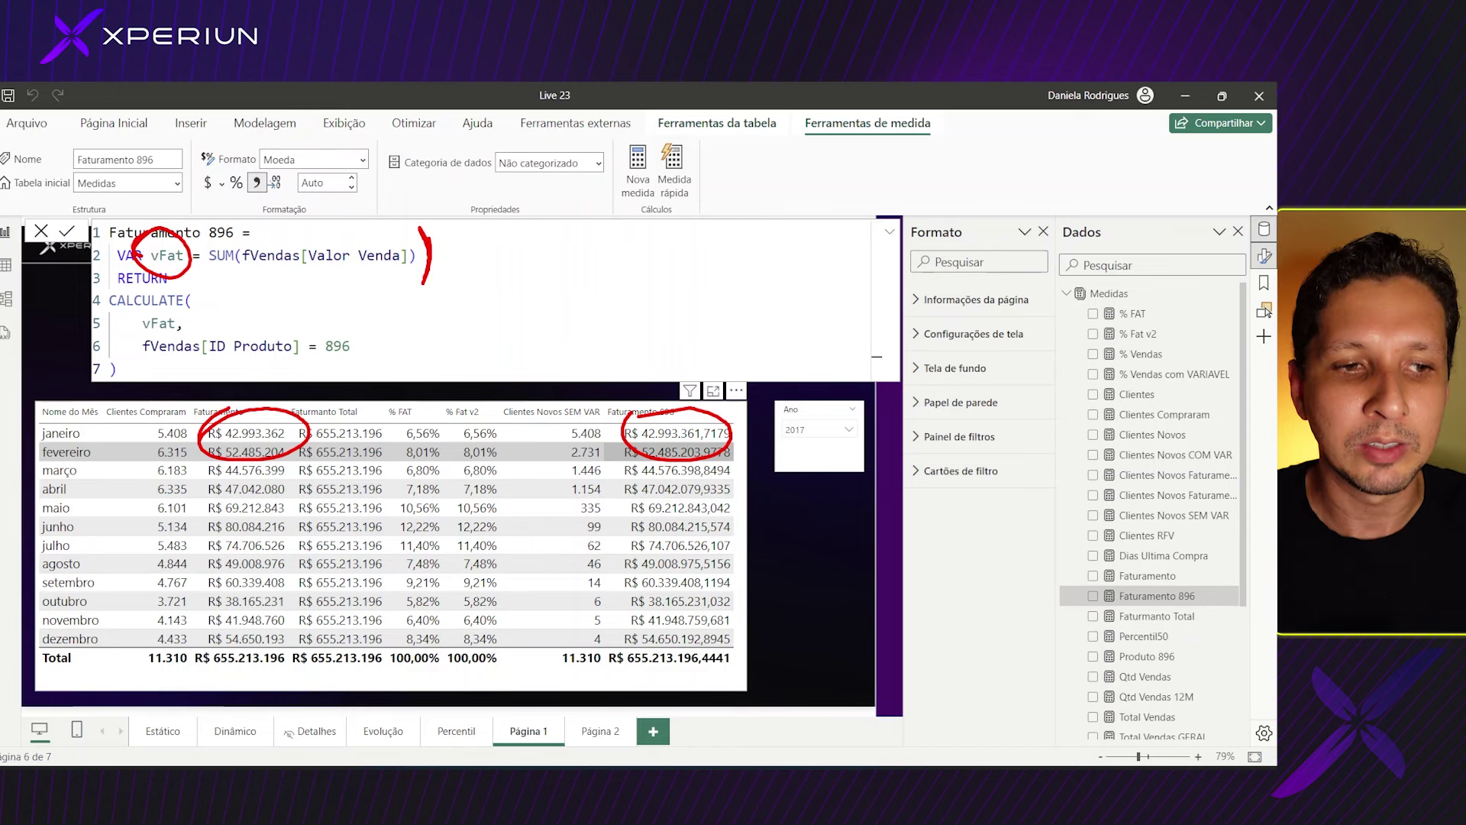
pyautogui.moveTo(114, 296)
pyautogui.mouseDown()
pyautogui.moveTo(374, 307)
pyautogui.moveTo(160, 372)
pyautogui.mouseUp()
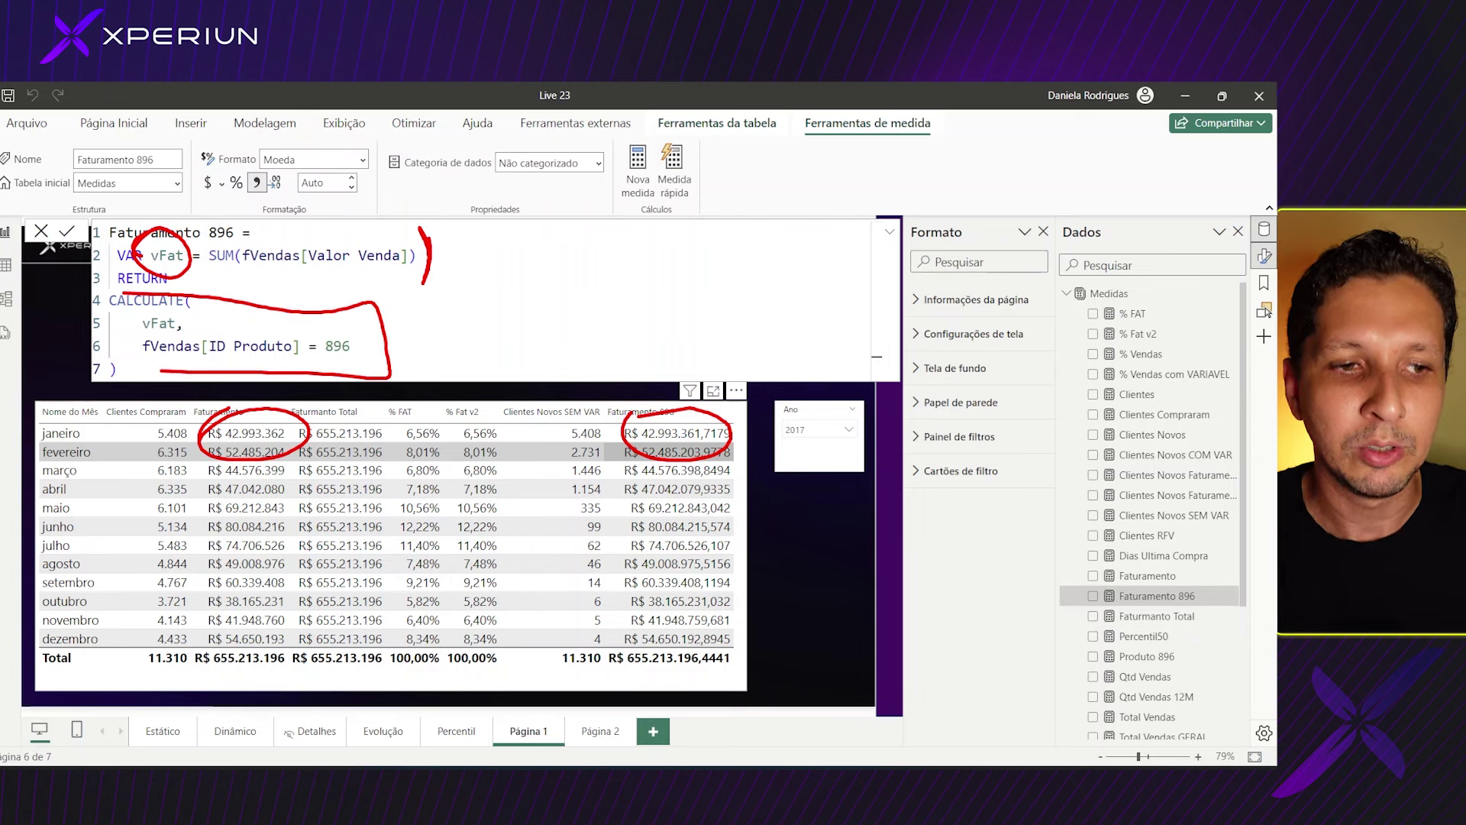
pyautogui.moveTo(107, 298); pyautogui.dragTo(162, 372)
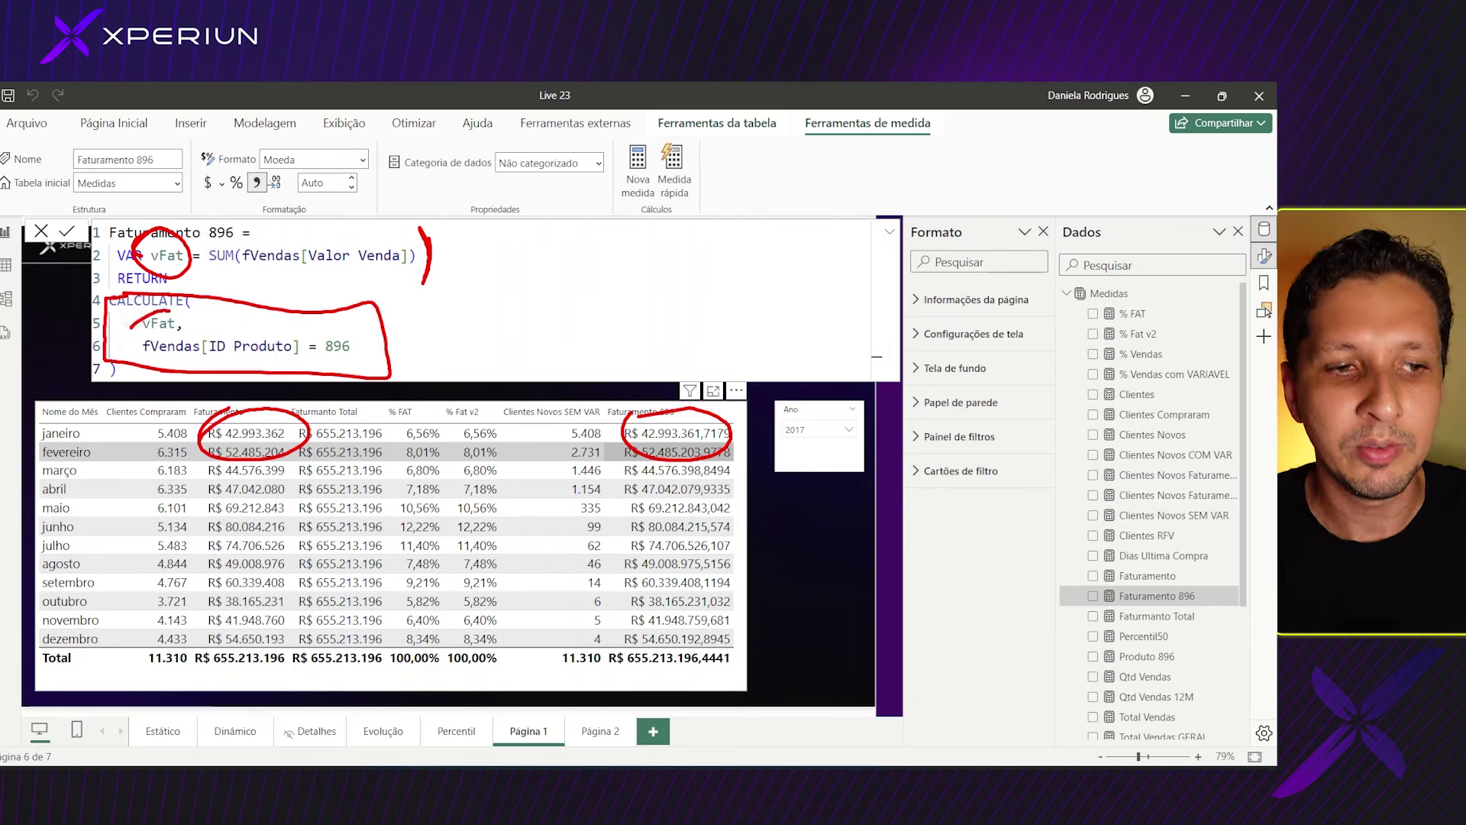
pyautogui.moveTo(169, 310); pyautogui.dragTo(144, 347)
pyautogui.click(194, 268)
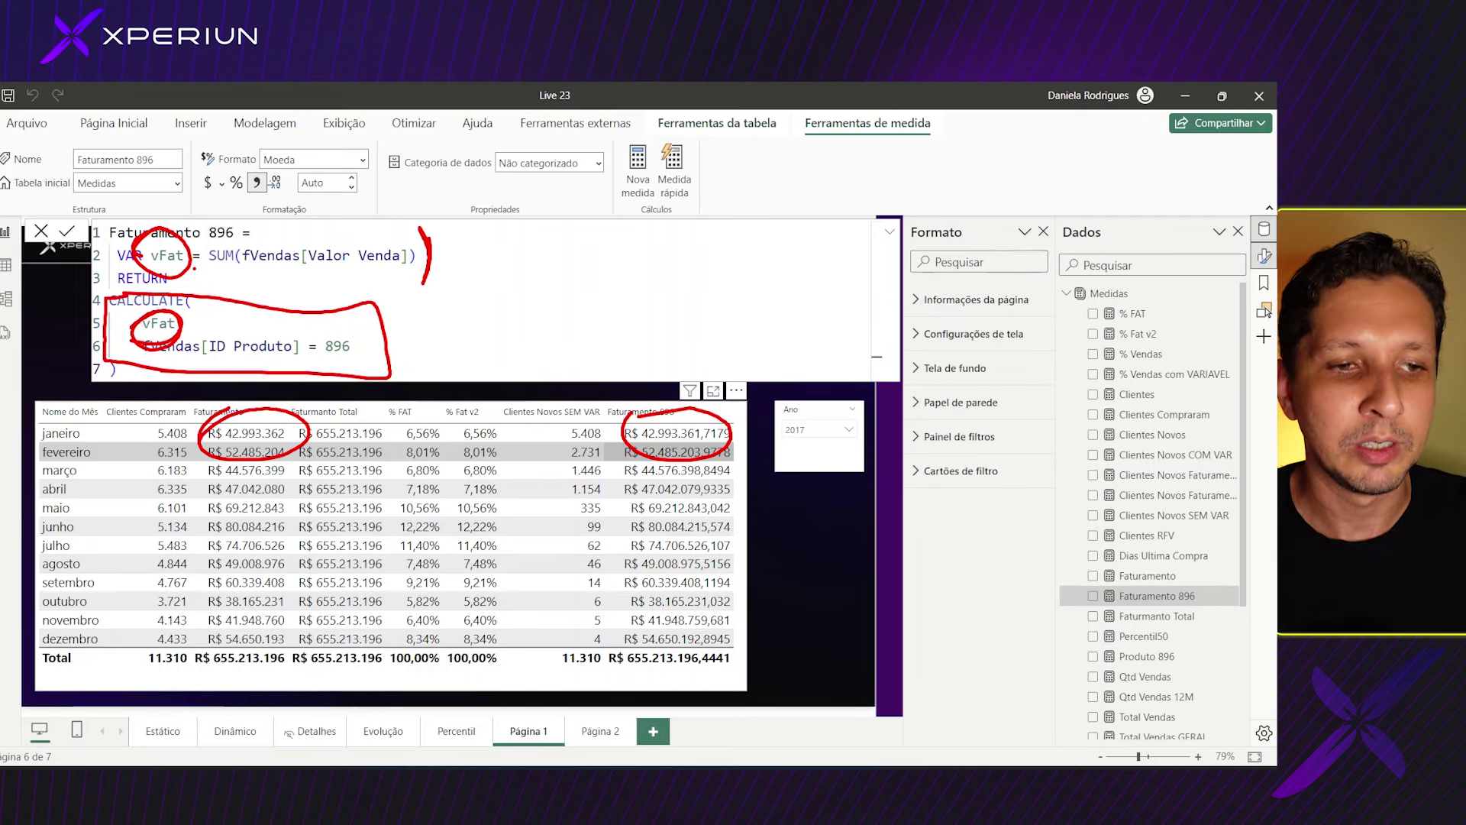
pyautogui.press('Escape')
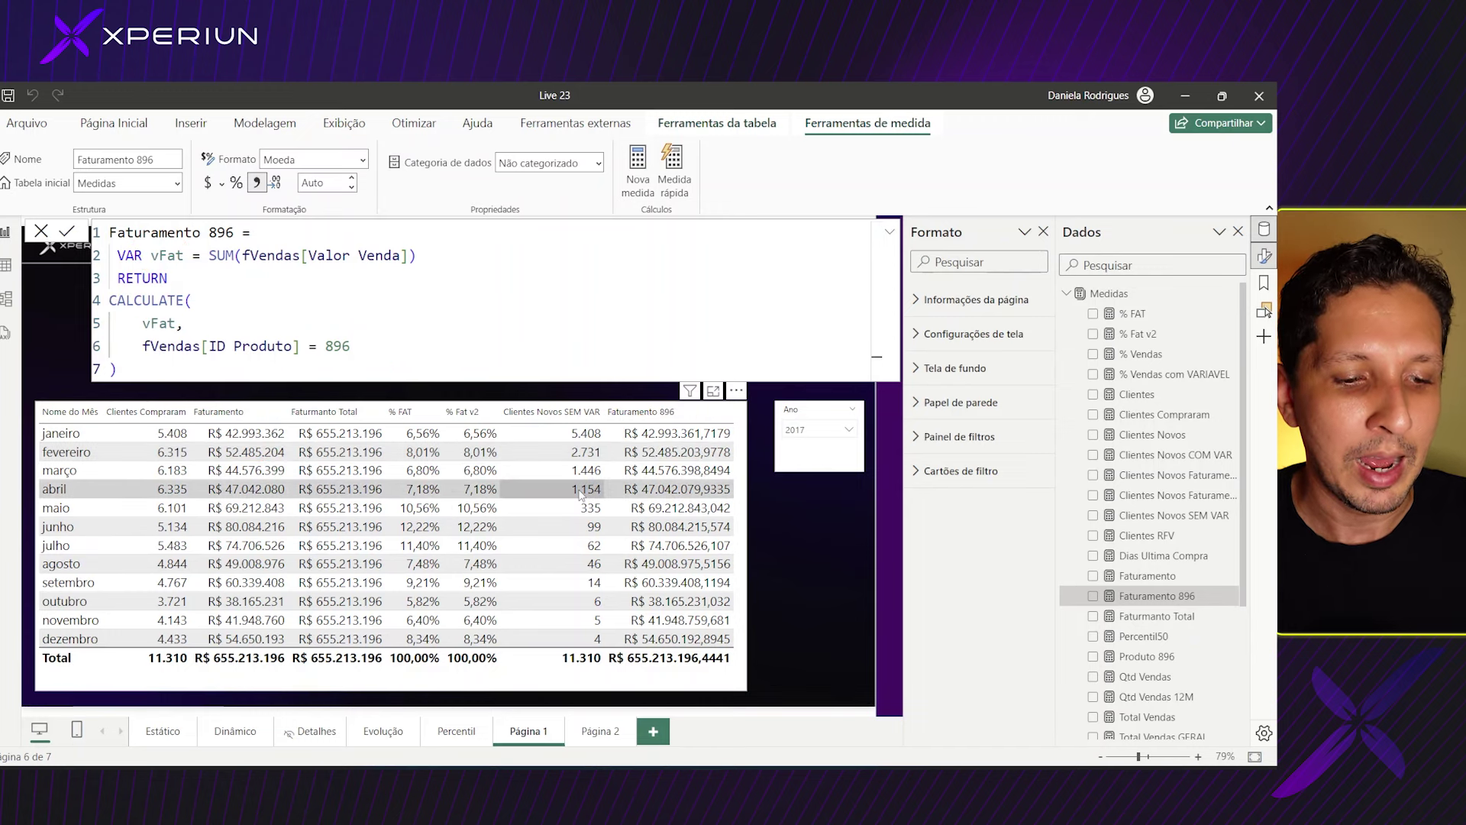
pyautogui.moveTo(132, 346)
pyautogui.mouseDown()
pyautogui.moveTo(183, 380)
pyautogui.moveTo(134, 332)
pyautogui.moveTo(137, 313)
pyautogui.moveTo(208, 333)
pyautogui.moveTo(200, 315)
pyautogui.mouseUp()
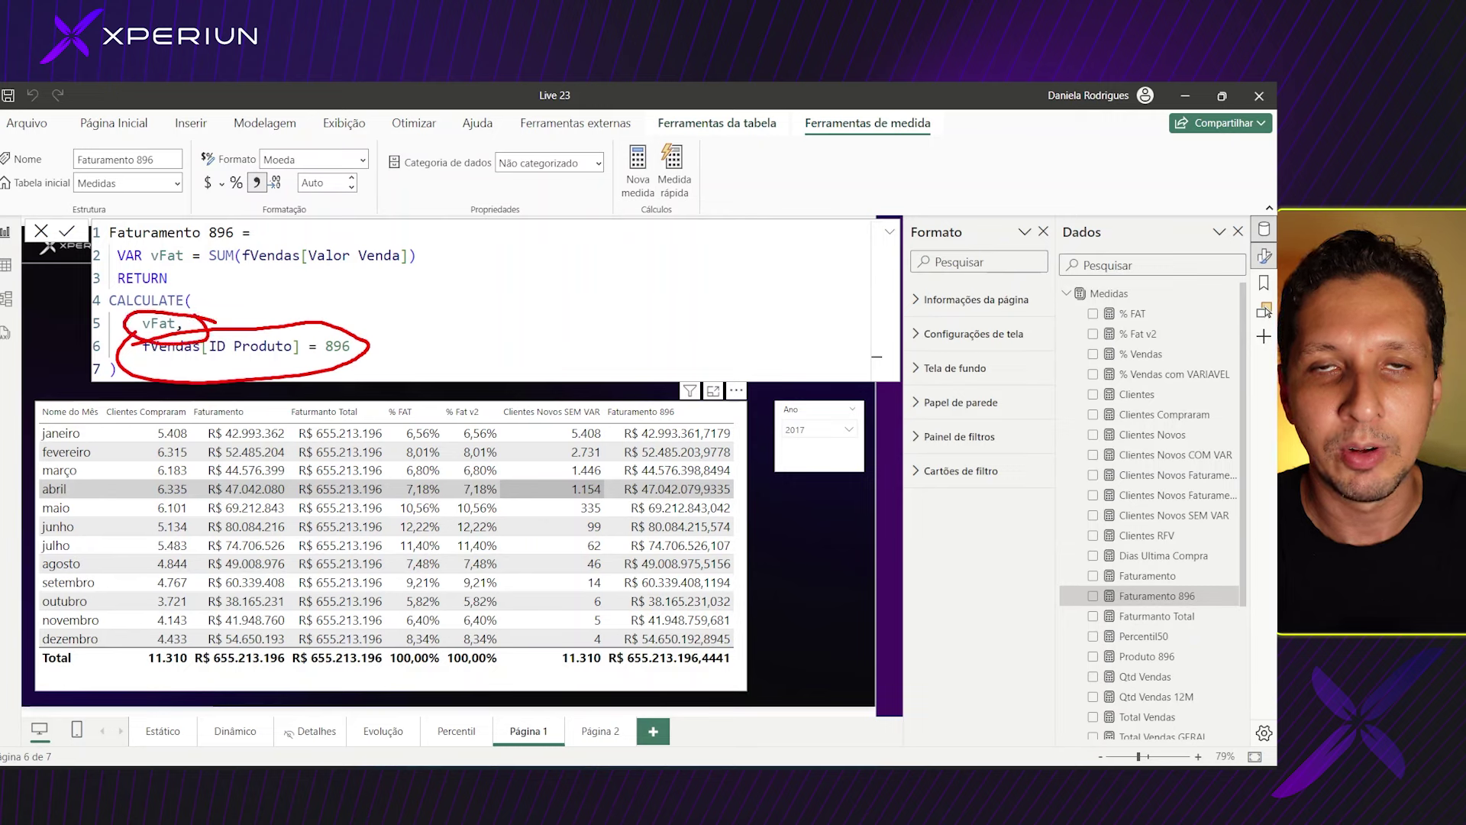